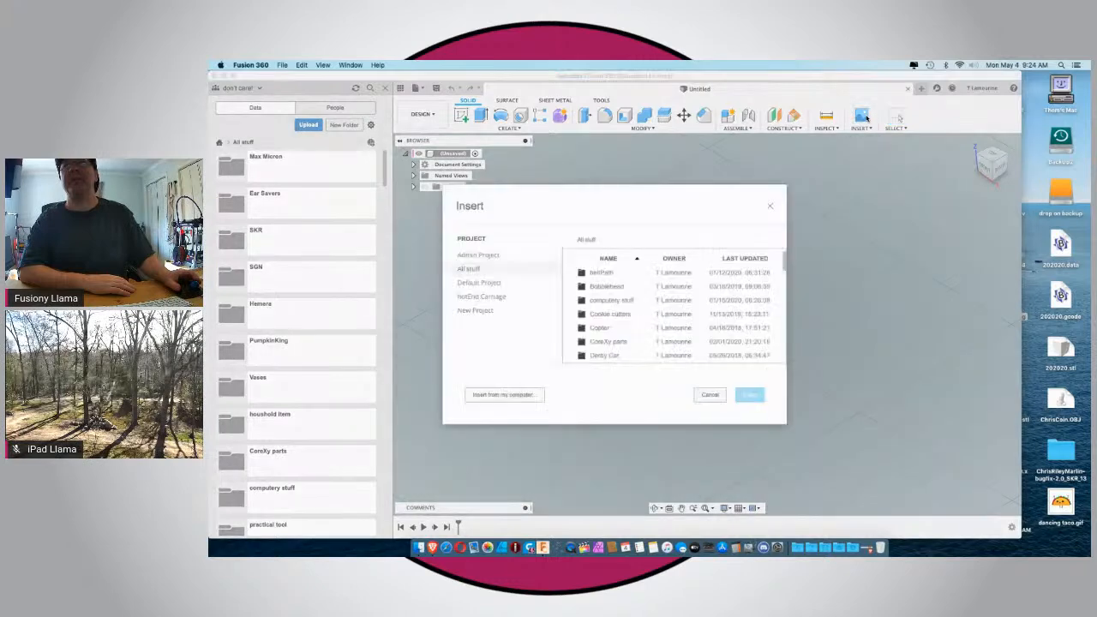
Insert IMG_0449.jpeg from the computer's Desktop as a canvas on the XY plane.
left_click(505, 394)
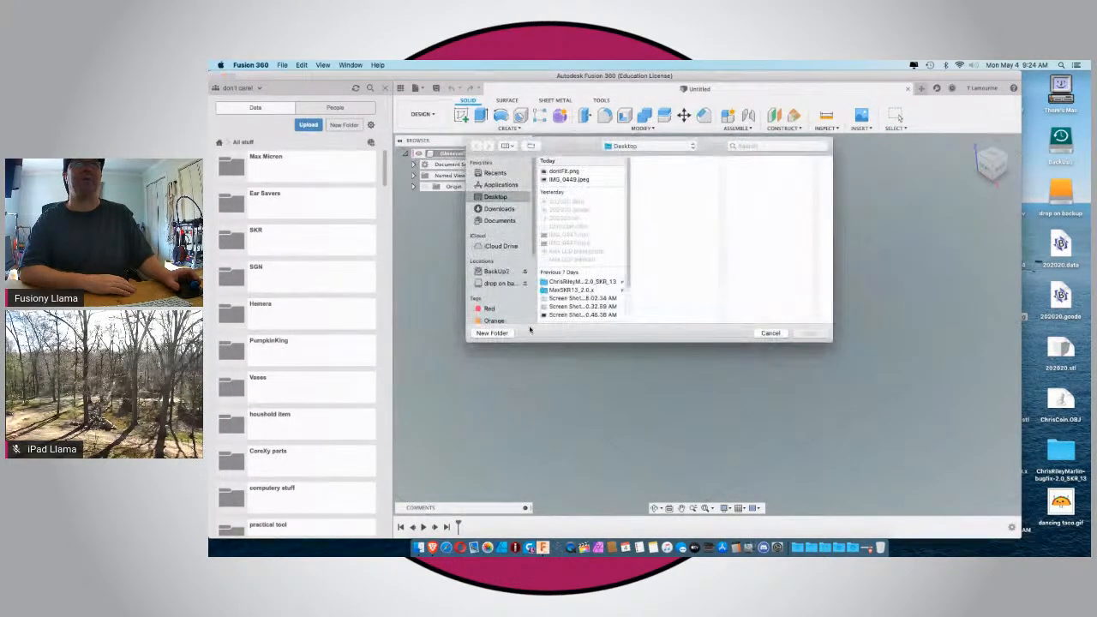
left_click(549, 179)
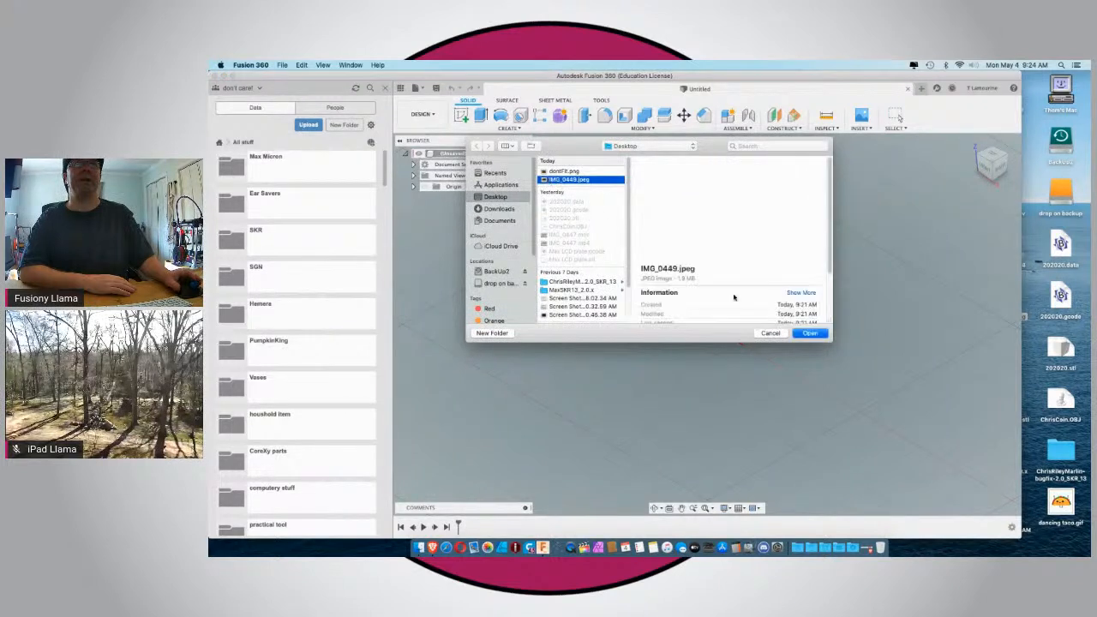
left_click(811, 333)
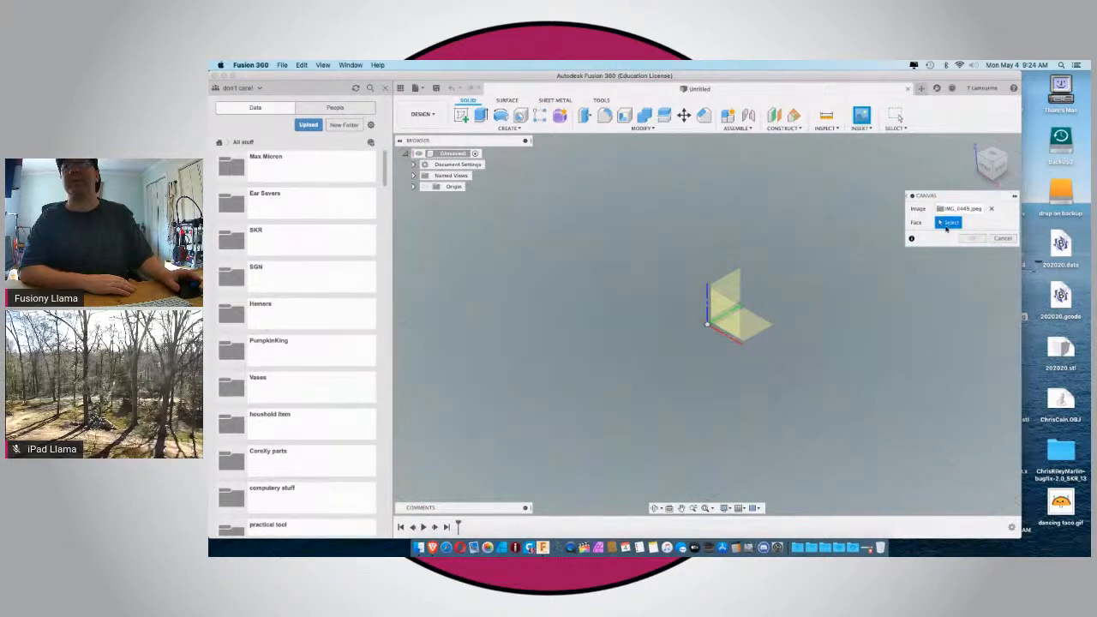
left_click(747, 323)
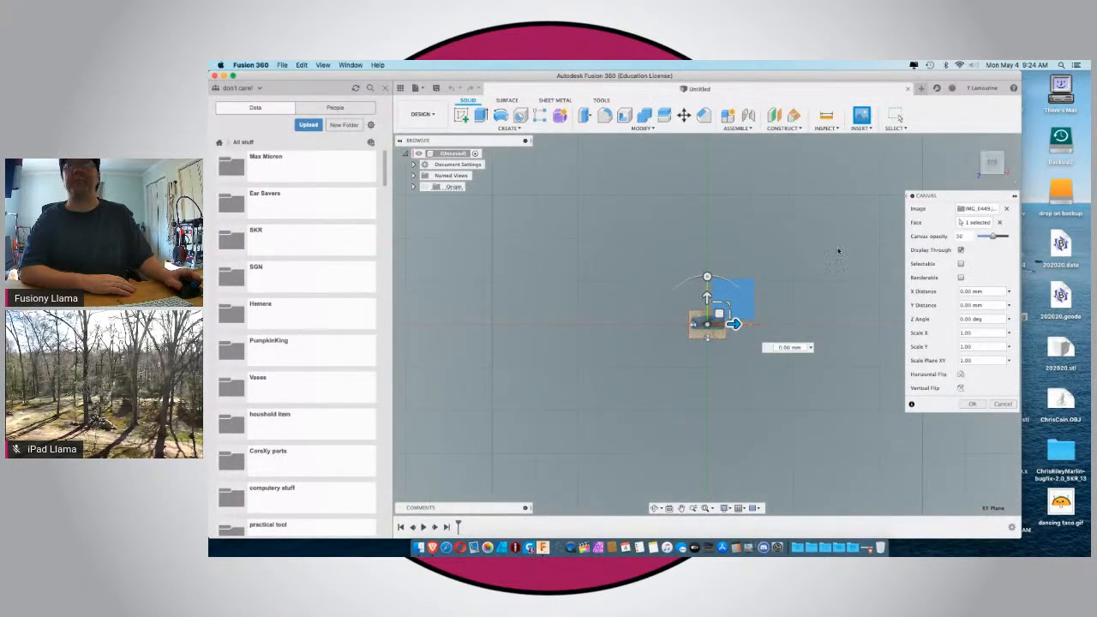
Enlarge the canvas to a plane scale of about 5.7 and rotate it to a Z angle of -180 degrees.
left_click_drag(728, 304, 1002, 171)
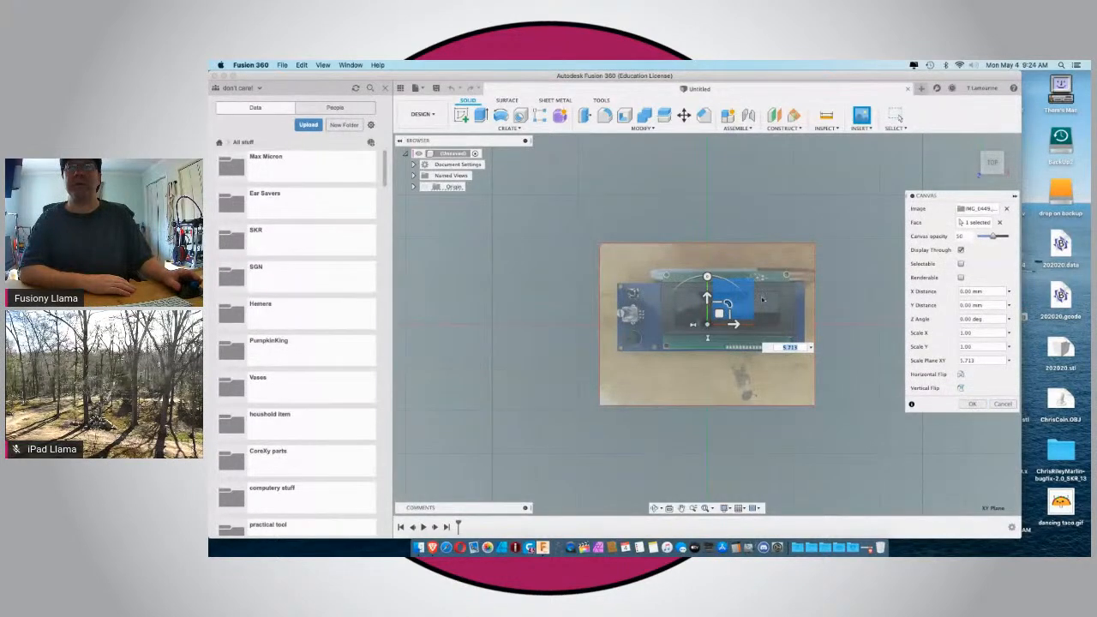
left_click_drag(707, 277, 711, 387)
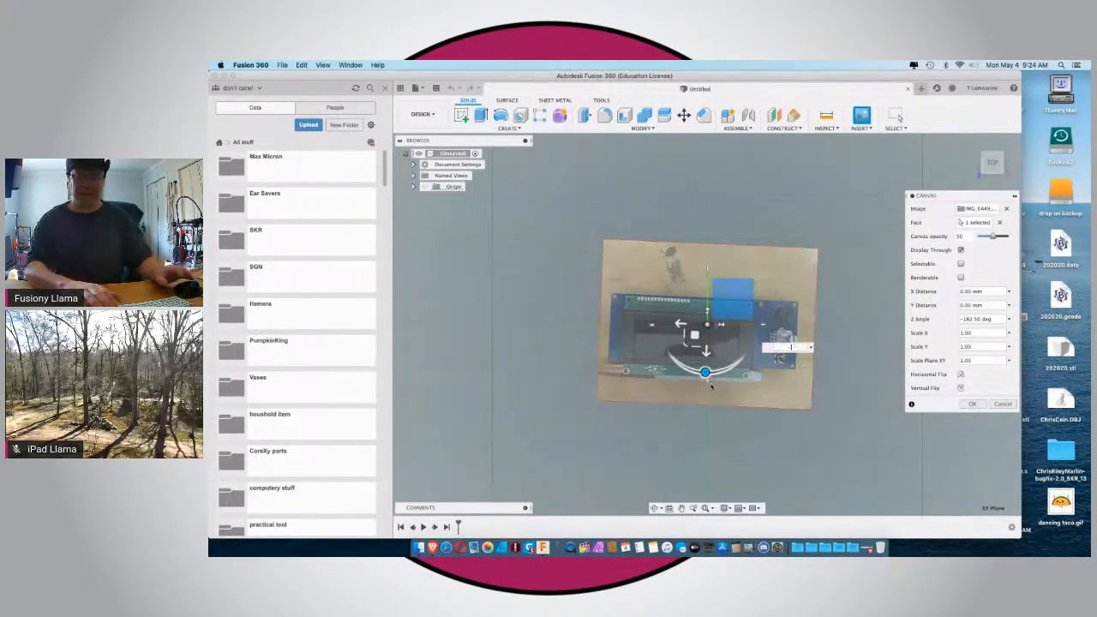
type("180")
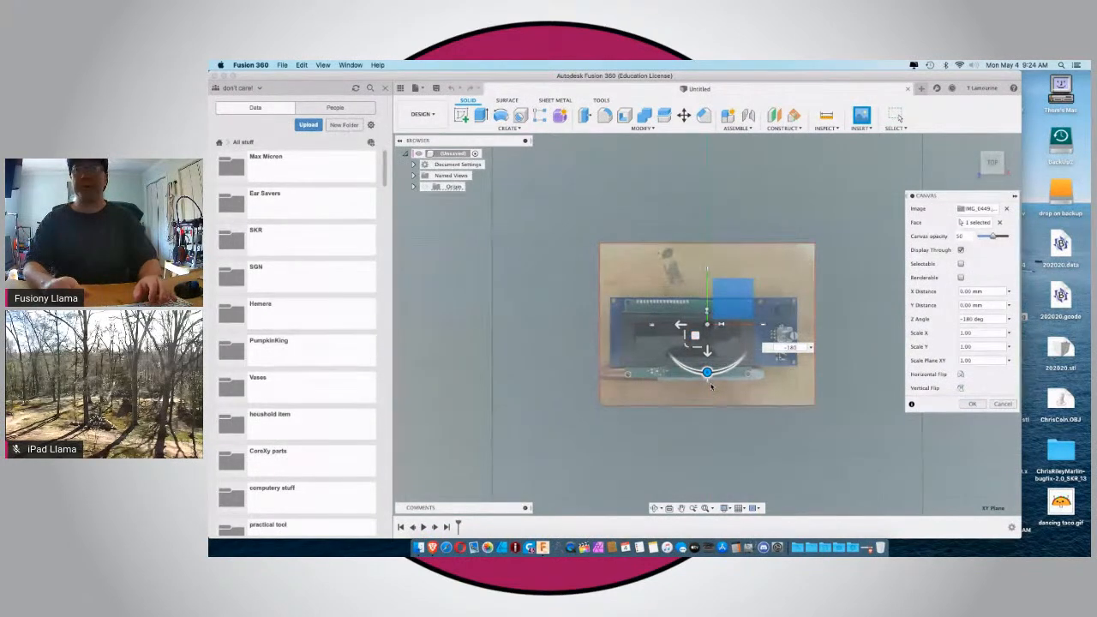
key("Return")
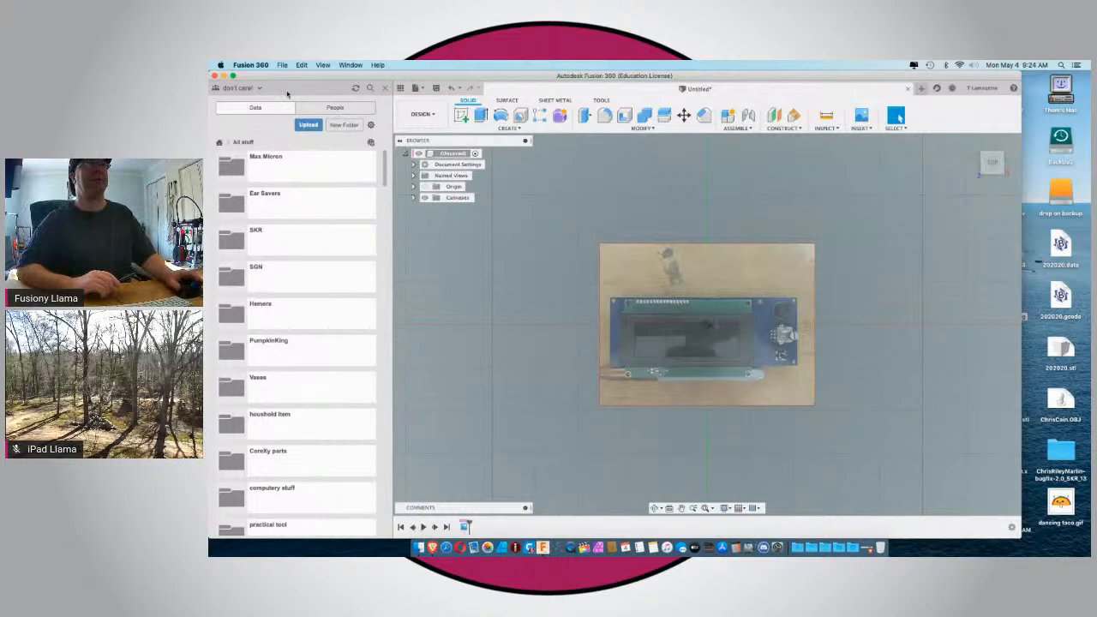
Hide the data panel and move the design window aside briefly to check the live broadcast's comments.
left_click_drag(289, 78, 313, 504)
left_click(430, 132)
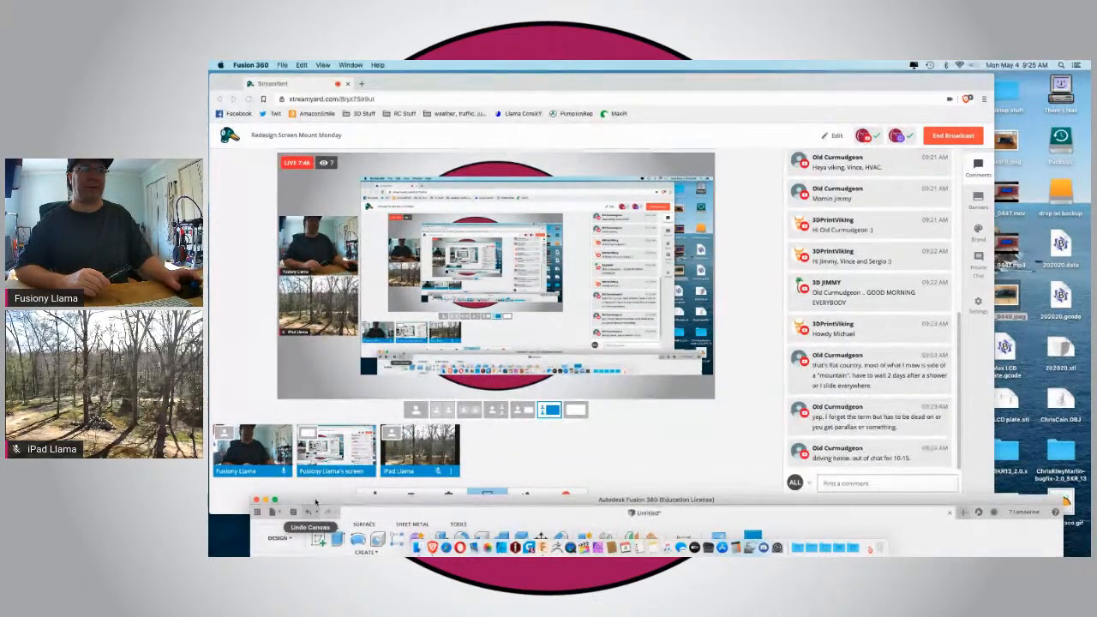
left_click_drag(318, 500, 275, 76)
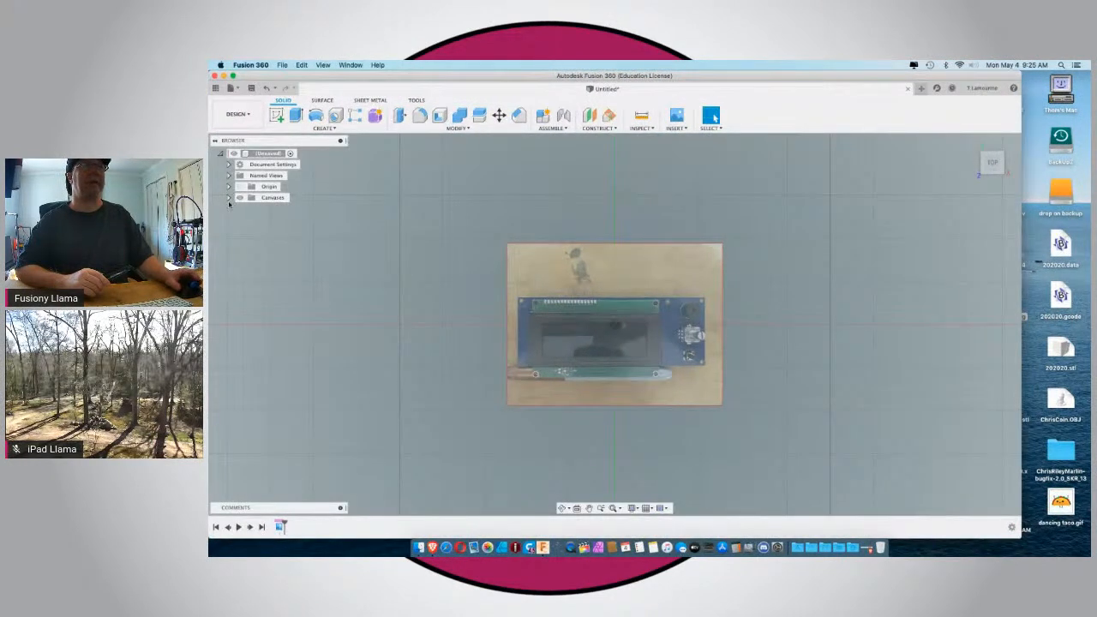
Start calibrating the IMG_0449 canvas with the first point on the right edge of the blue board's upper-left mounting hole.
left_click(228, 198)
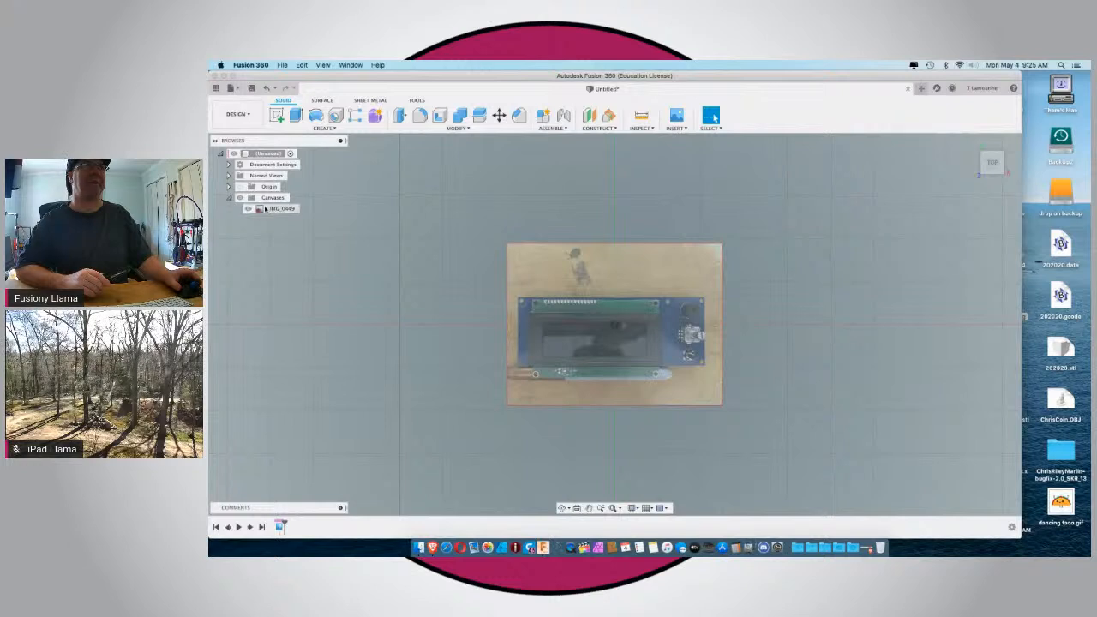
left_click(268, 209)
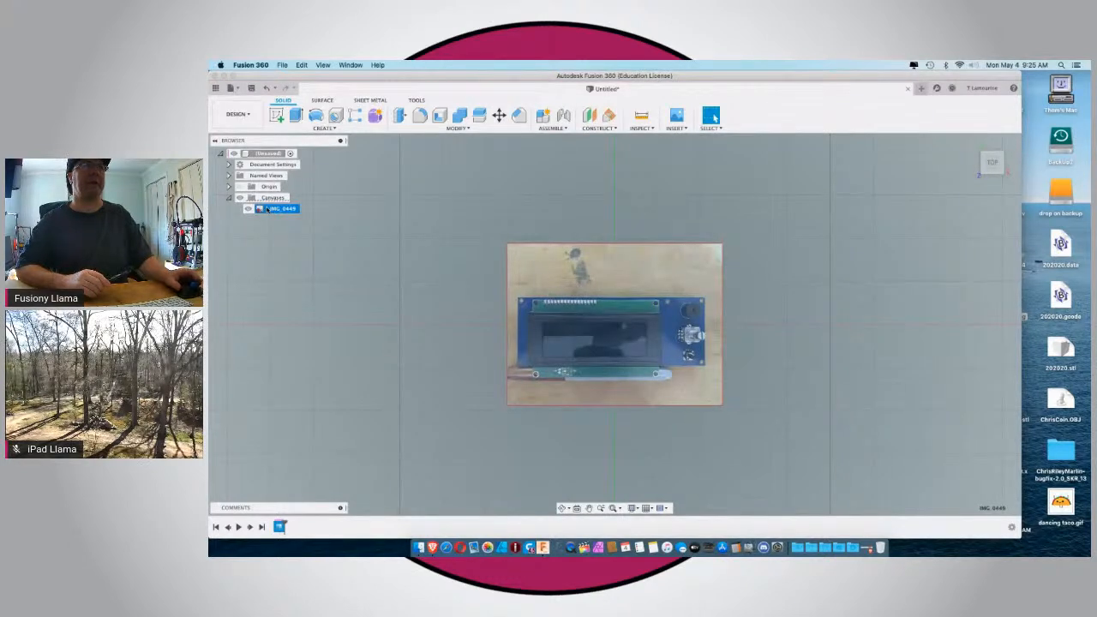
right_click(267, 209)
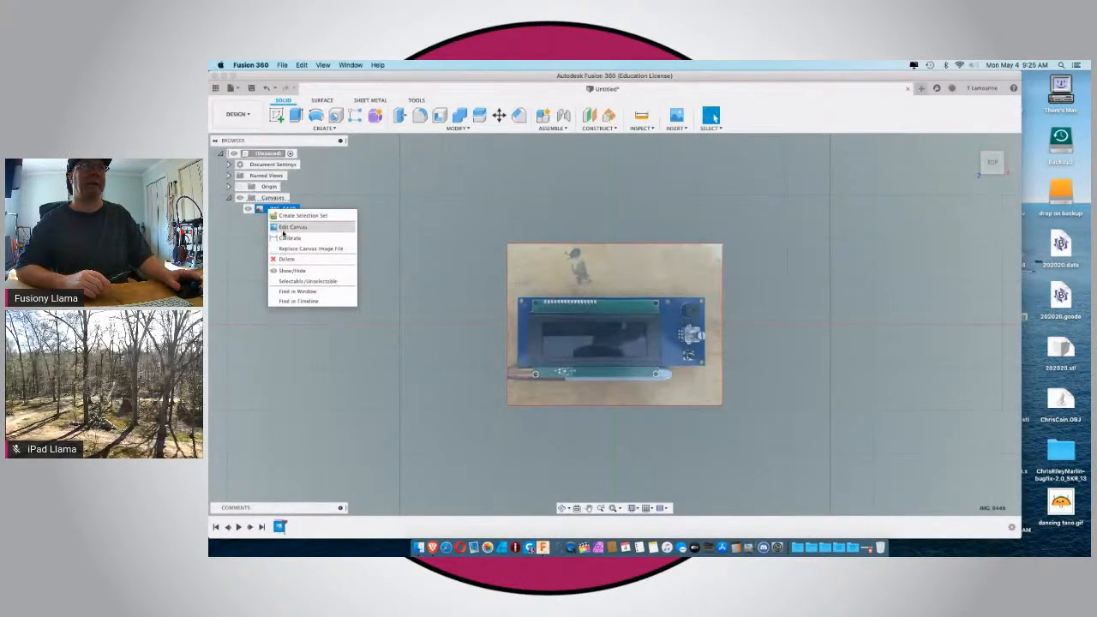
left_click(283, 228)
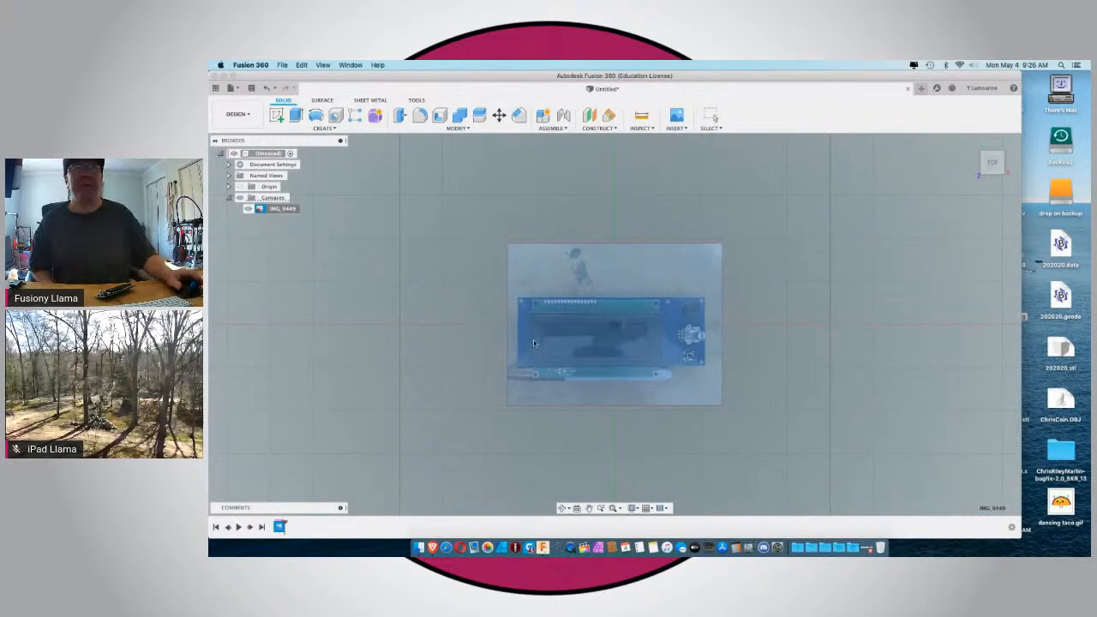
scroll(533, 339, "up", 3)
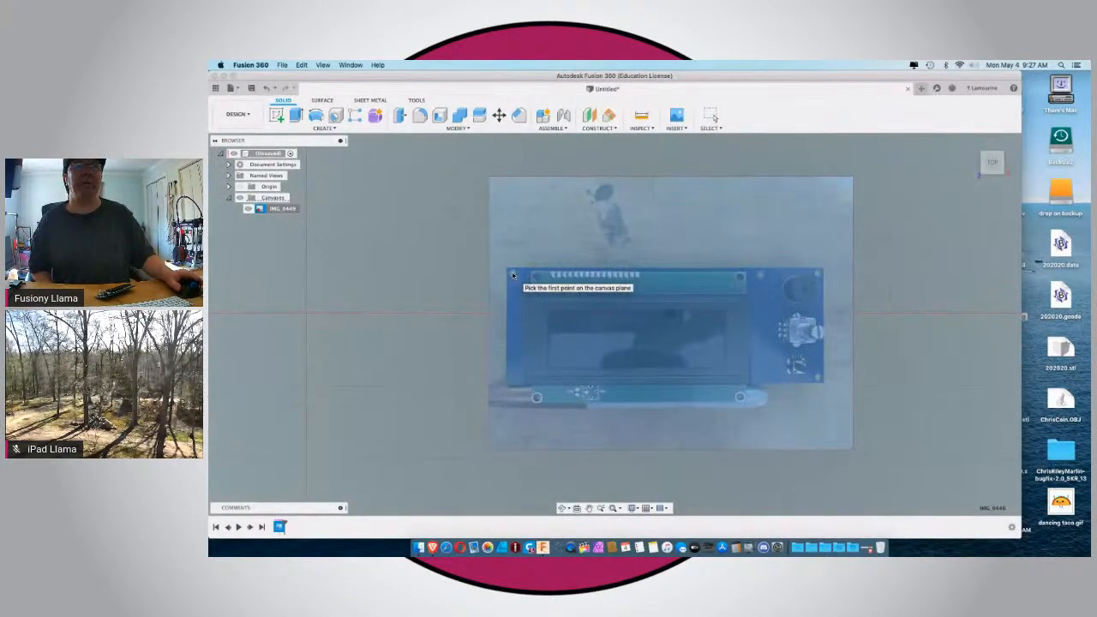
scroll(513, 274, "up", 4)
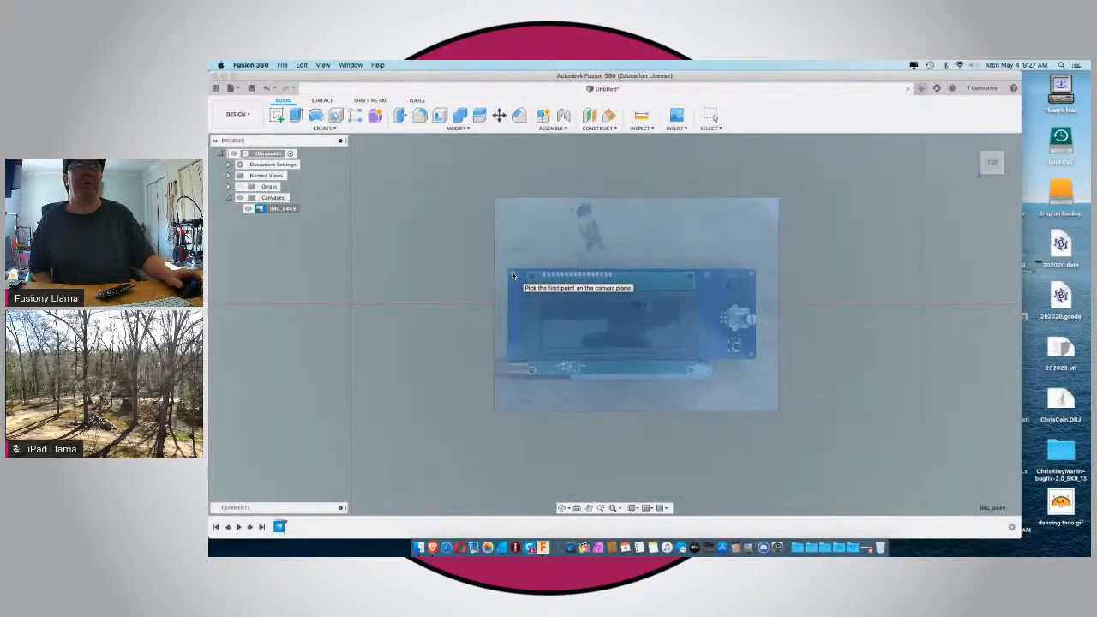
scroll(513, 274, "up", 3)
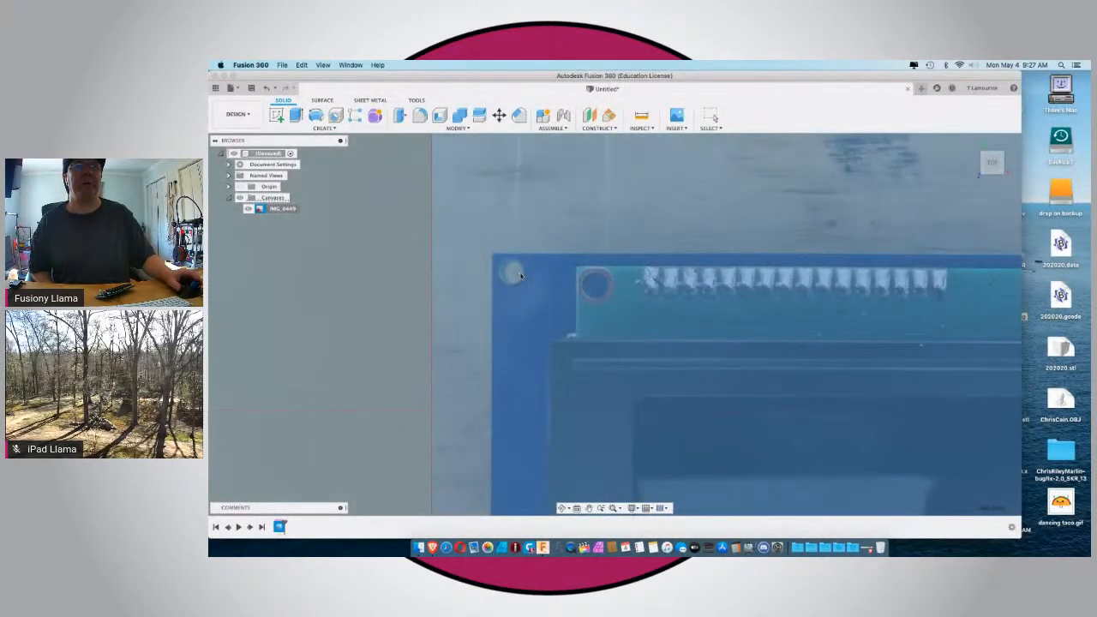
left_click(521, 272)
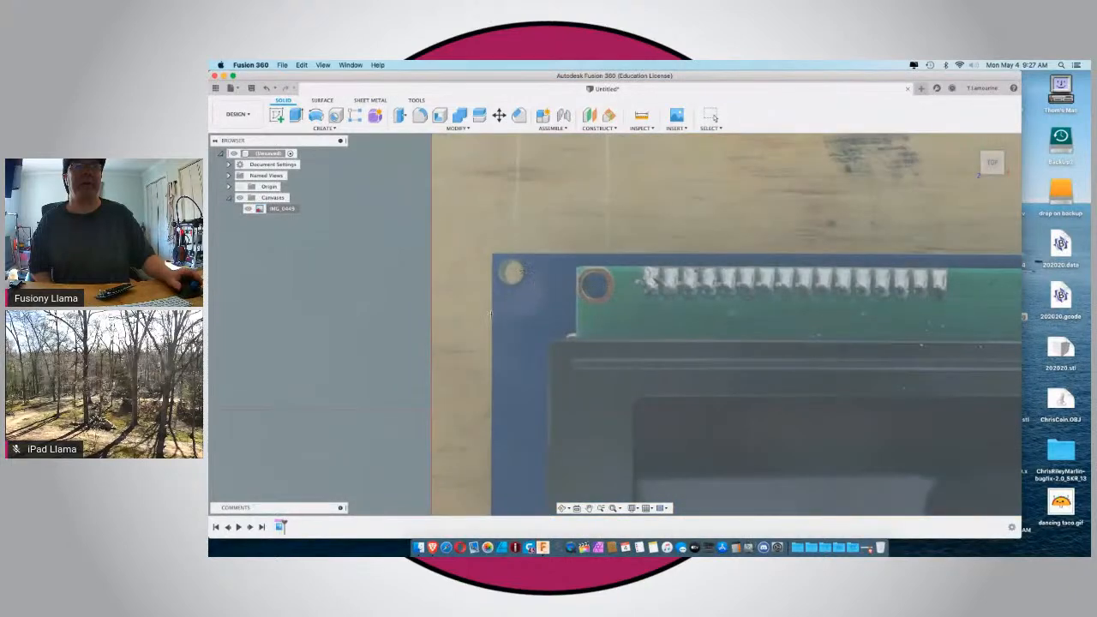
Pick the right edge of the board's upper-right mounting hole as second calibration point and set the distance to 144 mm.
scroll(491, 313, "down", 6)
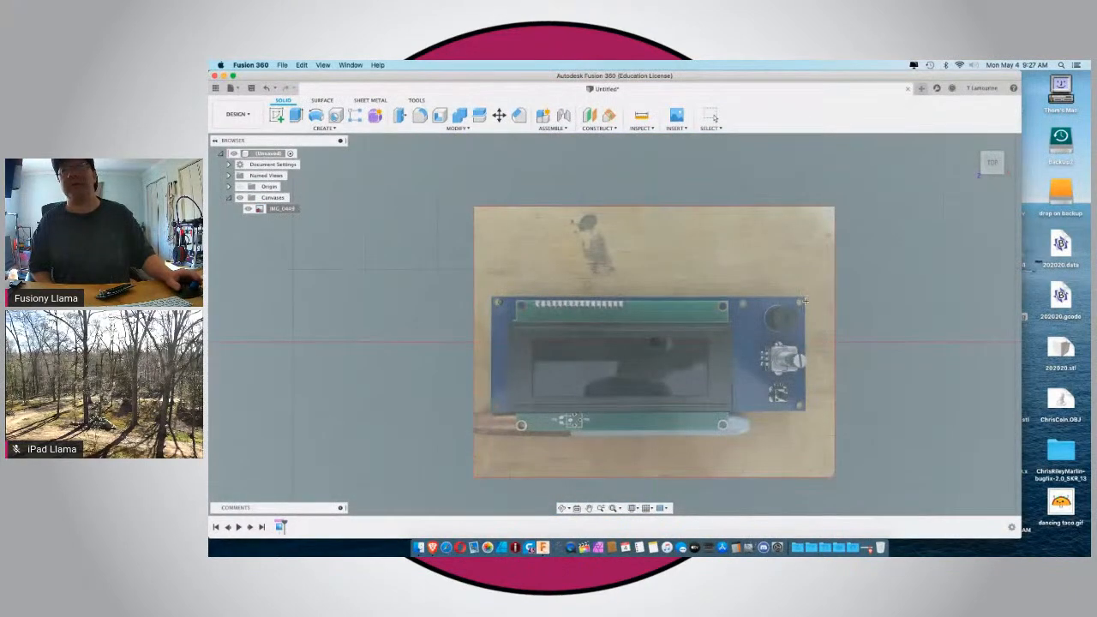
scroll(803, 302, "up", 5)
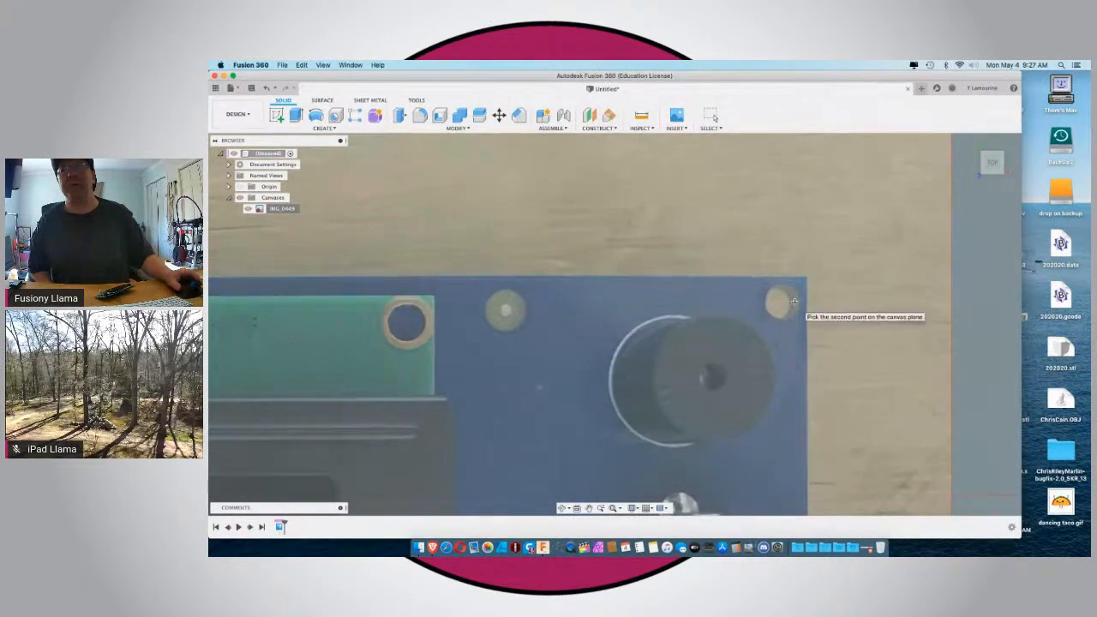
left_click(794, 301)
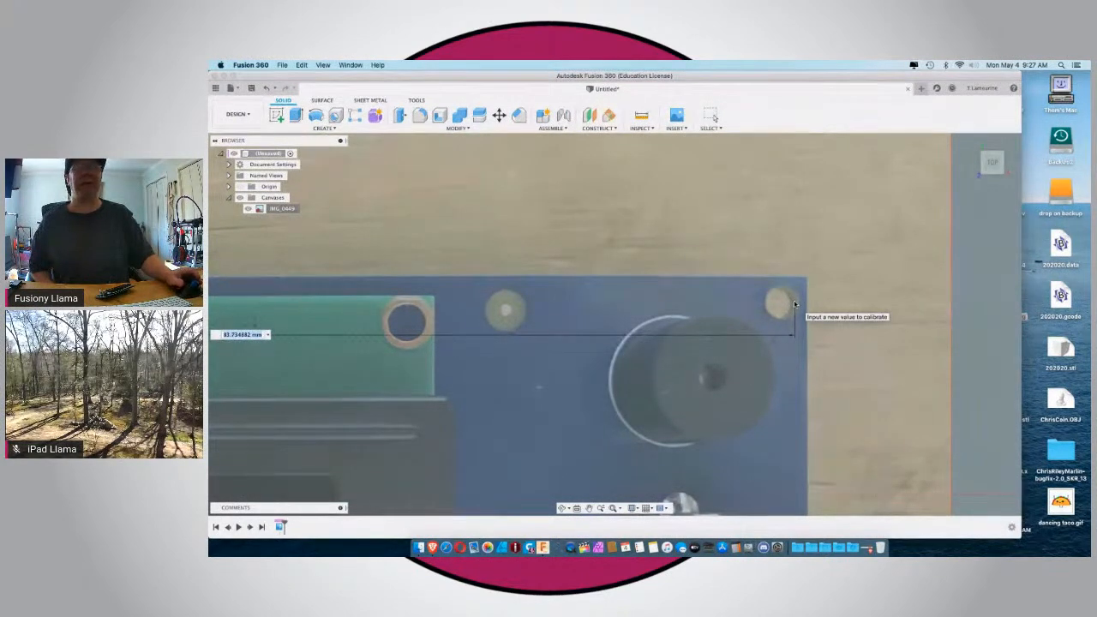
scroll(793, 302, "down", 3)
scroll(795, 304, "down", 3)
type("144")
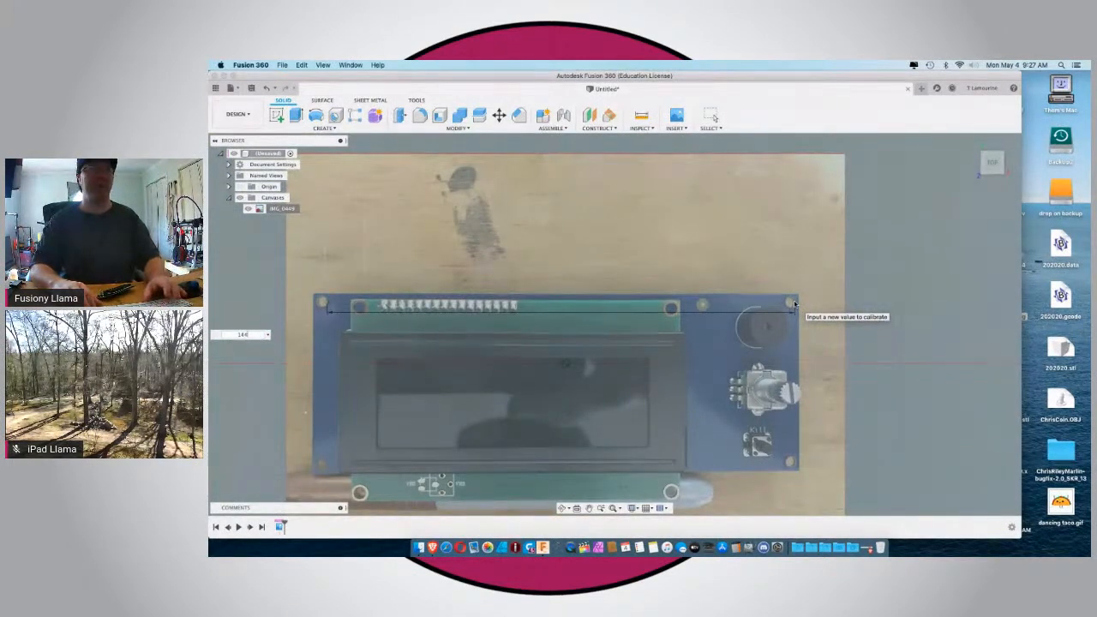
key("Return")
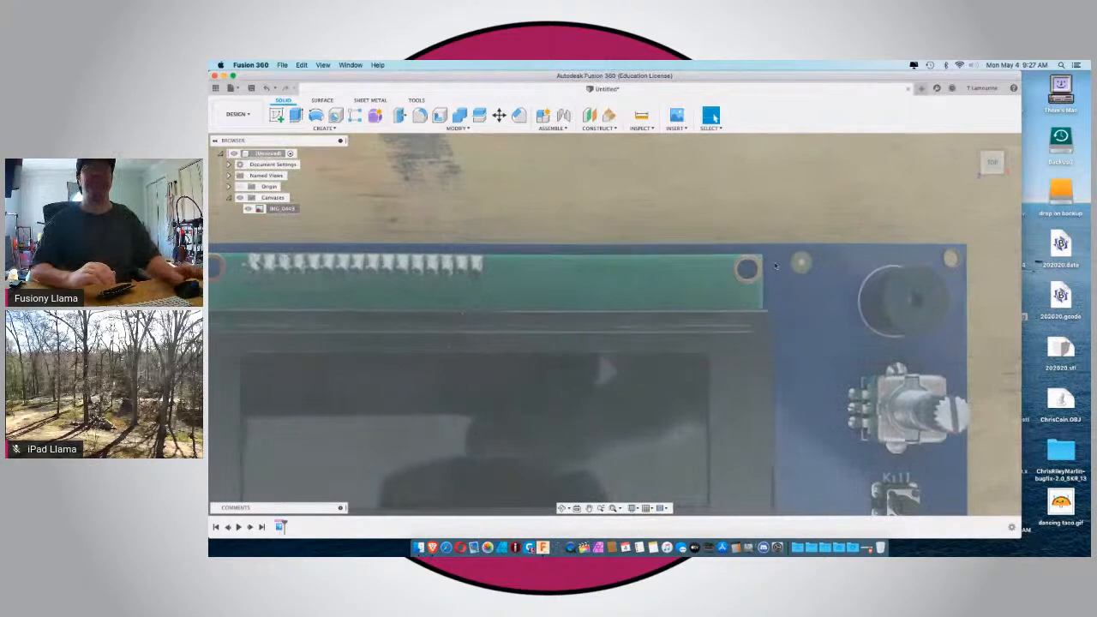
Uncover the broadcast page behind the design window to read the newest chat message, then restore the window.
scroll(724, 263, "down", 10)
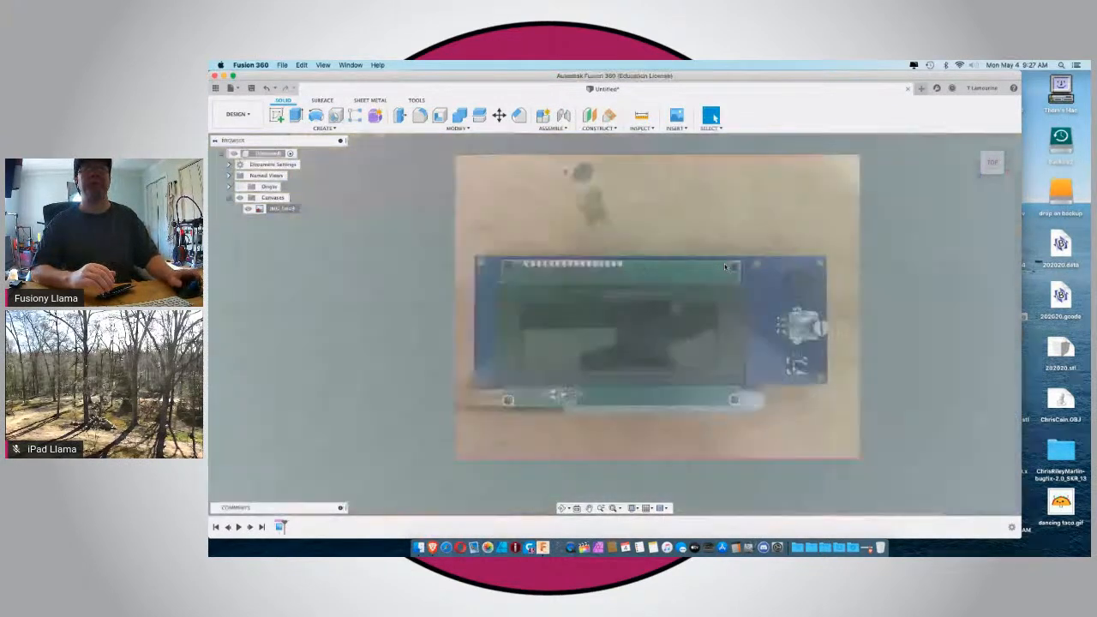
scroll(724, 267, "down", 3)
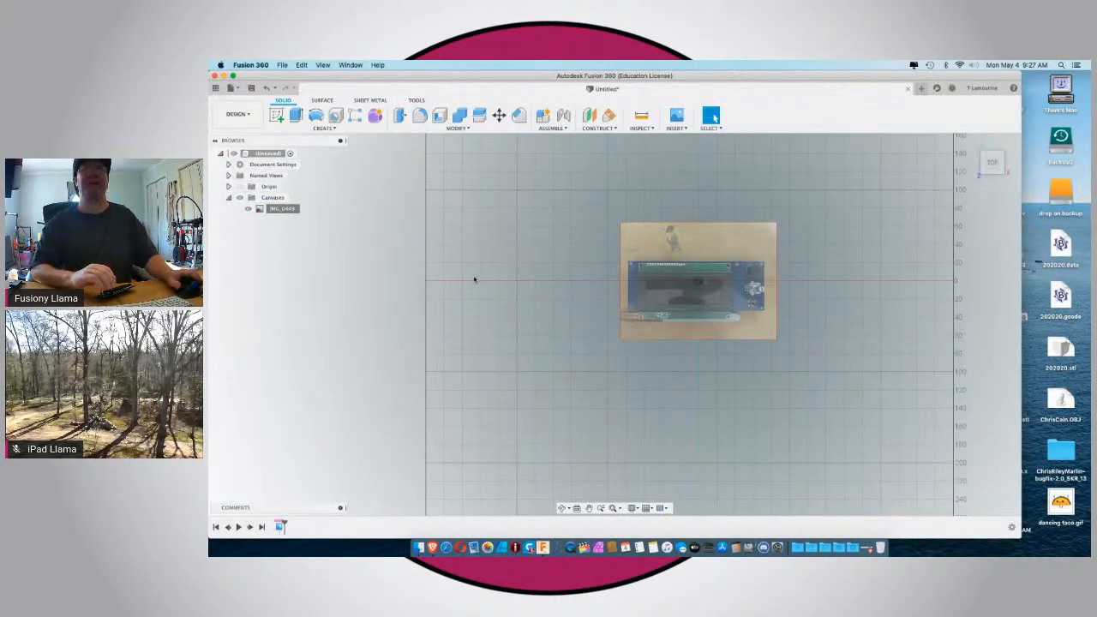
left_click_drag(280, 76, 291, 500)
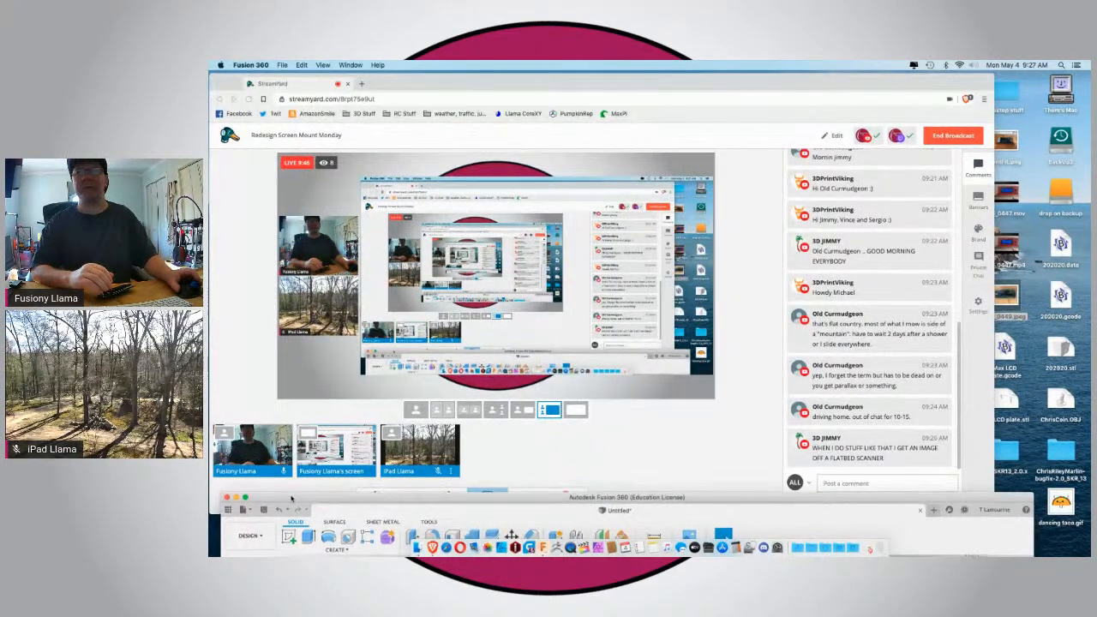
left_click_drag(291, 499, 278, 75)
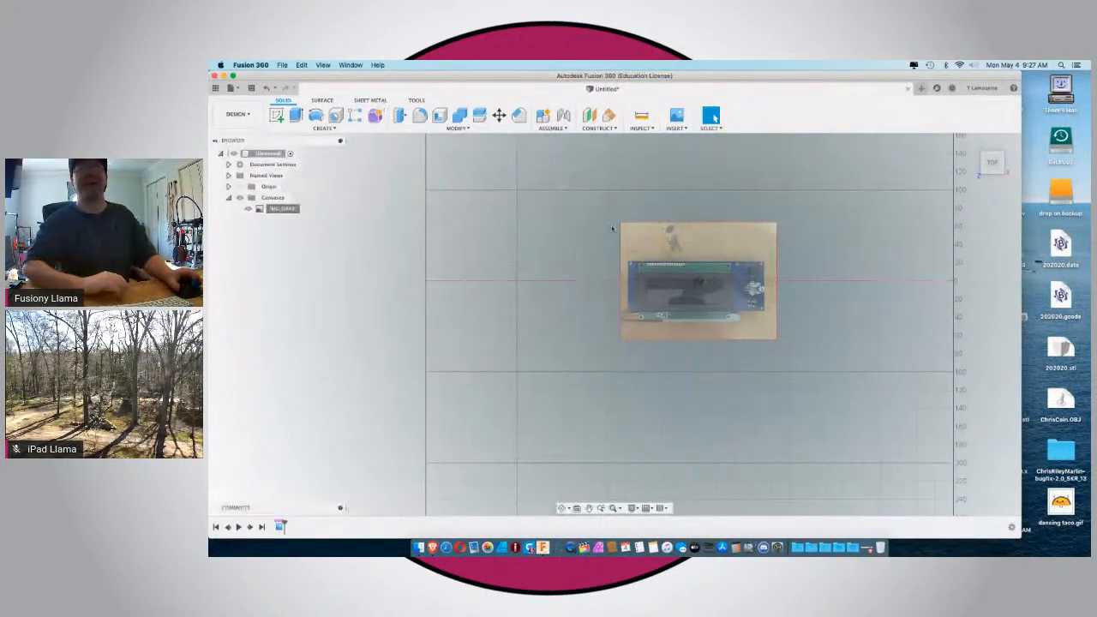
Create a new sketch on the XY plane over the calibrated canvas.
scroll(695, 313, "down", 2)
scroll(695, 313, "up", 4)
scroll(695, 312, "up", 5)
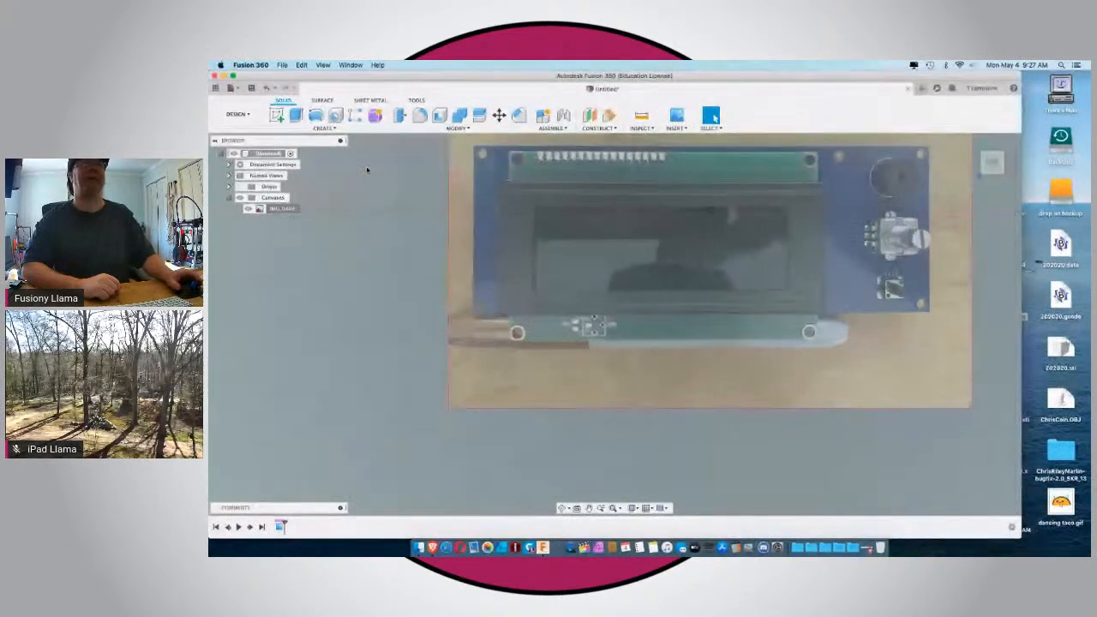
left_click(276, 114)
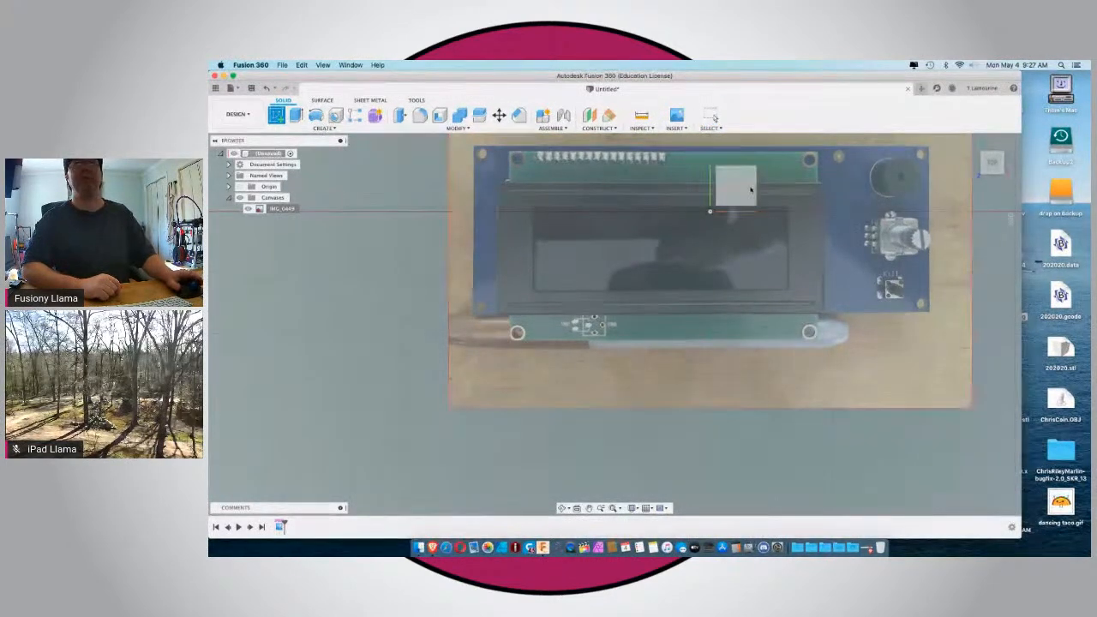
left_click(735, 184)
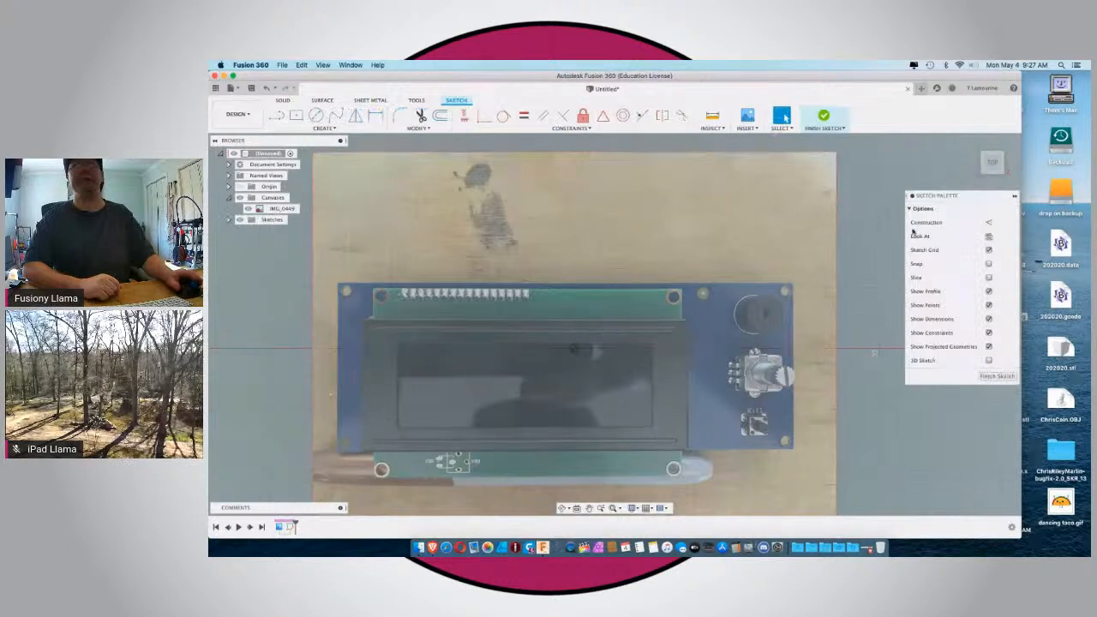
Start a two-point rectangle with its first corner on the upper-left corner of the LCD's dark frame.
left_click(296, 115)
left_click(989, 223)
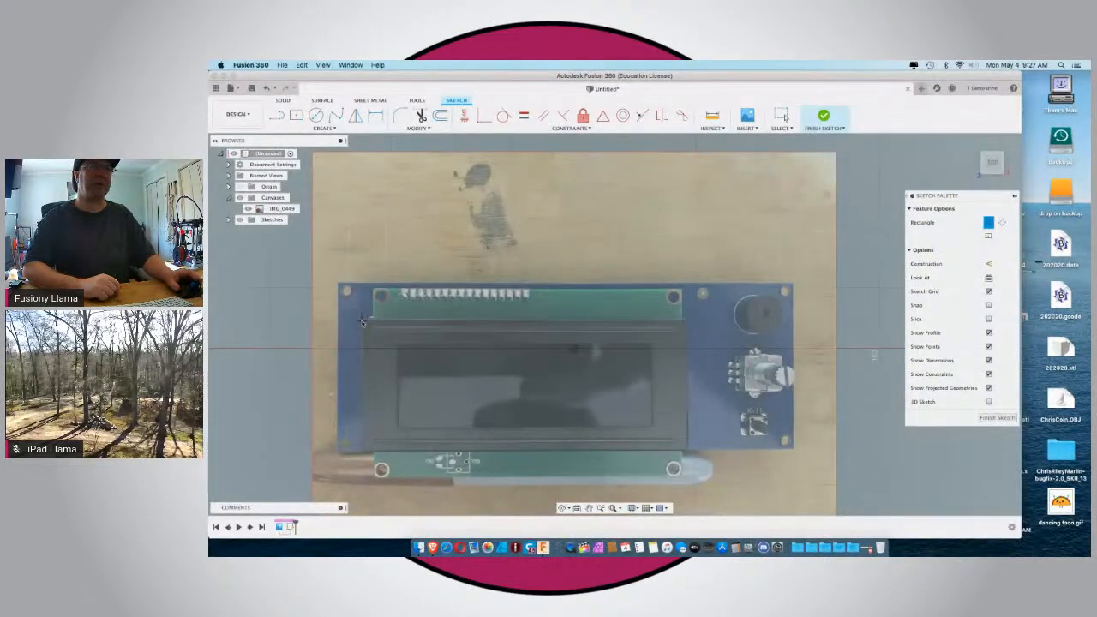
scroll(363, 320, "down", 3)
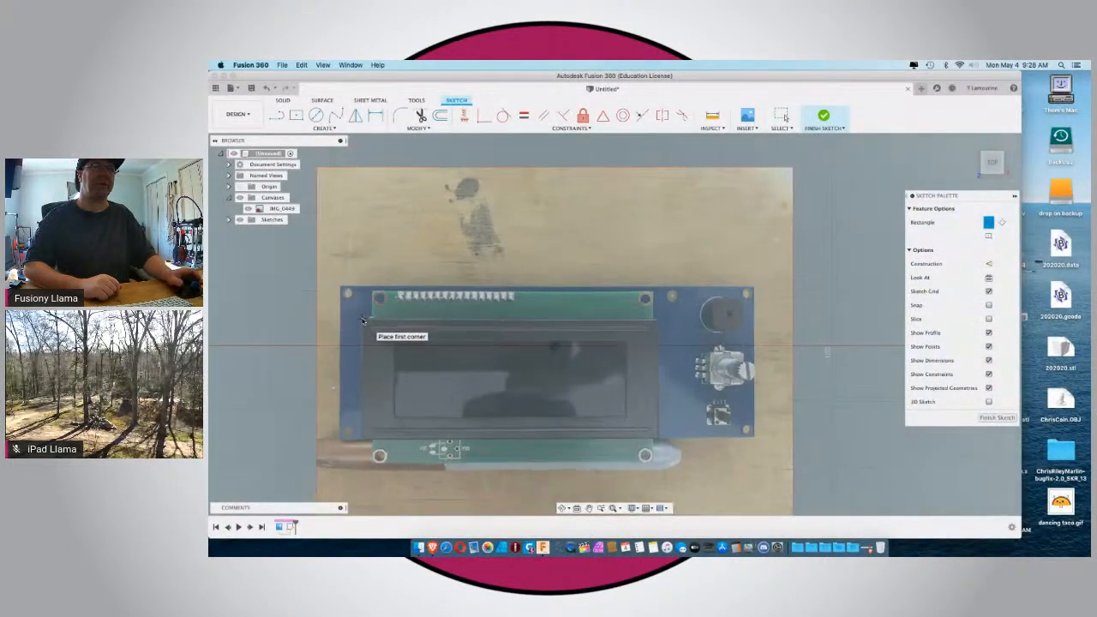
scroll(410, 300, "down", 2)
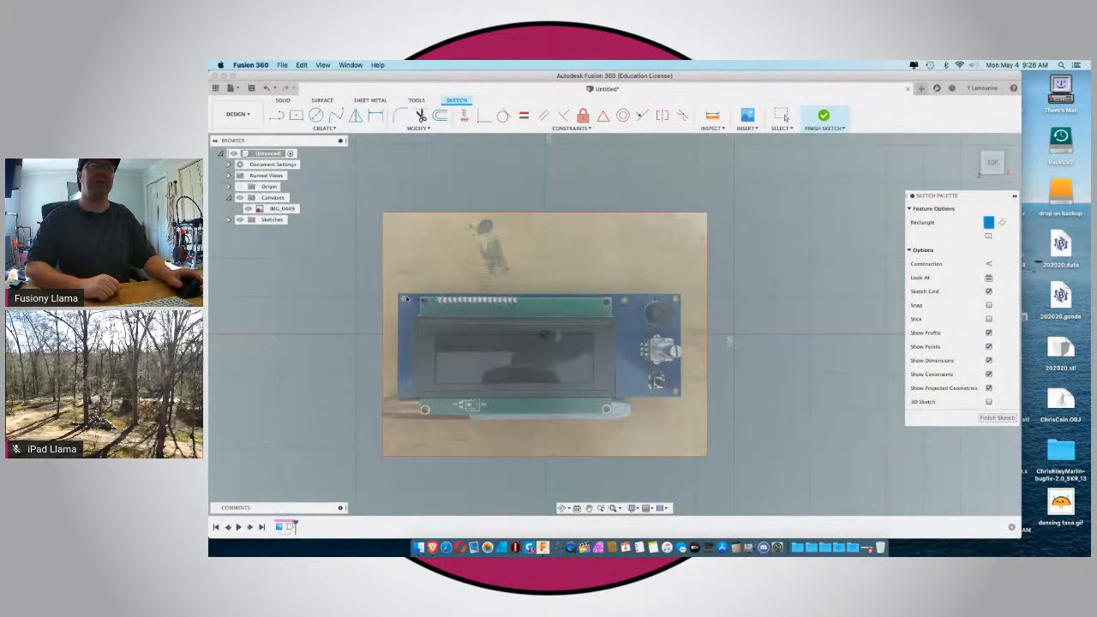
scroll(392, 322, "up", 5)
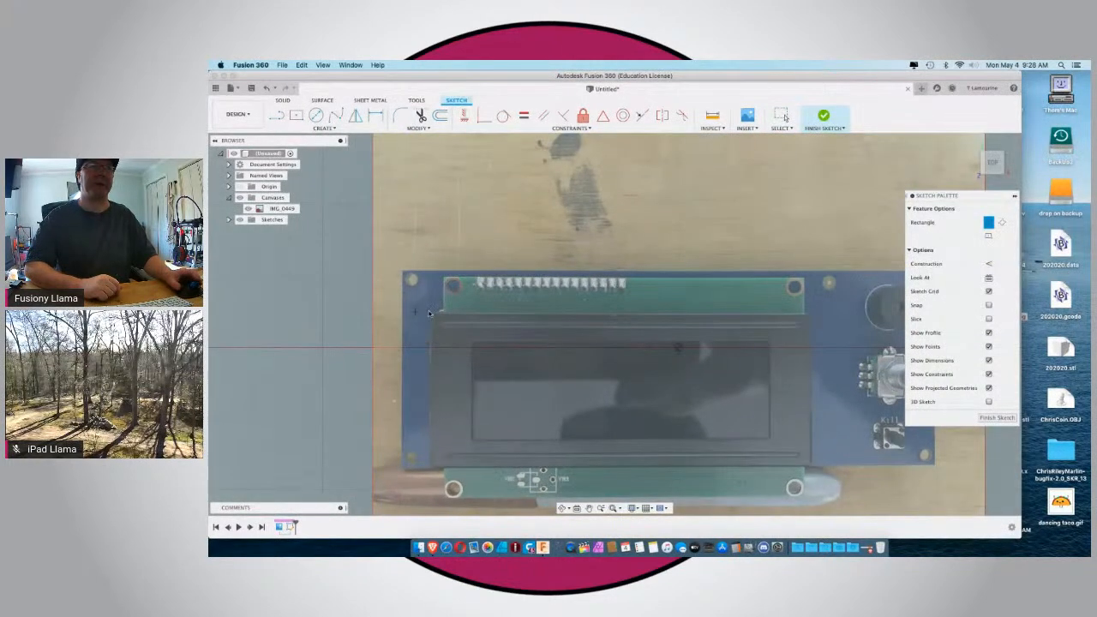
scroll(433, 313, "down", 2)
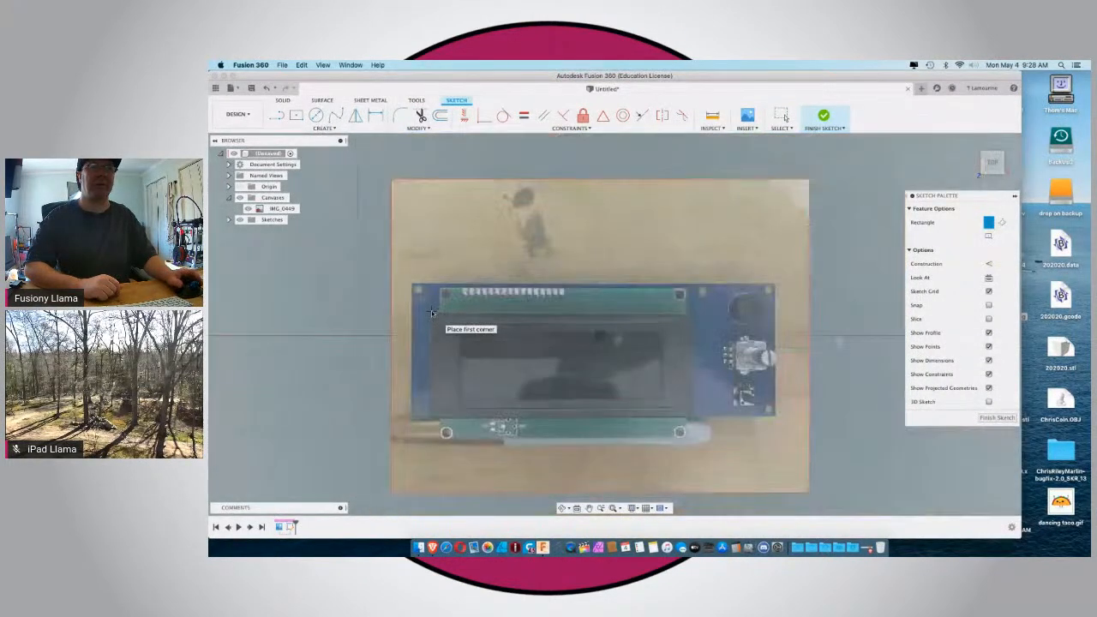
scroll(433, 313, "up", 3)
scroll(433, 313, "up", 2)
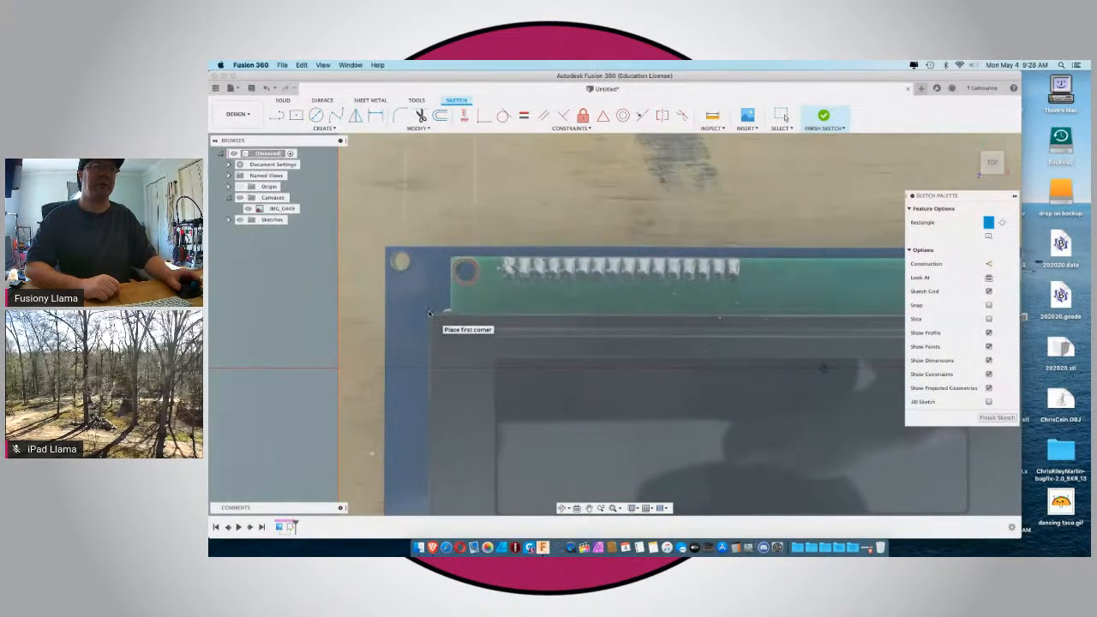
left_click(430, 313)
Complete the rectangle, about 43 mm high, at the lower-right corner of the LCD's dark frame.
scroll(464, 340, "down", 2)
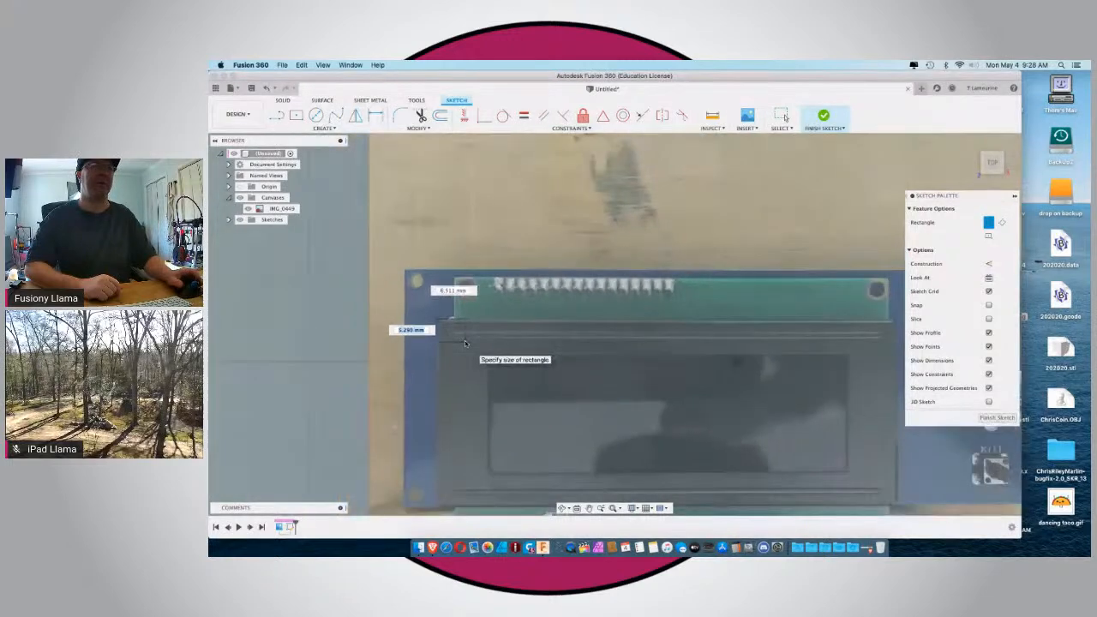
scroll(465, 340, "down", 1)
scroll(464, 340, "down", 3)
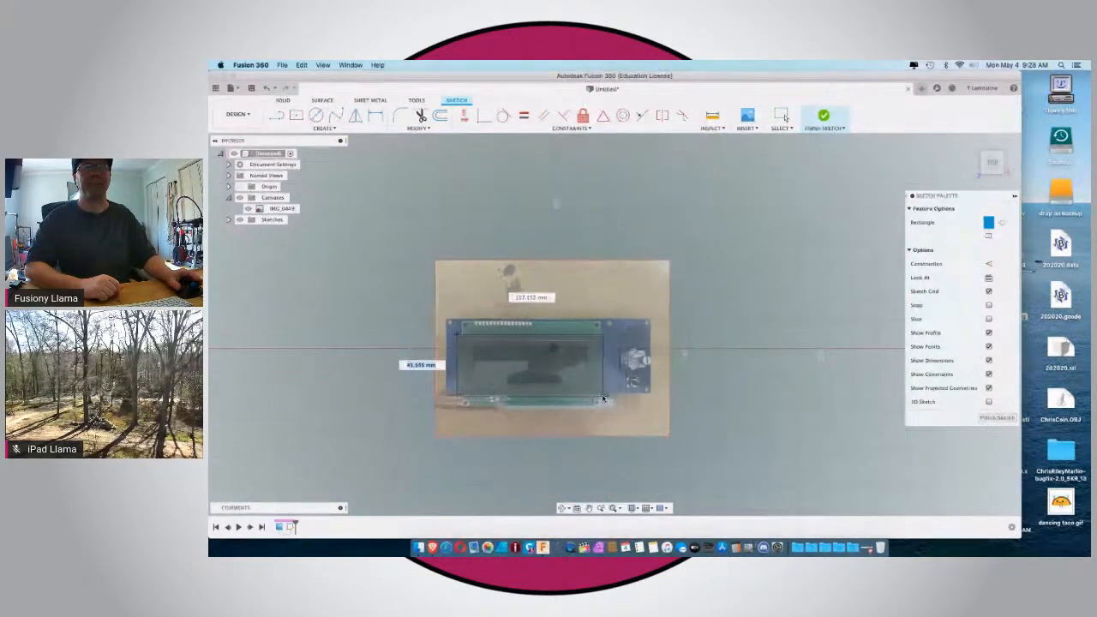
scroll(604, 396, "up", 8)
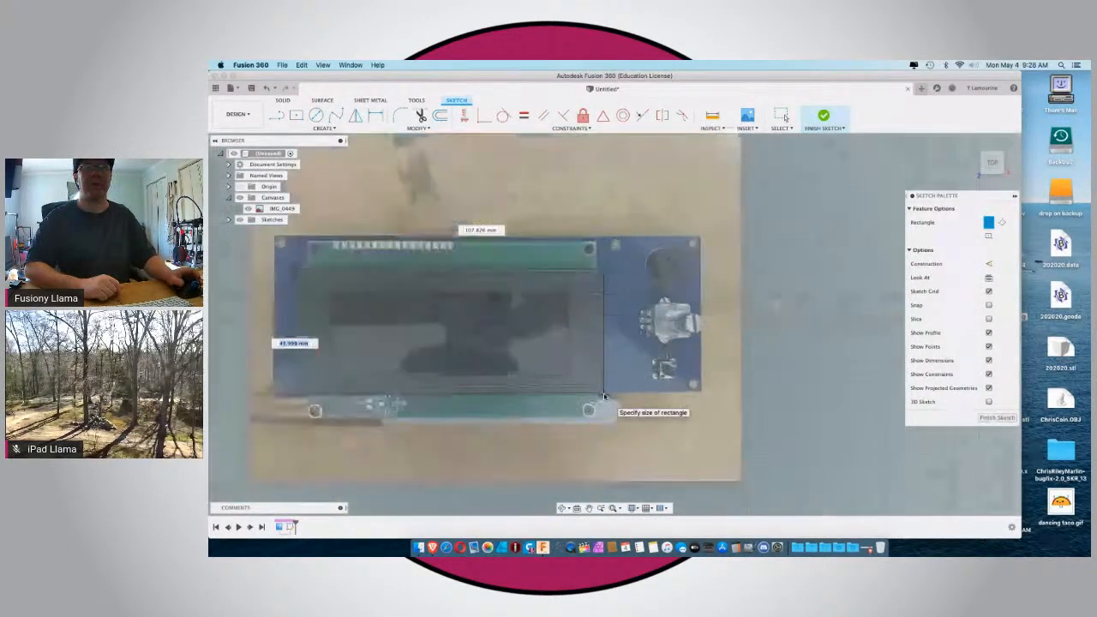
scroll(604, 396, "up", 3)
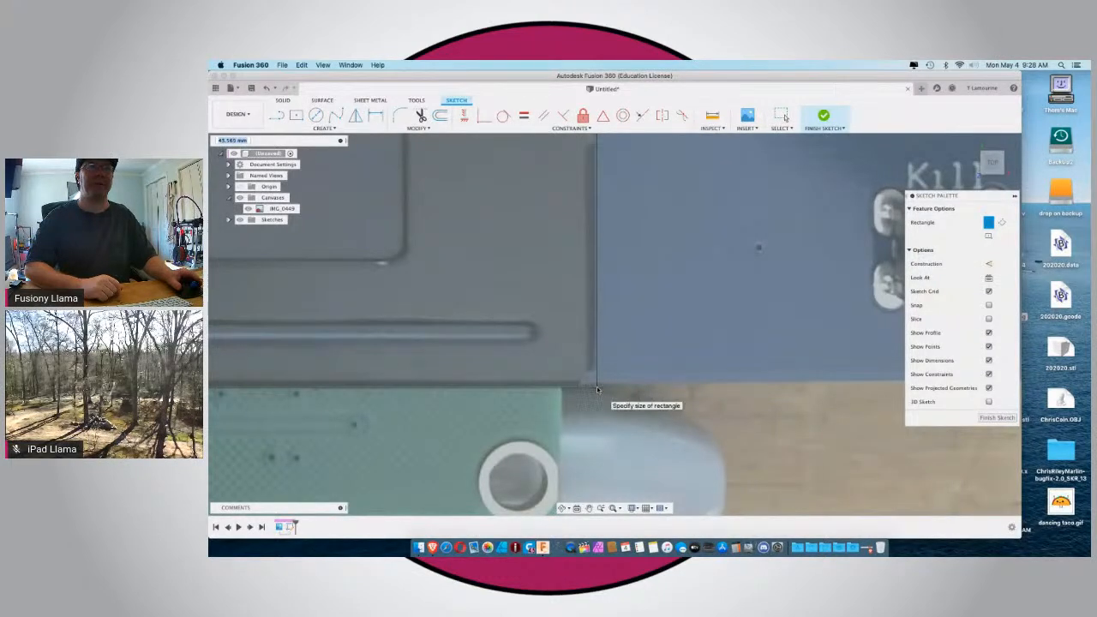
left_click(598, 390)
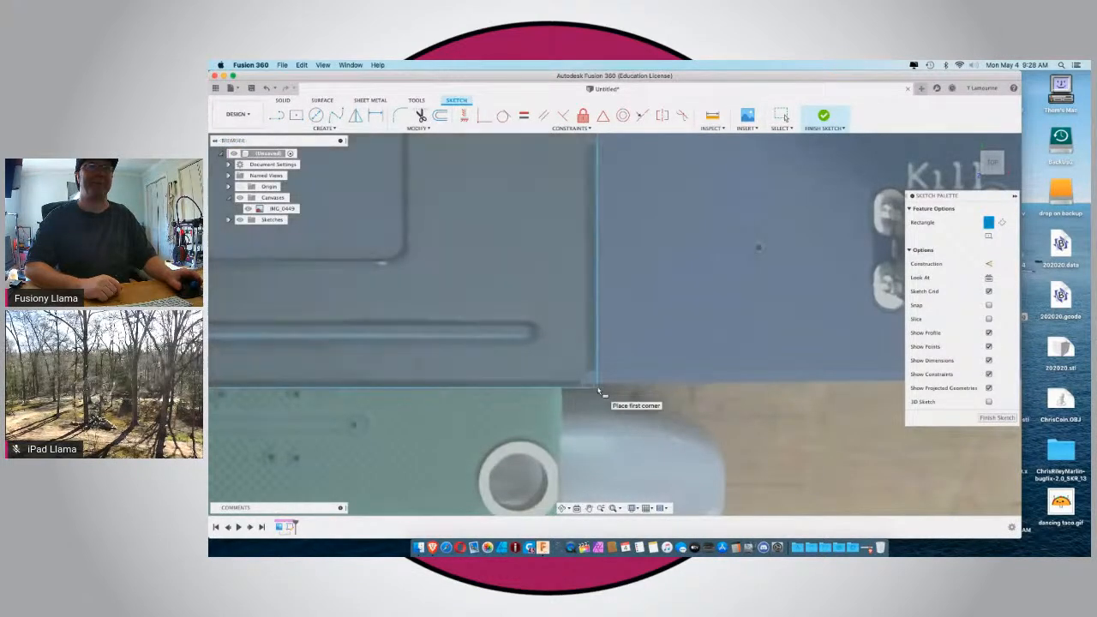
Sketch a two-point circle about 12.7 mm in diameter around the base of the round buzzer.
scroll(599, 389, "down", 5)
scroll(598, 390, "down", 2)
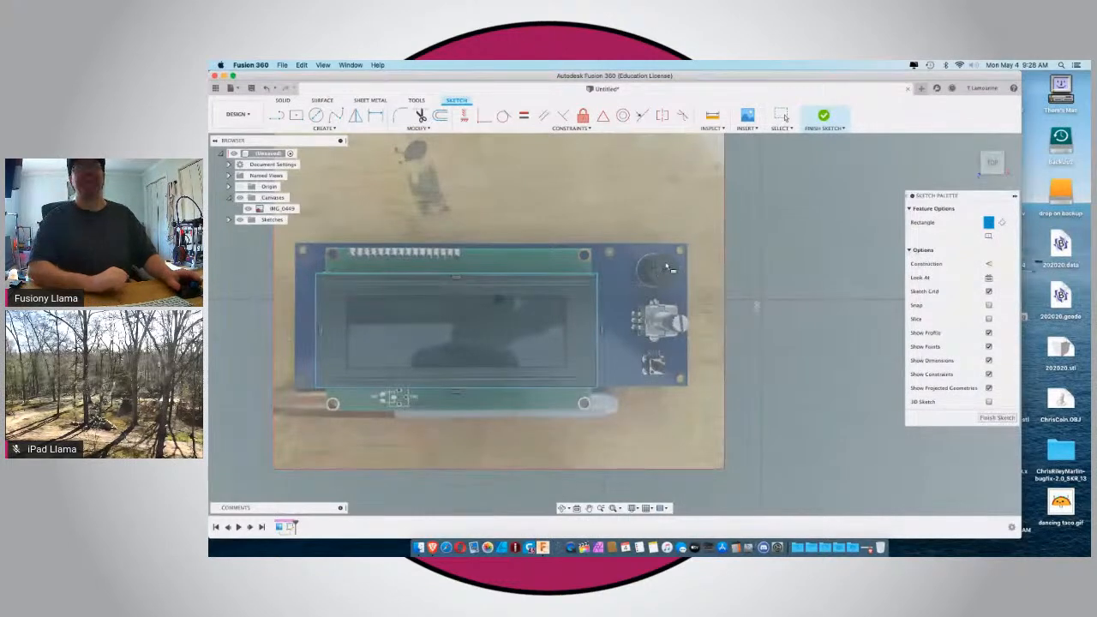
left_click(319, 117)
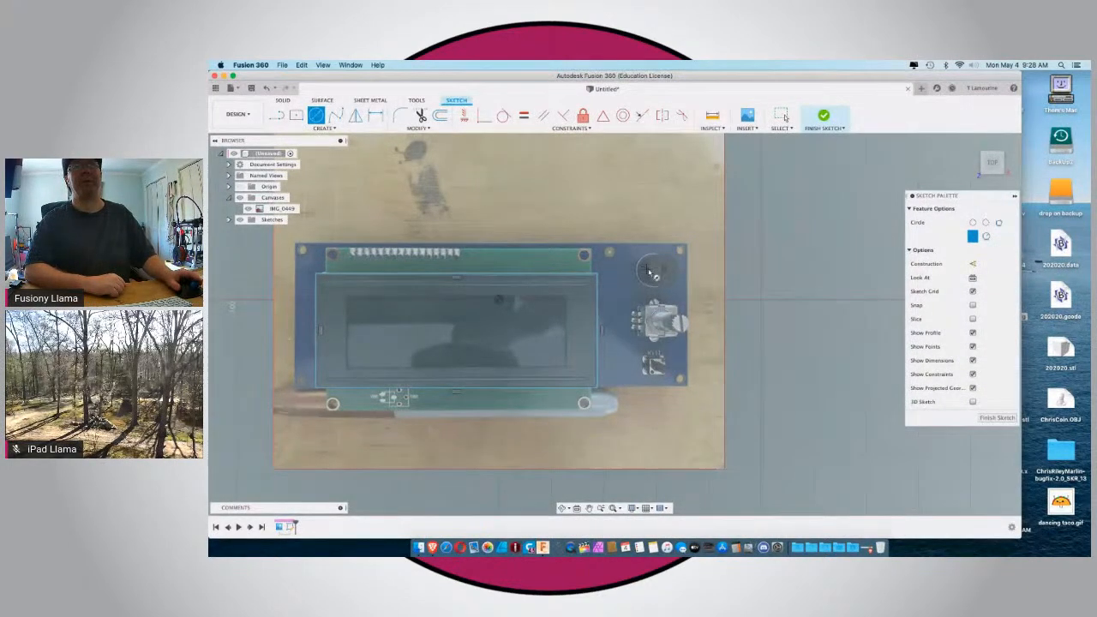
left_click(972, 222)
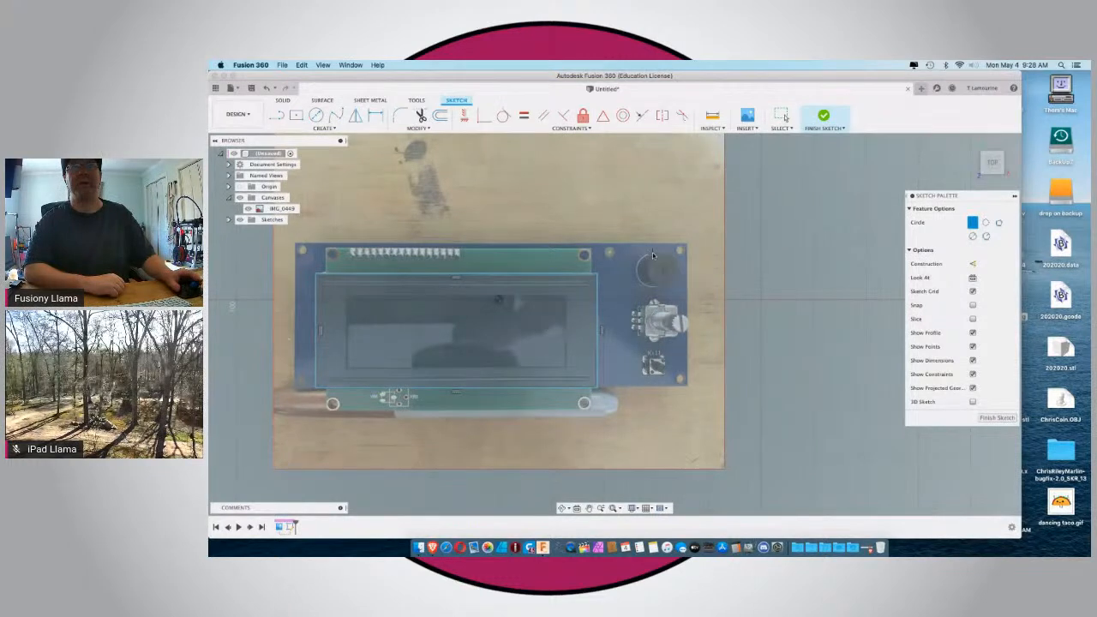
scroll(652, 254, "up", 2)
scroll(653, 254, "up", 1)
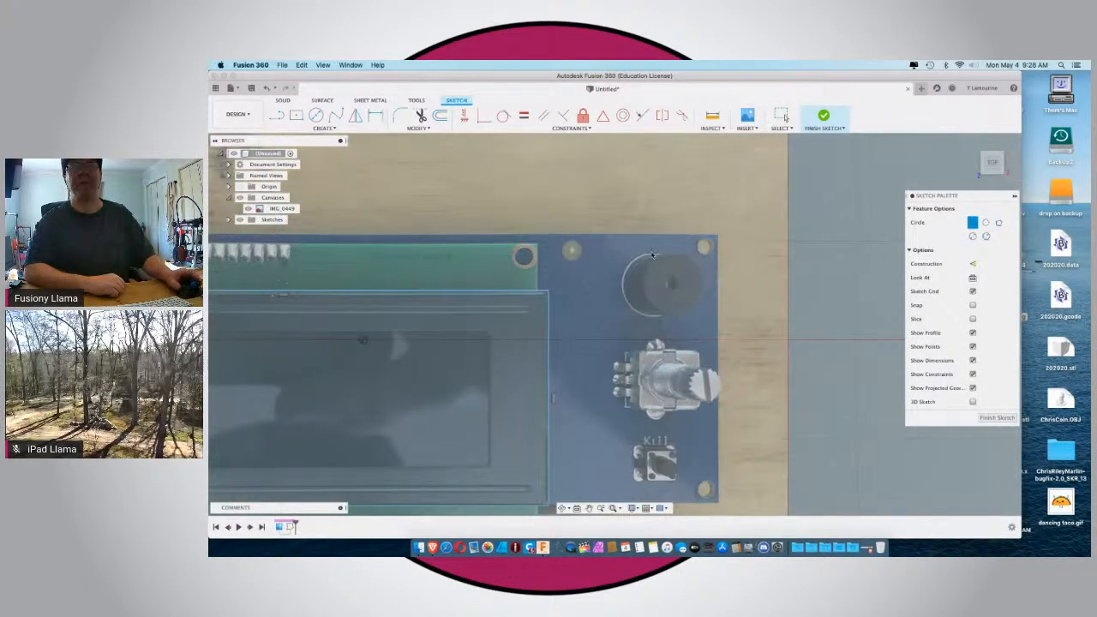
left_click(652, 254)
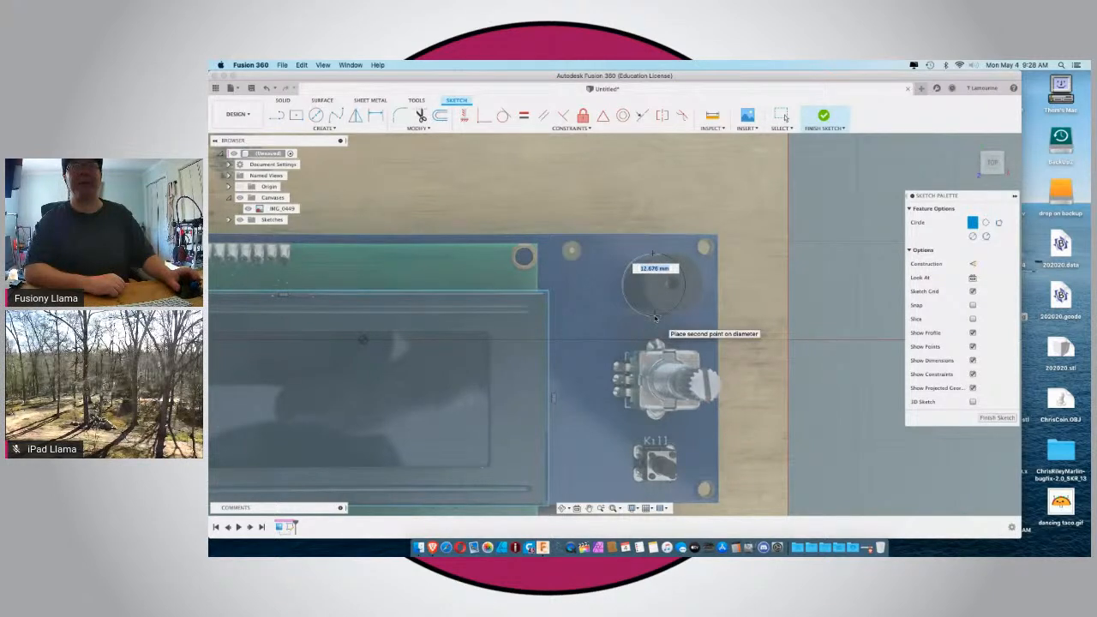
left_click(655, 317)
scroll(655, 320, "down", 1)
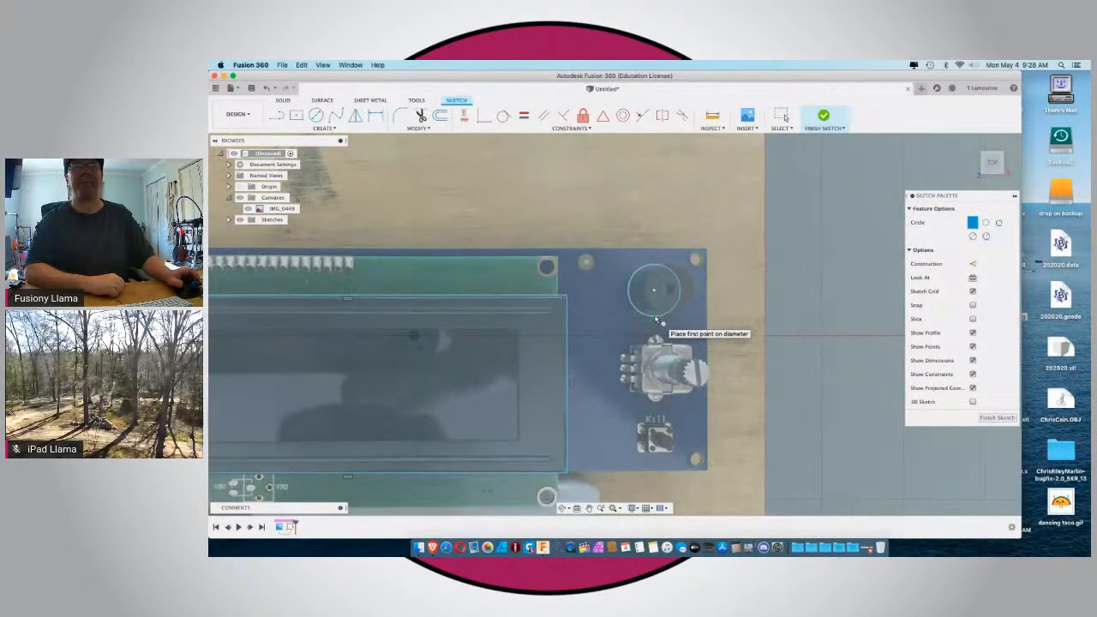
Sketch a two-point circle 4 mm in diameter over the Kill button.
scroll(655, 320, "down", 3)
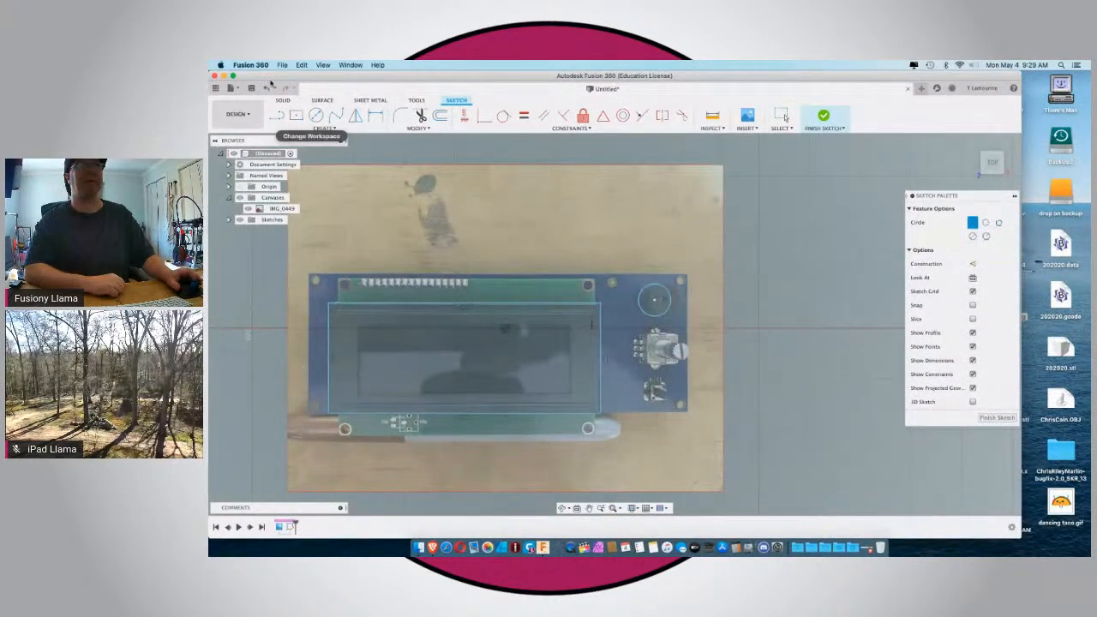
left_click(315, 115)
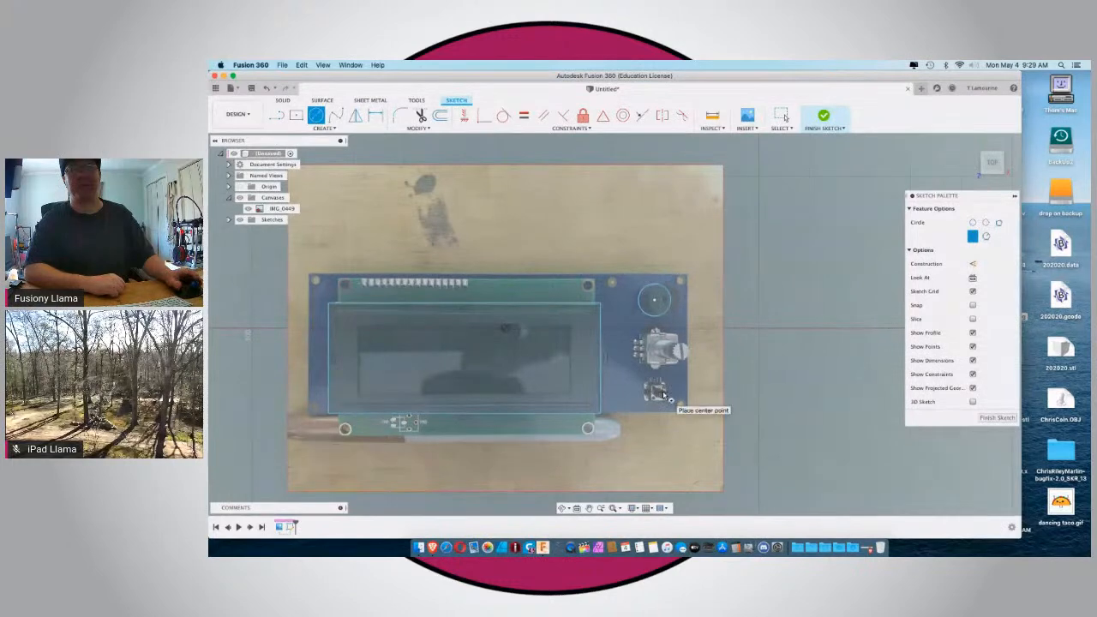
scroll(665, 398, "up", 5)
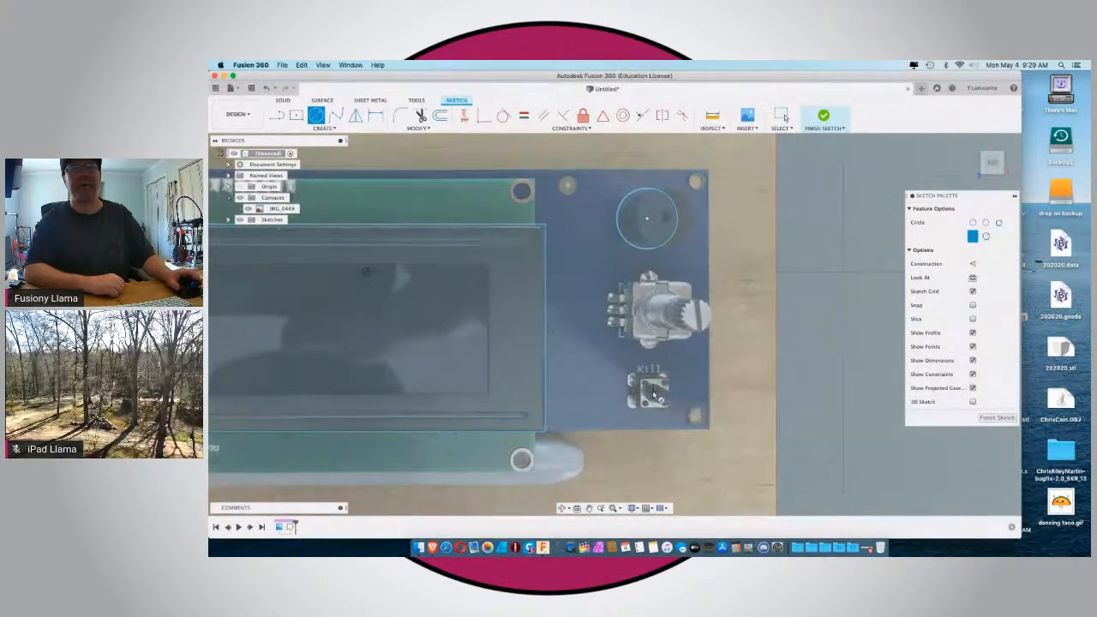
left_click(972, 223)
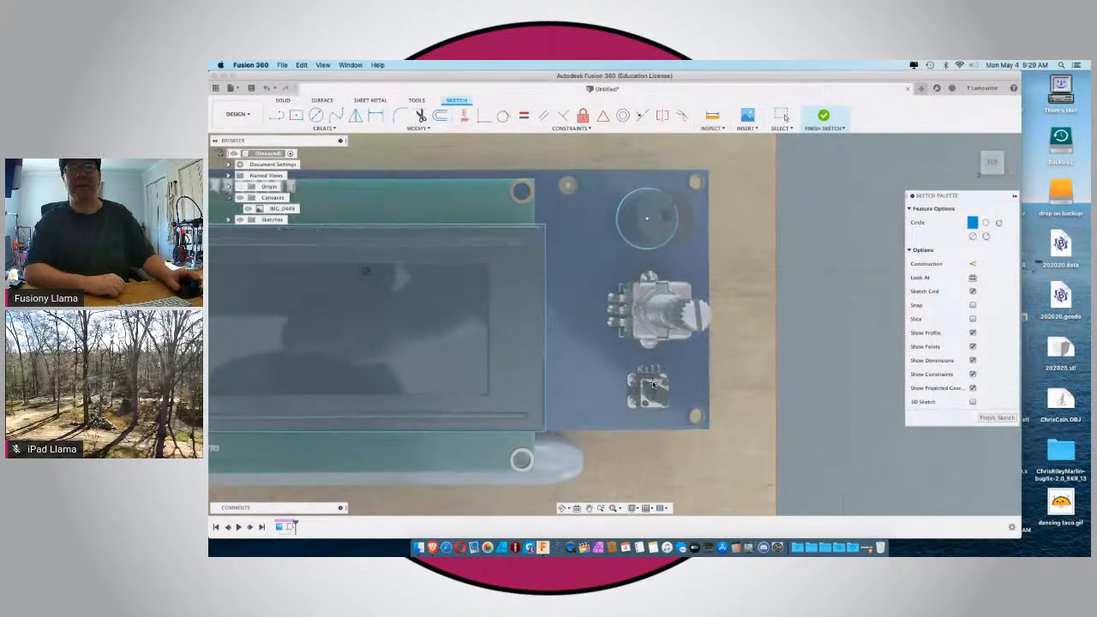
scroll(653, 384, "down", 5)
scroll(653, 385, "up", 5)
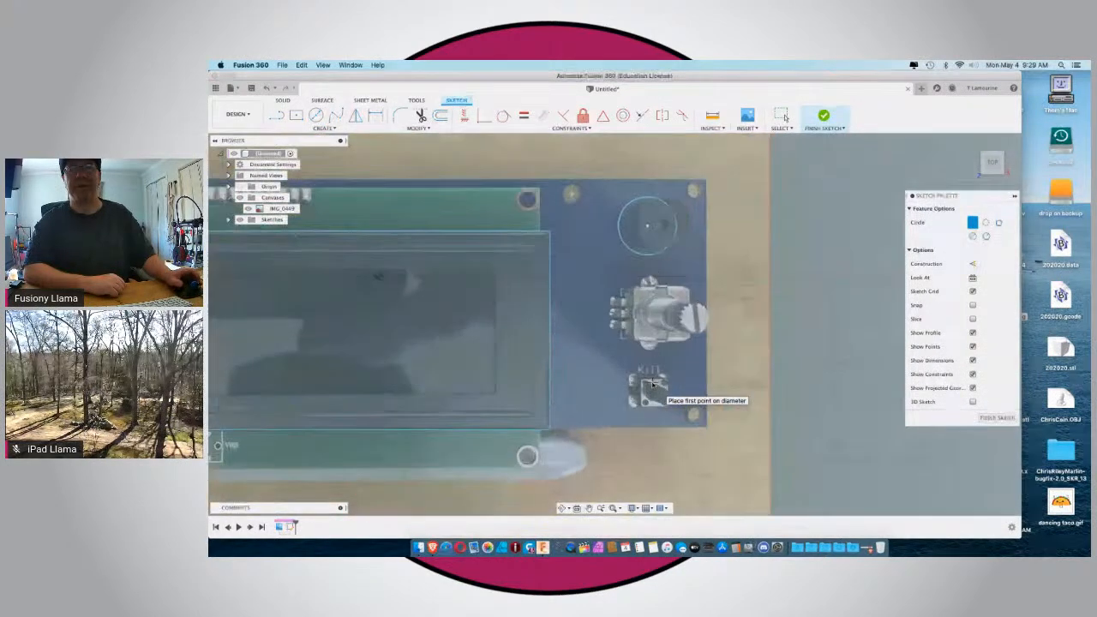
scroll(653, 385, "up", 3)
left_click(653, 387)
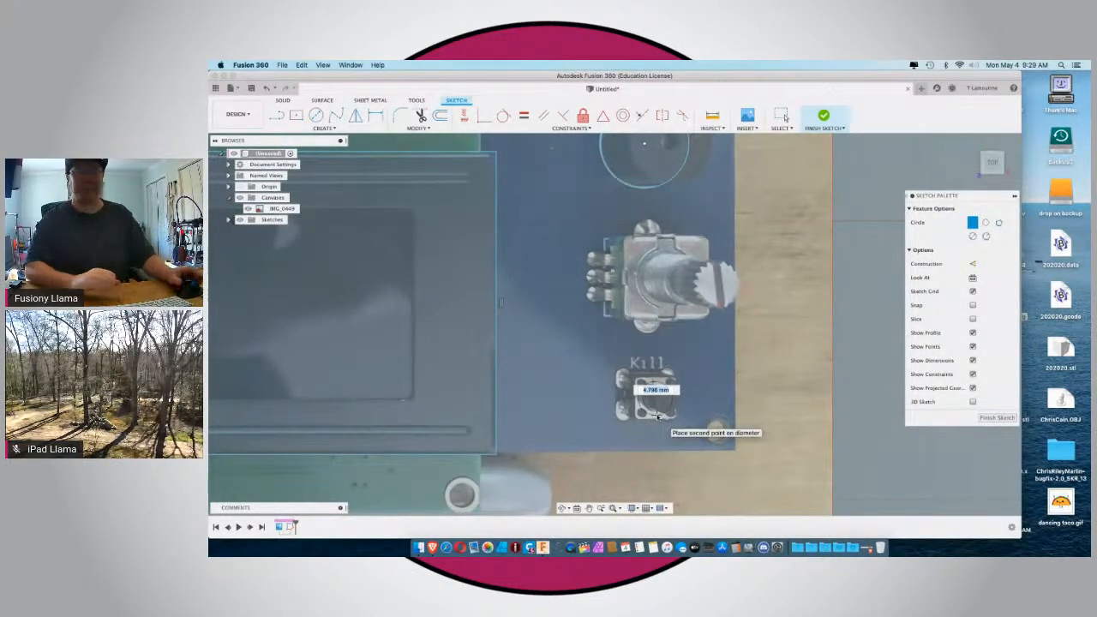
type("5")
key("Tab")
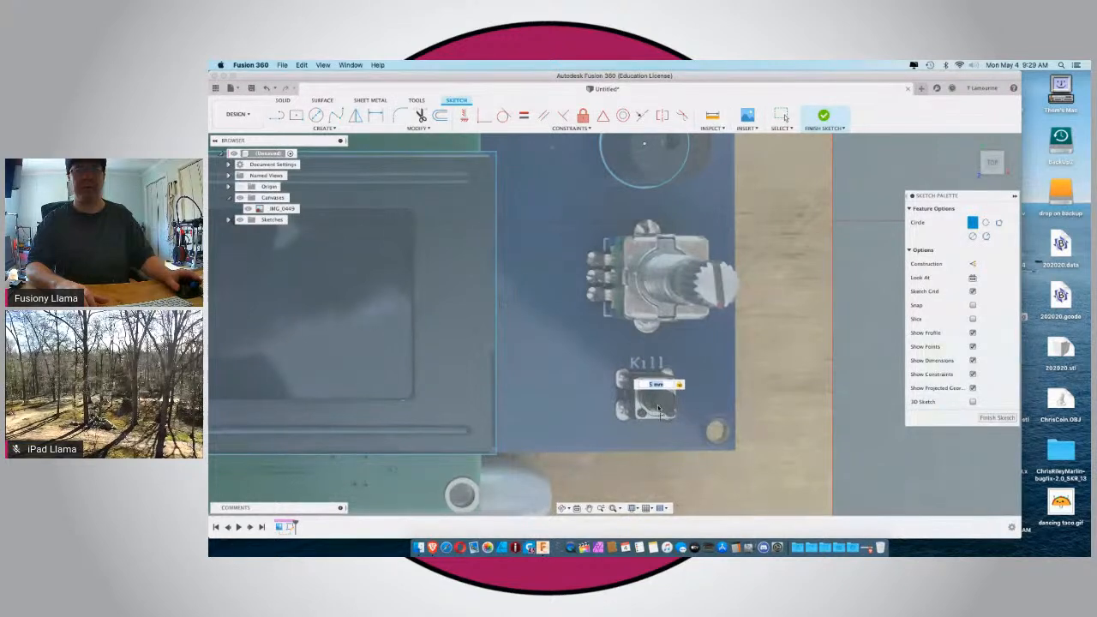
type("4")
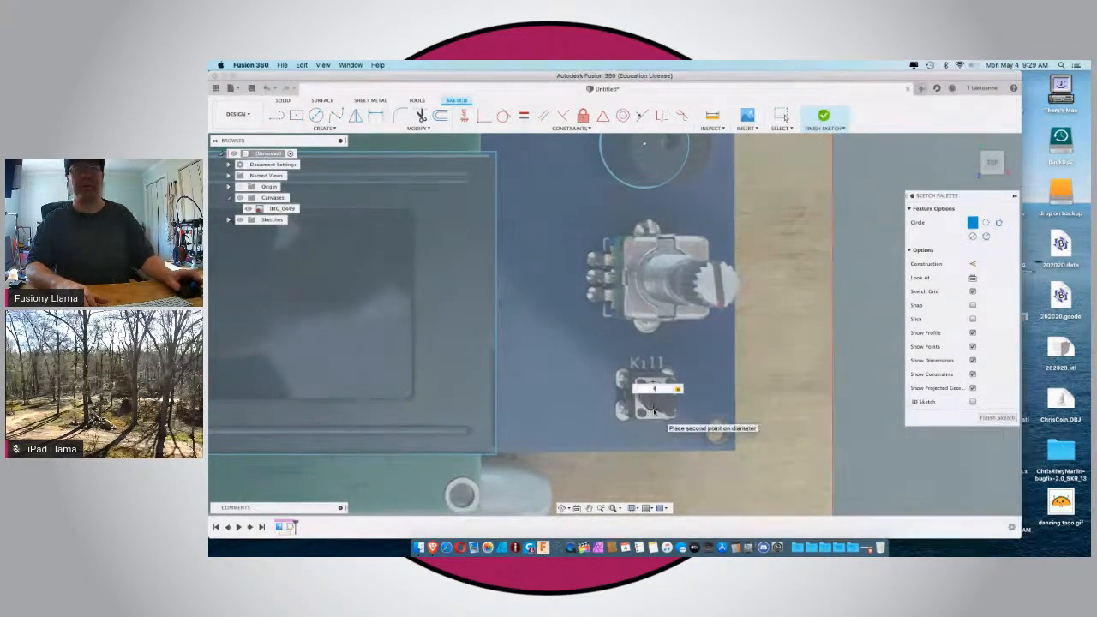
key("Return")
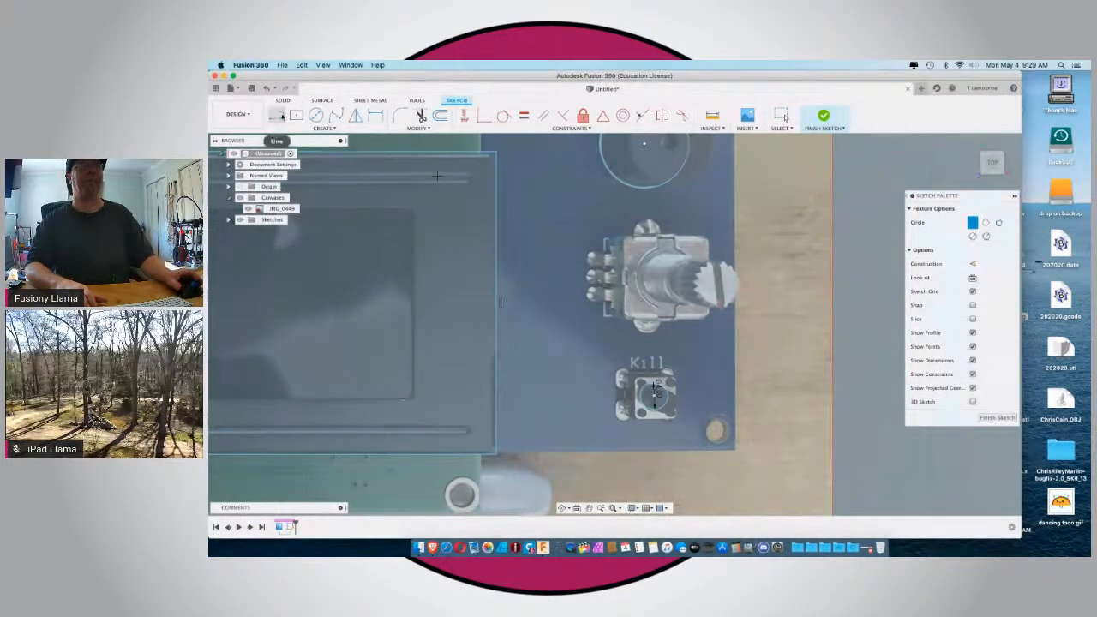
Sketch a two-point circle around the base of the rotary encoder's shaft and leave the circle command.
left_click(315, 115)
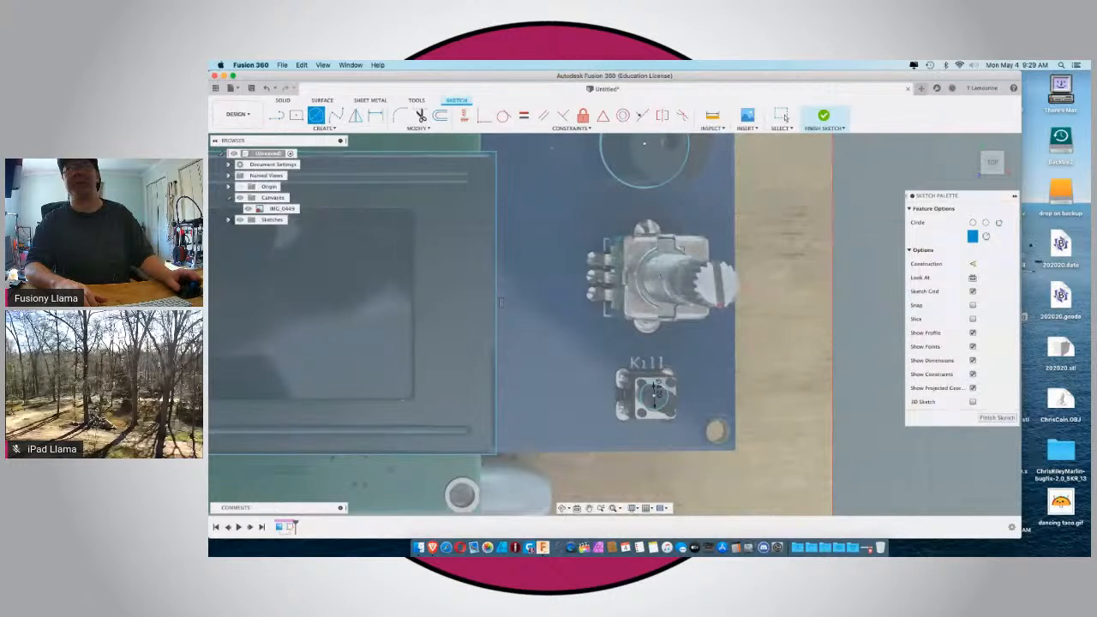
left_click(972, 222)
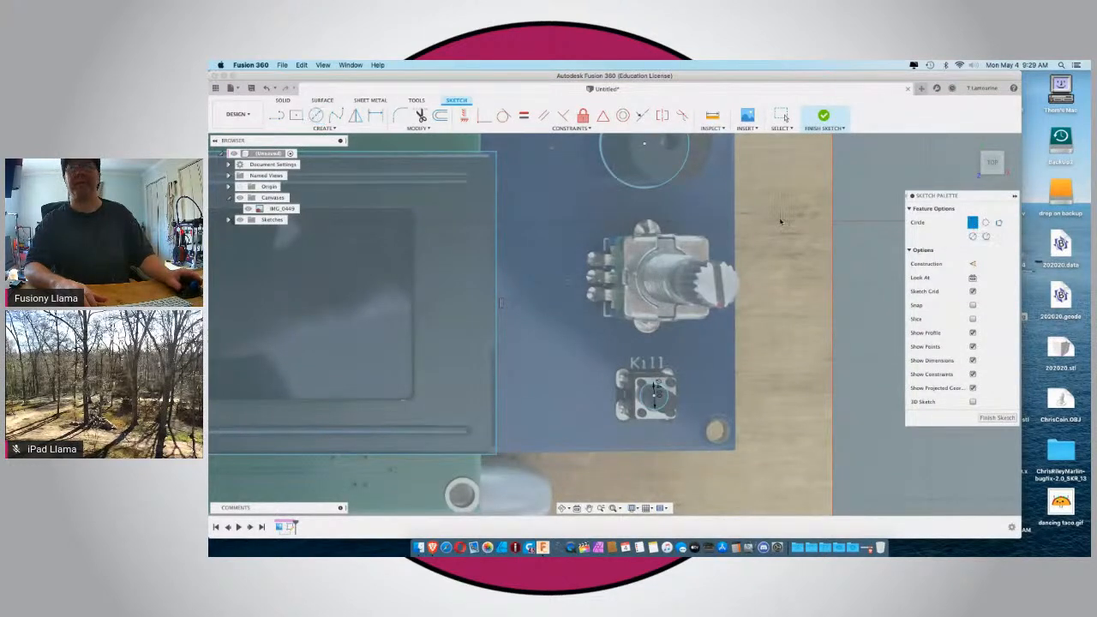
left_click(660, 250)
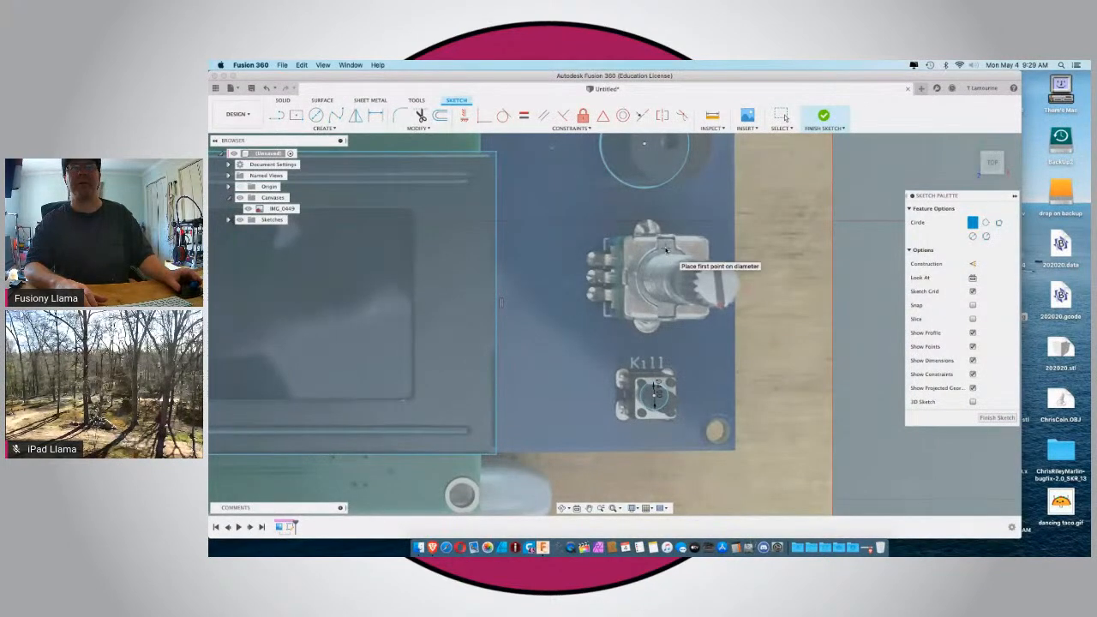
left_click(668, 308)
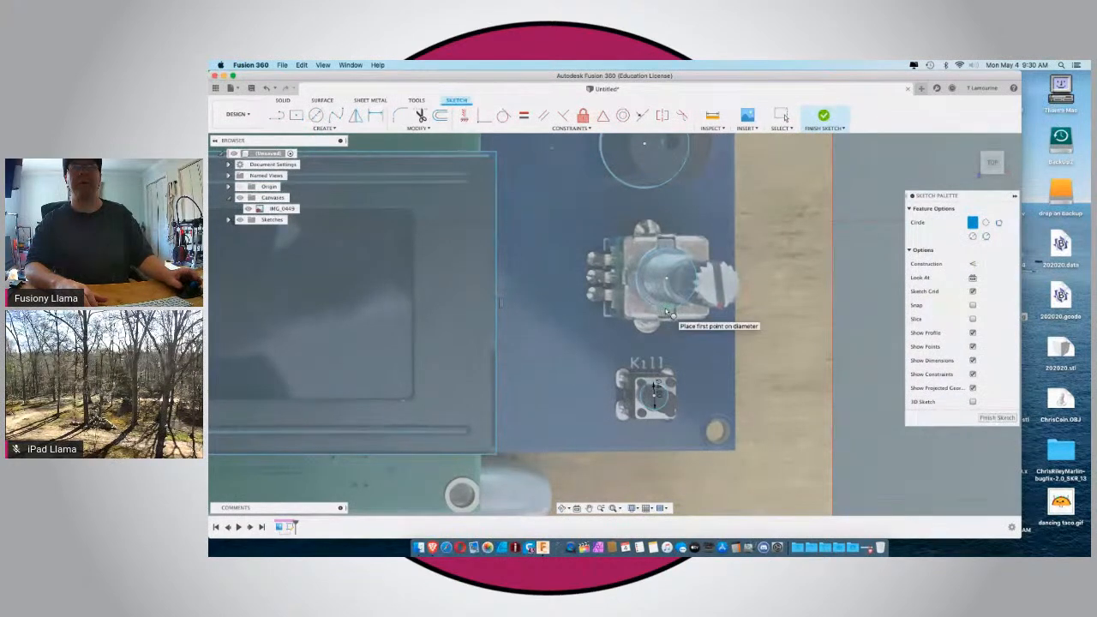
key("Escape")
left_click(480, 303)
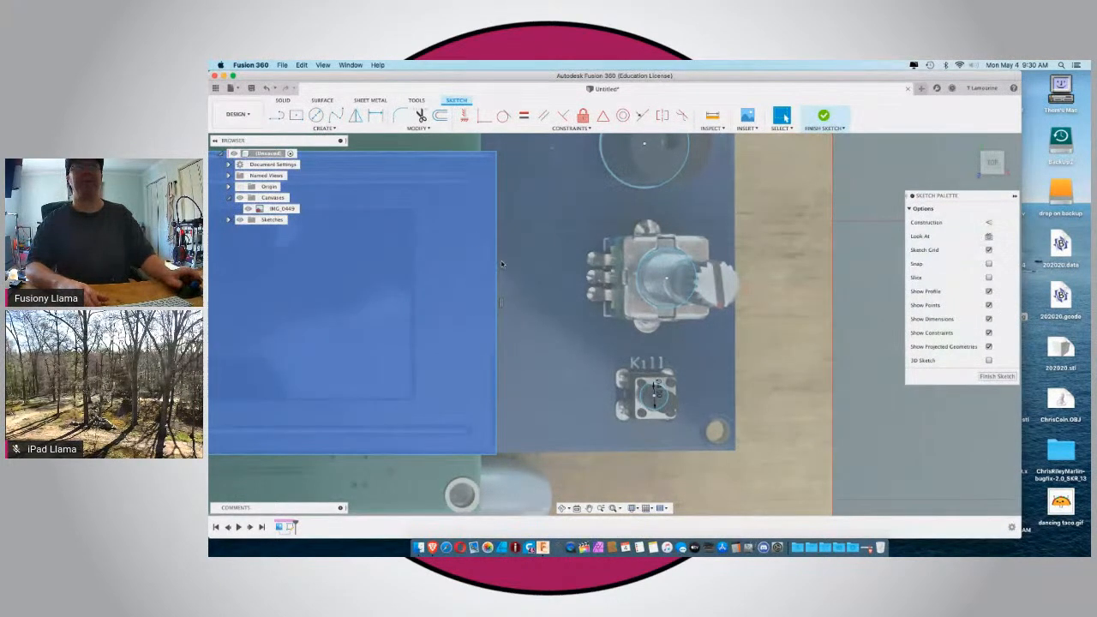
Dimension the buzzer circle's diameter and set it to 13 mm.
scroll(605, 276, "down", 3)
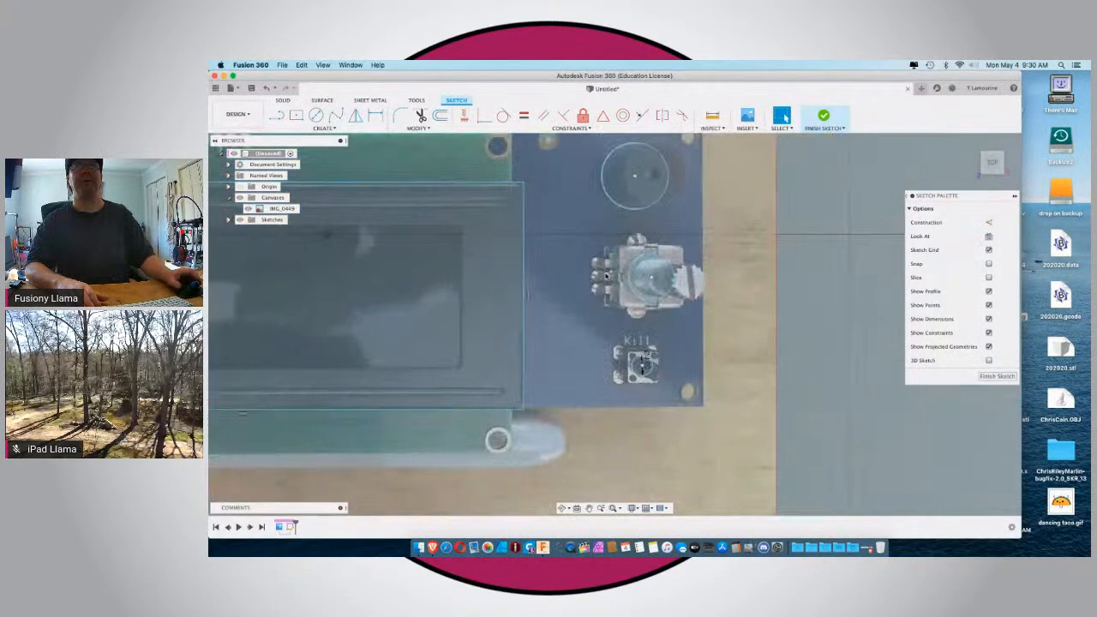
left_click(617, 206)
key("d")
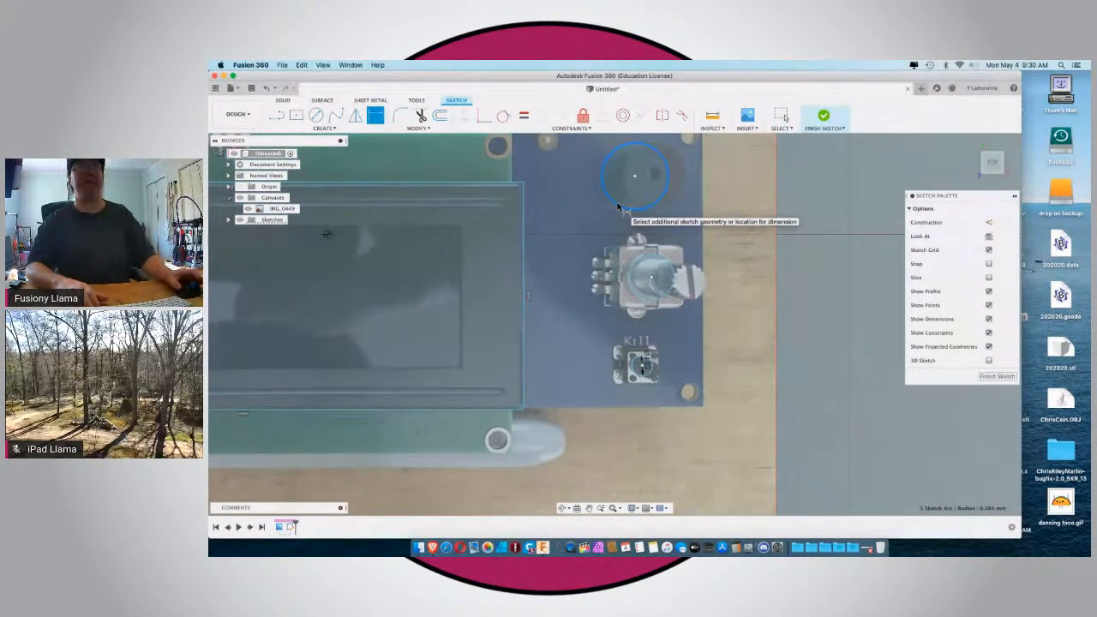
left_click(633, 204)
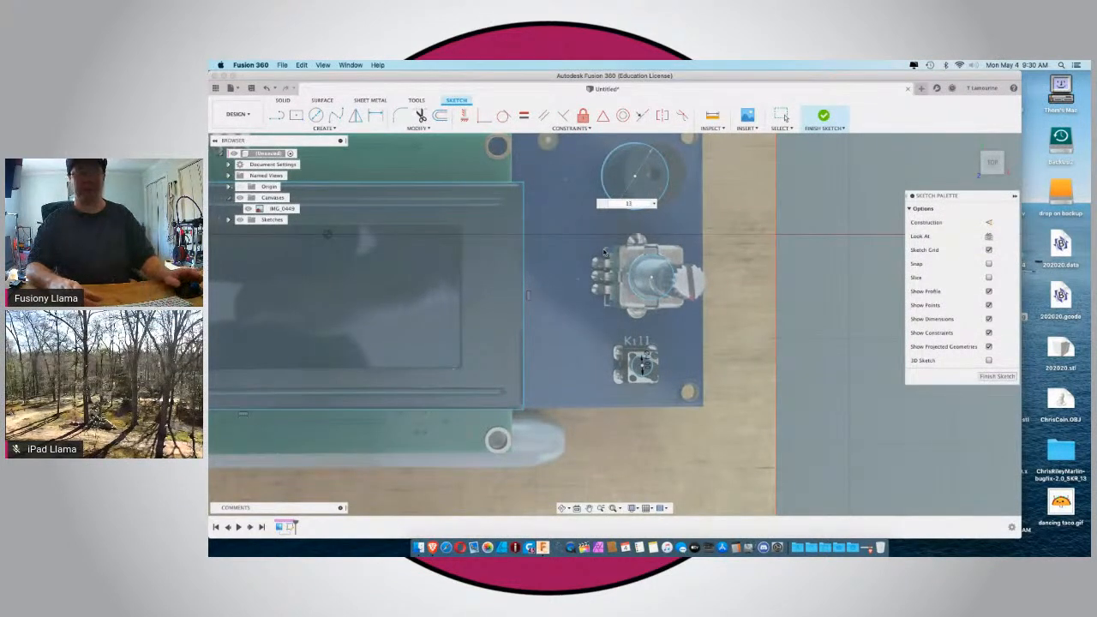
key("Return")
key("d")
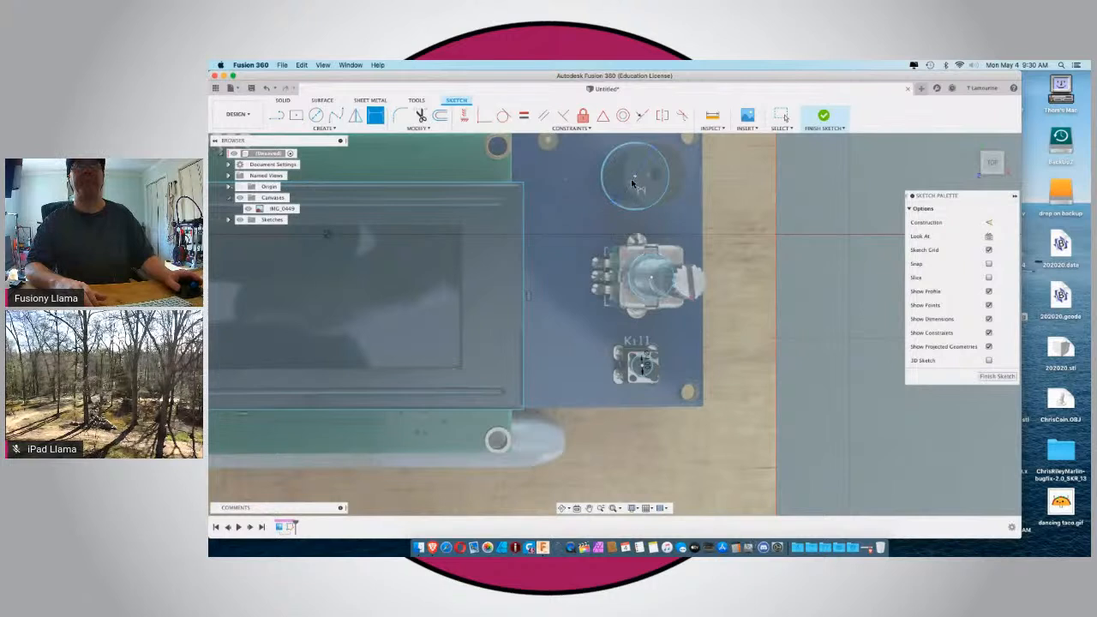
Place the buzzer circle's diameter dimension beside the board and dimension the rotary encoder circle's diameter, setting it to 8.75 mm.
left_click(622, 203)
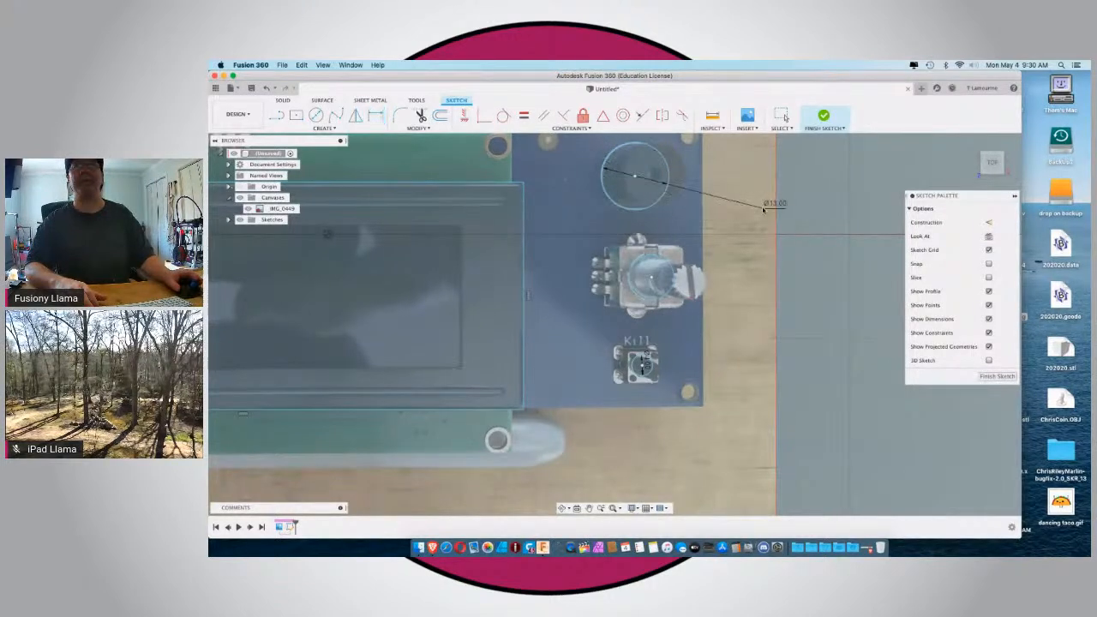
left_click(763, 208)
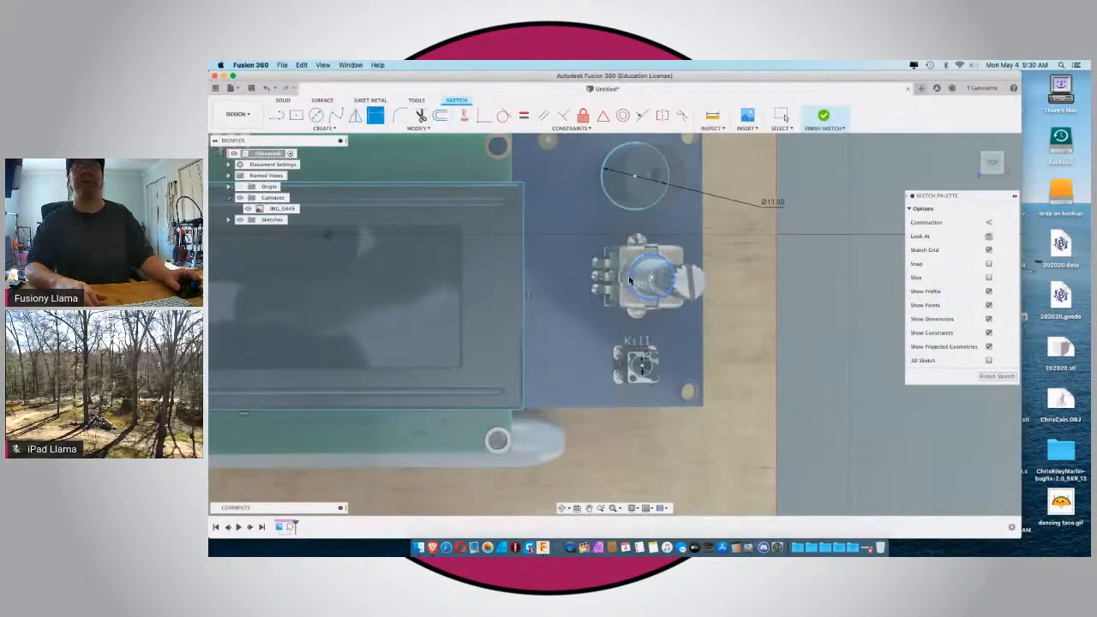
left_click(632, 278)
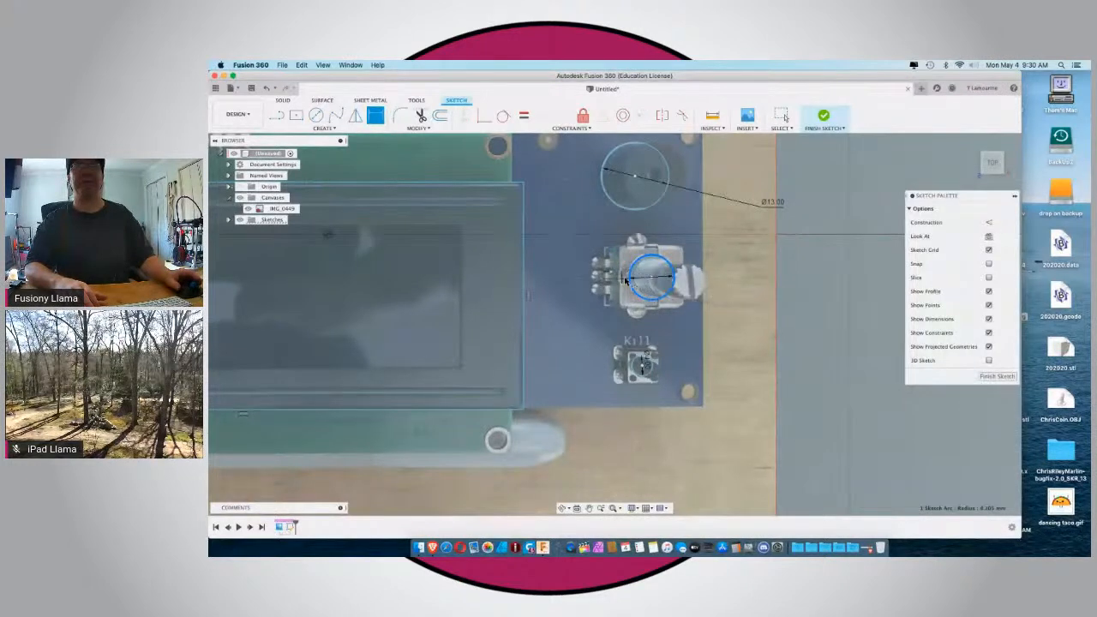
left_click(739, 280)
scroll(739, 280, "down", 1)
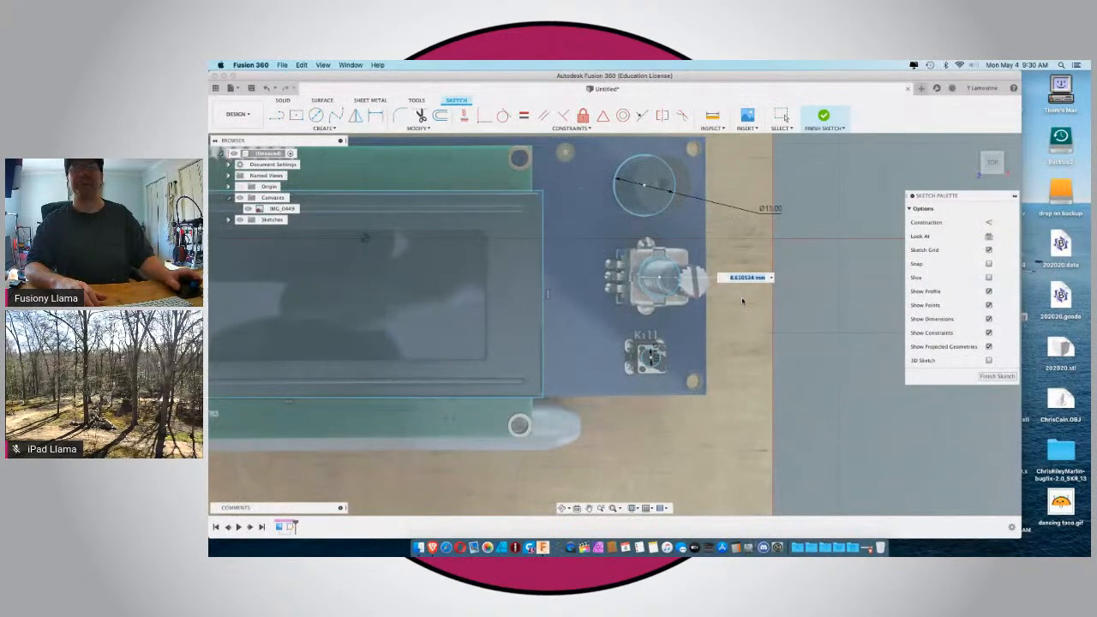
type("8.75")
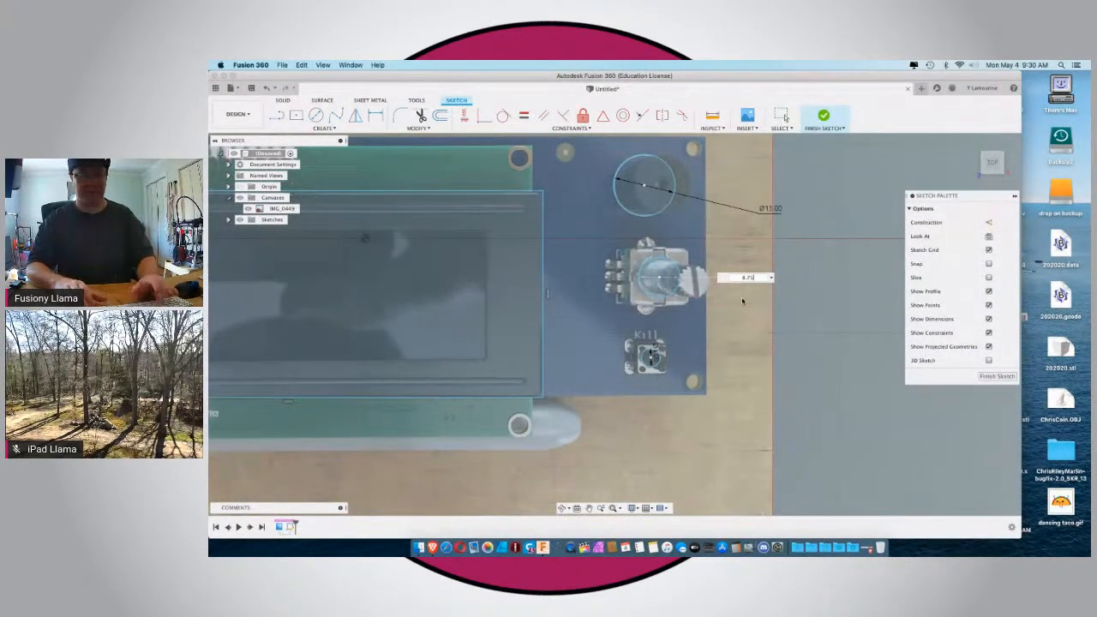
key("Return")
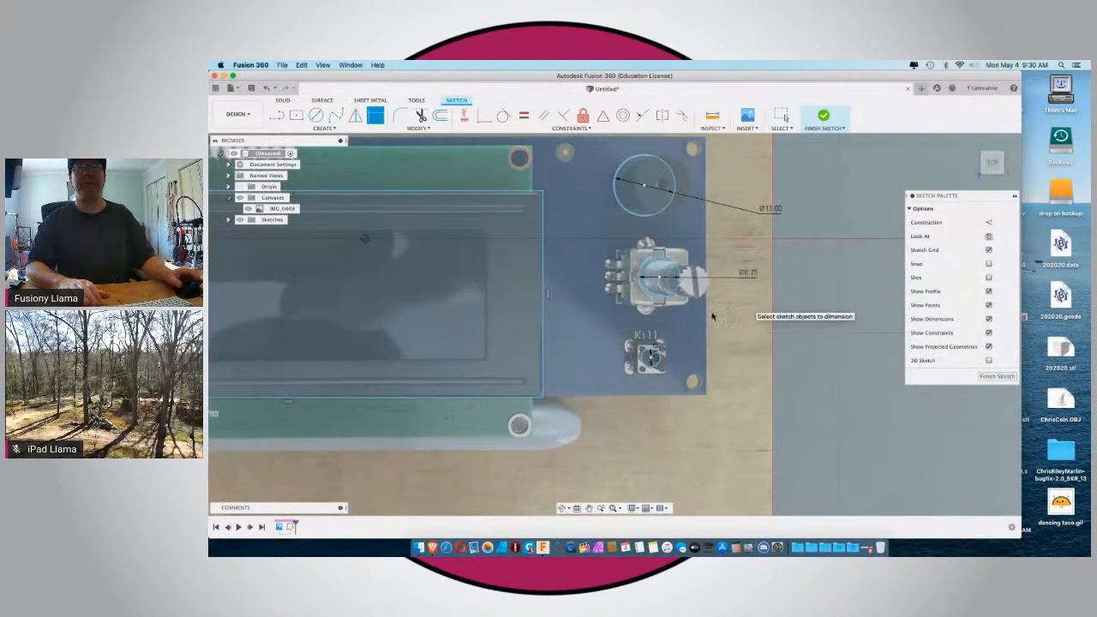
Try to add a diameter dimension beside the Kill button circle, accepting it as a driven dimension.
left_click(647, 358)
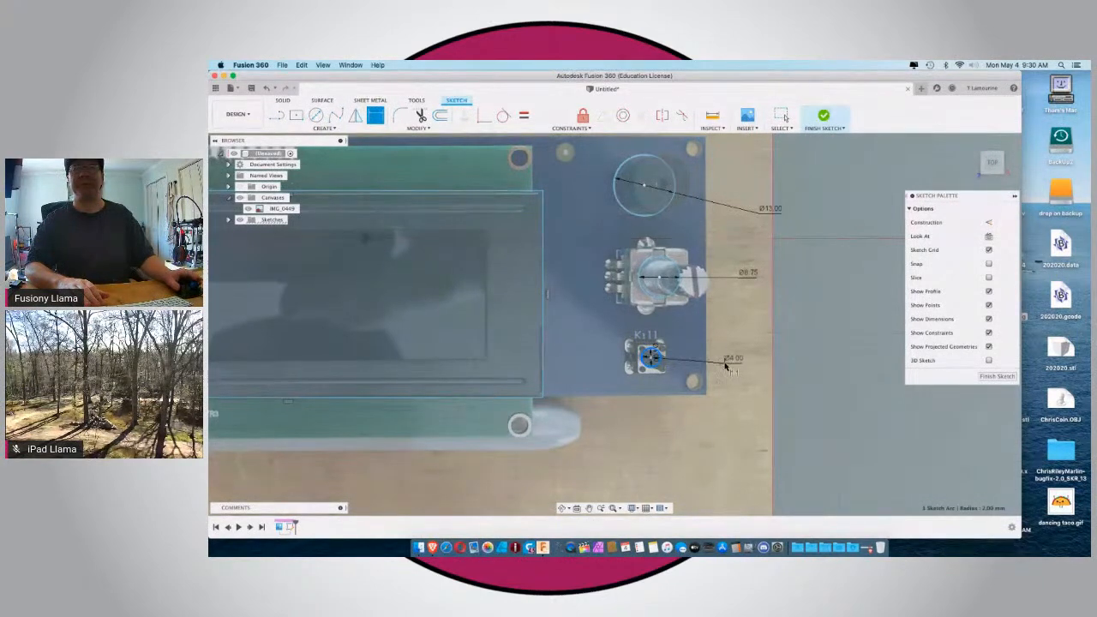
left_click(734, 360)
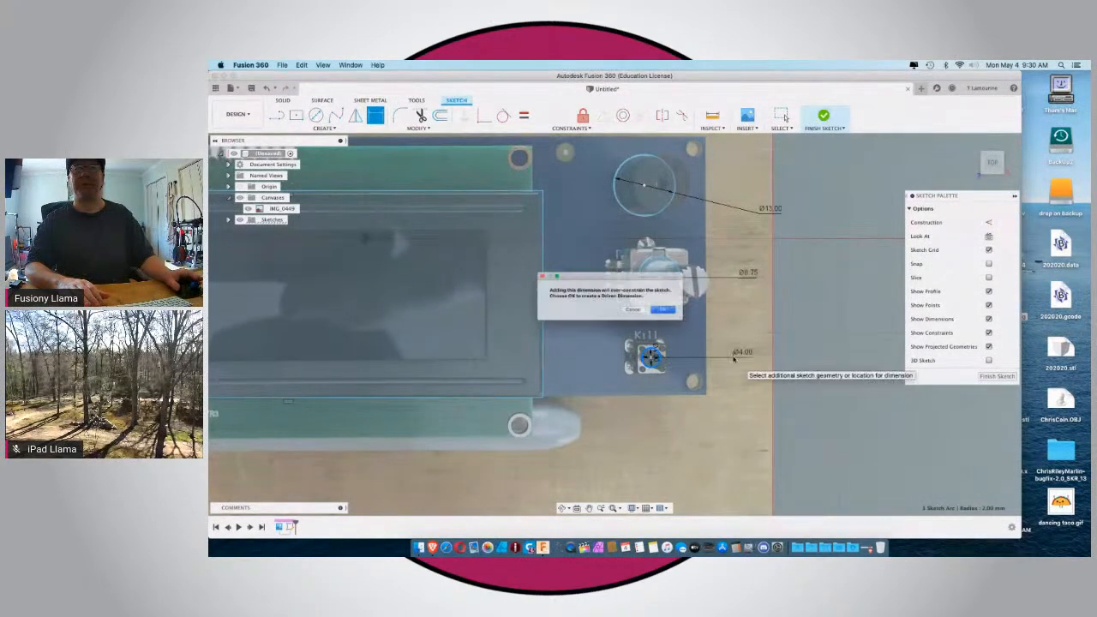
left_click(677, 314)
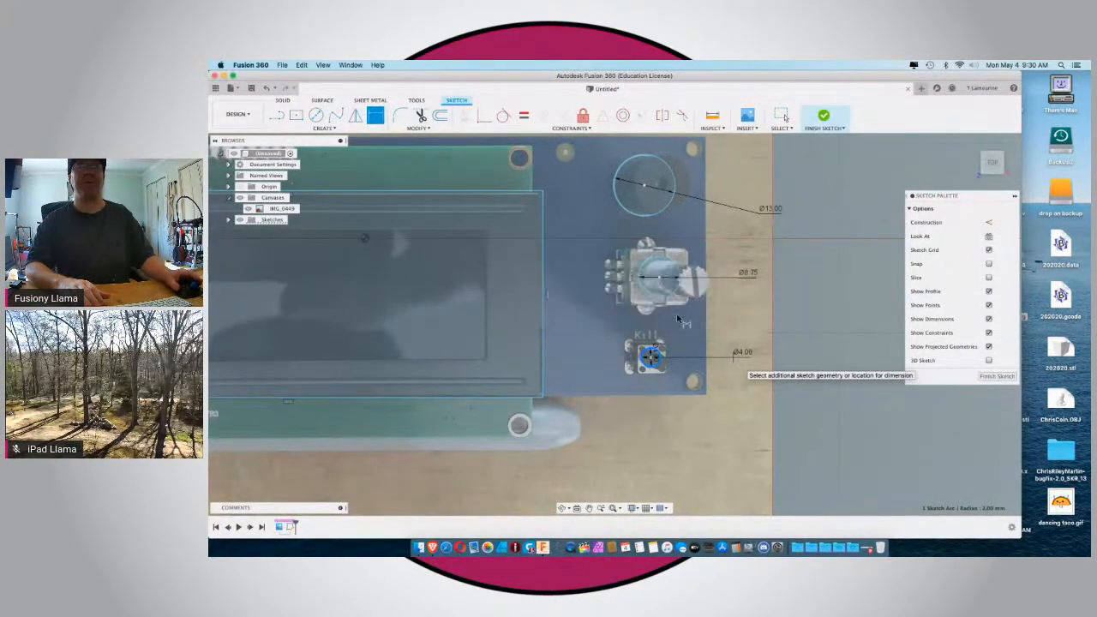
Remove the Kill button circle's existing diameter dimensions and place a new 4 mm diameter dimension beside the board.
key("Escape")
left_click(651, 355)
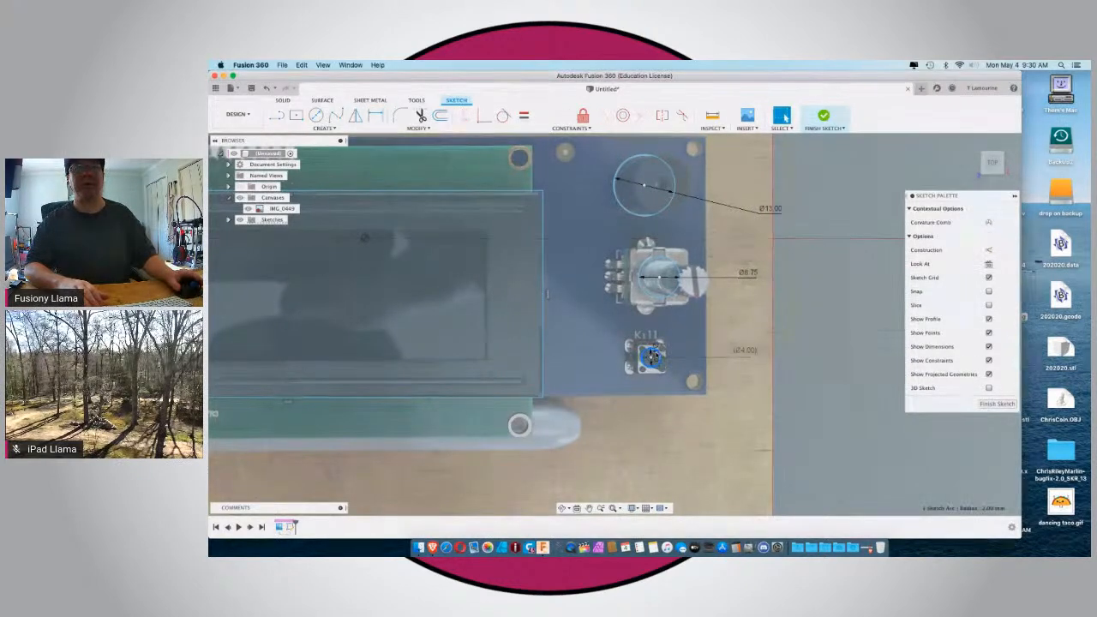
key("Escape")
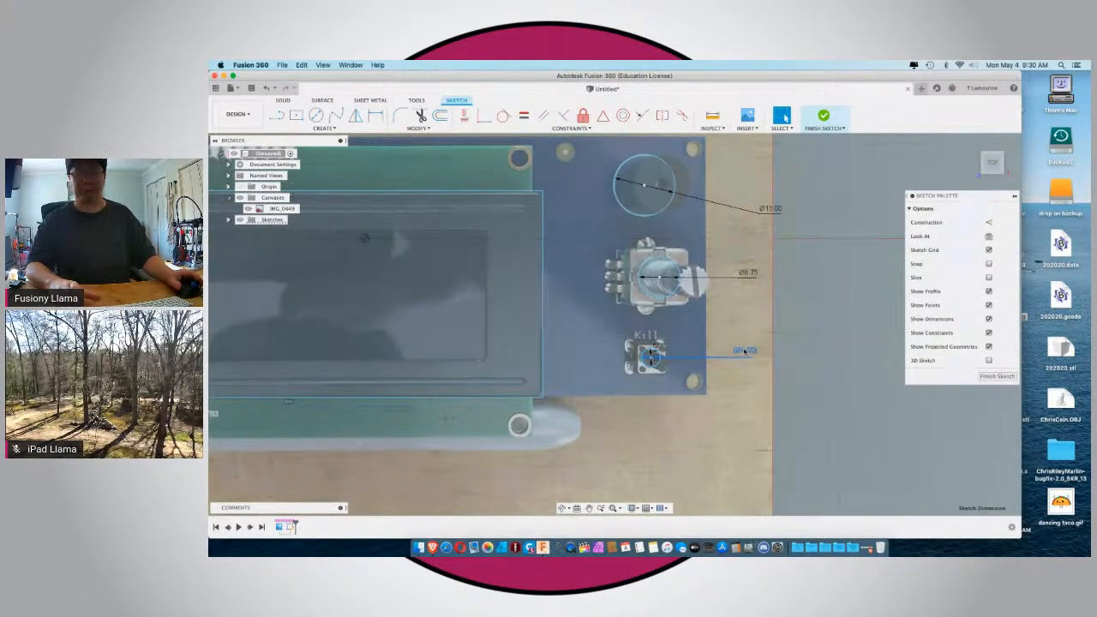
key("d")
left_click(665, 358)
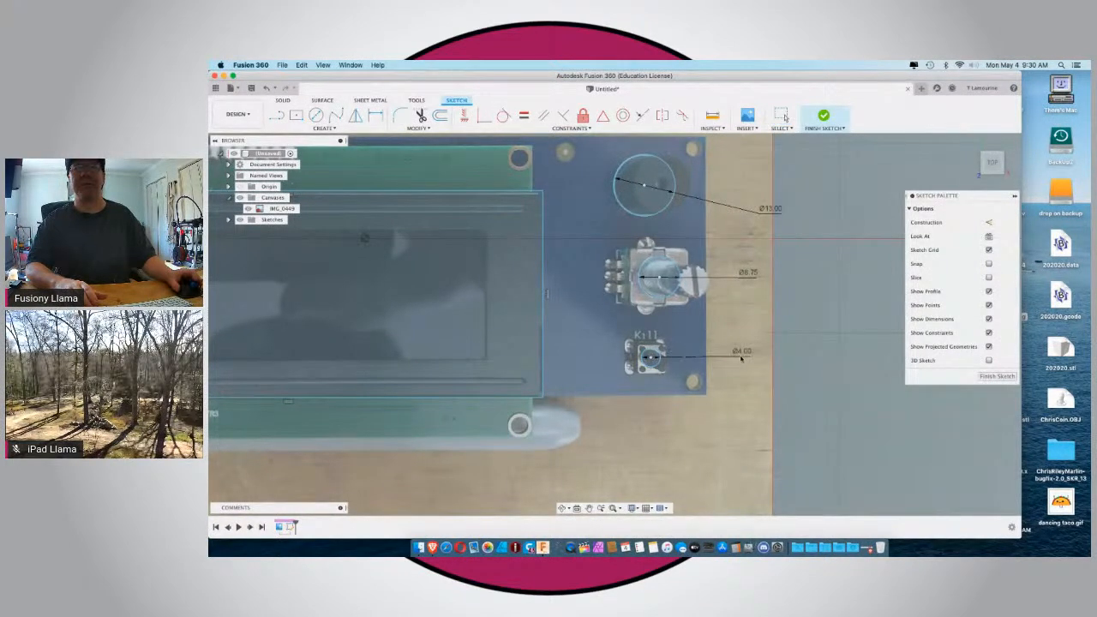
left_click(742, 358)
Move the CAD window aside to check the live broadcast and its chat, and bring the window back.
left_click_drag(386, 76, 470, 500)
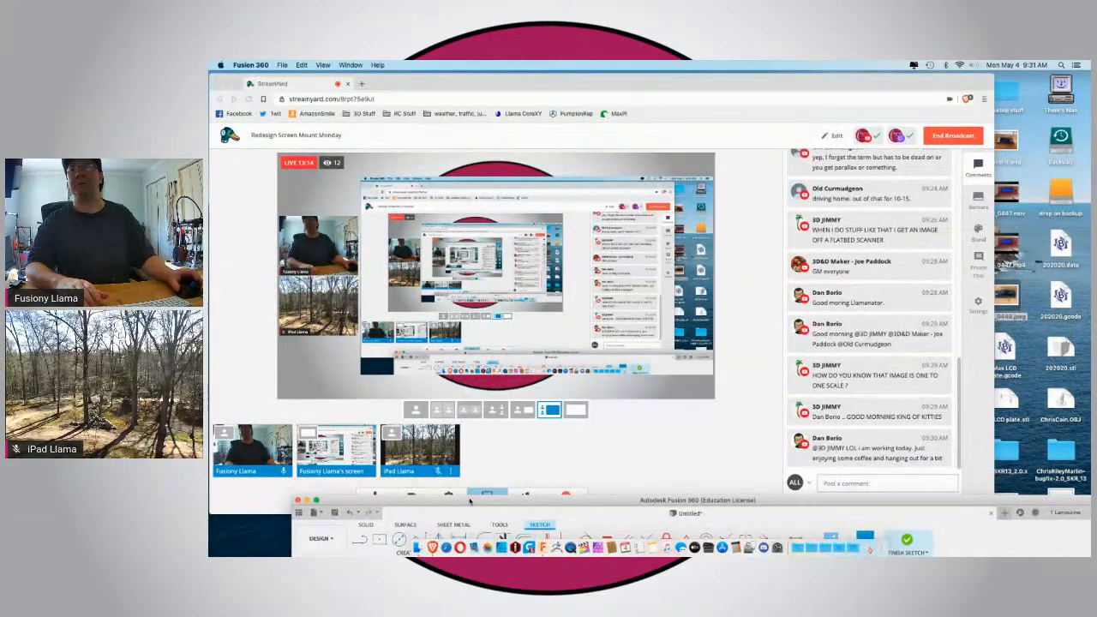
left_click_drag(469, 502, 426, 75)
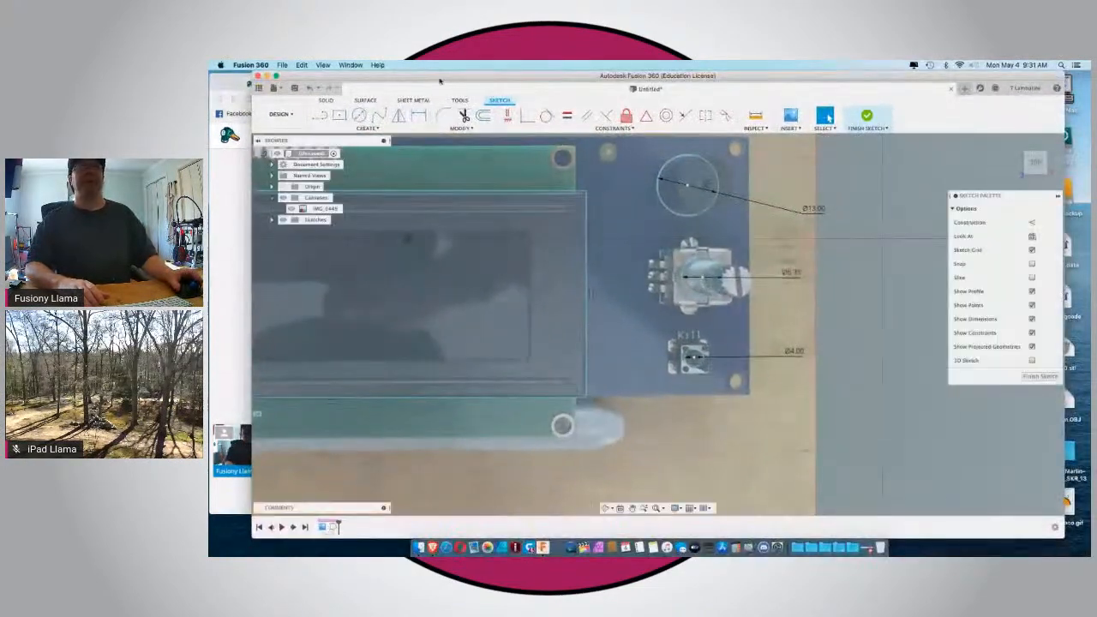
Sketch a center-diameter circle of 4 mm on the board's upper-left mounting hole.
scroll(528, 245, "down", 6)
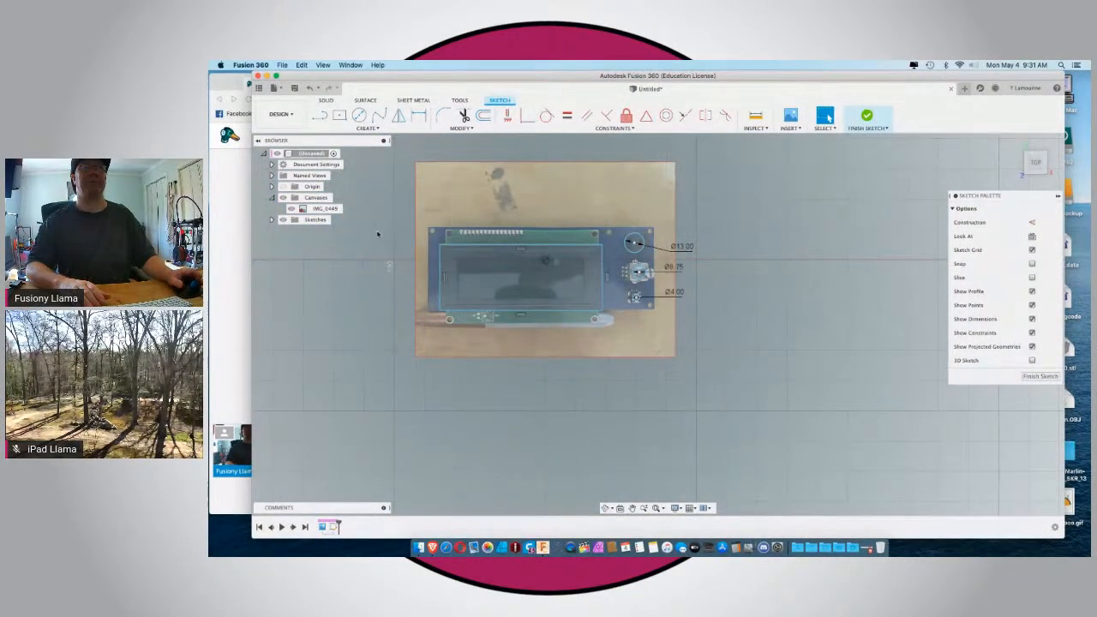
scroll(377, 233, "up", 3)
scroll(377, 234, "down", 3)
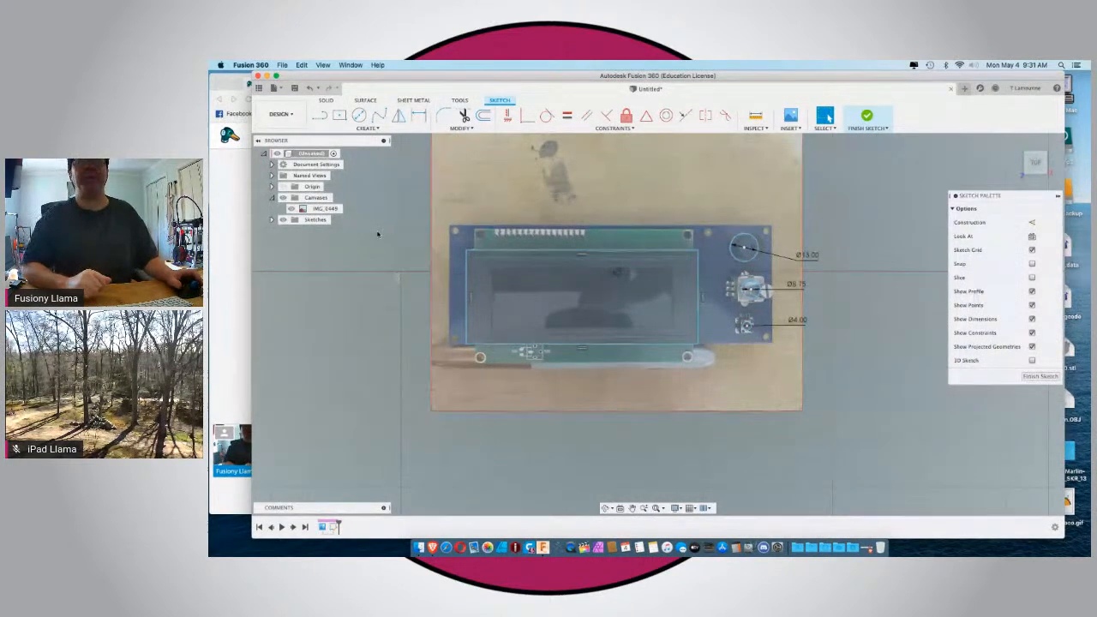
left_click(339, 116)
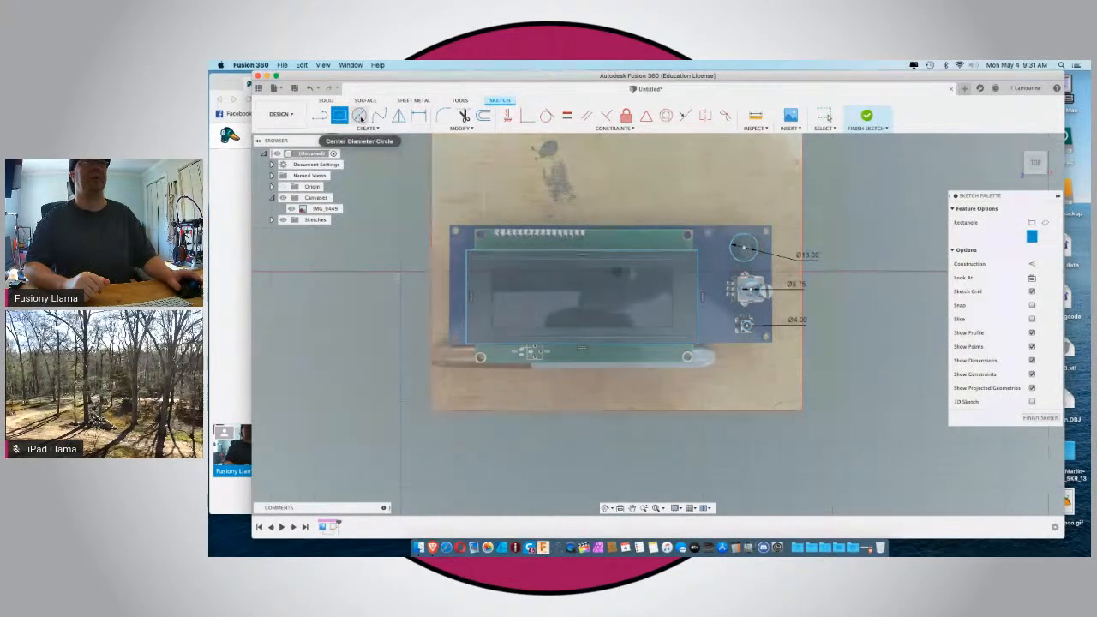
left_click(359, 116)
scroll(456, 246, "up", 5)
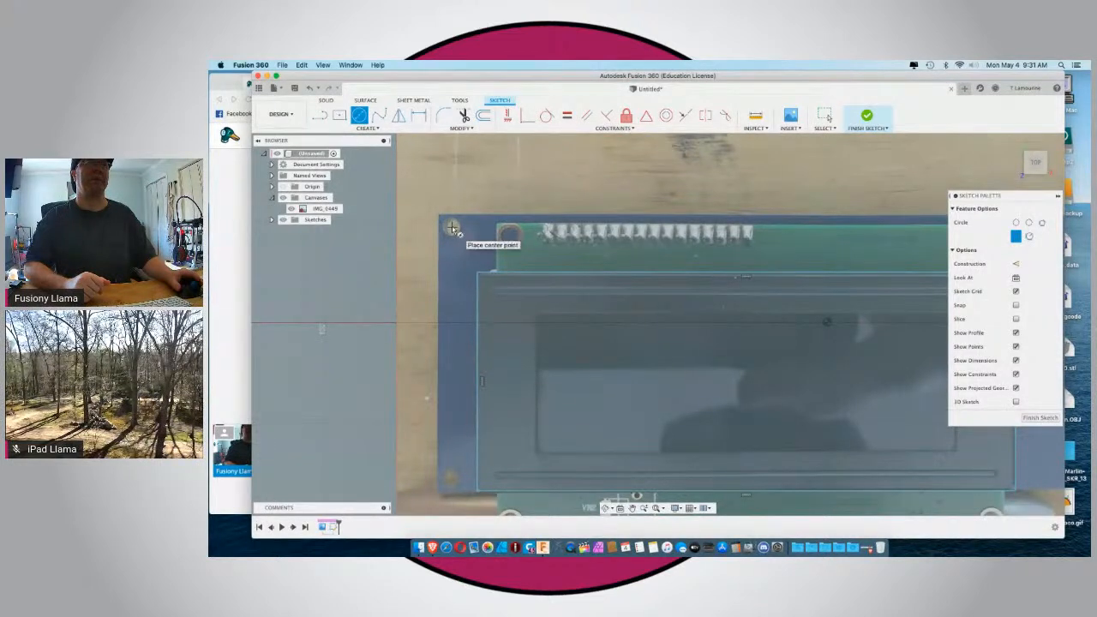
left_click(452, 227)
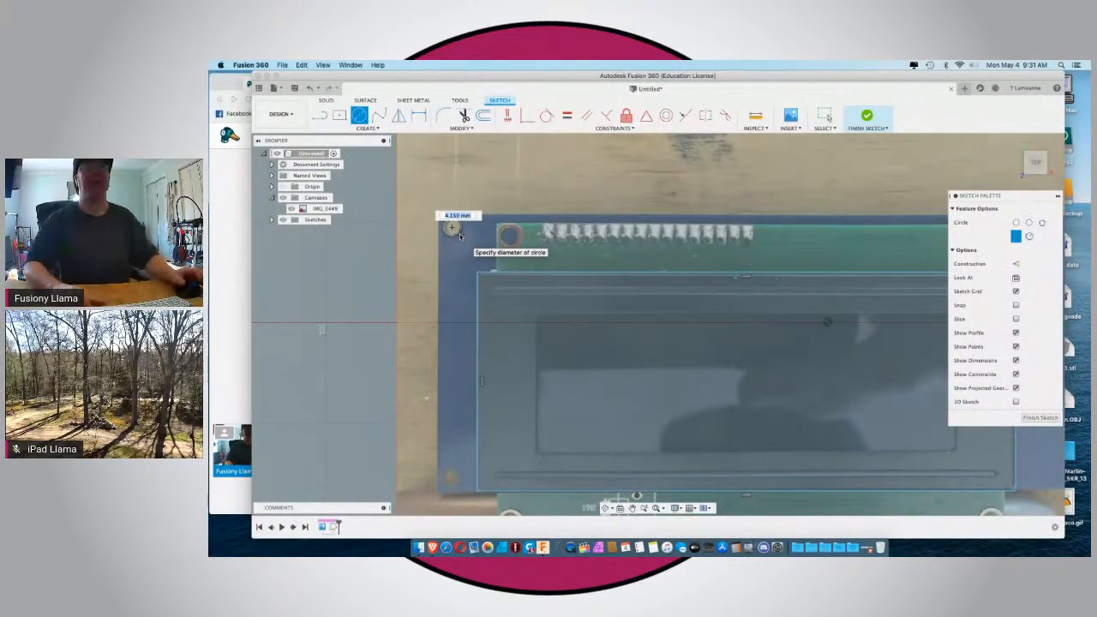
type("4")
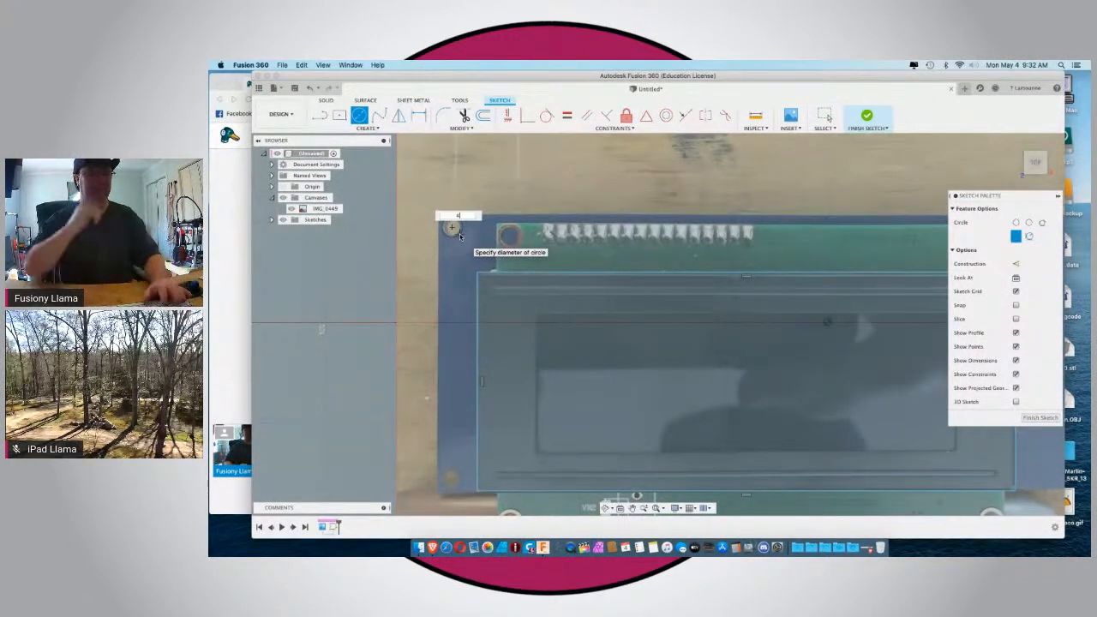
key("Return")
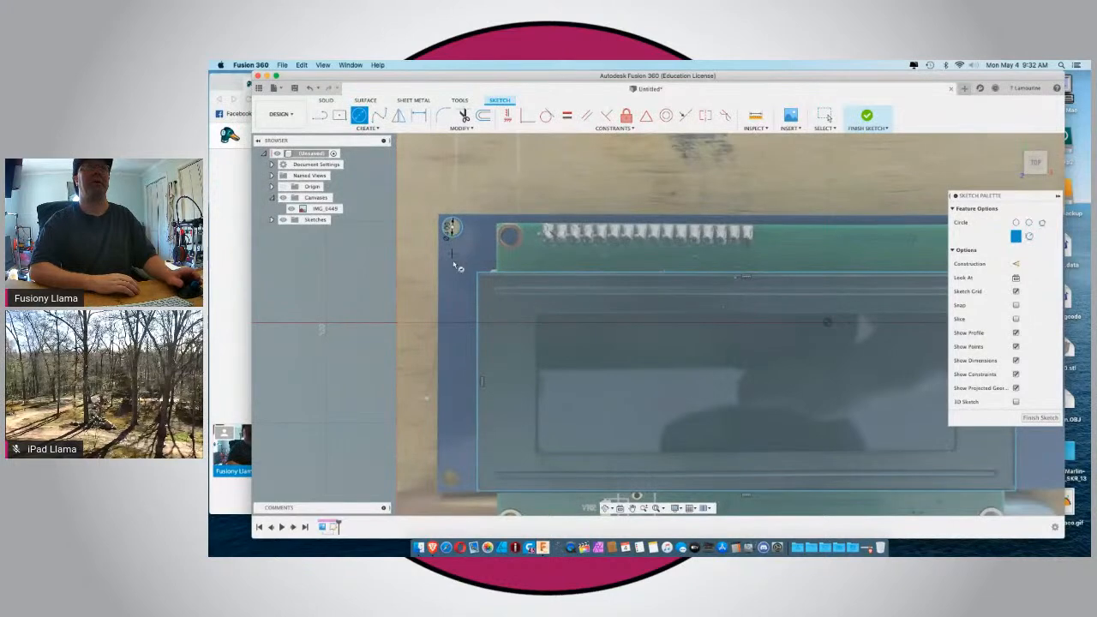
Sketch a center-diameter circle around the board's lower-left mounting hole.
scroll(453, 264, "down", 3)
scroll(453, 408, "up", 4)
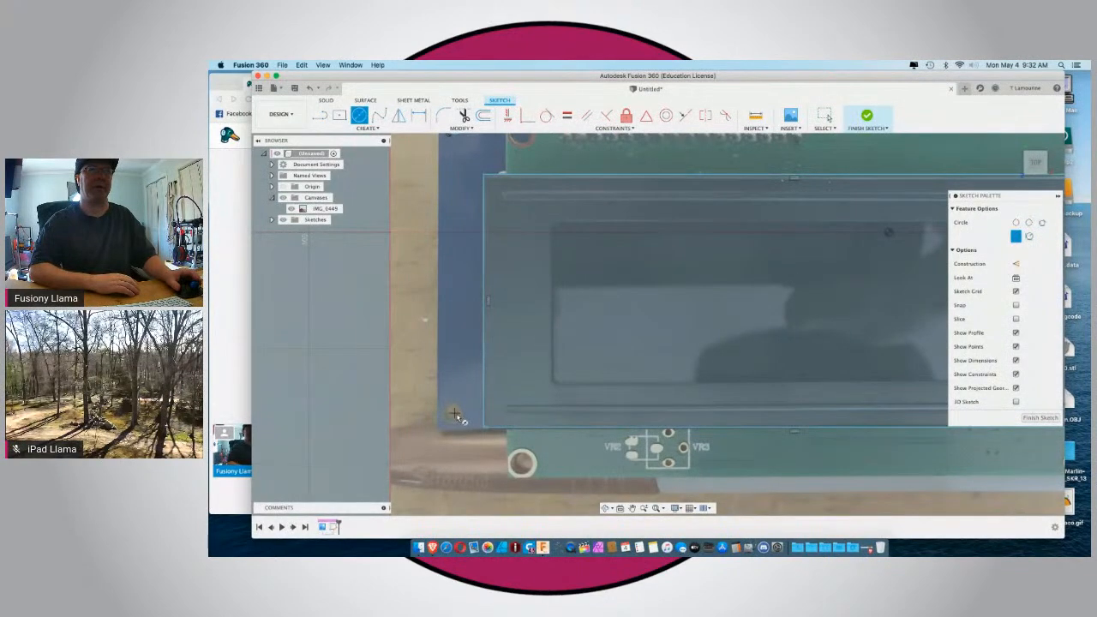
left_click(455, 415)
left_click(459, 417)
Sketch a center-diameter circle around the board's upper-right mounting hole beside the buzzer.
scroll(463, 420, "down", 3)
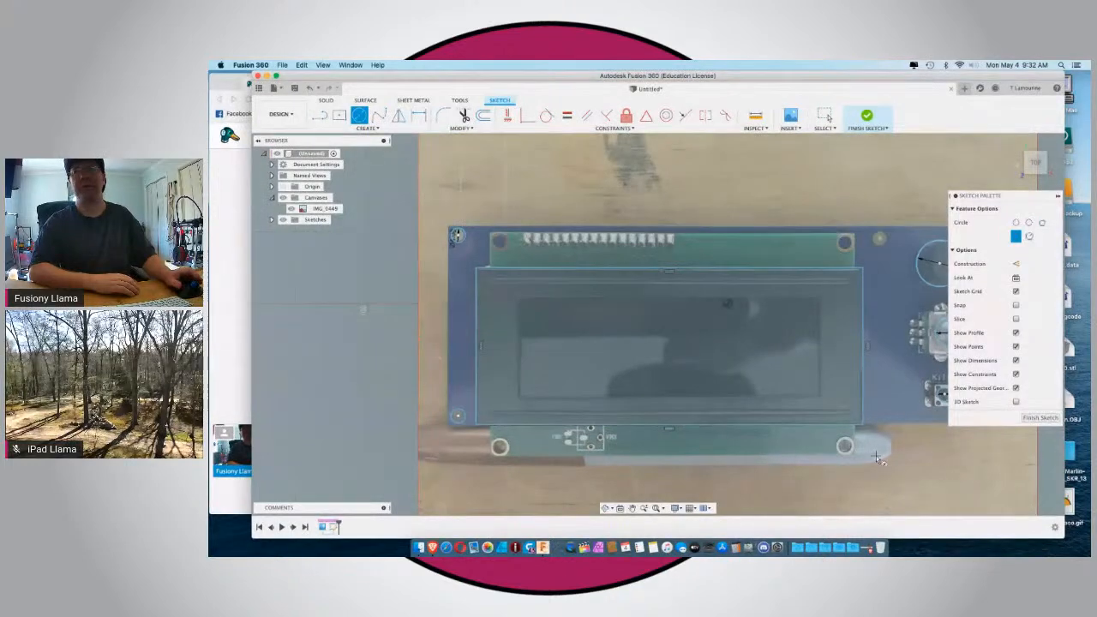
scroll(595, 437, "down", 2)
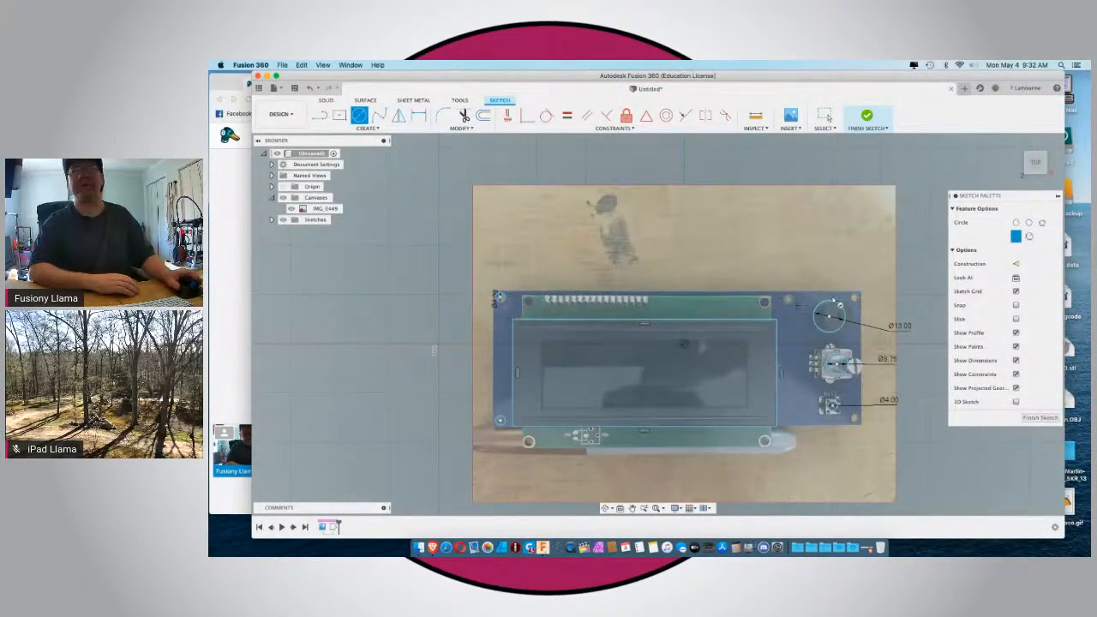
scroll(857, 299, "up", 4)
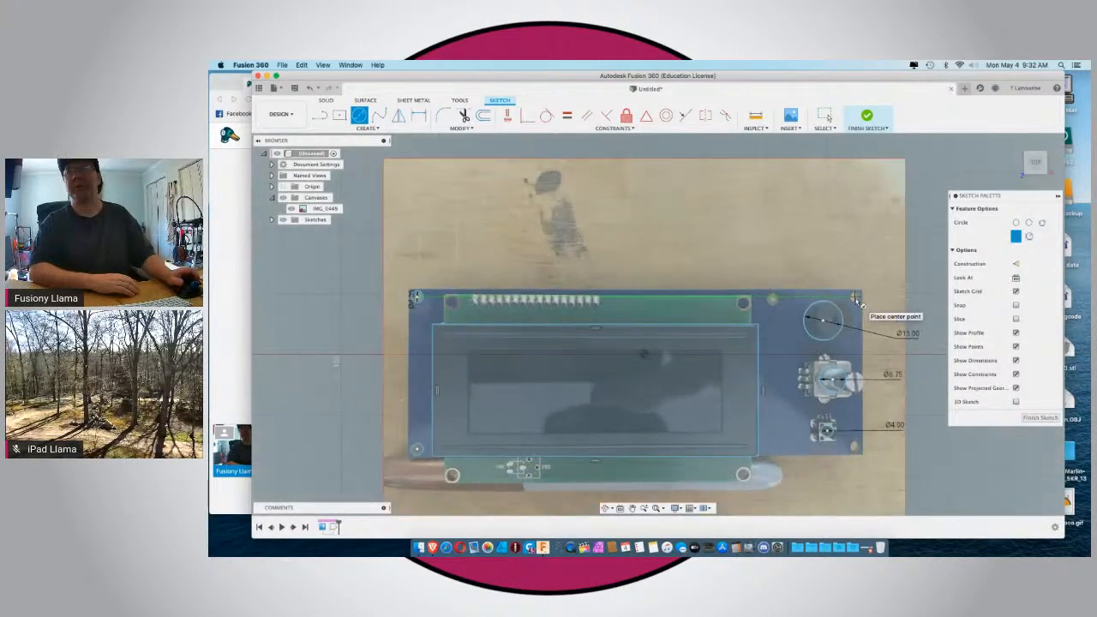
scroll(854, 297, "up", 3)
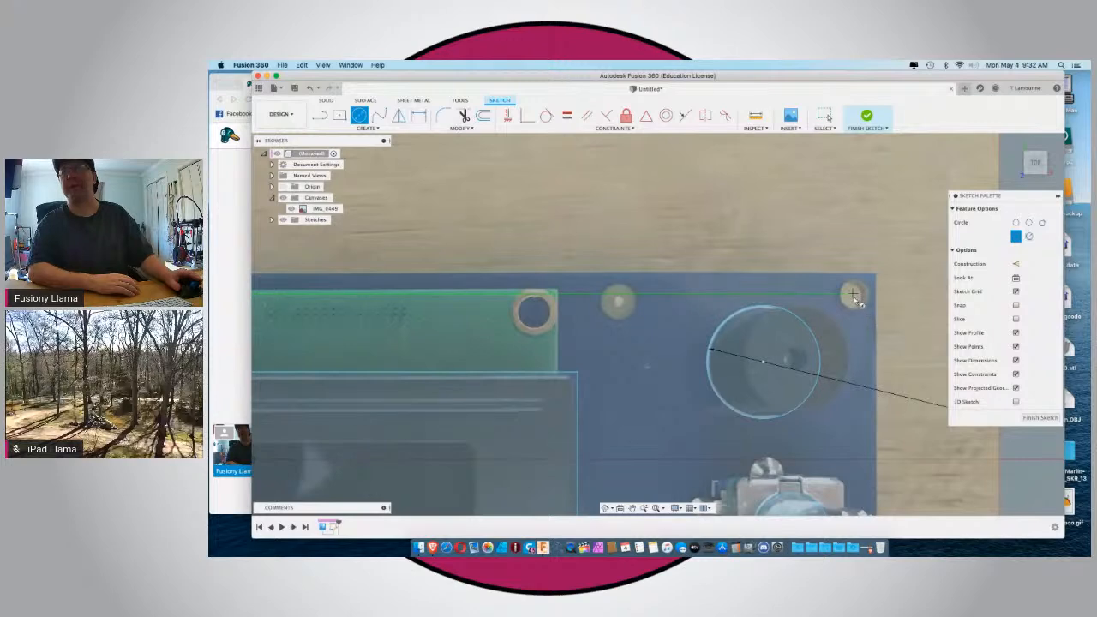
left_click(853, 296)
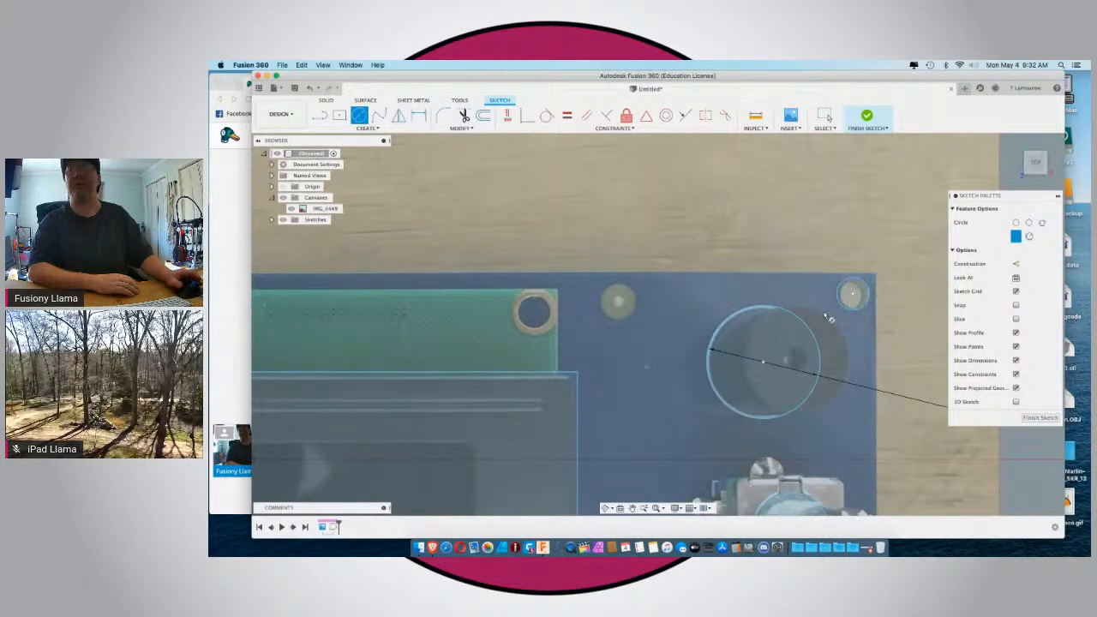
Sketch a center-diameter circle around the board's lower-right mounting hole near the Kill button and leave the circle command.
scroll(864, 309, "down", 6)
scroll(453, 378, "down", 3)
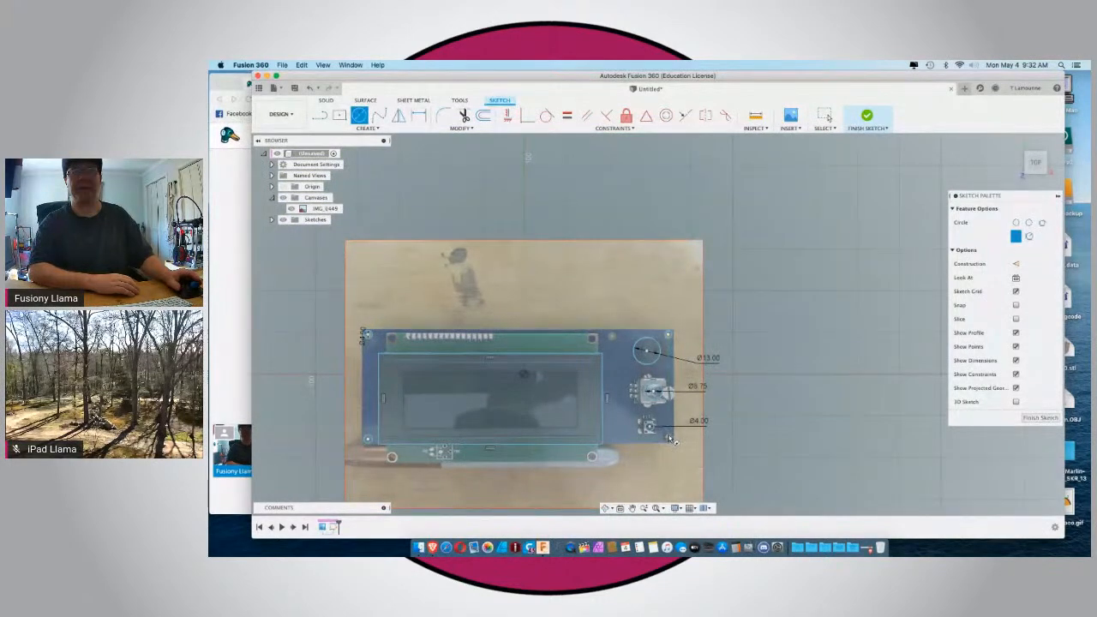
scroll(672, 440, "up", 5)
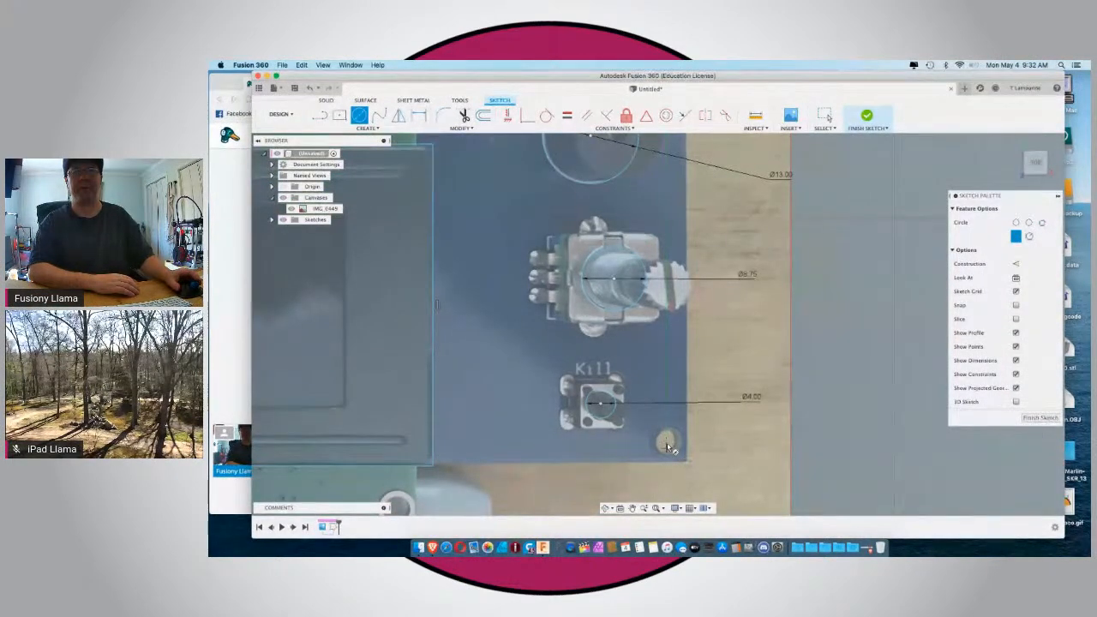
left_click(665, 442)
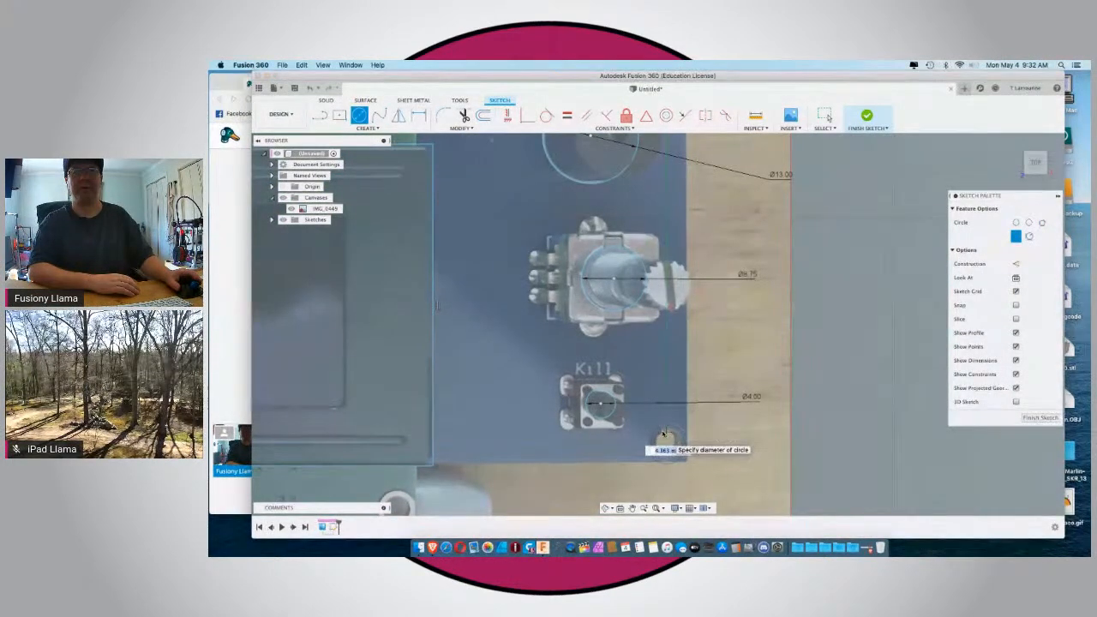
left_click(667, 442)
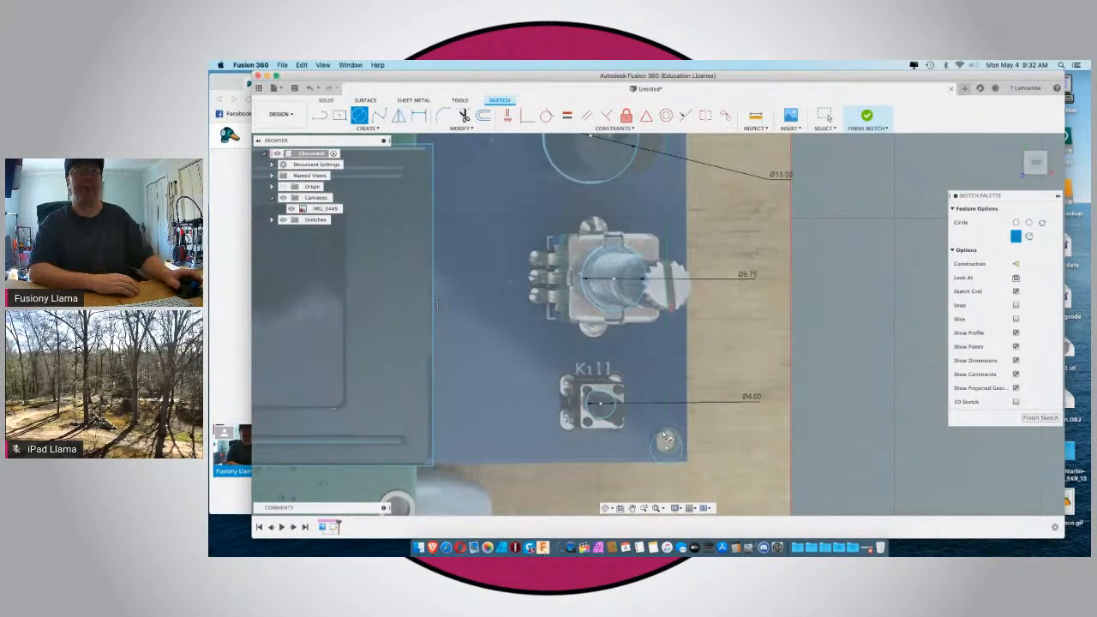
scroll(665, 439, "down", 4)
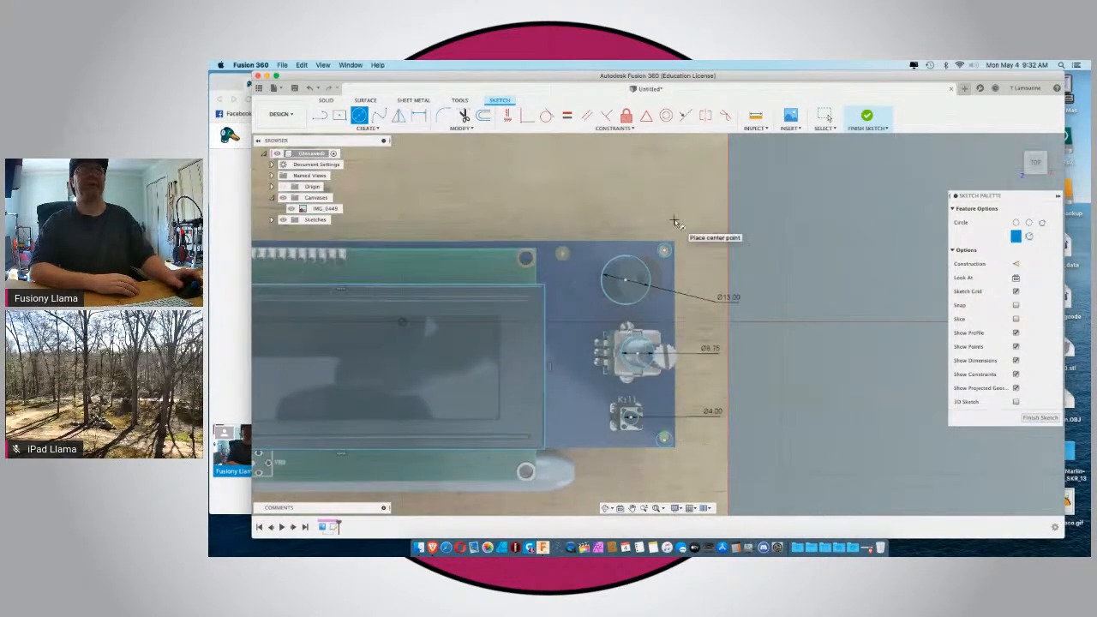
scroll(669, 225, "down", 3)
key("Escape")
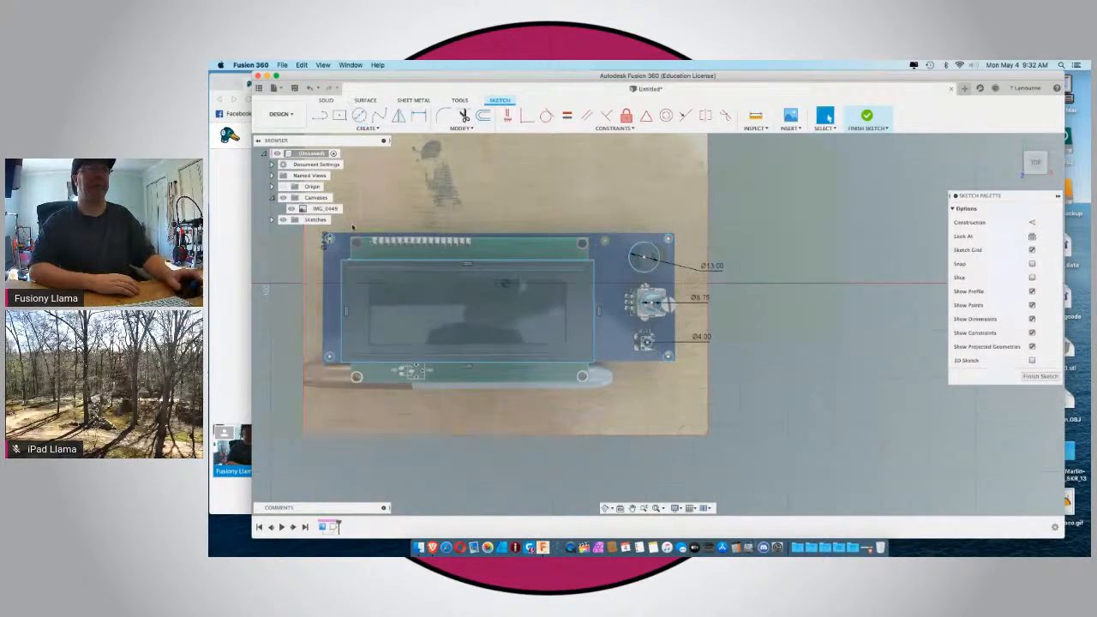
Apply an Equal constraint to the four corner mounting hole circles.
left_click(330, 242)
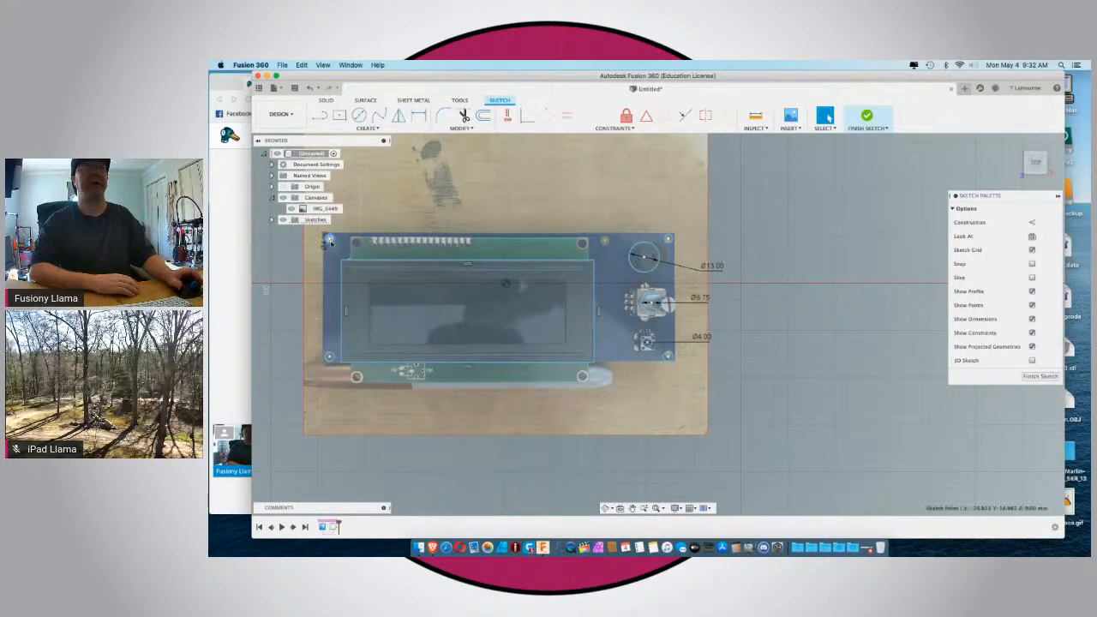
left_click(669, 240, "shift")
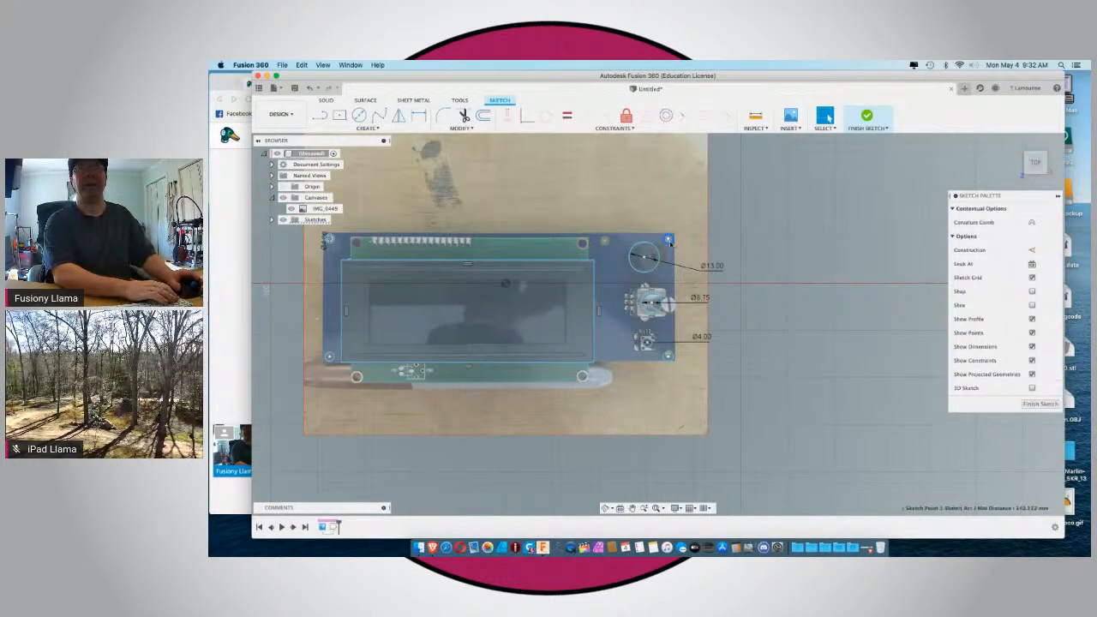
left_click(666, 356, "shift")
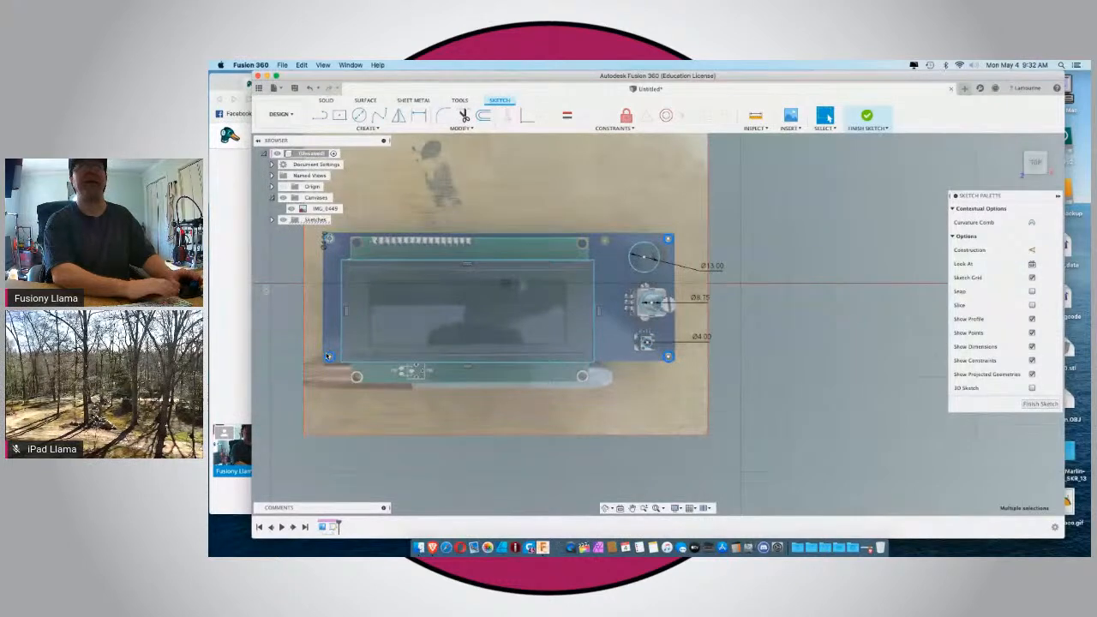
left_click(567, 120)
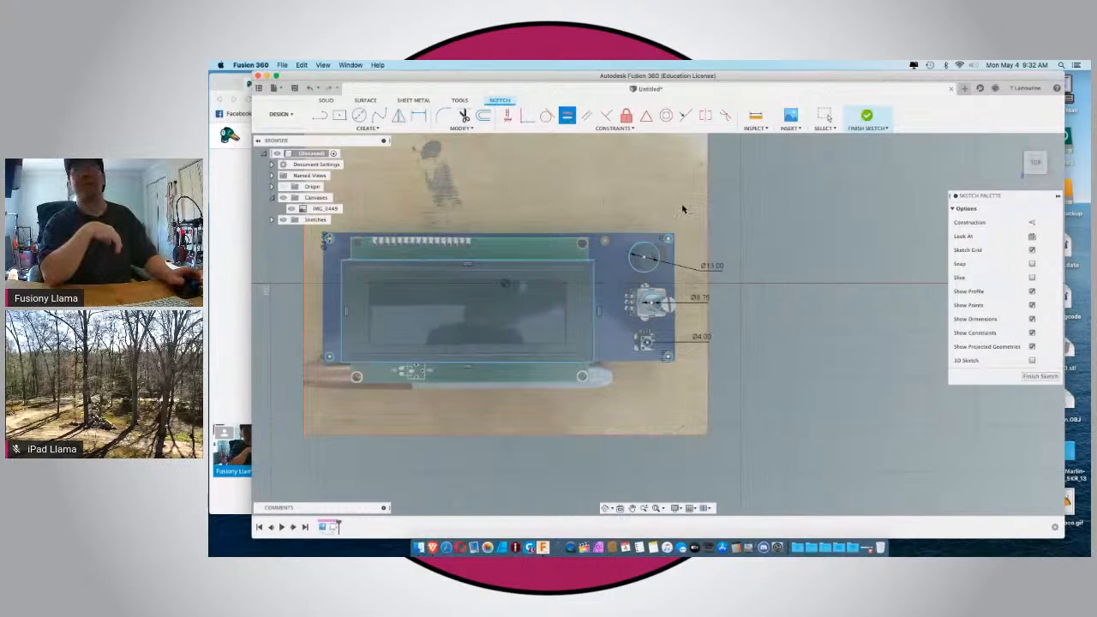
Sketch a two-point rectangle about 150 mm by 55 mm over the blue board's outline, from its upper-left to its lower-right corner.
scroll(683, 209, "down", 3)
scroll(832, 215, "down", 3)
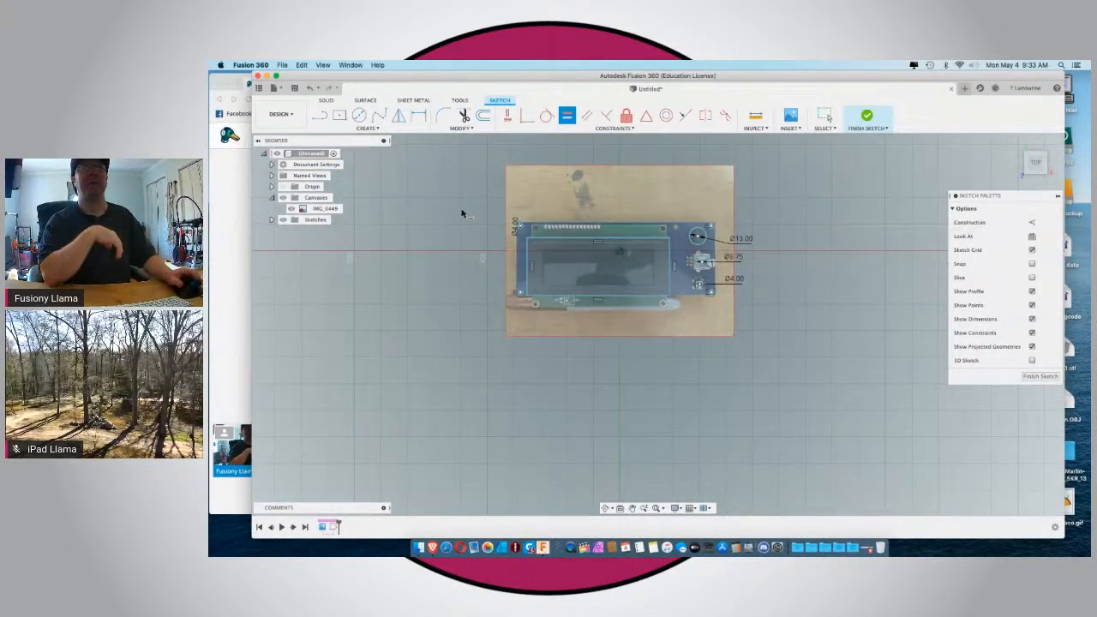
scroll(513, 212, "up", 2)
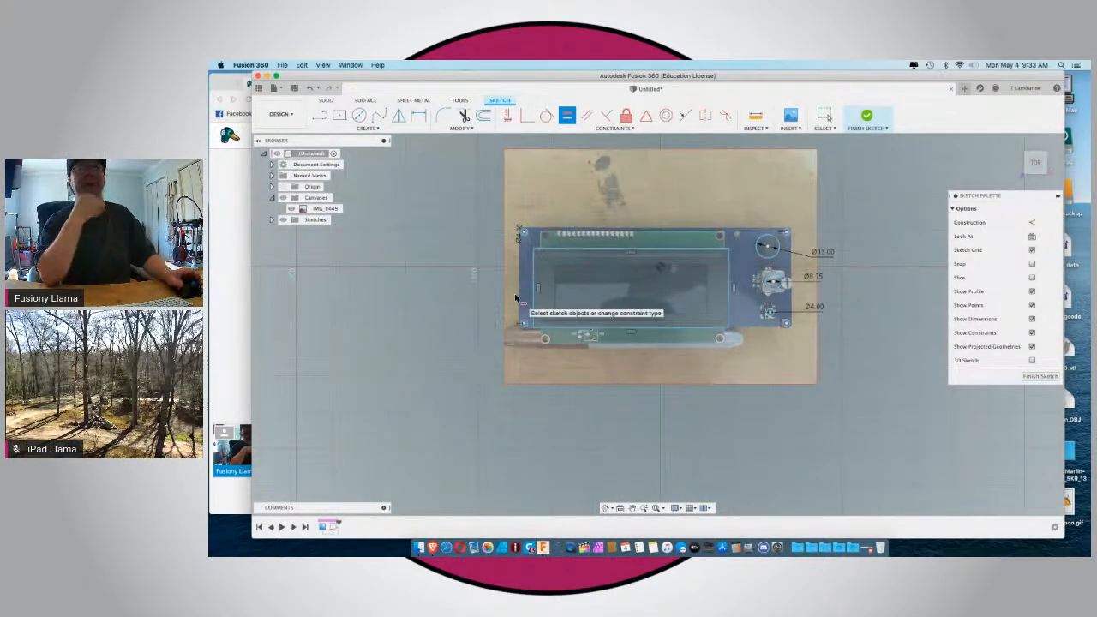
scroll(515, 297, "up", 2)
scroll(515, 298, "down", 3)
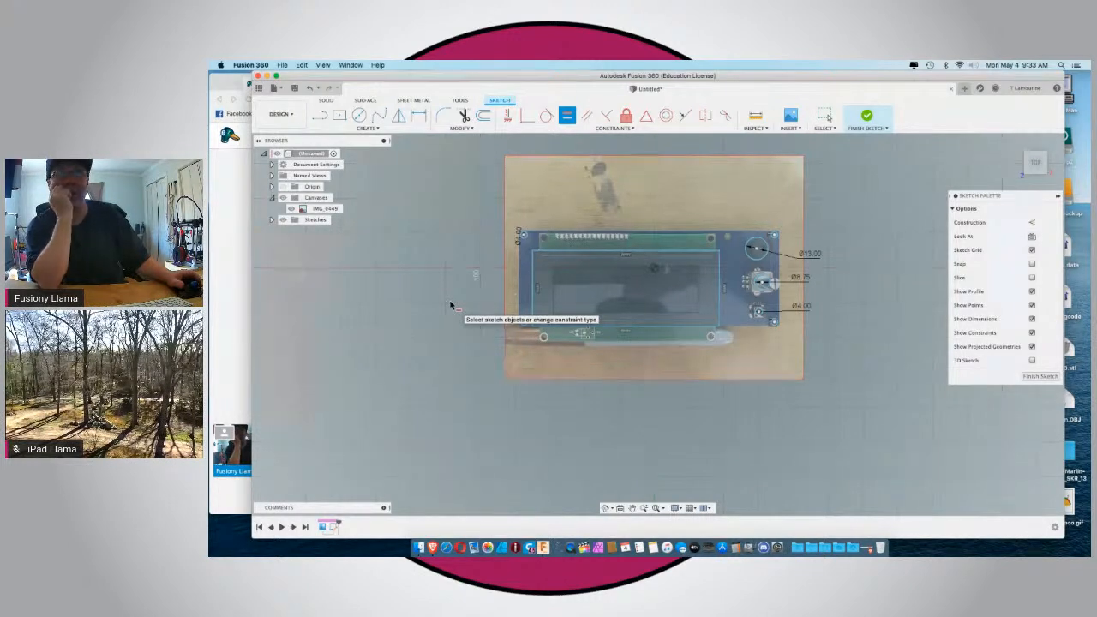
left_click(339, 115)
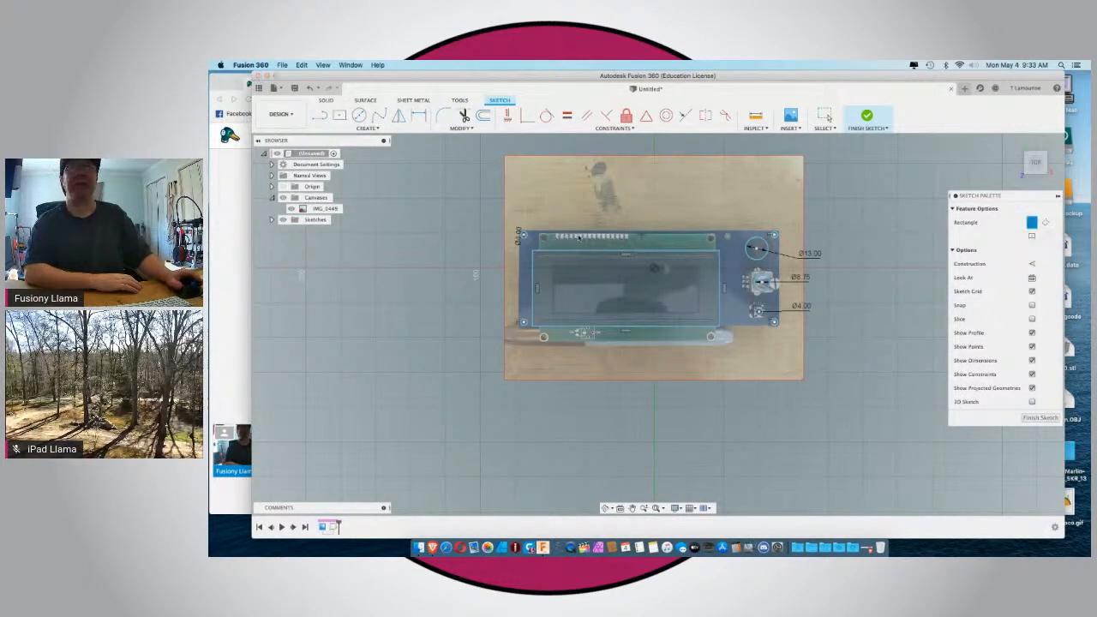
scroll(531, 237, "up", 5)
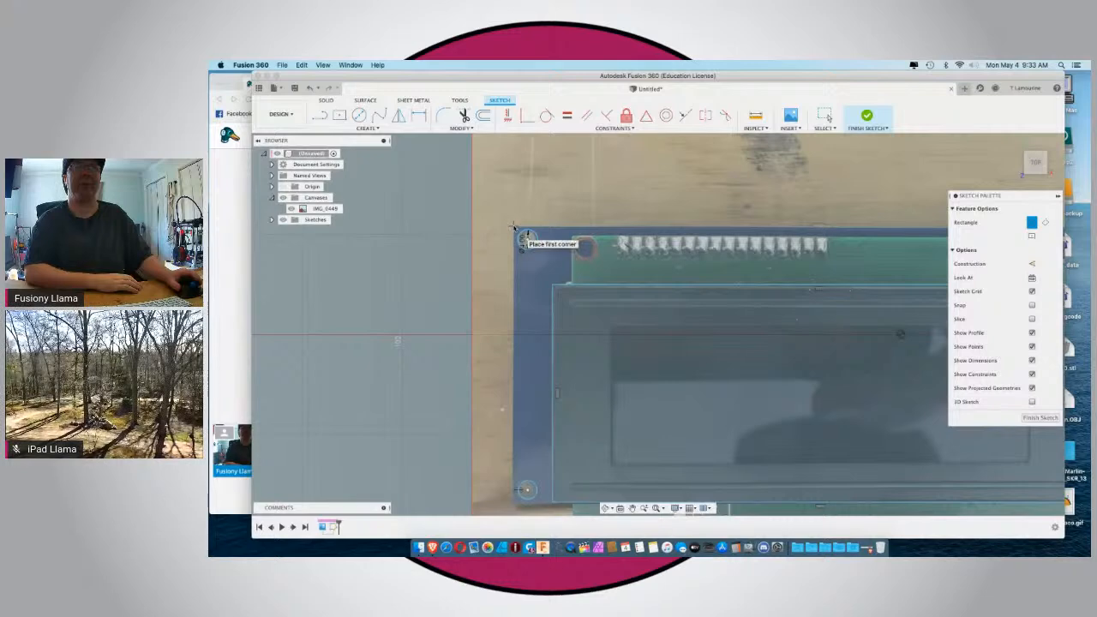
left_click(525, 239)
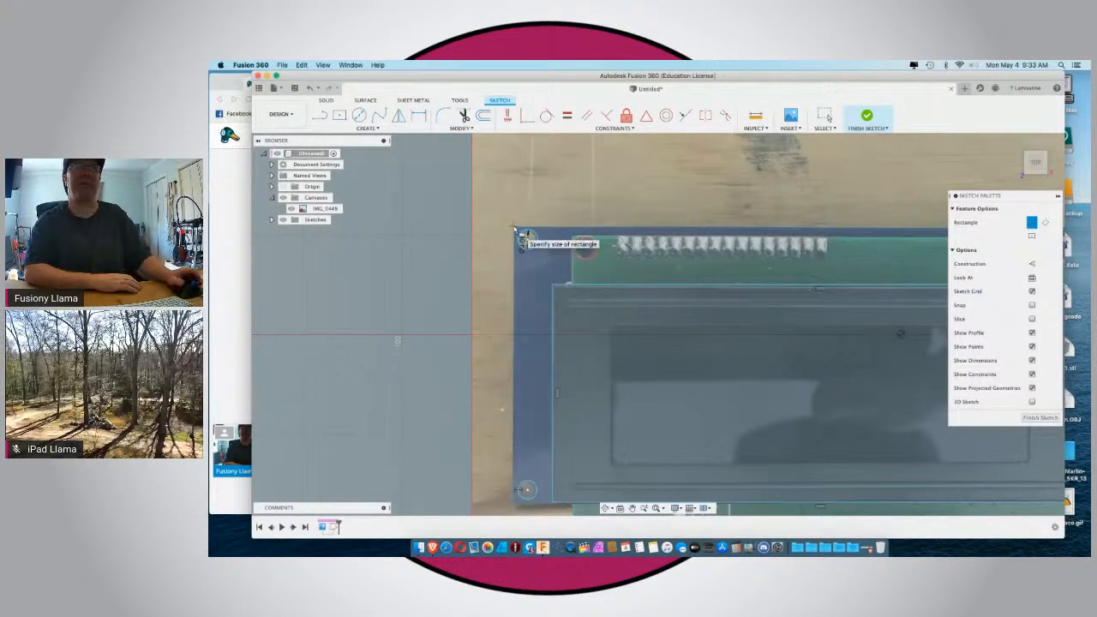
scroll(524, 239, "down", 5)
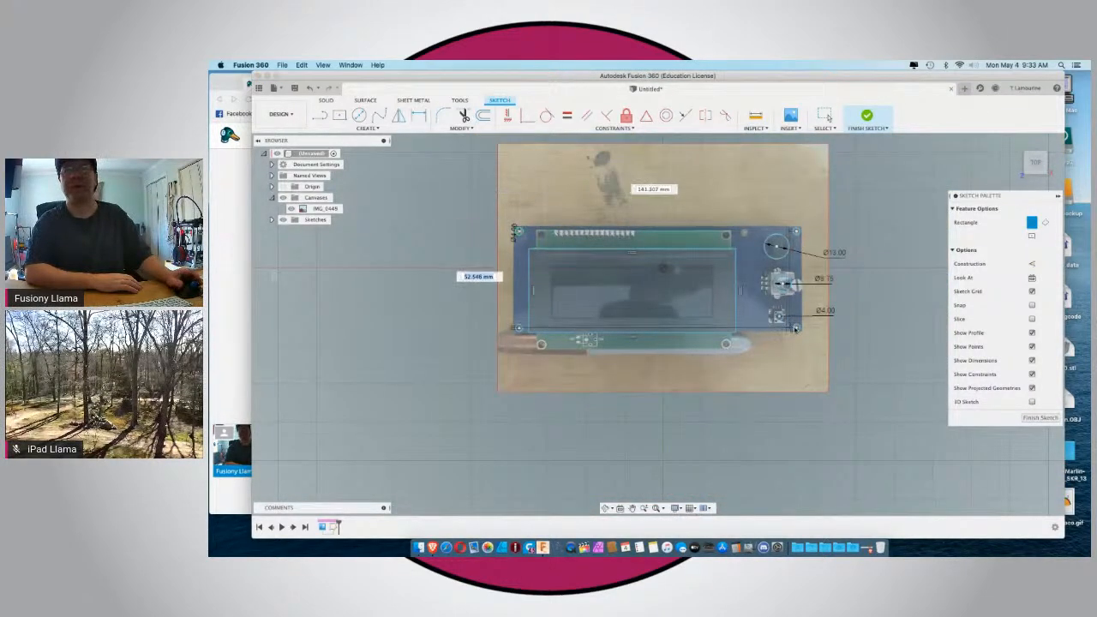
scroll(796, 328, "up", 6)
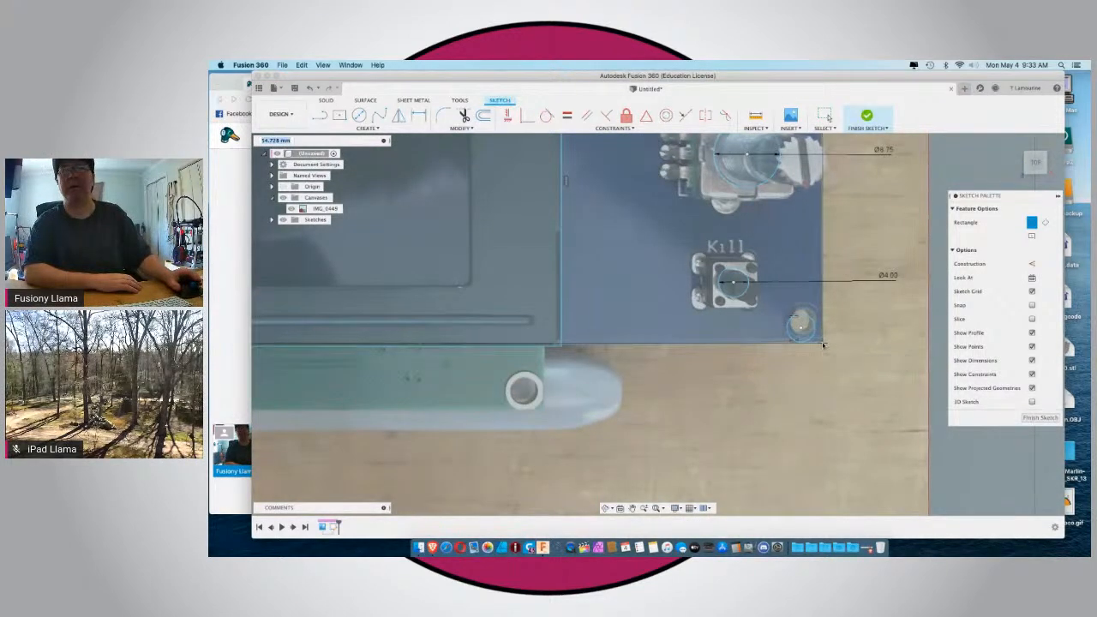
scroll(823, 345, "down", 2)
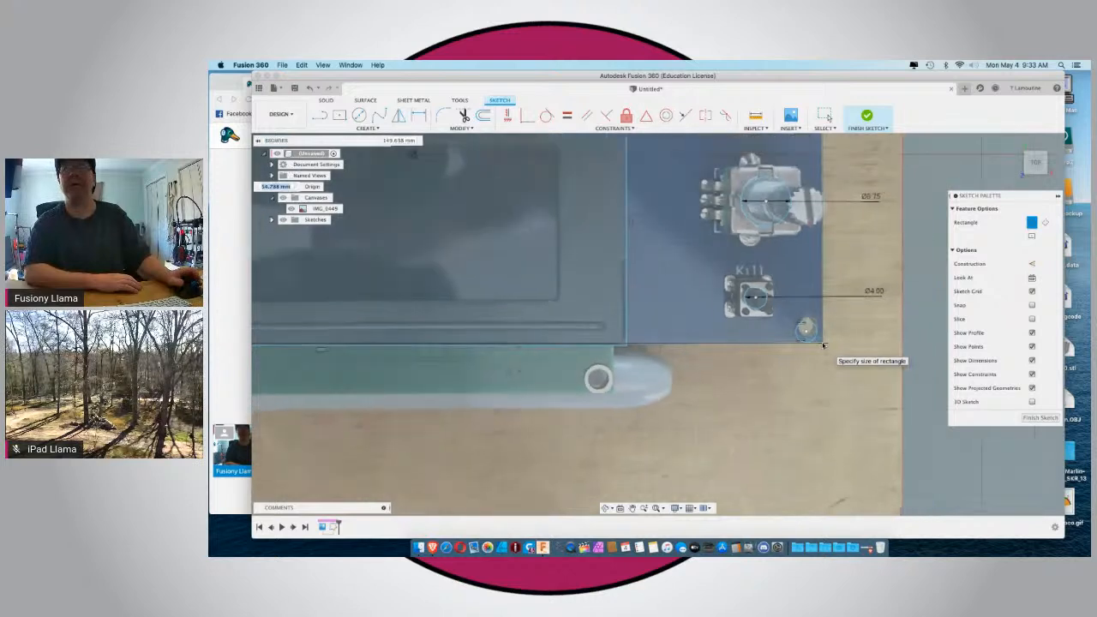
left_click(823, 345)
key("Escape")
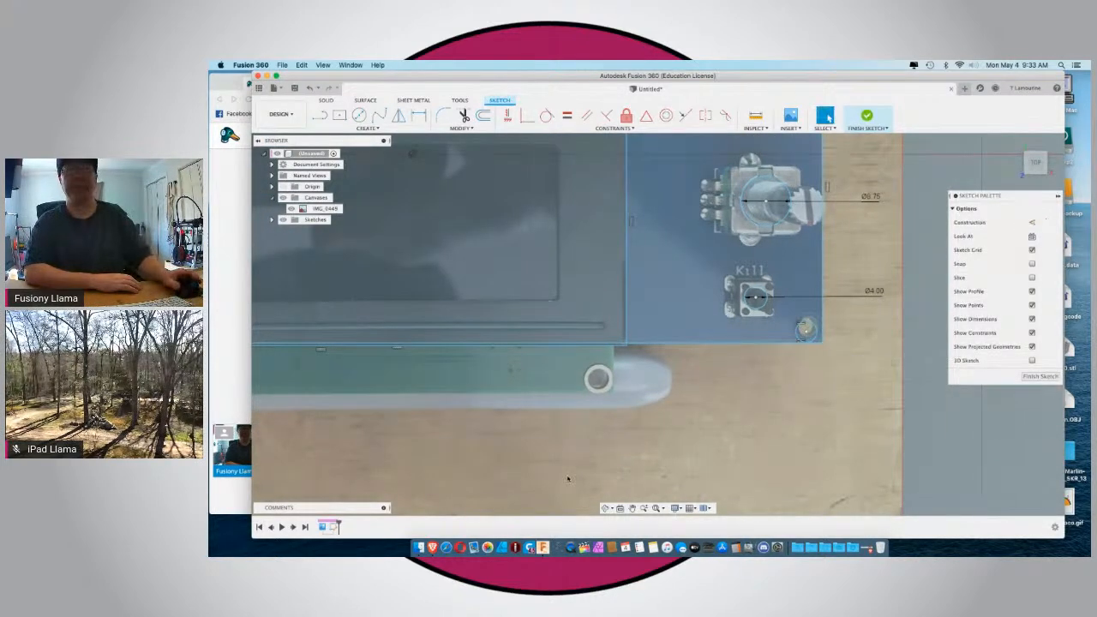
Convert all edges of the board outline rectangle to construction lines.
double_click(666, 344)
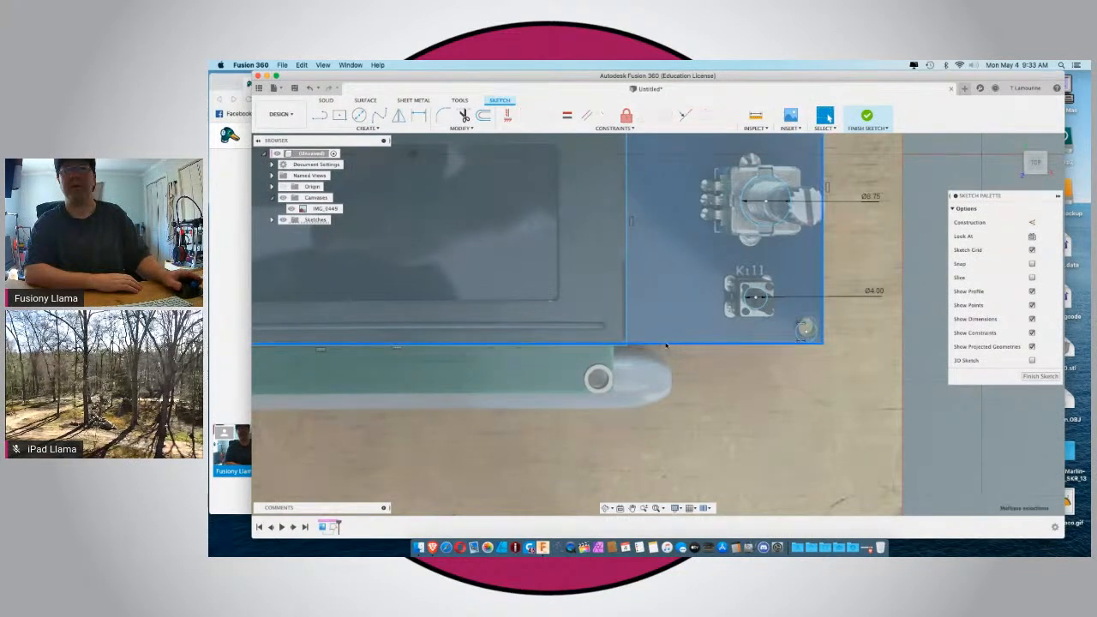
left_click(1032, 222)
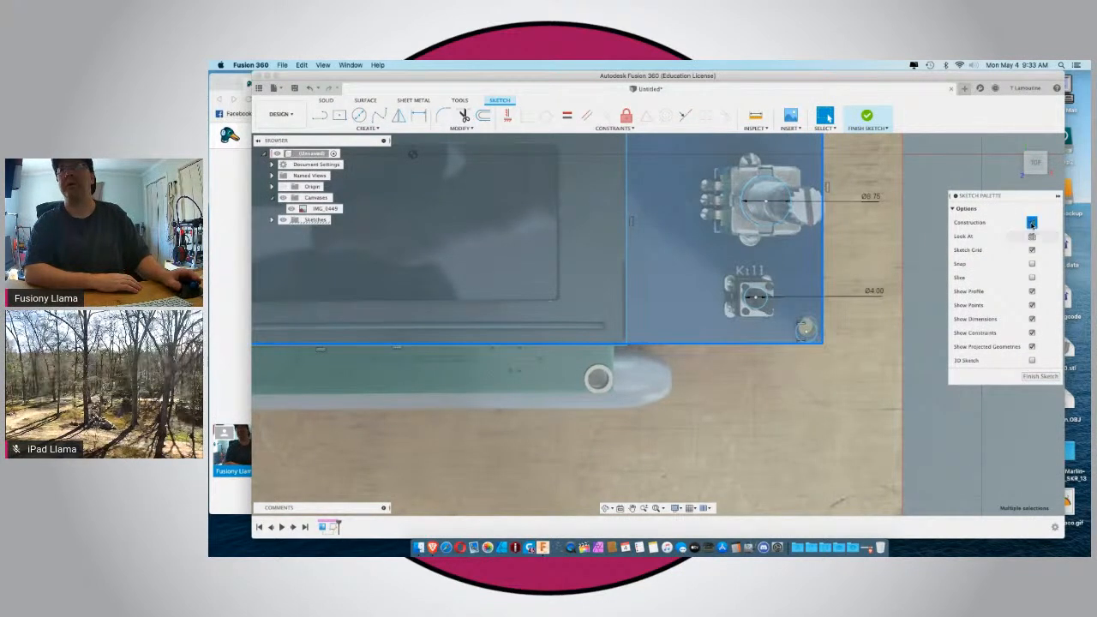
scroll(899, 243, "down", 2)
scroll(899, 243, "down", 3)
scroll(668, 301, "down", 3)
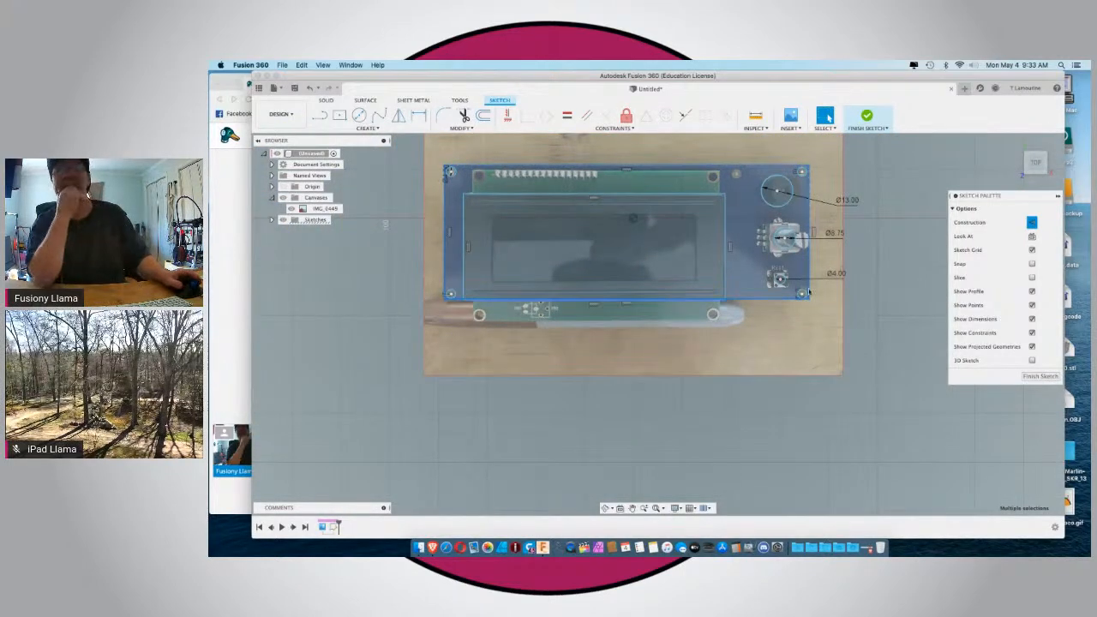
scroll(808, 293, "up", 6)
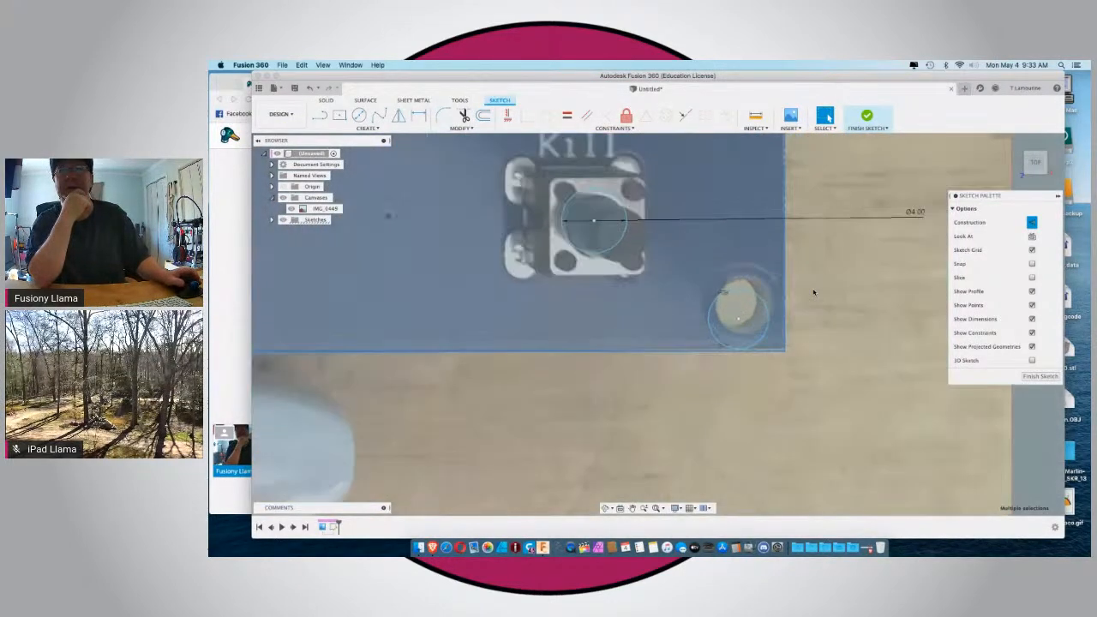
scroll(813, 292, "up", 4)
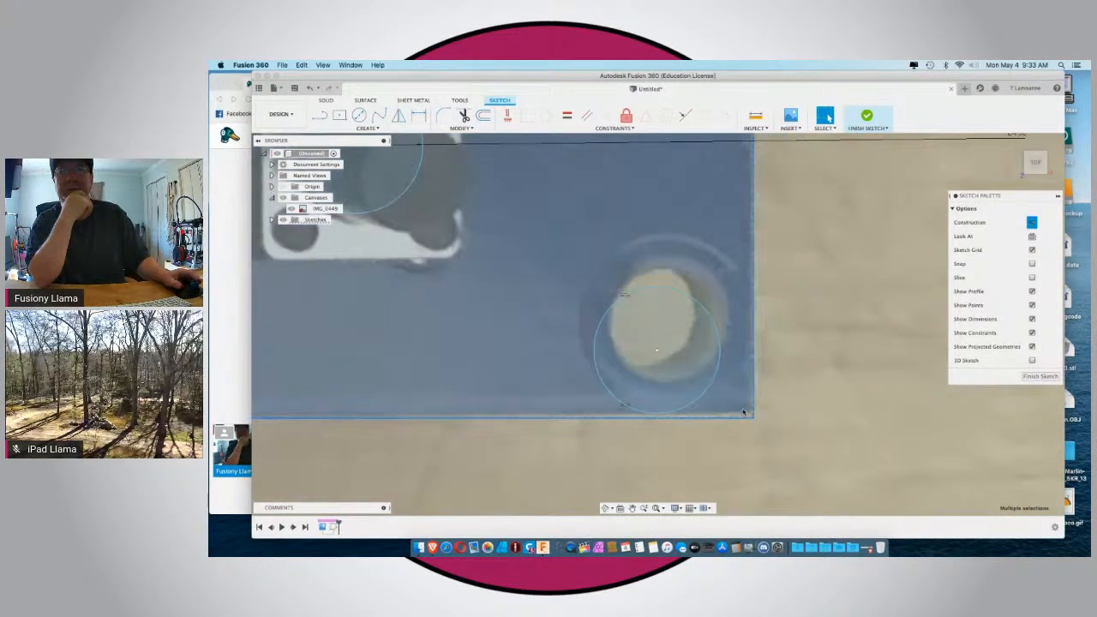
scroll(725, 426, "down", 10)
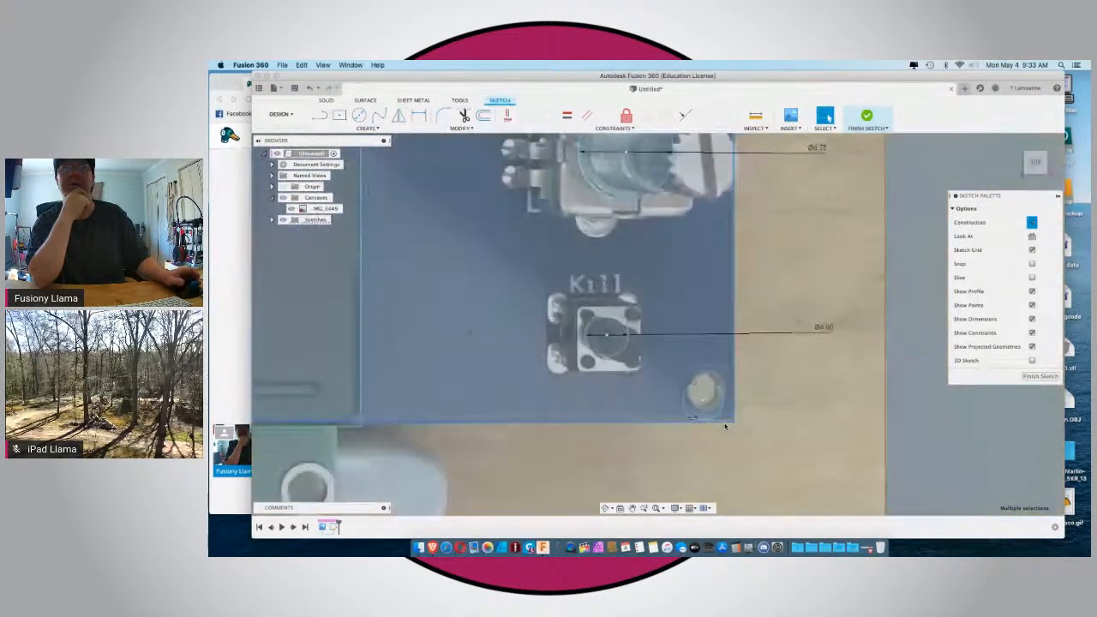
scroll(725, 426, "down", 8)
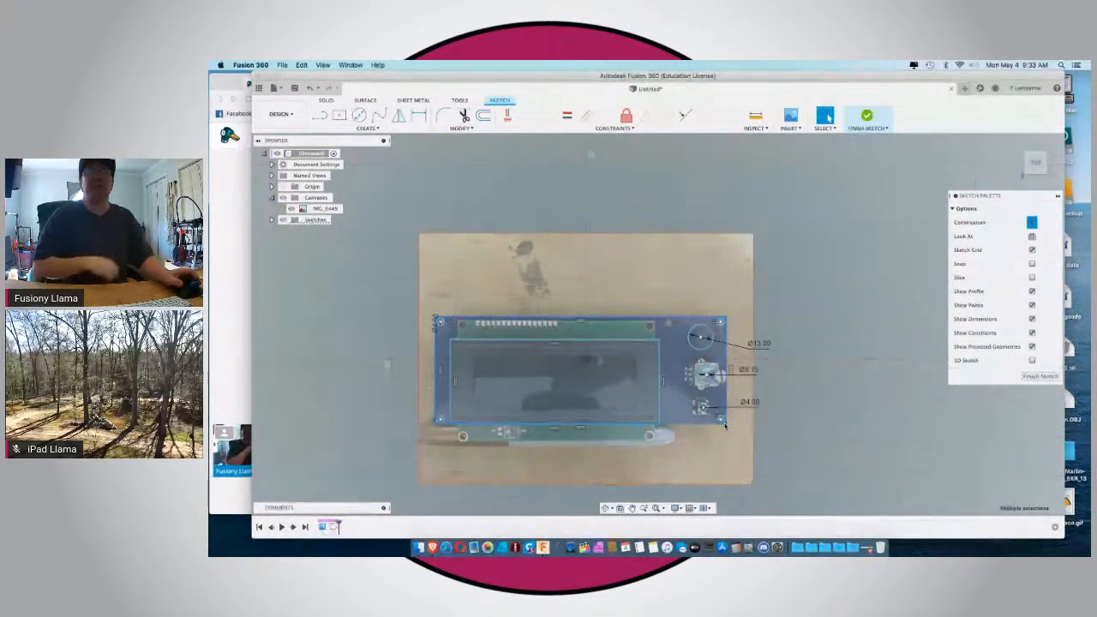
Switch to the StreamYard browser window to read the viewer comments and return to Fusion 360.
left_click(226, 294)
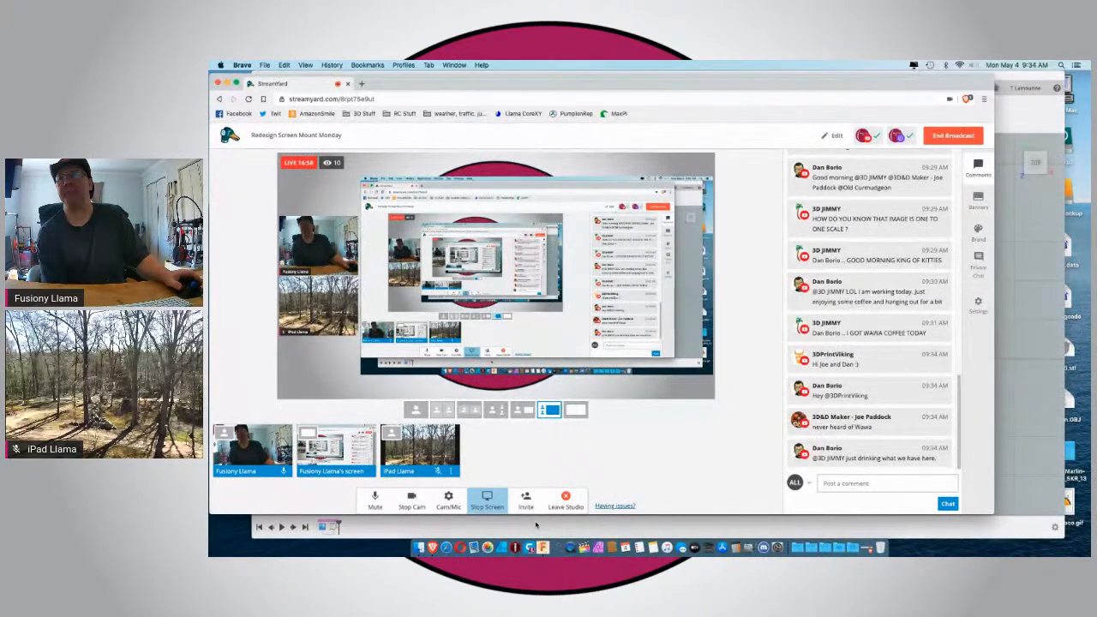
left_click(1019, 422)
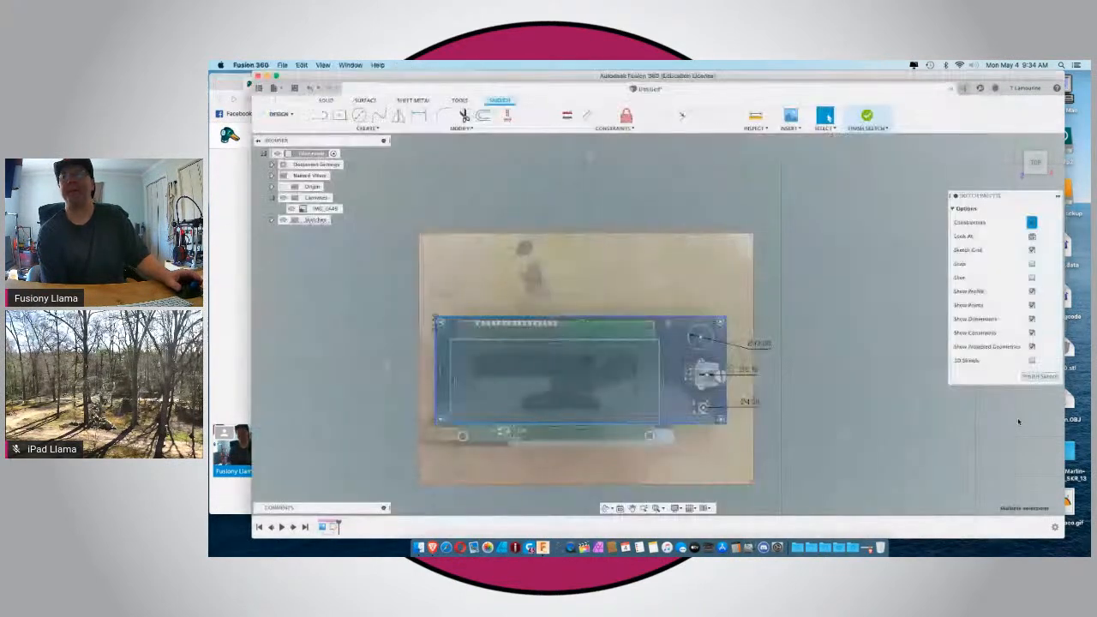
Examine how the outline rectangle and mounting hole circle line up with the photo at the board's lower-left corner.
scroll(396, 461, "down", 2)
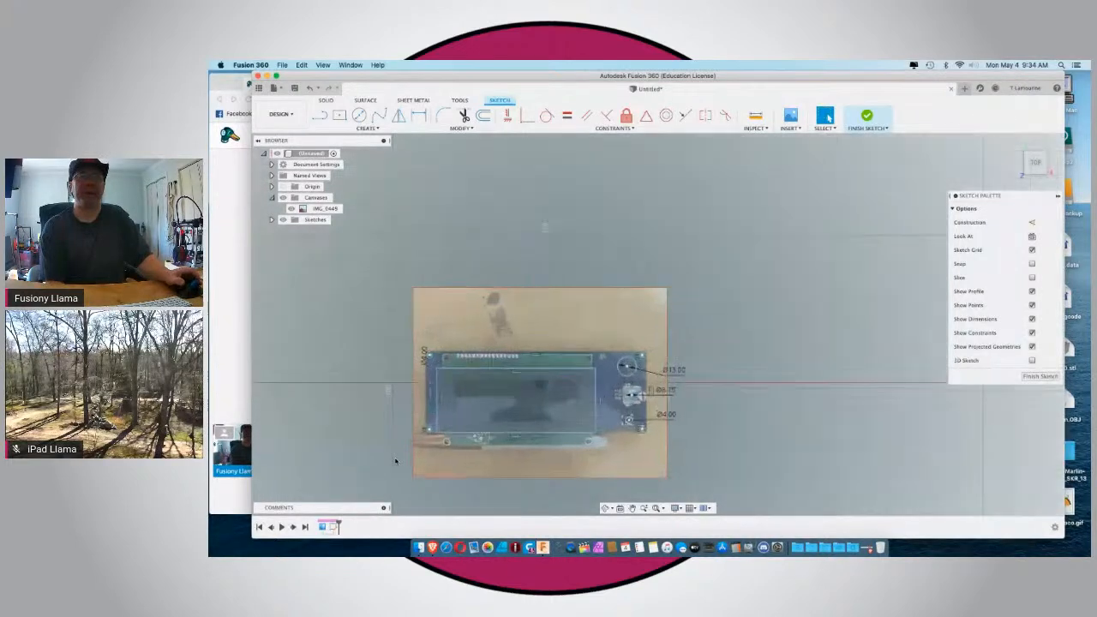
scroll(396, 461, "up", 5)
scroll(396, 461, "up", 3)
scroll(396, 461, "down", 3)
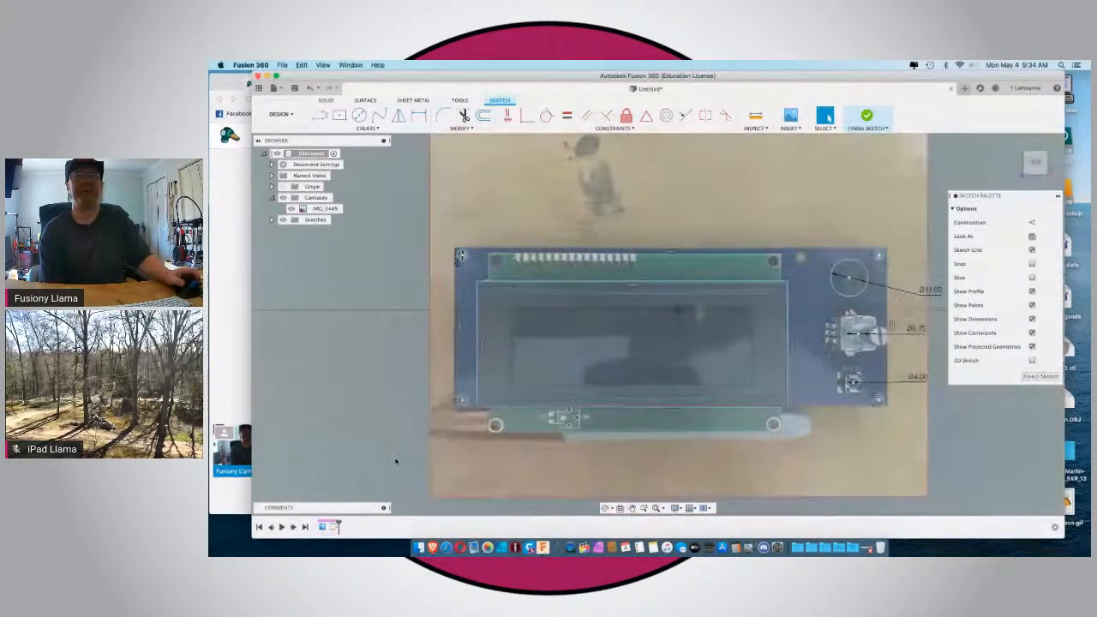
scroll(460, 408, "up", 5)
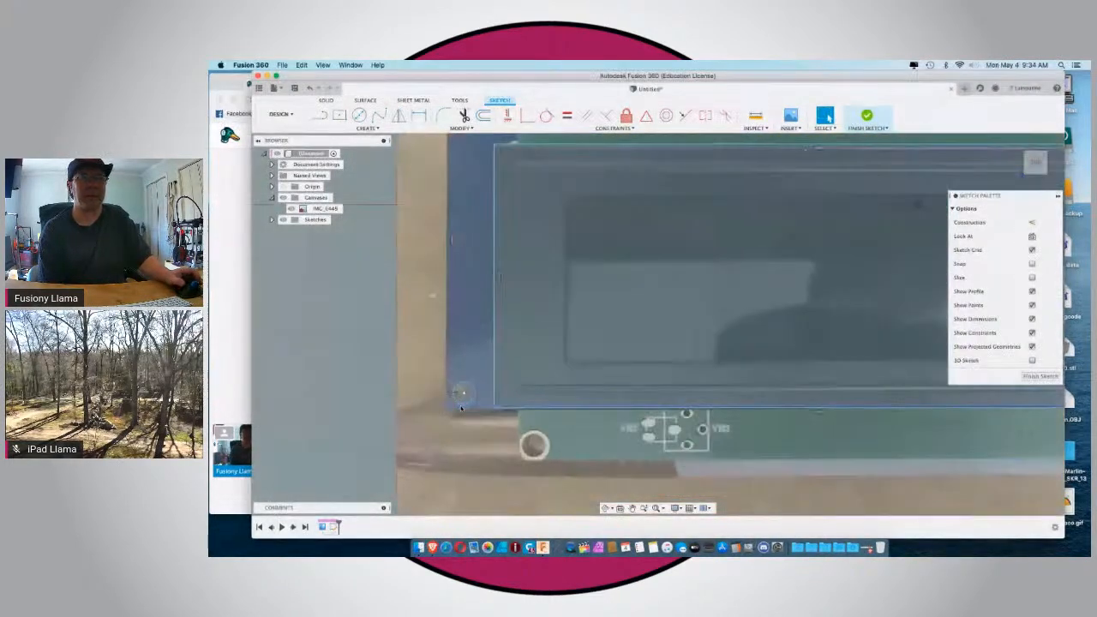
scroll(440, 412, "up", 4)
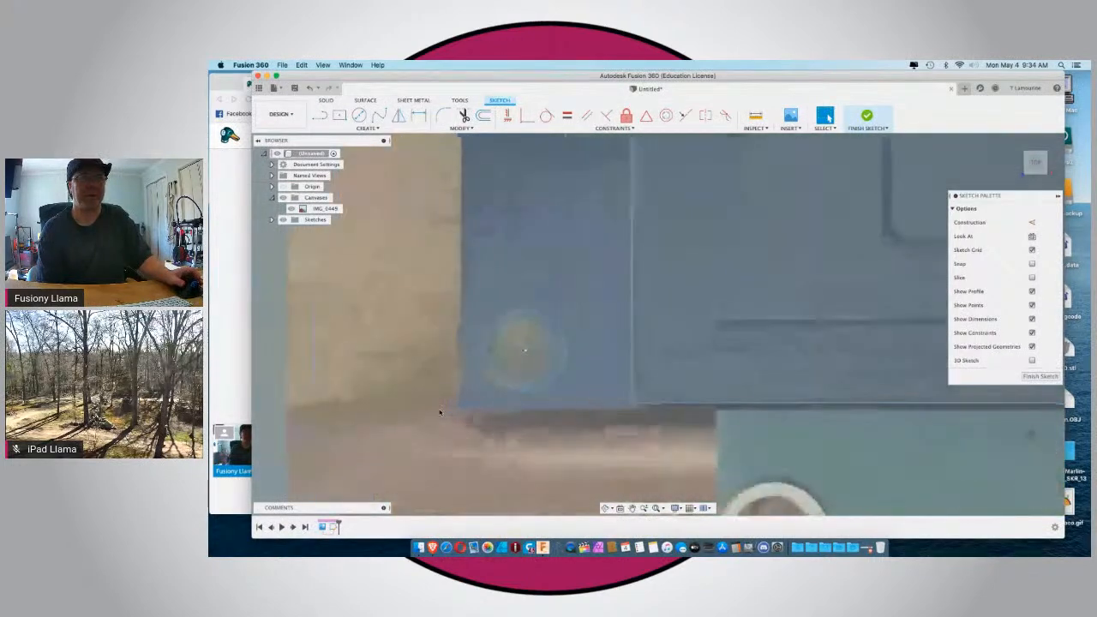
scroll(437, 428, "down", 8)
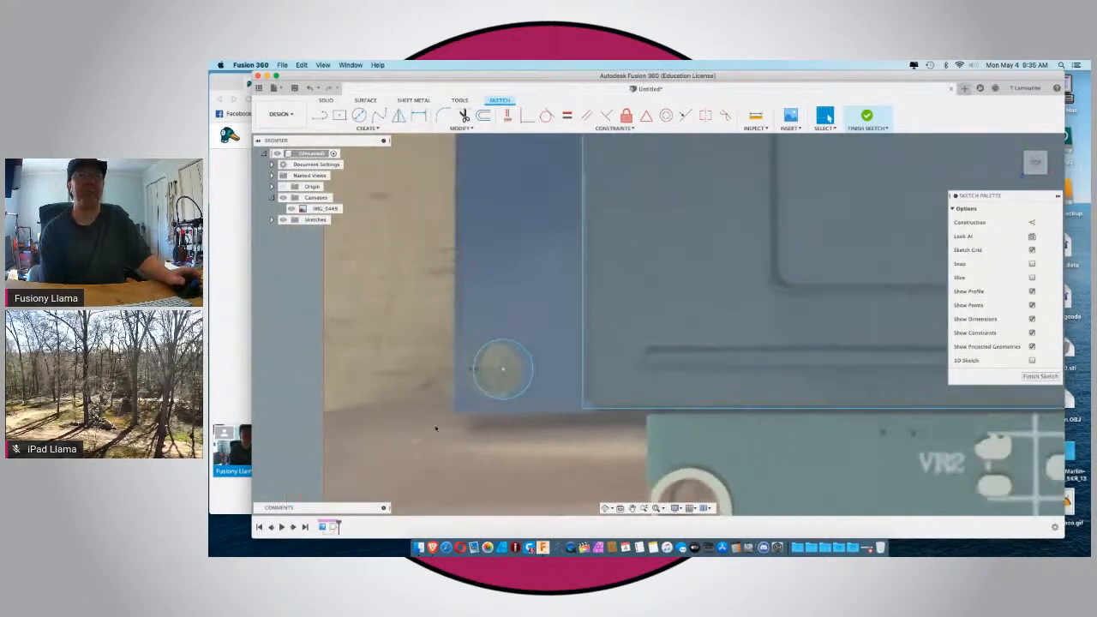
scroll(435, 429, "down", 2)
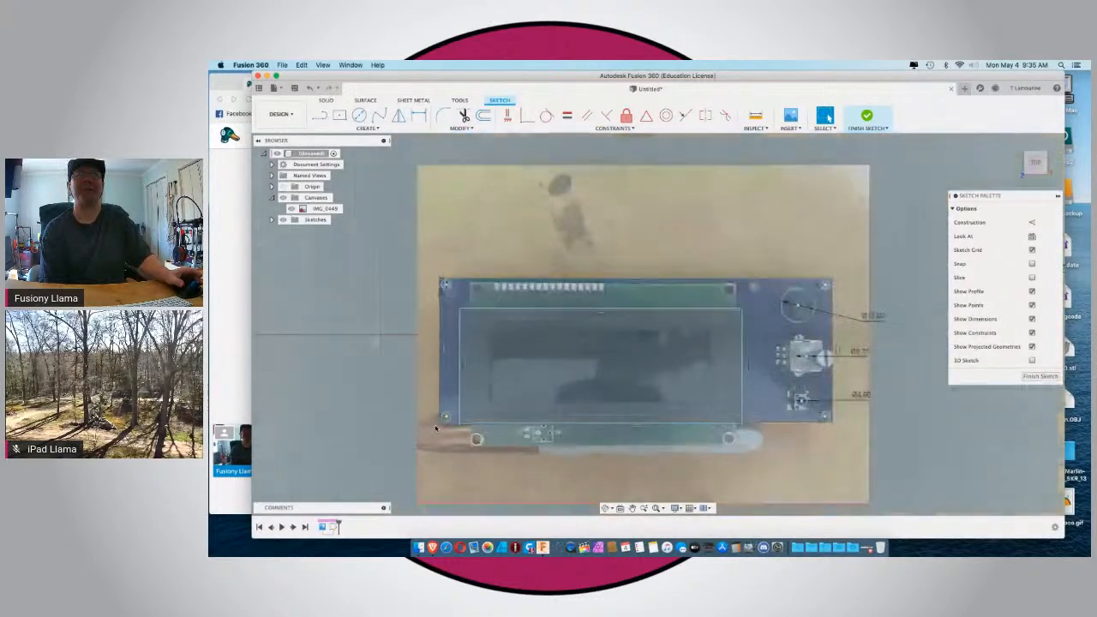
scroll(436, 429, "down", 3)
scroll(436, 428, "up", 5)
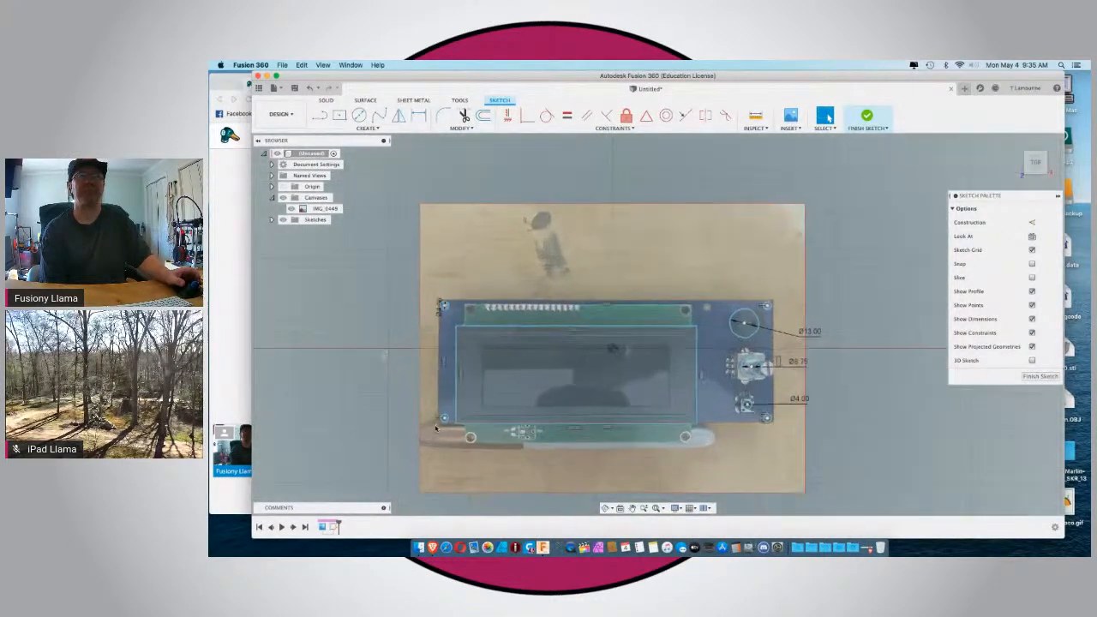
Offset the upper edge of the board outline rectangle outward by 4 mm.
left_click(339, 115)
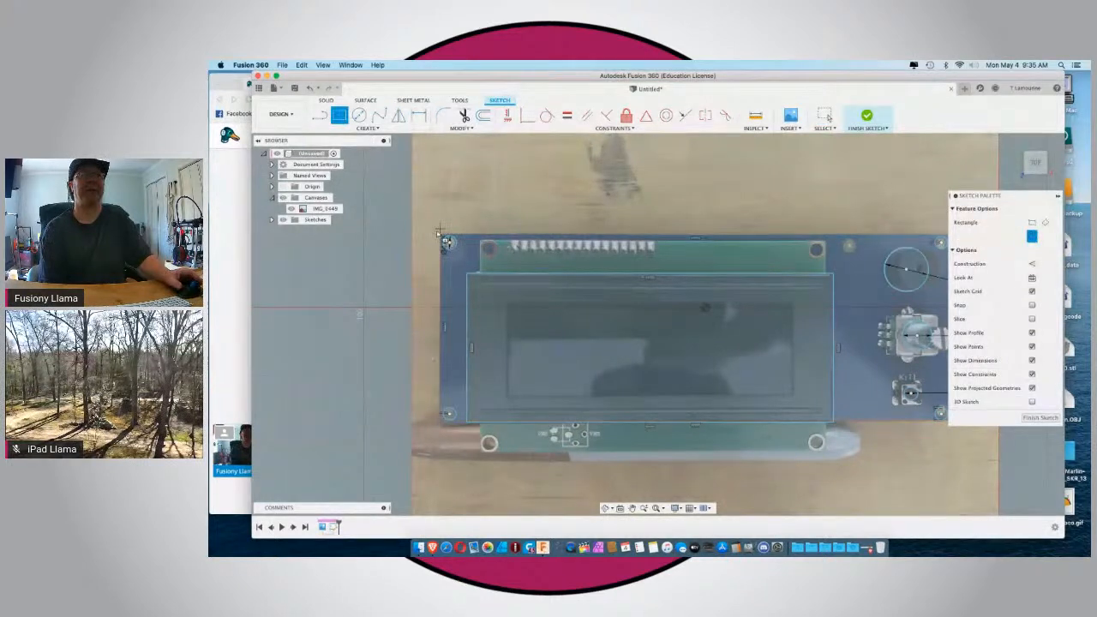
key("Escape")
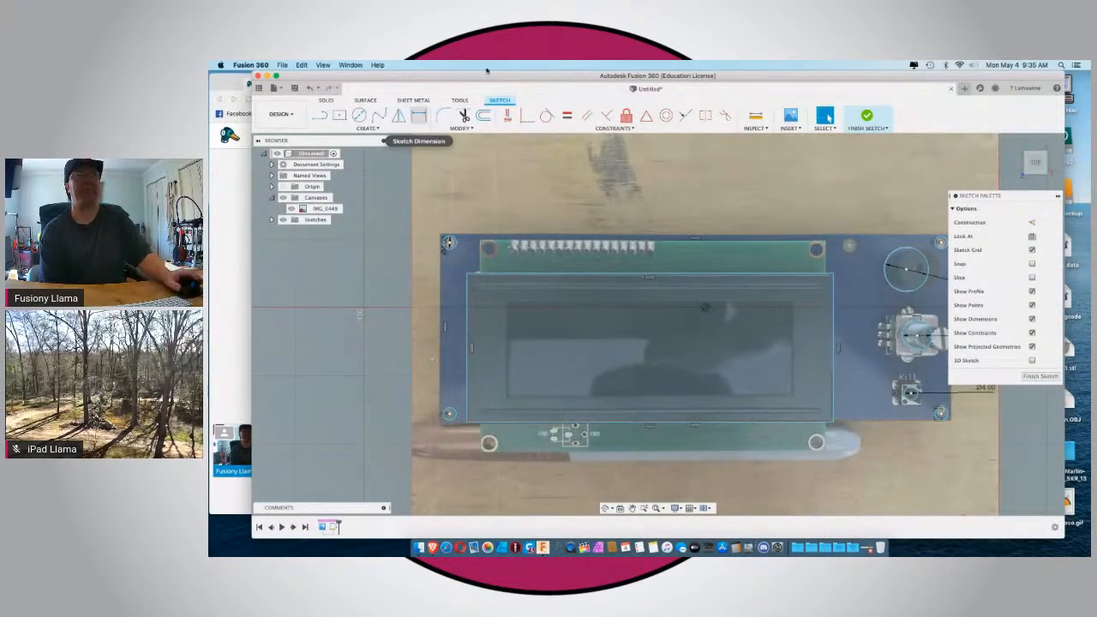
left_click(464, 235)
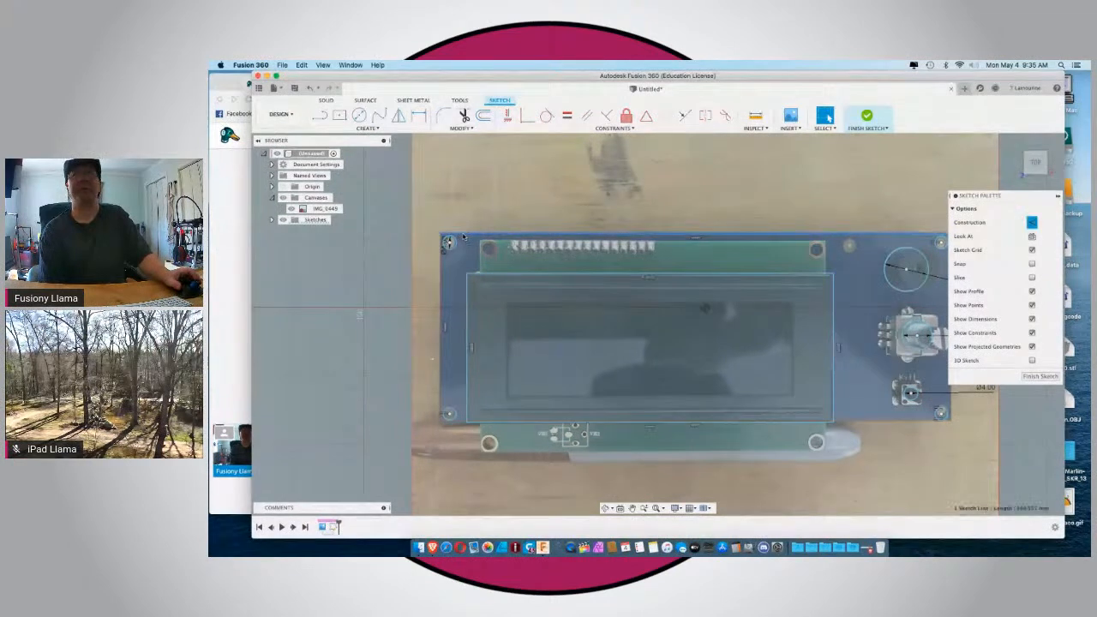
left_click(483, 115)
type("1")
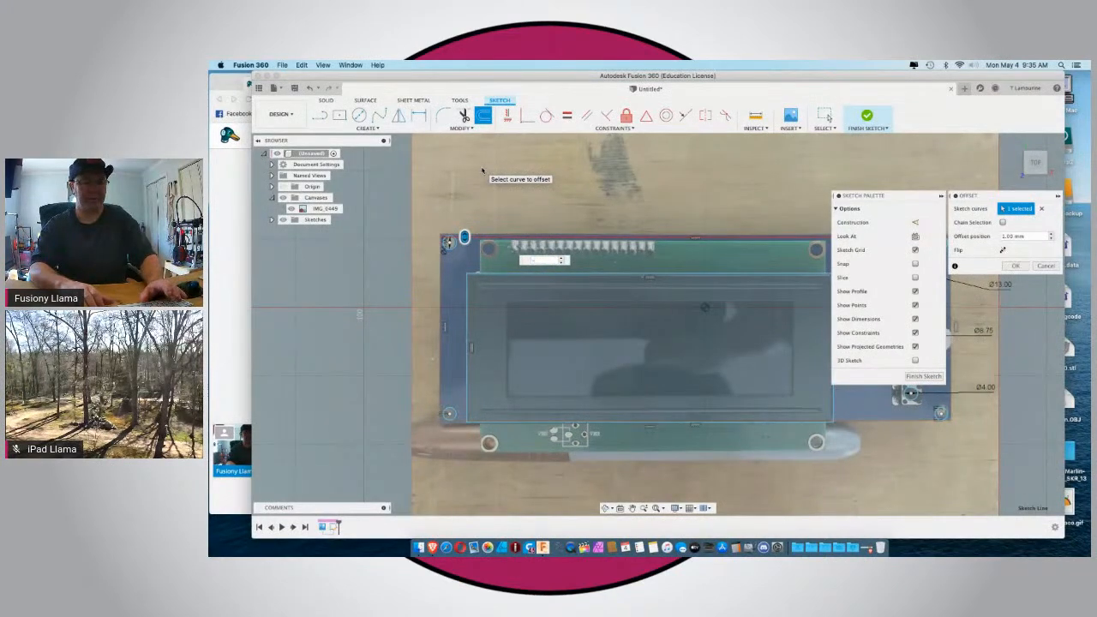
type("4")
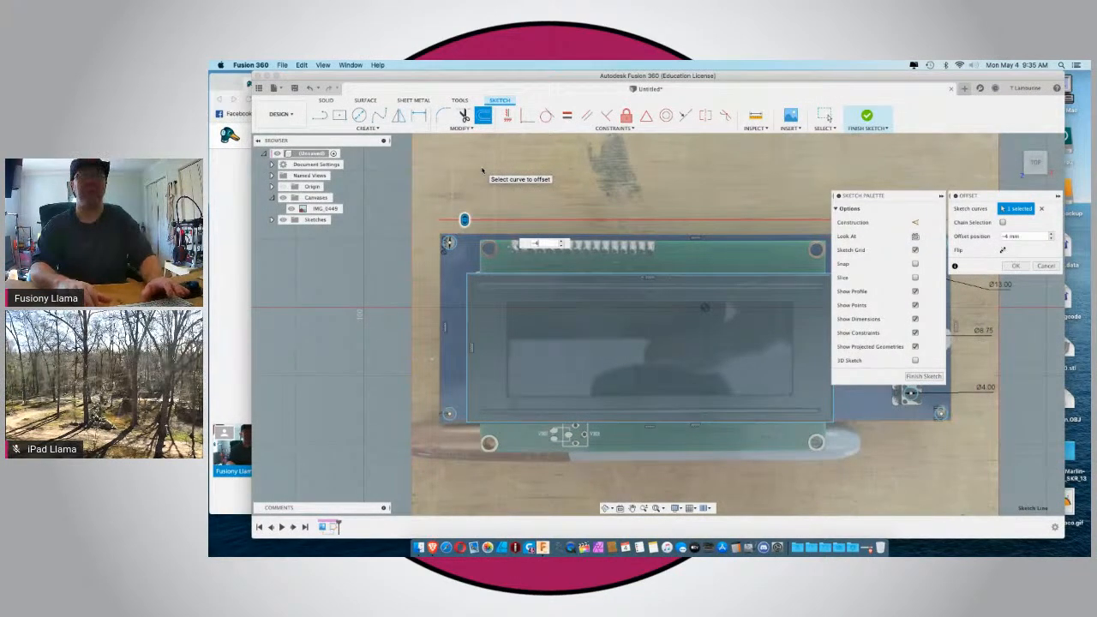
key("Return")
Offset the left and right edges of the board outline outward by 4 mm each, as separate single-line offsets.
left_click(442, 303)
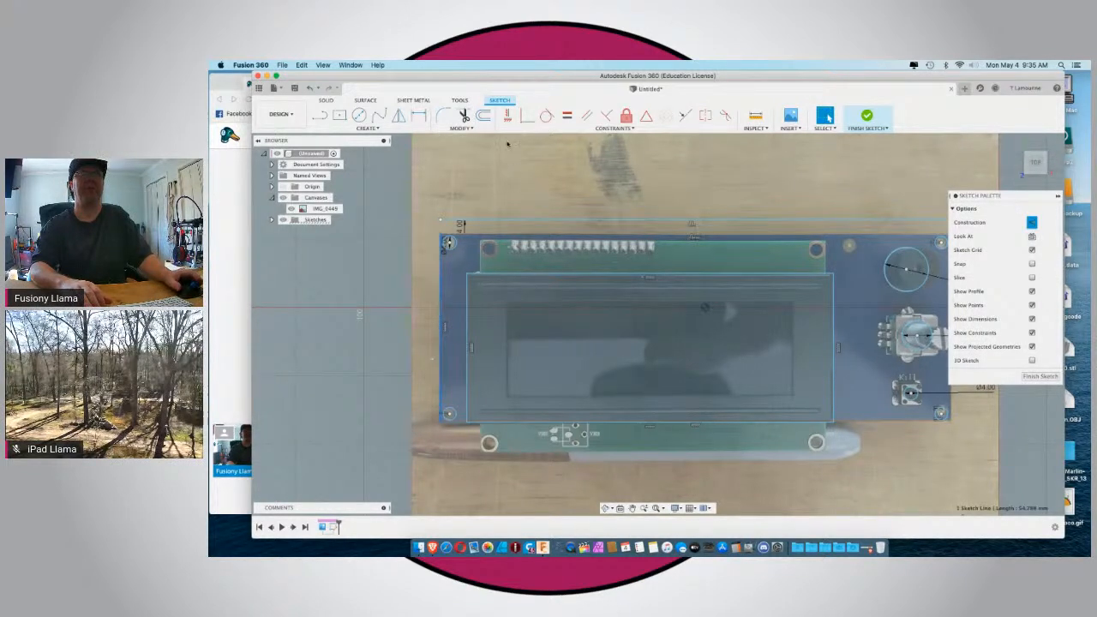
left_click(479, 116)
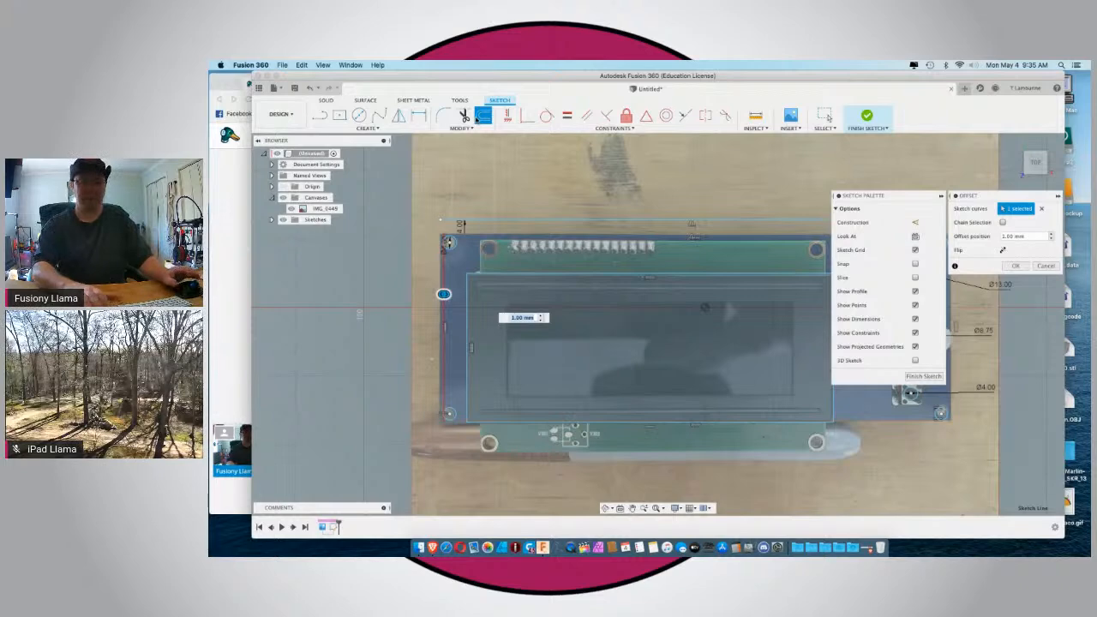
key("Return")
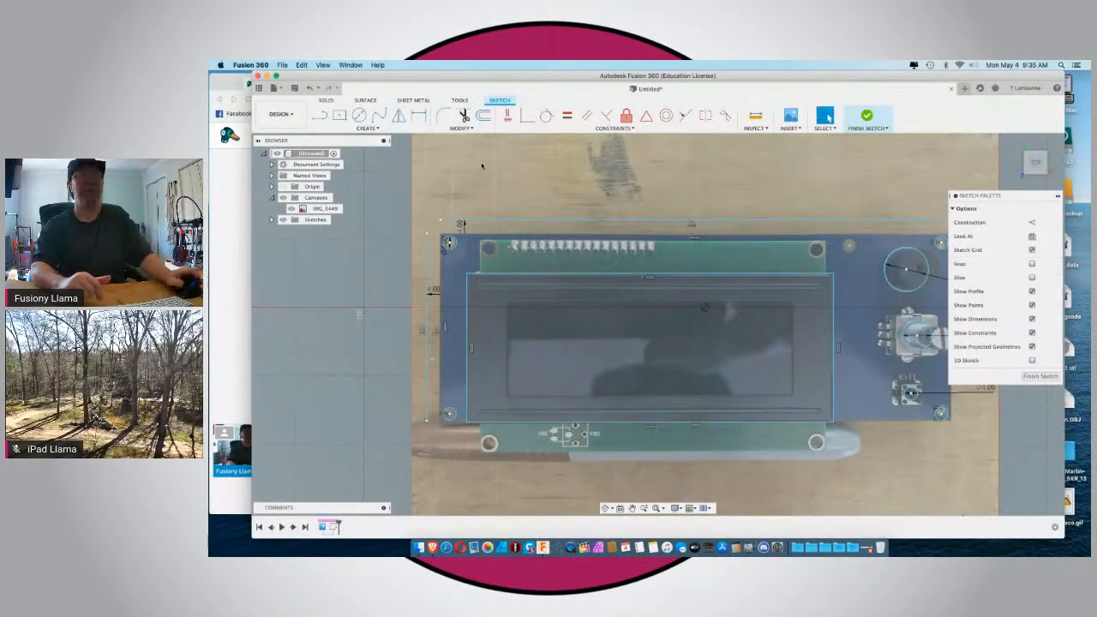
scroll(482, 165, "down", 3)
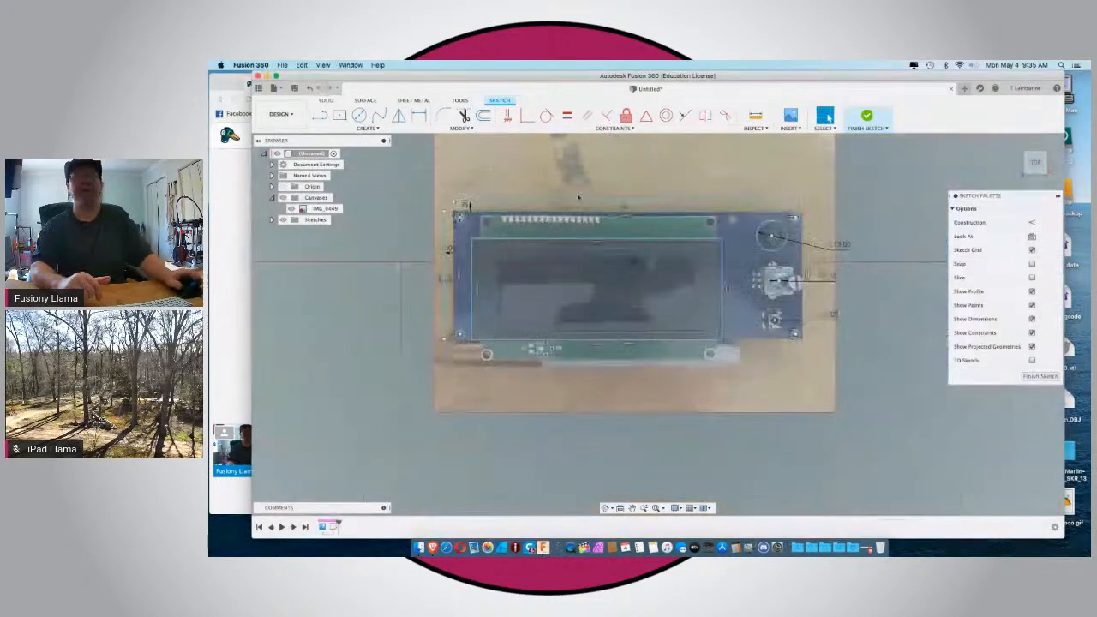
left_click(803, 251)
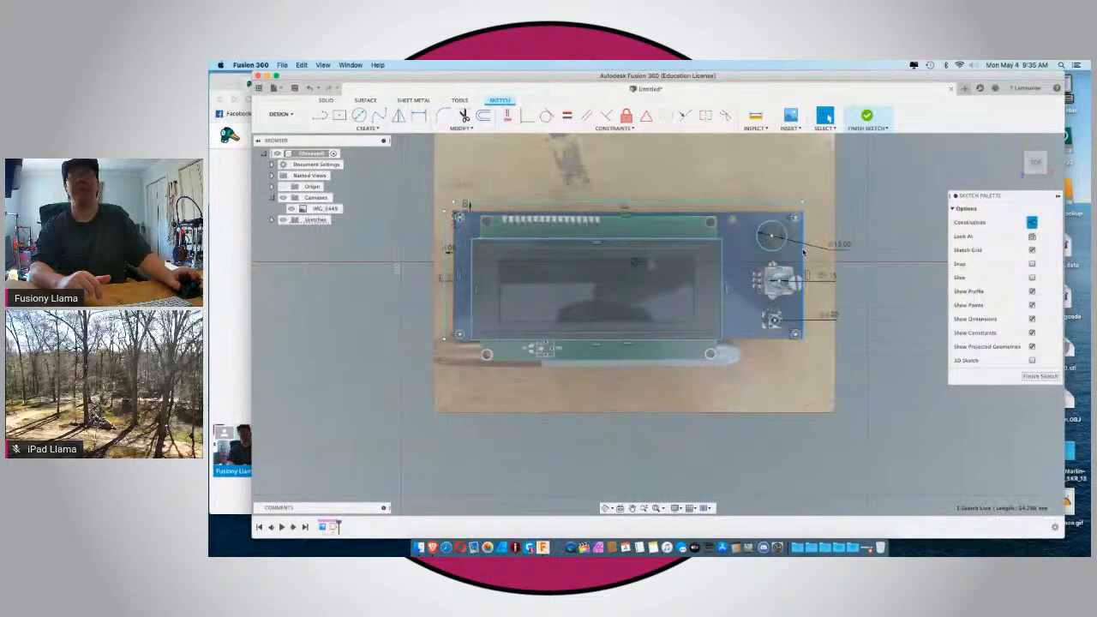
left_click(483, 115)
type("-4")
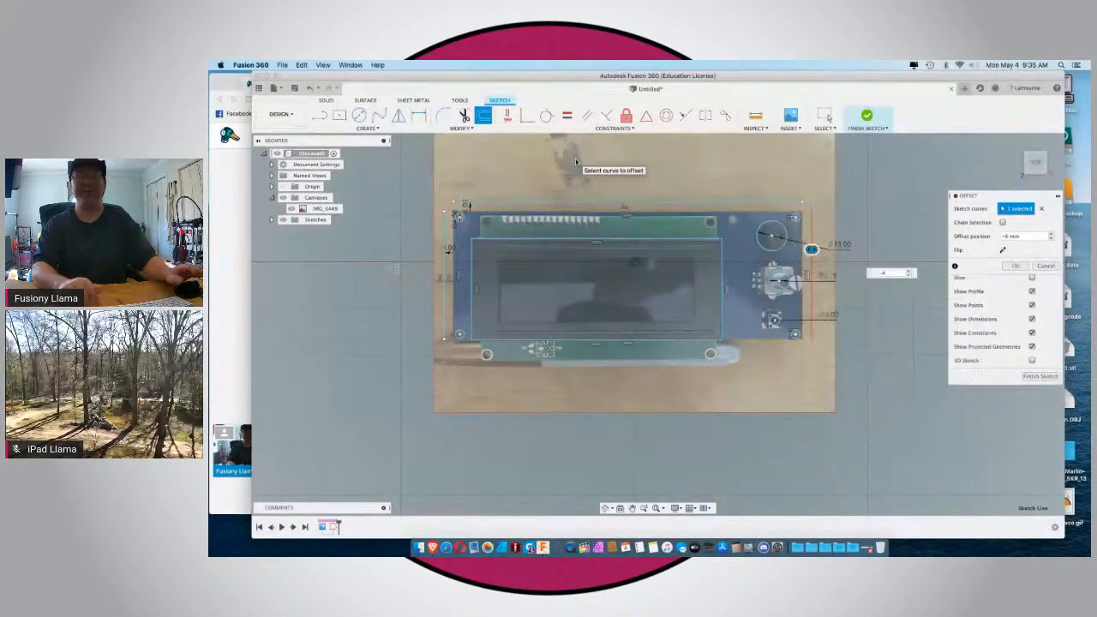
key("Return")
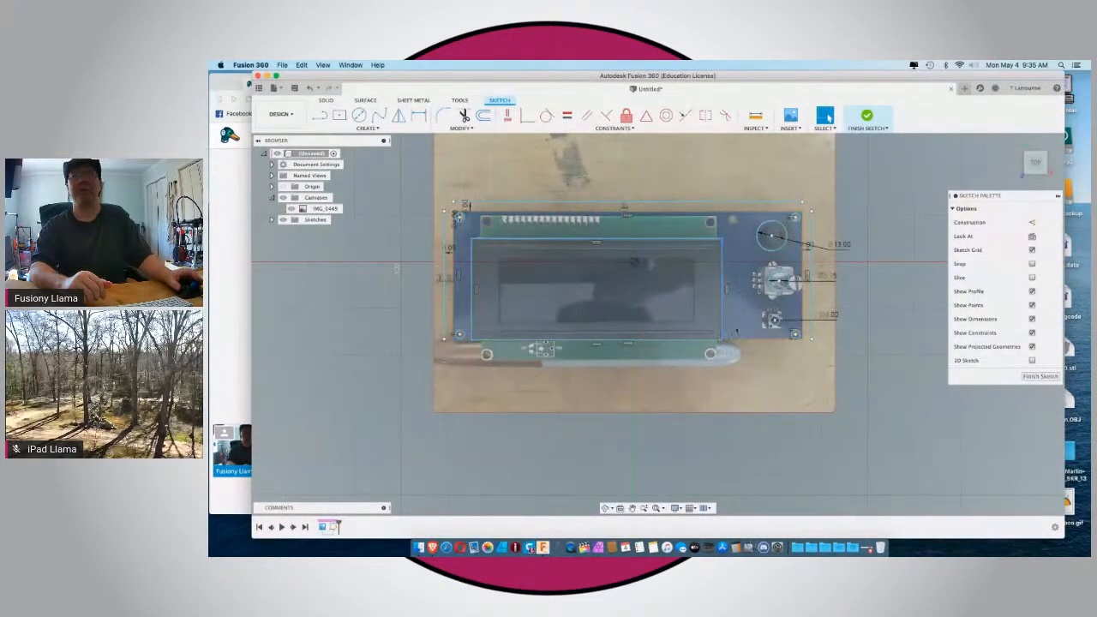
Offset the lower edge of the board outline outward by 13 mm, past the green LCD board and its mounting holes.
left_click(738, 340)
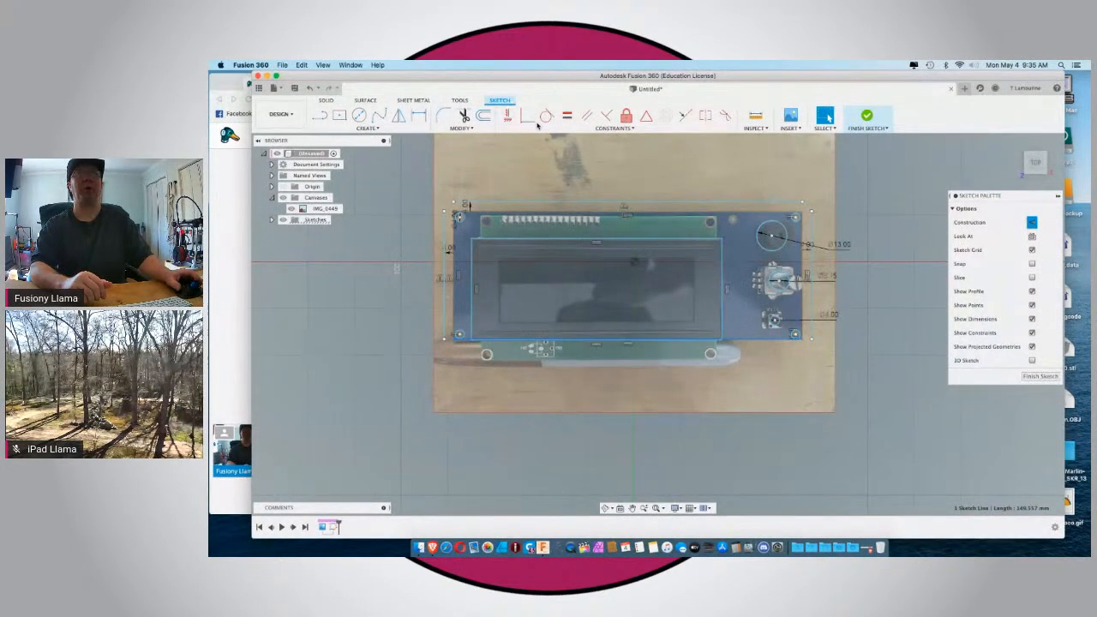
left_click(482, 115)
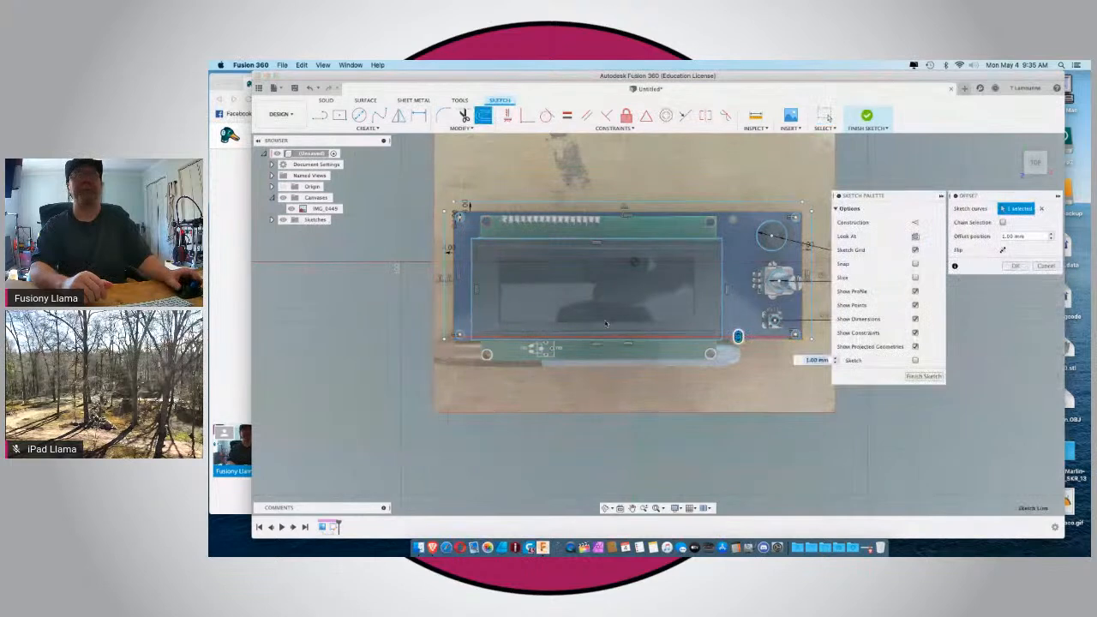
left_click_drag(738, 336, 737, 360)
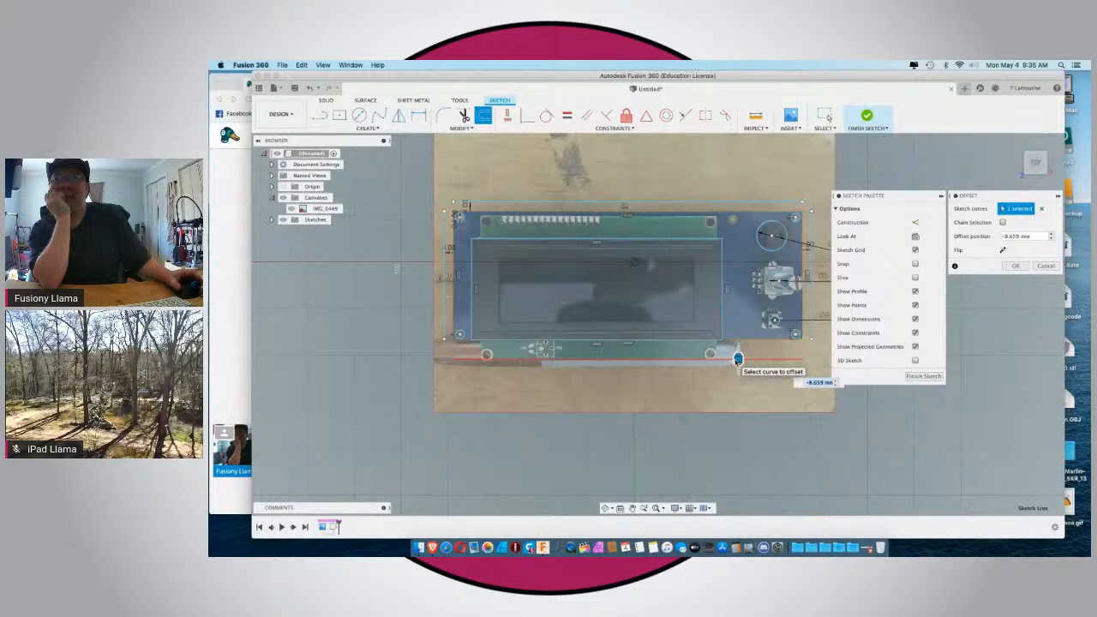
left_click_drag(737, 360, 737, 360)
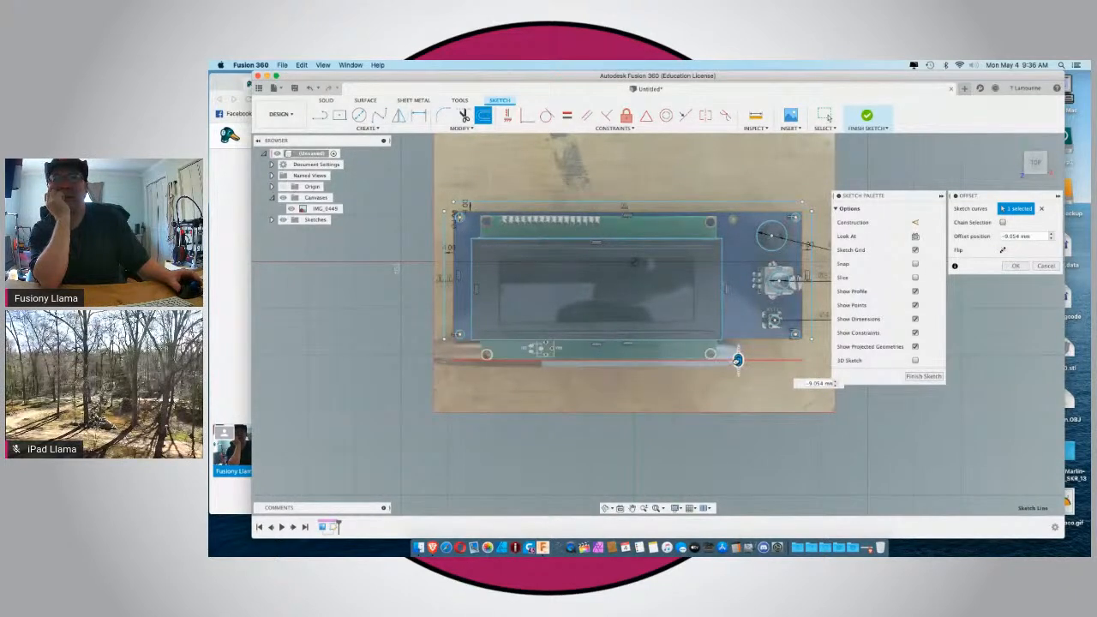
left_click_drag(737, 359, 738, 361)
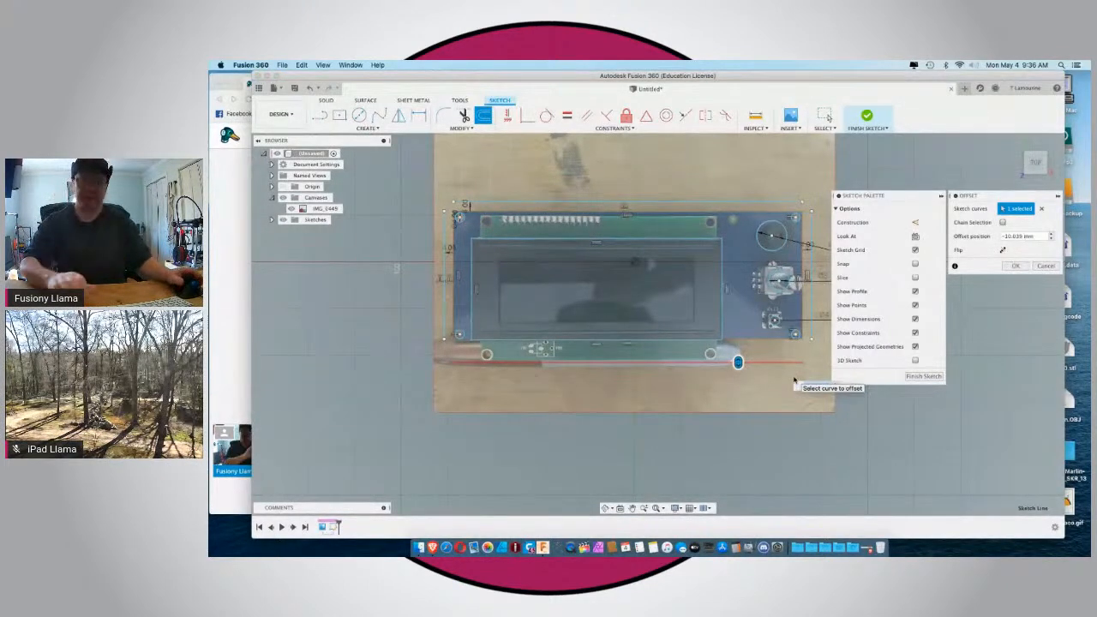
key("Return")
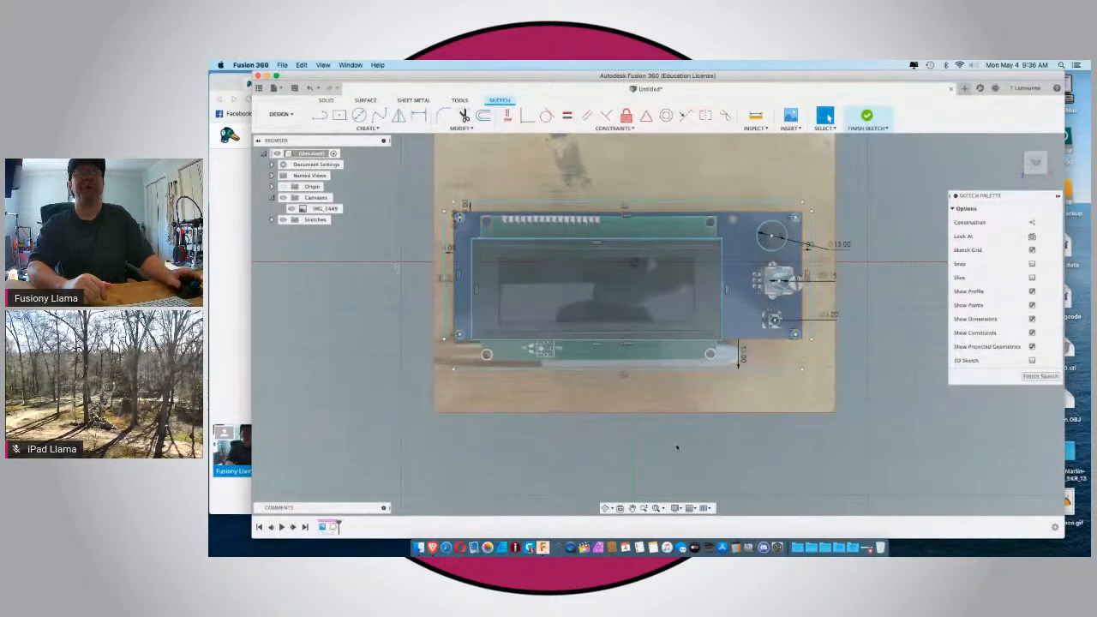
scroll(676, 446, "down", 2)
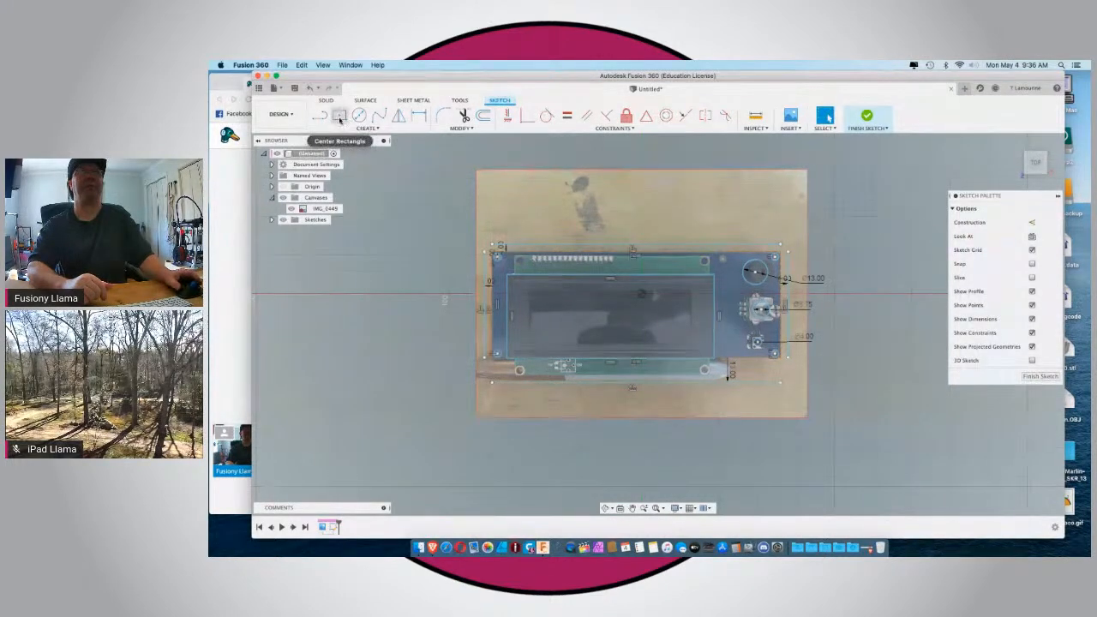
left_click(339, 117)
scroll(493, 245, "up", 5)
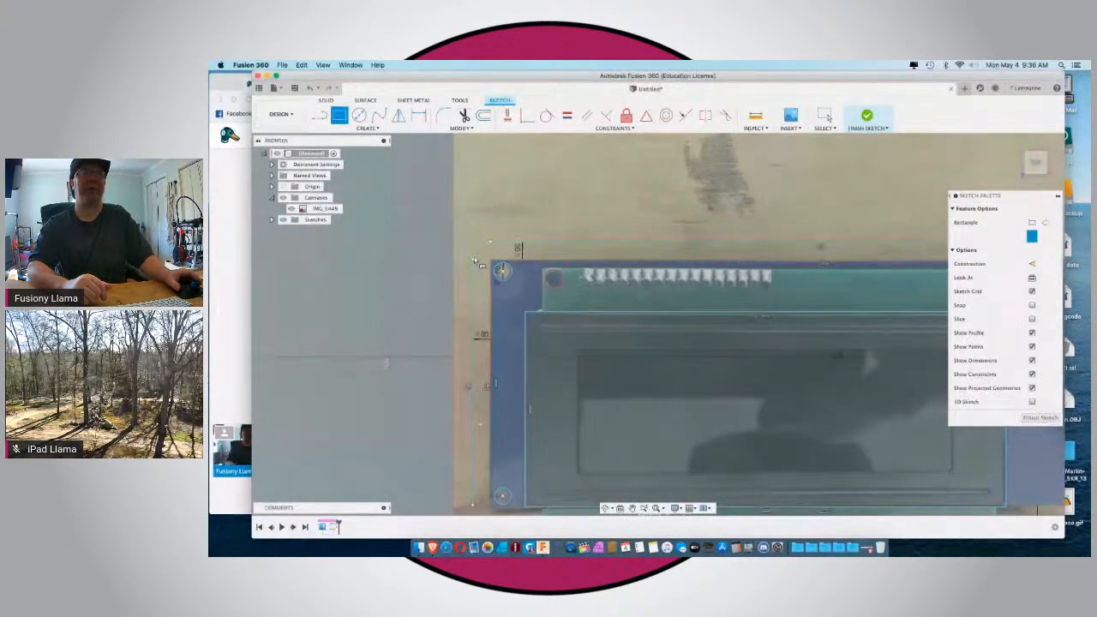
scroll(472, 242, "down", 3)
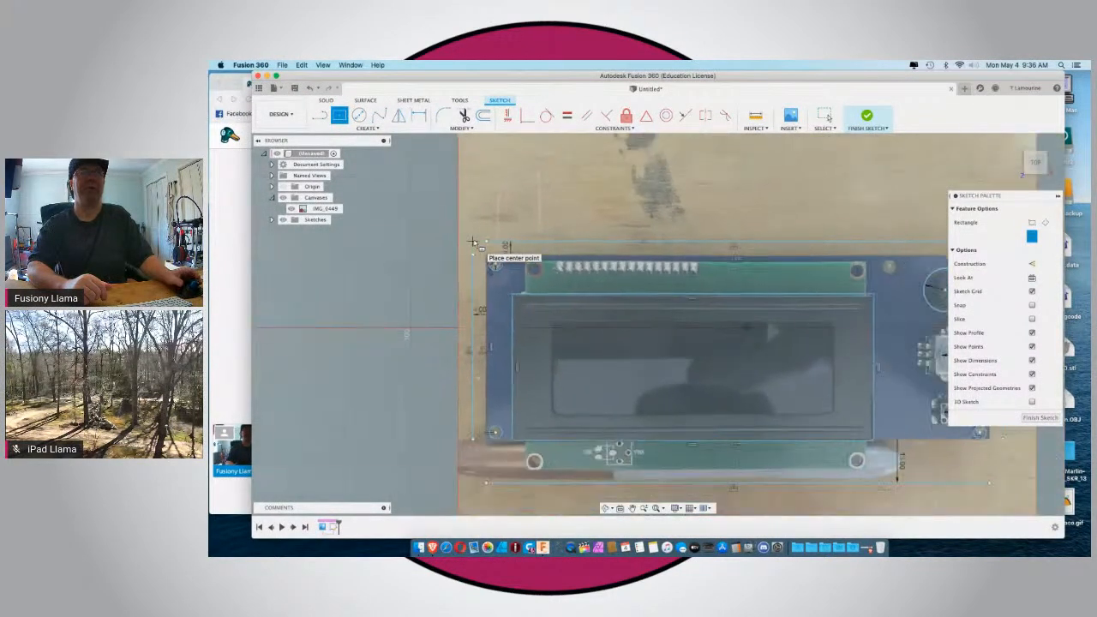
key("Escape")
Convert the four offset lines around the board outline to construction lines.
left_click(473, 242)
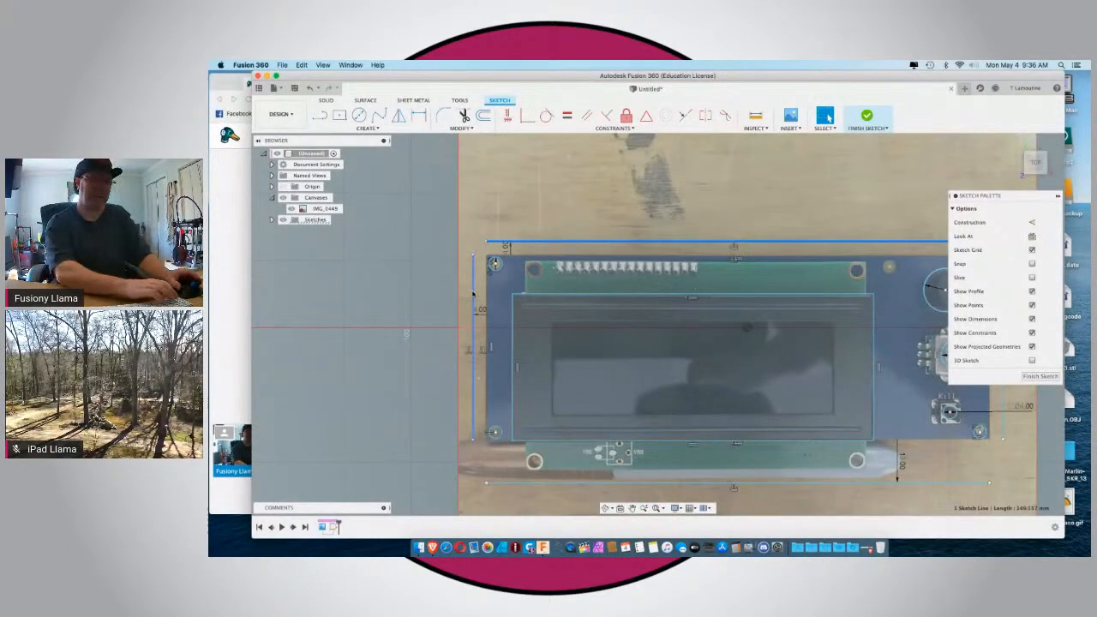
left_click(607, 484, "shift")
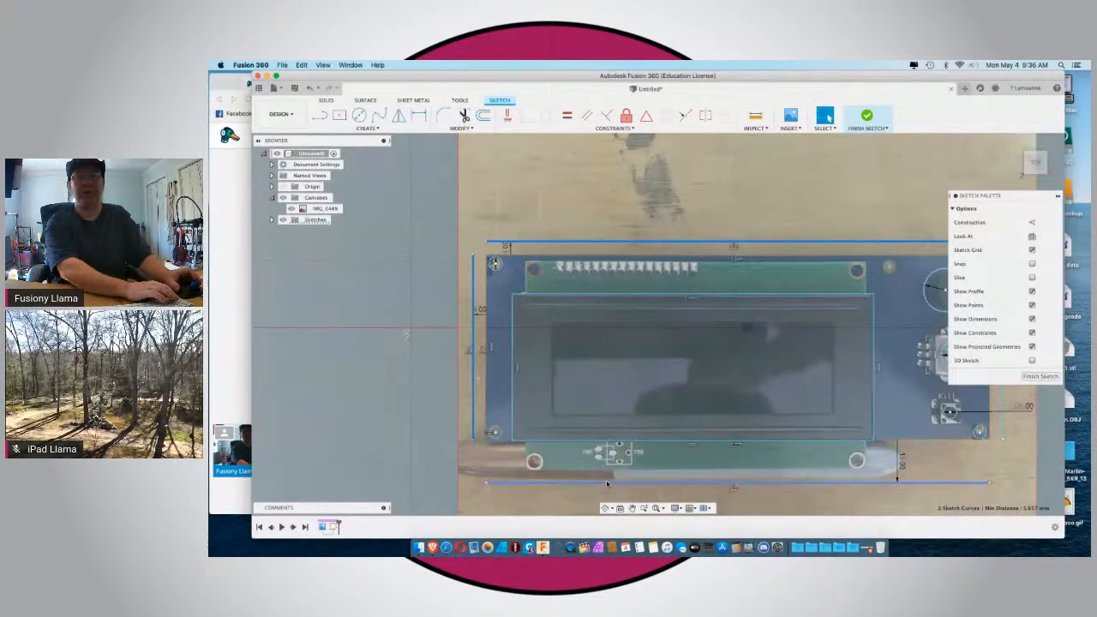
scroll(607, 485, "down", 3)
left_click(902, 405, "shift")
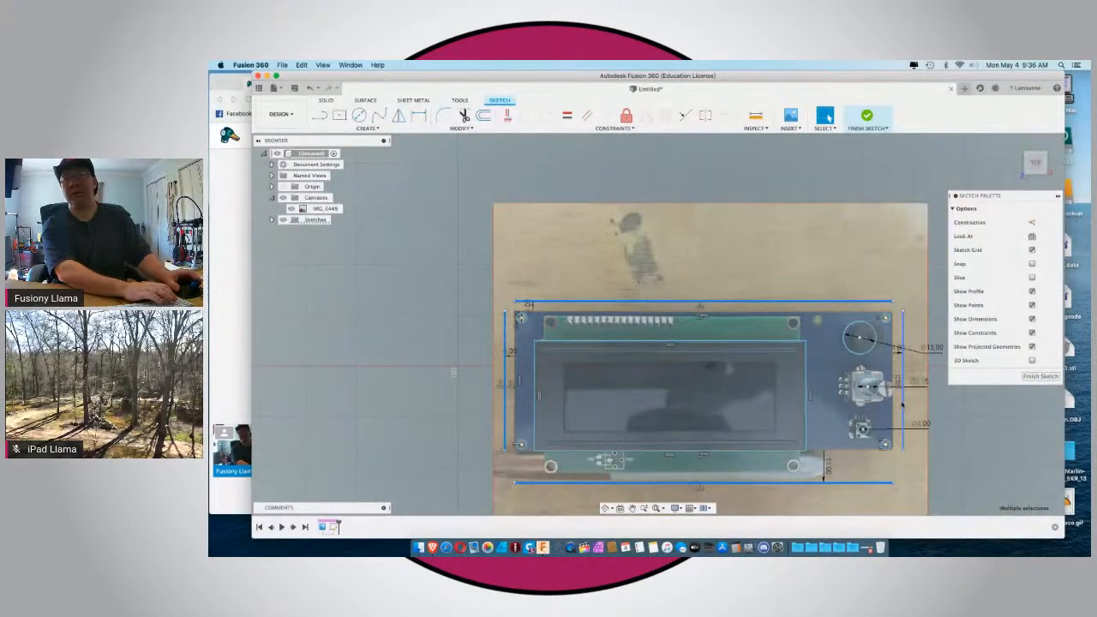
left_click(1033, 222)
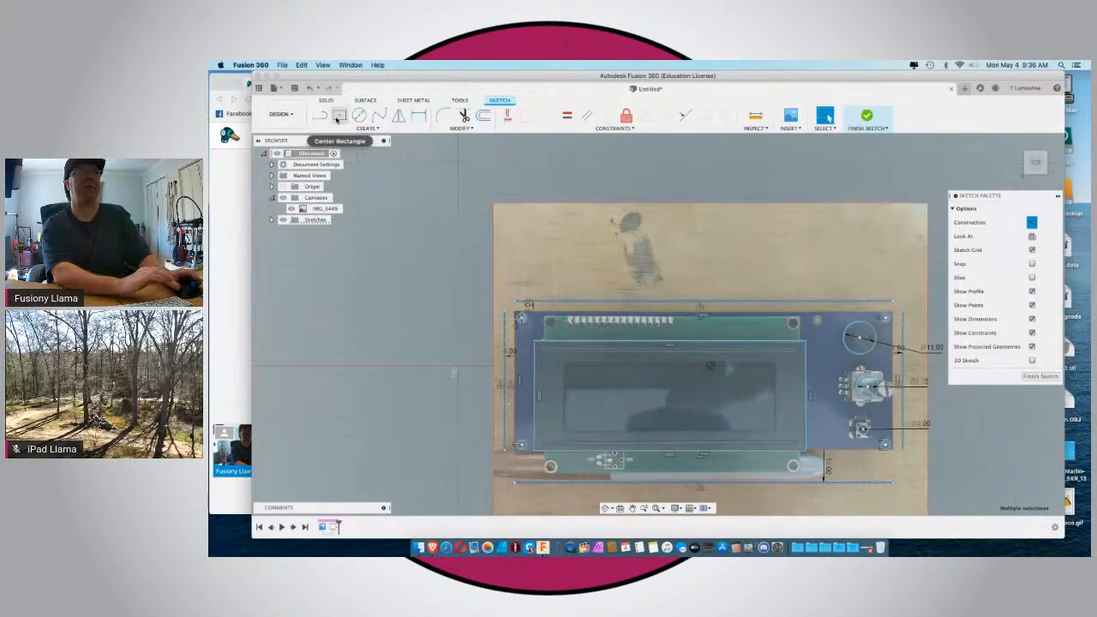
Sketch a two-point rectangle about 157 mm by 72 mm from the upper-left to the lower-right intersection of the offset construction lines.
left_click(340, 115)
scroll(502, 303, "up", 5)
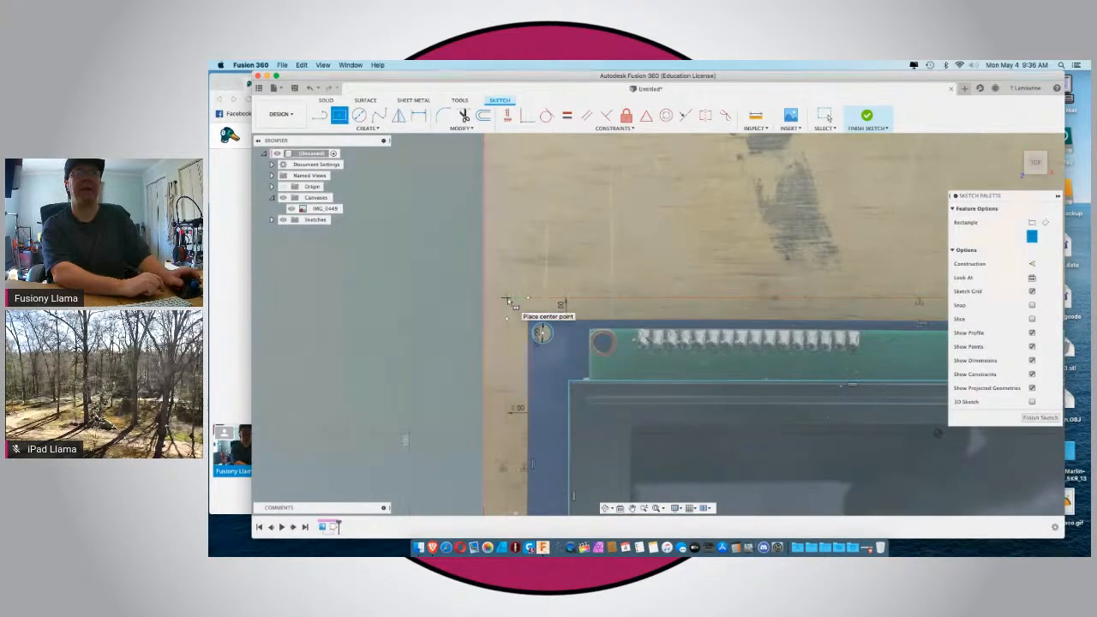
scroll(508, 303, "down", 5)
left_click(511, 302)
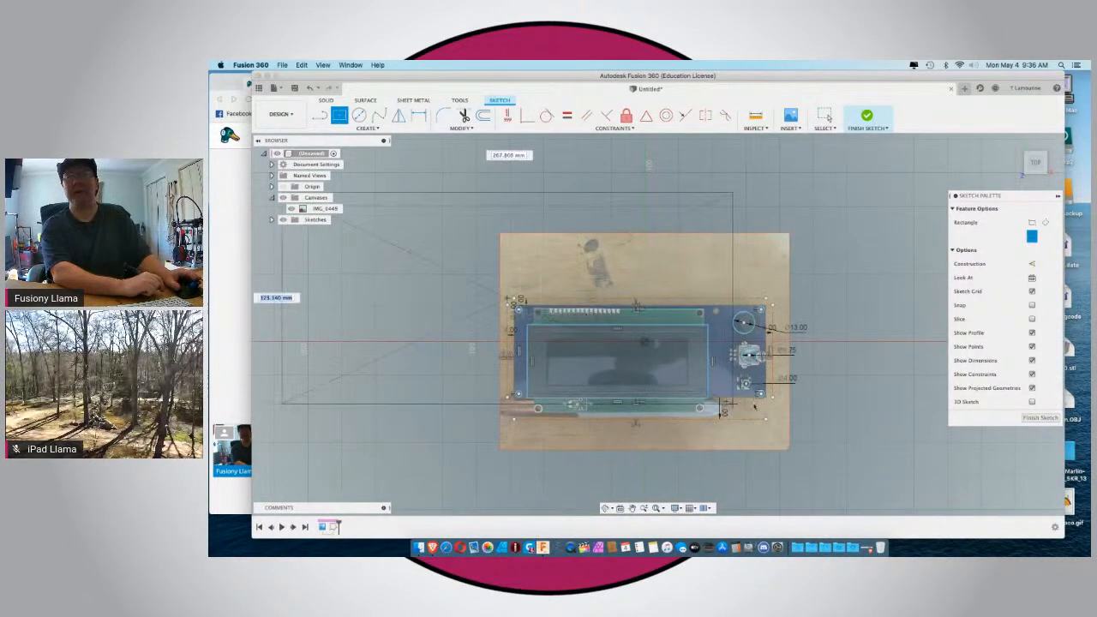
left_click(1034, 226)
scroll(507, 298, "up", 5)
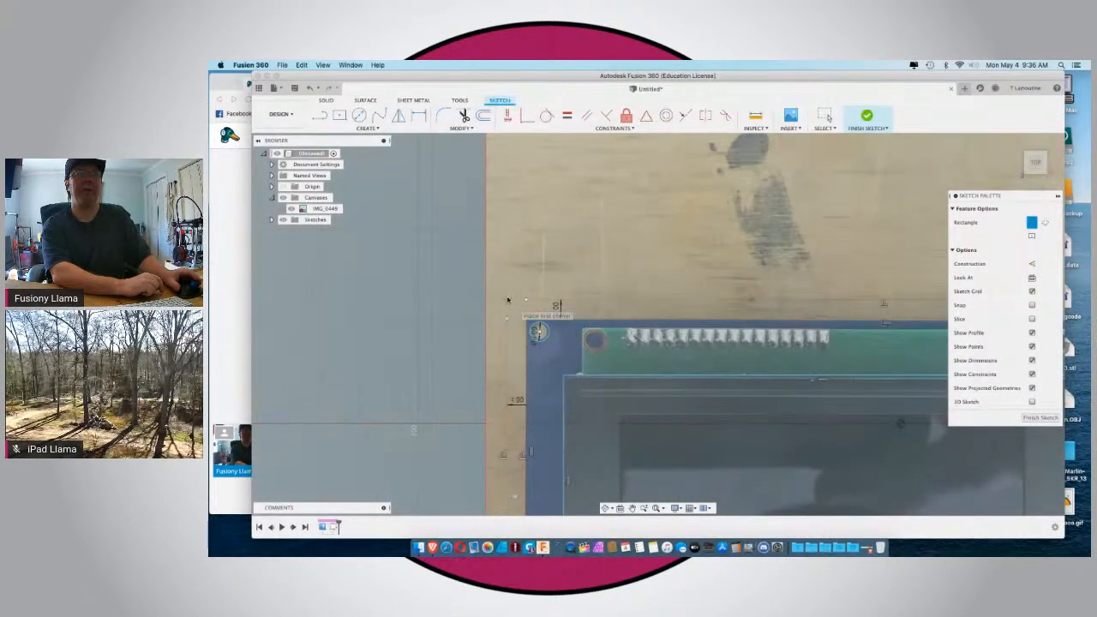
left_click(510, 302)
scroll(511, 302, "down", 5)
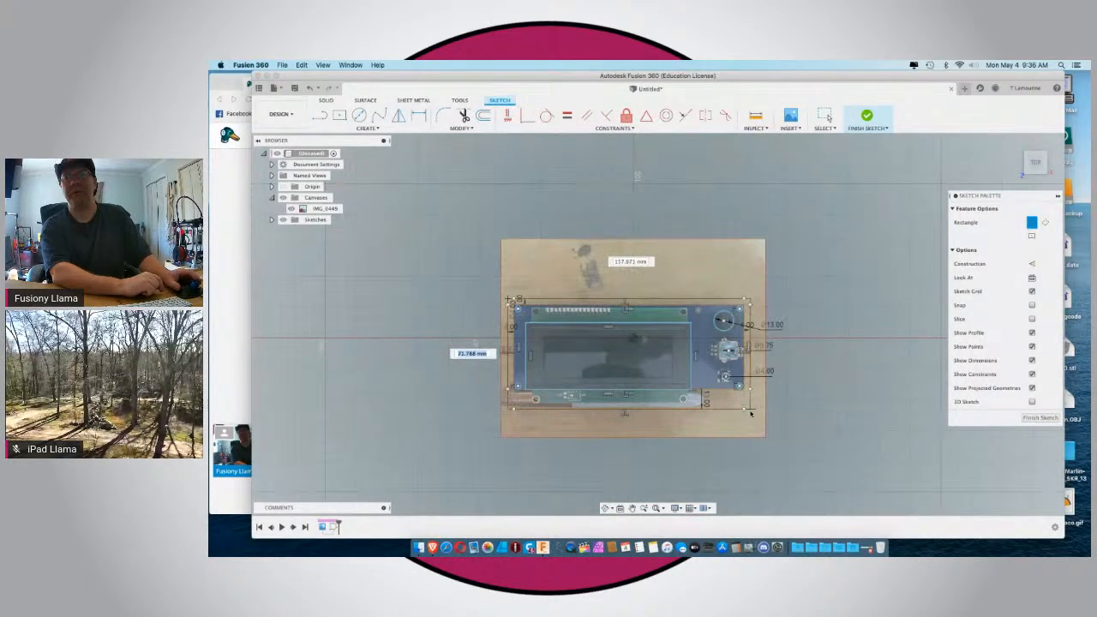
scroll(750, 413, "up", 6)
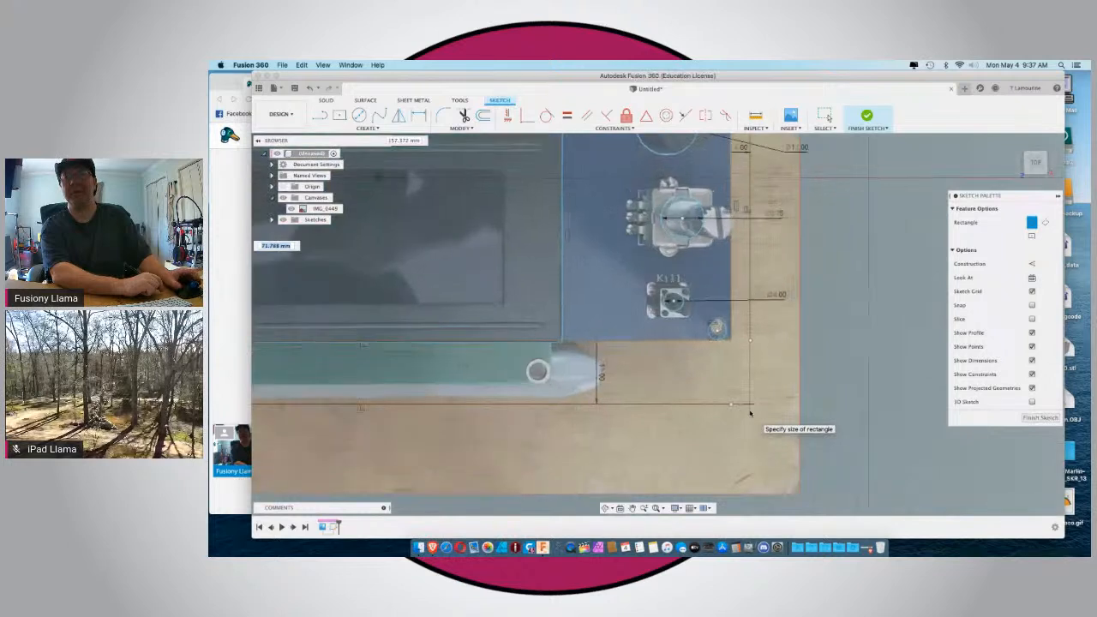
left_click(735, 400)
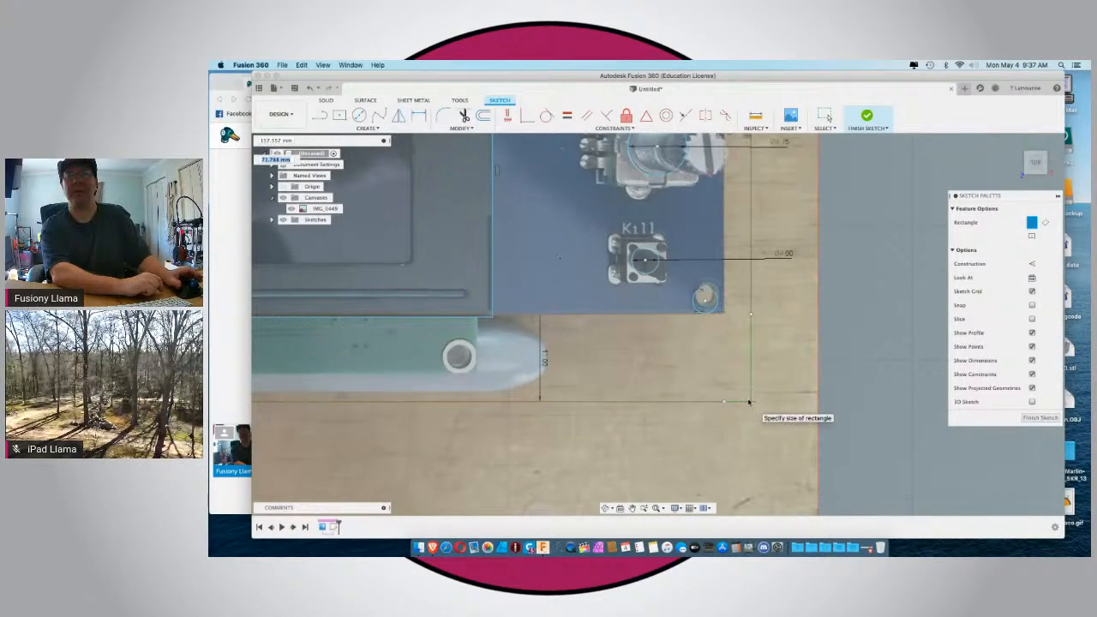
left_click(749, 401)
scroll(750, 402, "down", 3)
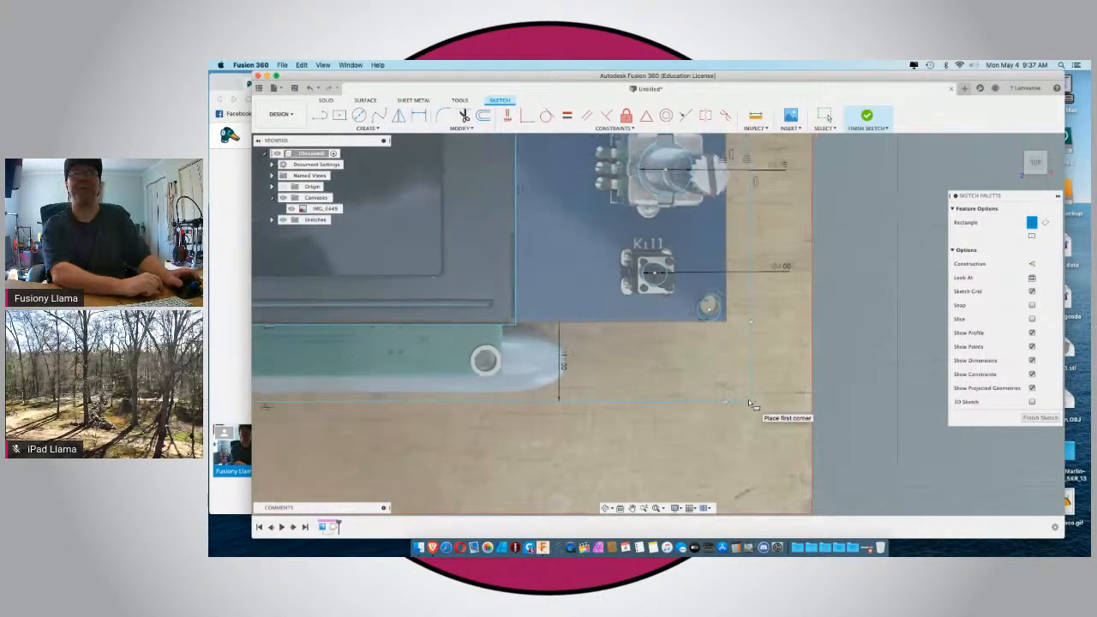
scroll(750, 403, "down", 2)
scroll(751, 403, "down", 2)
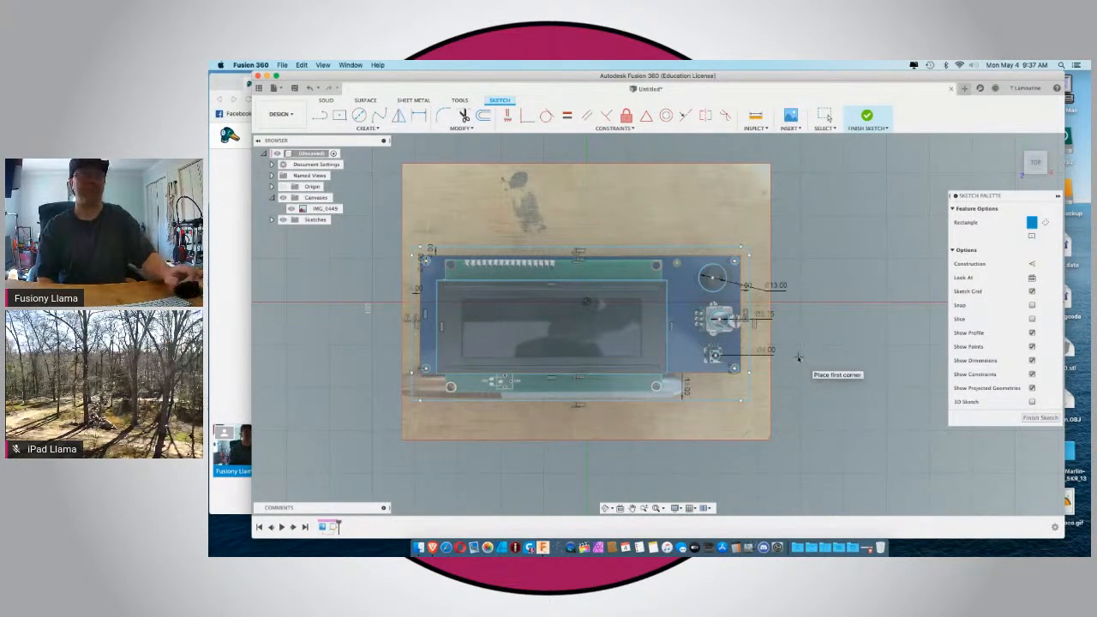
key("Escape")
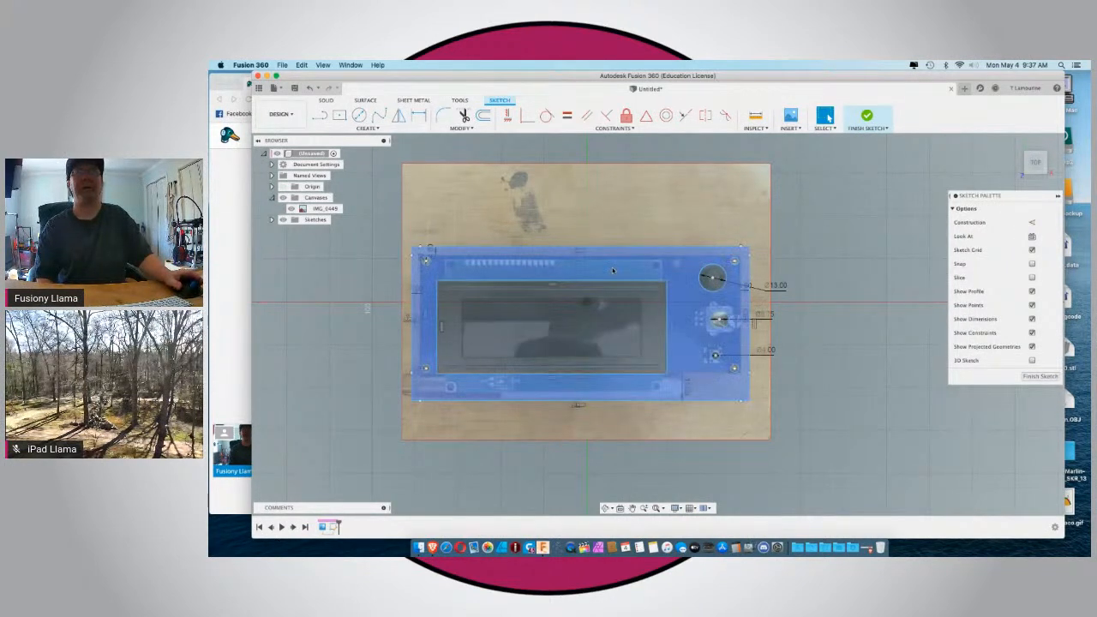
Extrude the outer frame profile around the screen opening and holes by 2 mm as a new body.
left_click(612, 271)
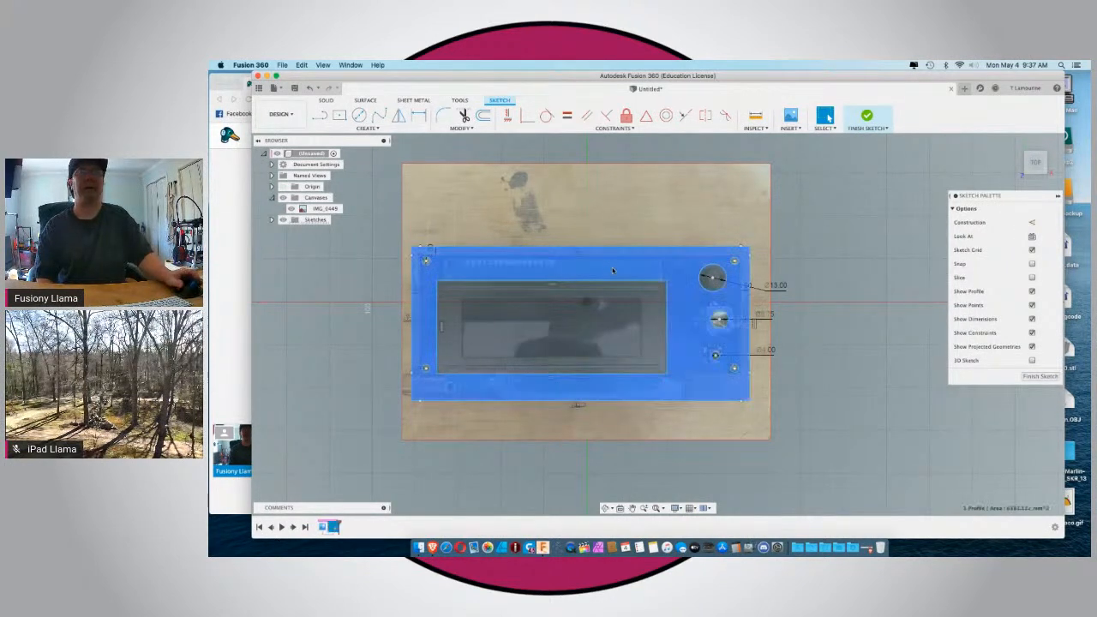
left_click(326, 100)
left_click(339, 115)
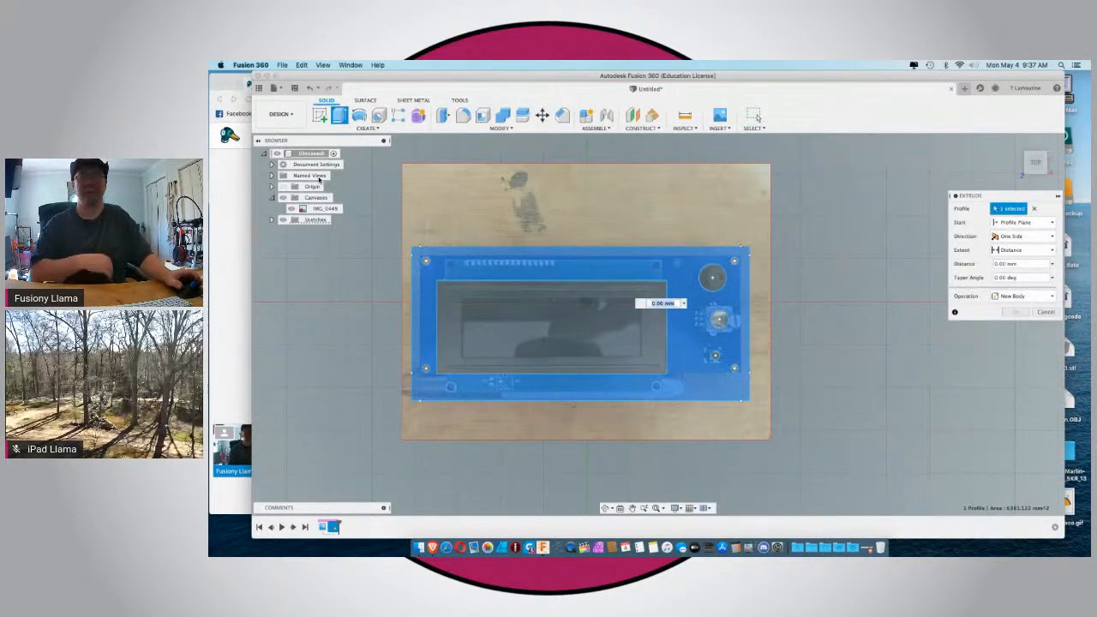
type("2")
key("Return")
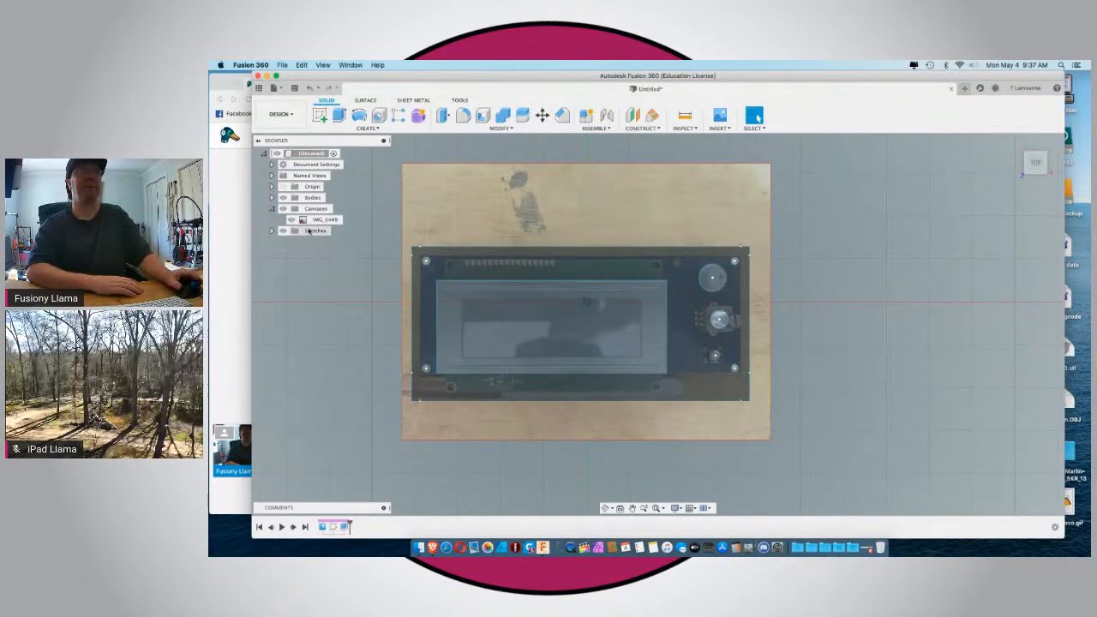
Hide the photo canvas behind the extruded plate.
left_click(291, 219)
mouse_move(363, 306)
middle_mouse_down("shift")
mouse_move(338, 318)
mouse_move(386, 318)
mouse_move(372, 288)
mouse_move(388, 271)
mouse_move(391, 306)
mouse_move(405, 304)
mouse_move(372, 303)
middle_mouse_up("shift")
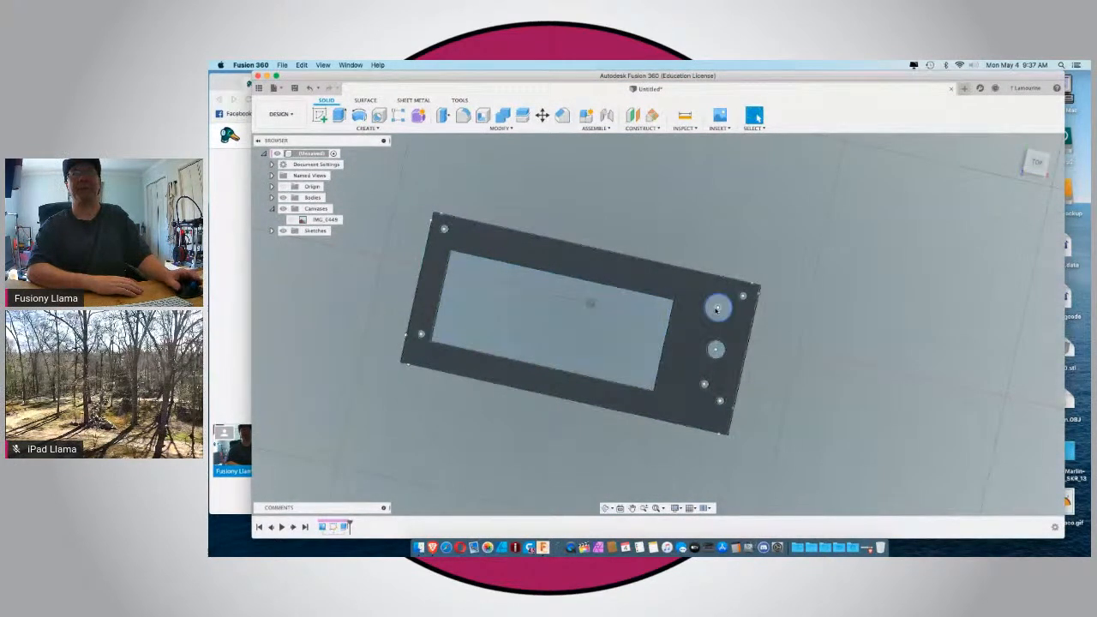
left_click(718, 310)
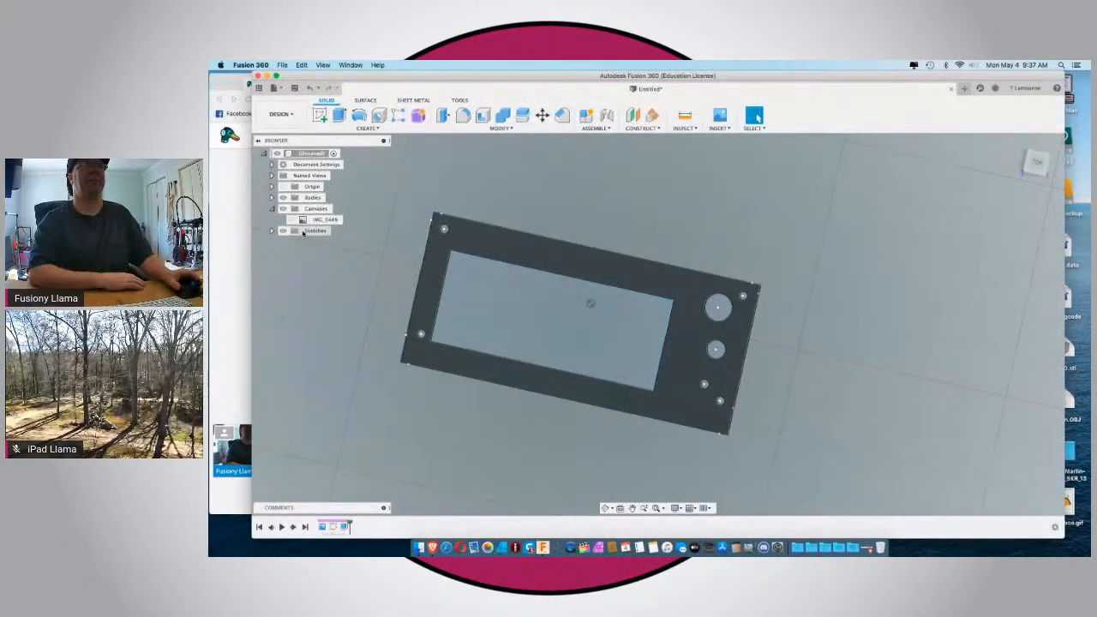
Rename the plate's sketch to "Face Sketch".
left_click(271, 232)
left_click(317, 242)
right_click(323, 243)
left_click(317, 242)
double_click(315, 241)
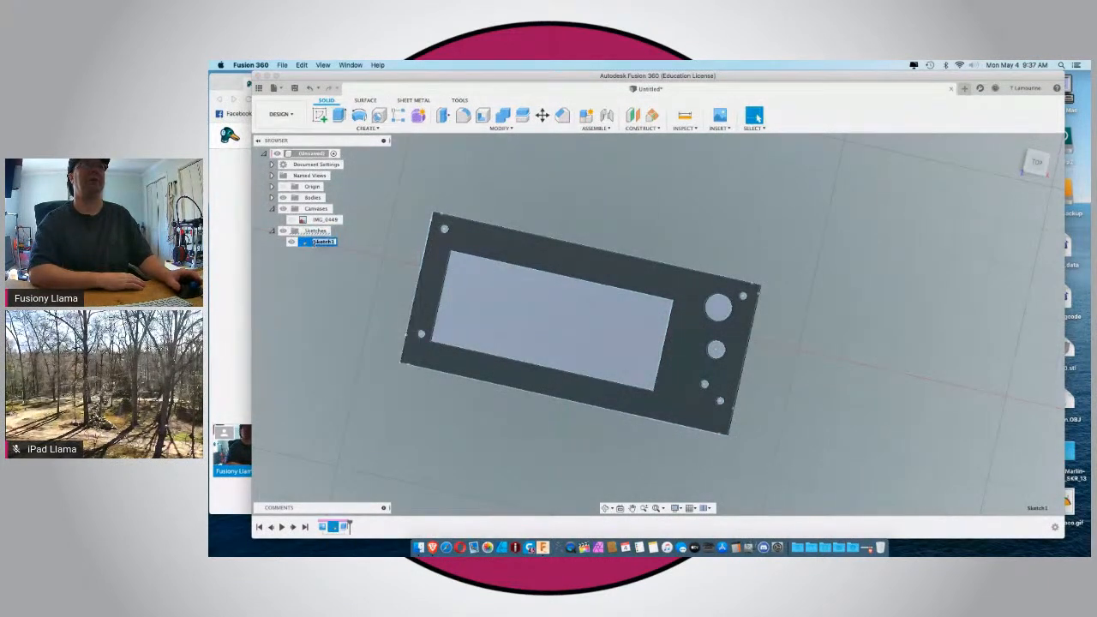
key("BackSpace")
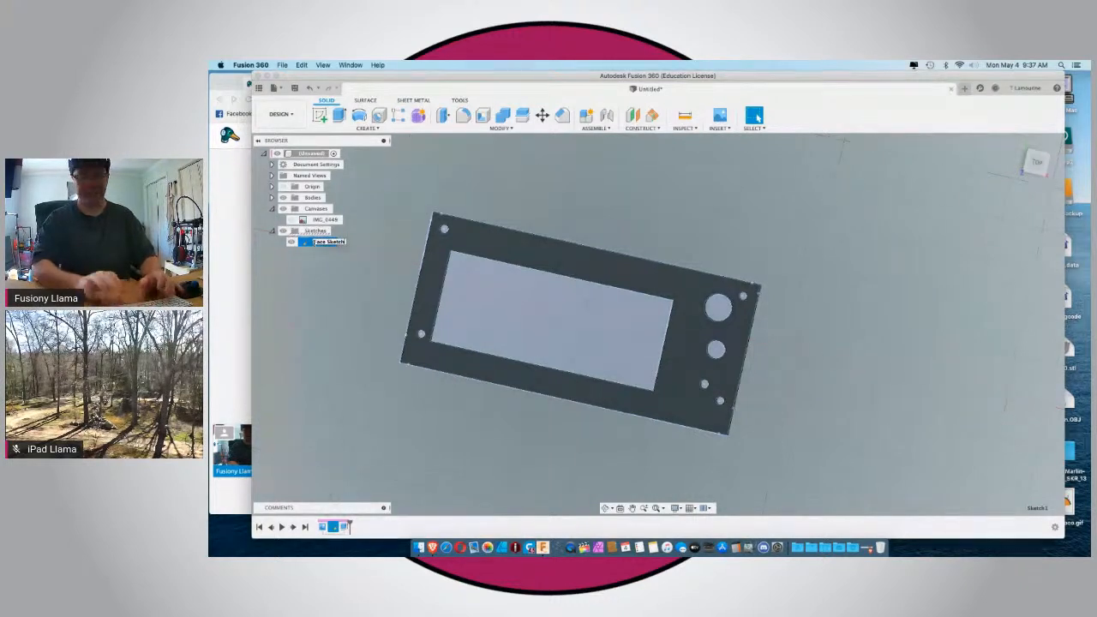
type("Face Sketch")
key("Return")
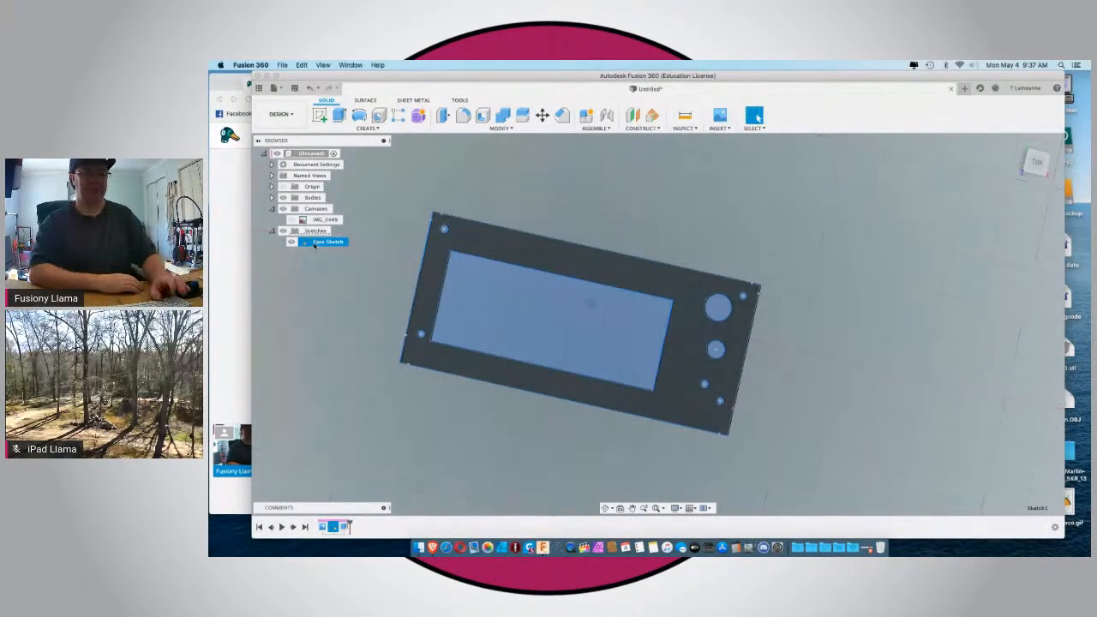
Save the design as "LDO Screen bevel" in the All stuff location.
key("super+s")
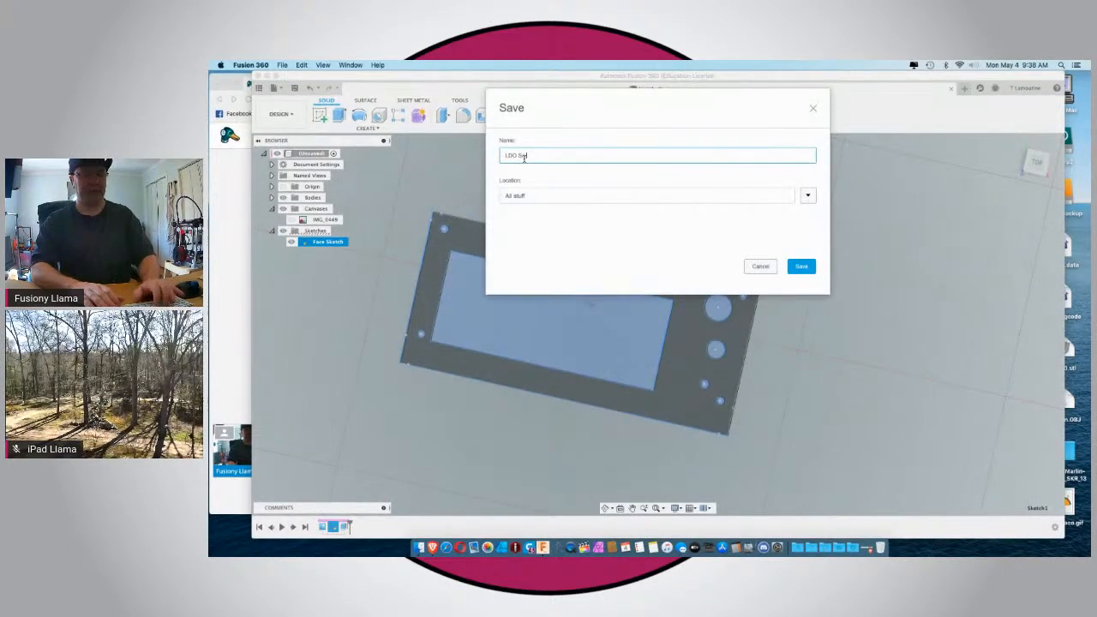
type("vel")
key("Return")
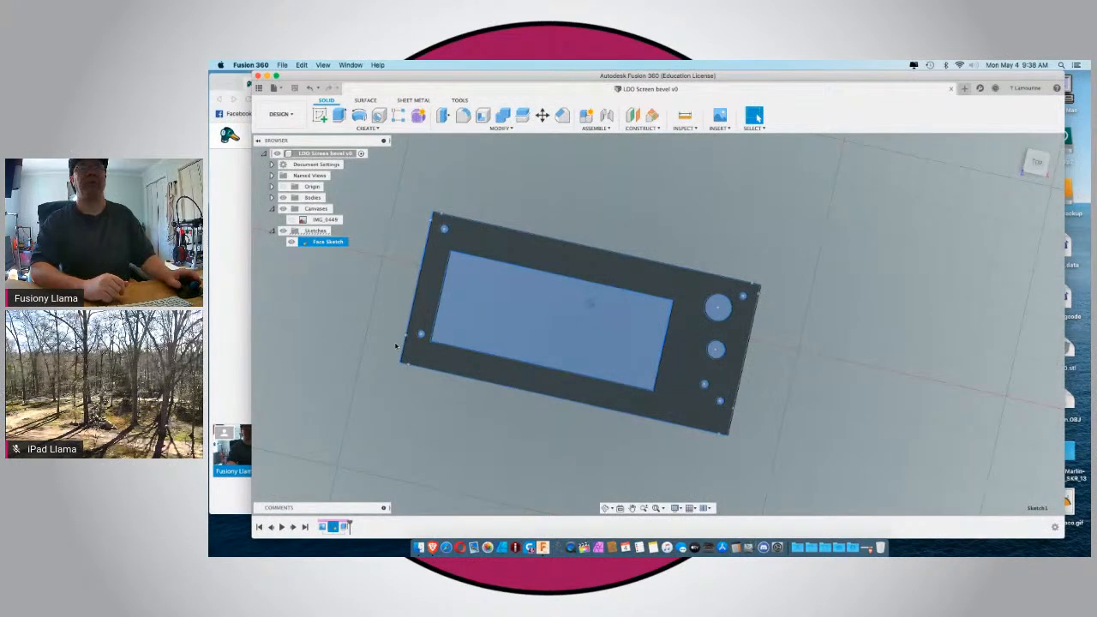
Reopen Face Sketch for editing and dimension the 13 mm circle's center from the frame's upper and right outer edges, keeping its current position.
right_click(314, 242)
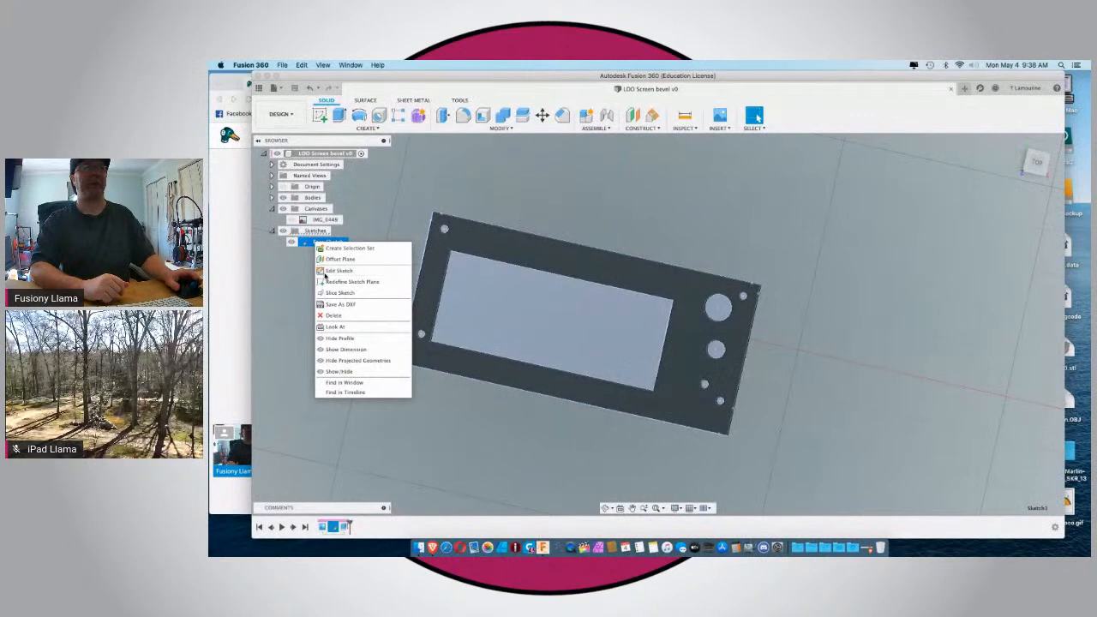
left_click(336, 270)
scroll(742, 307, "up", 5)
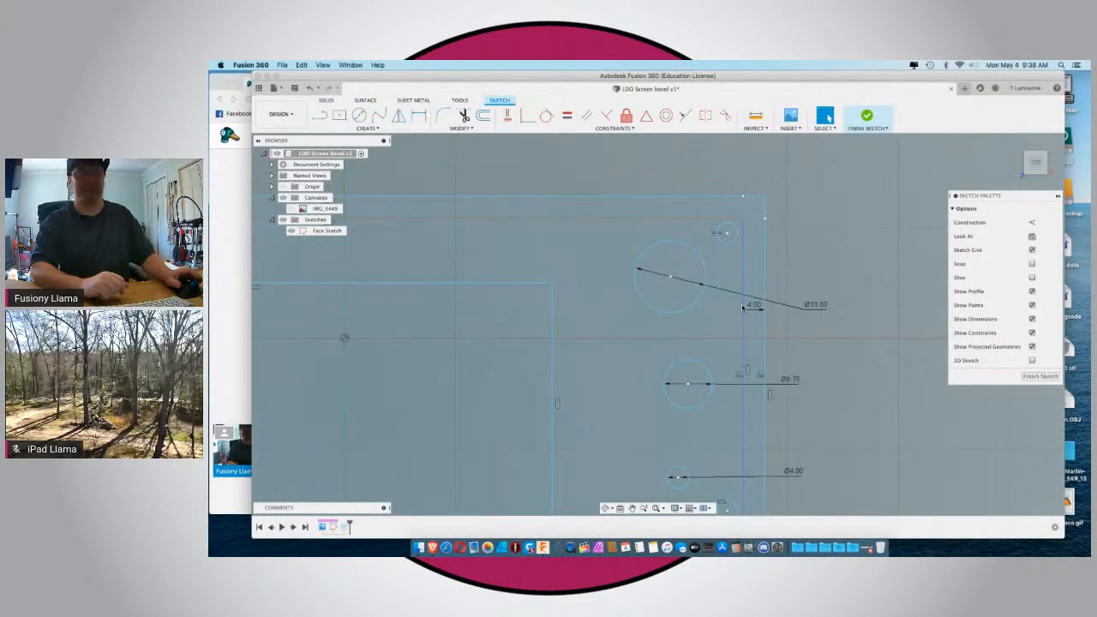
key("d")
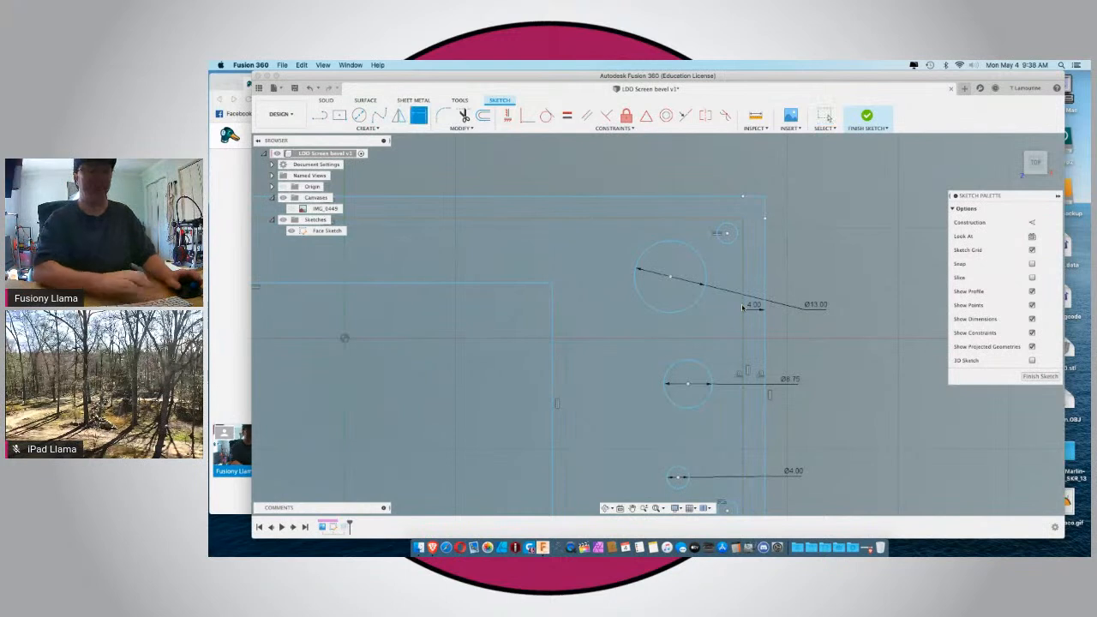
left_click(670, 278)
left_click(663, 199)
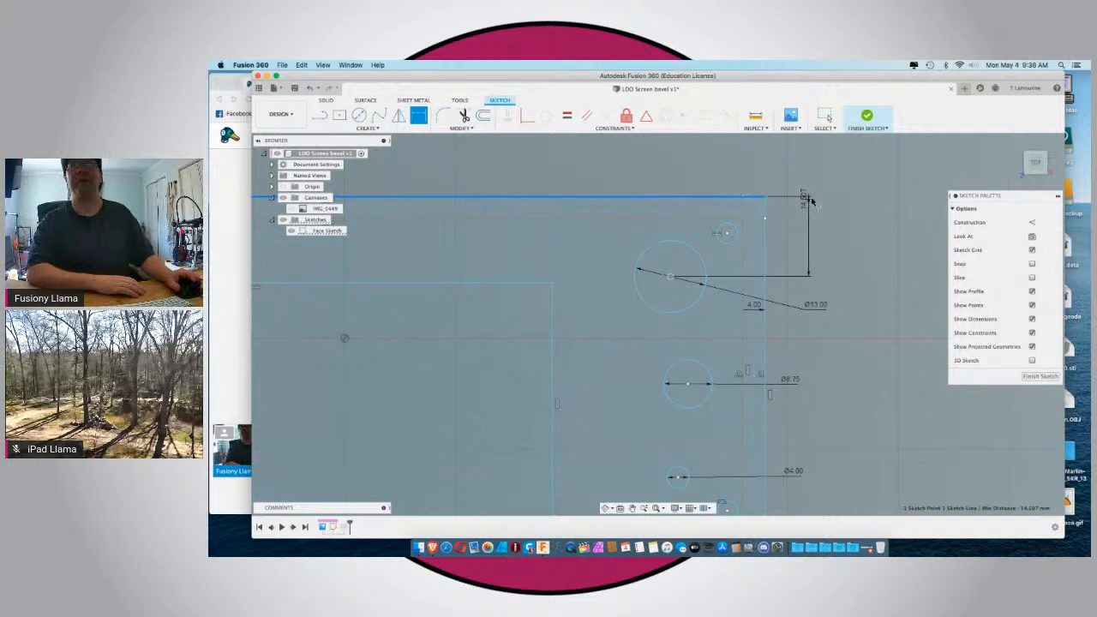
left_click(824, 198)
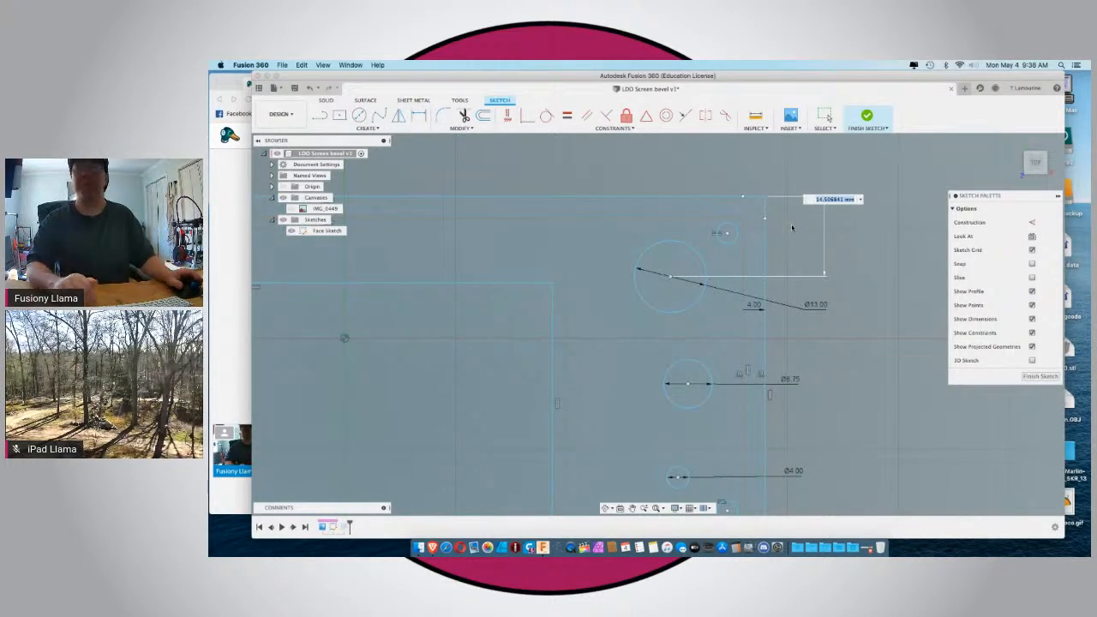
key("Return")
left_click(671, 277)
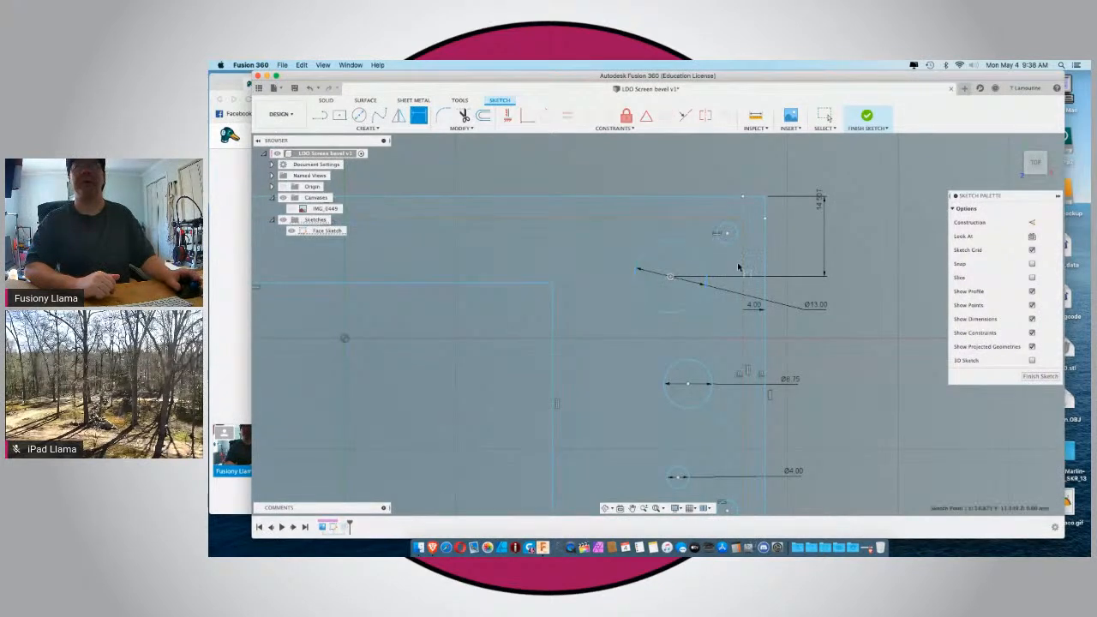
left_click(765, 263)
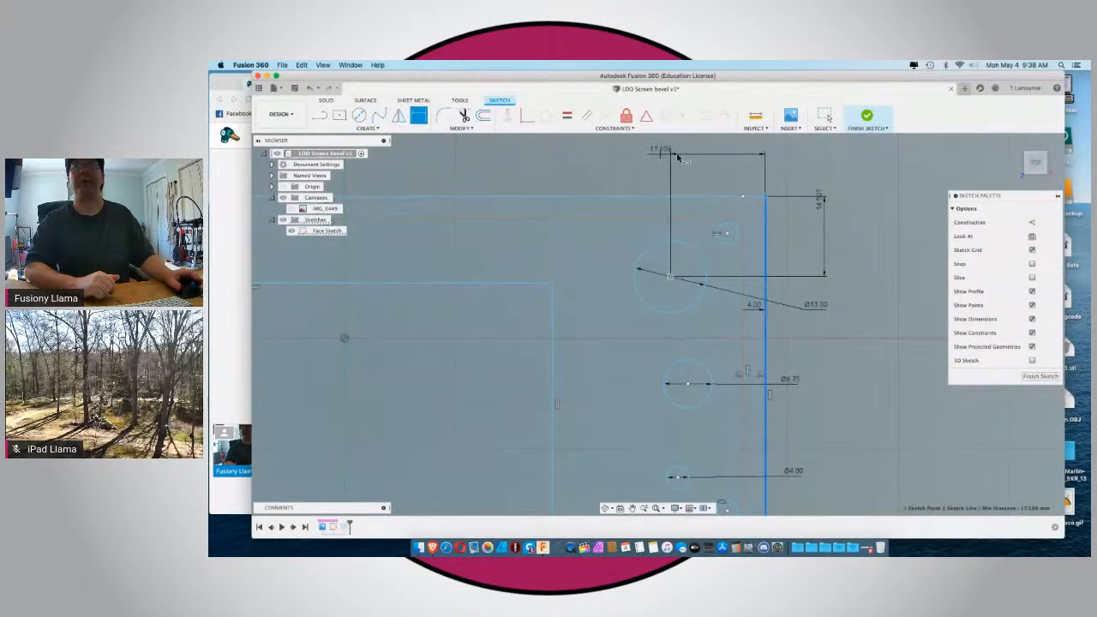
left_click(675, 156)
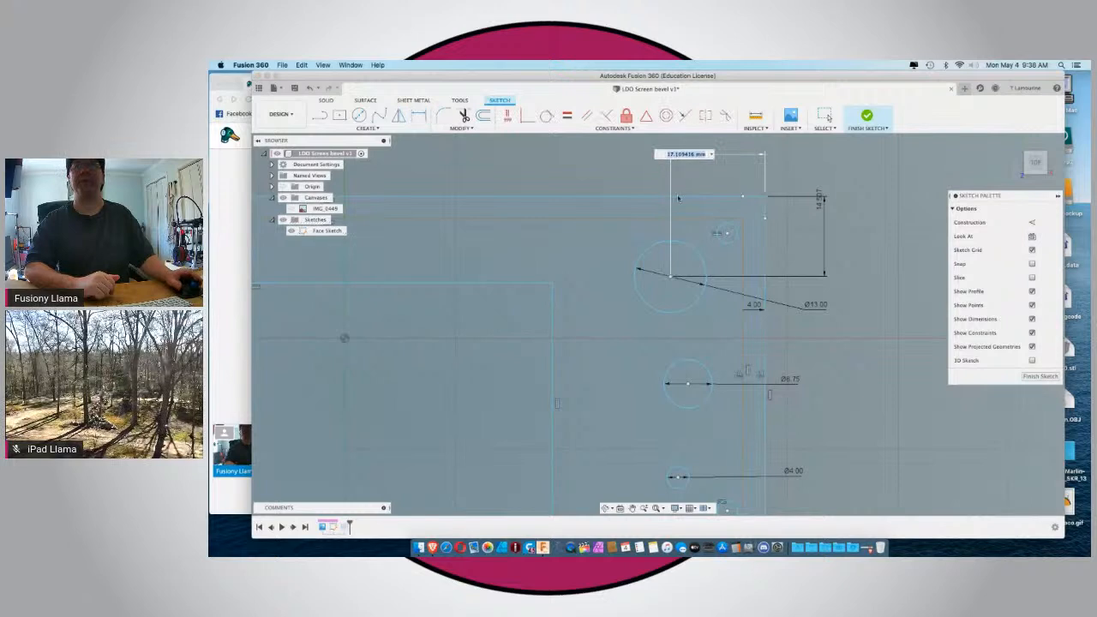
key("Return")
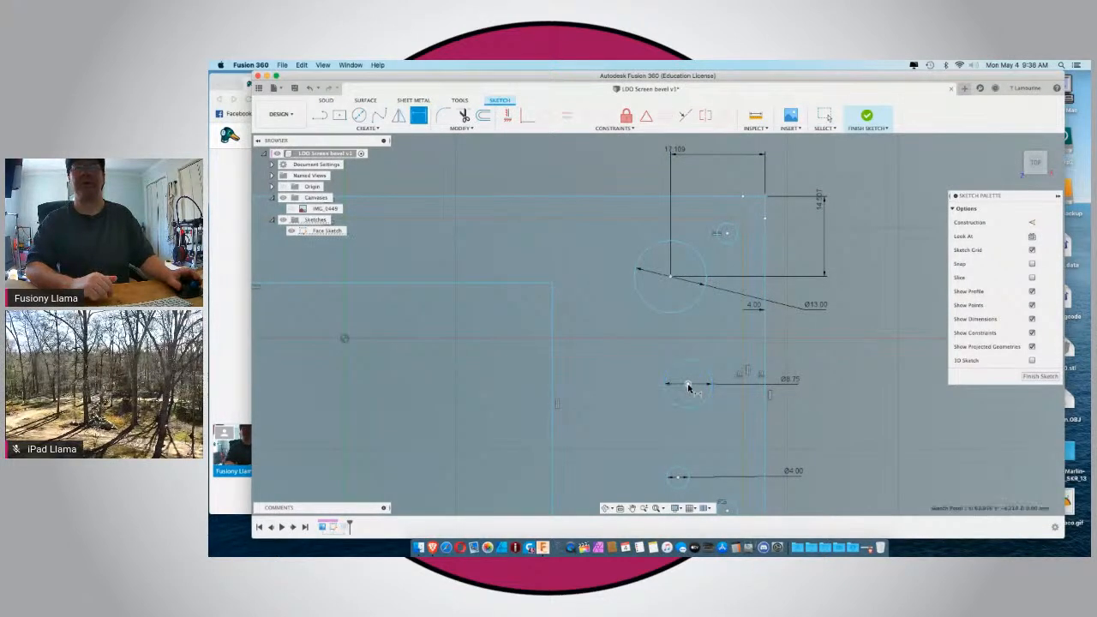
Dimension the 8.75 mm circle's center from the frame's right and upper outer edges, keeping its current position.
left_click(765, 343)
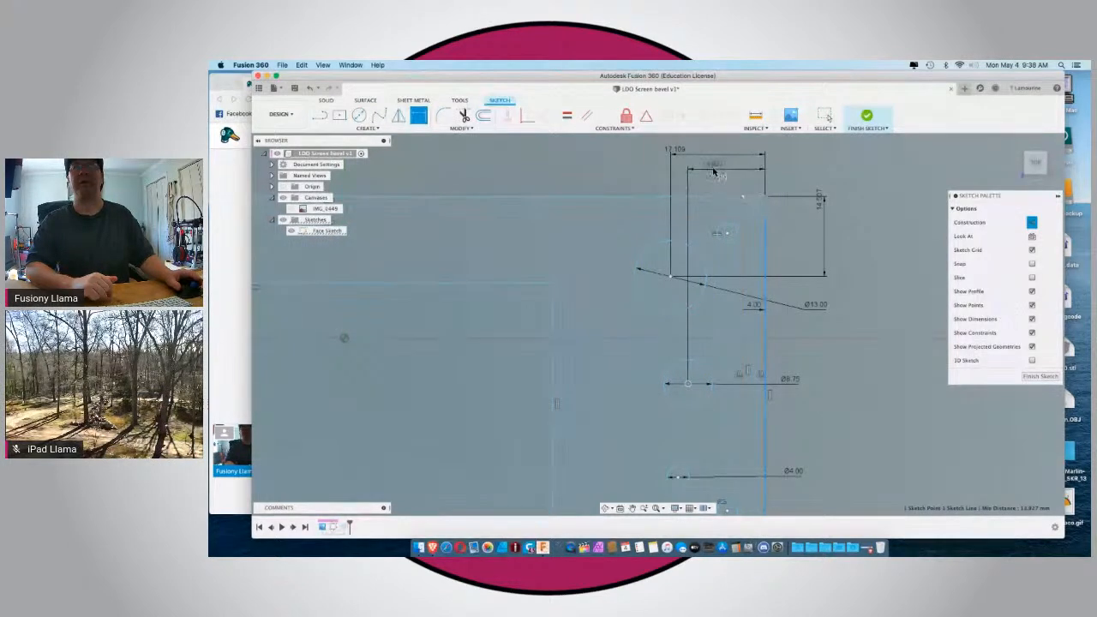
left_click(714, 169)
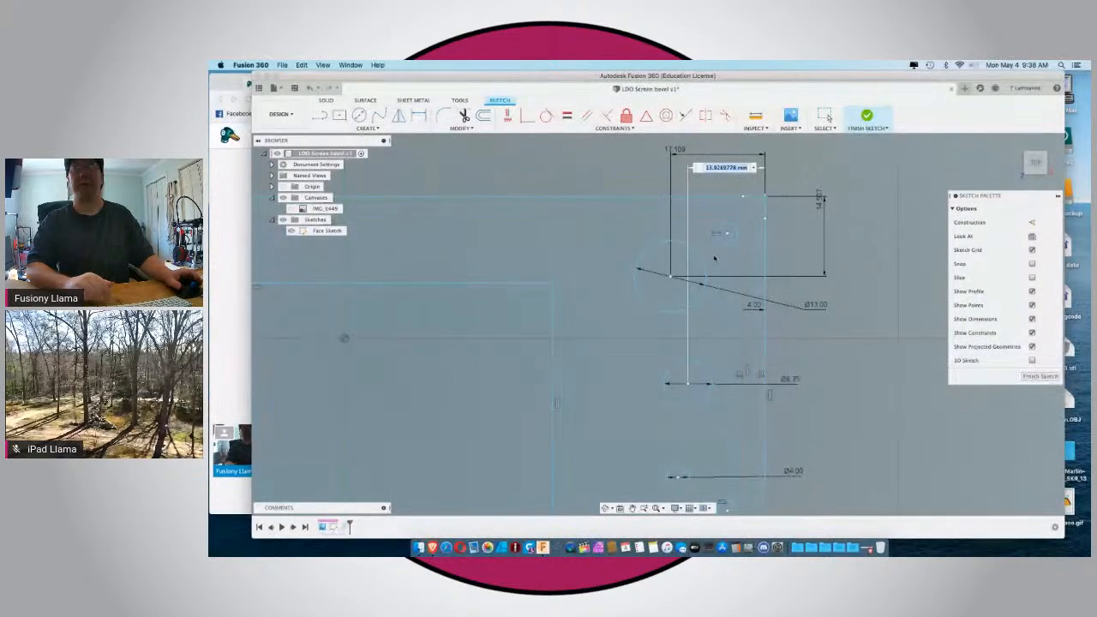
key("Return")
key("r")
left_click(689, 384)
left_click(689, 385)
left_click(715, 198)
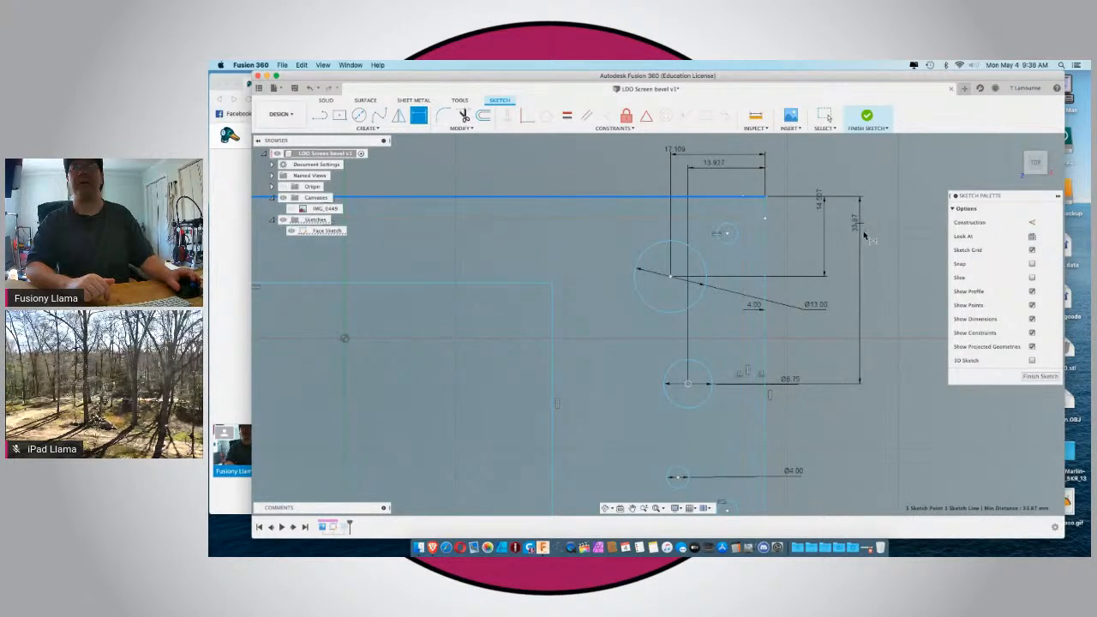
left_click(865, 243)
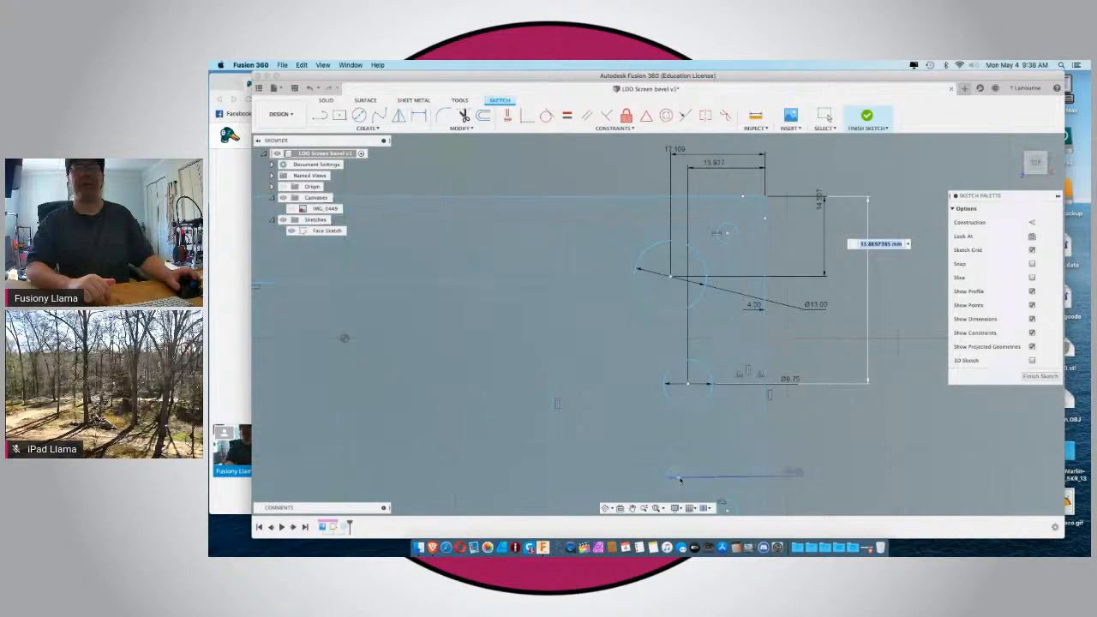
key("Return")
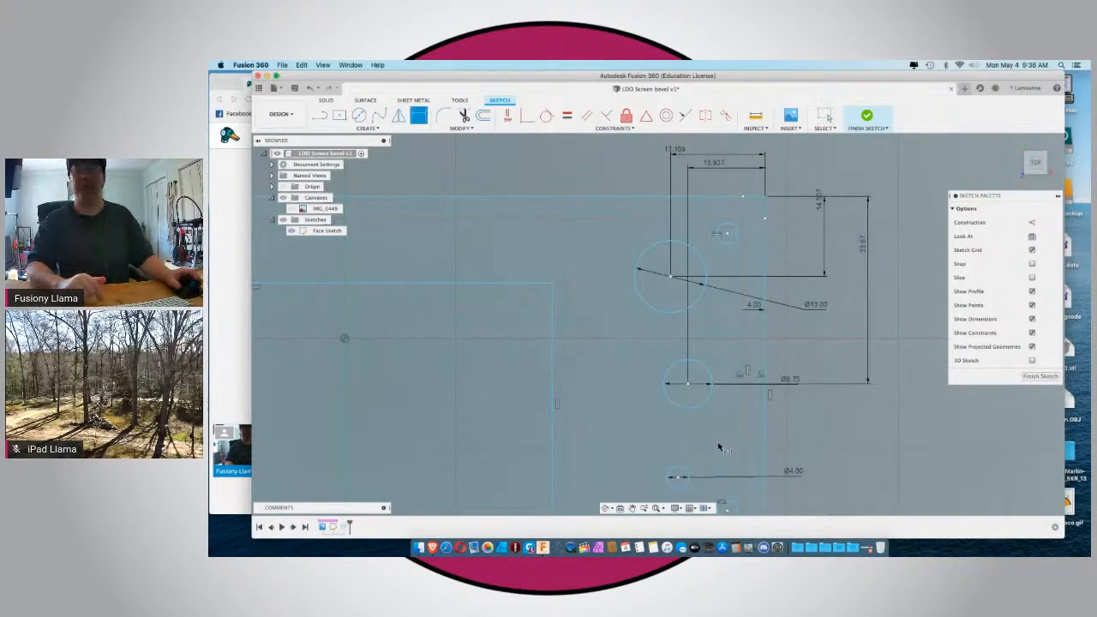
Dimension the 4 mm circle's center below them from the frame's right and upper outer edges, keeping its current position.
left_click(678, 479)
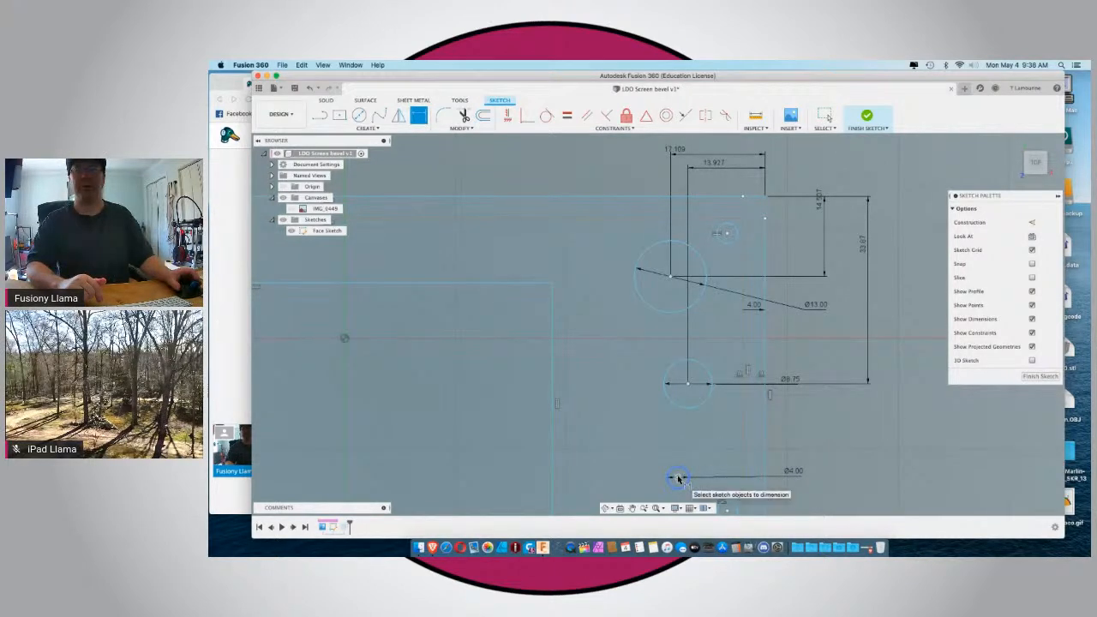
left_click(766, 469)
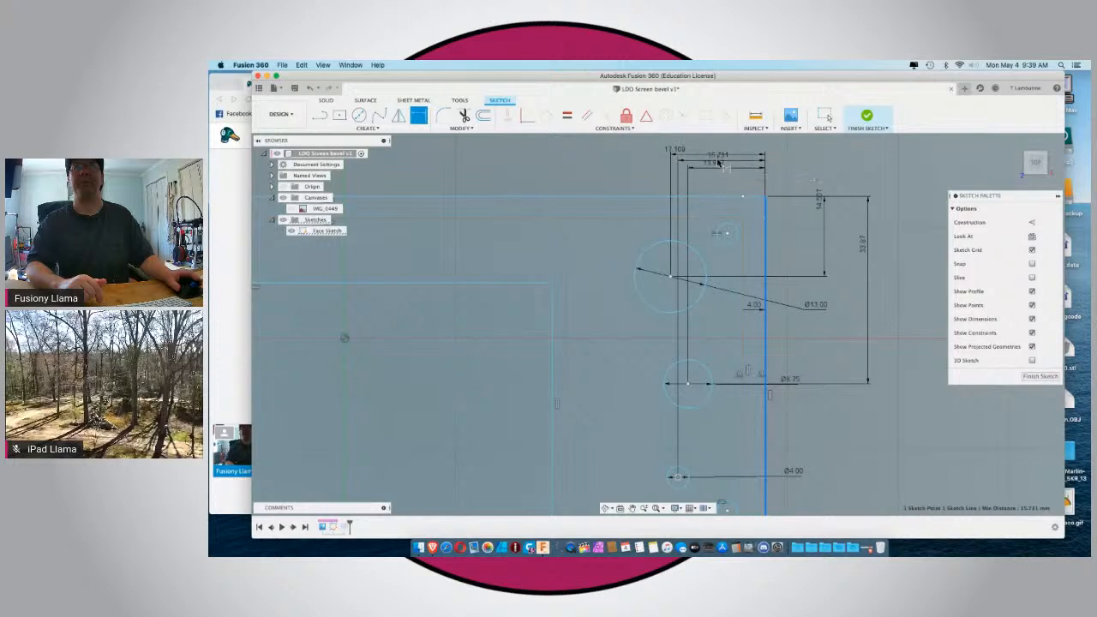
left_click(717, 160)
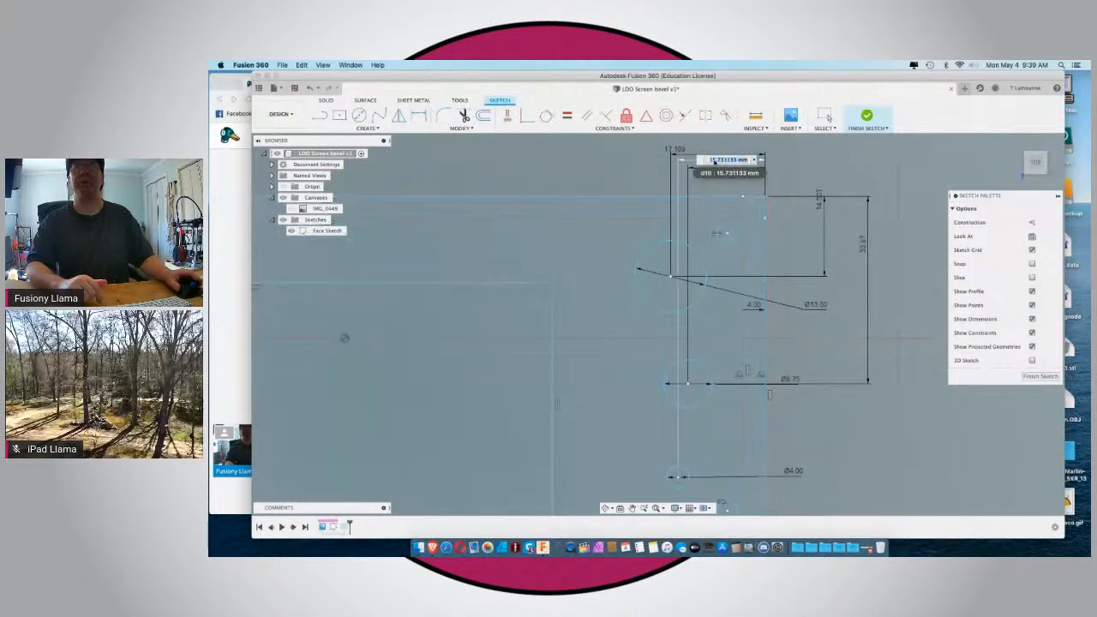
key("Return")
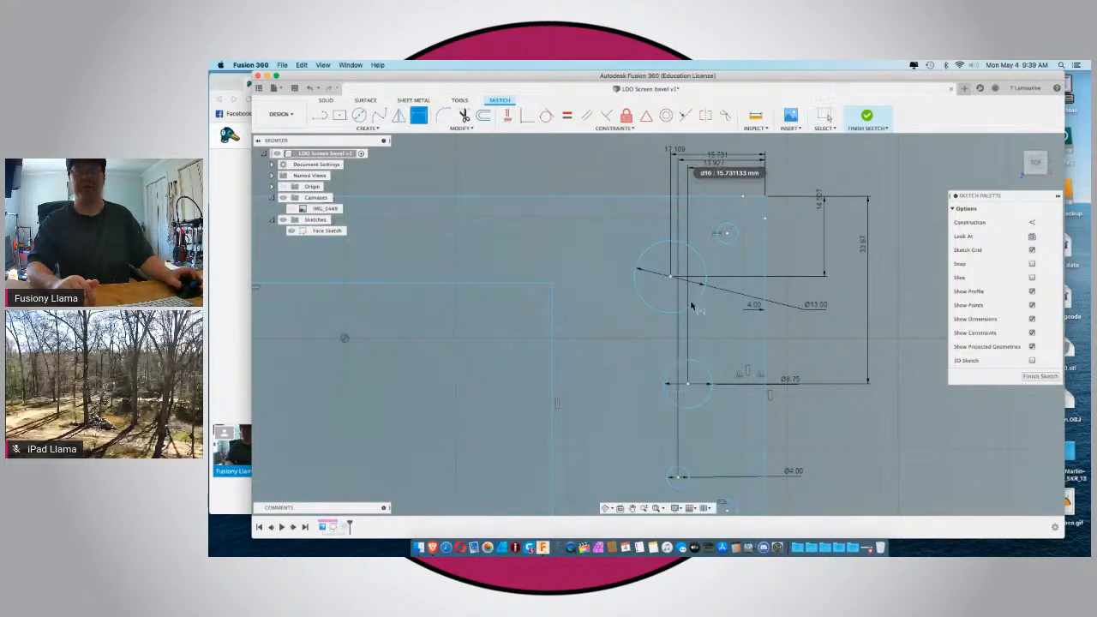
left_click(679, 478)
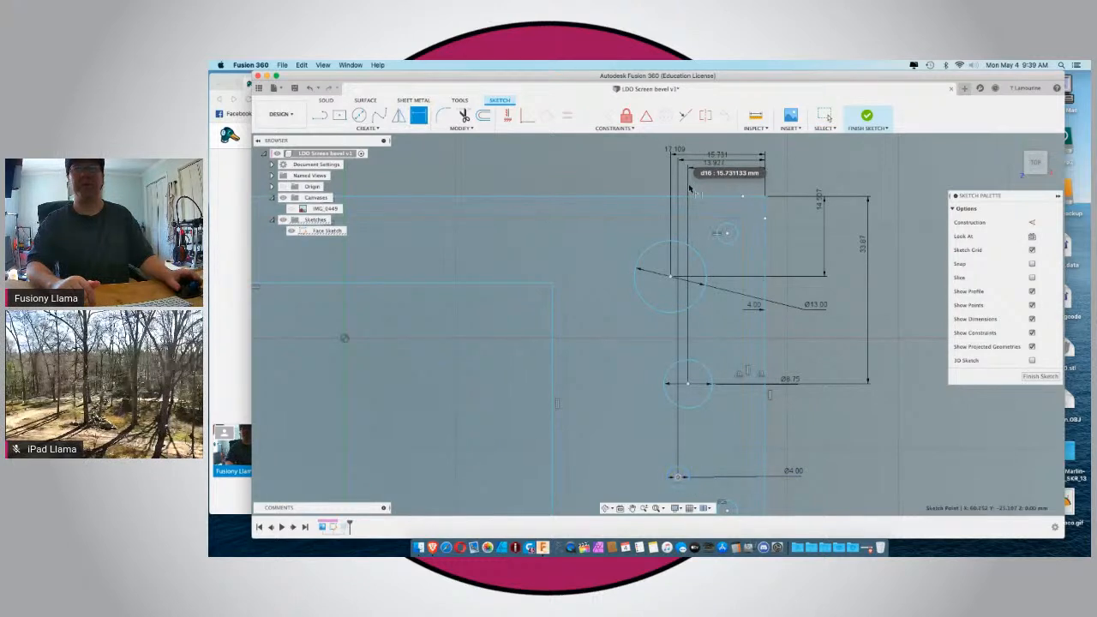
left_click(692, 196)
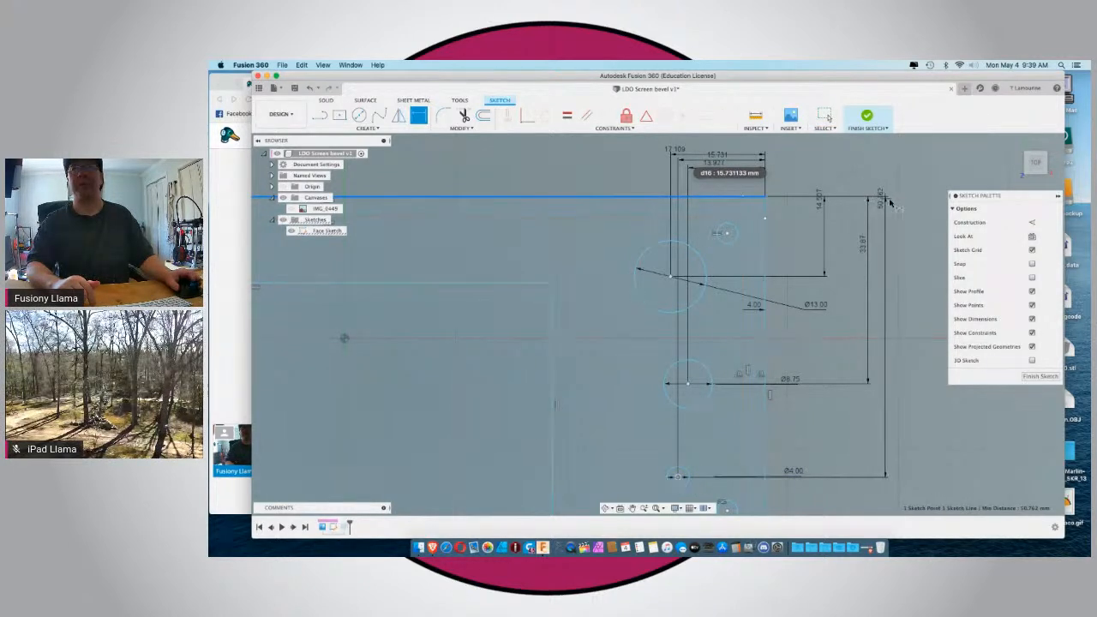
left_click(891, 387)
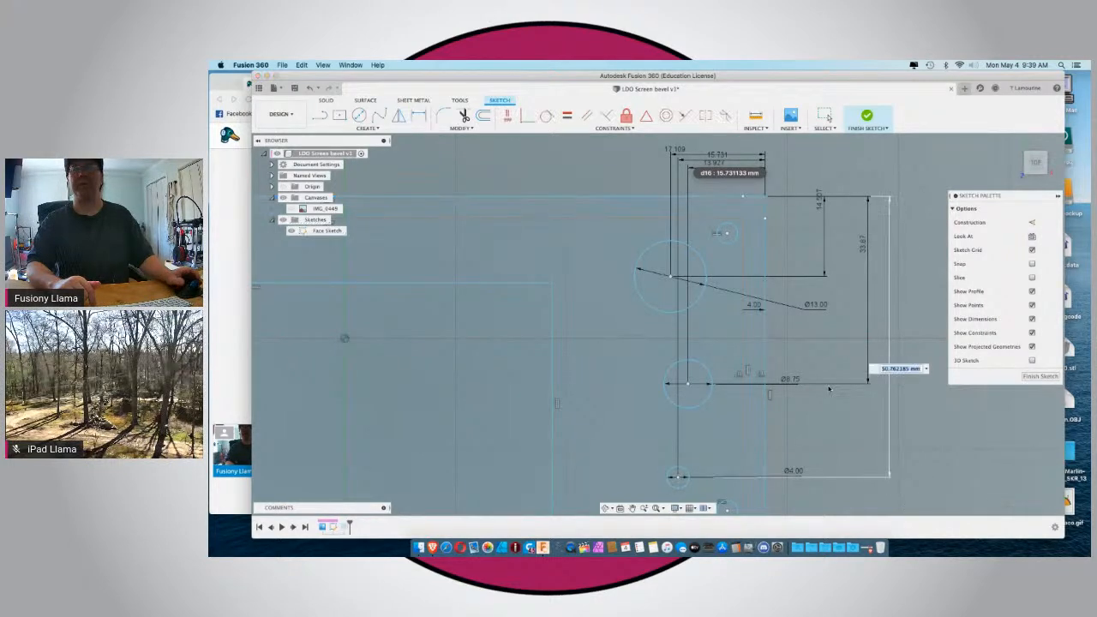
scroll(829, 389, "down", 3)
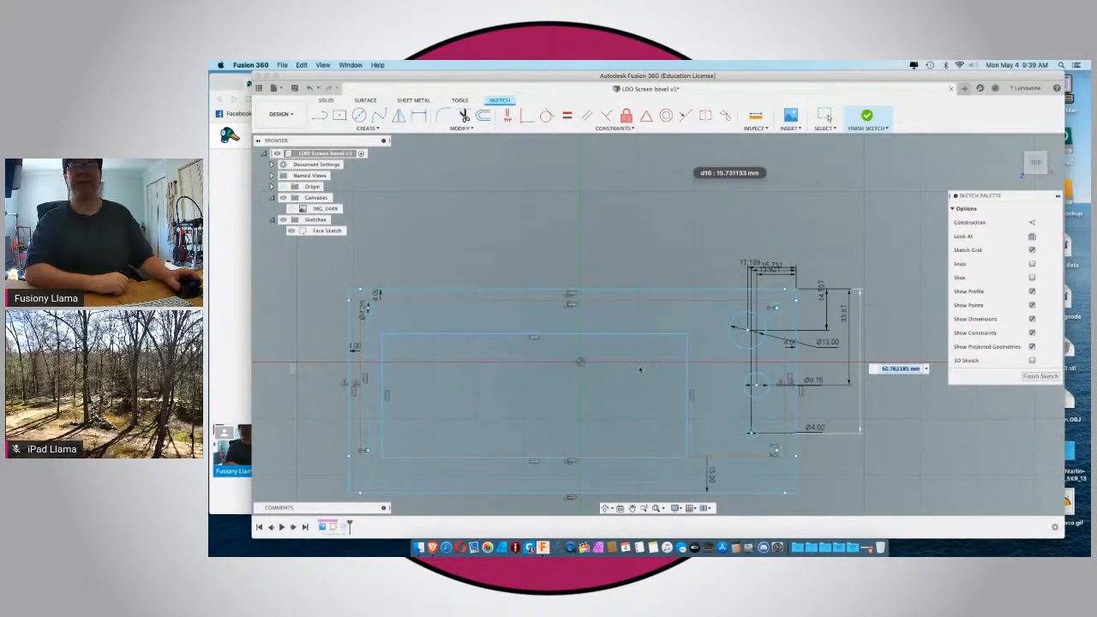
type("4")
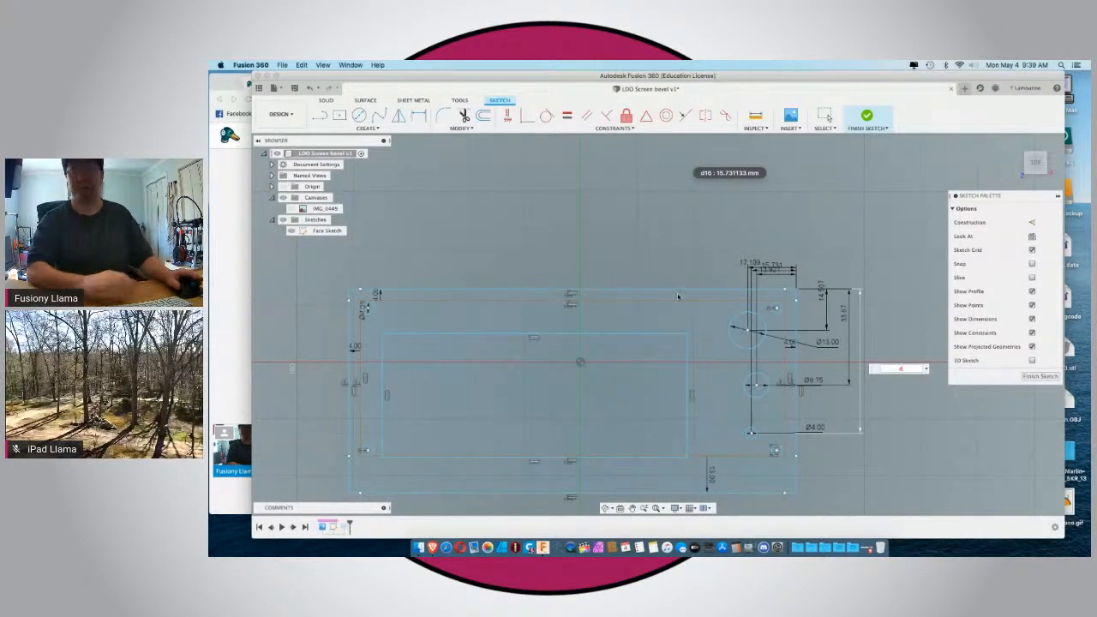
key("Escape")
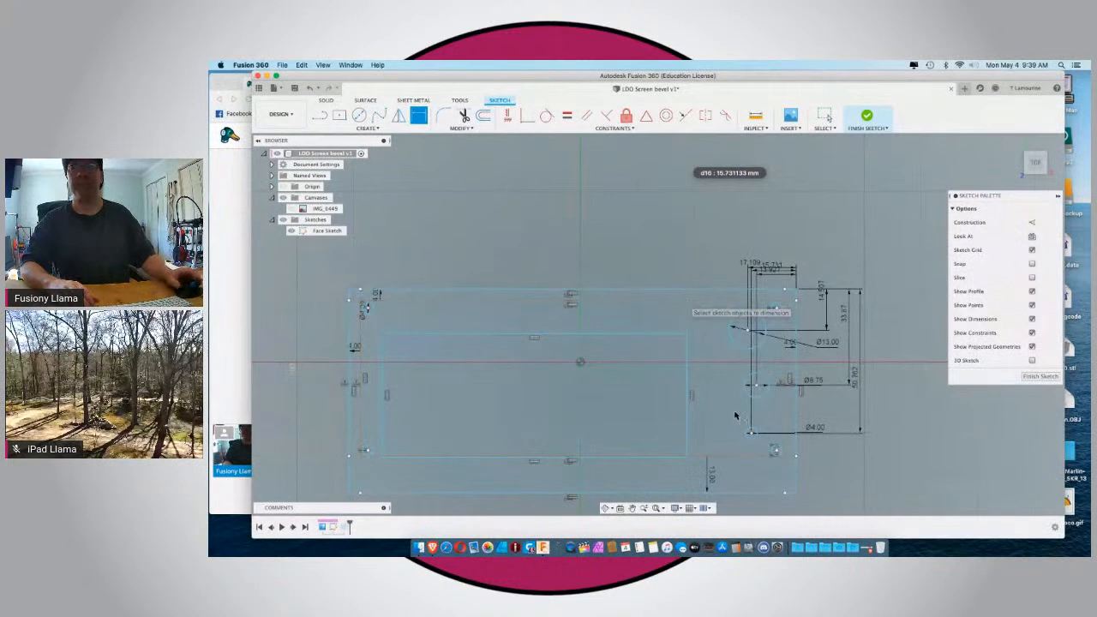
Dimension the vertical distance from the sketch origin to the frame's upper outer edge, keeping its current position.
left_click(579, 364)
left_click(574, 294, "shift")
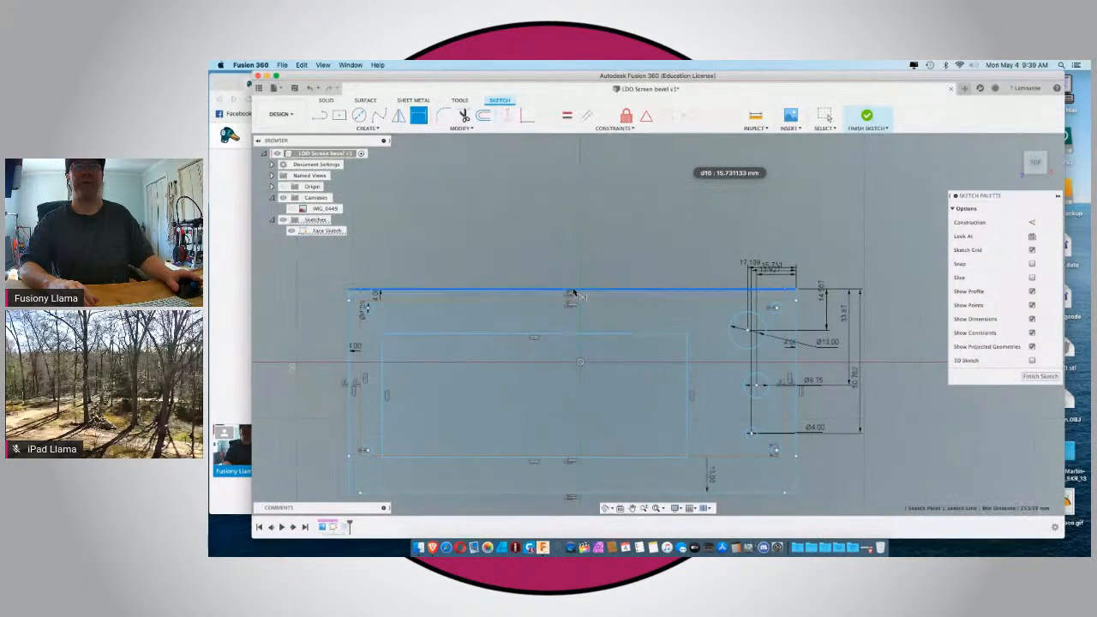
left_click(288, 305)
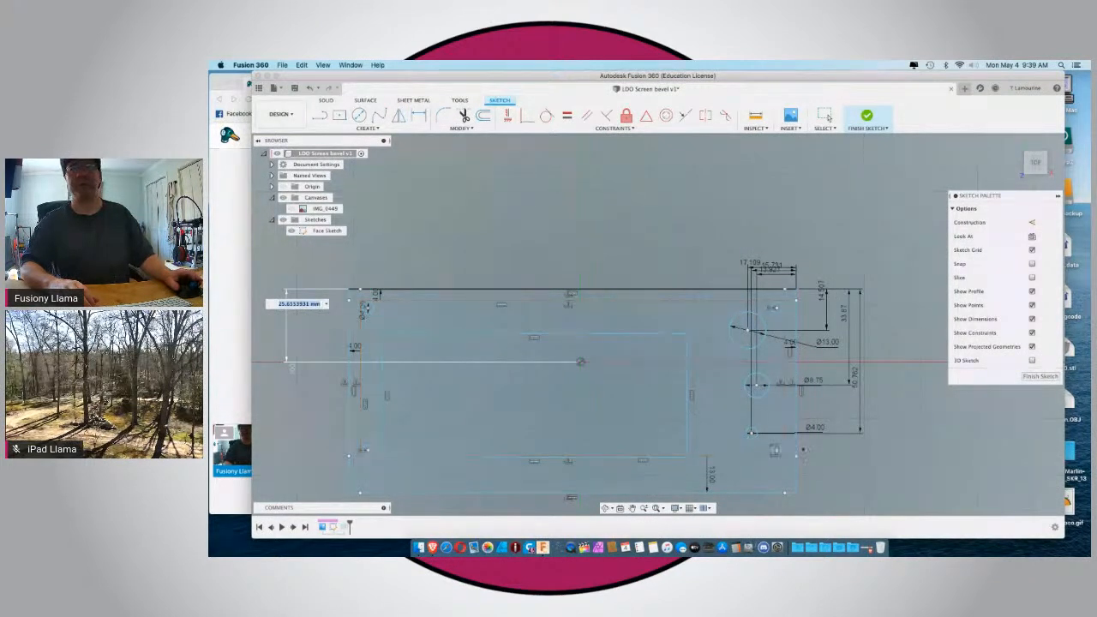
type("d")
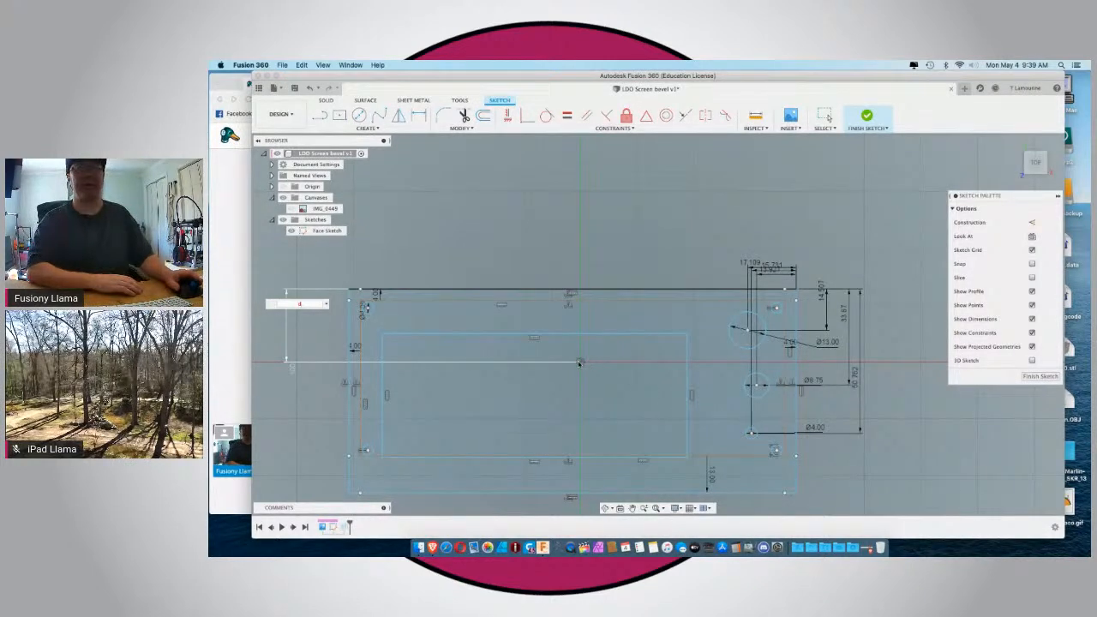
mouse_move(578, 364)
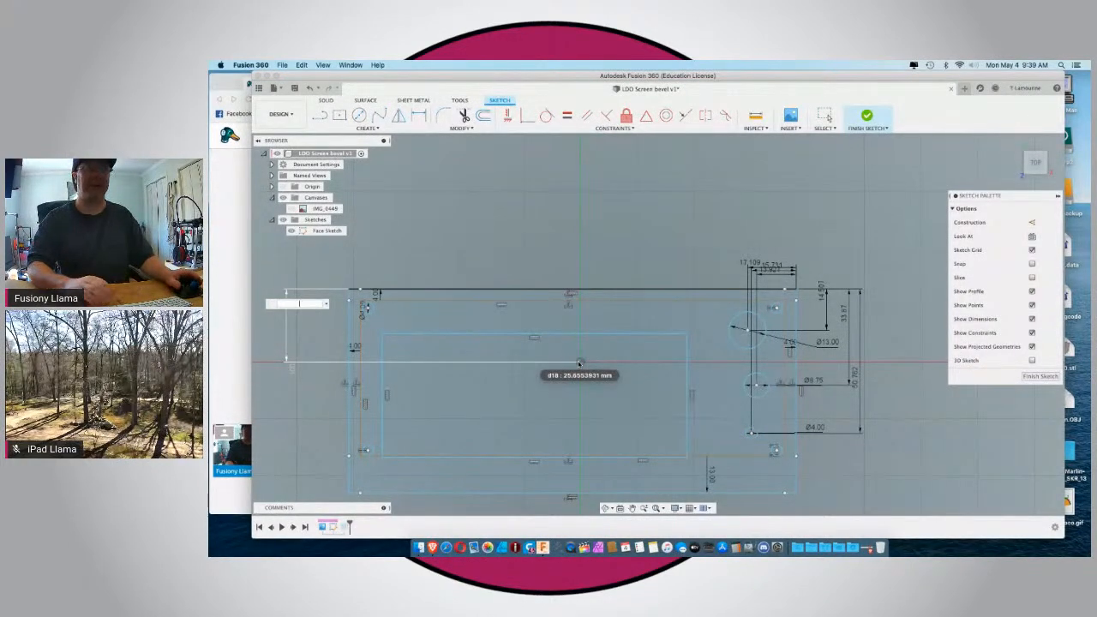
left_click(577, 361)
key("Return")
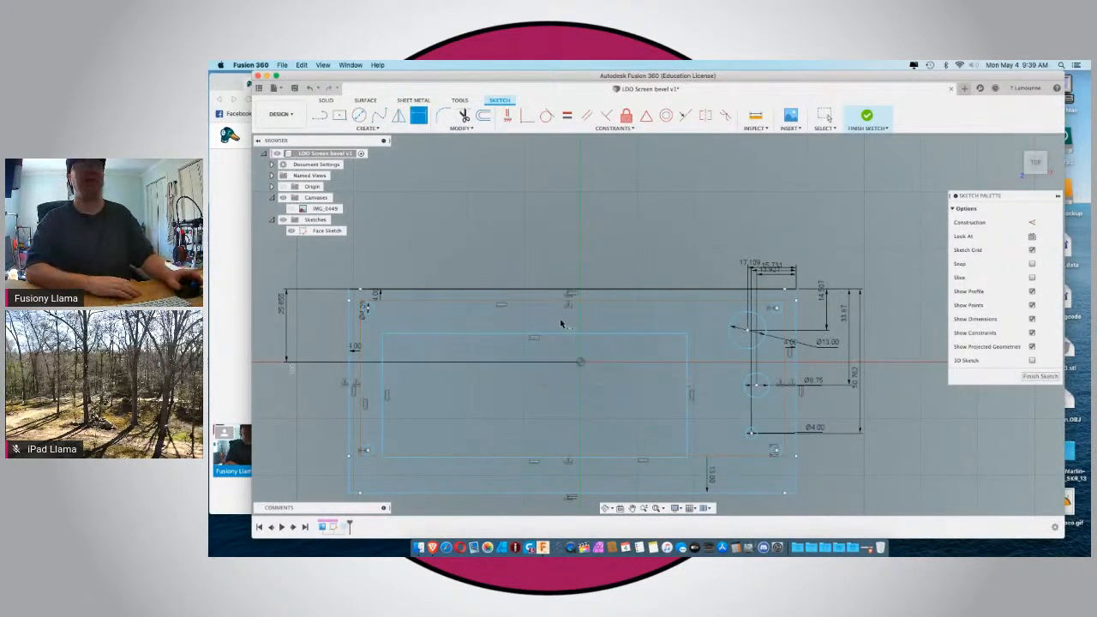
Try to add a driven horizontal dimension from the sketch origin to the frame's right outer edge.
left_click(581, 361)
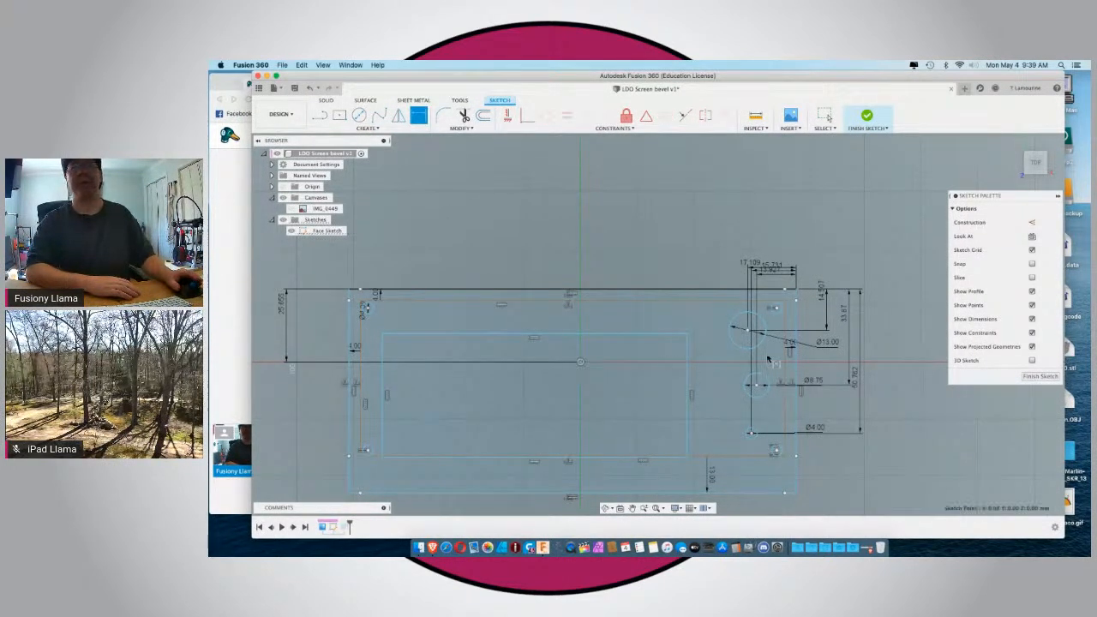
left_click(797, 363)
scroll(796, 361, "up", 1)
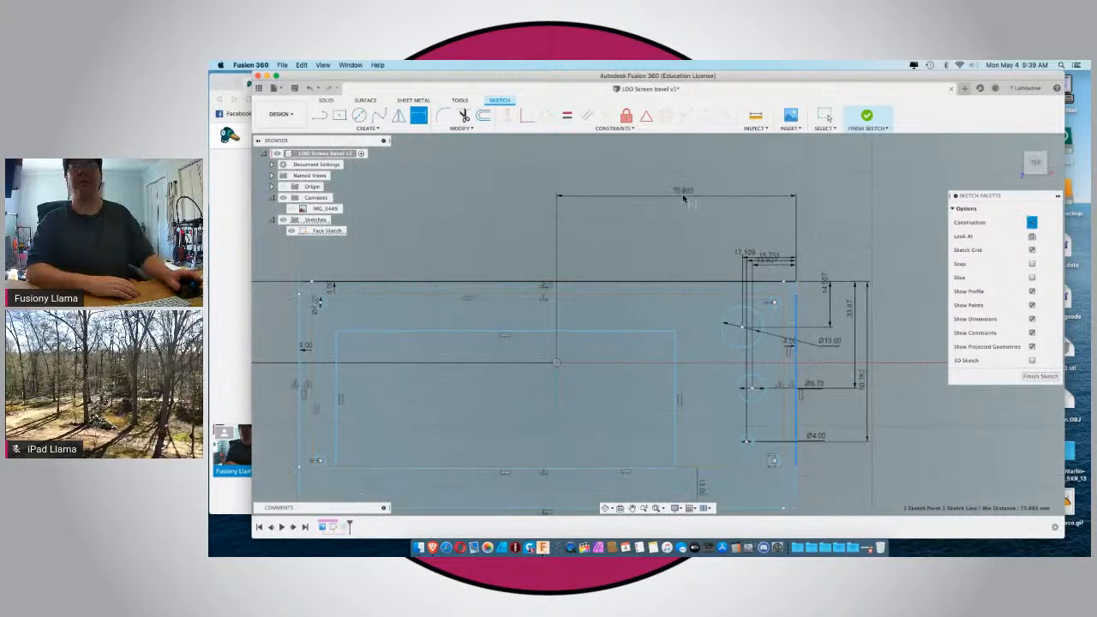
left_click(683, 197)
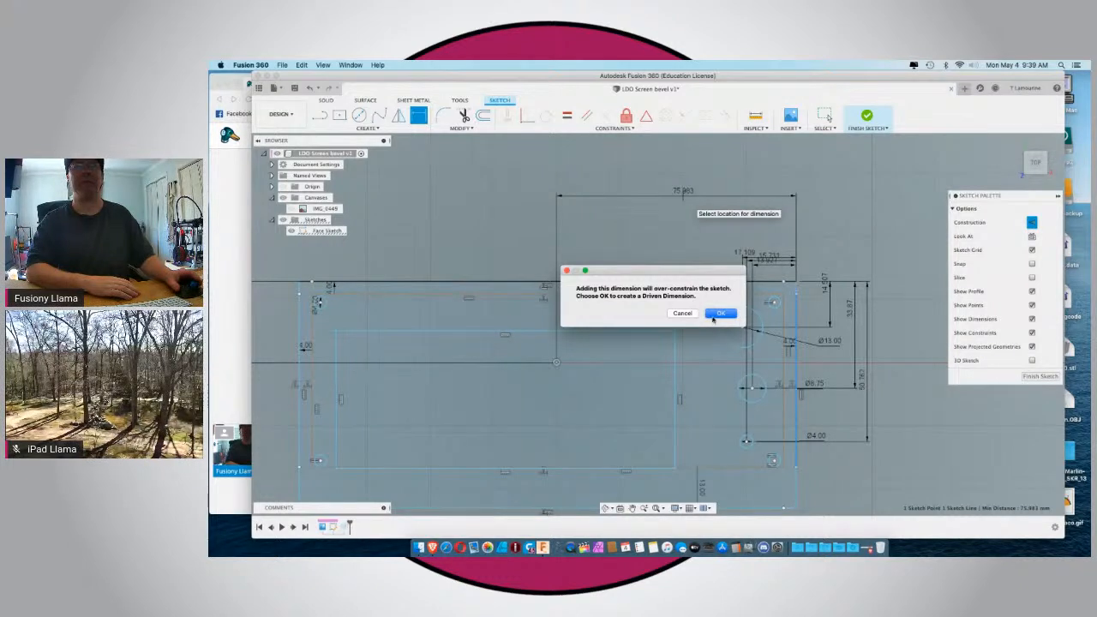
left_click(714, 316)
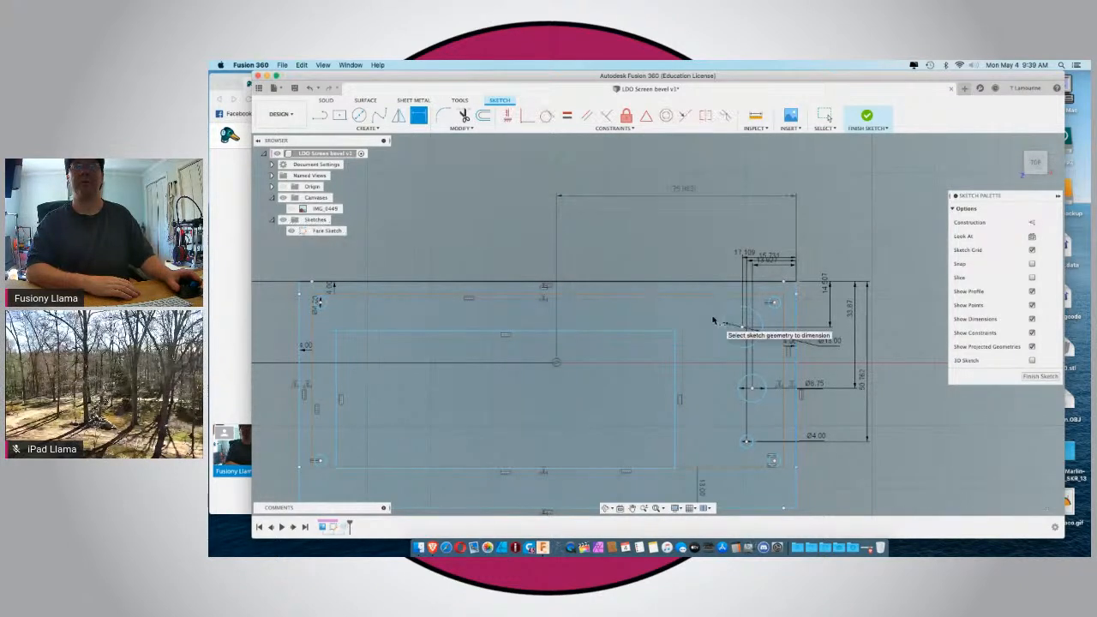
scroll(713, 320, "up", 2)
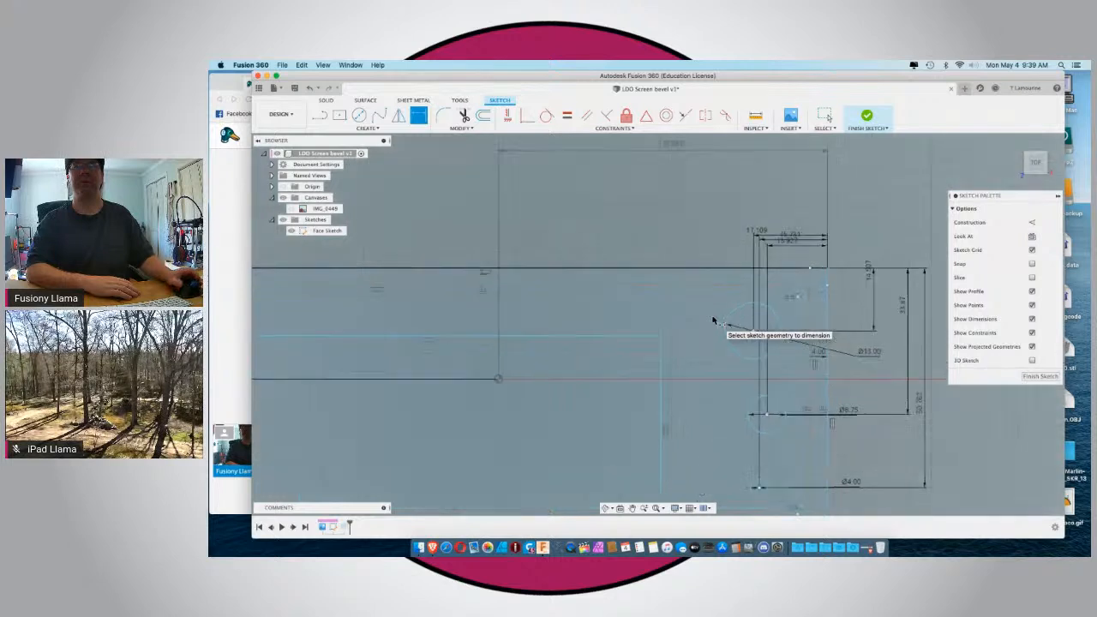
scroll(713, 320, "down", 3)
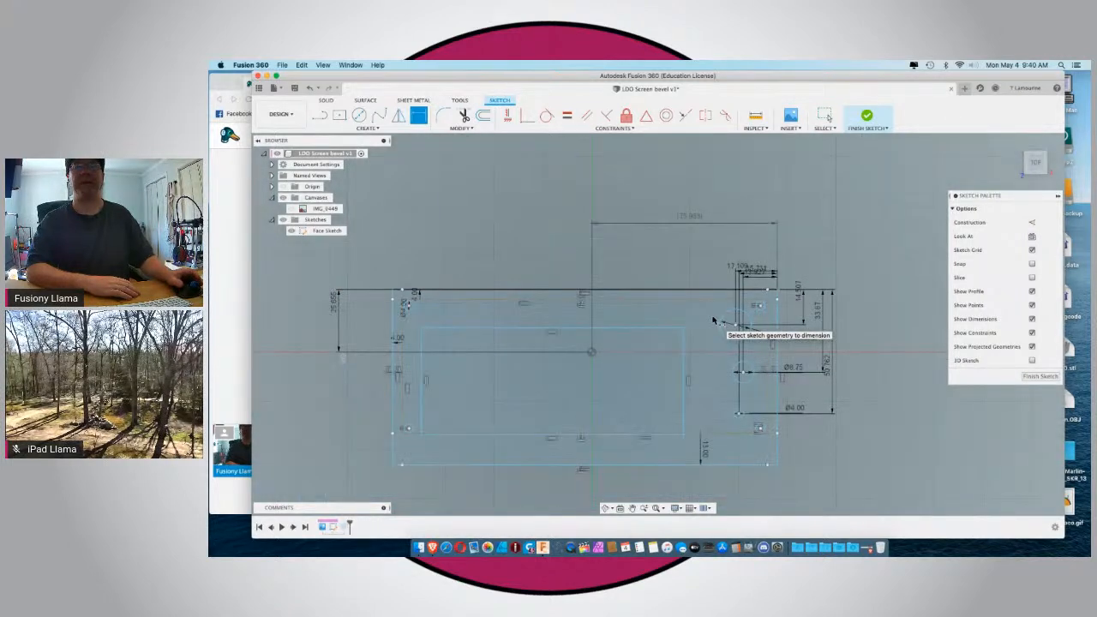
key("Escape")
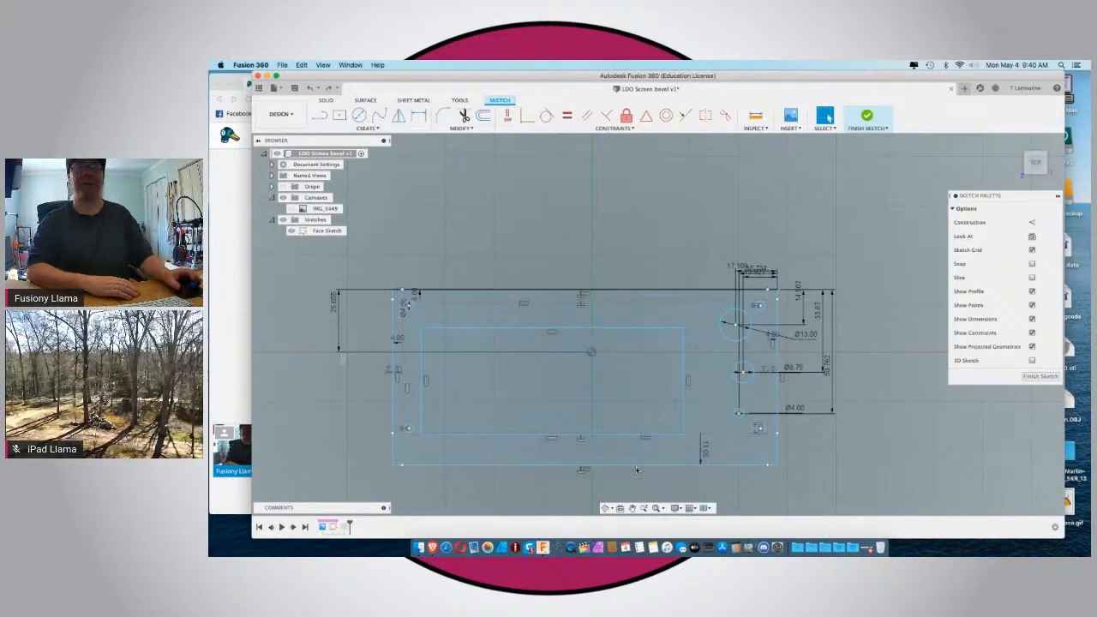
Apply the Fix constraint to the frame's outer outline and to the large inner rectangle.
double_click(777, 462)
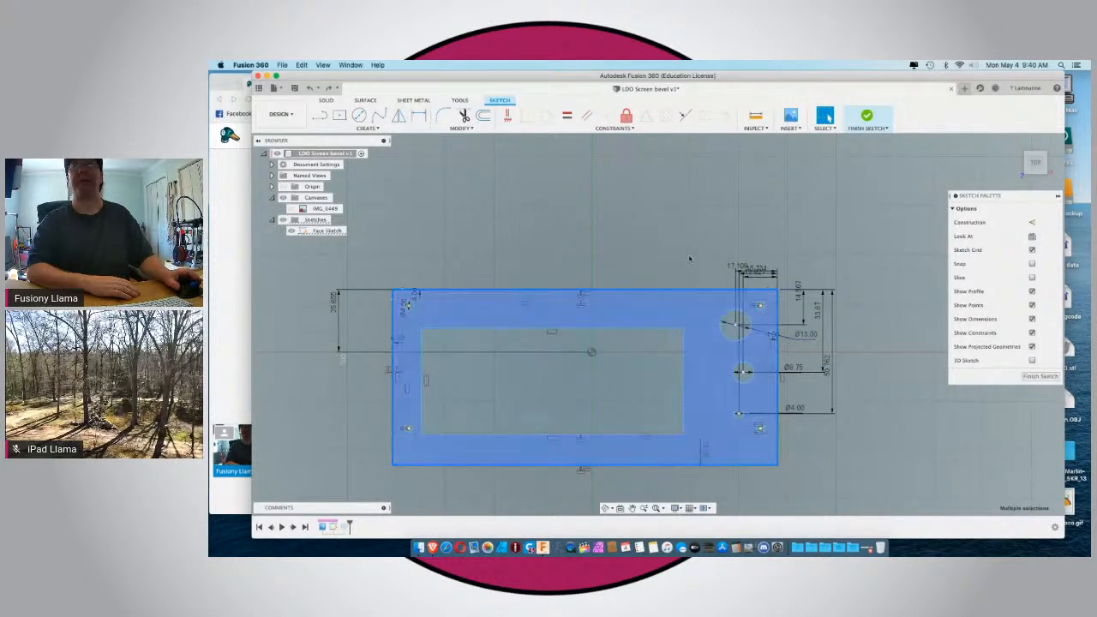
left_click(627, 116)
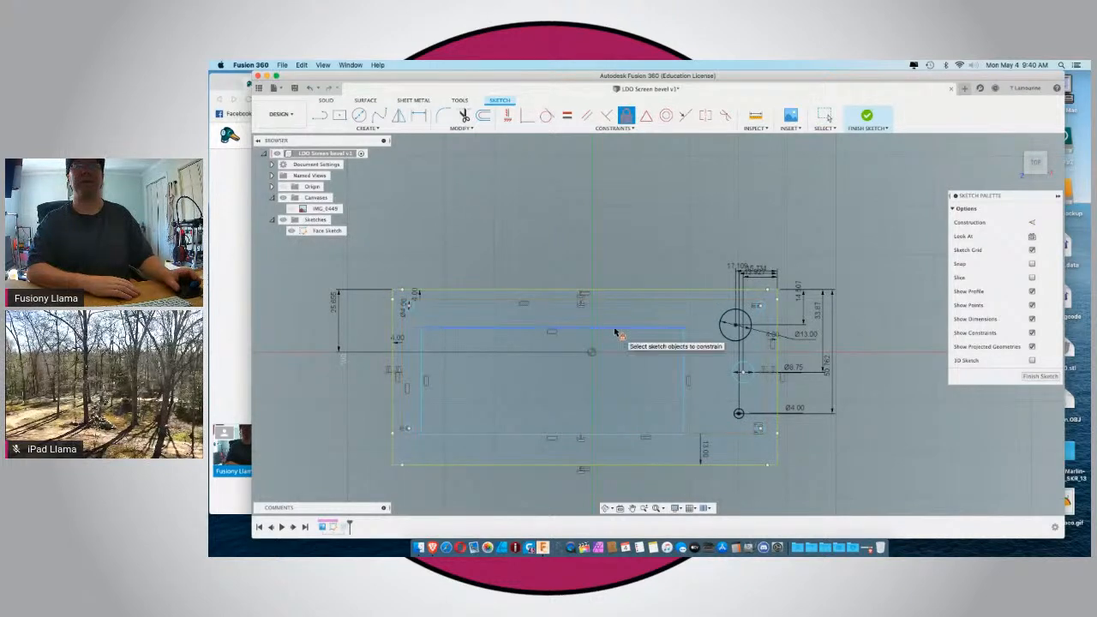
key("Escape")
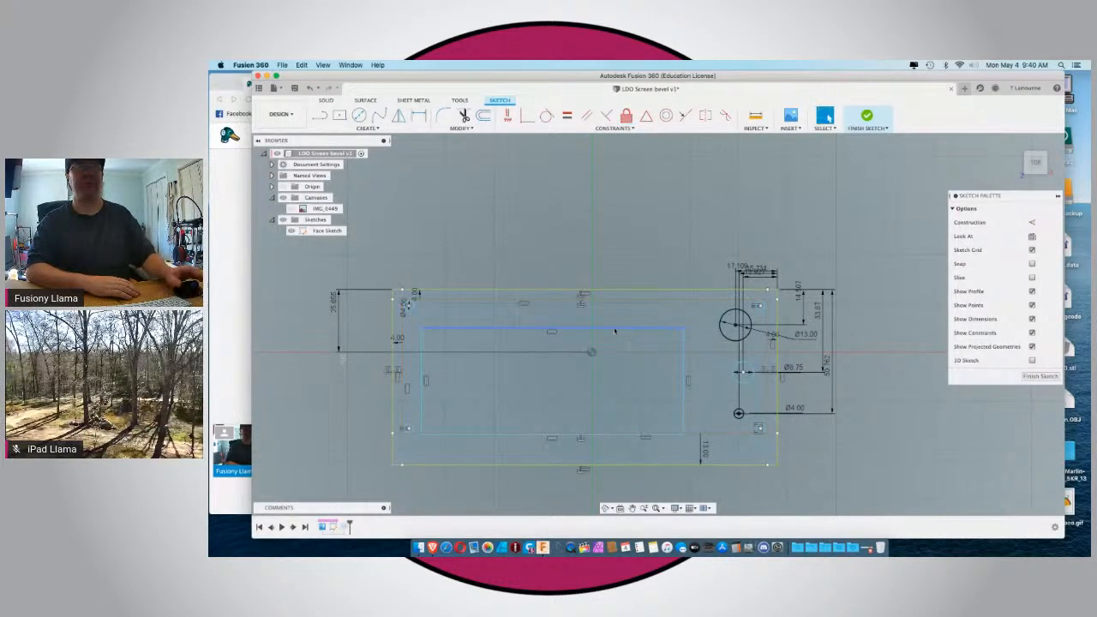
double_click(614, 331)
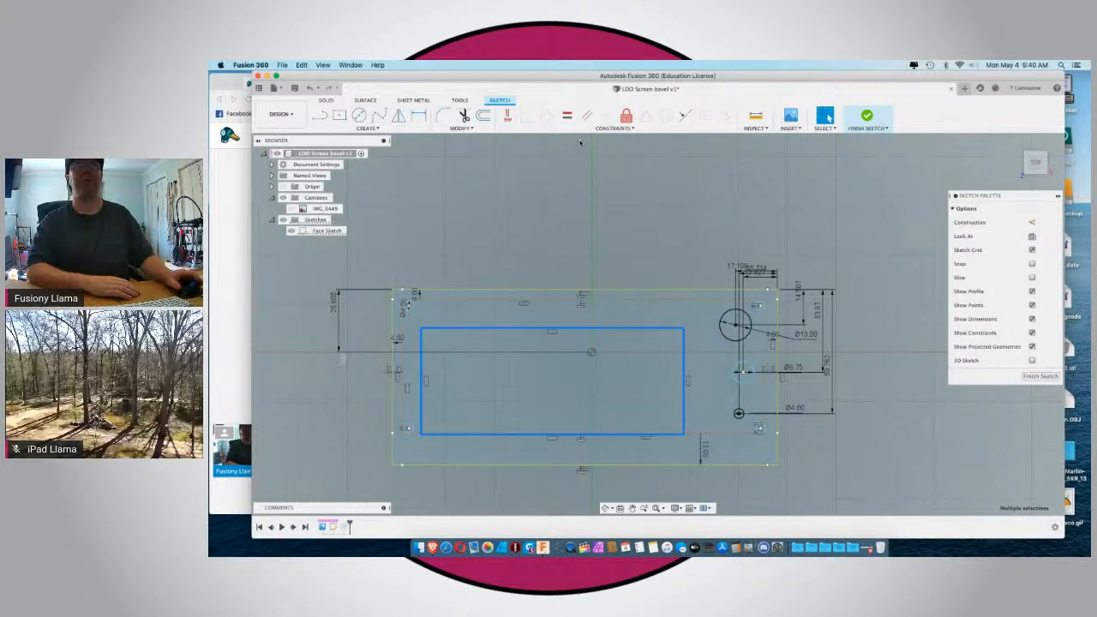
left_click(626, 116)
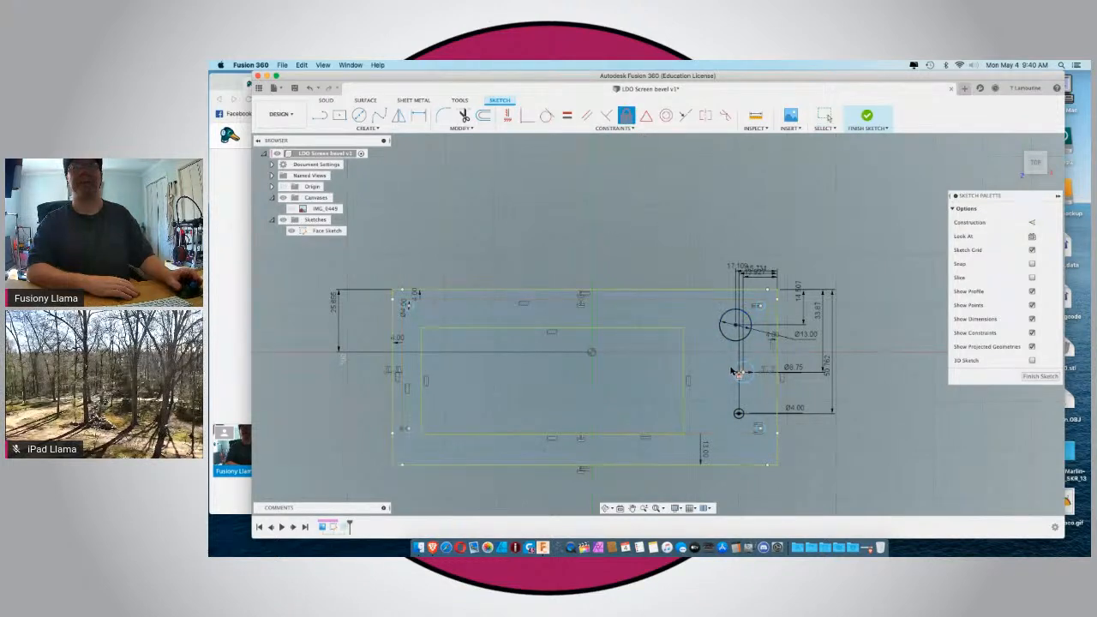
key("Escape")
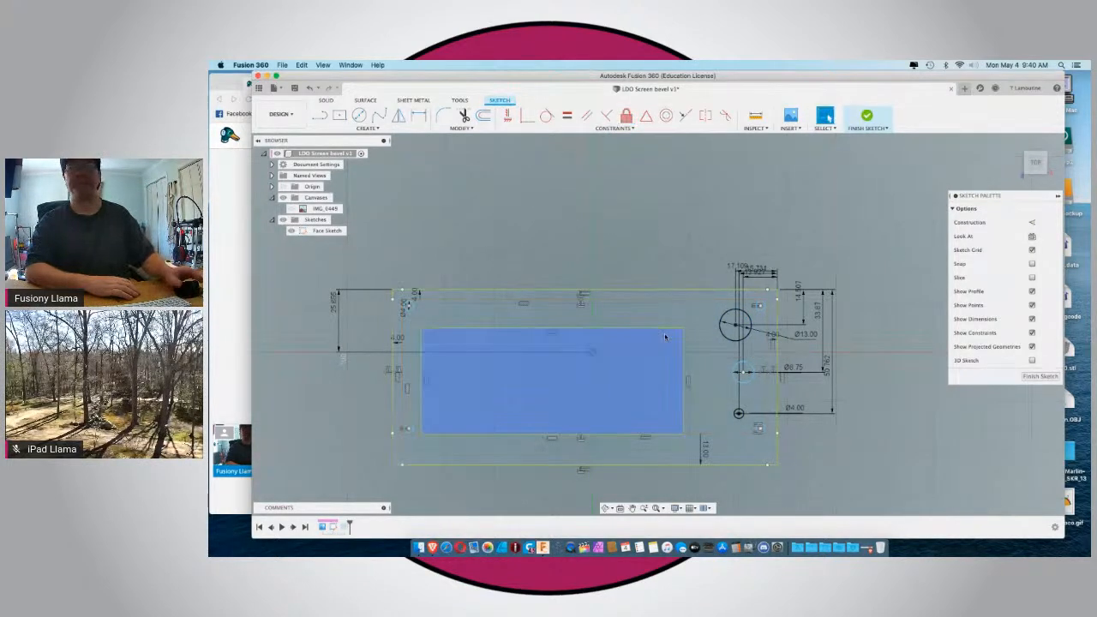
Reposition the diameter labels of the 8.75 mm, 13 mm and 4 mm circles so they sit clear of the other dimensions.
scroll(669, 339, "up", 1)
left_click(697, 382)
scroll(842, 399, "up", 5)
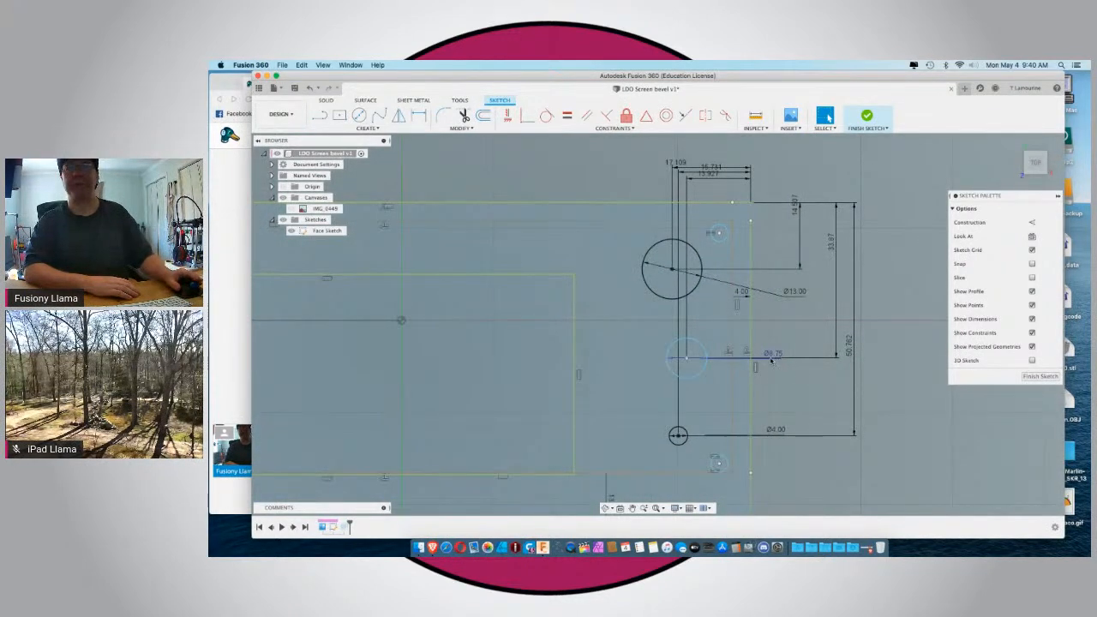
left_click_drag(770, 355, 769, 342)
key("Escape")
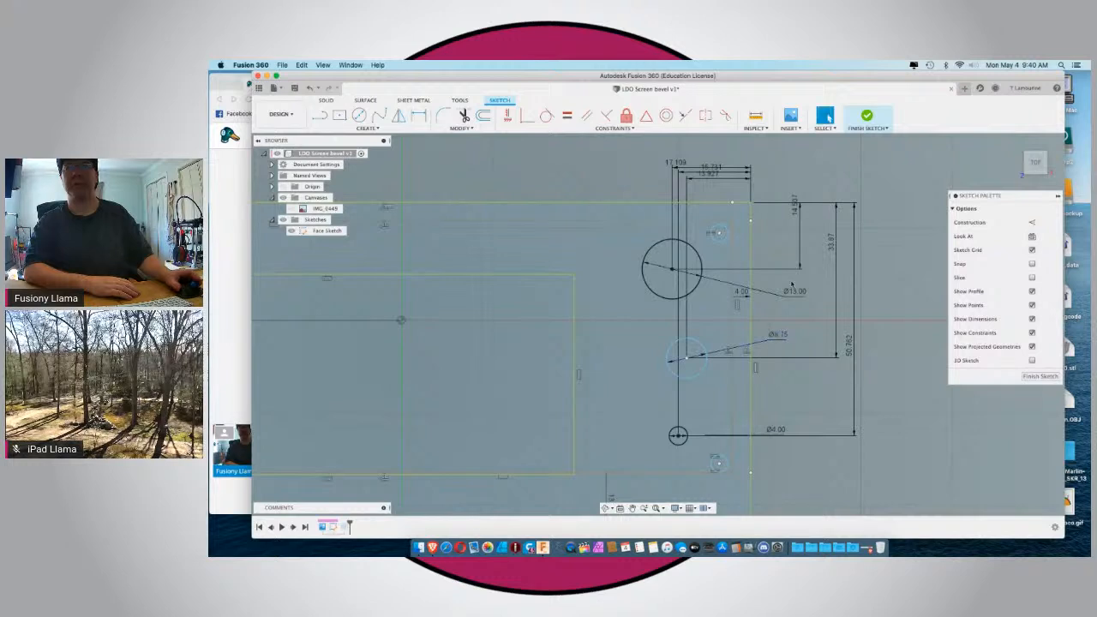
left_click_drag(793, 292, 768, 307)
key("Escape")
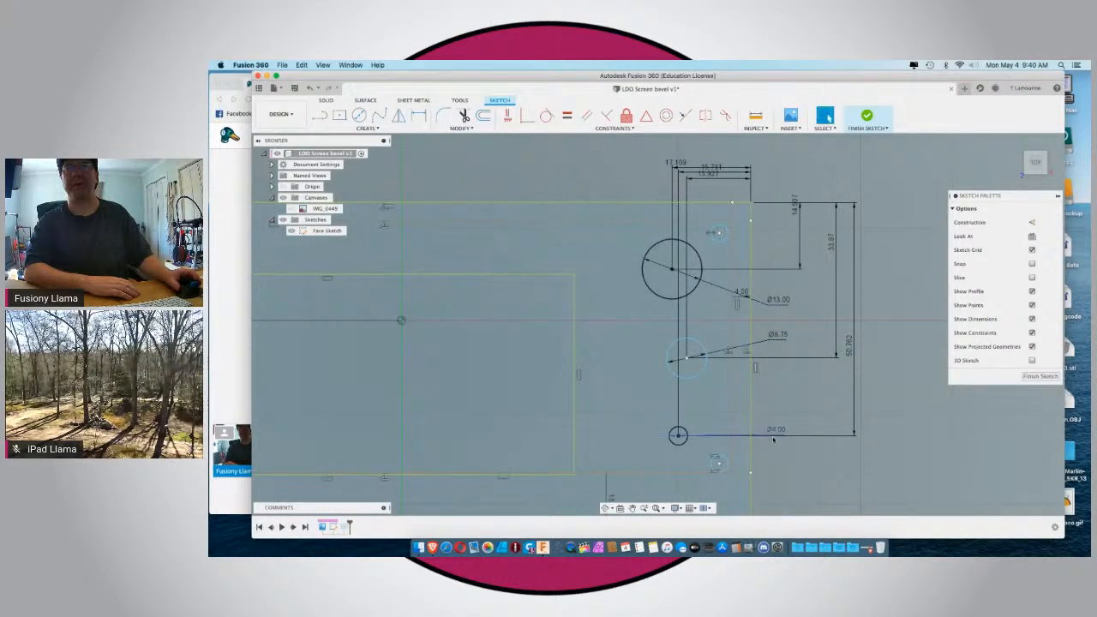
left_click_drag(774, 431, 771, 397)
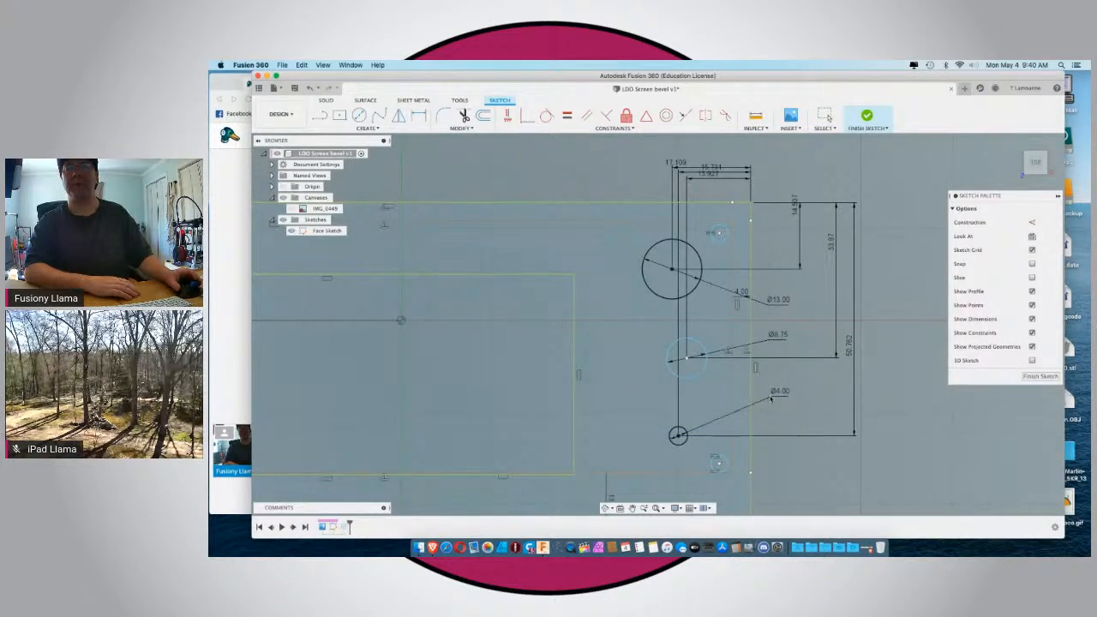
key("Escape")
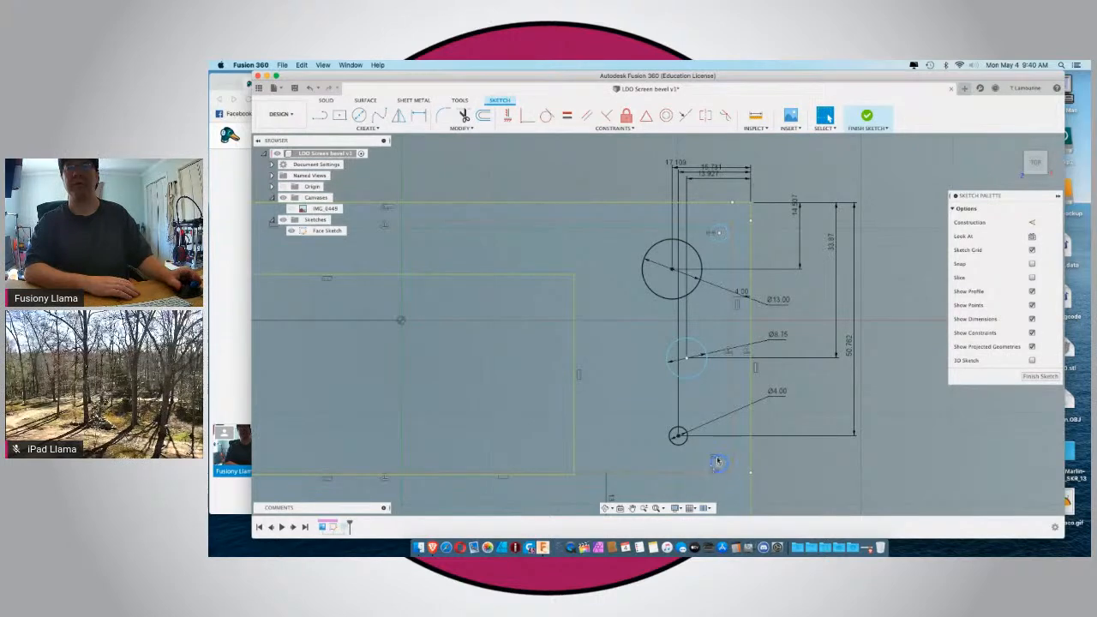
Move the diameter label of the upper-left corner hole outside the frame outline.
scroll(758, 456, "down", 3)
scroll(483, 406, "up", 6)
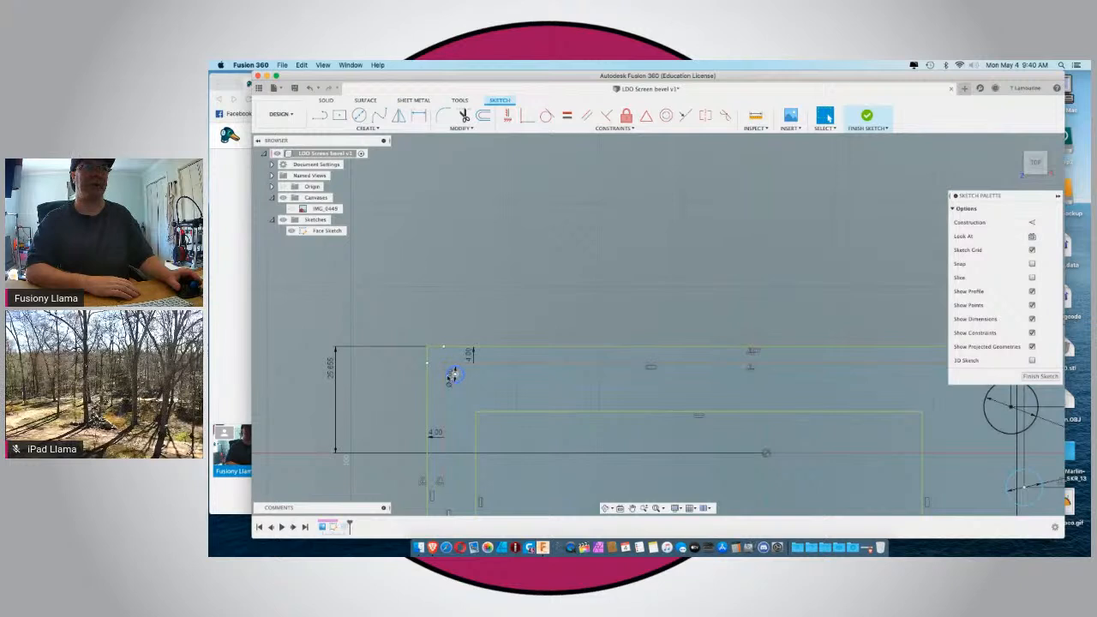
scroll(452, 377, "up", 5)
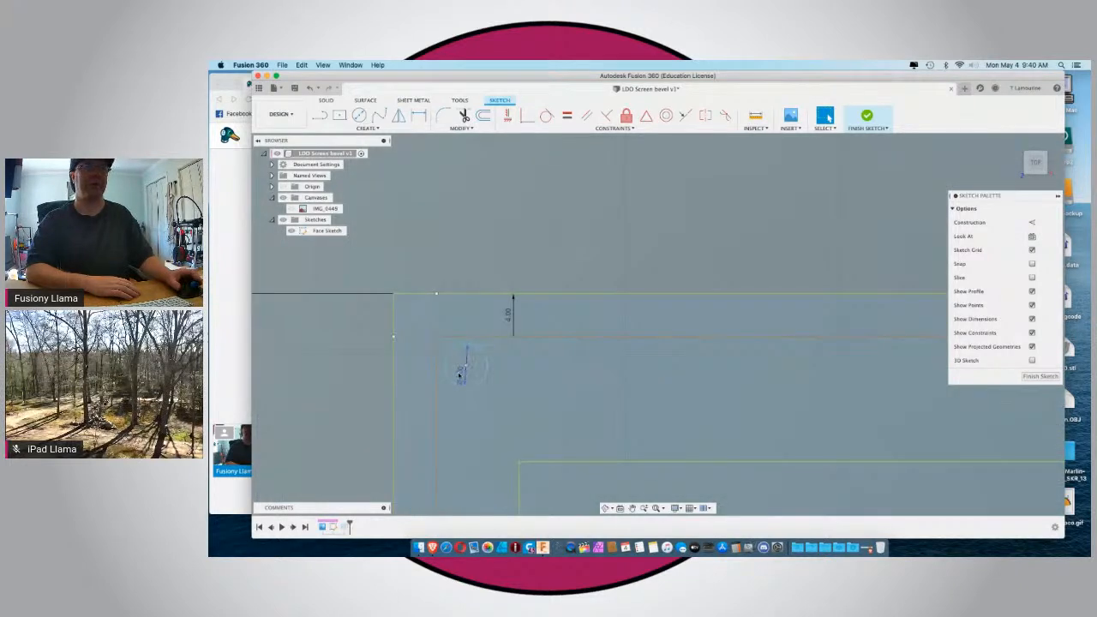
key("d")
left_click(456, 367)
left_click(416, 260)
key("Escape")
Move the 4 mm offset labels near the upper-left corner outward and the 13 mm offset label below the frame.
scroll(416, 261, "down", 2)
scroll(416, 261, "down", 2)
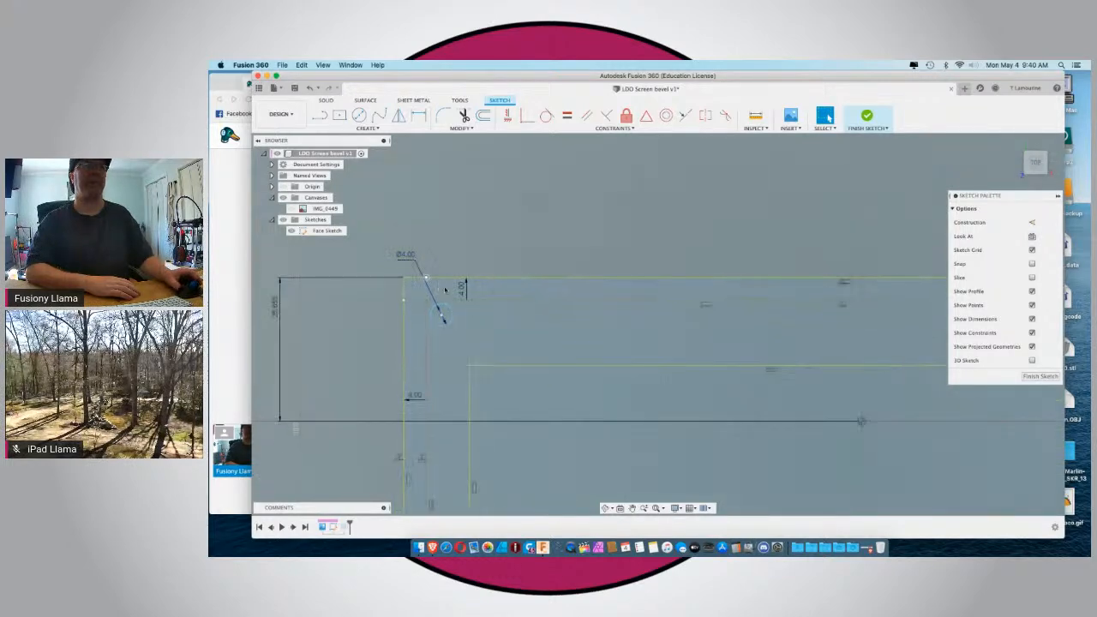
scroll(458, 291, "down", 5)
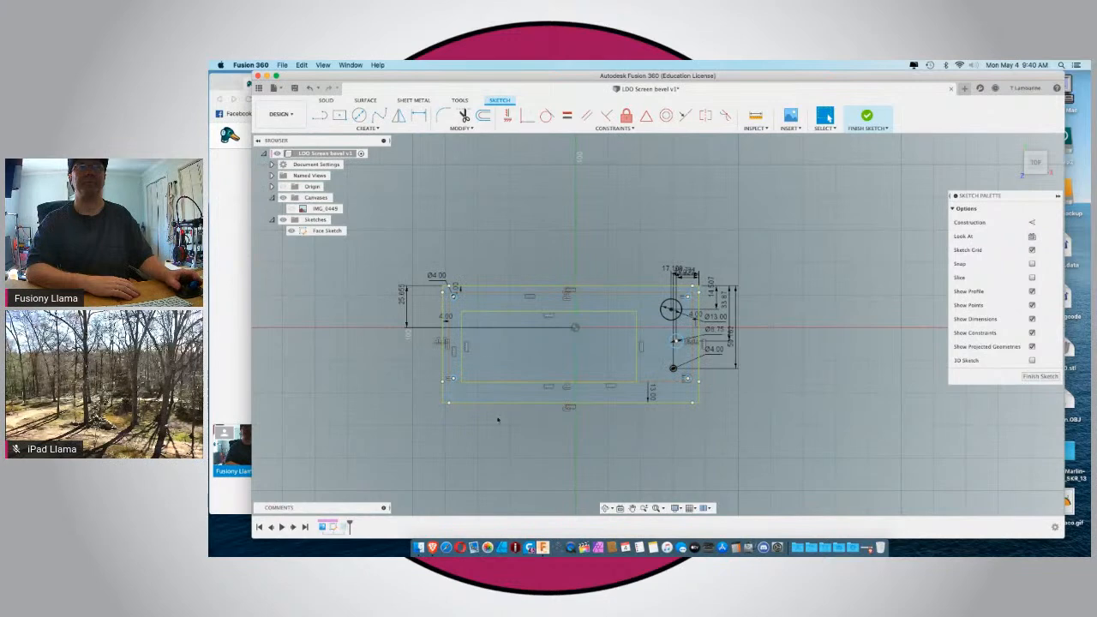
scroll(447, 320, "up", 6)
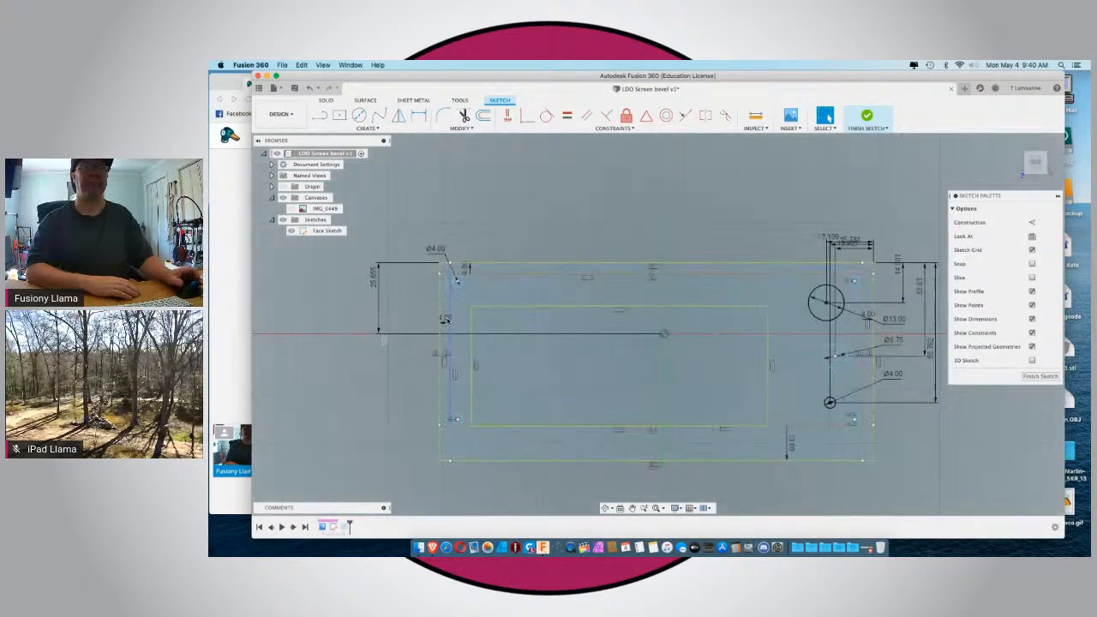
left_click_drag(444, 324, 417, 323)
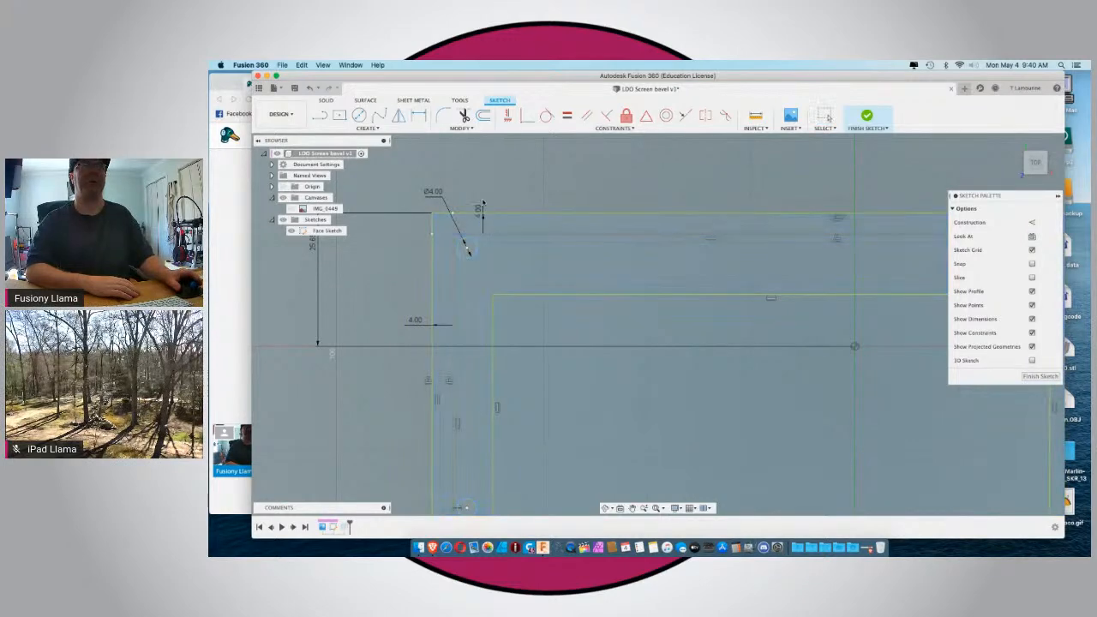
scroll(487, 200, "down", 3)
scroll(487, 200, "down", 2)
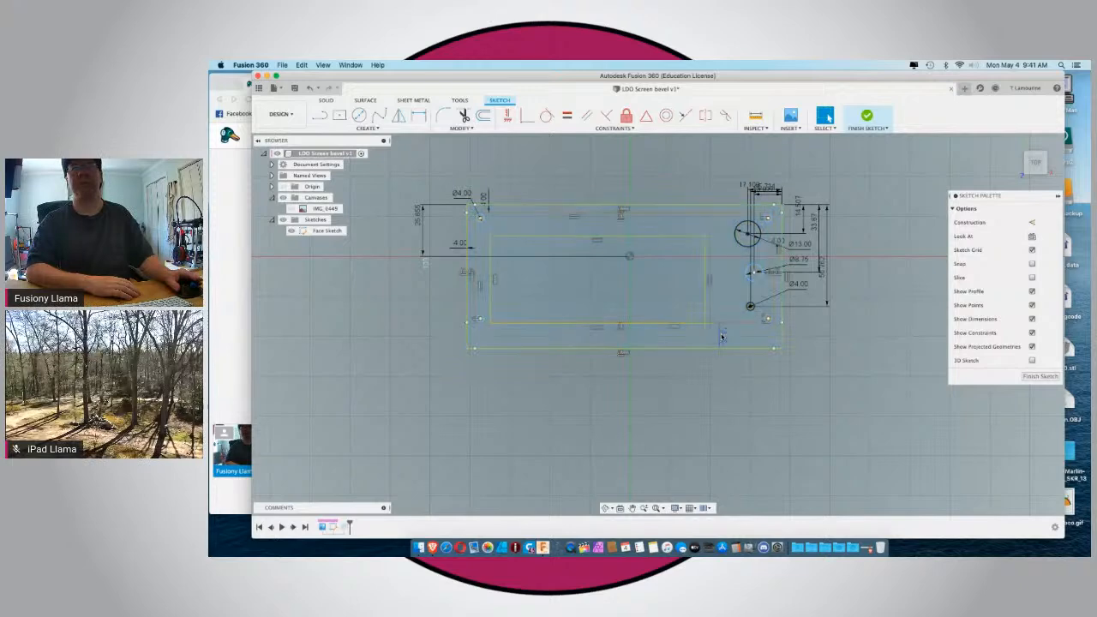
left_click_drag(722, 340, 722, 379)
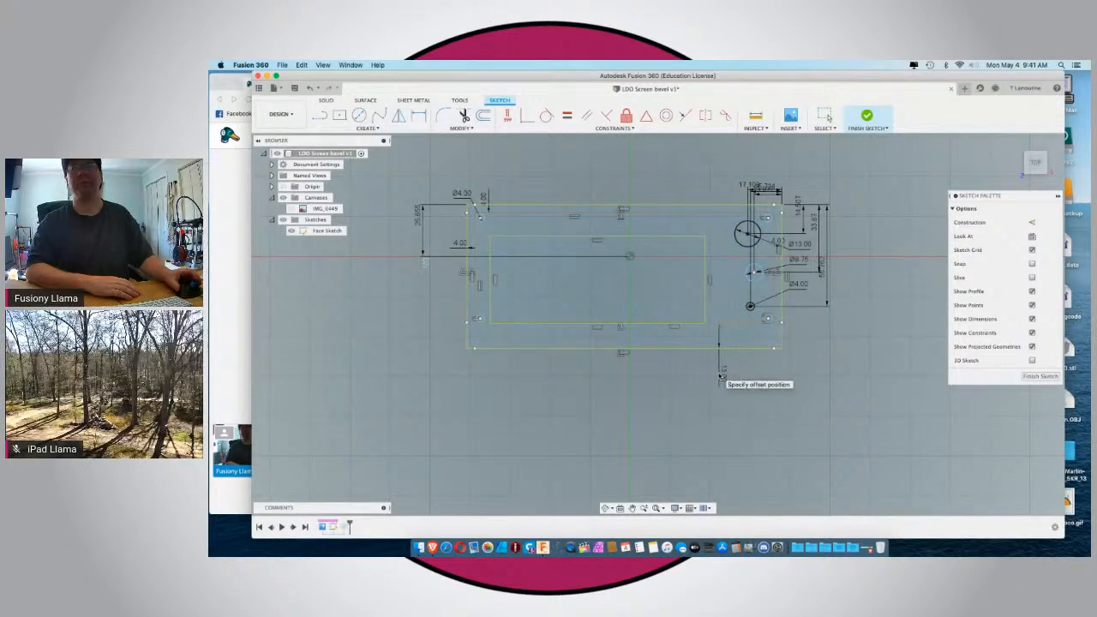
Dimension the horizontal distance from the 8.75 mm circle's center to the frame's right edge, placing it above the frame.
scroll(808, 279, "up", 5)
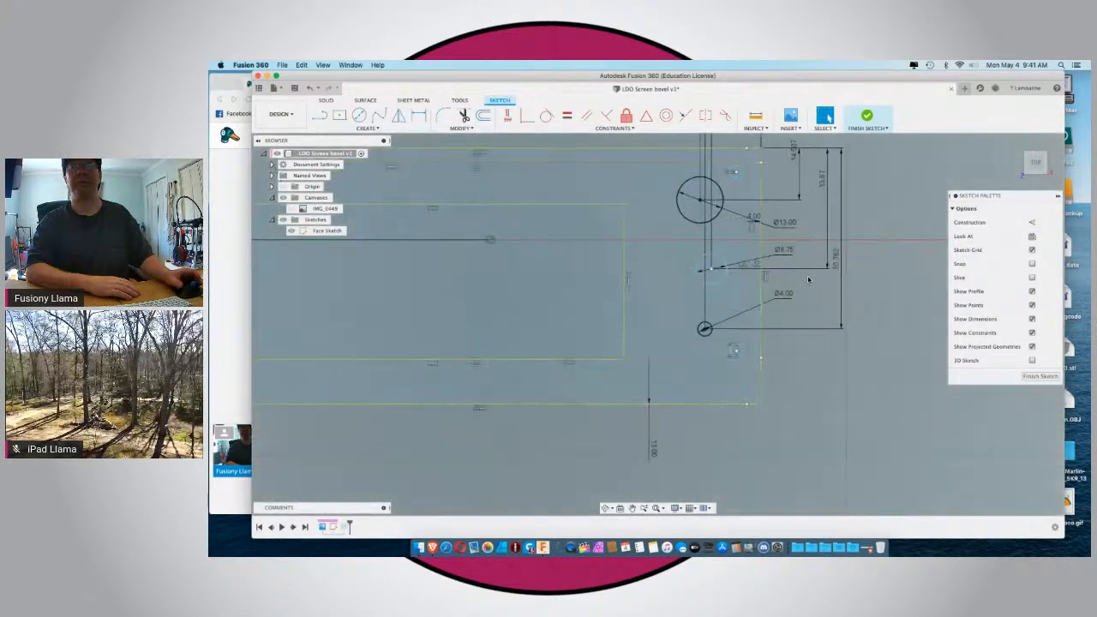
left_click(658, 263)
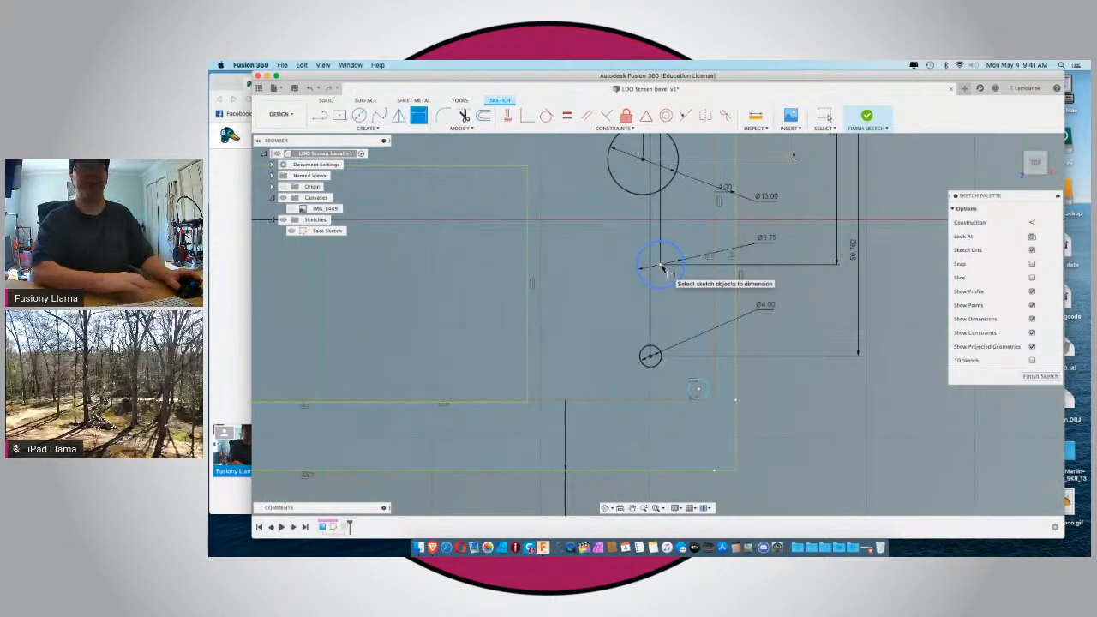
key("d")
left_click(734, 273)
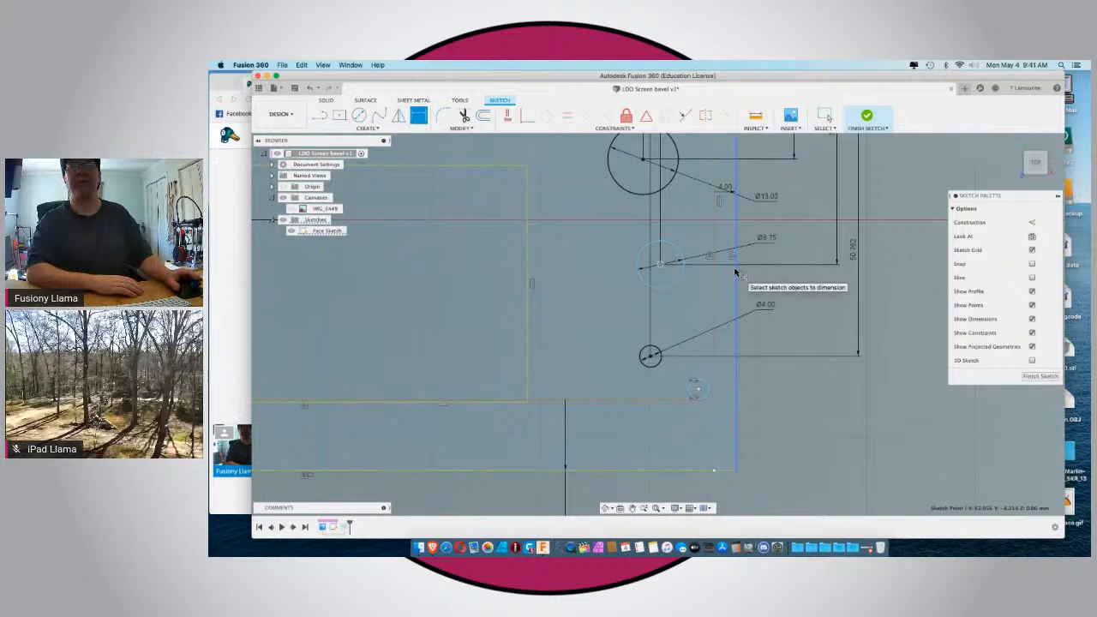
scroll(739, 267, "down", 5)
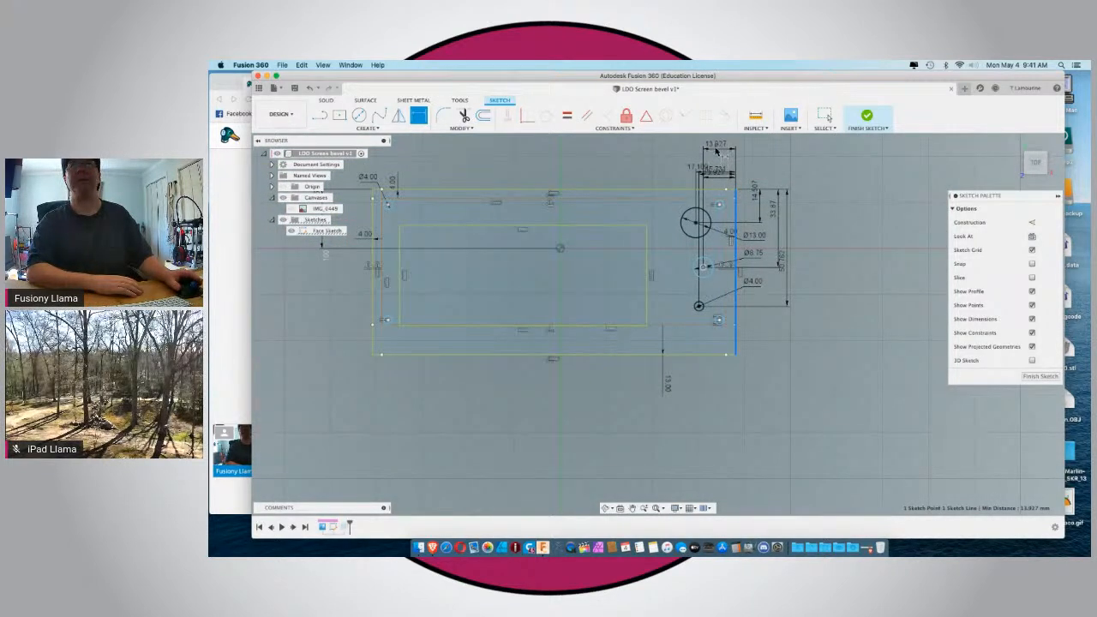
left_click(716, 152)
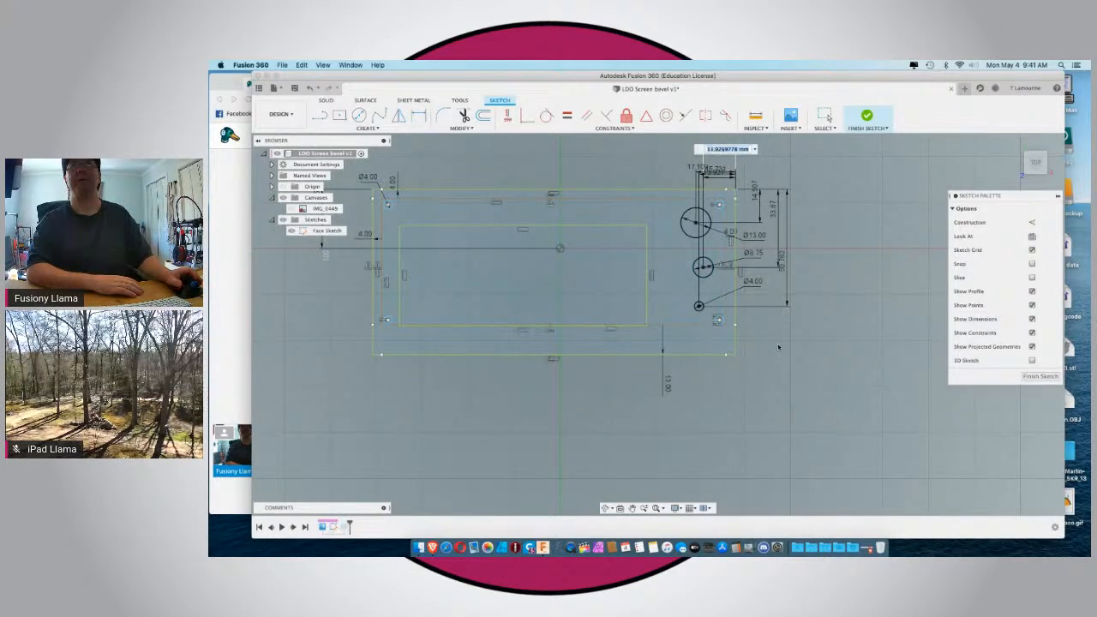
scroll(779, 347, "down", 3)
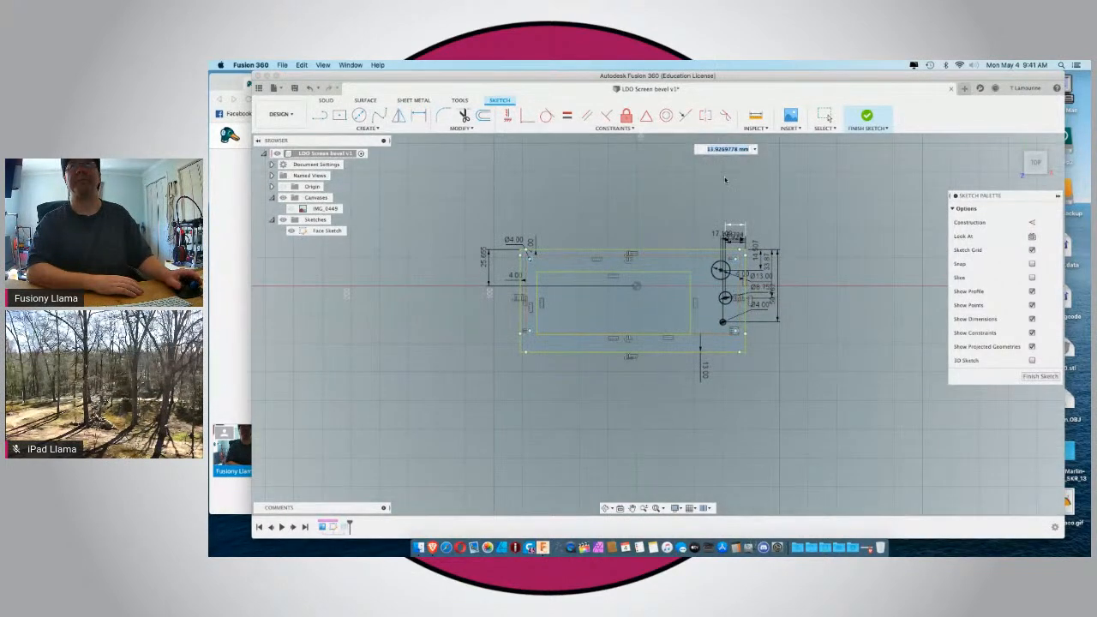
scroll(725, 179, "up", 3)
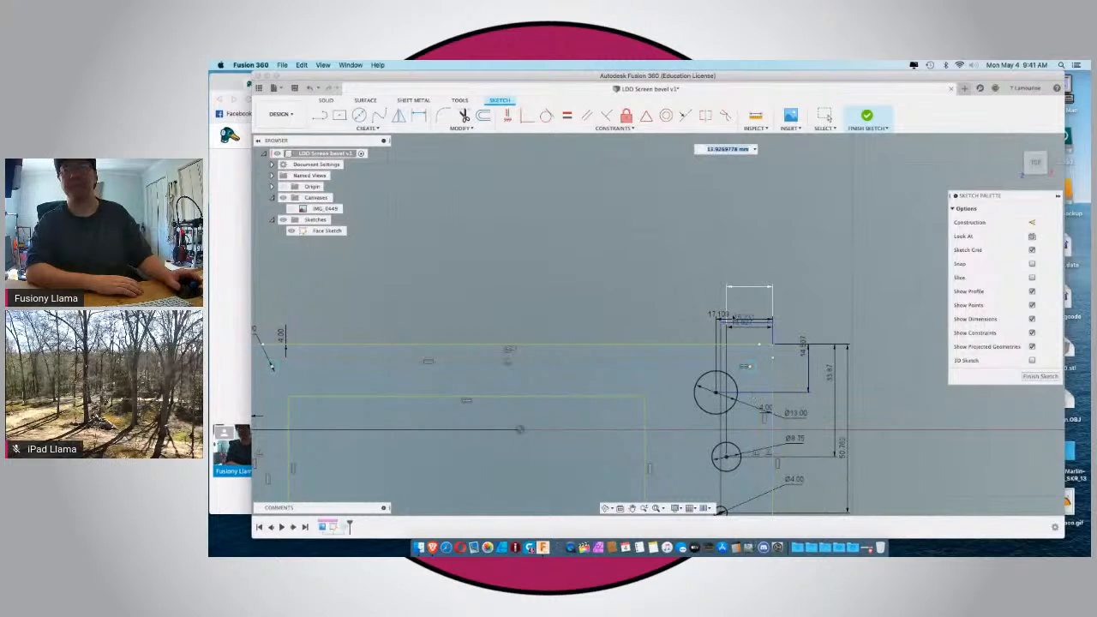
left_click(718, 316)
key("Return")
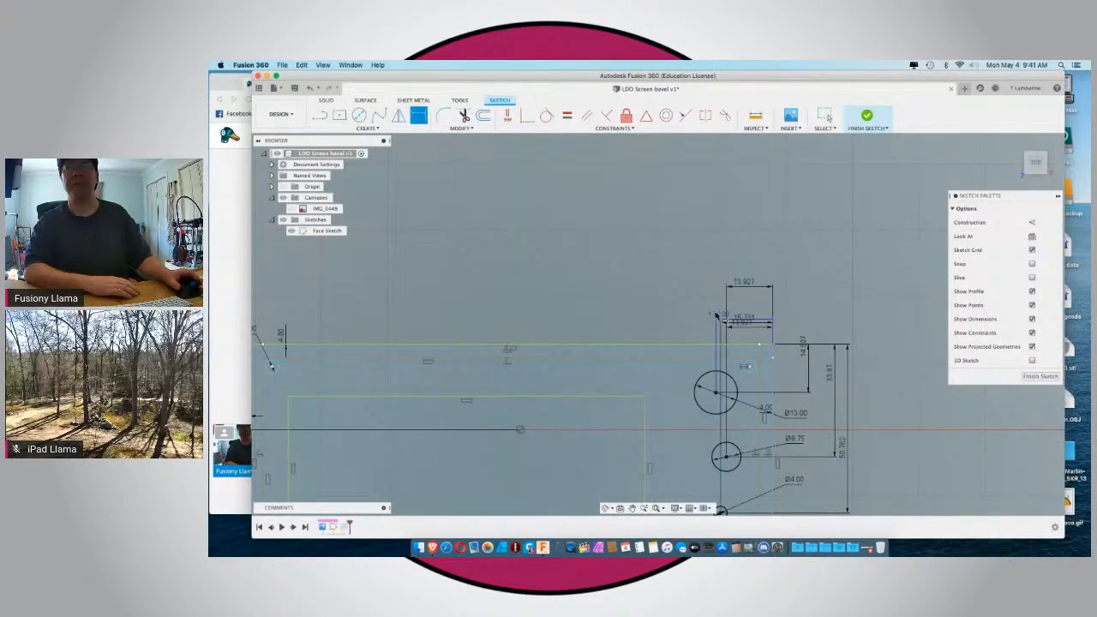
Spread out the horizontal dimensions above the frame's upper-right corner so the labels for the three circle positions sit clear of each other.
key("Escape")
left_click_drag(718, 318, 722, 263)
key("d")
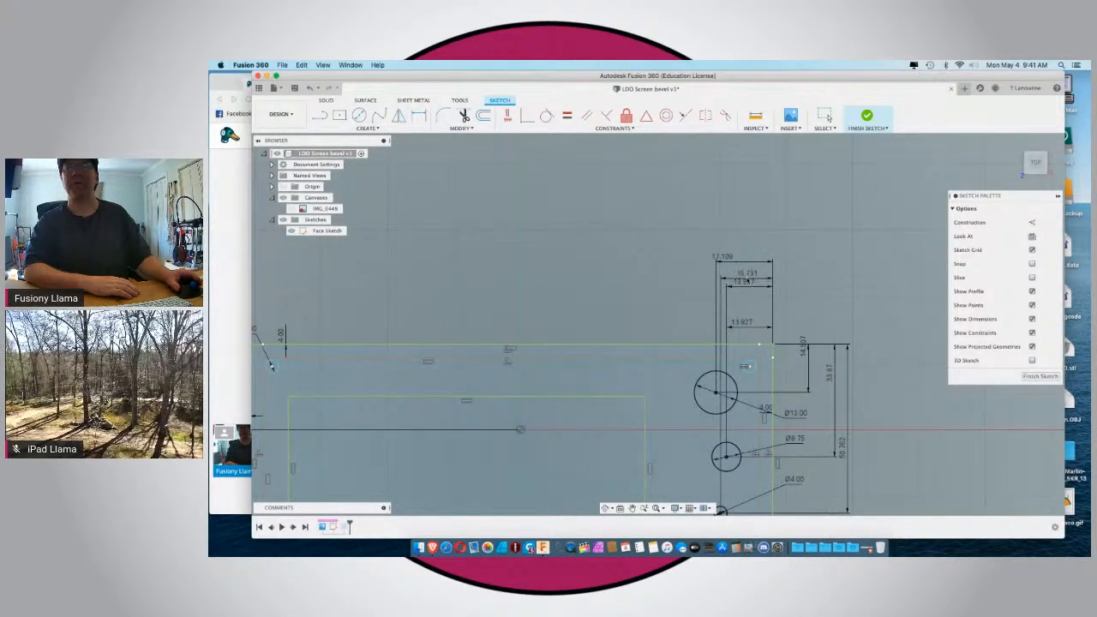
left_click_drag(735, 327, 745, 309)
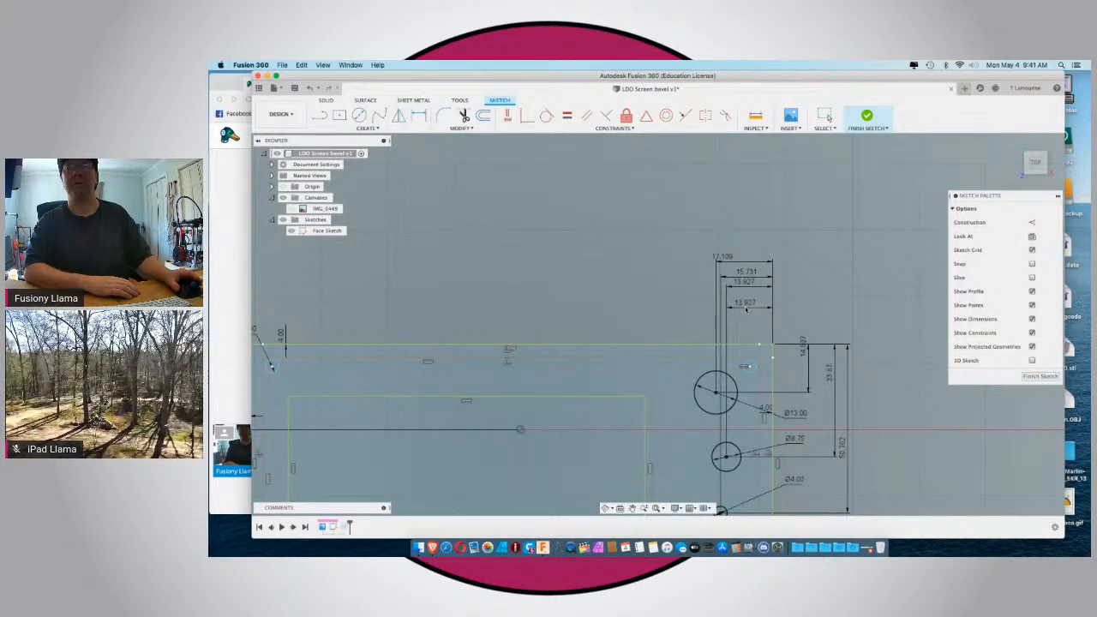
key("d")
scroll(746, 310, "up", 2)
scroll(745, 311, "down", 2)
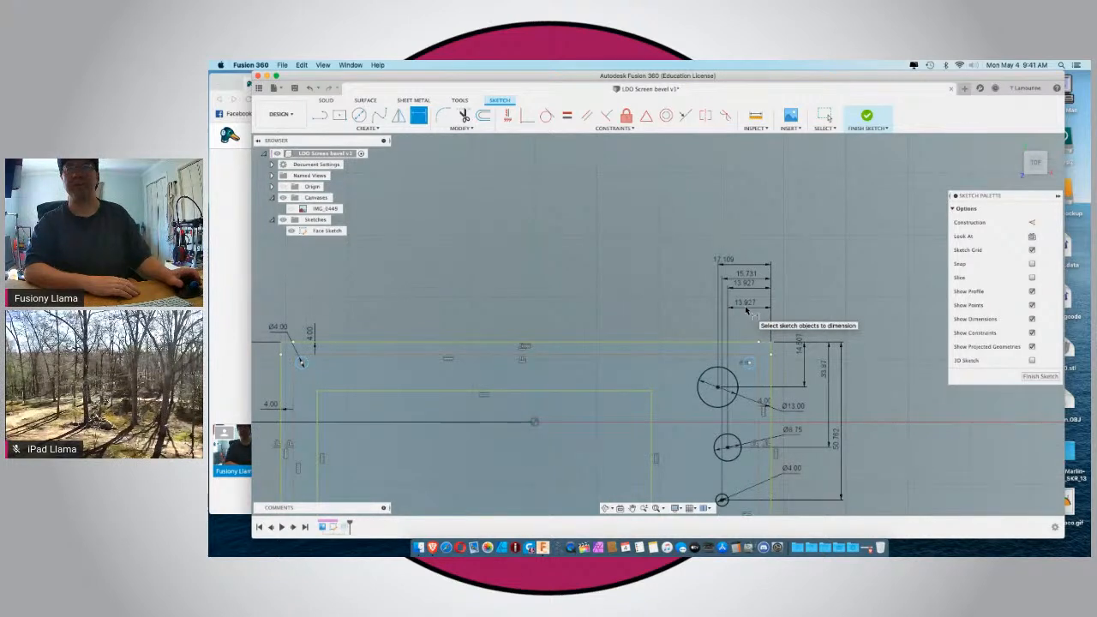
scroll(746, 309, "down", 1)
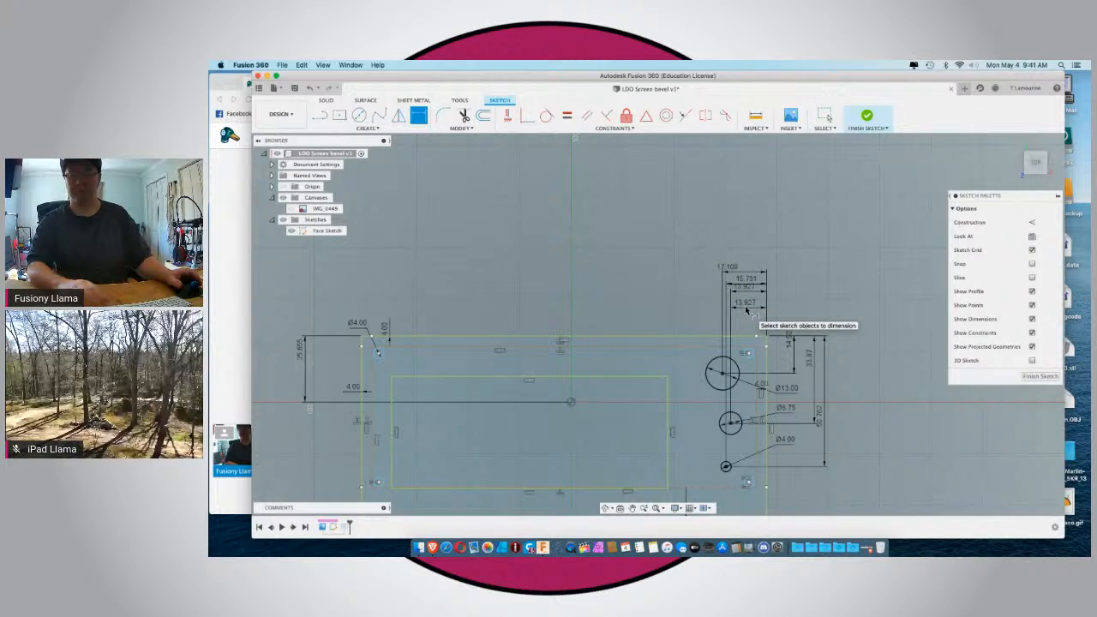
key("Escape")
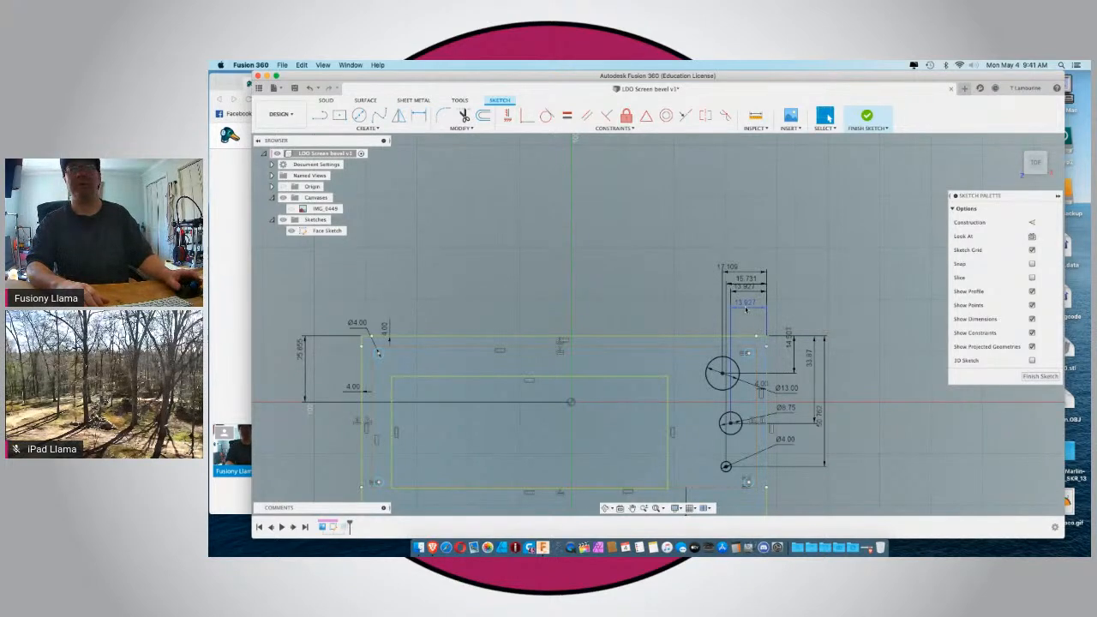
Delete both duplicate horizontal dimensions between the 8.75 mm circle's center and the frame's right edge.
left_click(742, 291)
key("Escape")
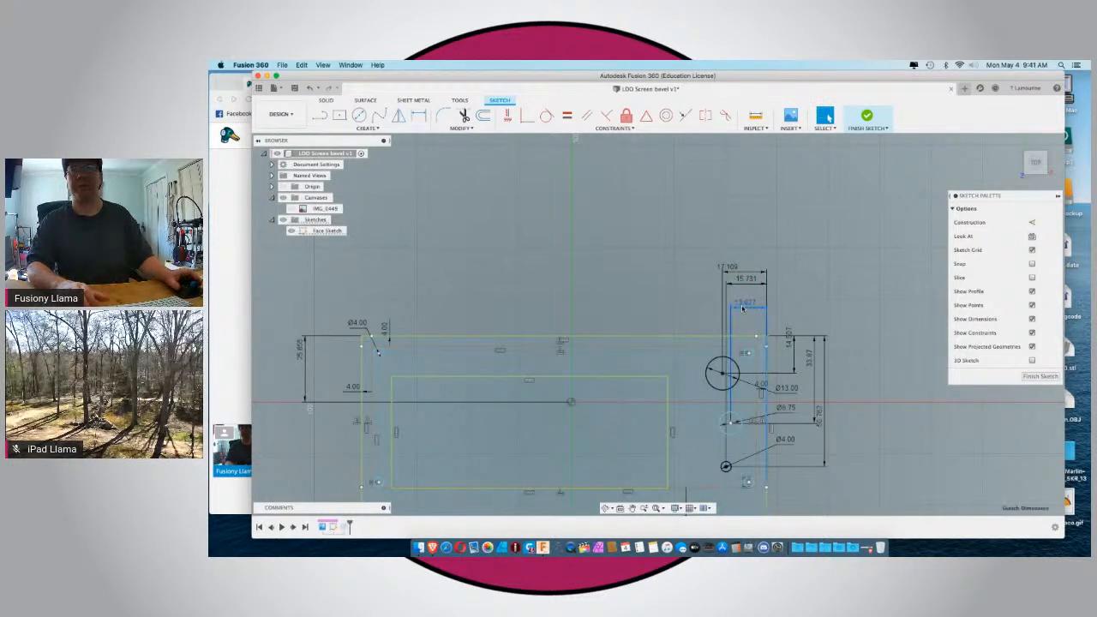
left_click(742, 306)
key("Delete")
left_click(715, 342)
Add a single horizontal dimension from the 8.75 mm circle's center to the frame's right edge, keeping the current distance.
key("d")
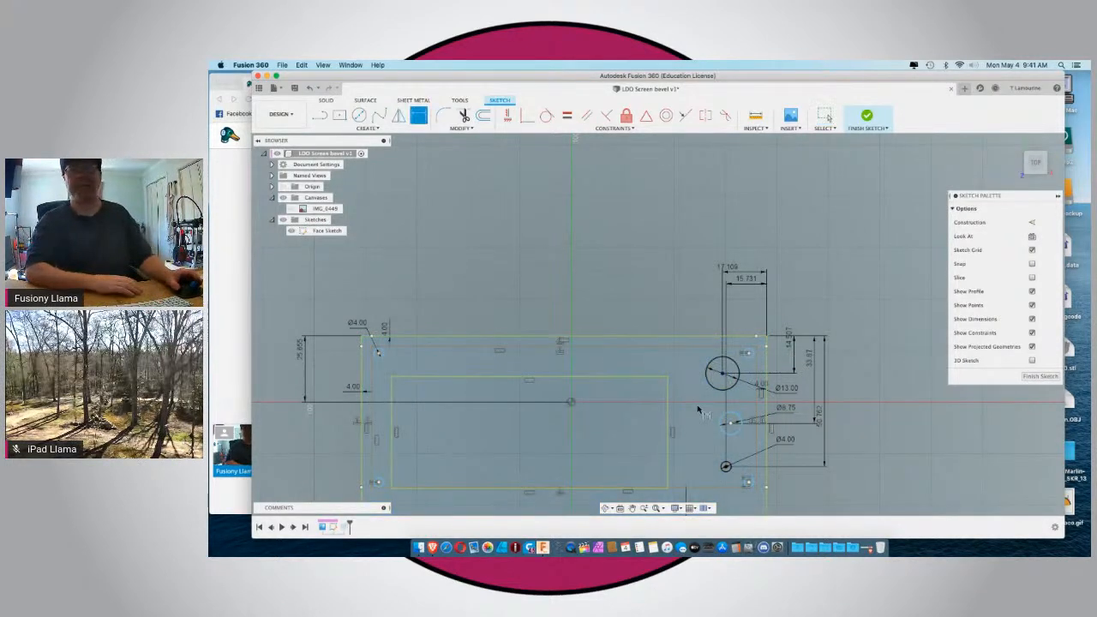
left_click(731, 424)
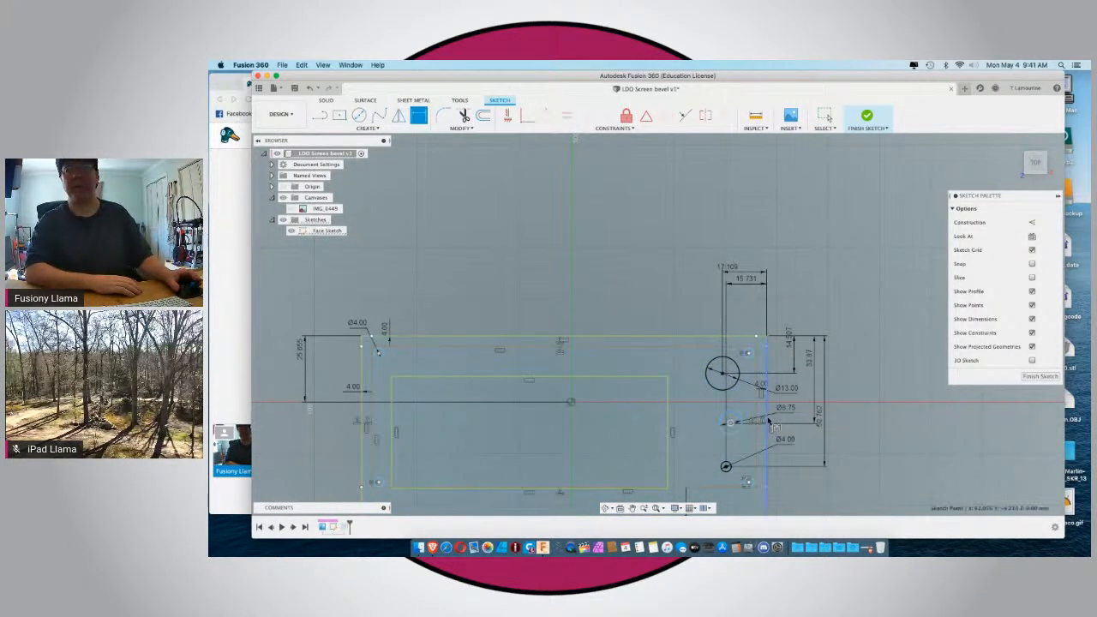
left_click(767, 420)
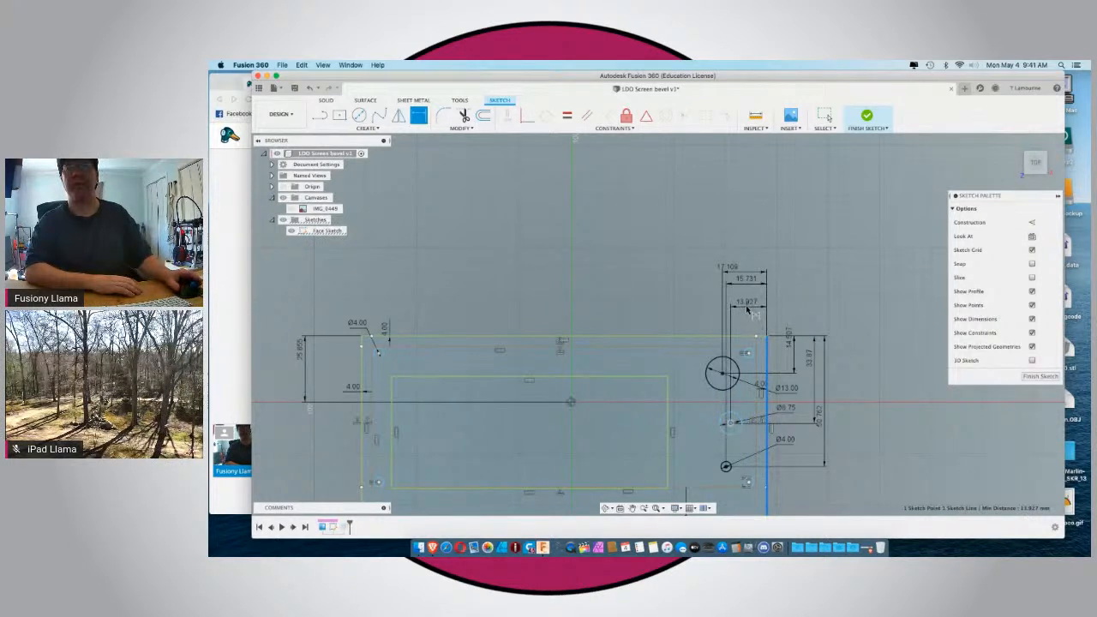
left_click(747, 308)
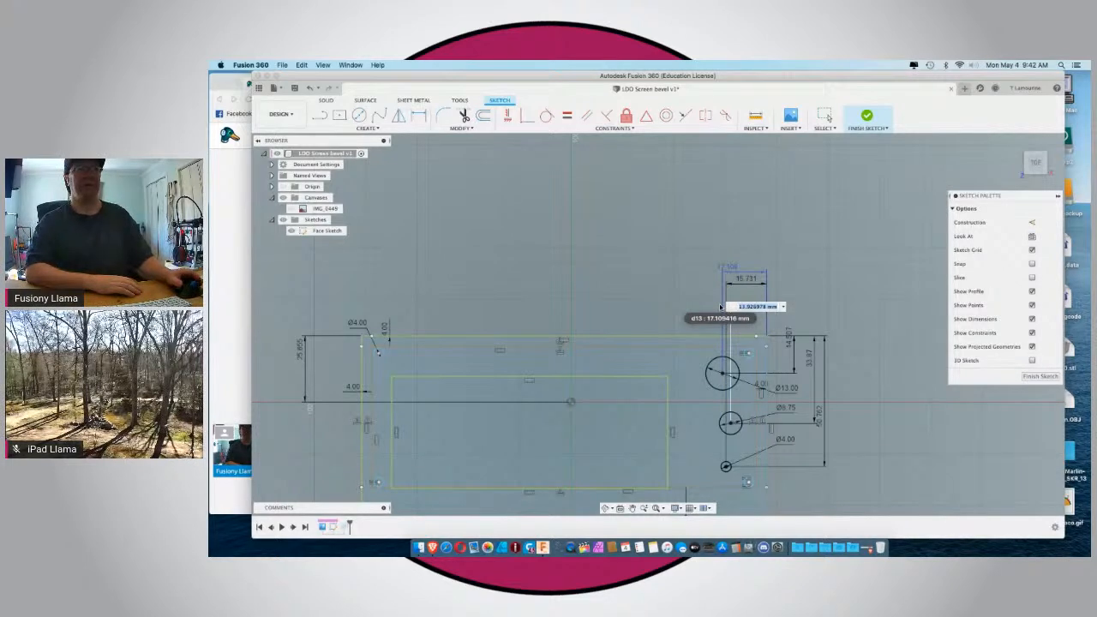
key("Return")
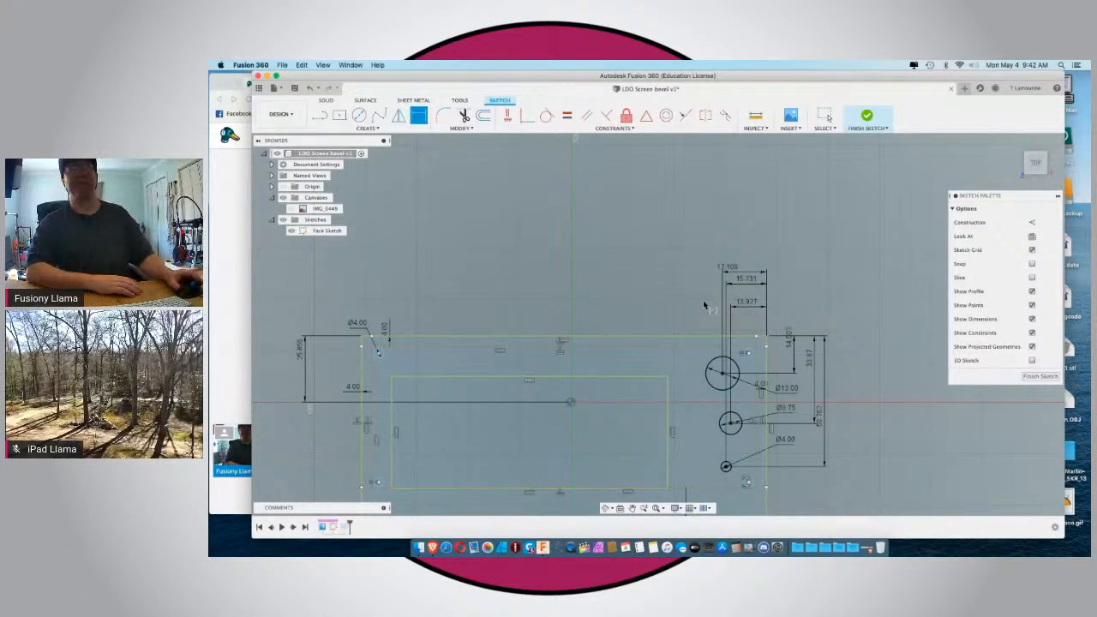
key("Escape")
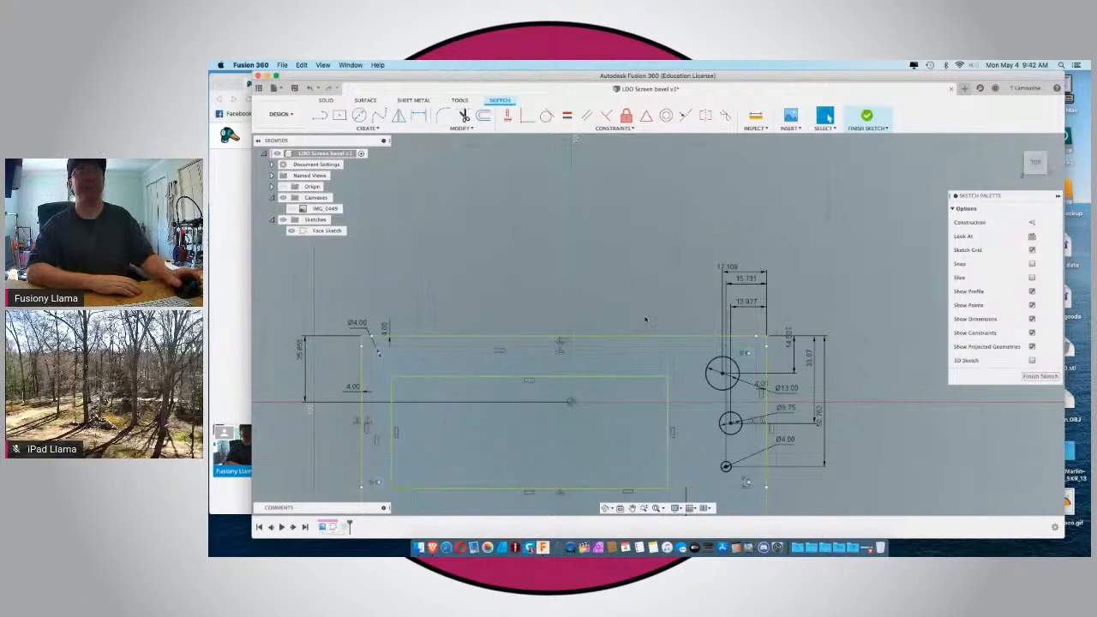
Check the viewer comments in the StreamYard browser window, then return to Fusion 360 and examine the whole face plate sketch.
scroll(645, 321, "down", 3)
scroll(689, 356, "up", 5)
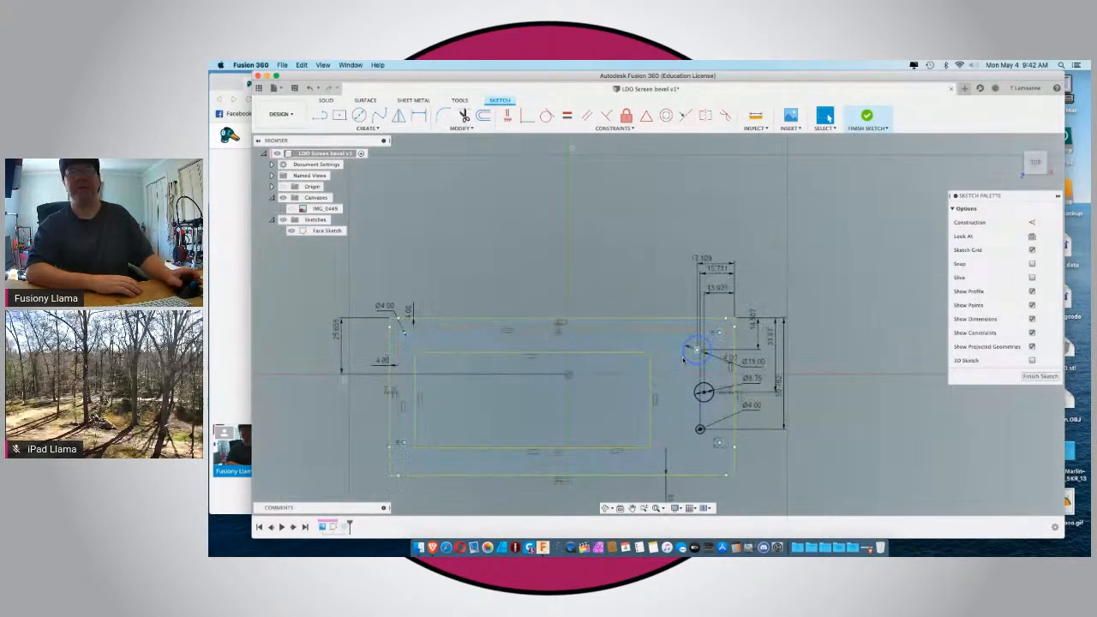
left_click(363, 319)
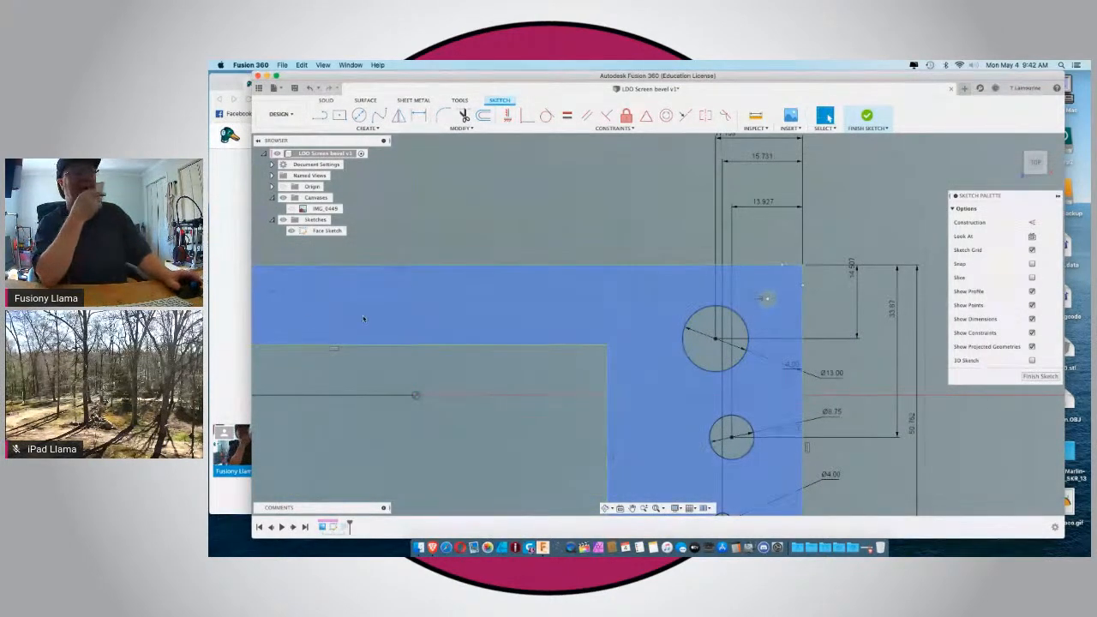
left_click(225, 315)
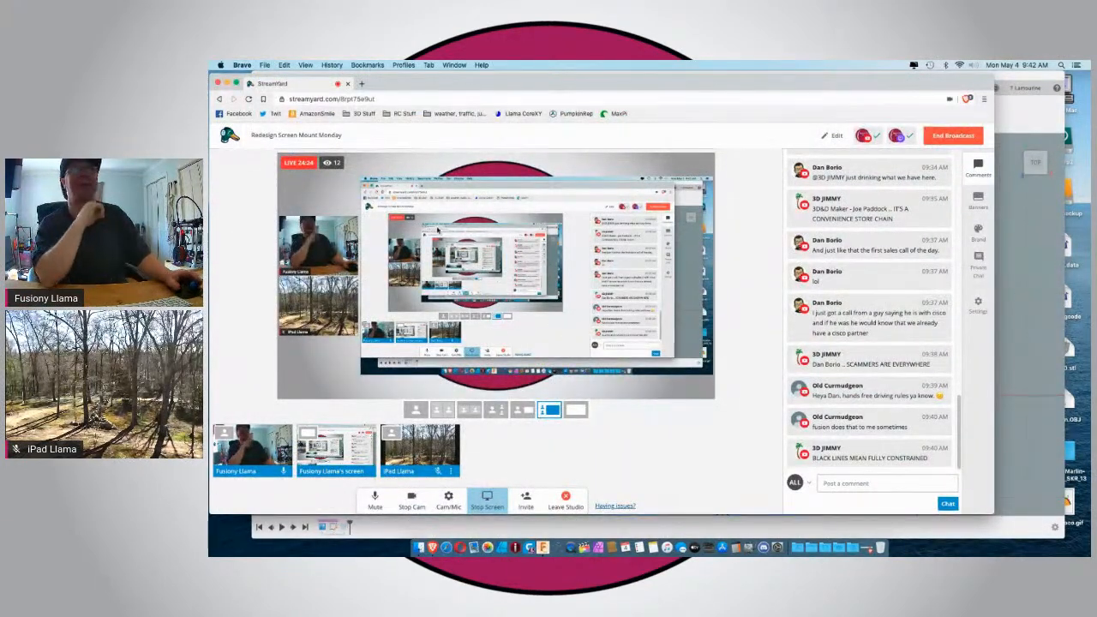
left_click(362, 537)
scroll(733, 329, "down", 8)
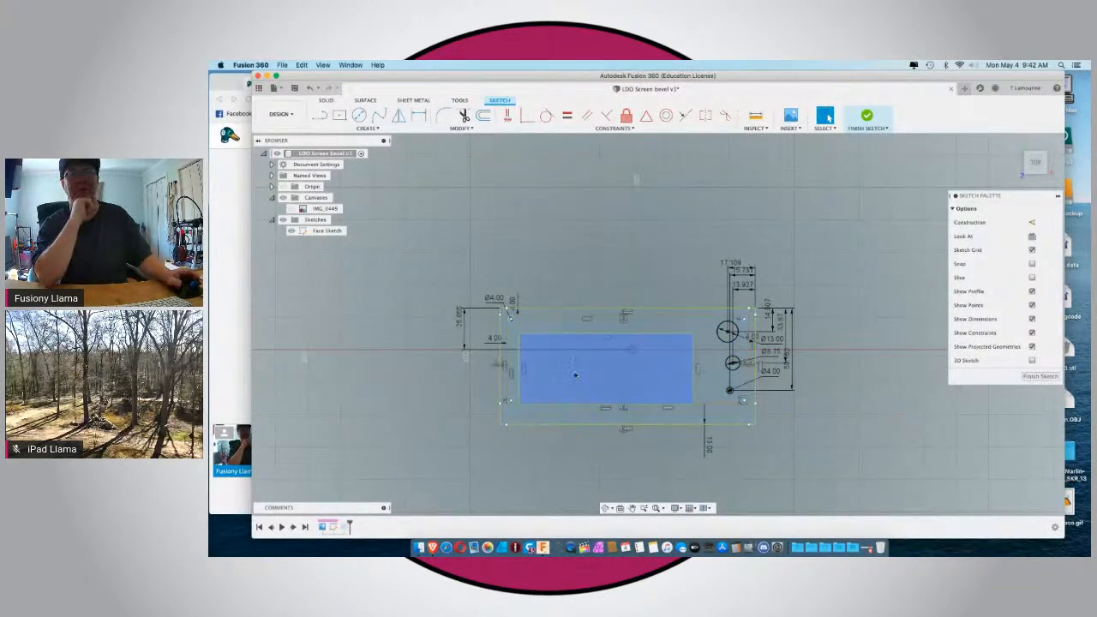
scroll(575, 374, "up", 6)
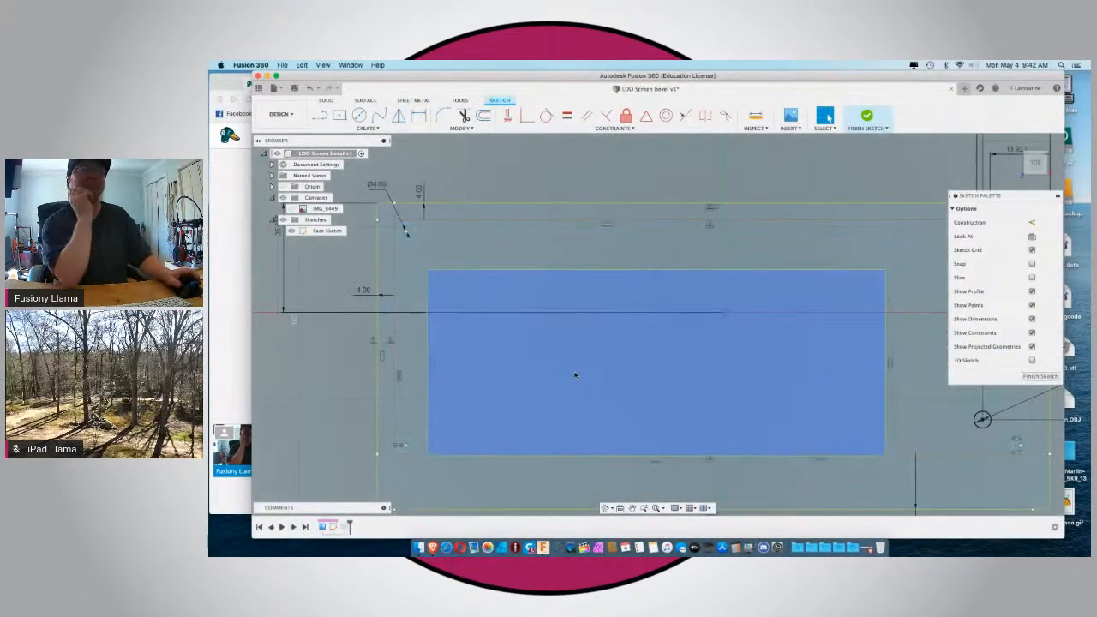
scroll(575, 374, "down", 3)
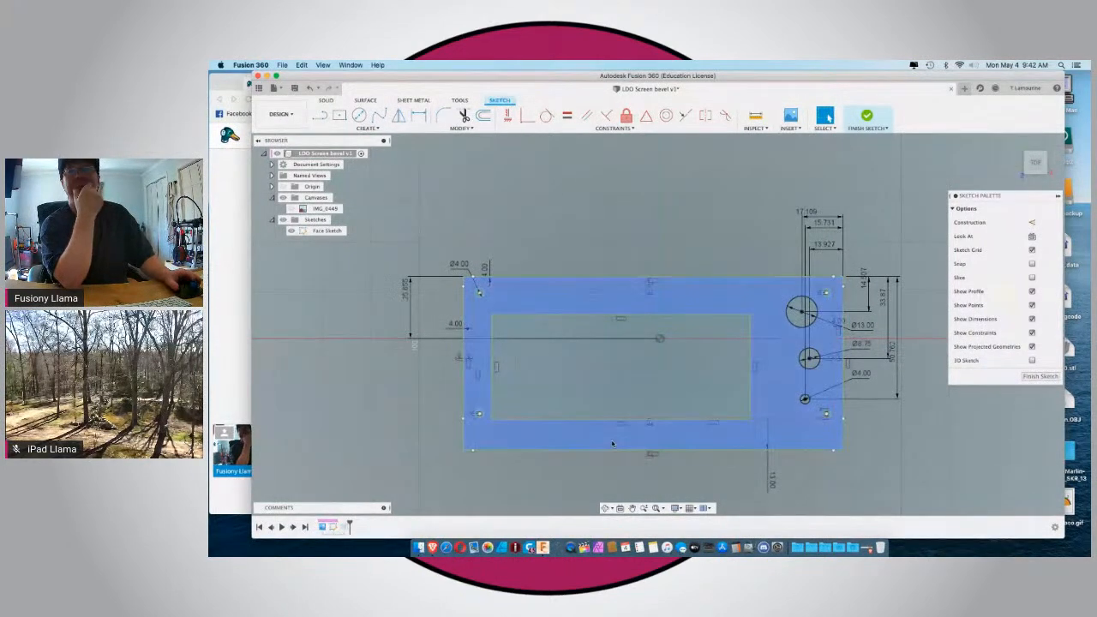
scroll(665, 442, "down", 2)
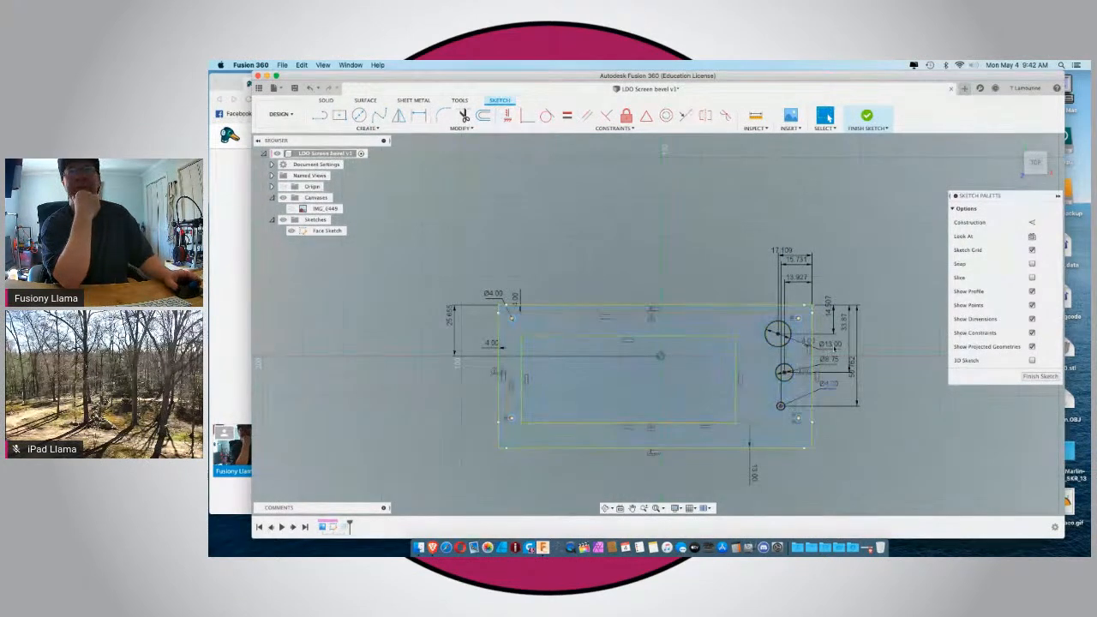
Draw a center-diameter circle about 6 mm across, concentric with the 13 mm circle.
scroll(785, 340, "up", 3)
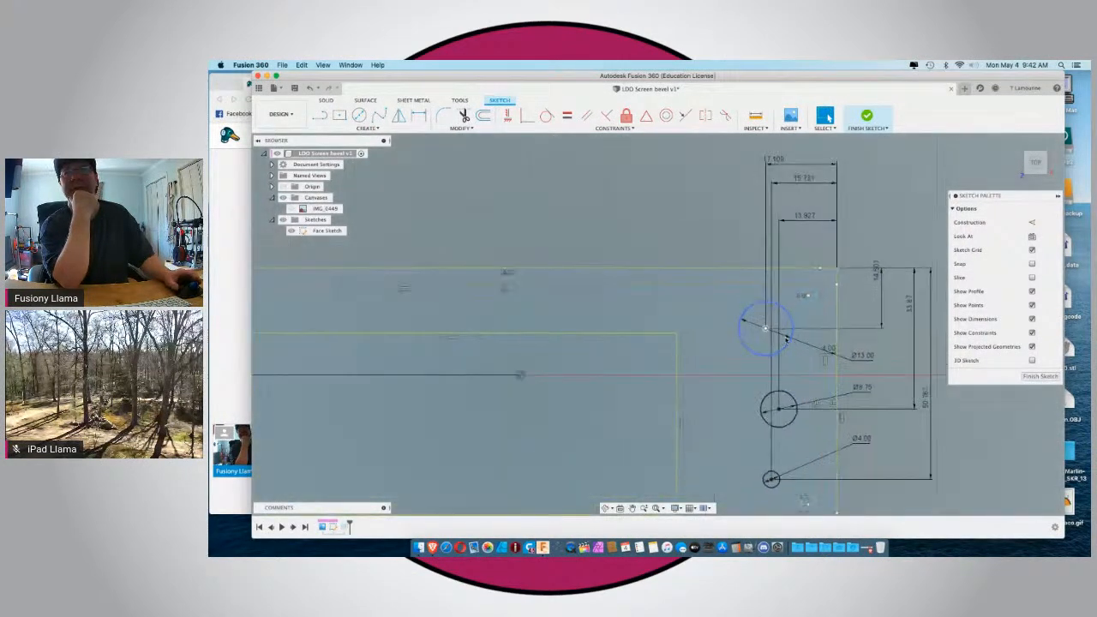
left_click(748, 345)
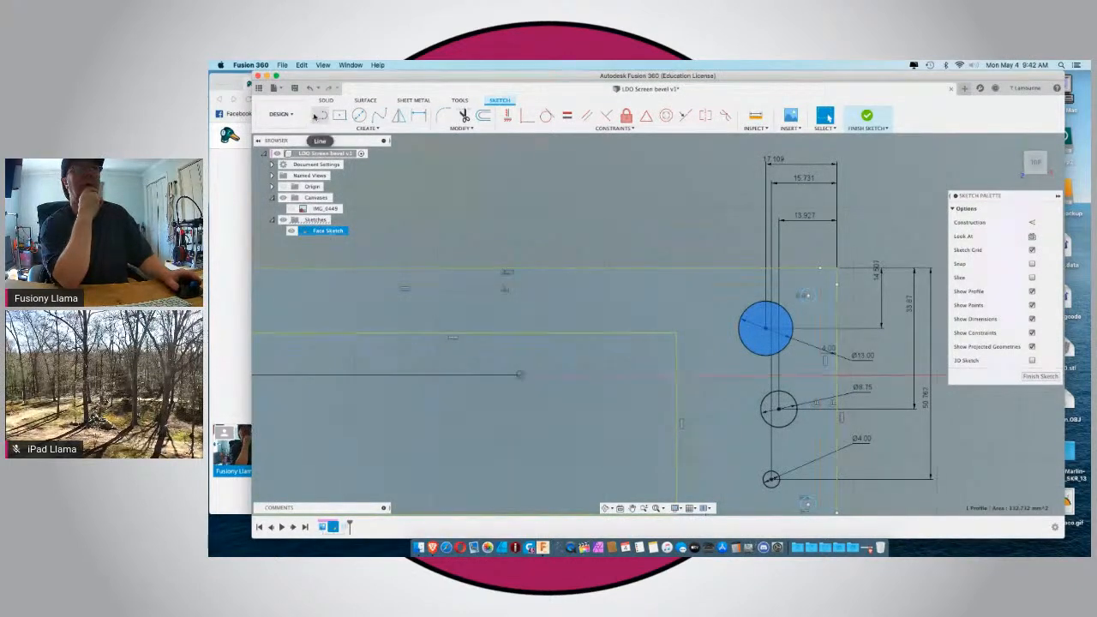
left_click(360, 118)
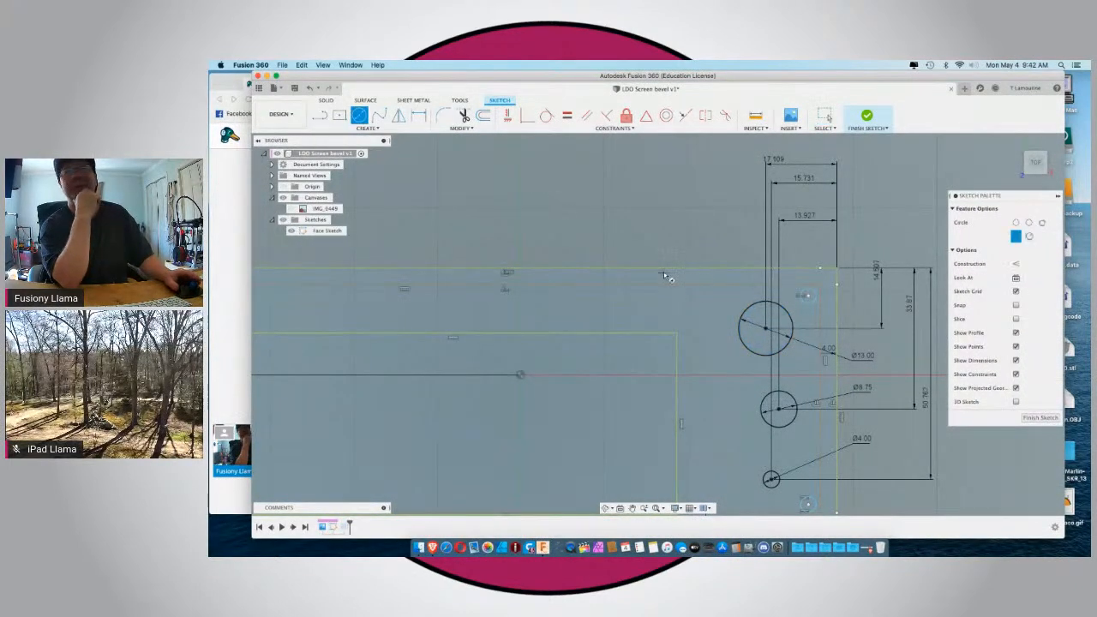
left_click(766, 329)
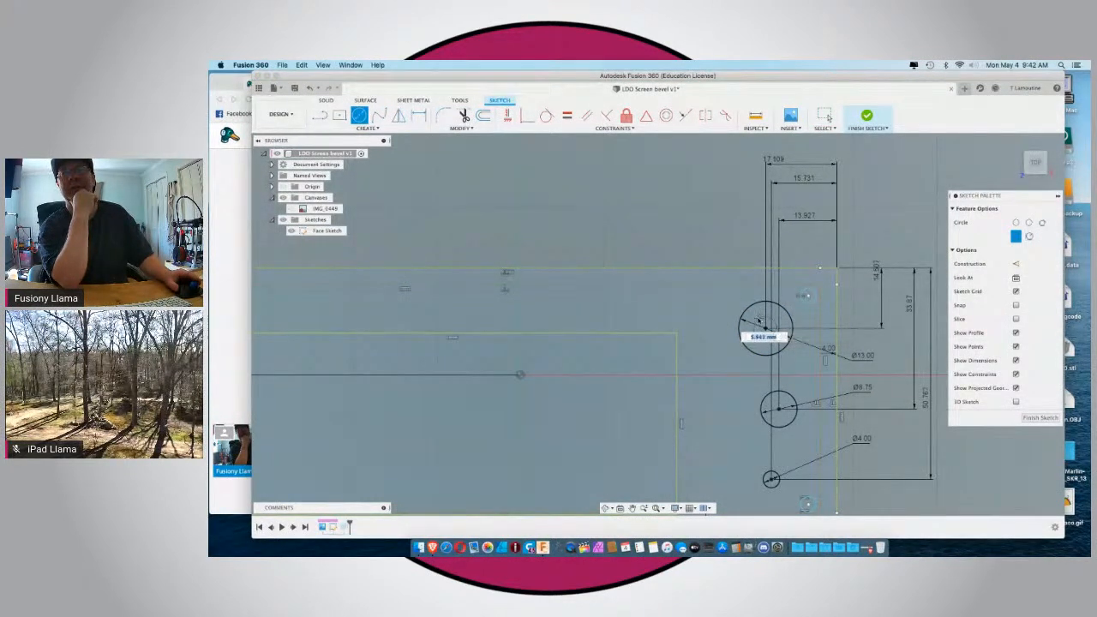
left_click(759, 321)
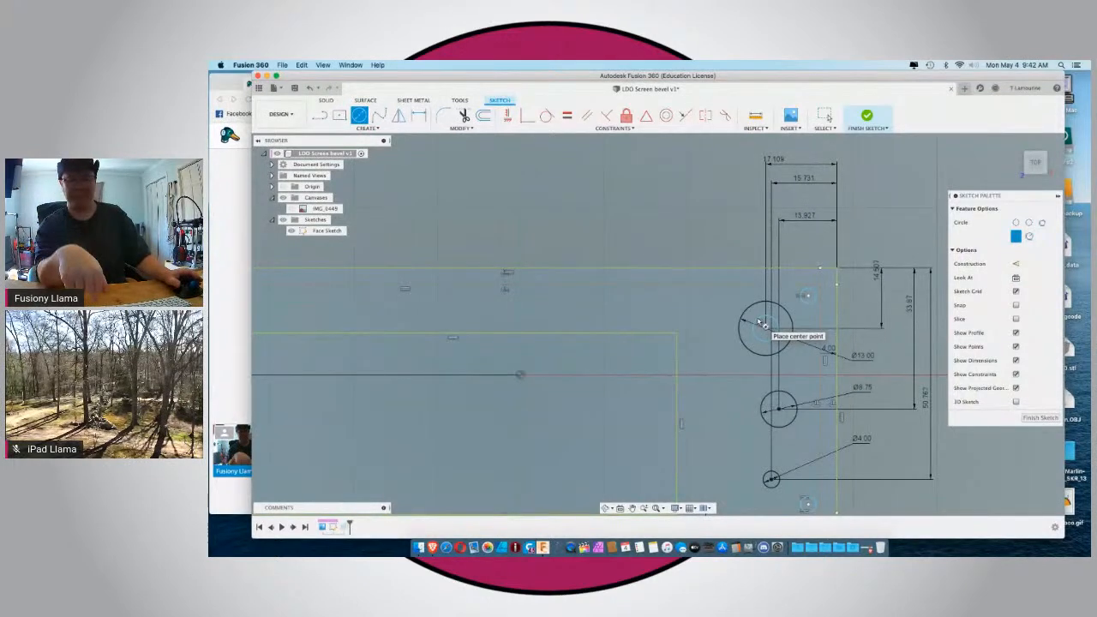
key("Escape")
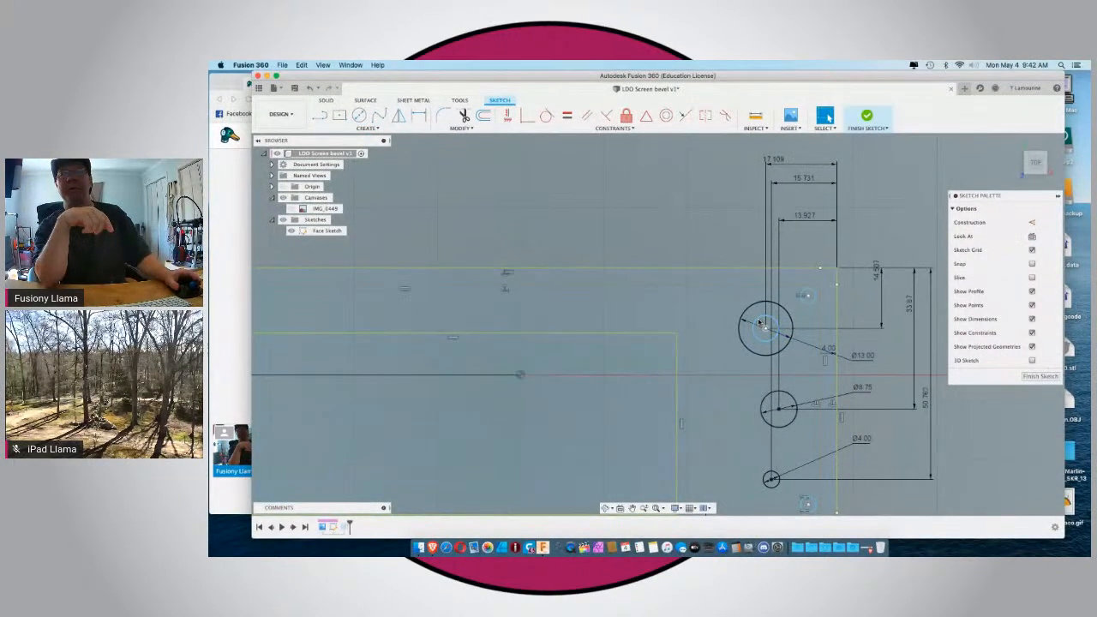
Dimension the small inner circle concentric with the 13 mm circle to a 5 mm diameter.
key("d")
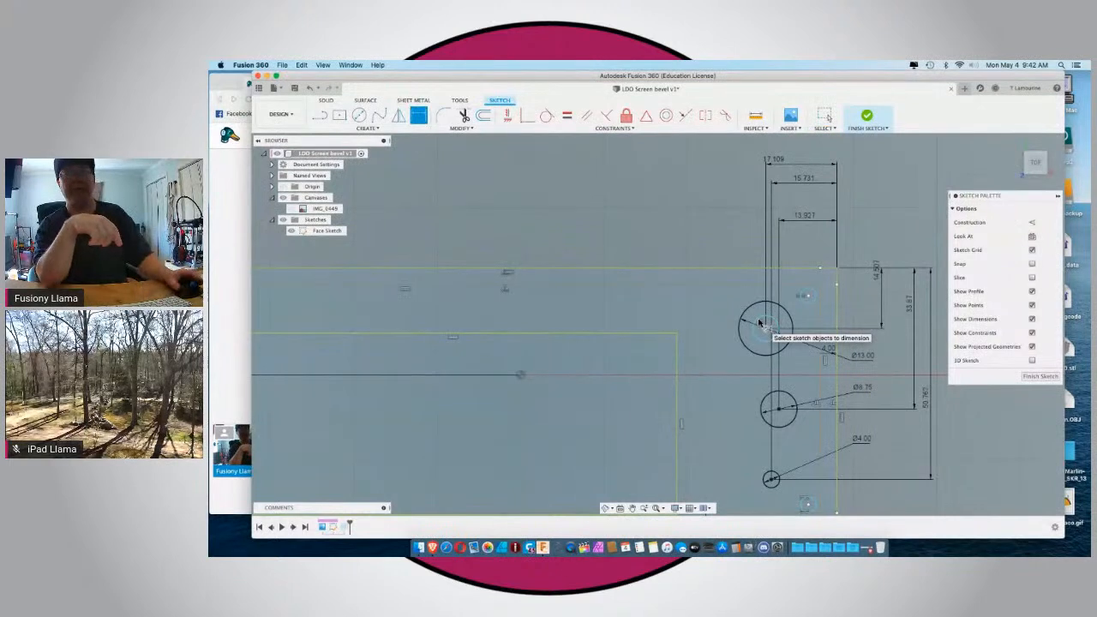
left_click(769, 326)
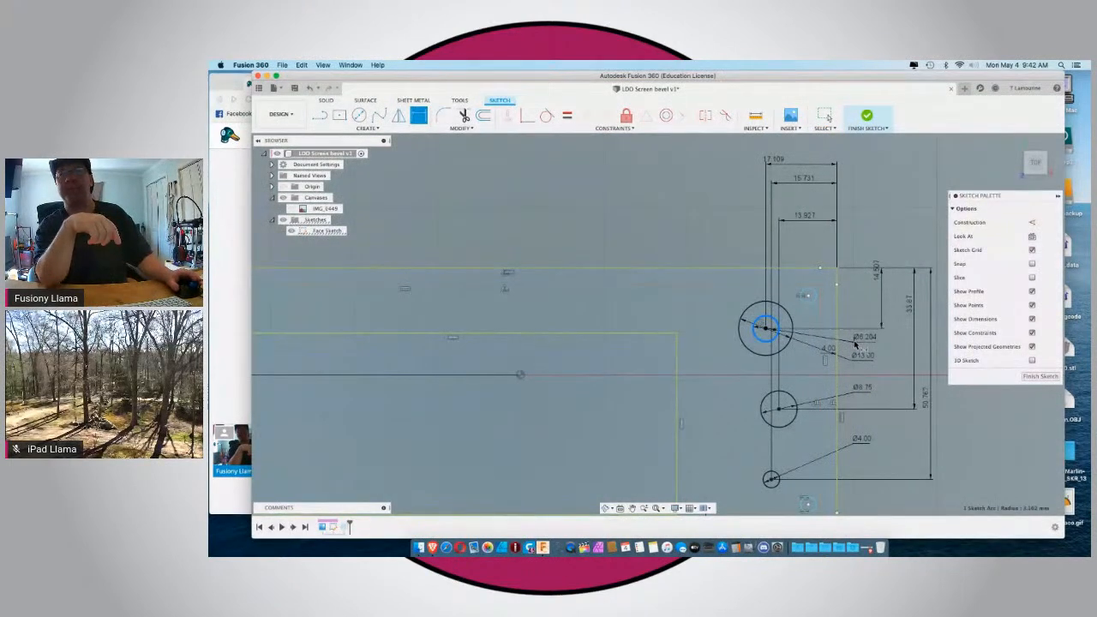
left_click(854, 343)
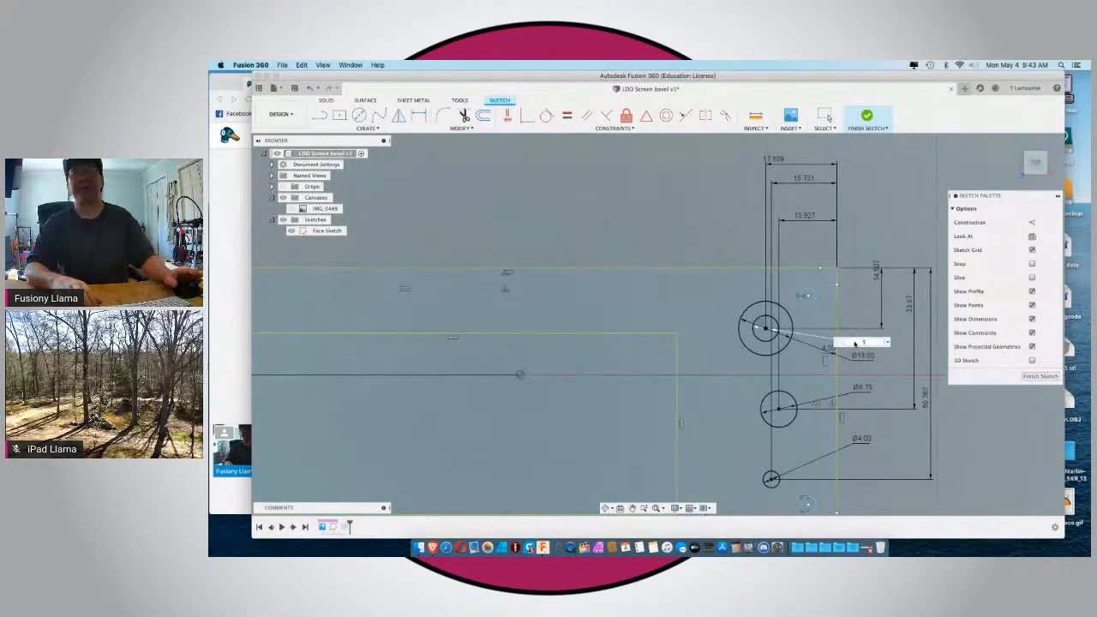
key("Return")
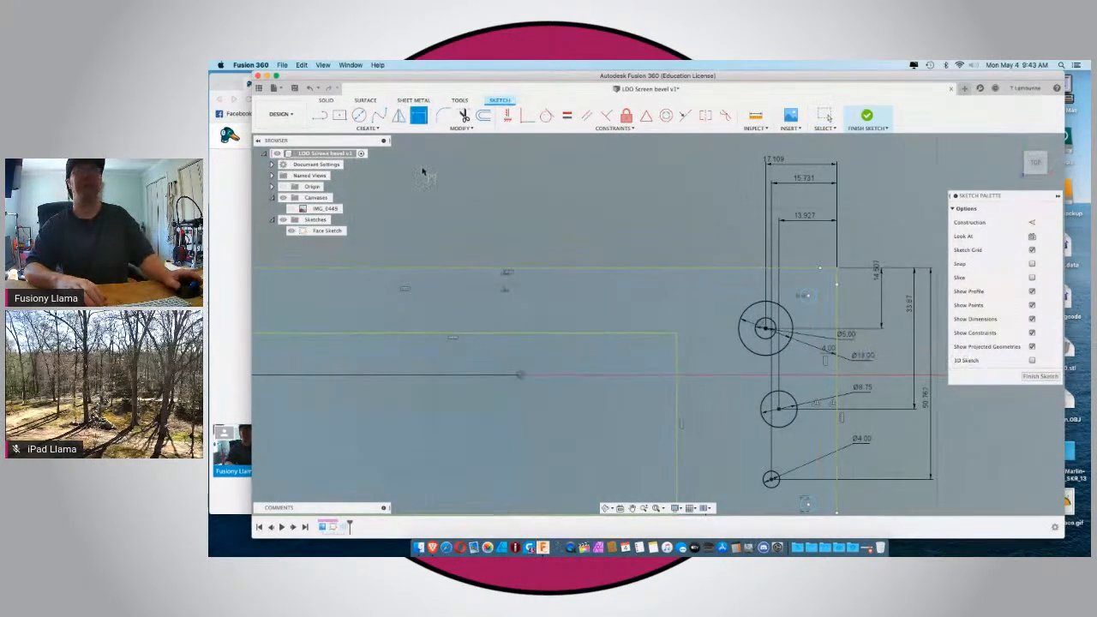
Draw a line about 4 mm long from the 5 mm circle outward to the left side of the 13 mm circle.
left_click(319, 115)
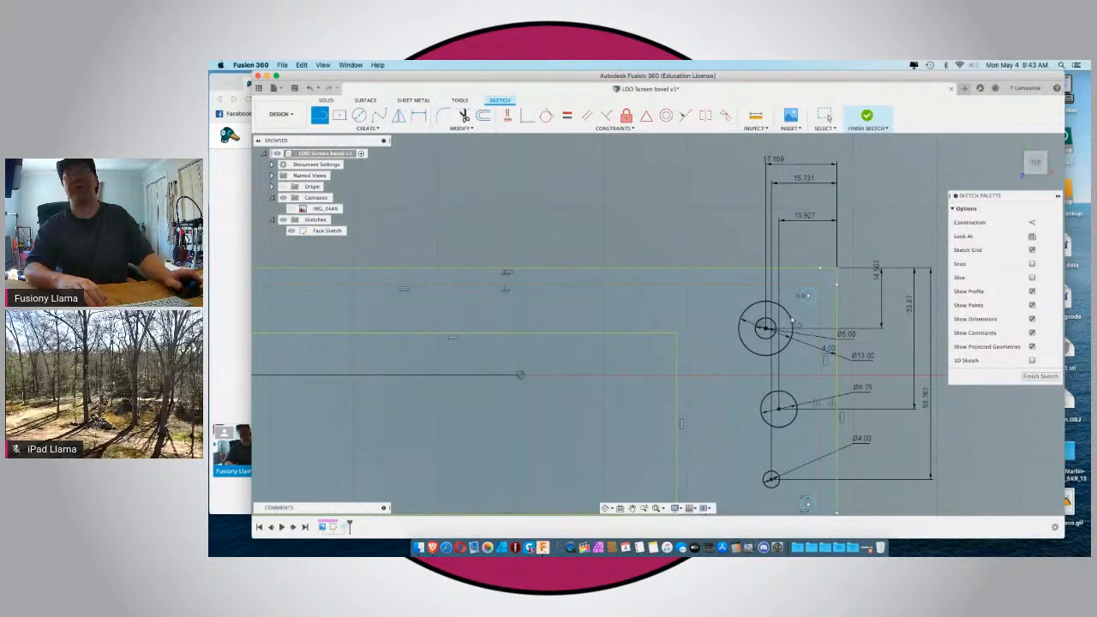
scroll(793, 322, "up", 1)
scroll(793, 323, "up", 1)
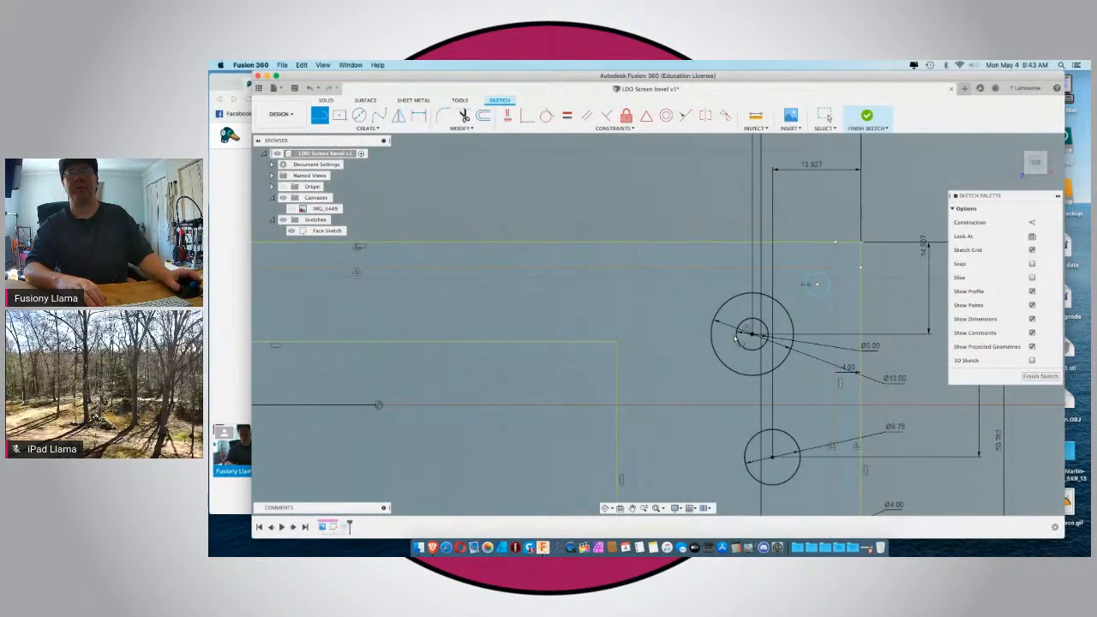
left_click(751, 334)
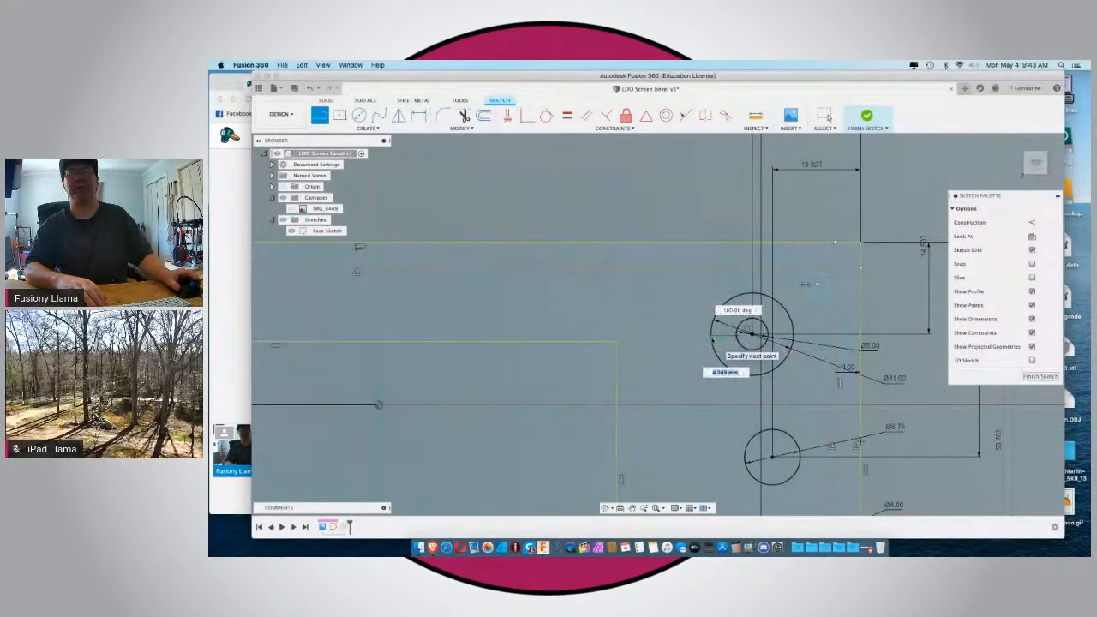
left_click(712, 340)
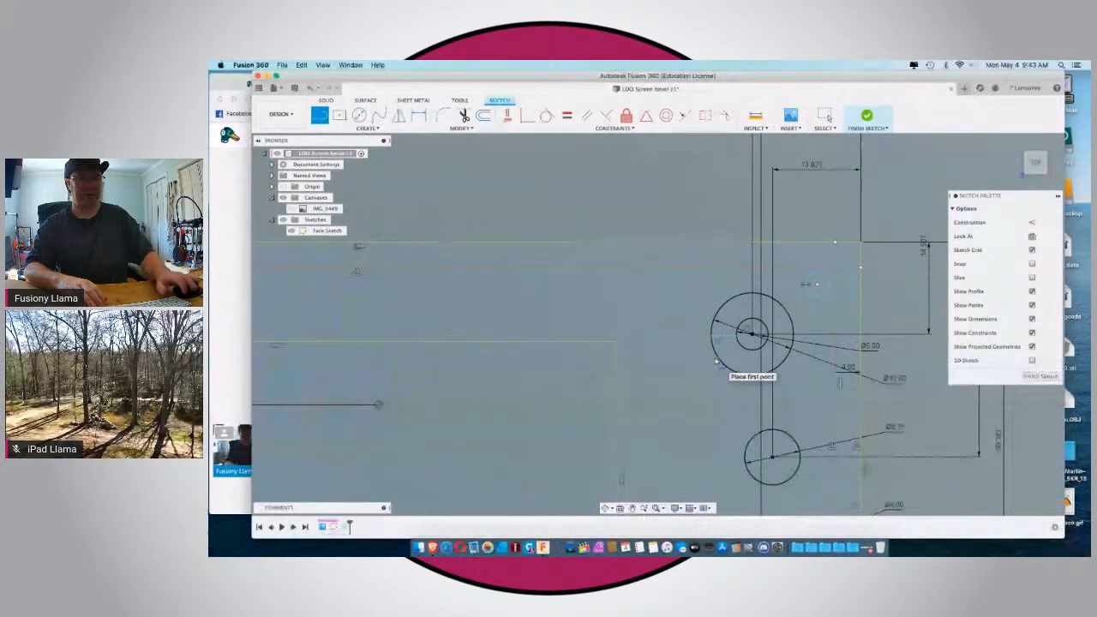
key("Escape")
Try to apply a horizontal/vertical constraint to the short line between the two concentric circles.
left_click(719, 347)
left_click(722, 339)
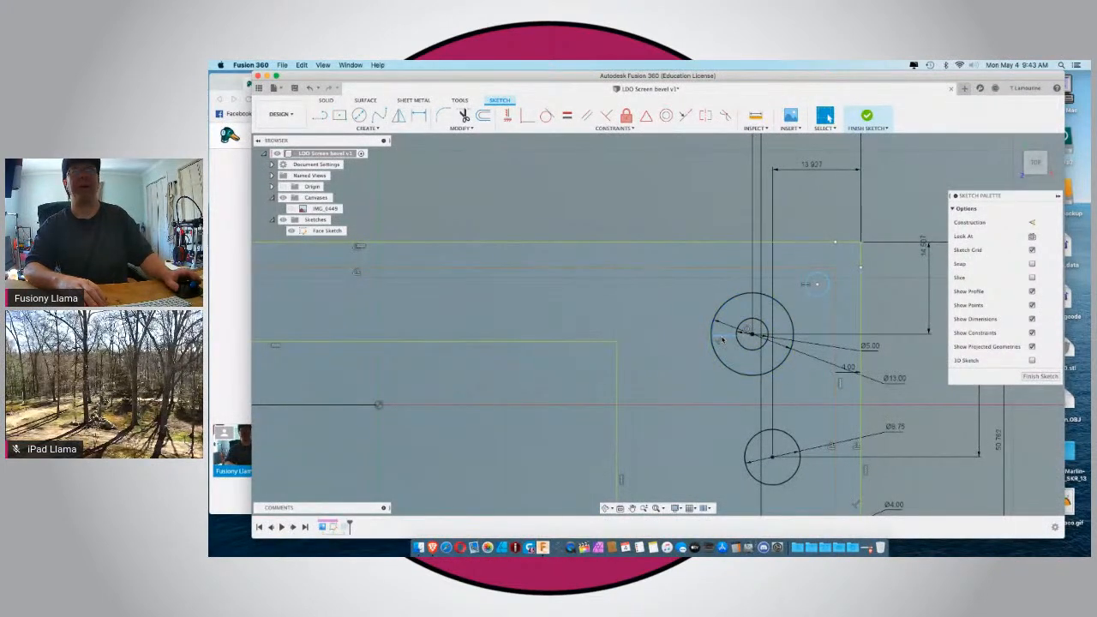
left_click(508, 118)
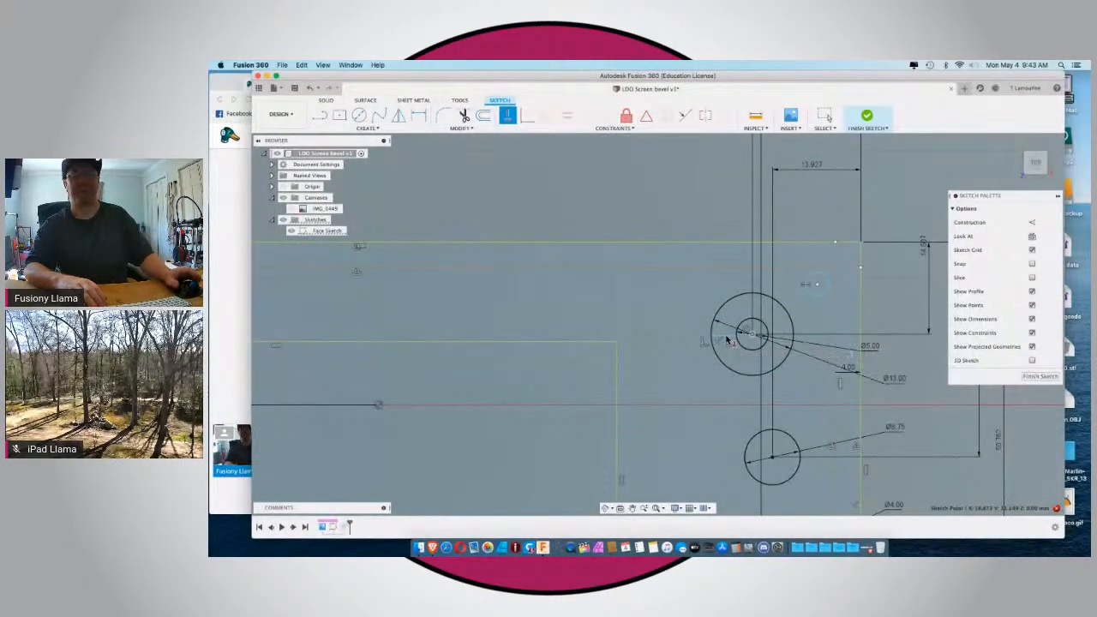
left_click(727, 340)
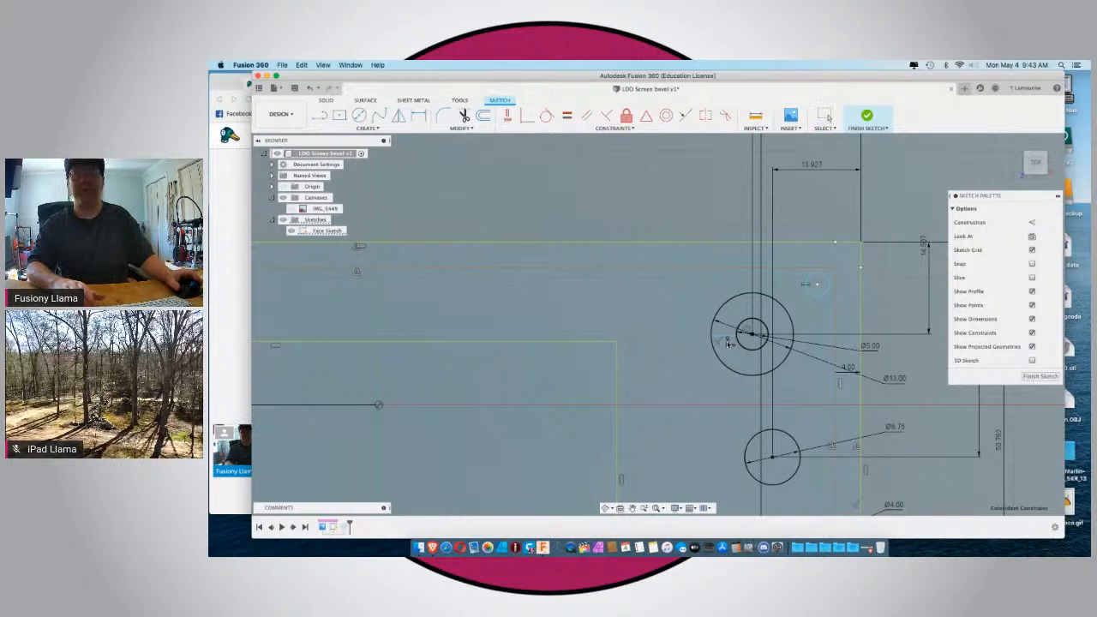
Delete the short line between the 5 mm and 13 mm circles.
left_click(720, 344)
left_click(722, 336)
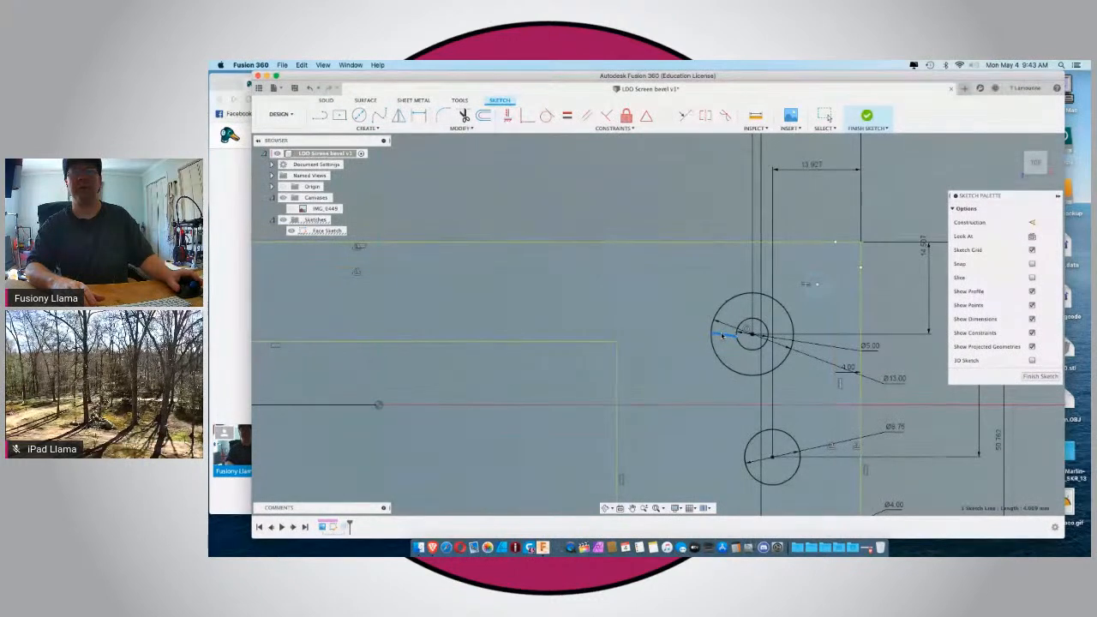
key("Delete")
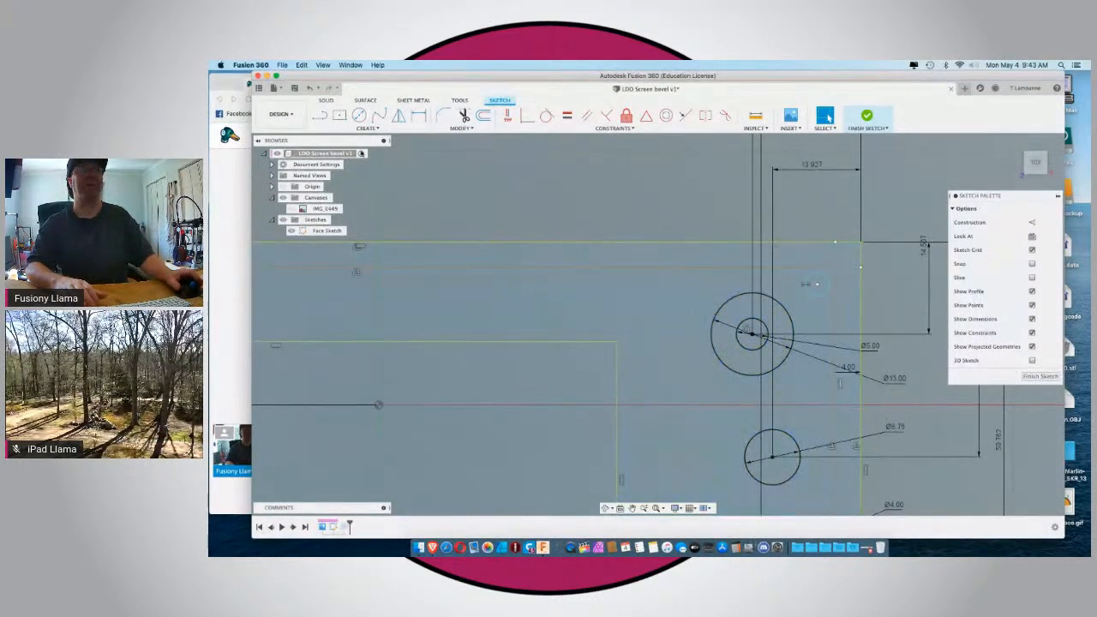
Draw a horizontal line about 4 mm long from the 5 mm circle's left edge to the 13 mm circle, and select it.
key("l")
scroll(751, 306, "up", 2)
scroll(751, 306, "up", 3)
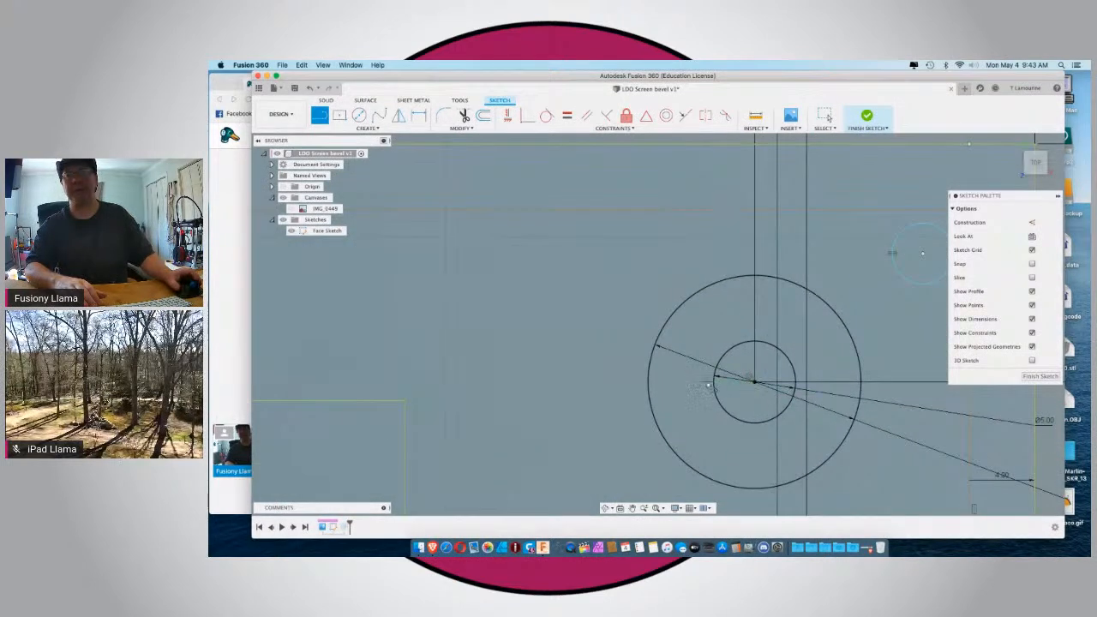
left_click(714, 382)
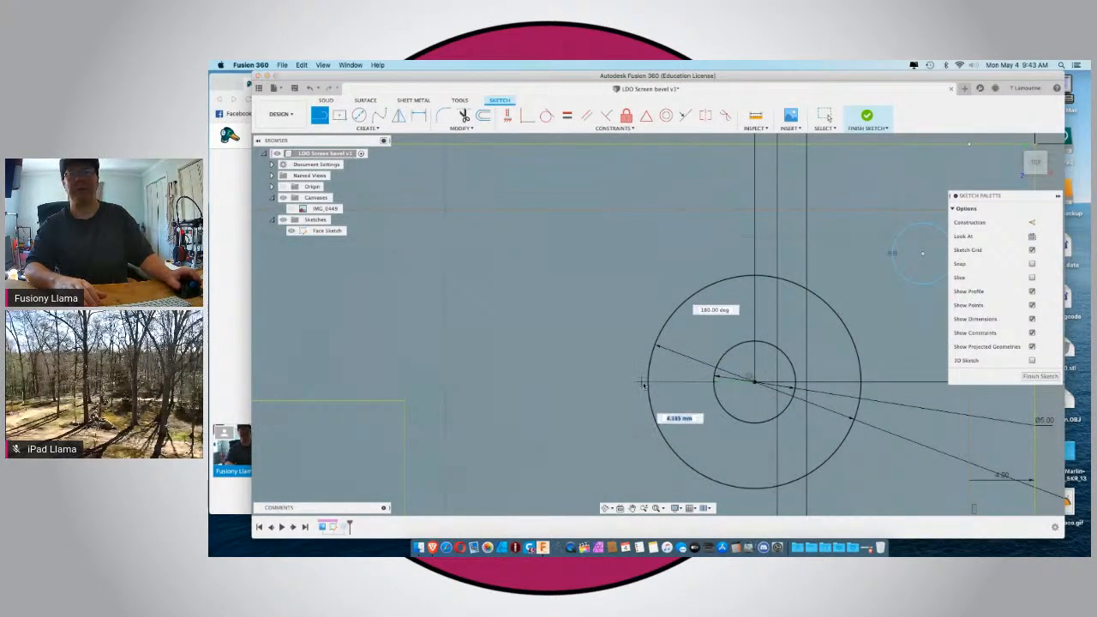
double_click(647, 385)
scroll(648, 387, "down", 1)
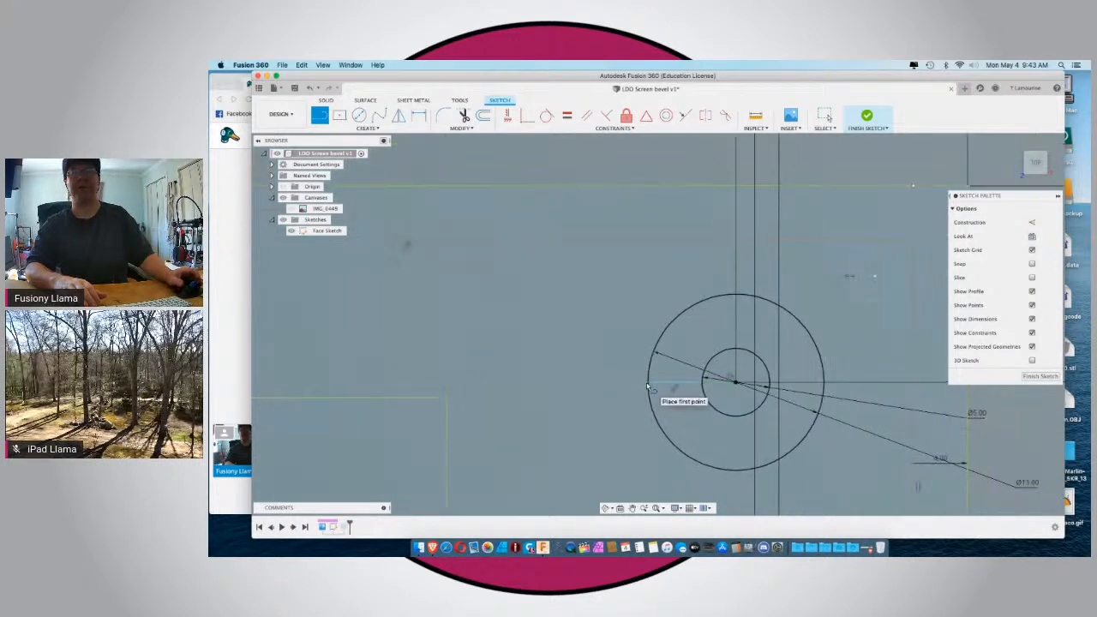
scroll(647, 385, "down", 1)
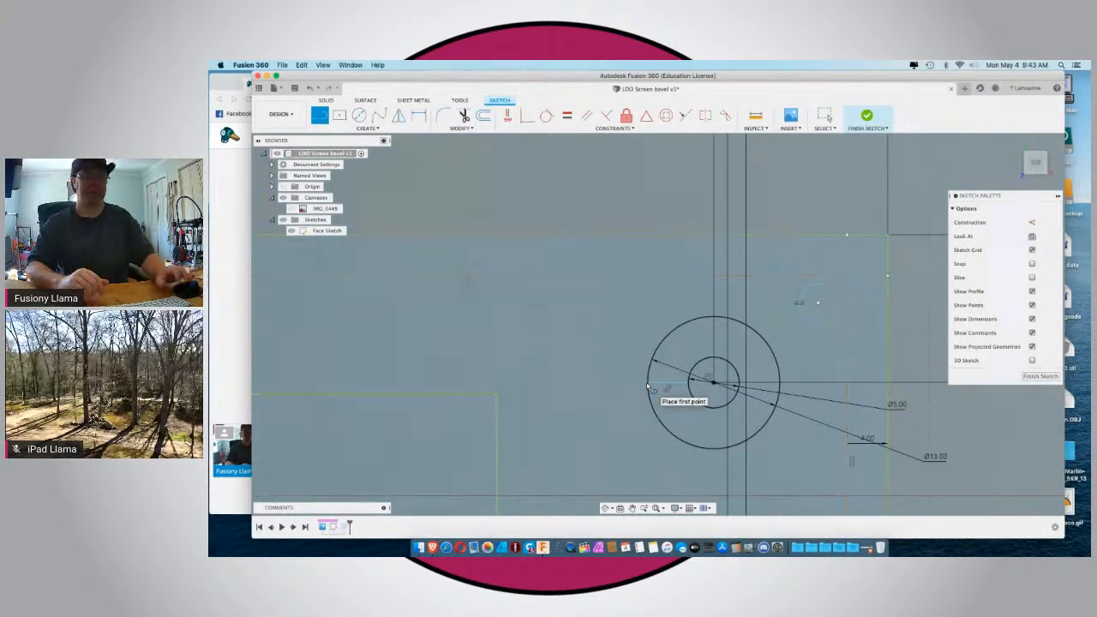
key("Escape")
left_click(668, 385)
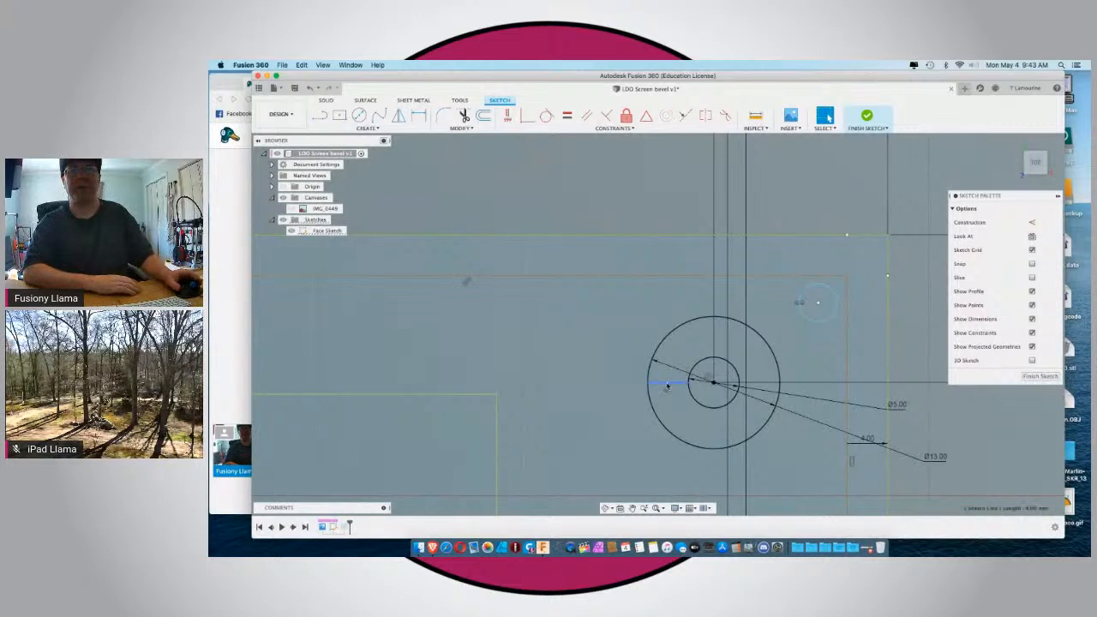
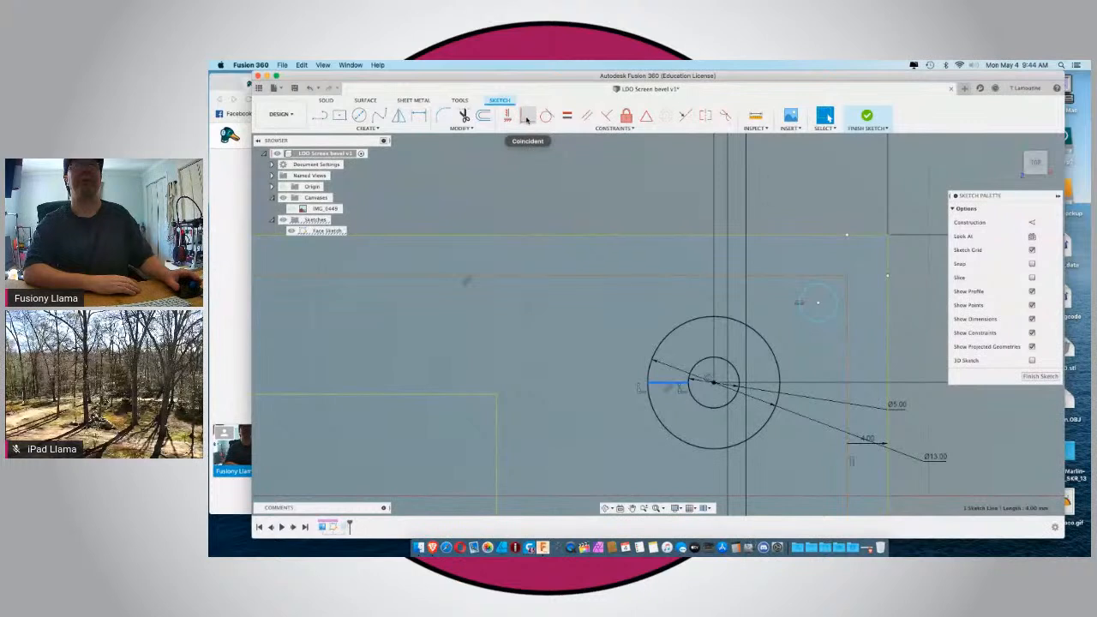
Try to apply a Collinear constraint to the short line between the 5 mm and 13 mm circles.
left_click(688, 117)
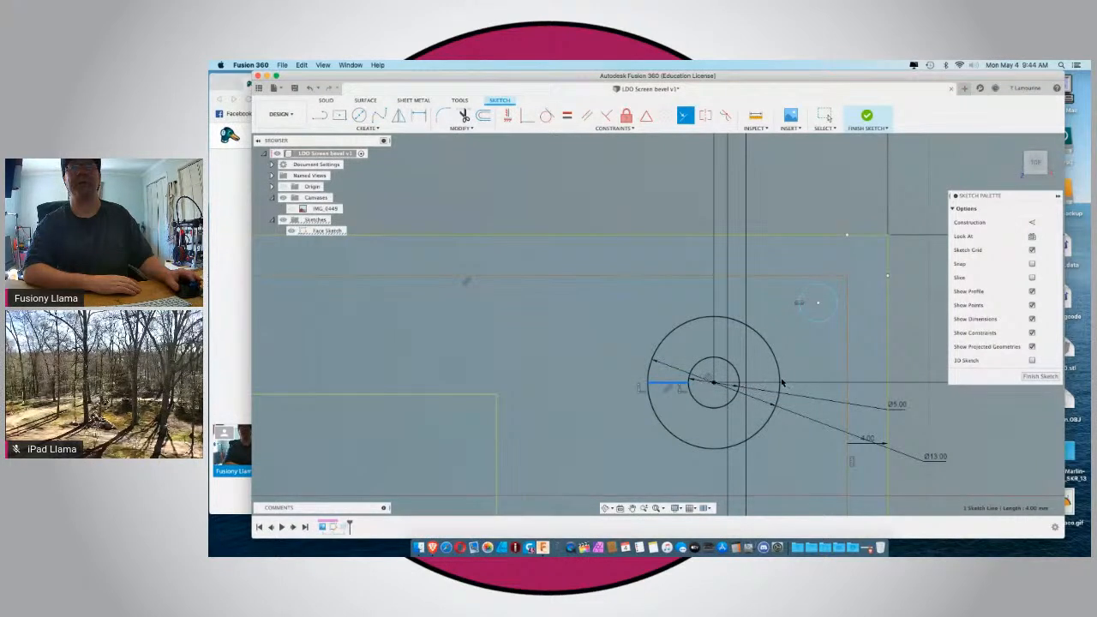
left_click(623, 237)
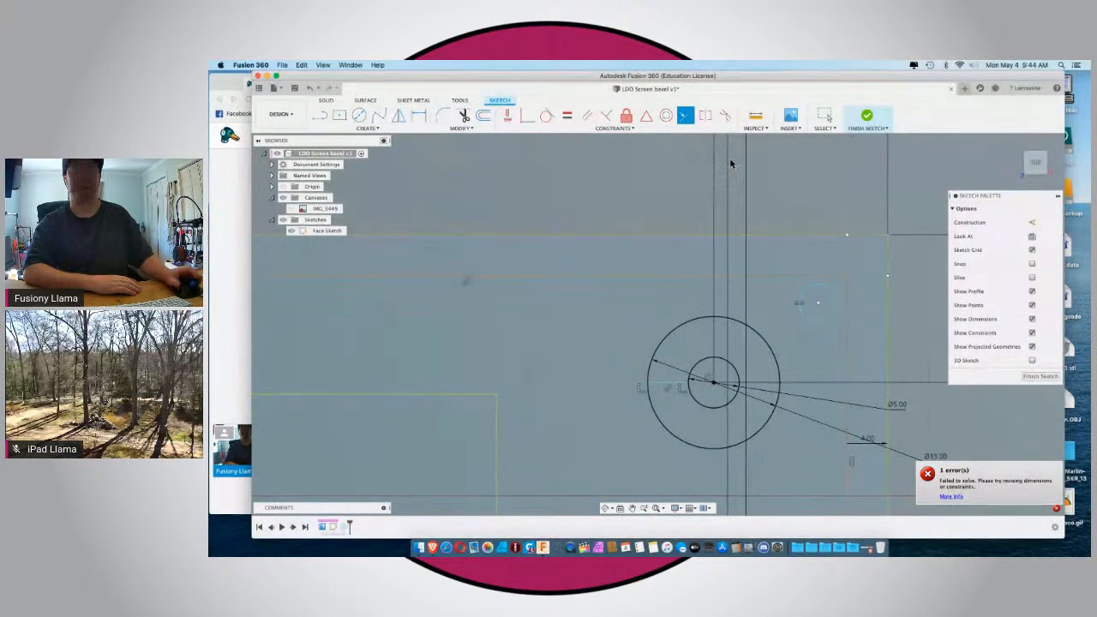
key("Escape")
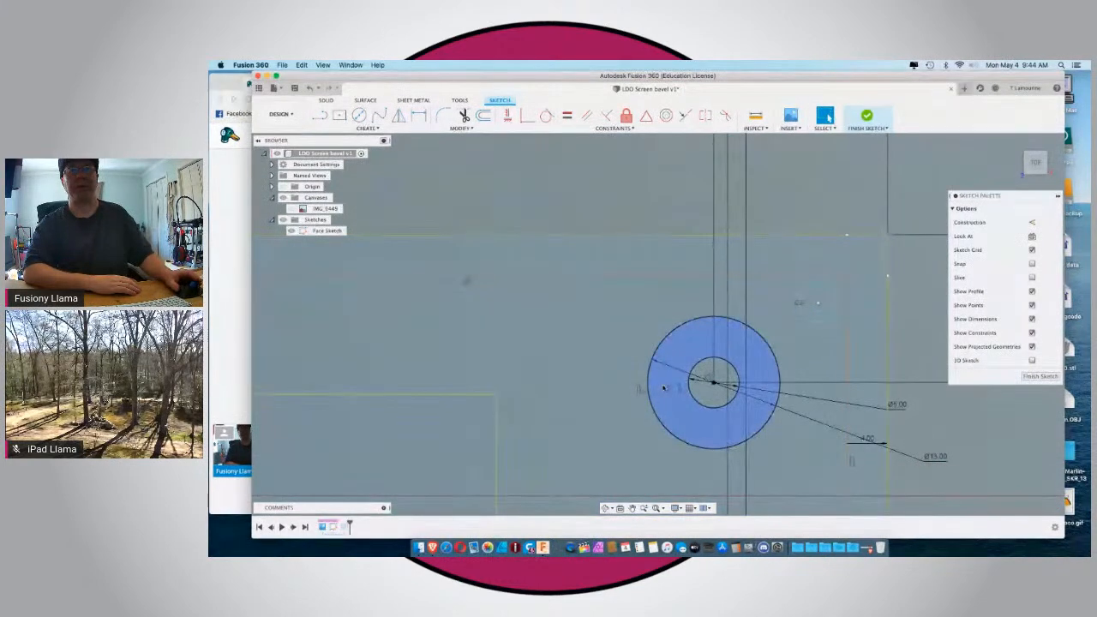
Create a full circular pattern of the short line around the concentric circles' center with a quantity of 8.
left_click(663, 387)
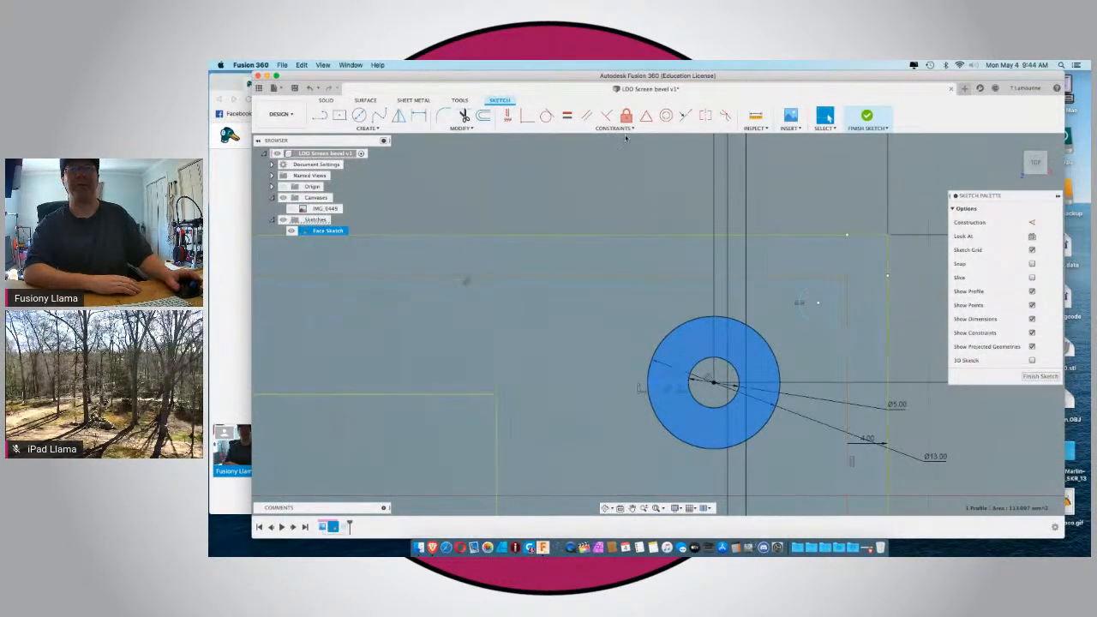
key("Escape")
left_click(667, 385)
left_click(356, 128)
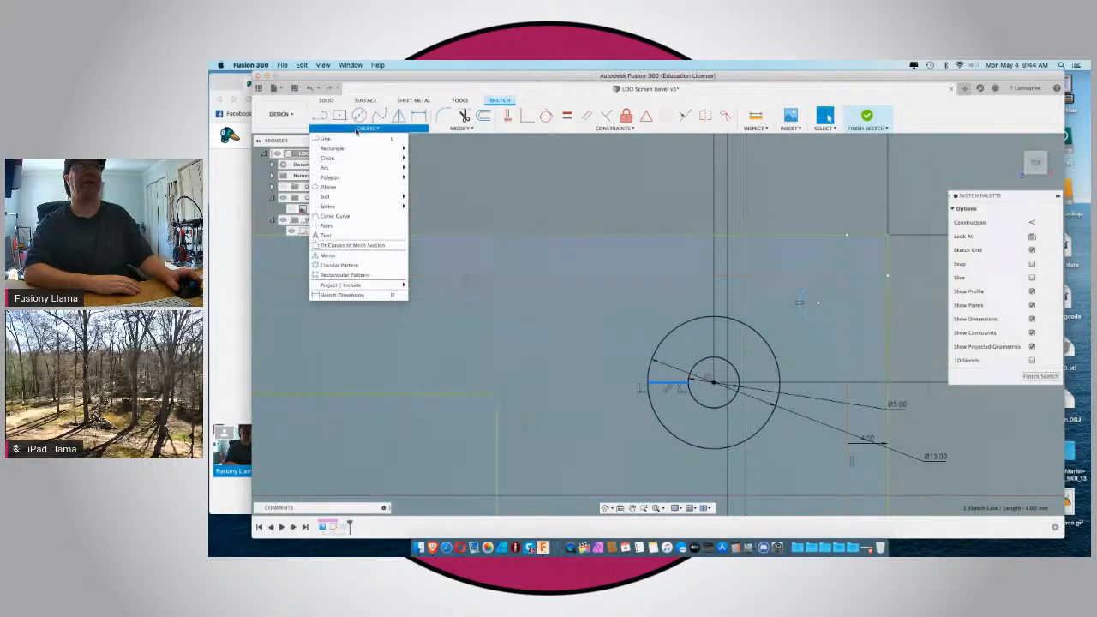
left_click(338, 265)
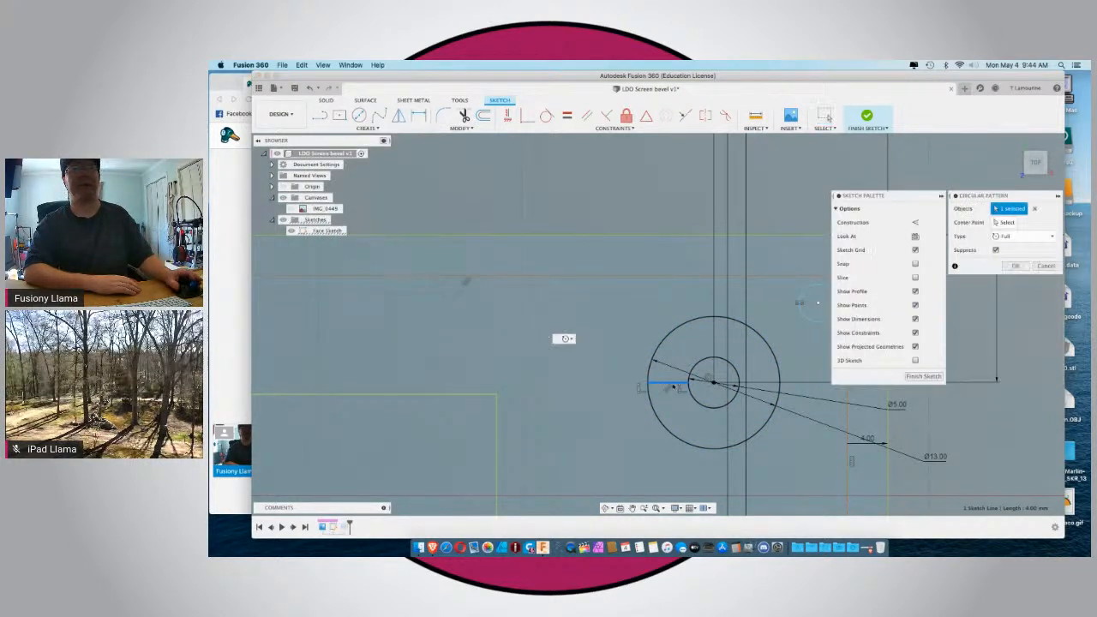
left_click(1004, 222)
left_click(713, 382)
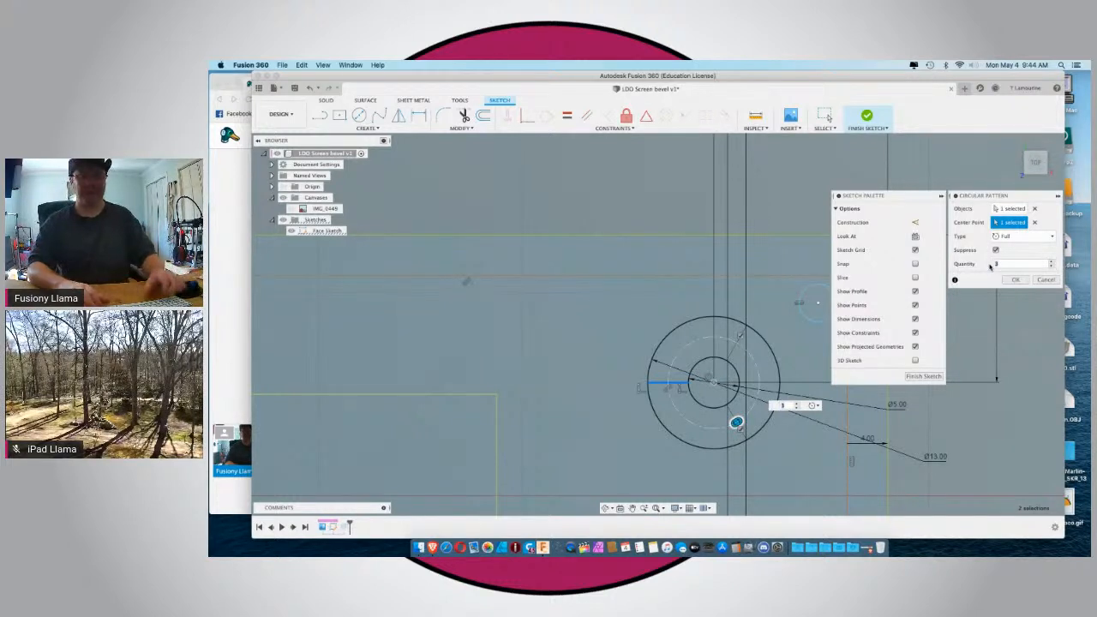
type("8")
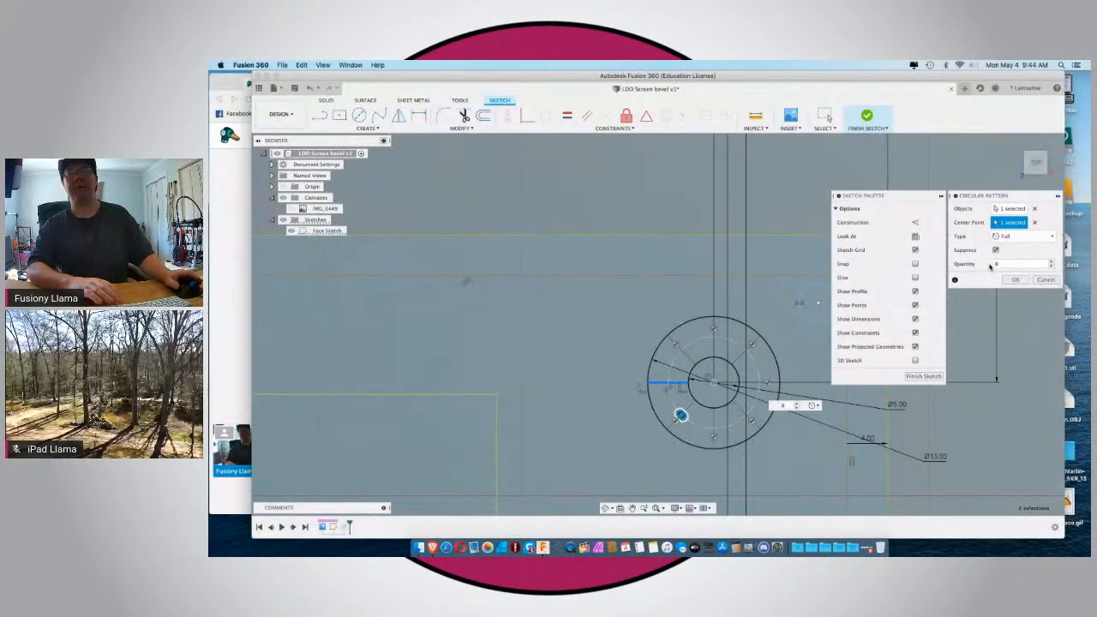
left_click(1015, 280)
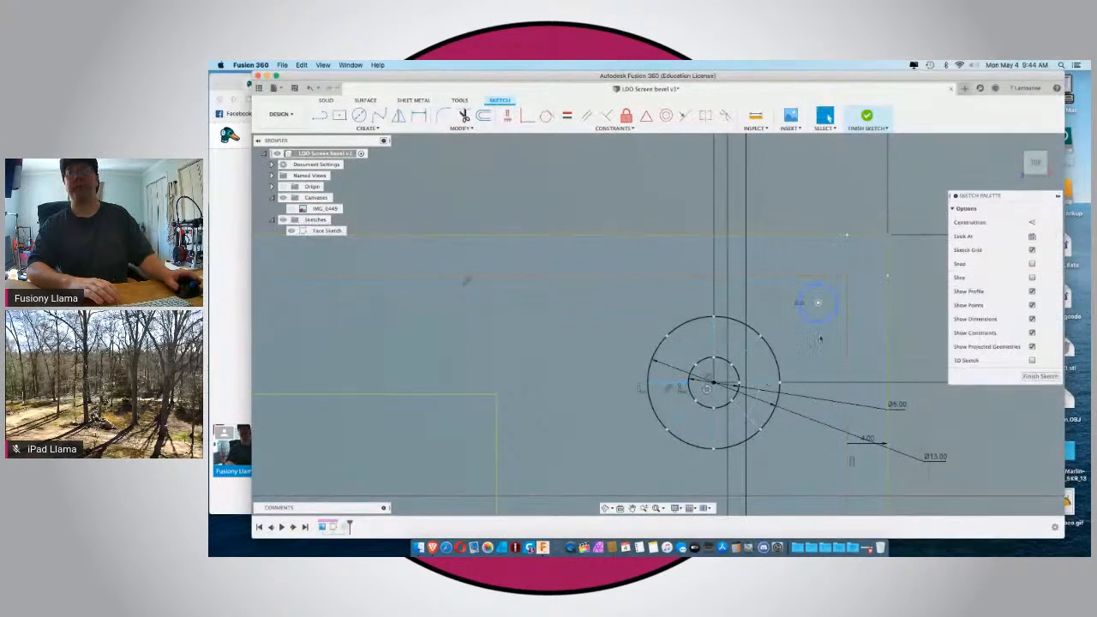
Offset the 5 mm circle inward by 1 mm, using an offset position of -1 mm.
left_click(725, 364)
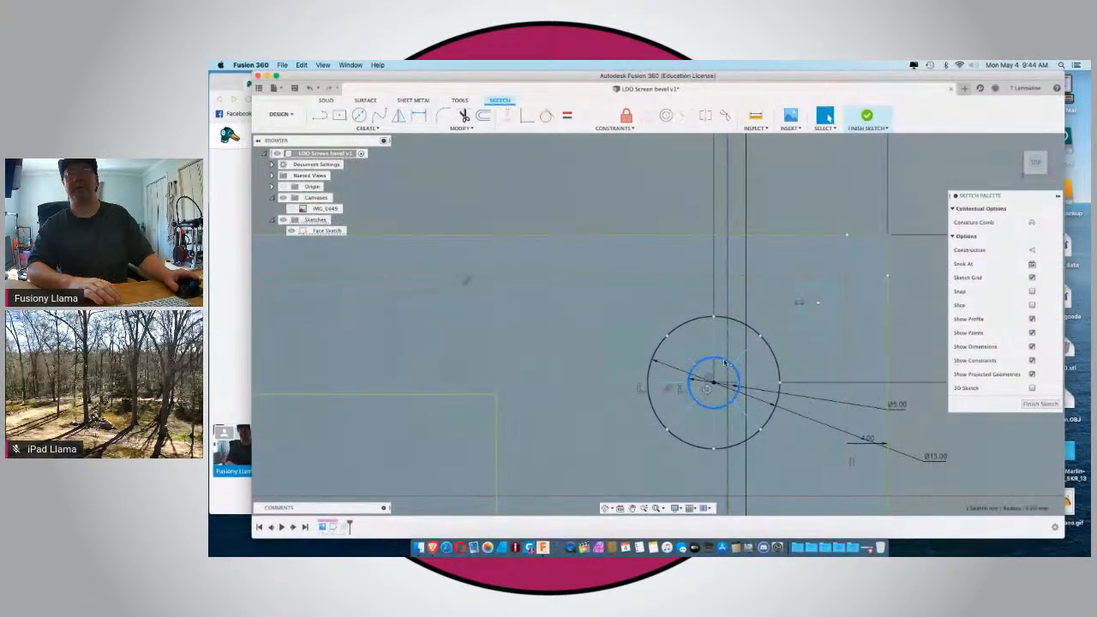
left_click(483, 115)
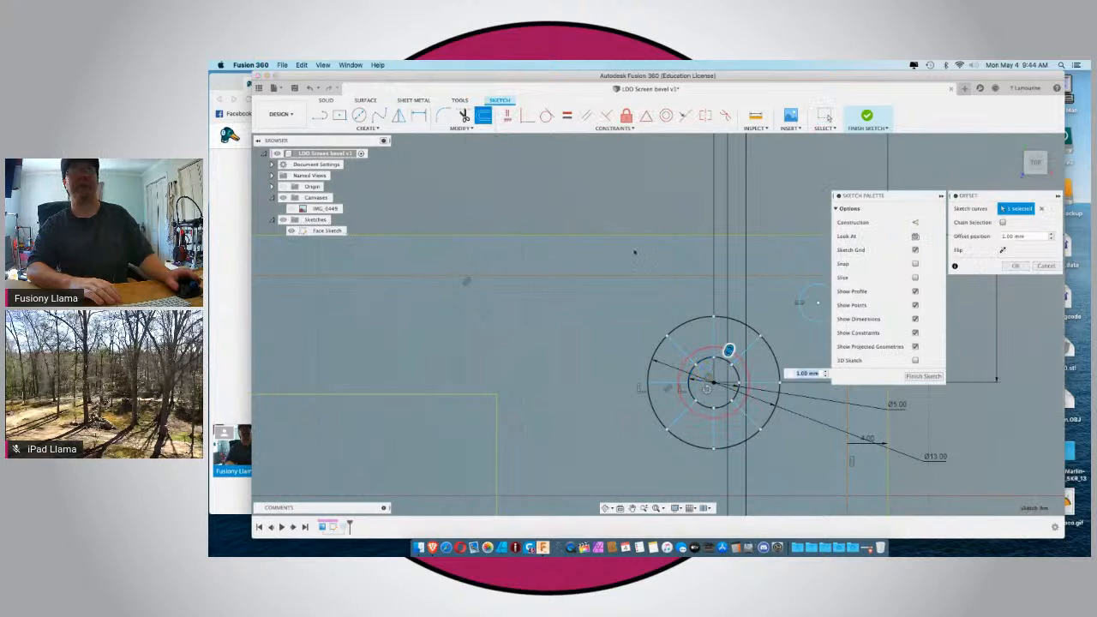
mouse_move(729, 351)
left_mouse_down()
mouse_move(712, 379)
mouse_move(720, 369)
left_mouse_up()
type("-2")
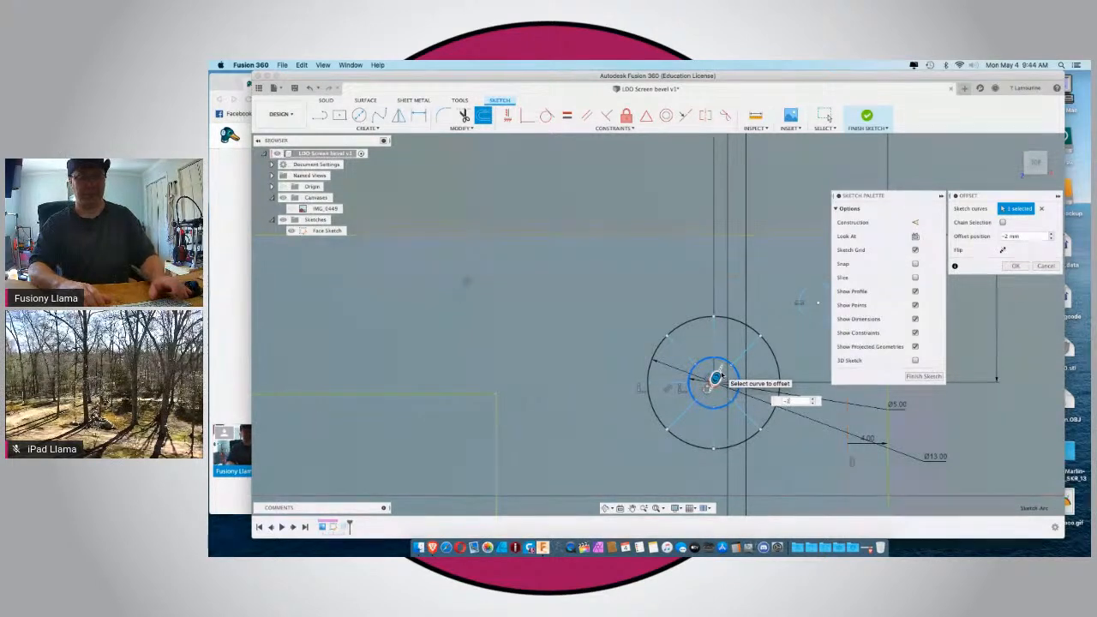
key("BackSpace")
type("1.5")
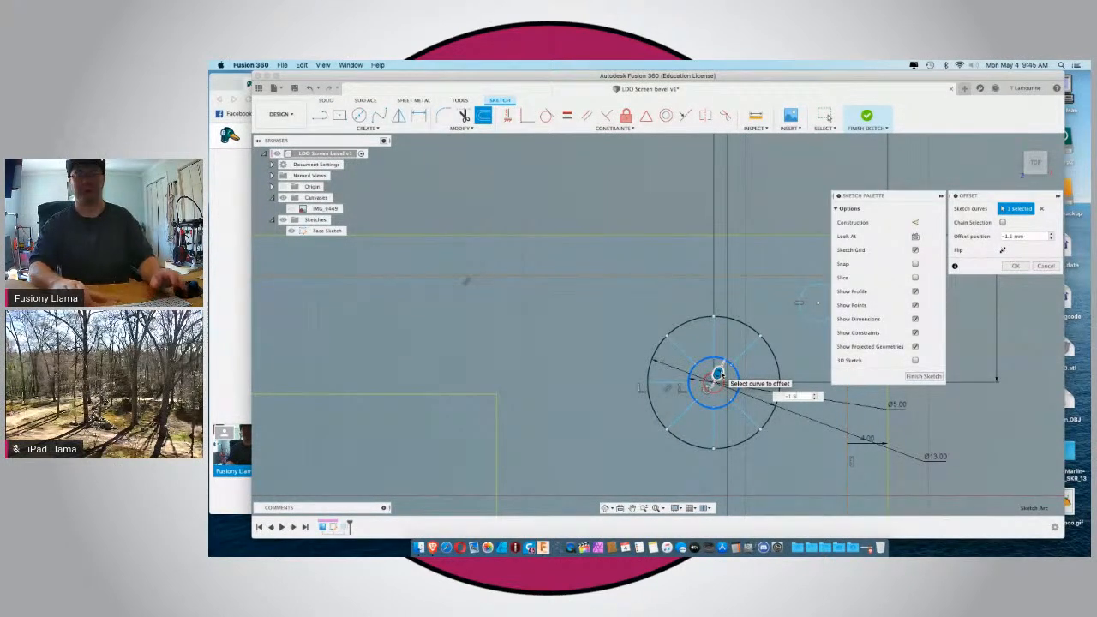
key("BackSpace")
key("BackSpace")
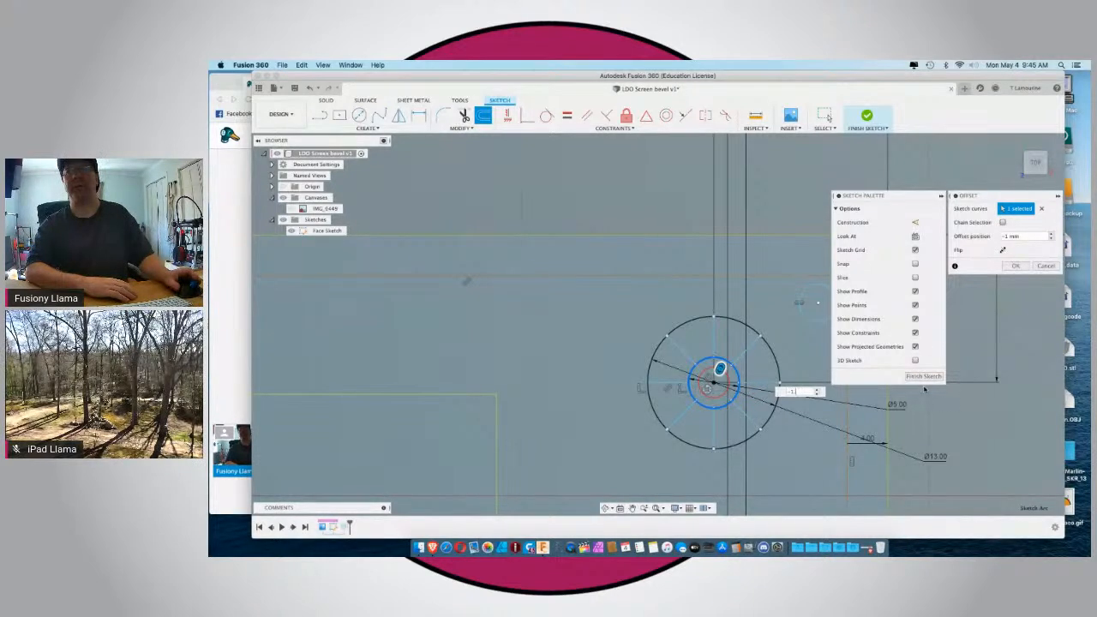
left_click(1015, 266)
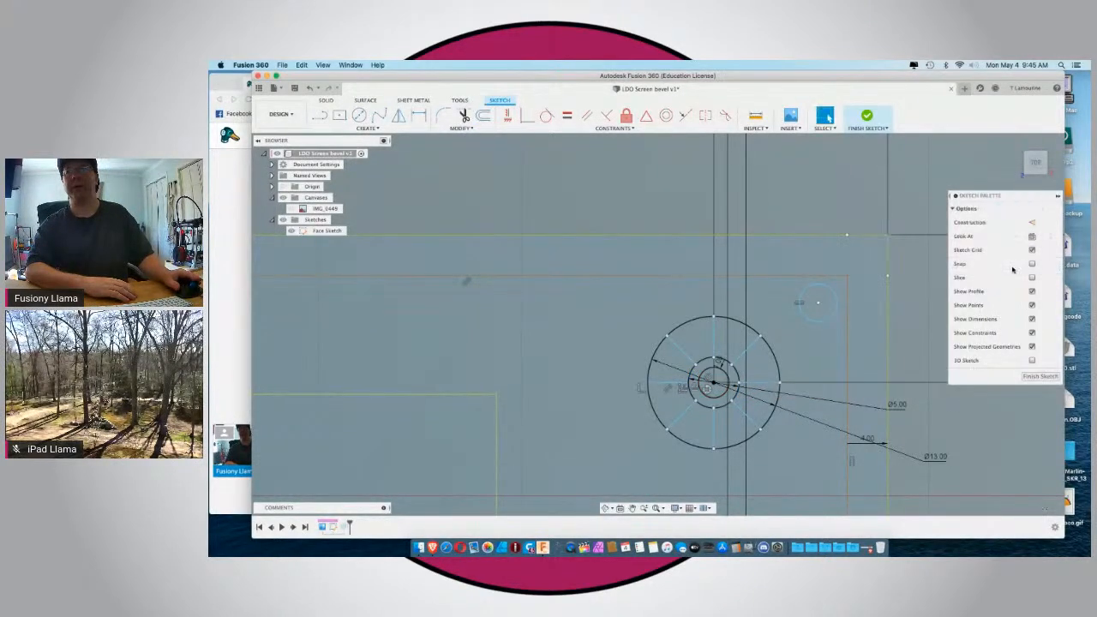
Finish the face sketch.
scroll(748, 360, "down", 5)
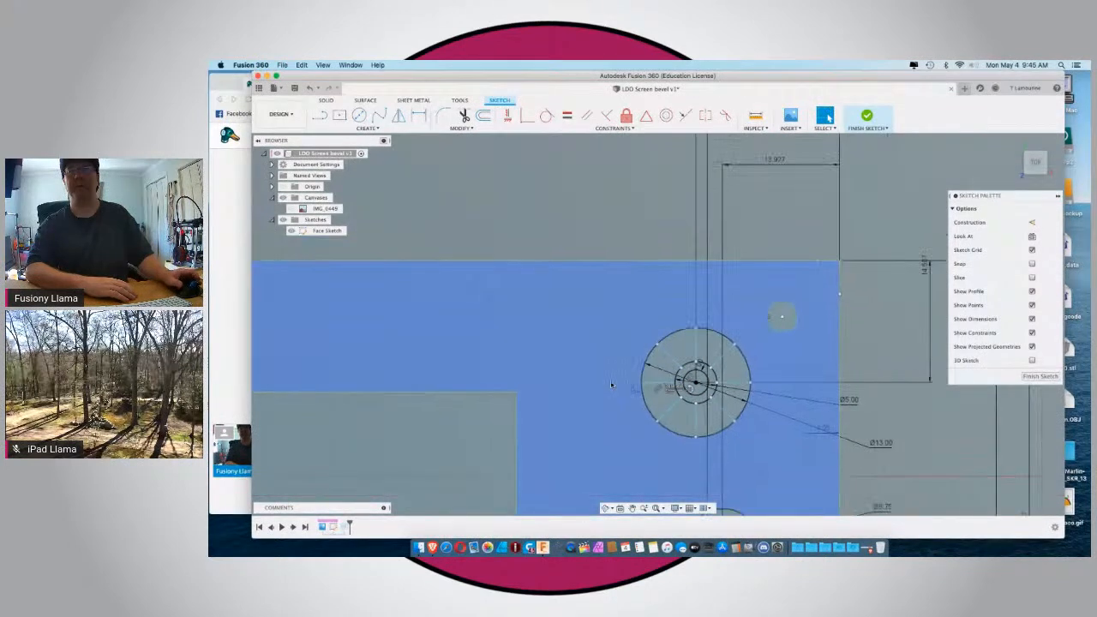
scroll(748, 361, "down", 2)
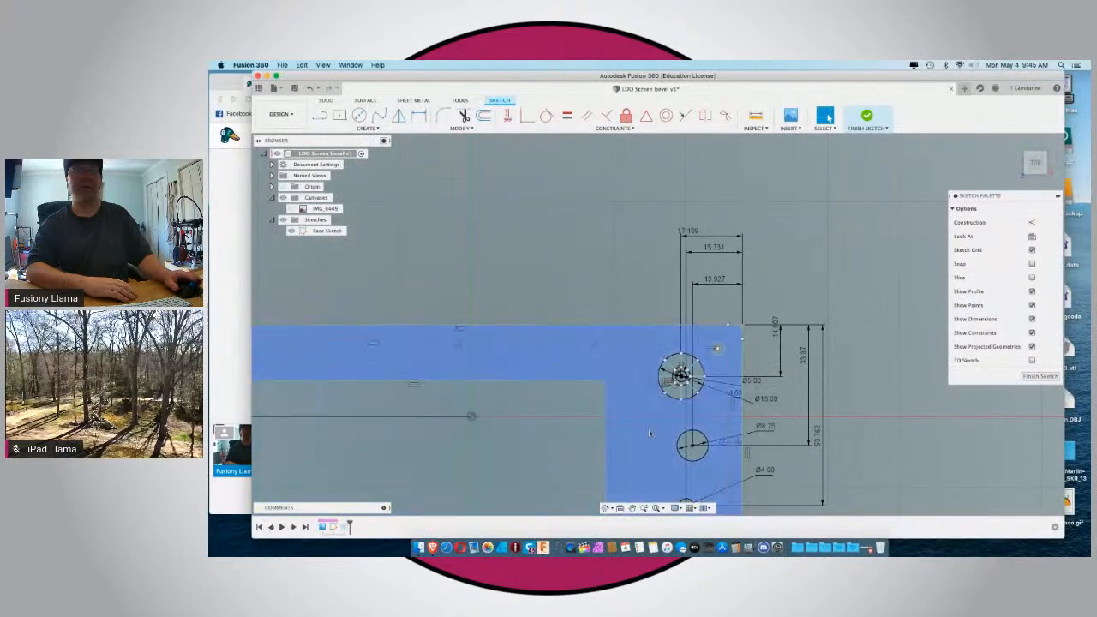
left_click(1039, 376)
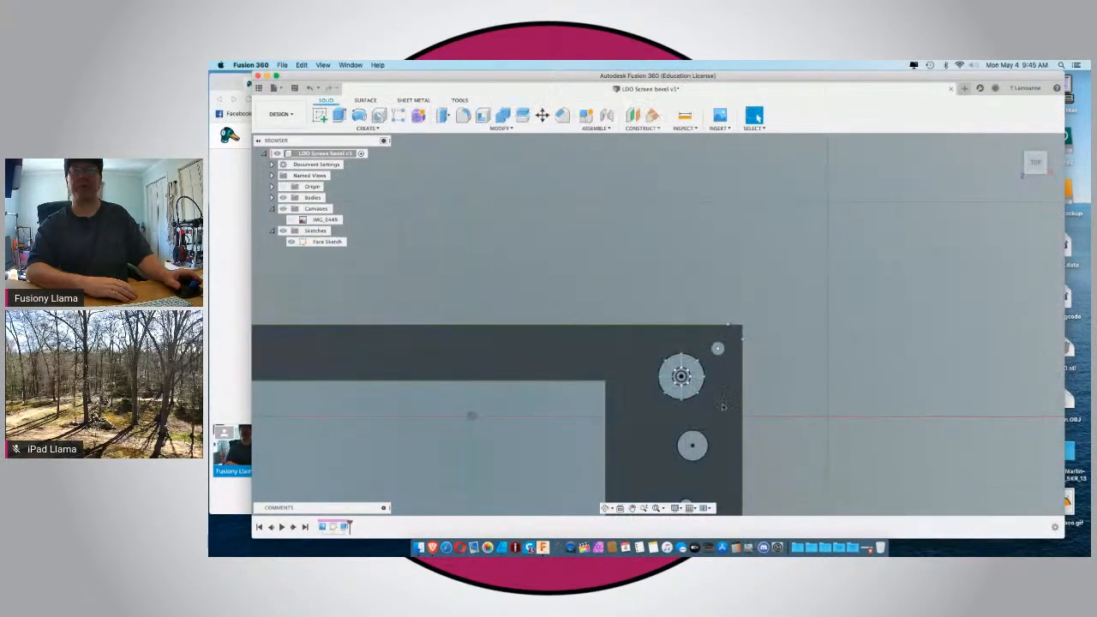
Edit the plate's extrusion to include the ring around the small inner circle and four alternating segments of the 13 mm circle.
right_click(343, 527)
left_click(396, 435)
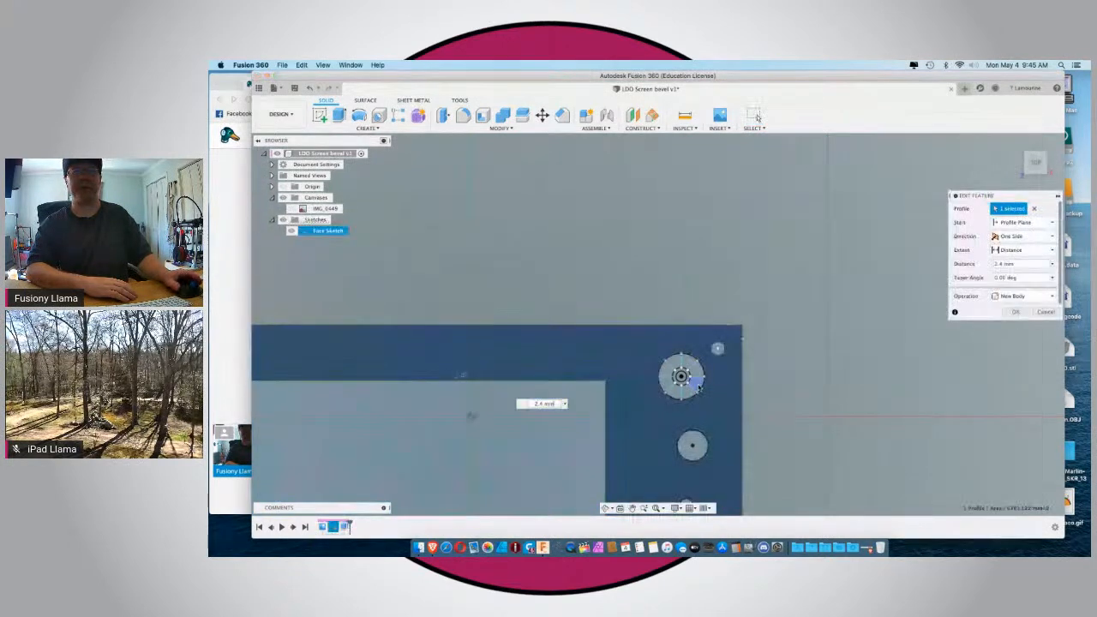
scroll(698, 388, "up", 3)
scroll(698, 388, "up", 2)
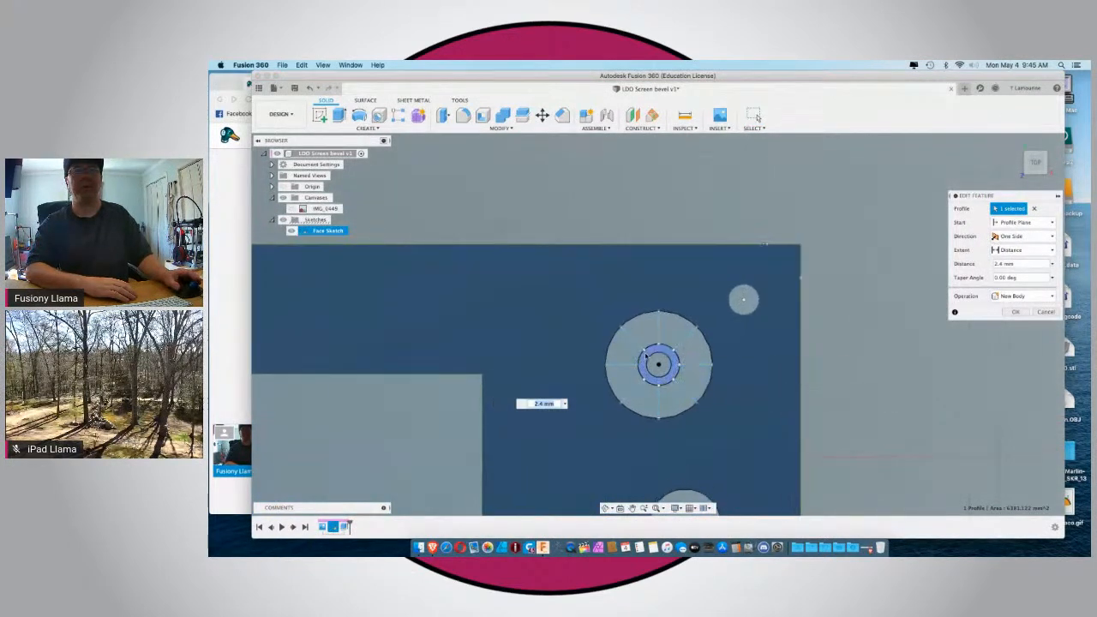
left_click(647, 356)
left_click(692, 341)
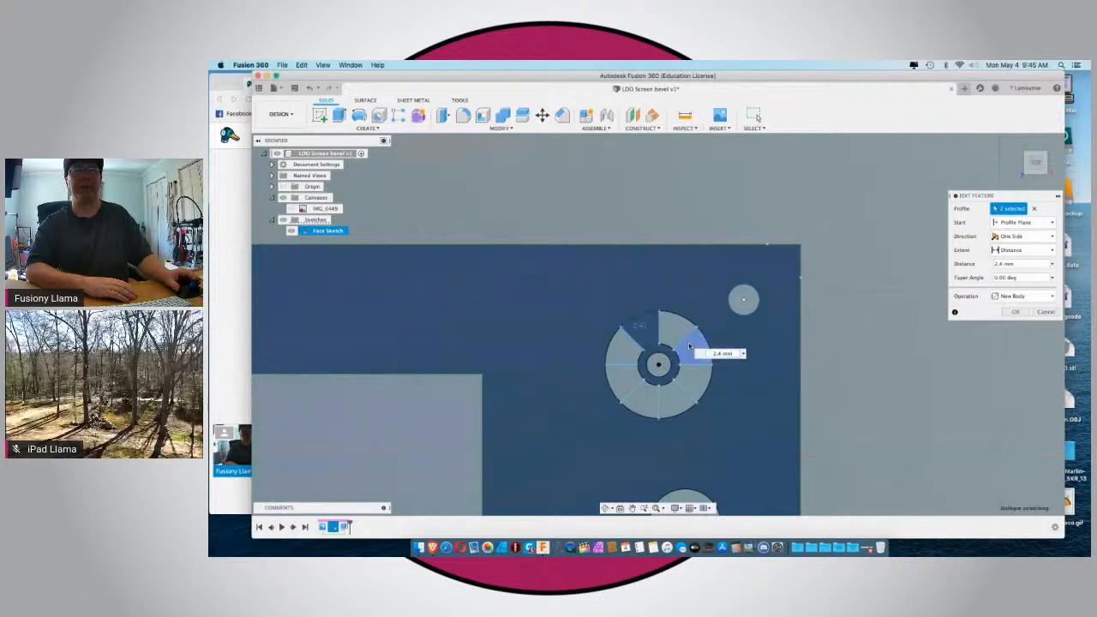
left_click(668, 404)
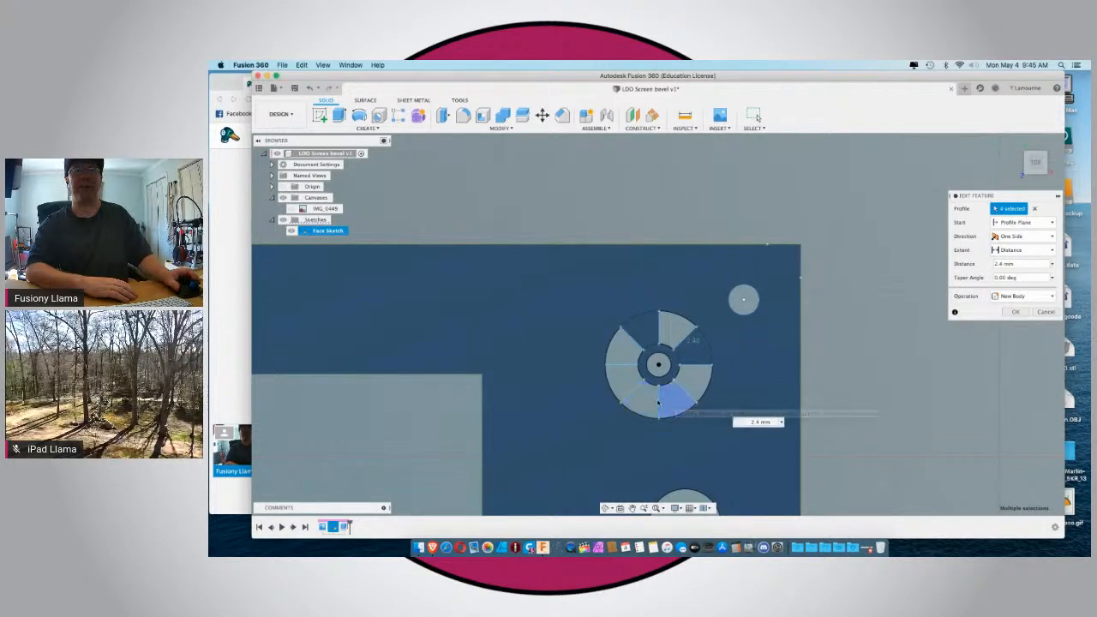
left_click(624, 374)
left_click(1014, 312)
Hide the sketches and inspect the plate's openings.
scroll(947, 361, "down", 2)
scroll(948, 361, "down", 3)
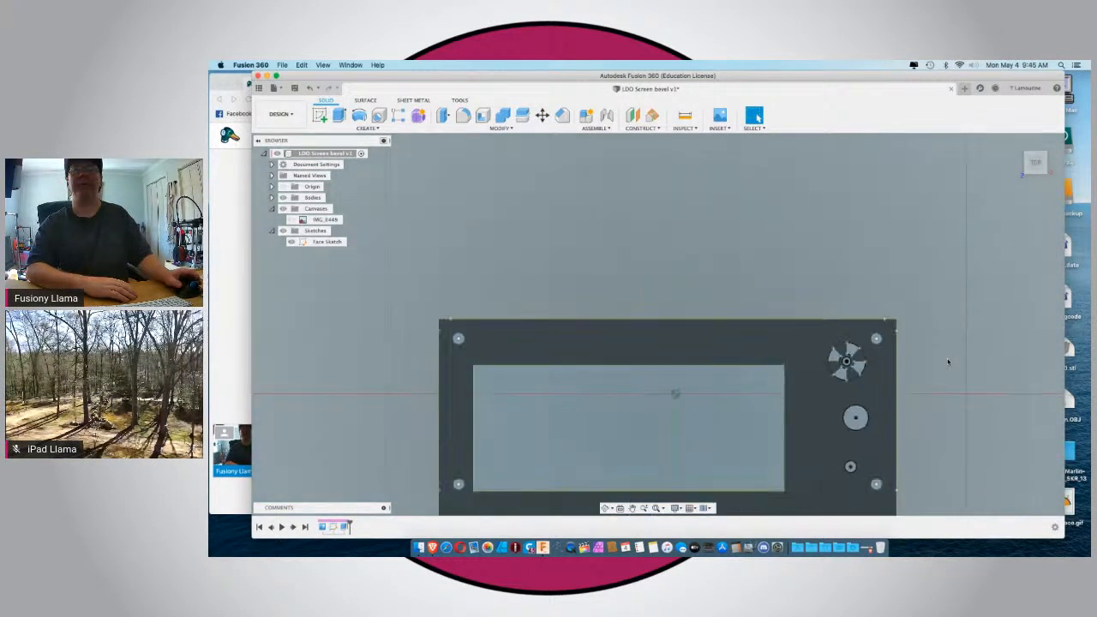
scroll(728, 275, "down", 2)
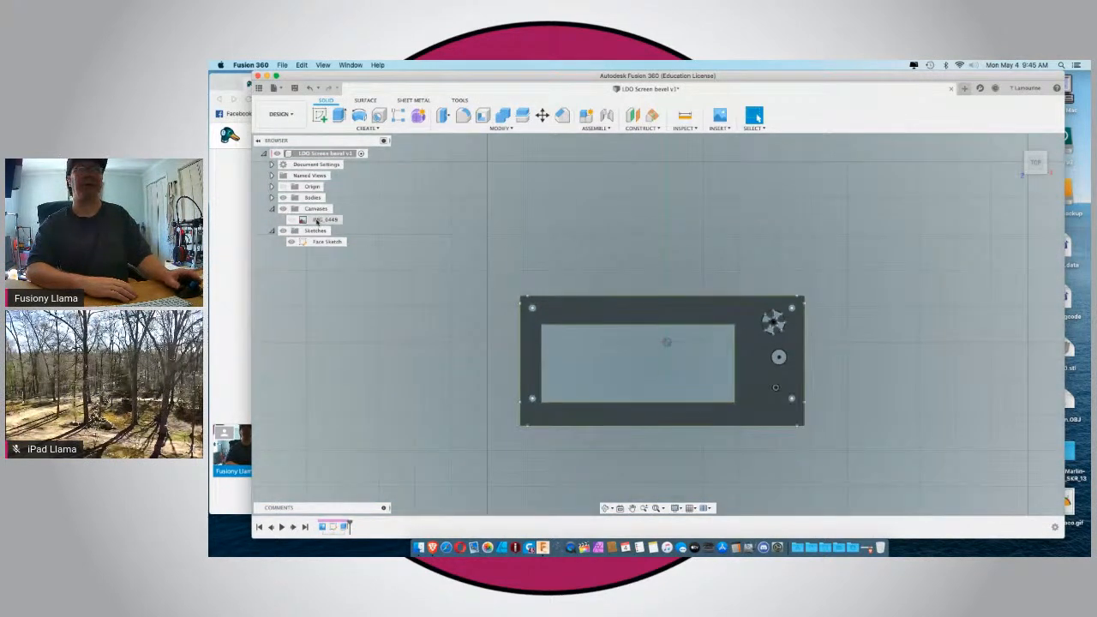
left_click(283, 231)
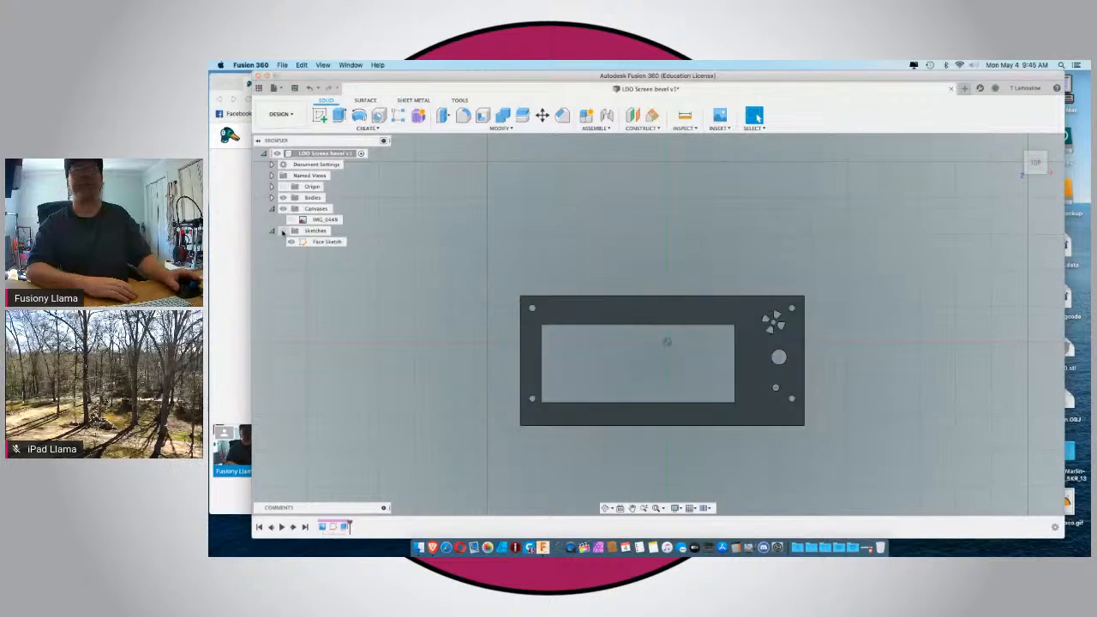
scroll(828, 375, "down", 1)
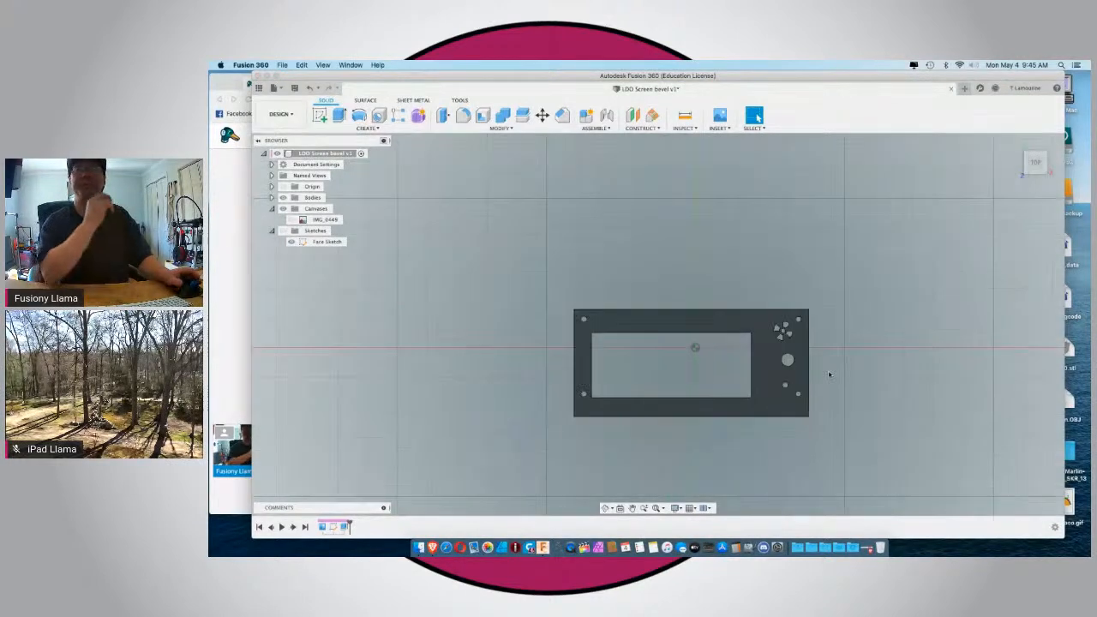
scroll(829, 374, "up", 4)
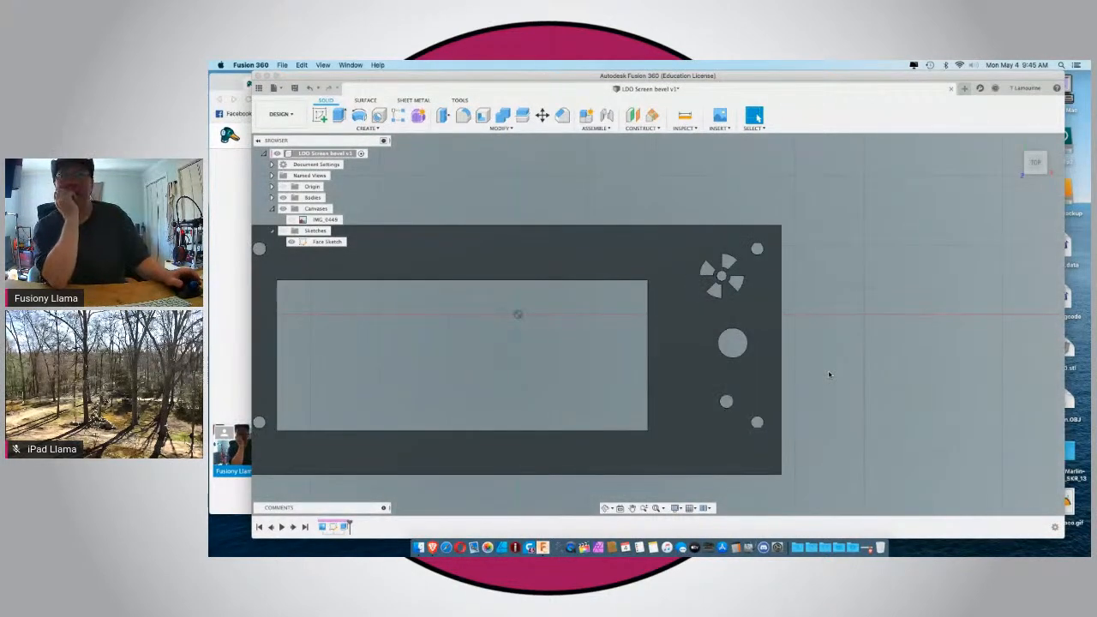
scroll(828, 374, "down", 2)
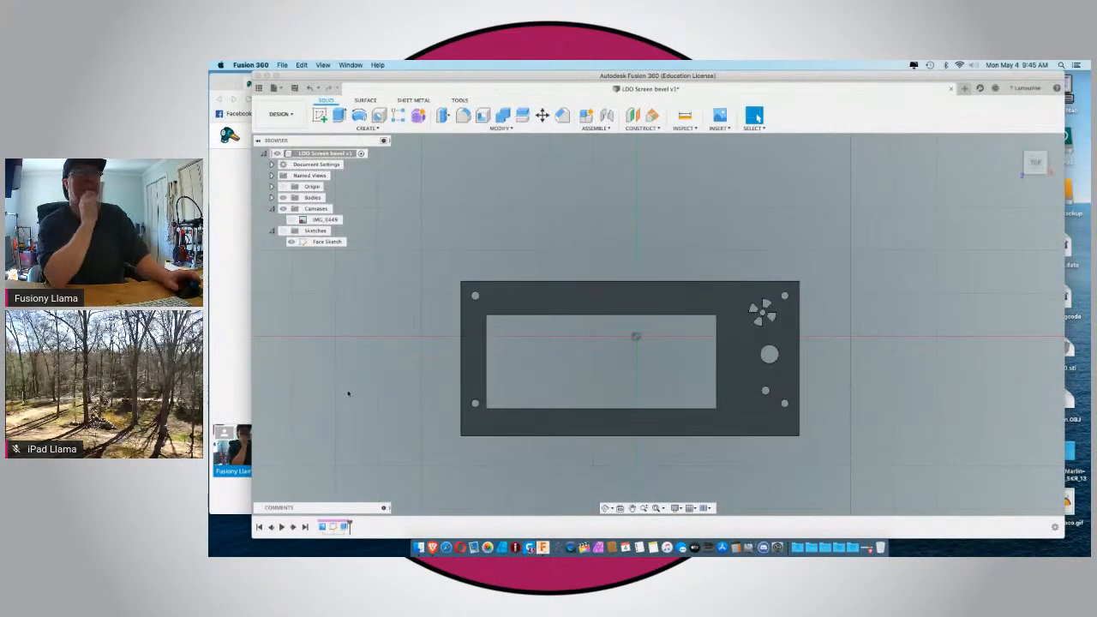
Check the live comments in the StreamYard browser window and return to Fusion 360 to view the plate from behind.
left_click(224, 397)
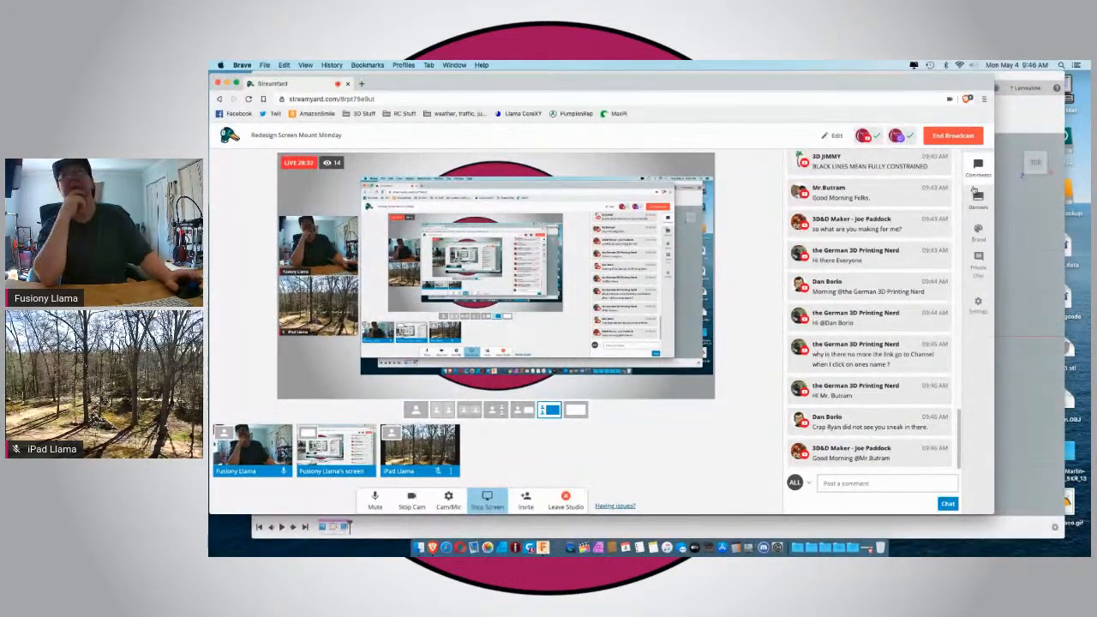
left_click(1012, 76)
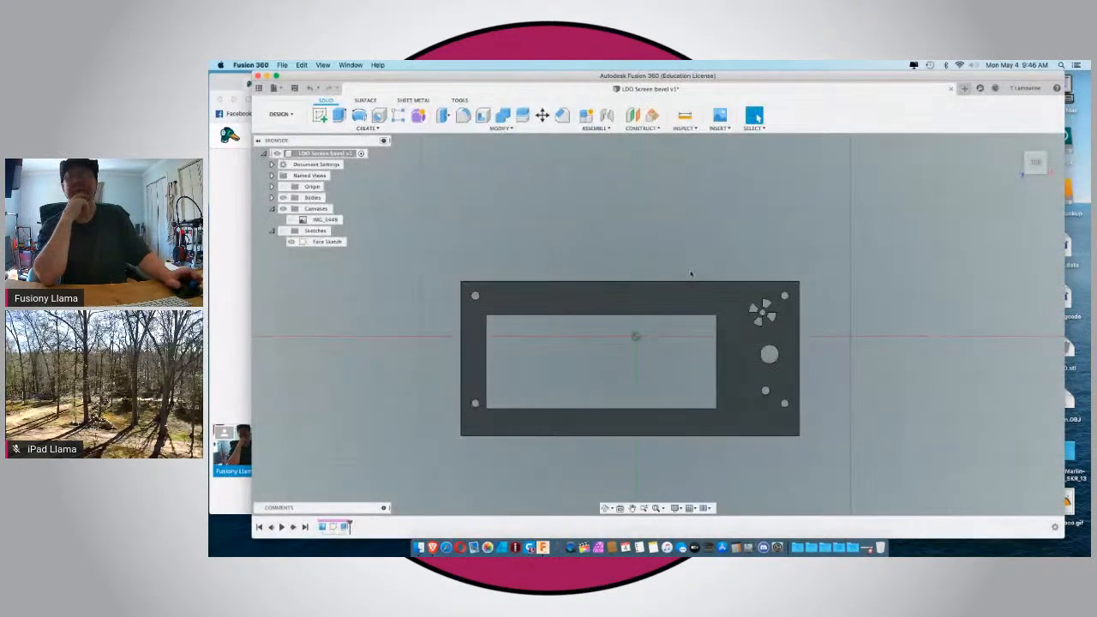
middle_click_drag(675, 301, 649, 317, "shift")
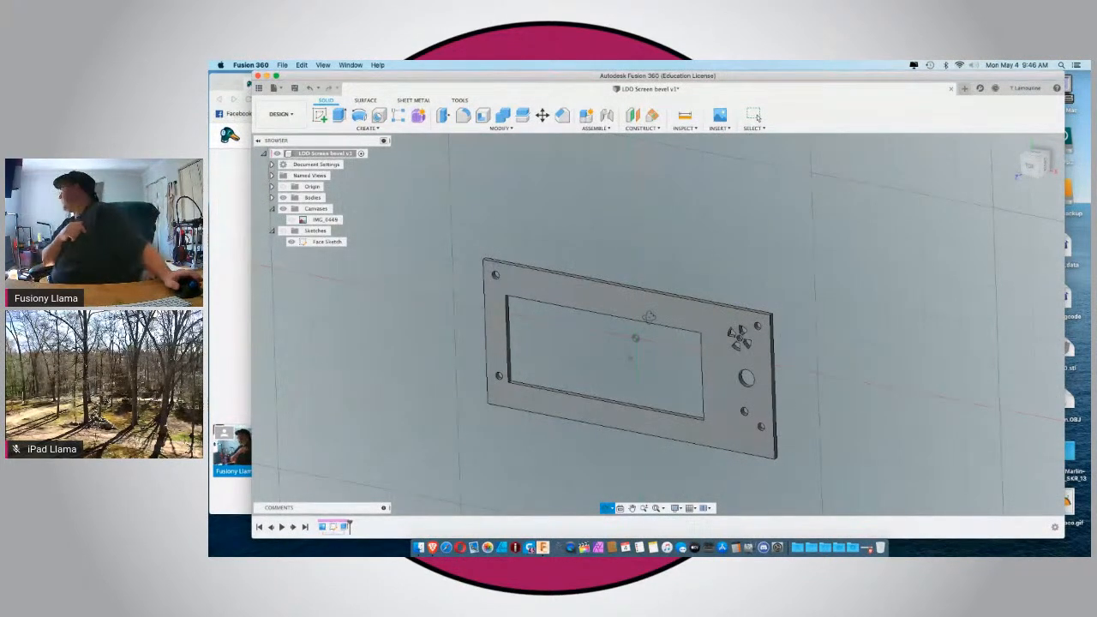
middle_click_drag(649, 317, 501, 317, "shift")
left_click(223, 287)
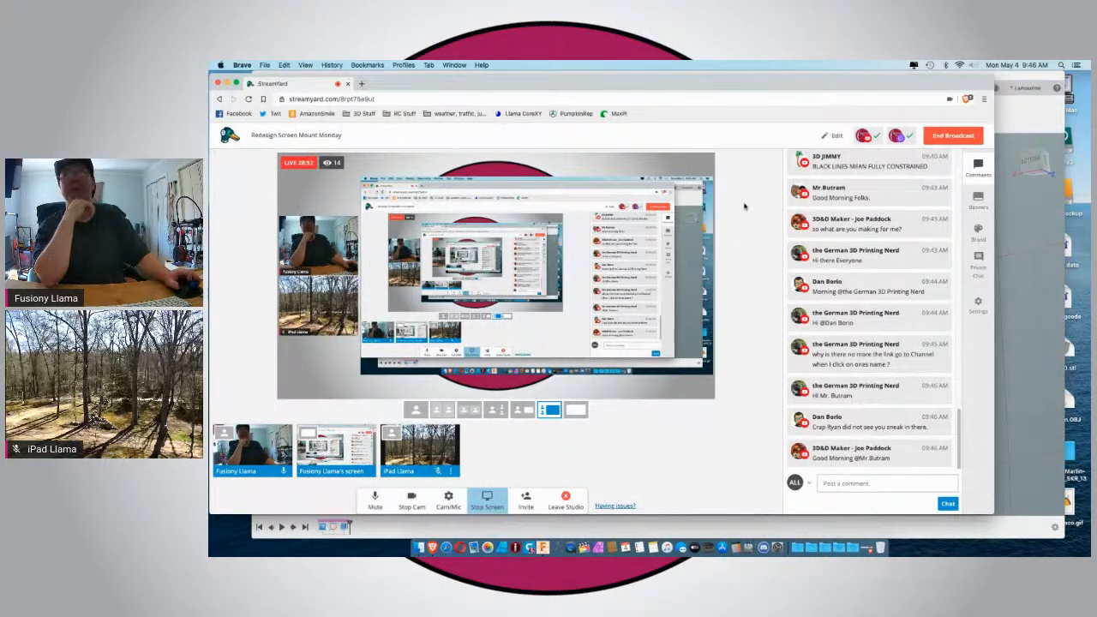
left_click(1028, 89)
left_click(987, 121)
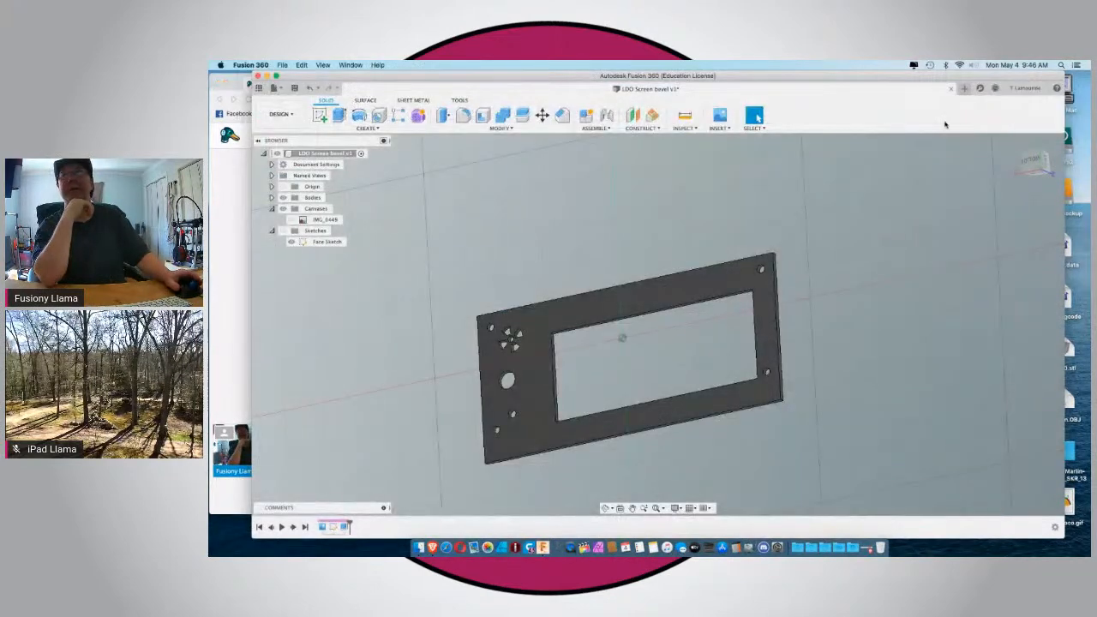
Start a new sketch on the back face of the face plate.
left_click(1028, 161)
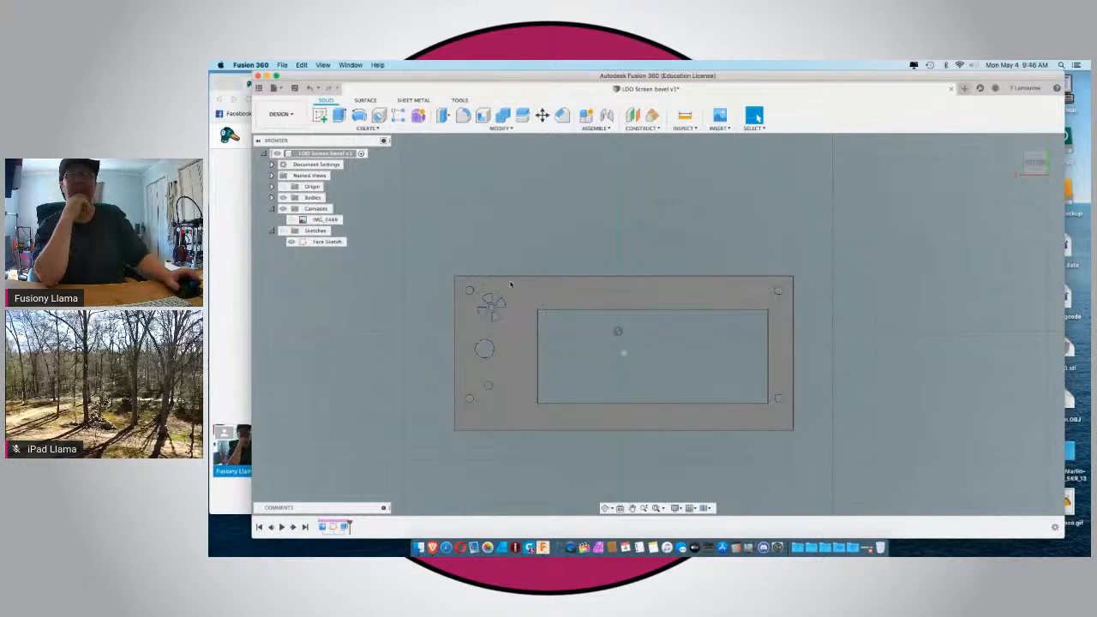
left_click(318, 116)
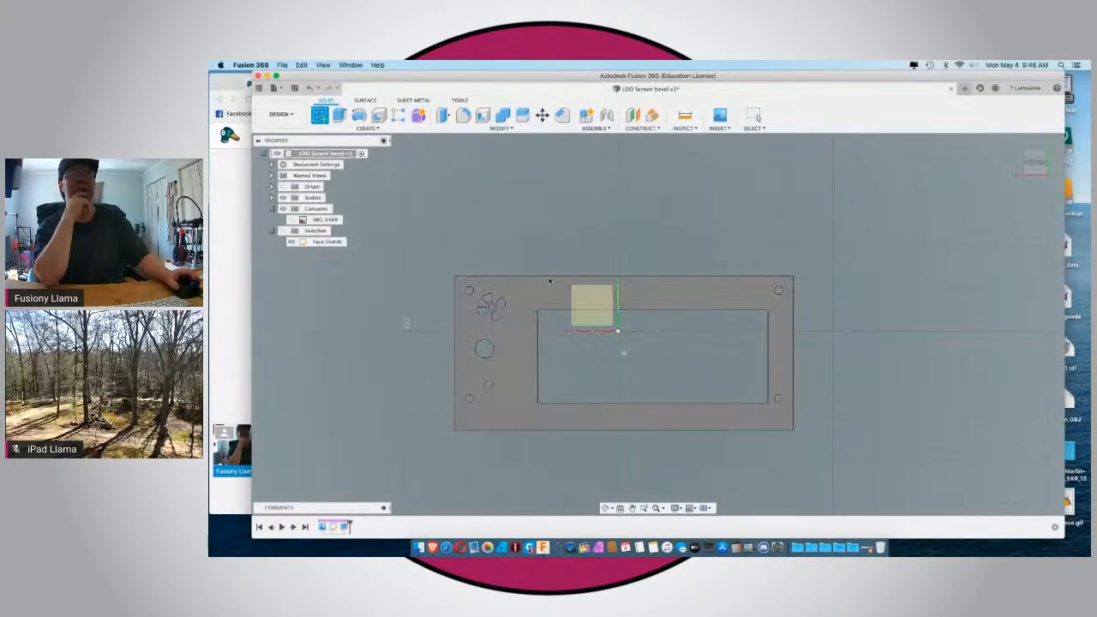
left_click(531, 301)
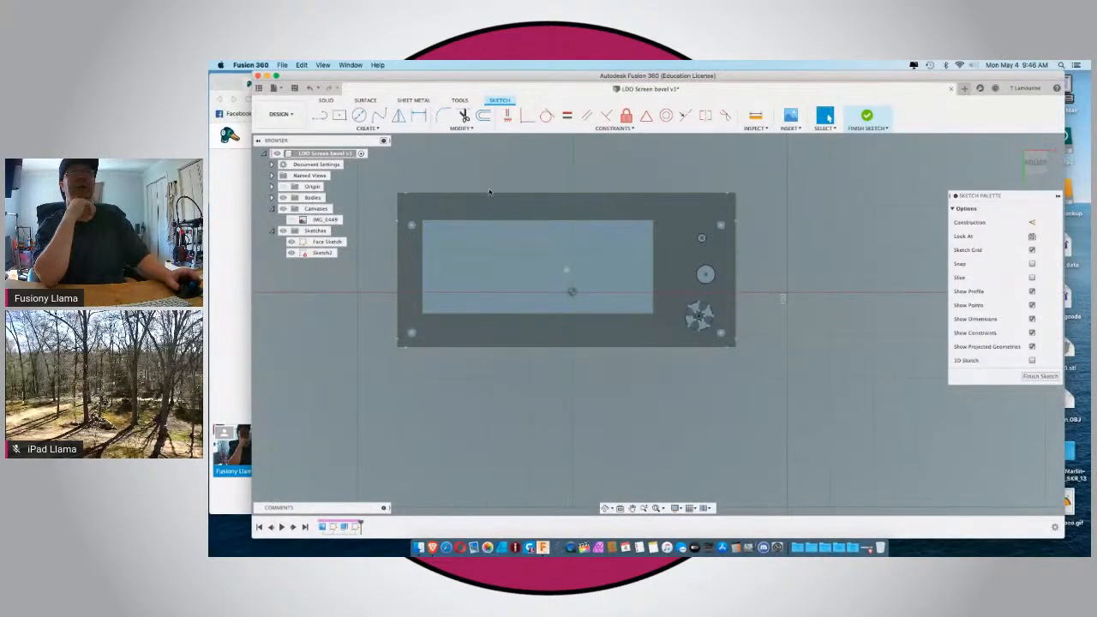
Offset the plate's outer rectangular outline inward by 2.3 mm.
left_click(398, 205)
left_click(483, 115)
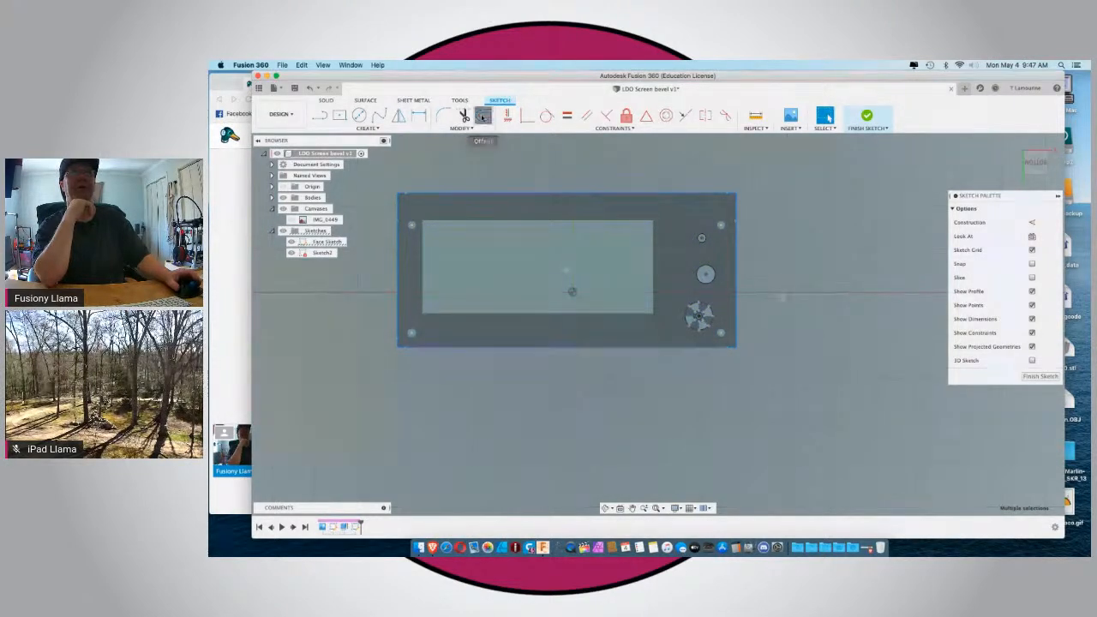
left_click(434, 196)
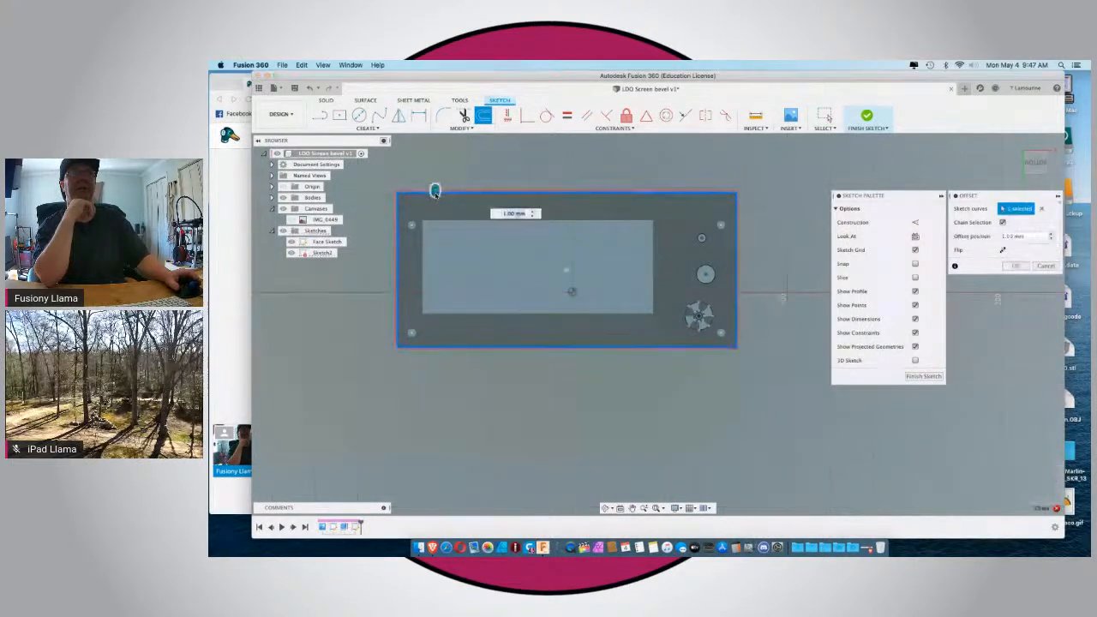
left_click_drag(436, 196, 435, 199)
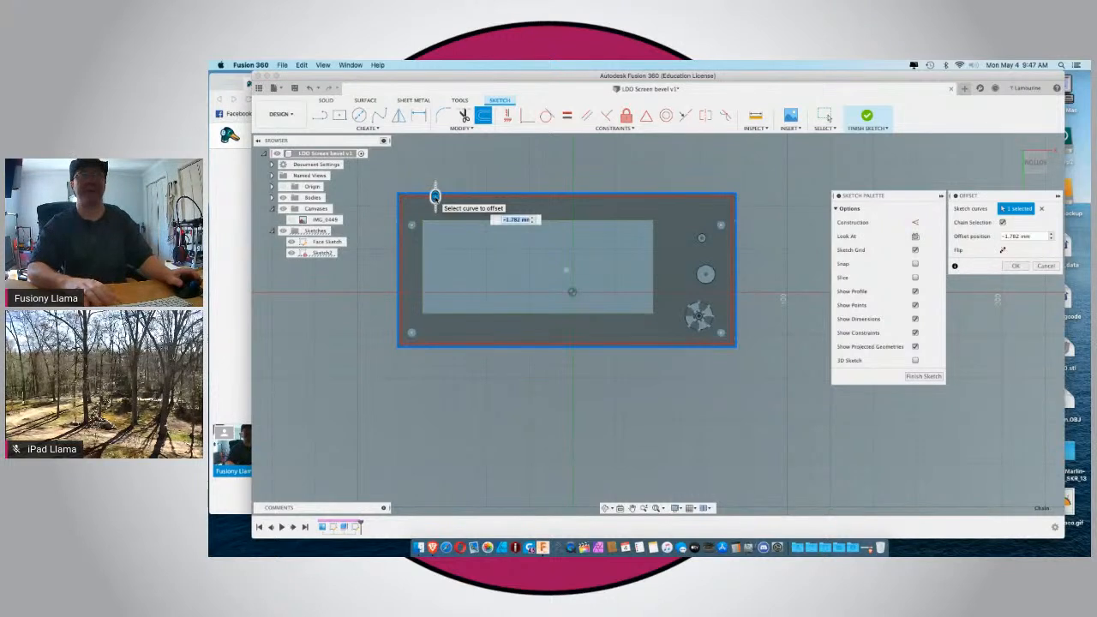
type("-2.5")
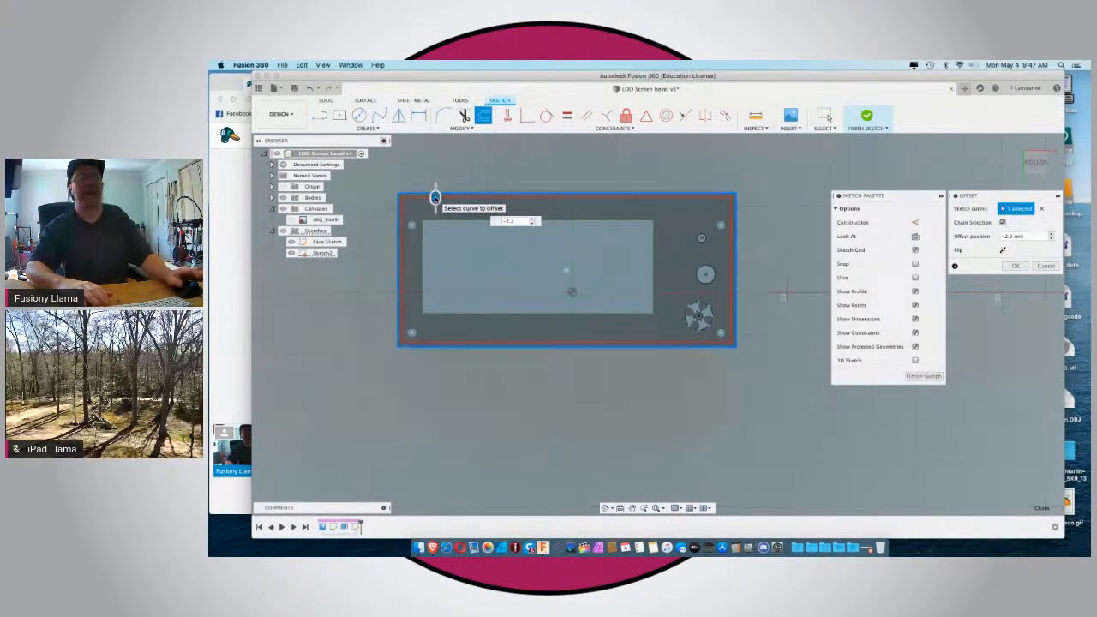
key("Return")
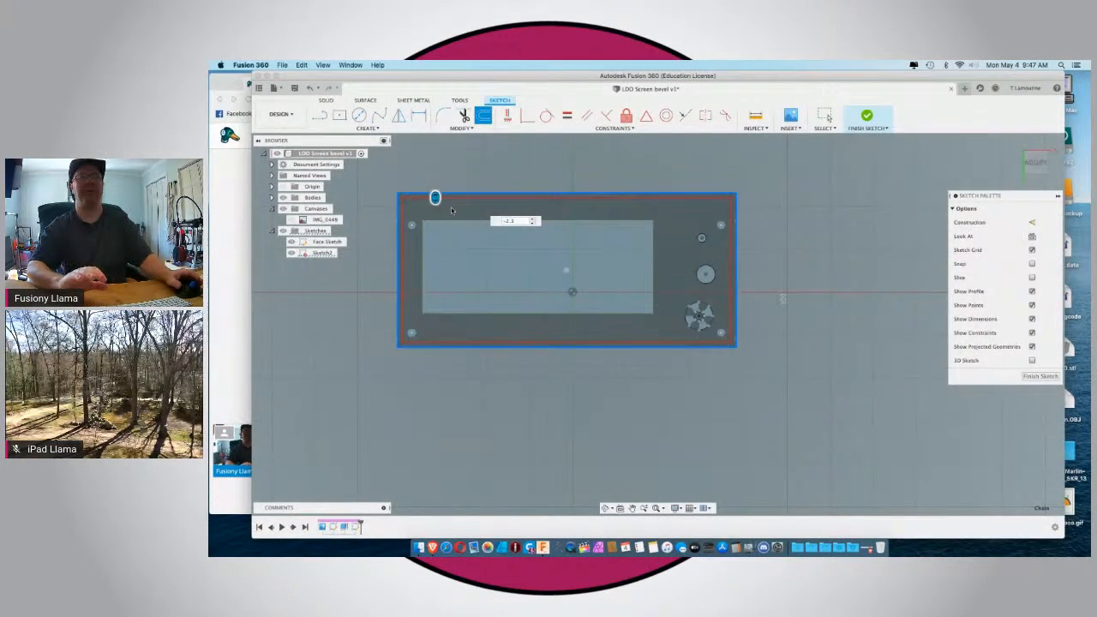
key("Escape")
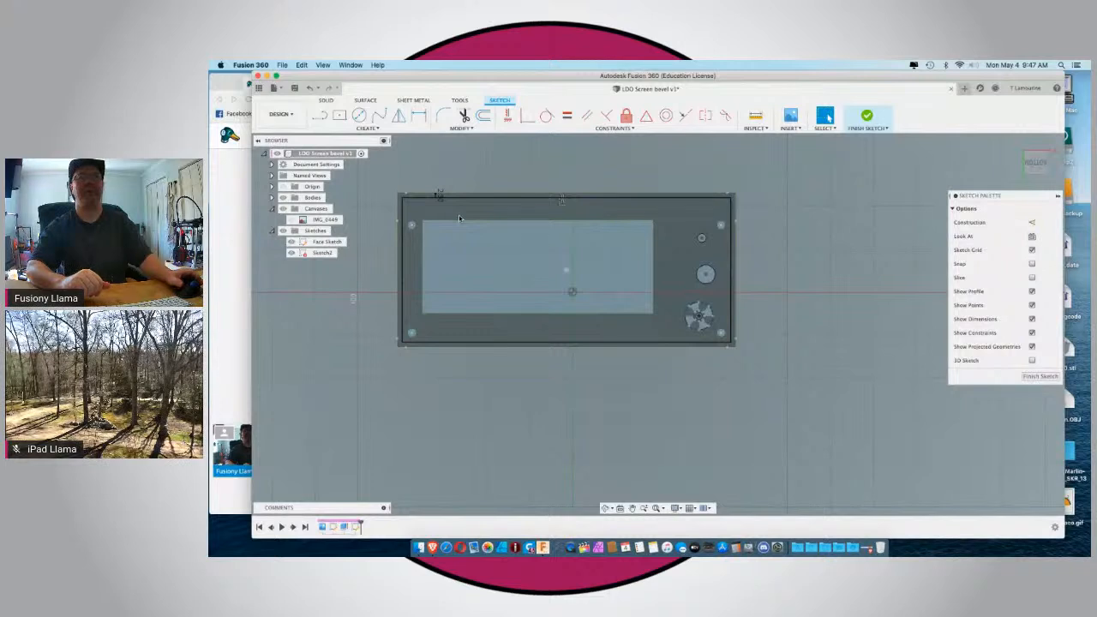
Extrude the narrow border between the outer edge and the offset outline 15 mm backward, joined to the plate.
scroll(459, 215, "down", 1)
scroll(459, 215, "up", 3)
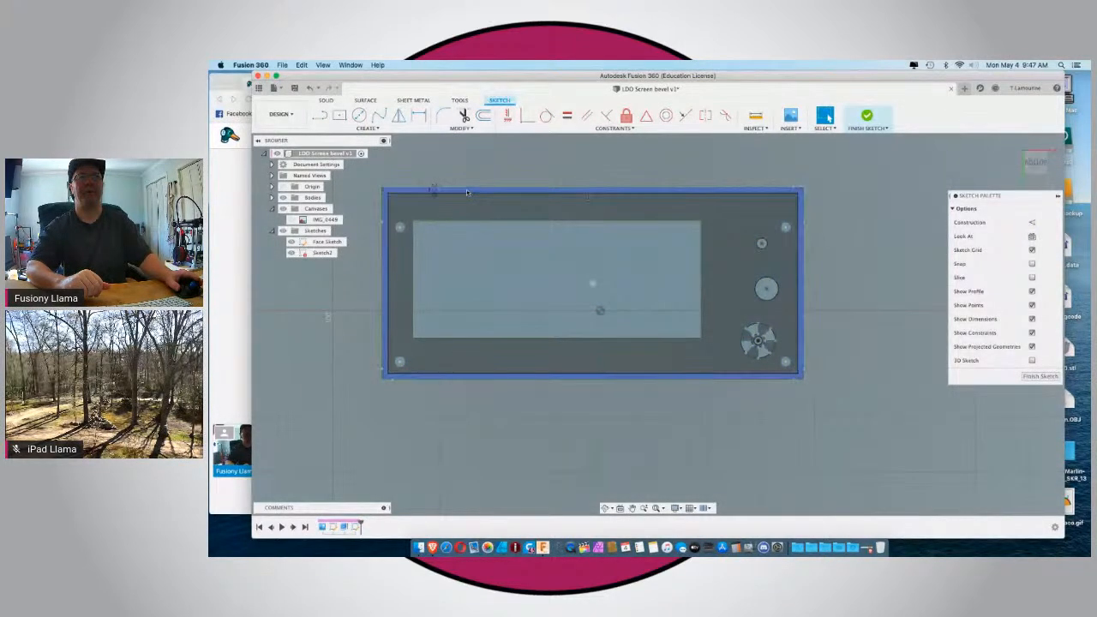
left_click(467, 192)
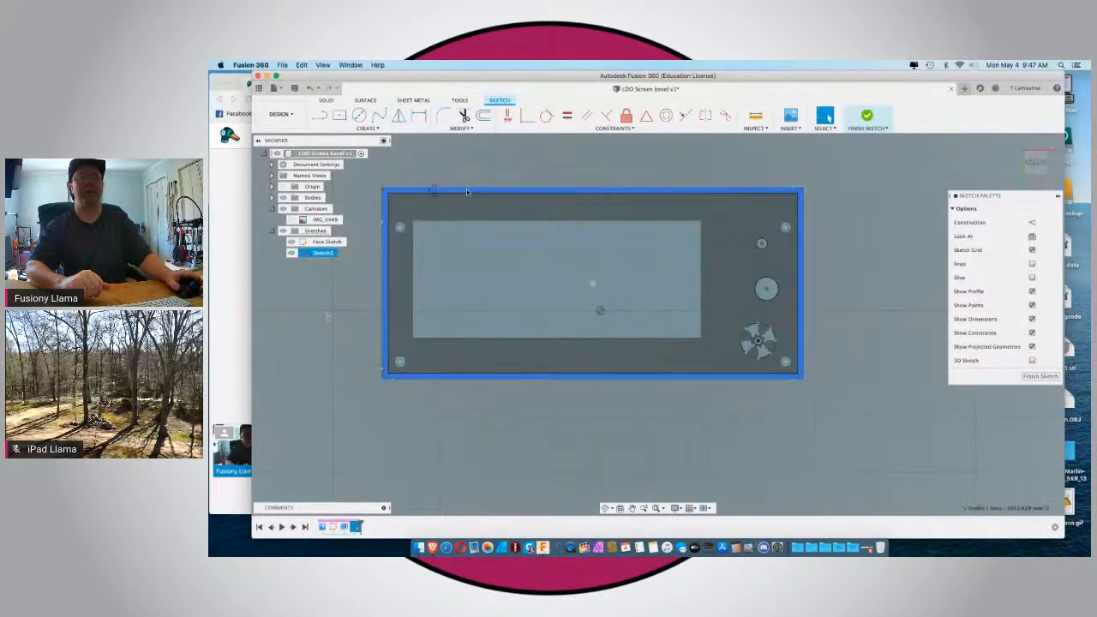
left_click(325, 100)
left_click(338, 115)
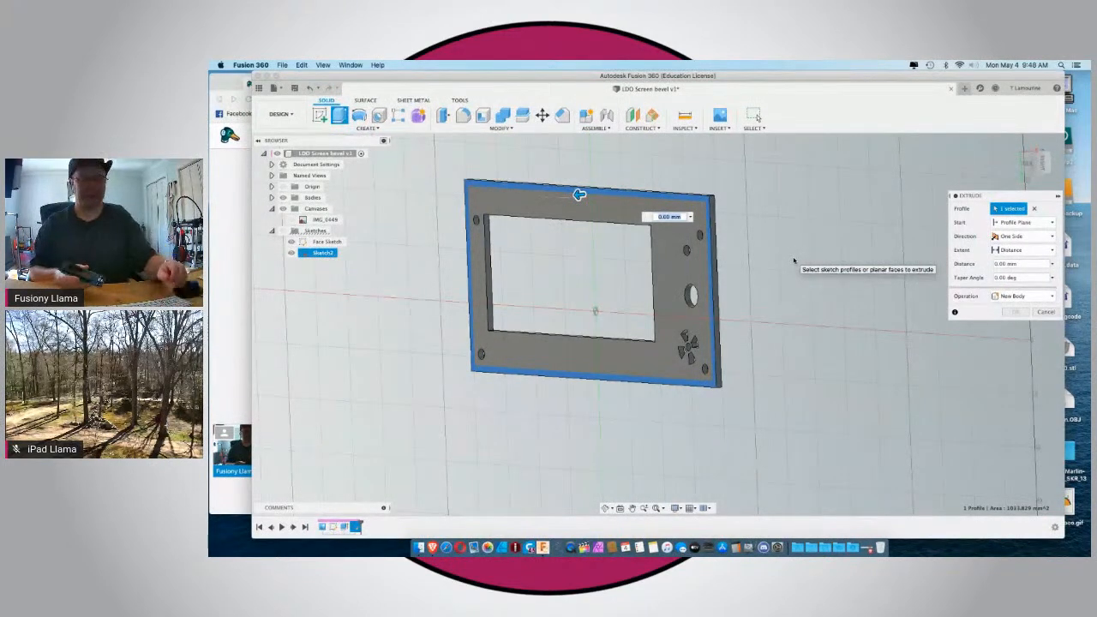
type("15")
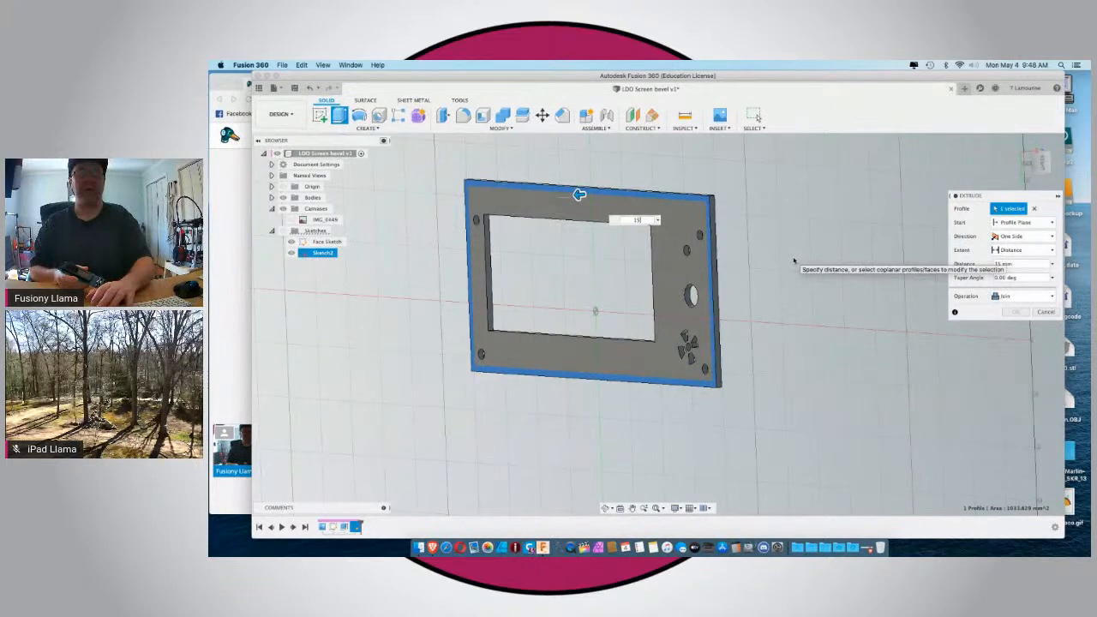
key("Return")
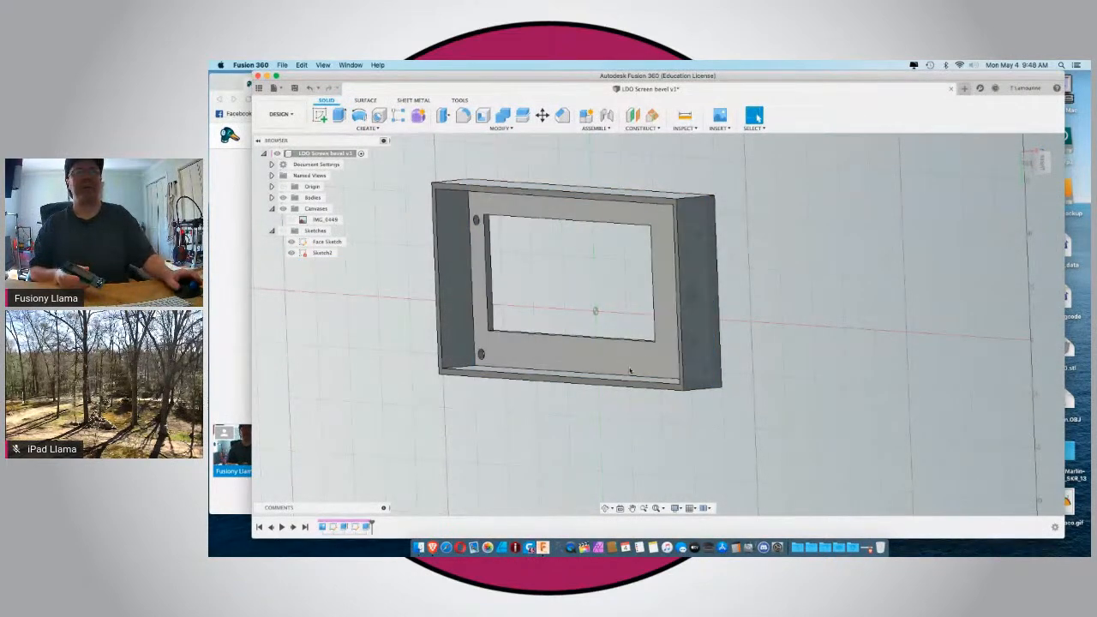
Reopen the rim's profile sketch for editing and show the reference photo canvas of the LCD board.
middle_click_drag(540, 400, 603, 324, "shift")
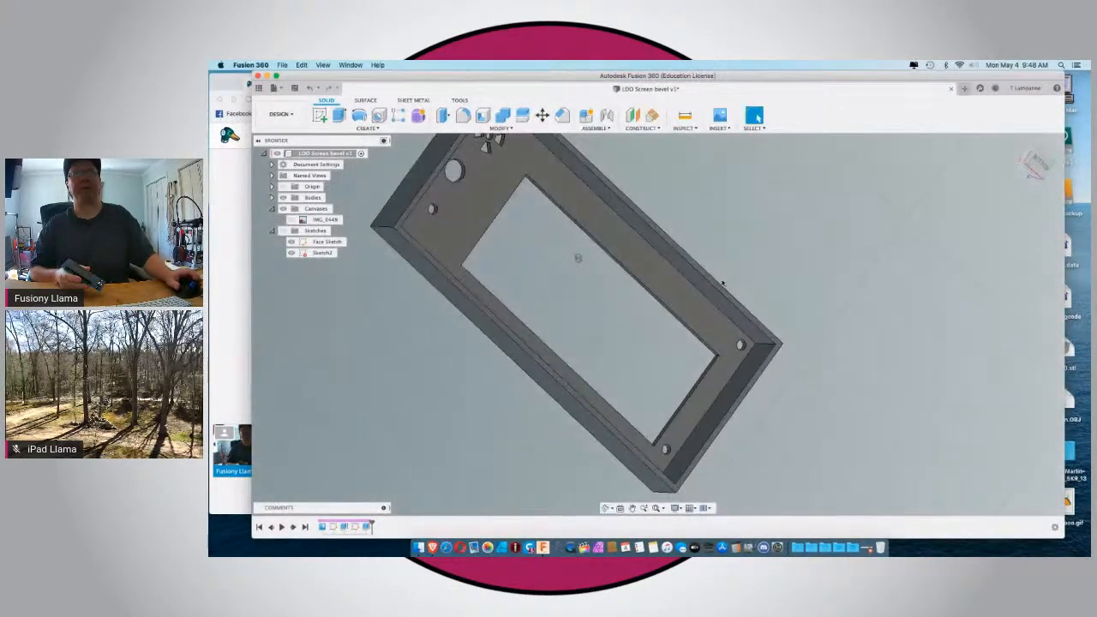
left_click(1038, 162)
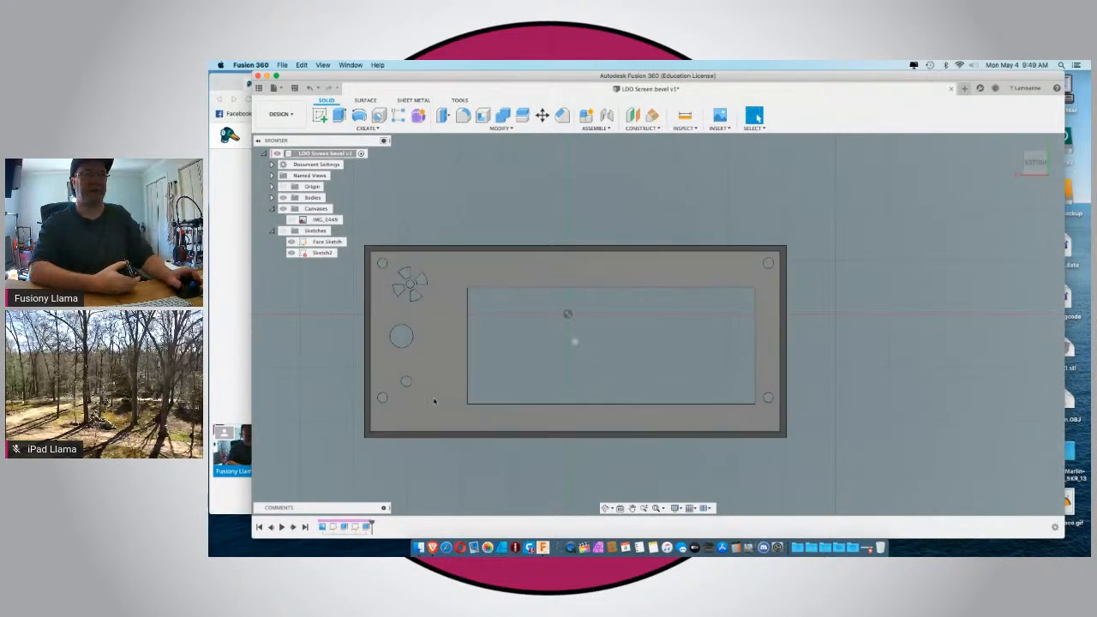
right_click(365, 527)
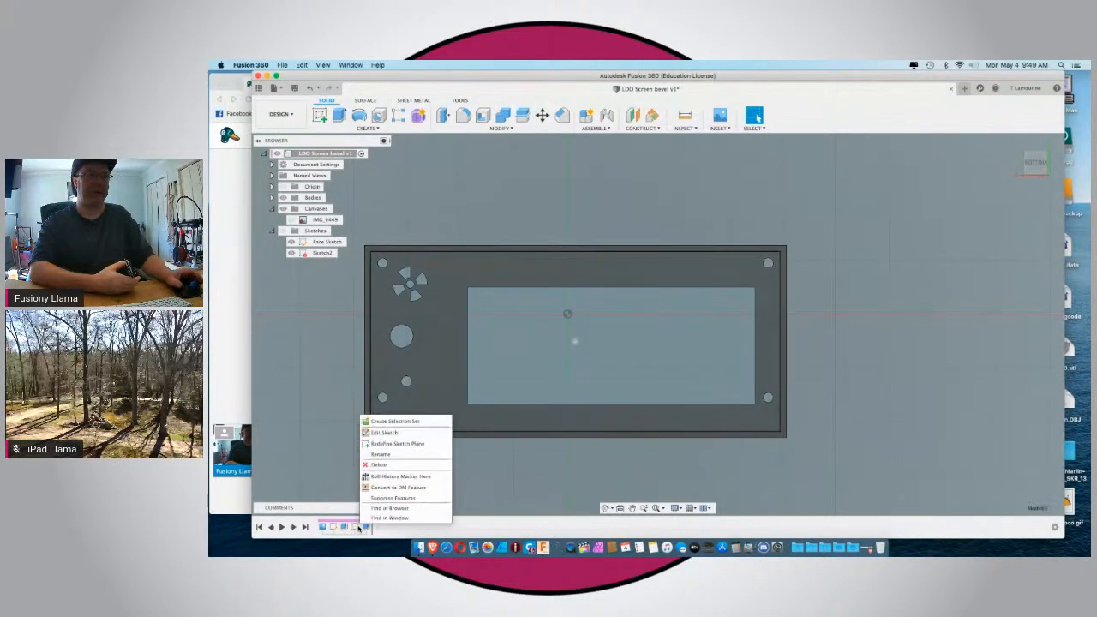
left_click(373, 432)
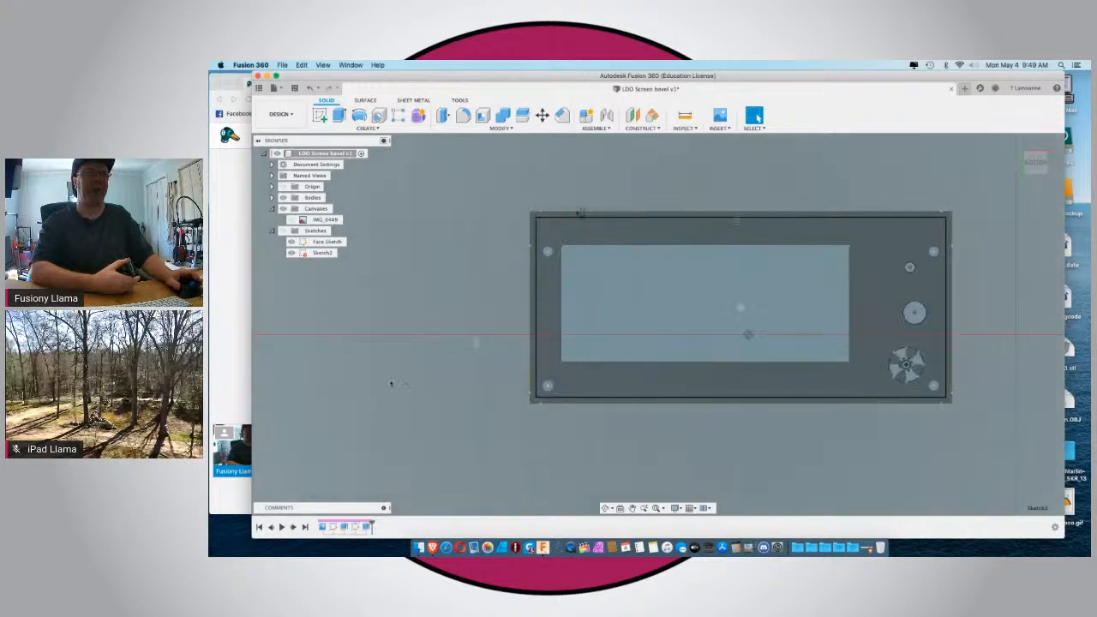
scroll(579, 271, "up", 5)
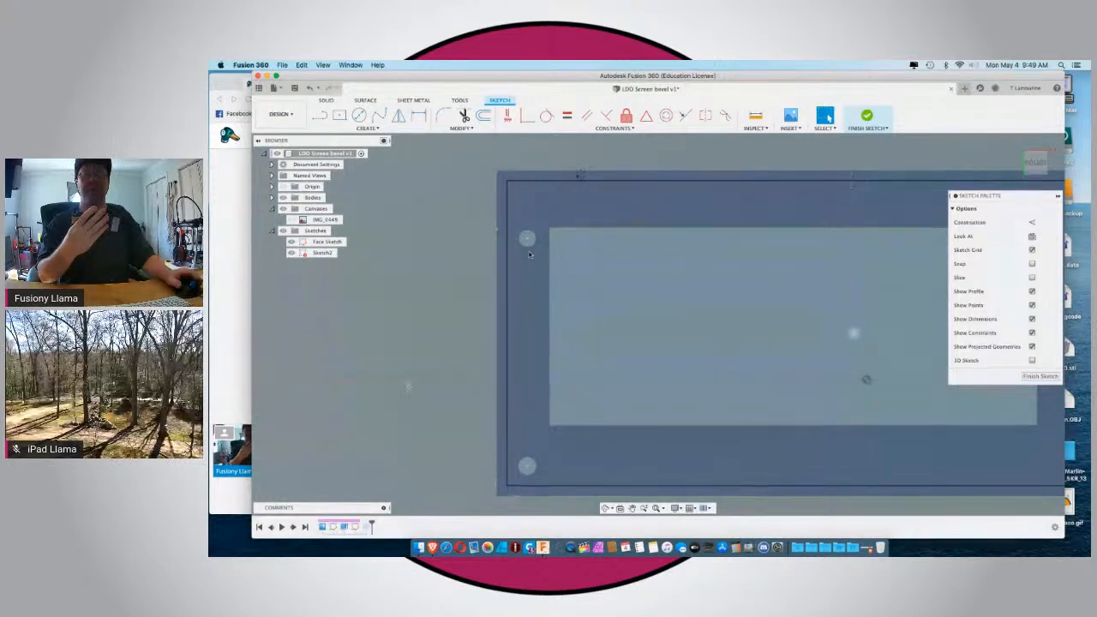
scroll(514, 261, "down", 3)
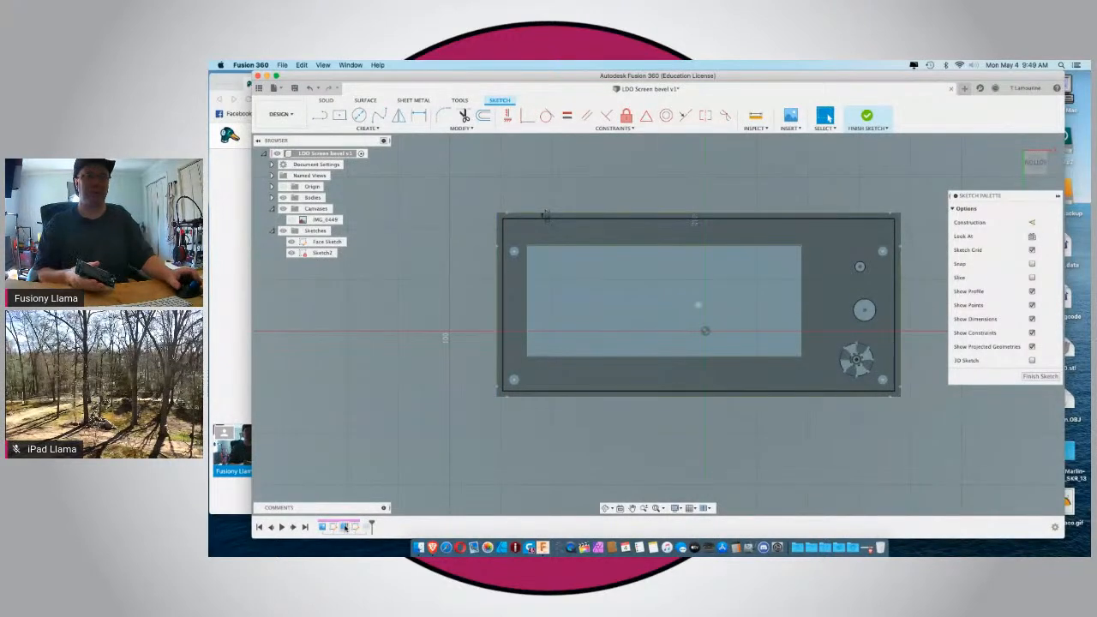
left_click(291, 220)
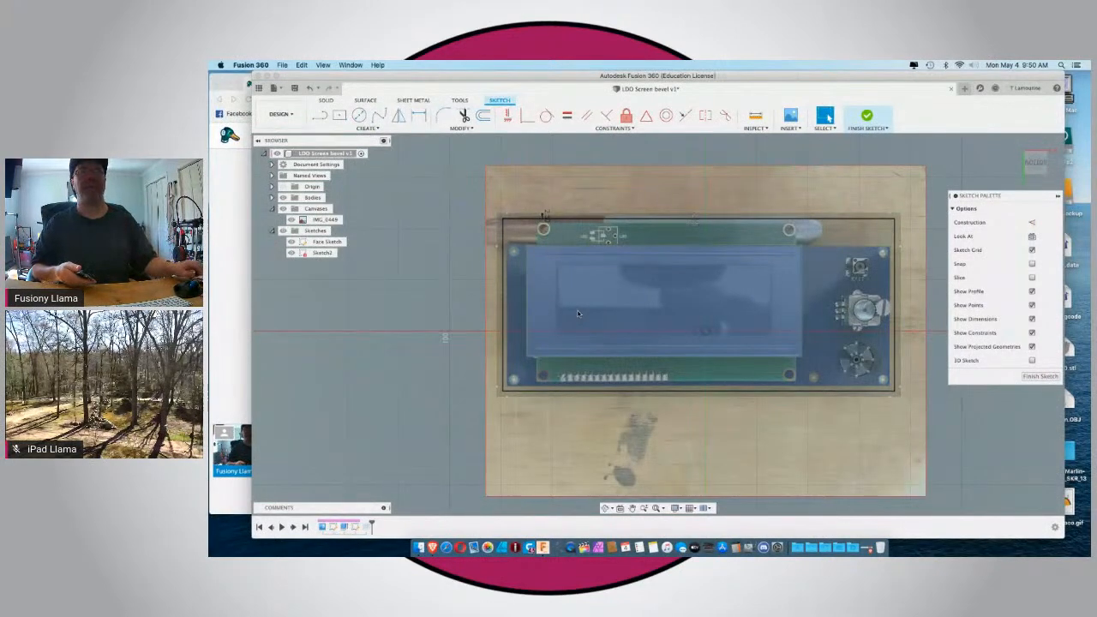
Measure the vertical distance between the centres of the two left mounting holes.
key("i")
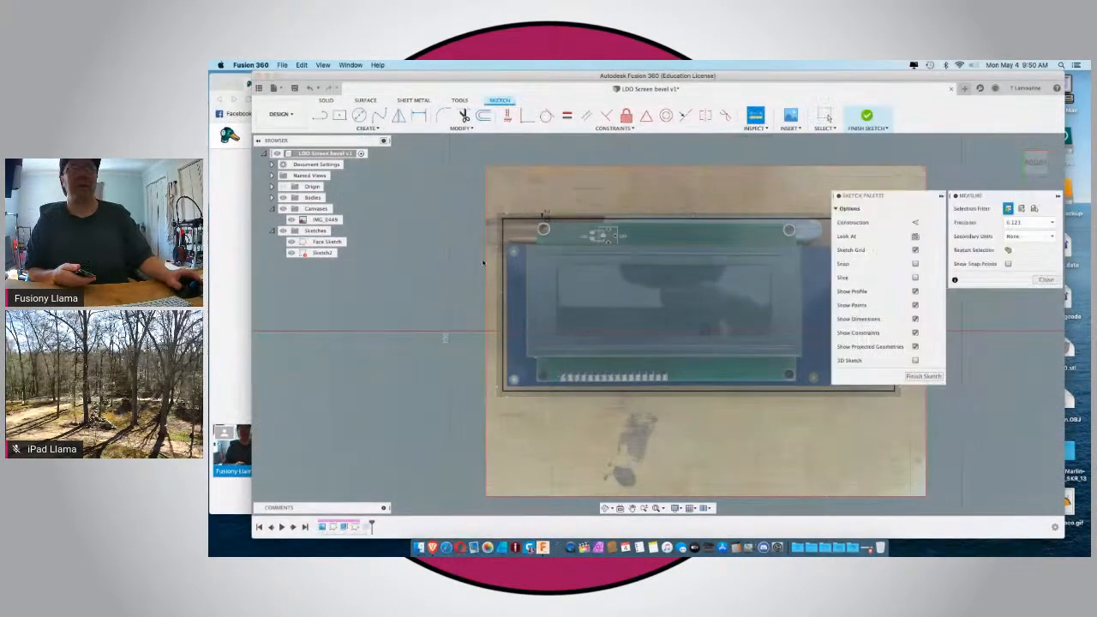
left_click(514, 380)
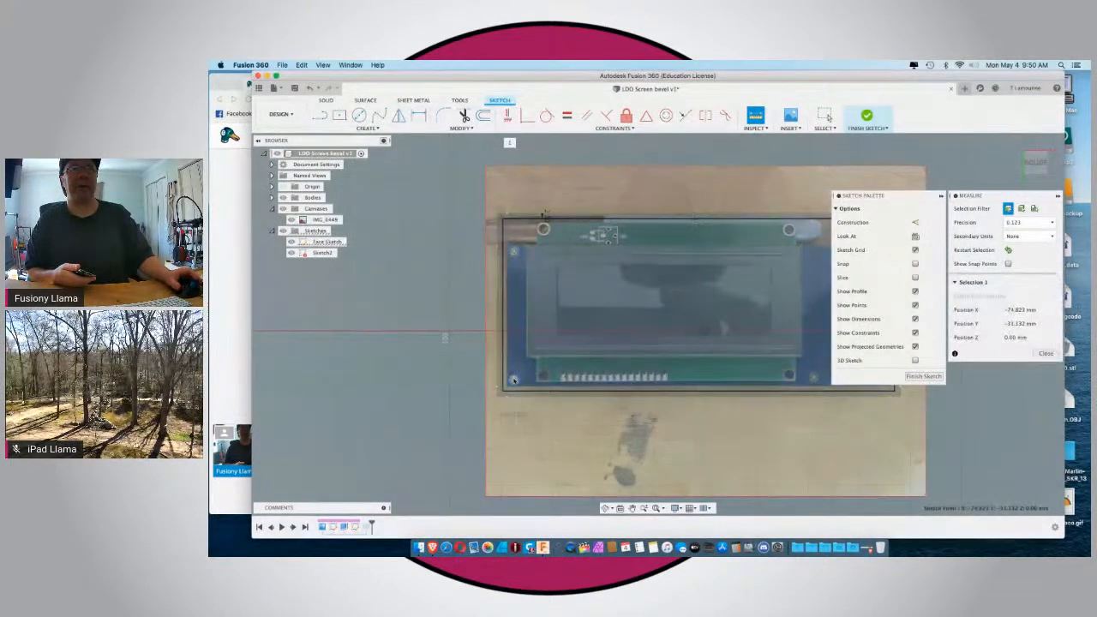
left_click(513, 251)
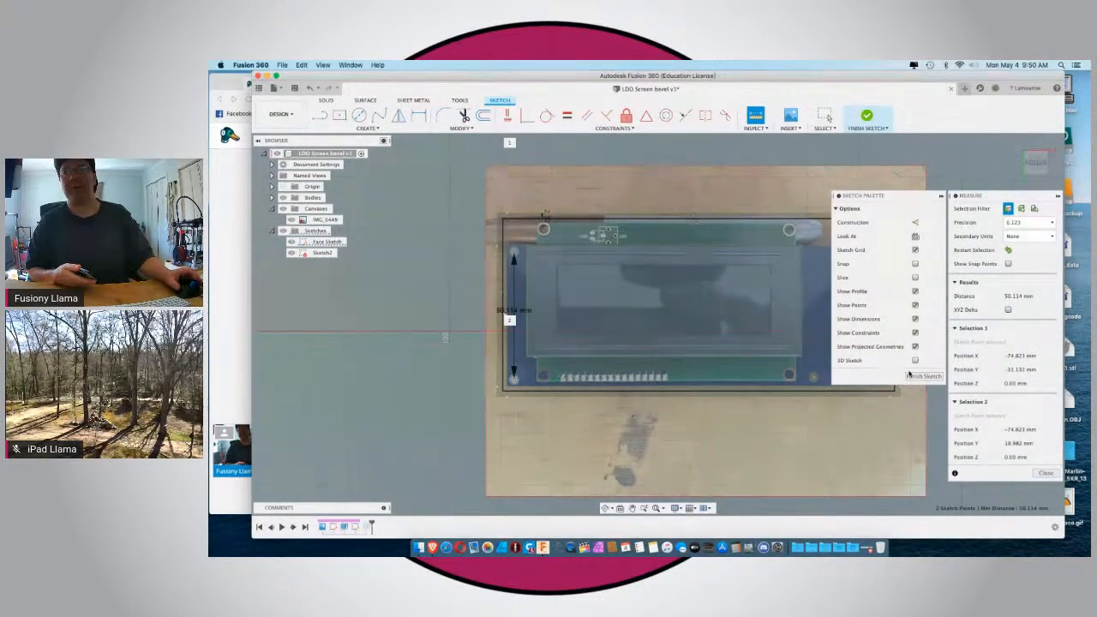
left_click(1044, 475)
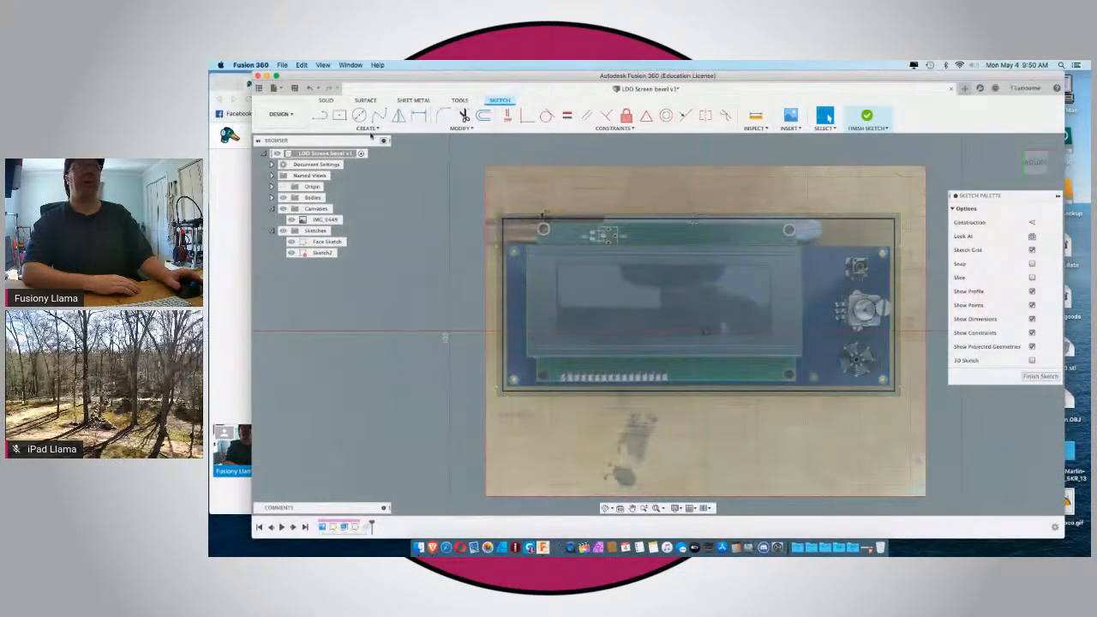
Offset the upper-left mounting hole's circle outward by 2.3 mm.
left_click(513, 255)
key("o")
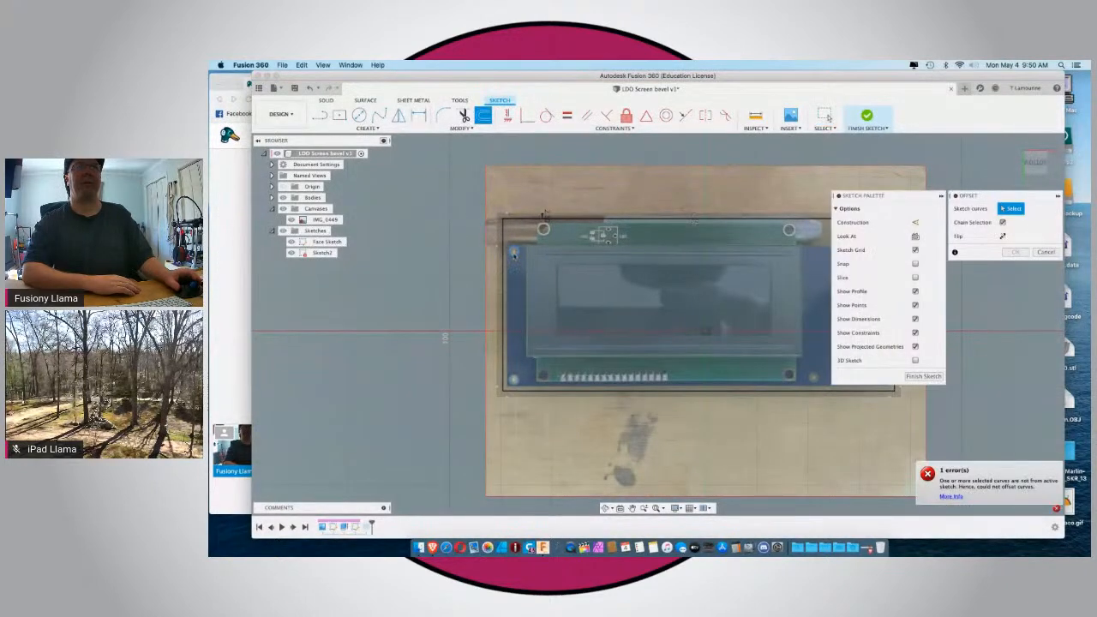
left_click(510, 248)
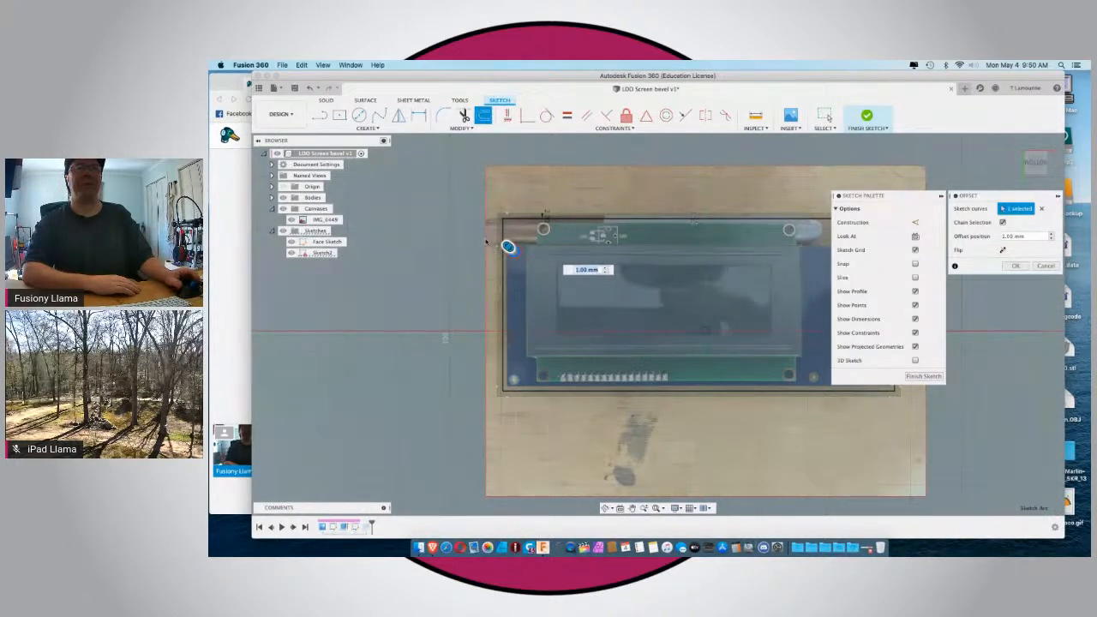
scroll(421, 258, "down", 3)
scroll(606, 287, "up", 4)
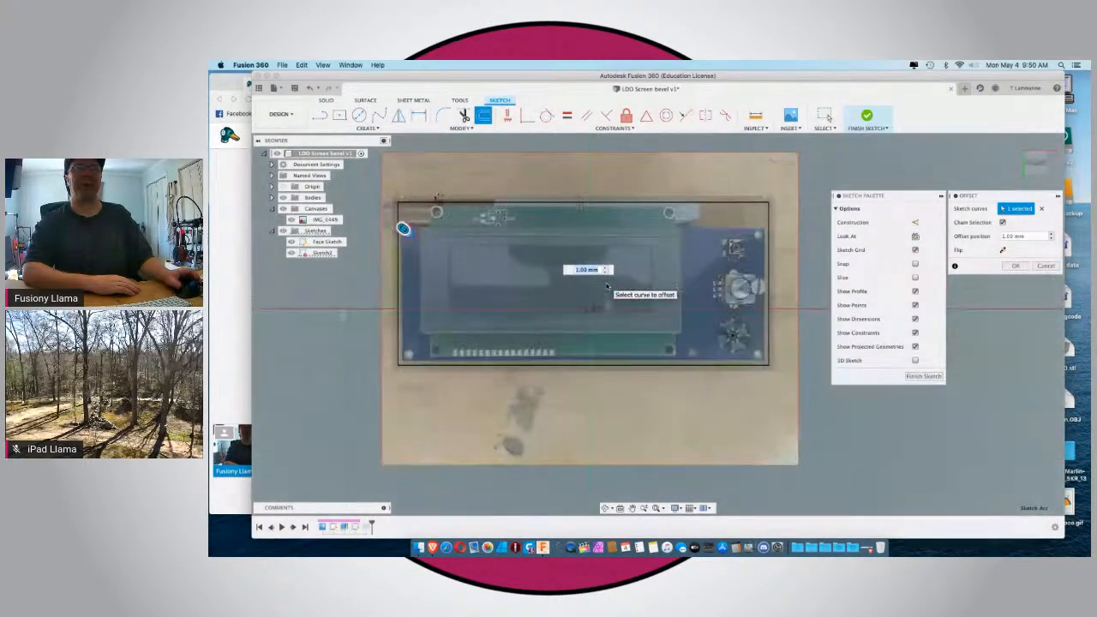
scroll(376, 221, "up", 2)
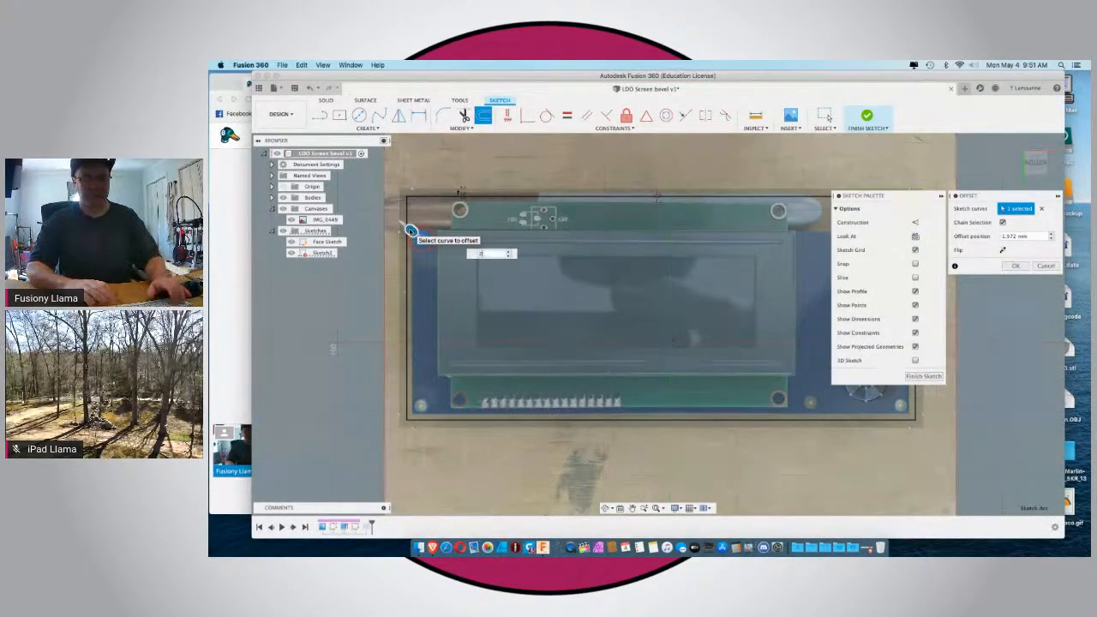
type("2.3")
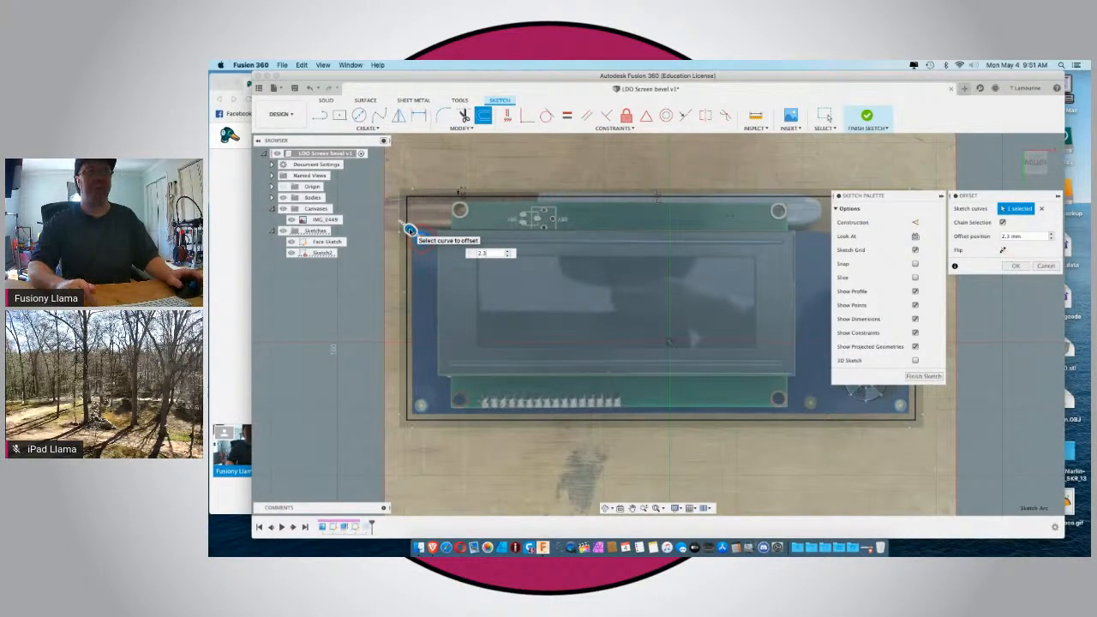
key("Return")
Offset the lower-left mounting hole's circle outward to match the ring around the upper-left hole.
left_click(484, 115)
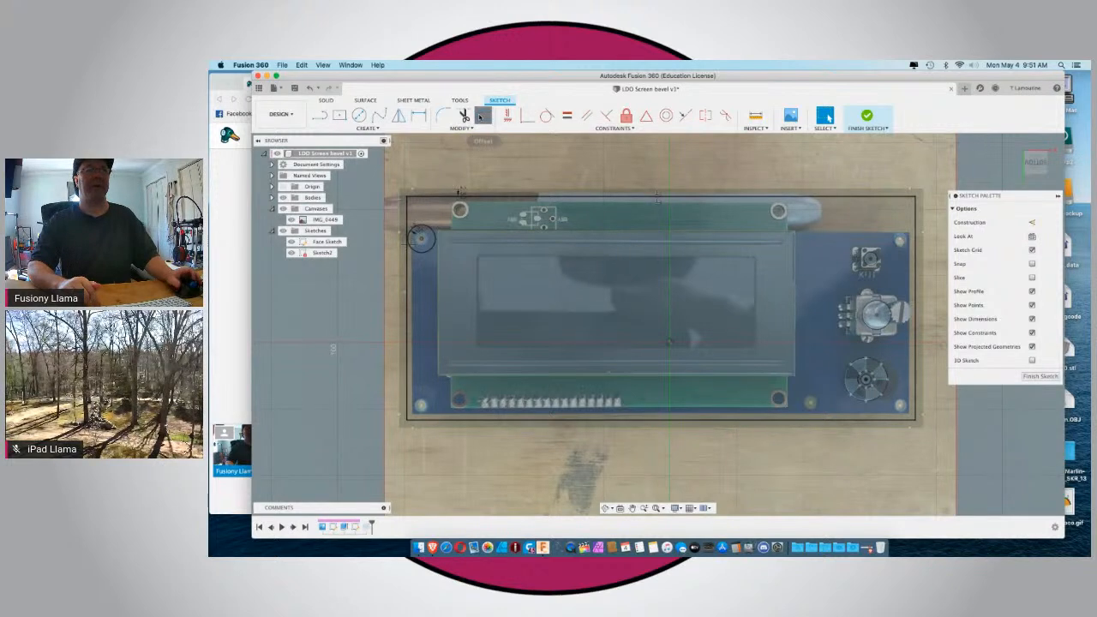
left_click(424, 402)
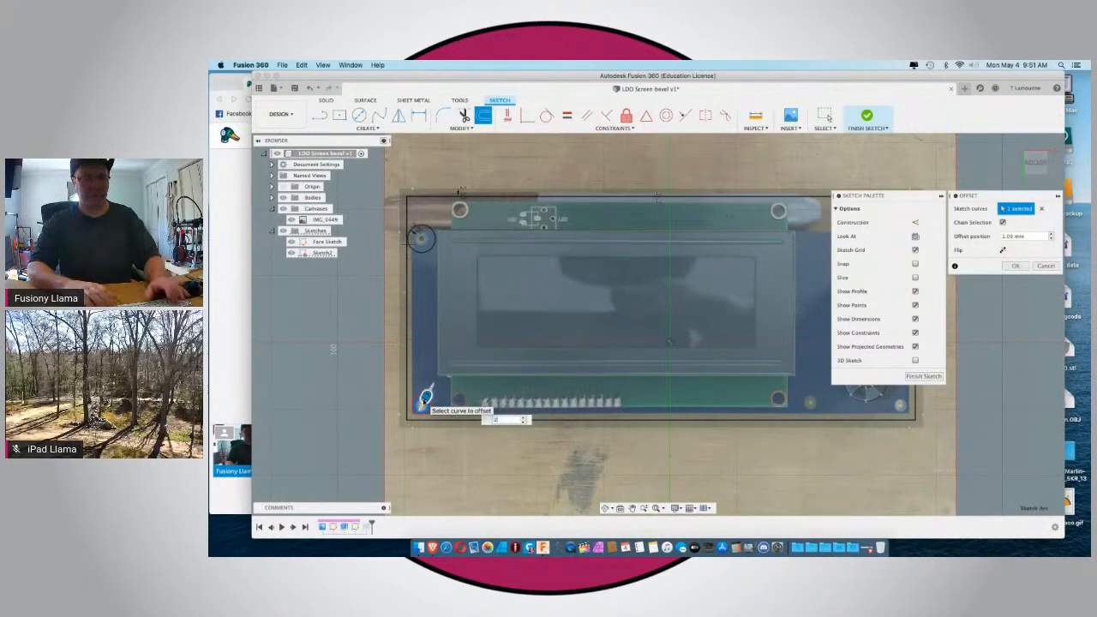
type("2.8")
key("Return")
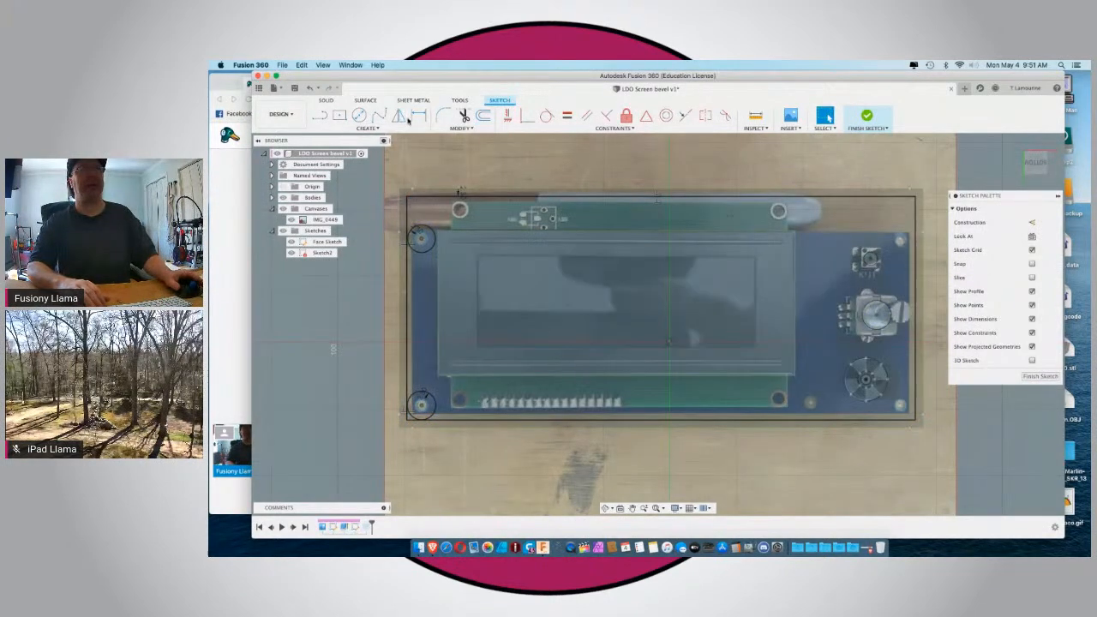
Offset the lower-right mounting hole's circle outward by 2 mm.
left_click(359, 114)
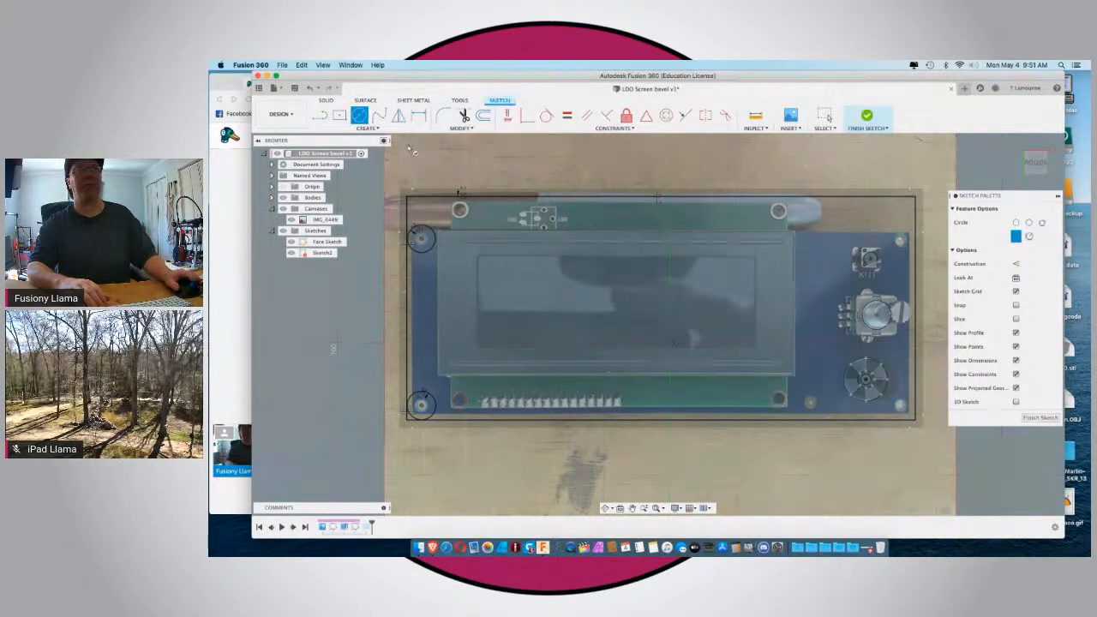
left_click(483, 116)
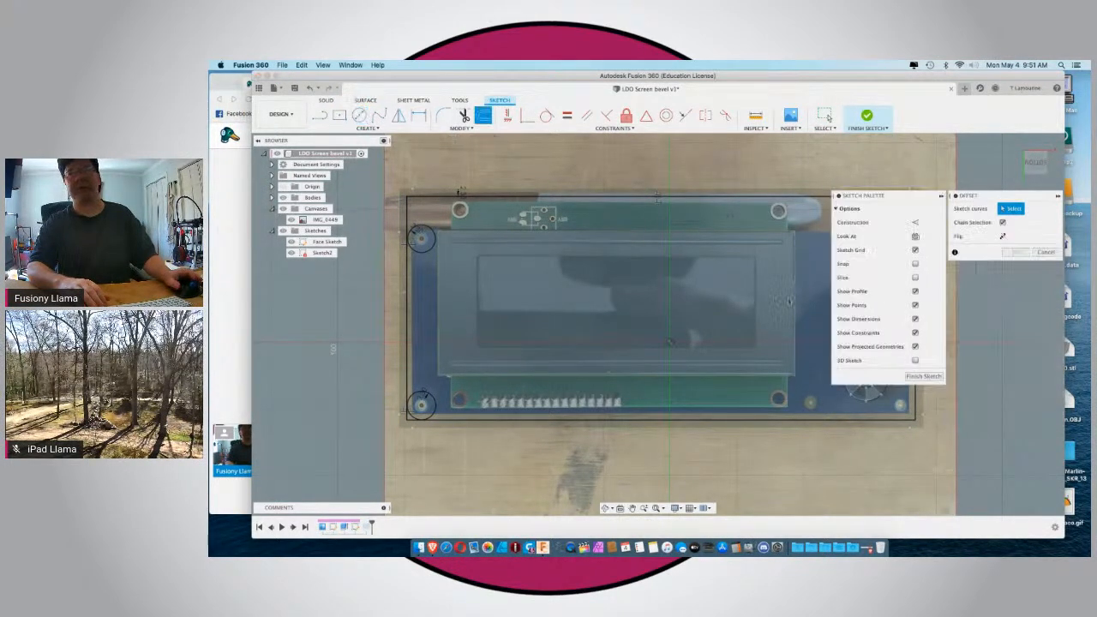
left_click(900, 407)
type("2")
key("Return")
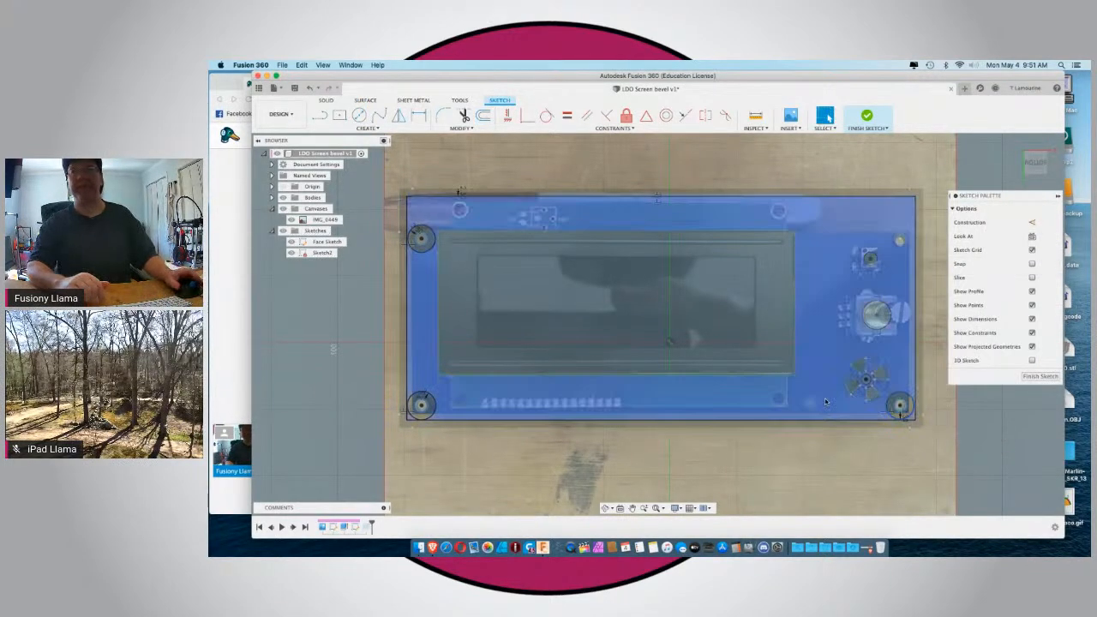
Offset the upper-right mounting hole's circle outward by 2 mm.
left_click(899, 238)
left_click(483, 115)
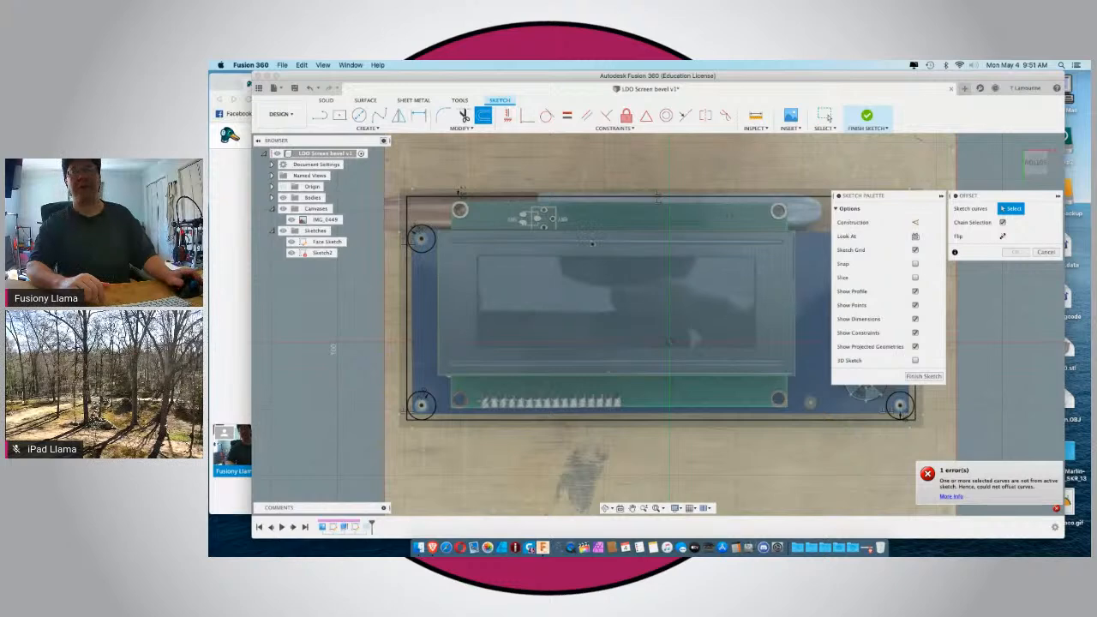
scroll(548, 257, "down", 3)
scroll(809, 243, "up", 5)
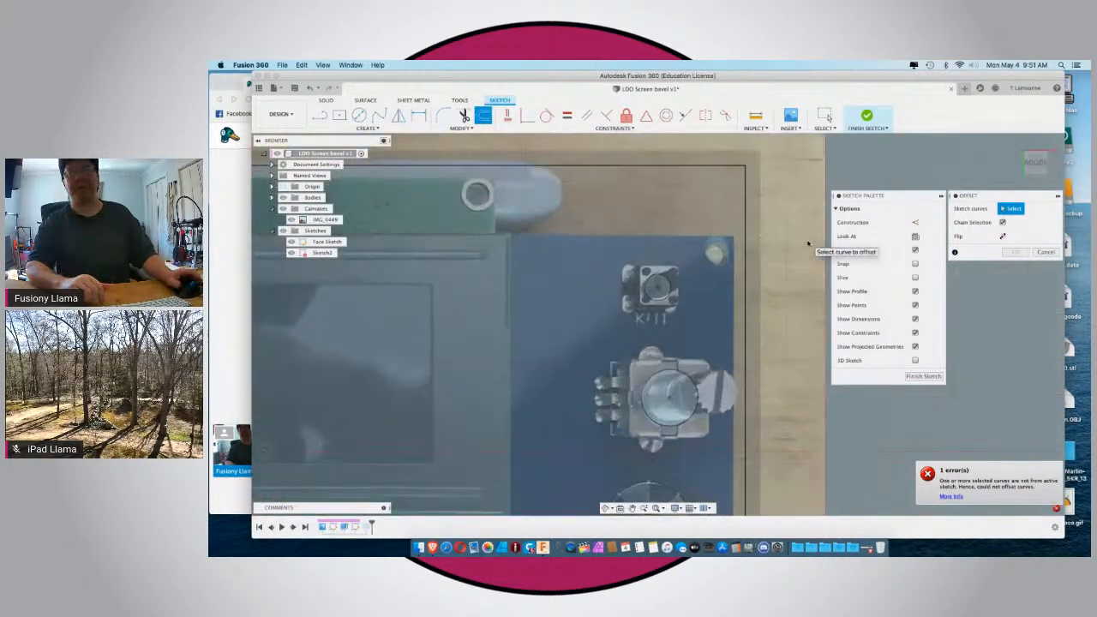
left_click(712, 242)
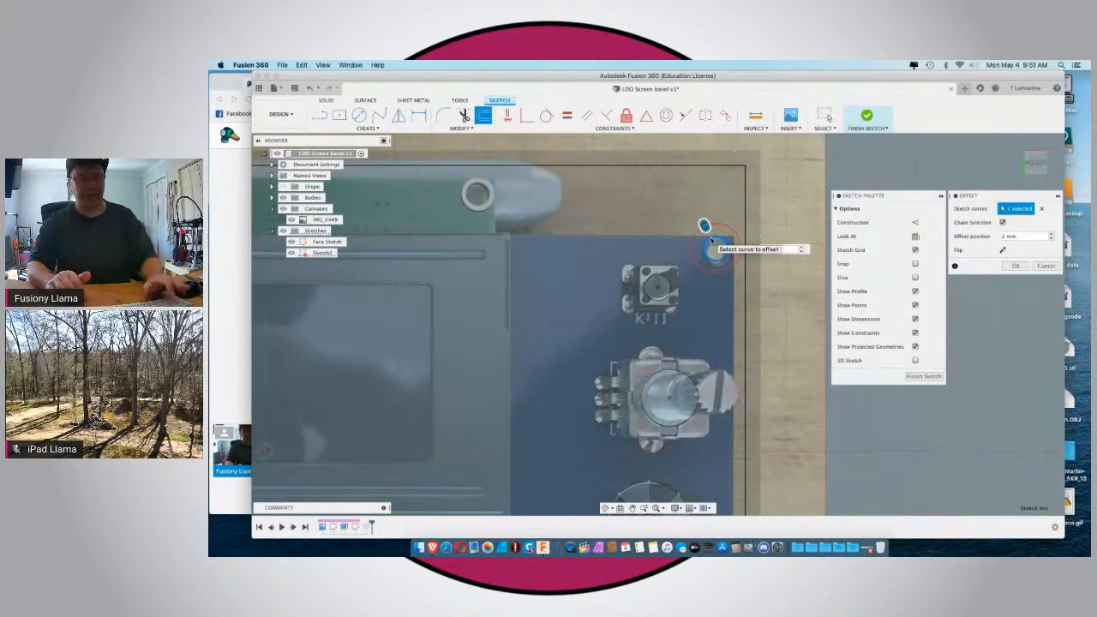
key("Return")
scroll(712, 242, "down", 10)
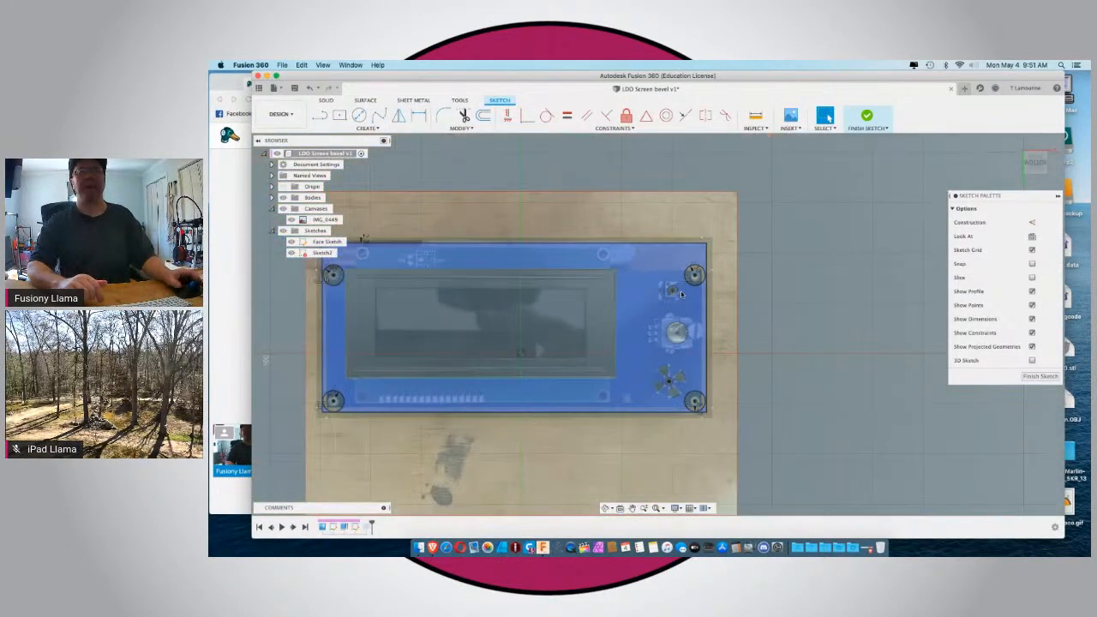
Hide the reference photo canvas and extrude the four rings around the corner mounting holes 12.5 mm.
scroll(714, 276, "up", 5)
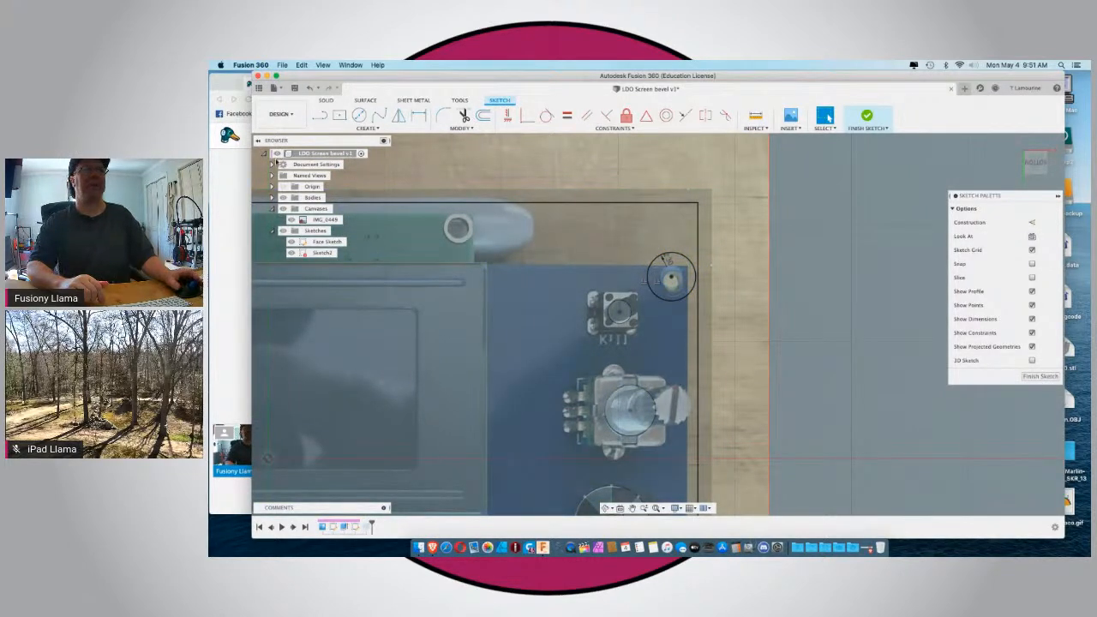
left_click(292, 219)
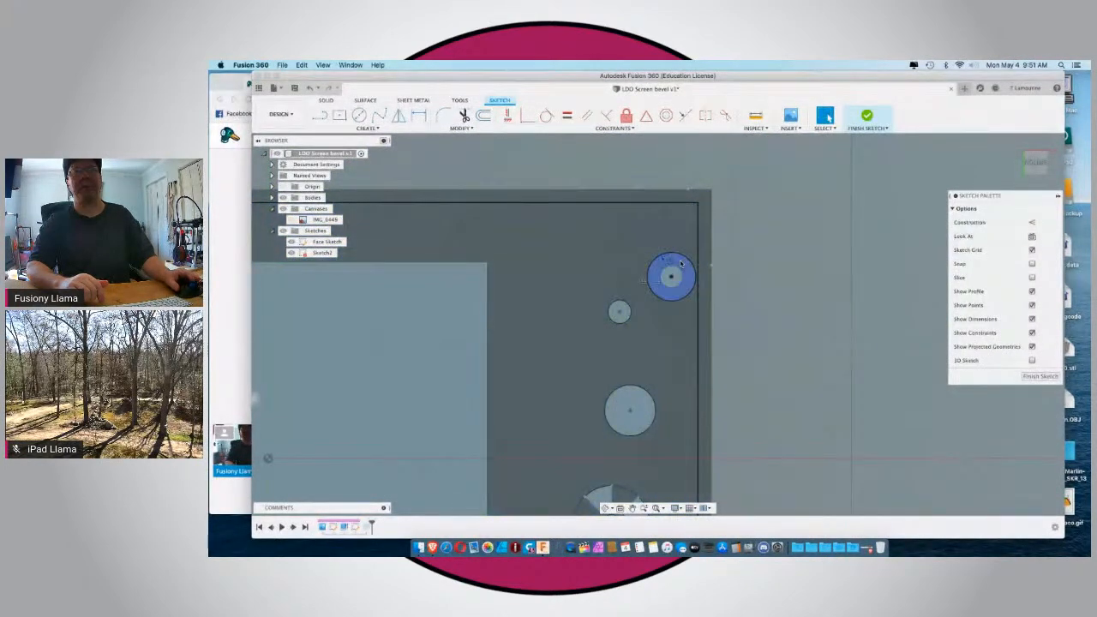
scroll(680, 263, "down", 5)
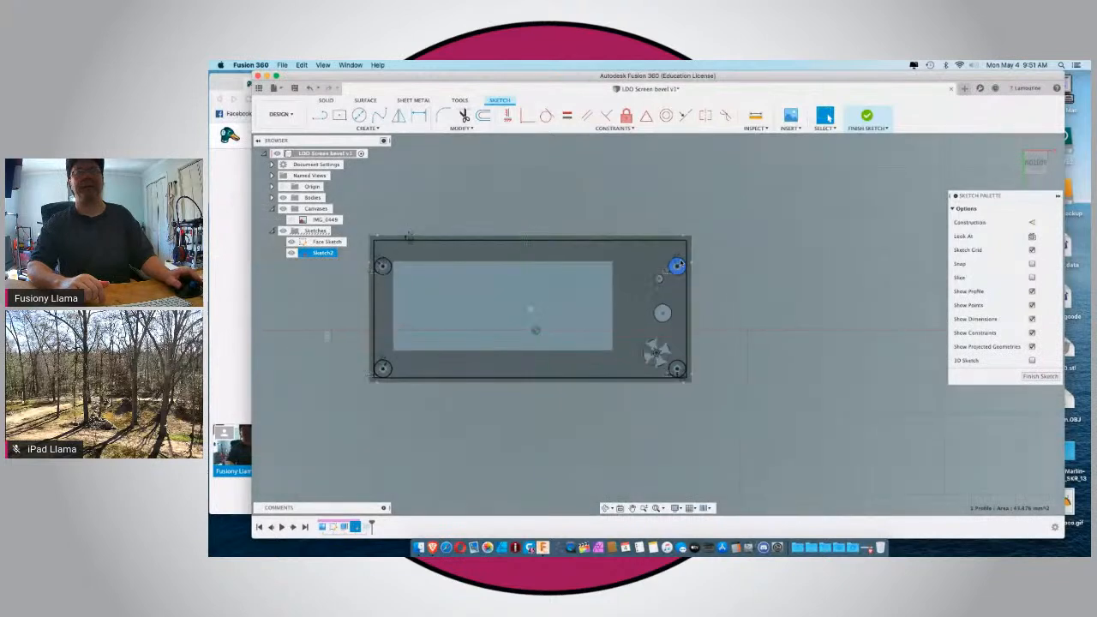
scroll(681, 384, "up", 5)
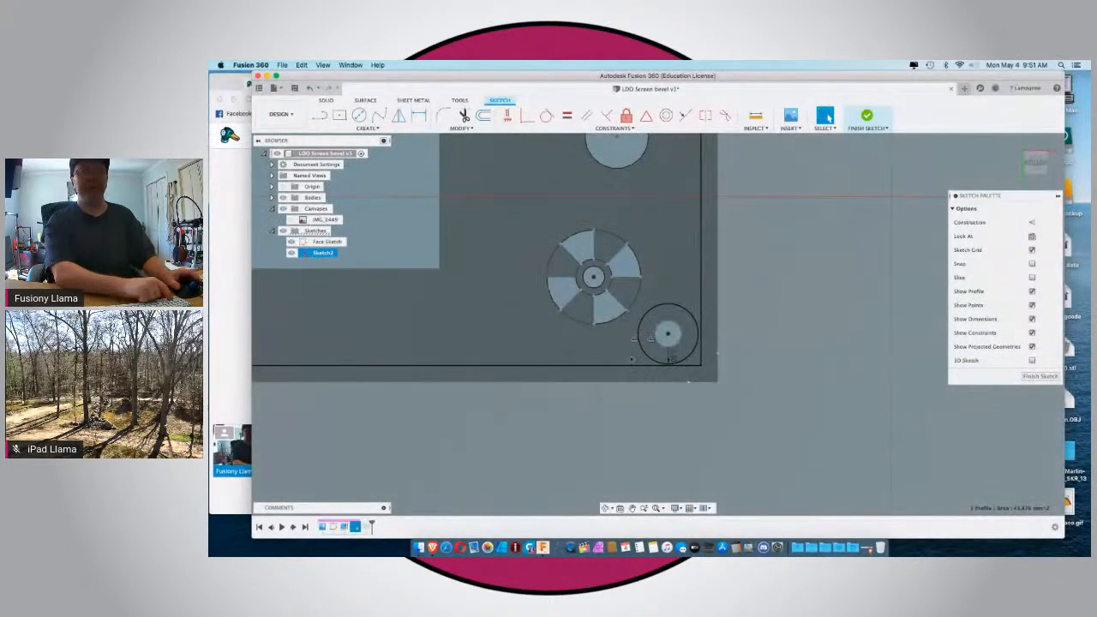
left_click(650, 332)
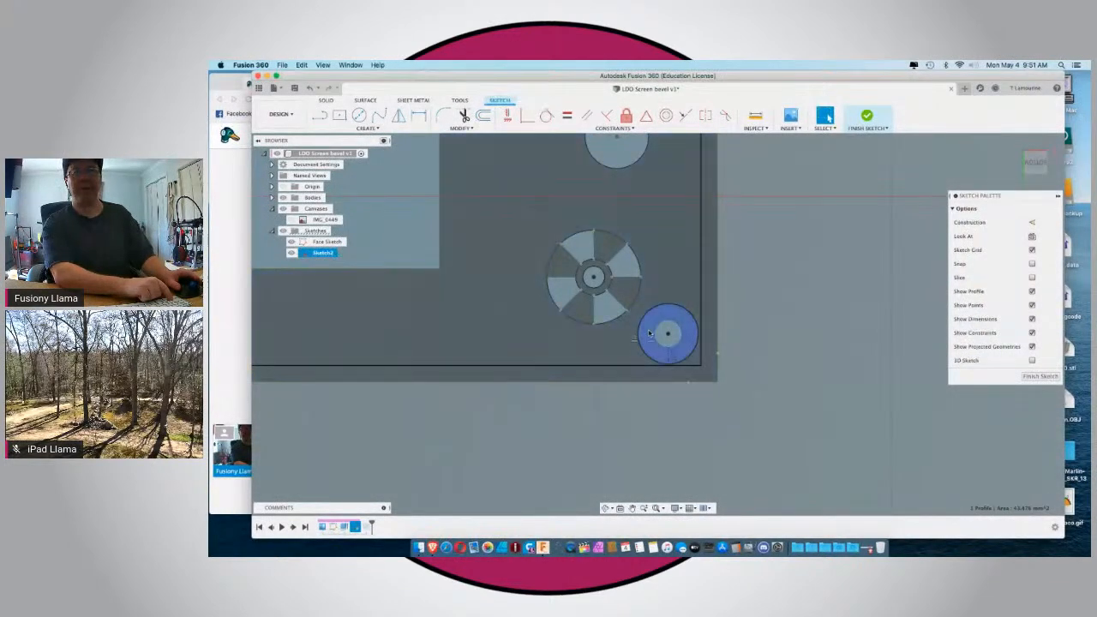
scroll(652, 334, "down", 5)
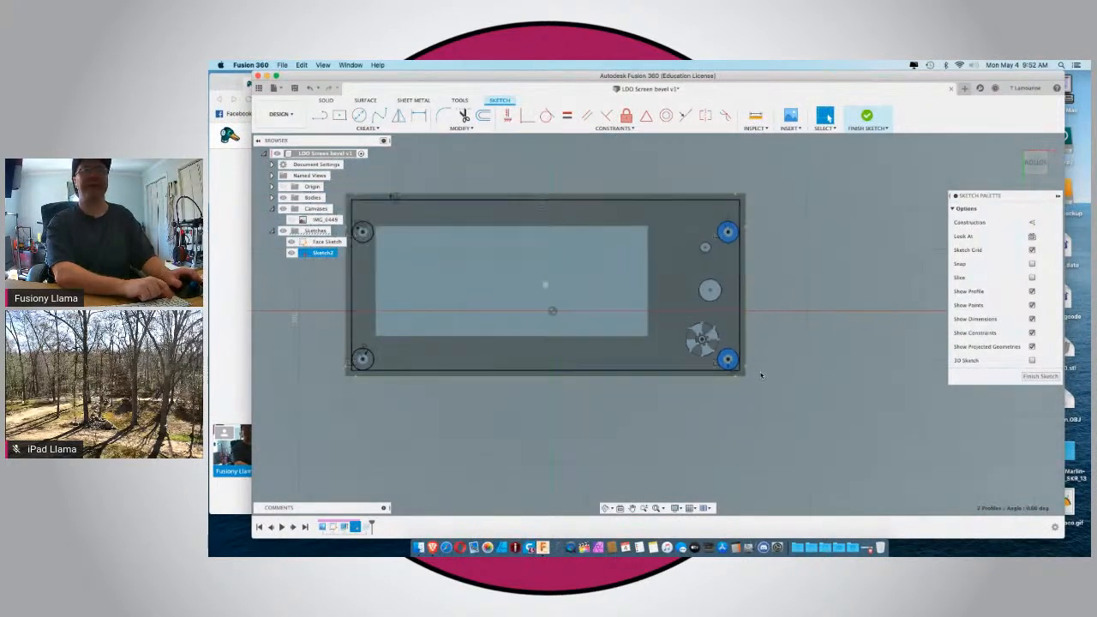
scroll(360, 360, "up", 5)
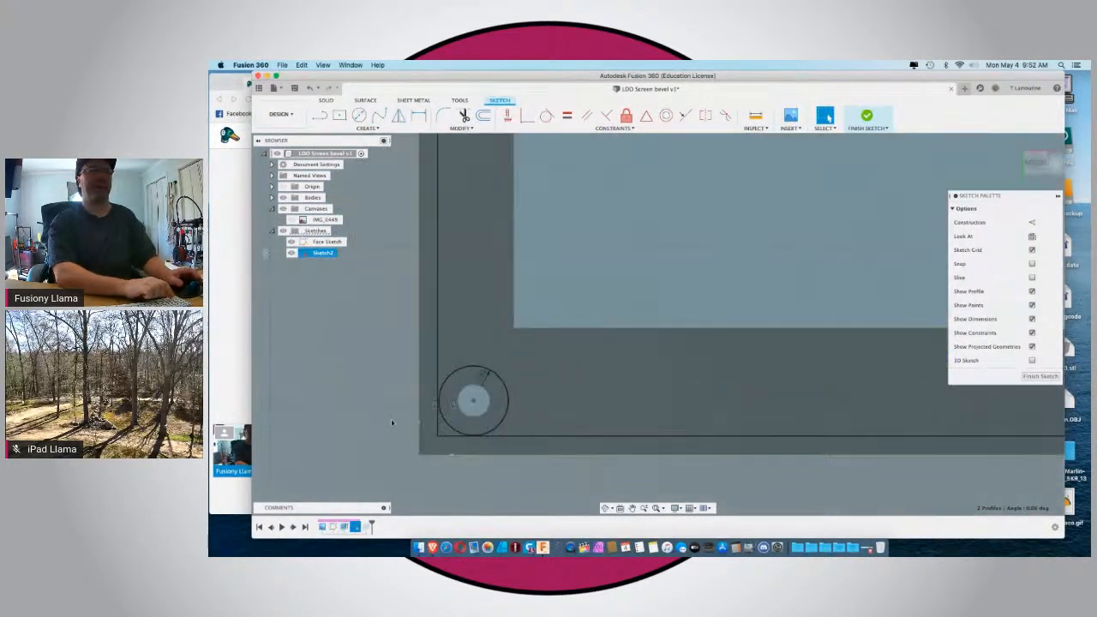
left_click(444, 396)
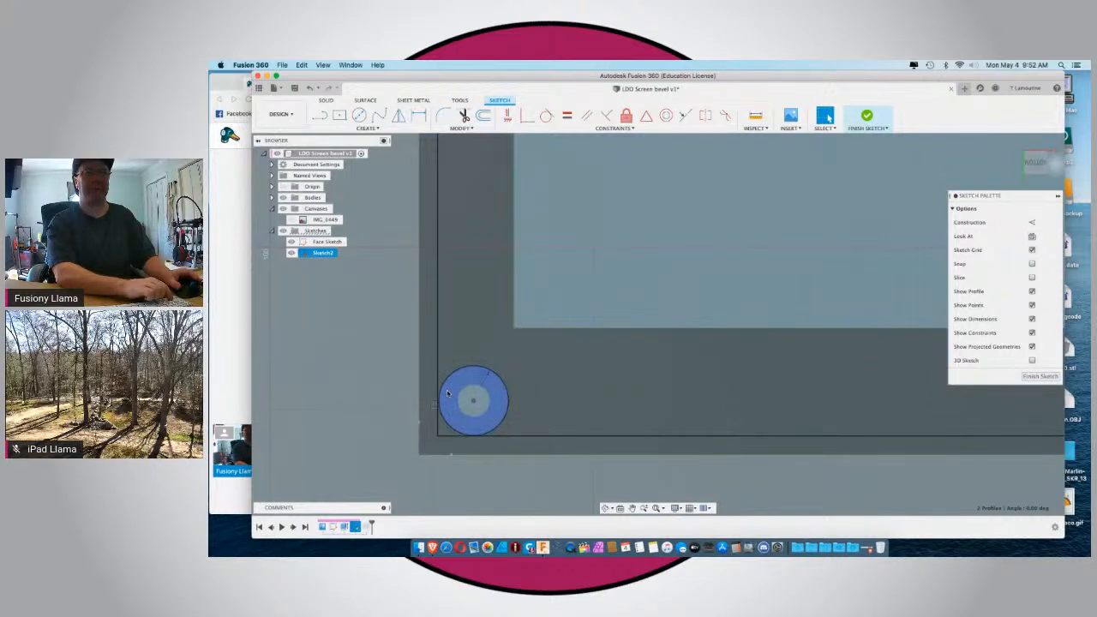
scroll(447, 394, "down", 5)
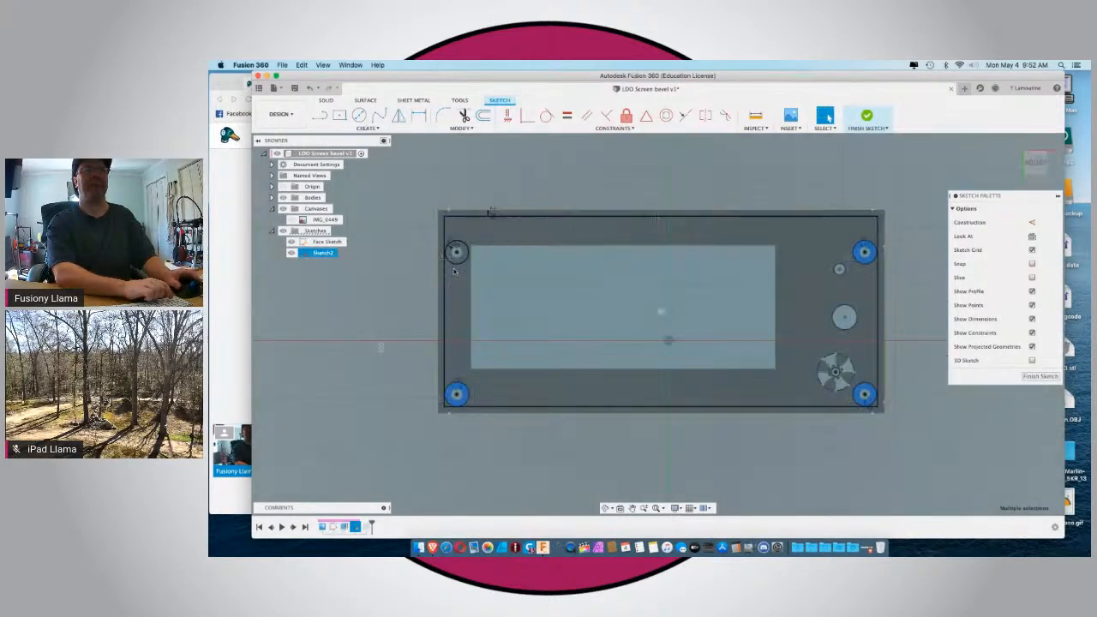
scroll(454, 248, "up", 1)
scroll(456, 242, "up", 3)
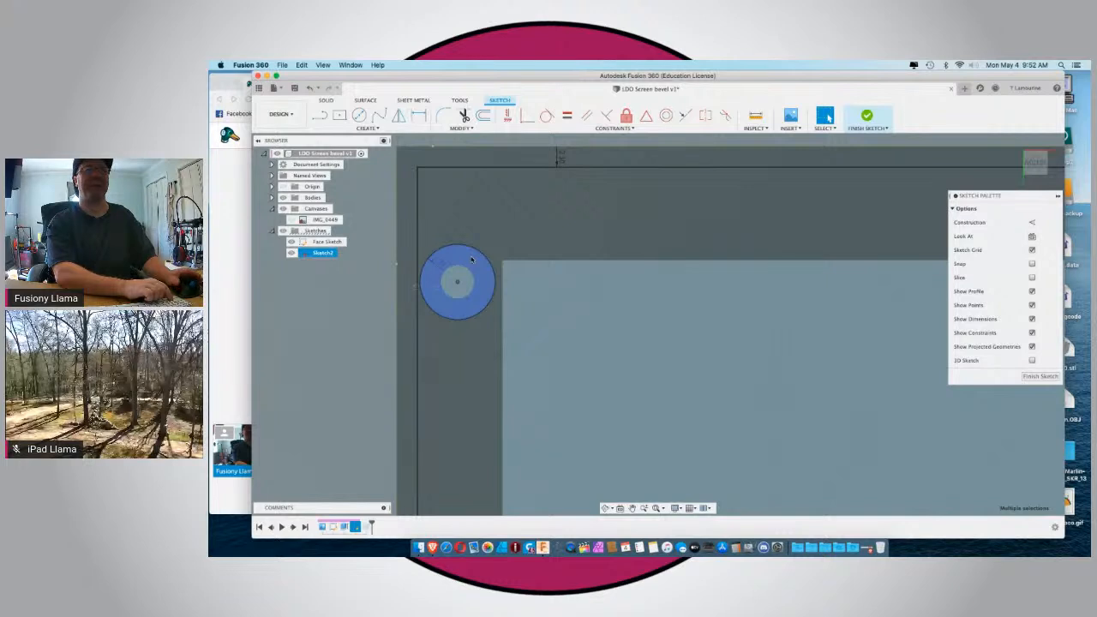
scroll(471, 259, "down", 5)
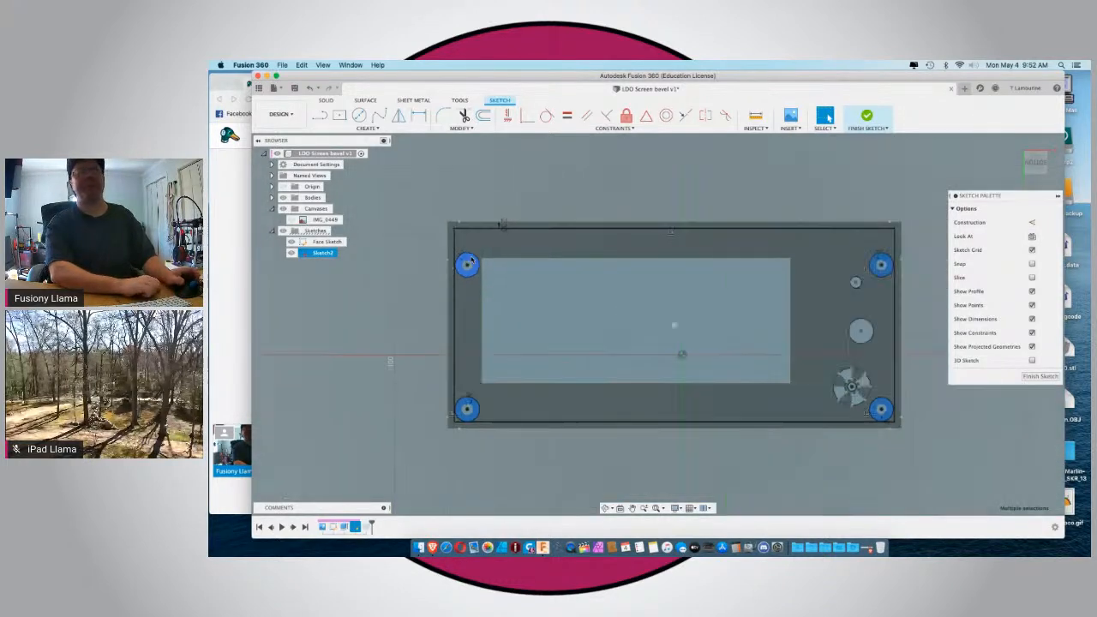
left_click(325, 102)
left_click(338, 115)
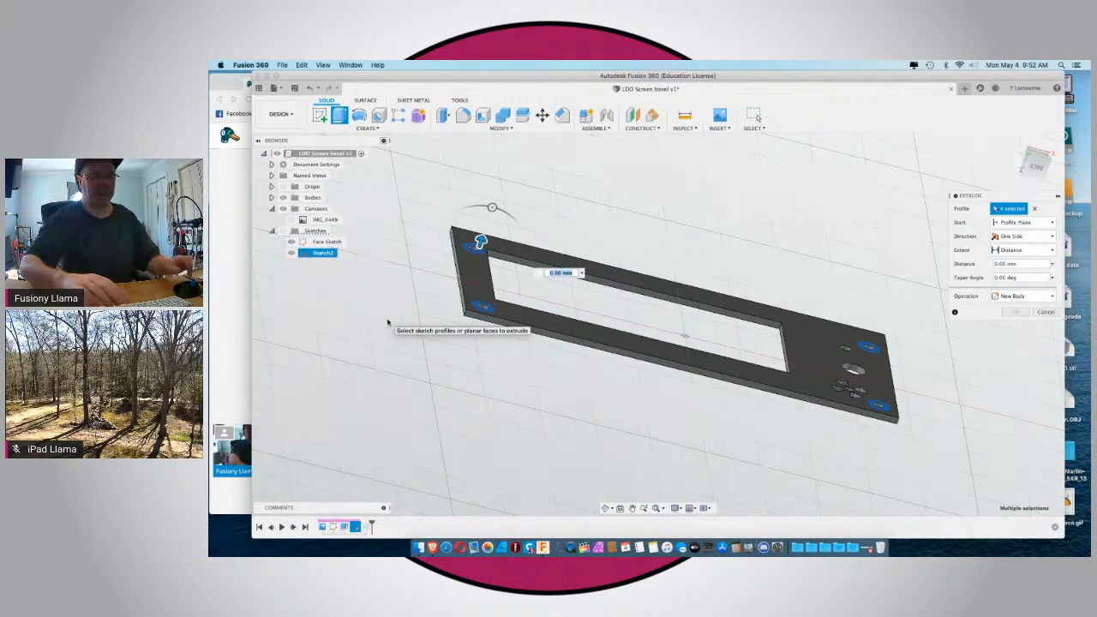
type("12.5")
key("Return")
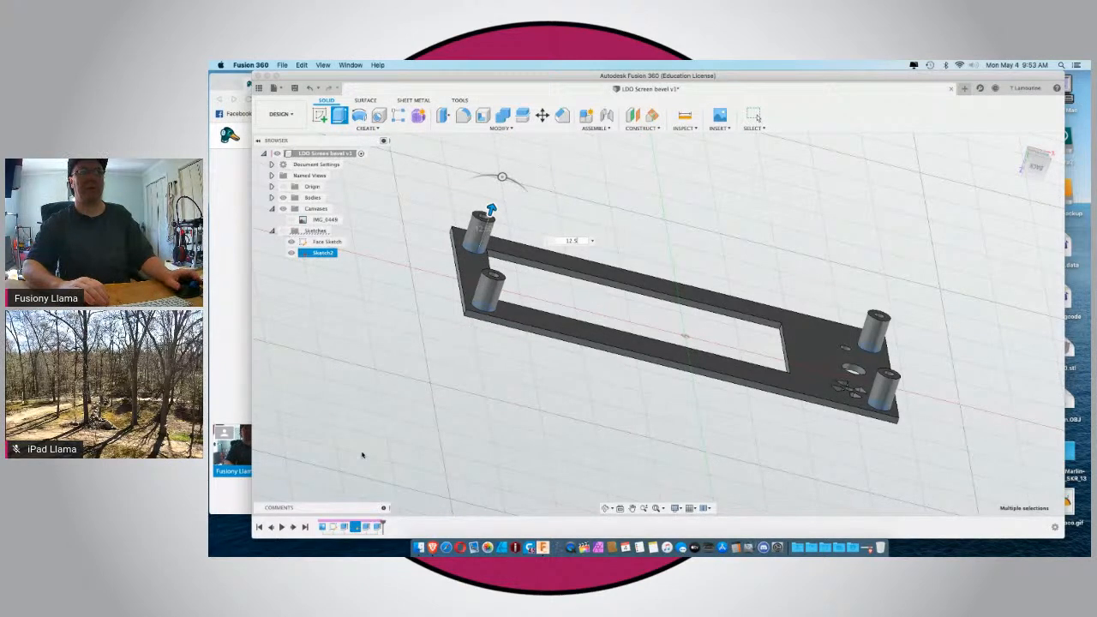
key("Escape")
View the front face of the mount from above and check the live comments in the StreamYard browser window.
middle_click_drag(472, 419, 612, 472, "shift")
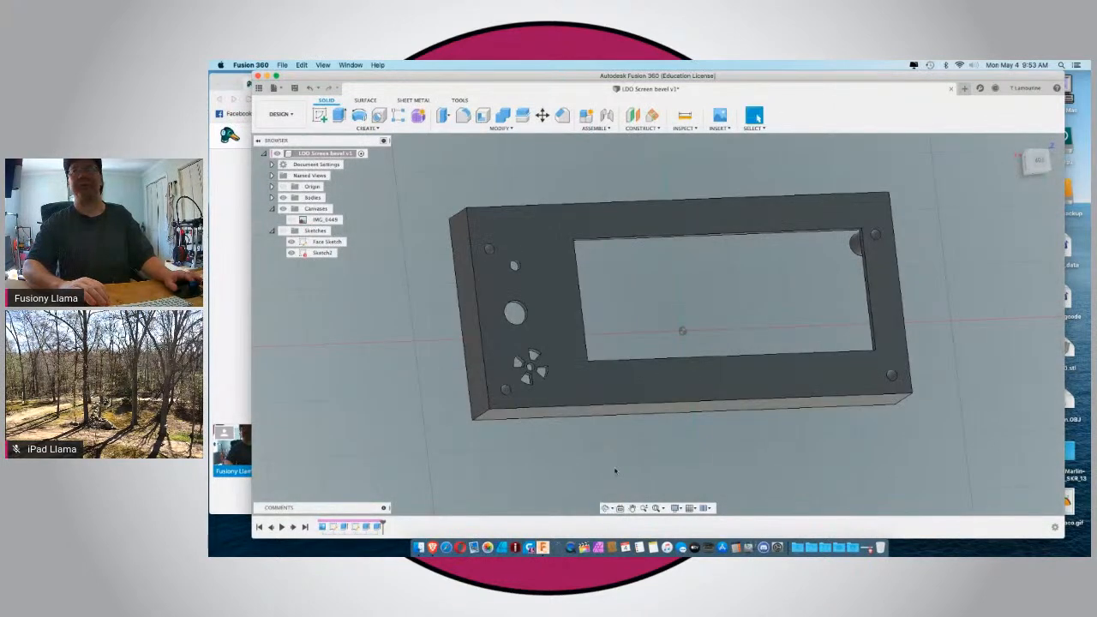
left_click(1038, 159)
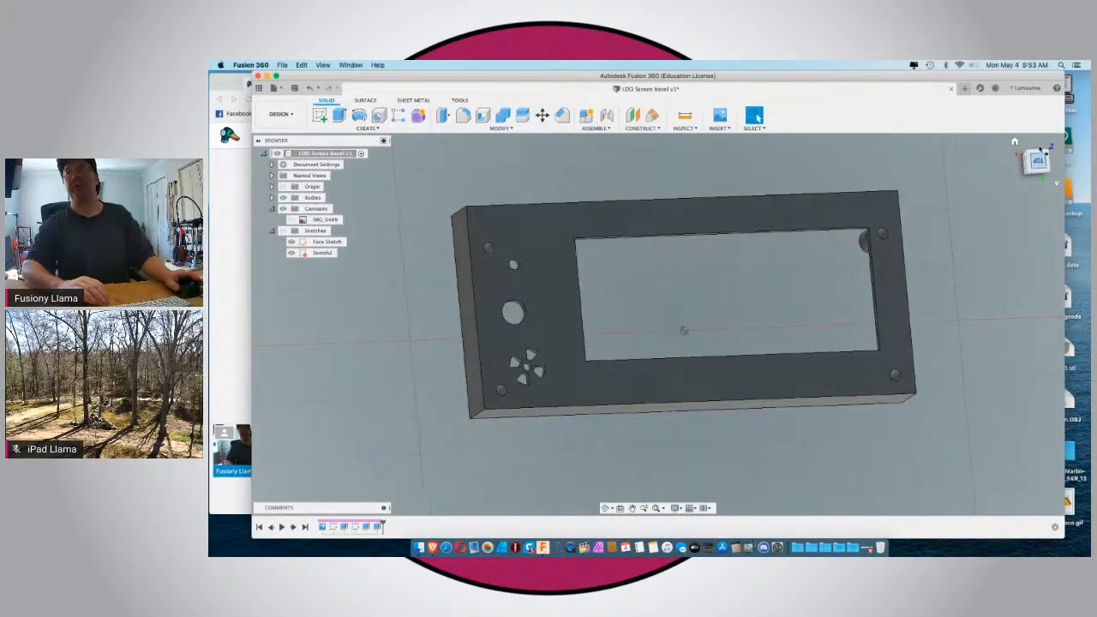
left_click(1047, 142)
left_click(1048, 143)
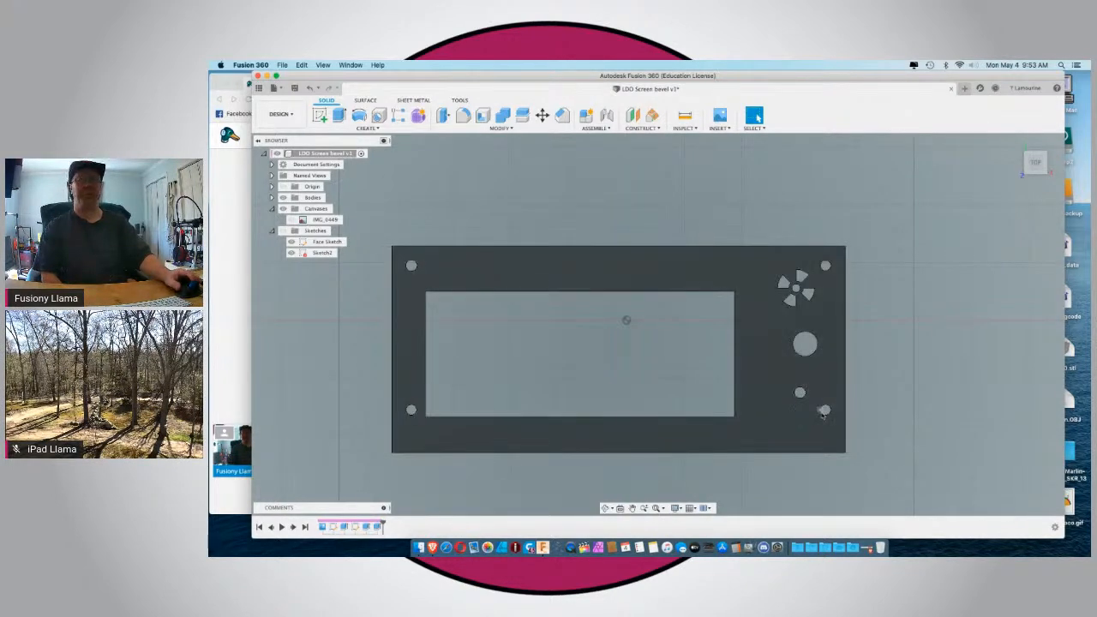
left_click(219, 487)
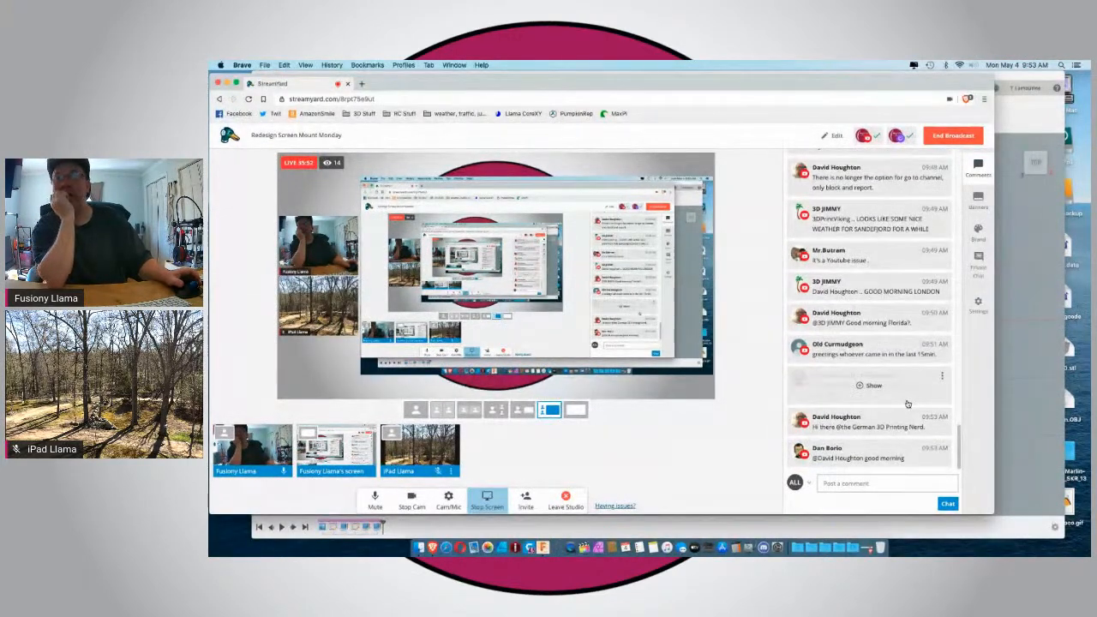
left_click(1017, 386)
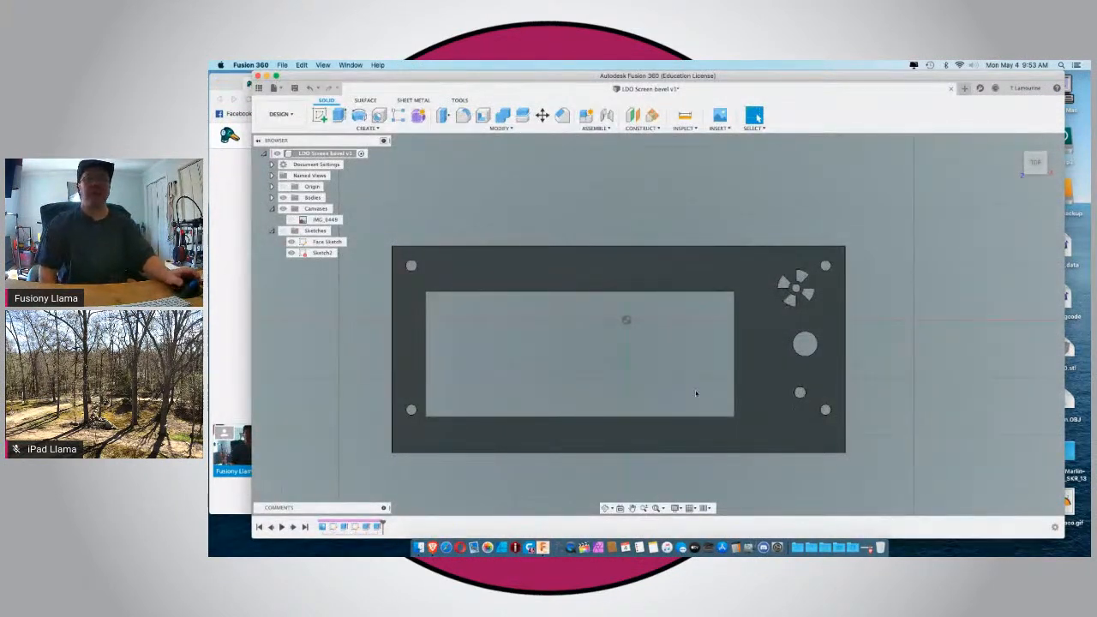
Examine the standoffs and the rim behind the face plate at an angle and from directly behind.
scroll(696, 394, "down", 2)
scroll(695, 393, "up", 5)
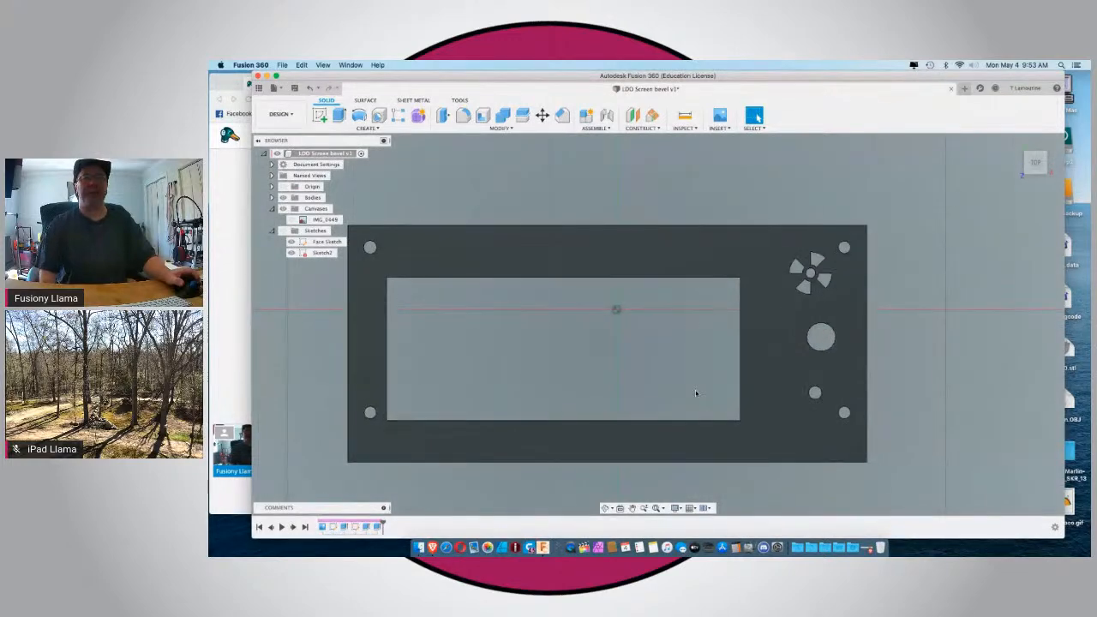
scroll(695, 392, "down", 3)
scroll(695, 392, "up", 2)
middle_click_drag(696, 391, 450, 291, "shift")
middle_click_drag(587, 436, 614, 438, "shift")
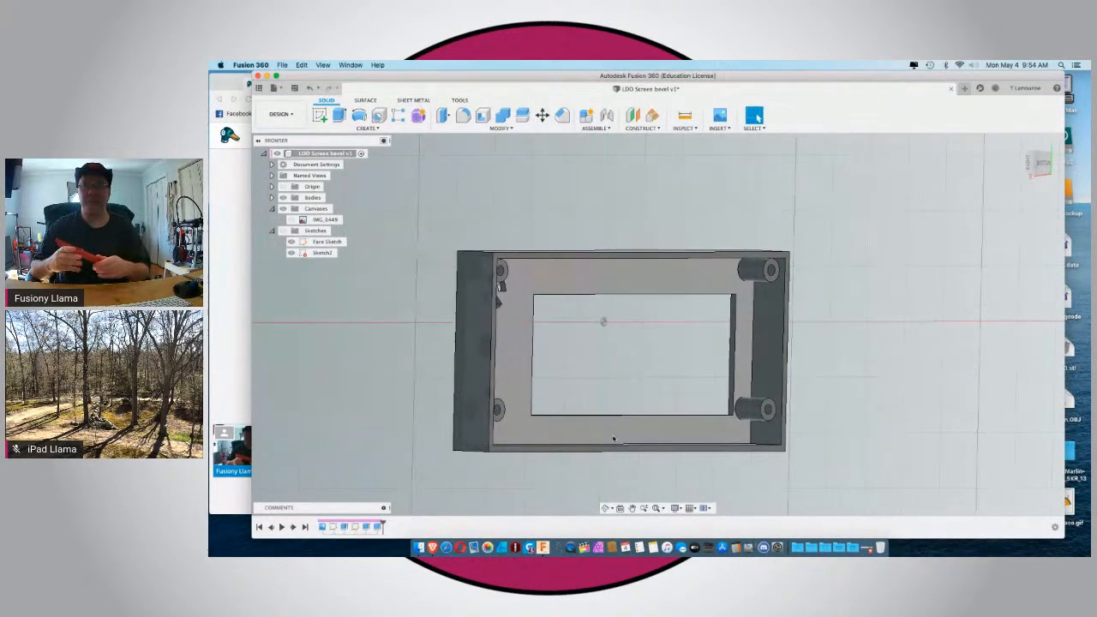
scroll(613, 438, "up", 3)
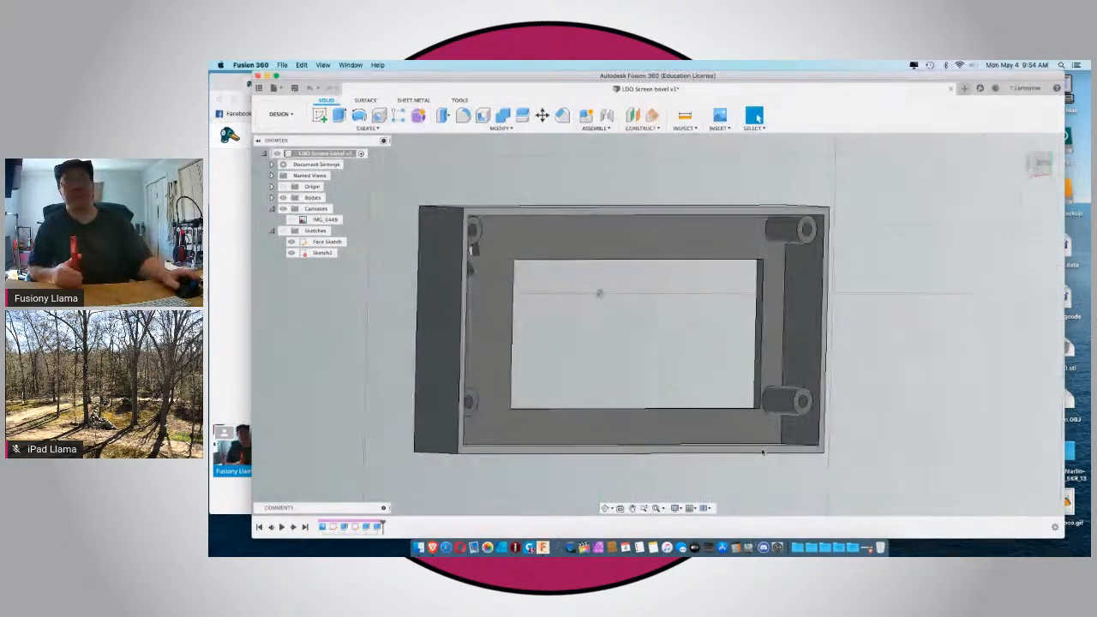
left_click(1042, 165)
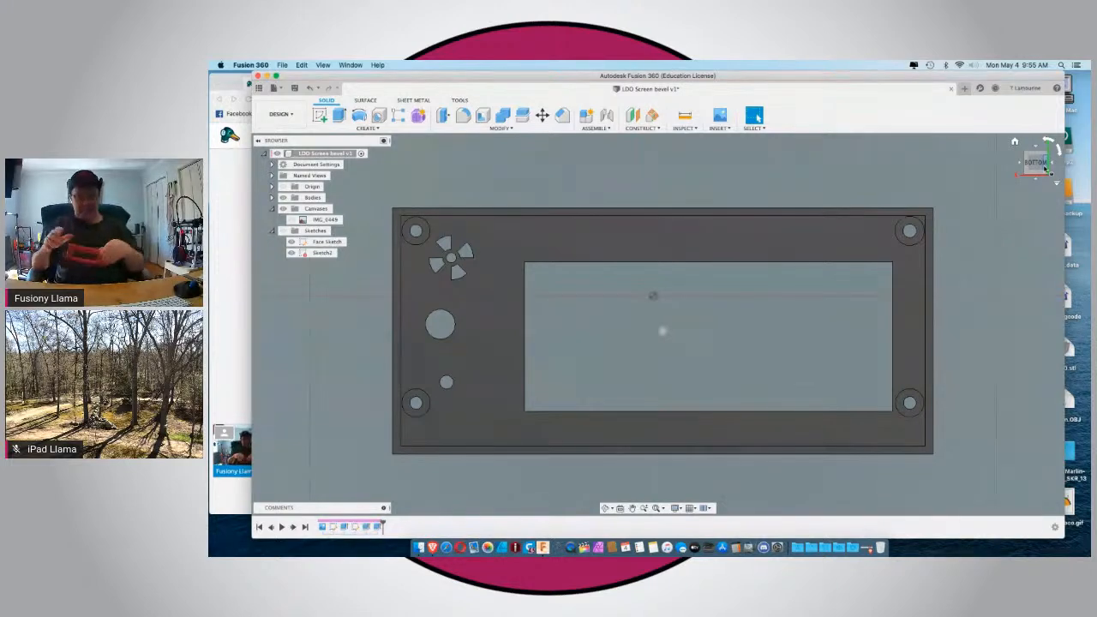
scroll(1039, 144, "down", 2)
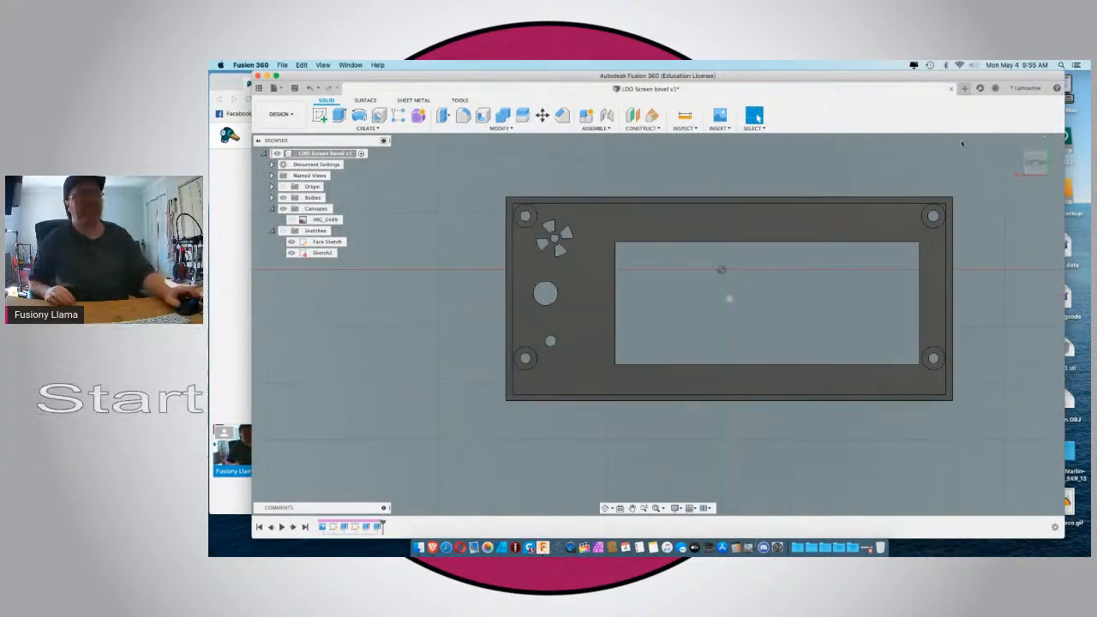
Turn the model to its front face and start a new sketch on that face.
left_click(1038, 147)
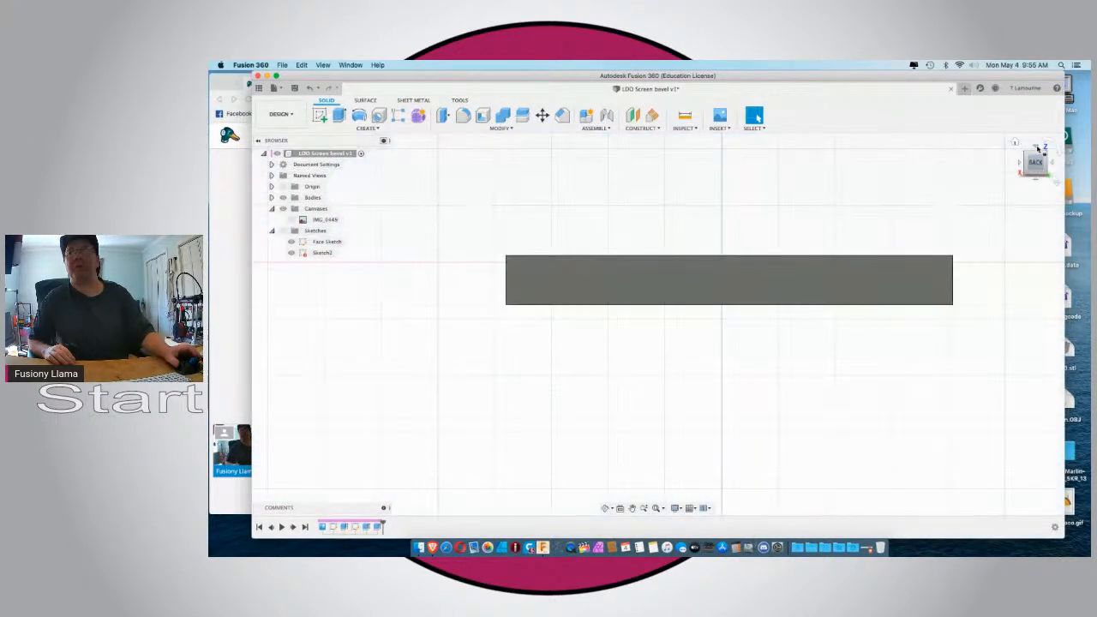
left_click(1037, 147)
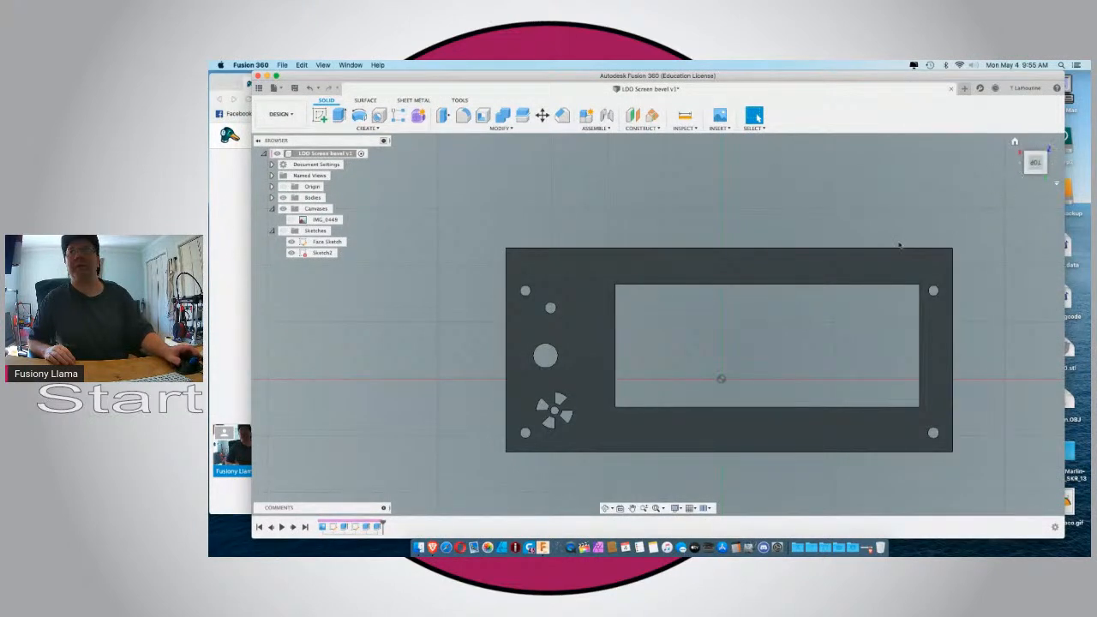
left_click(834, 272)
left_click(320, 117)
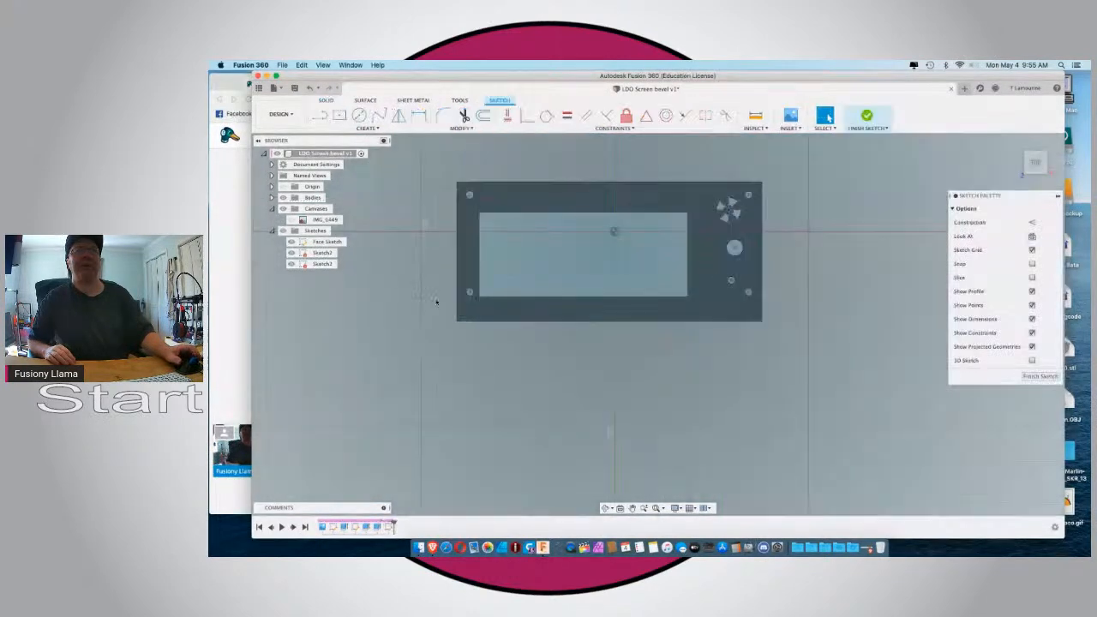
Draw a 2-point rectangle 15 mm wide and 5 mm high, extending outward from the front face's upper-left corner.
scroll(670, 193, "down", 3)
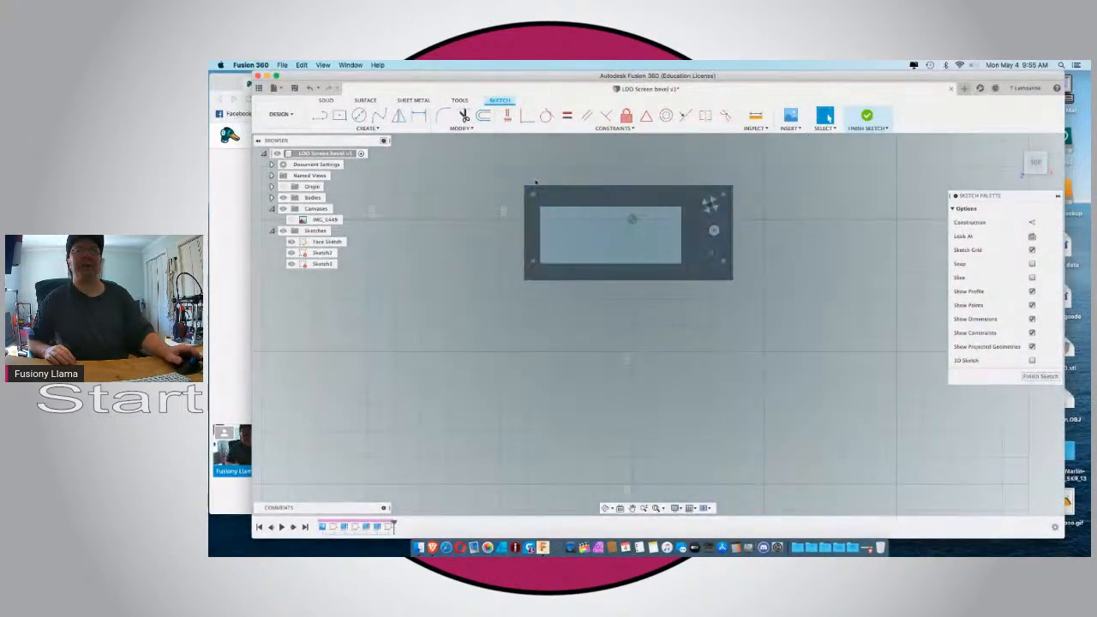
scroll(536, 183, "up", 5)
left_click(340, 116)
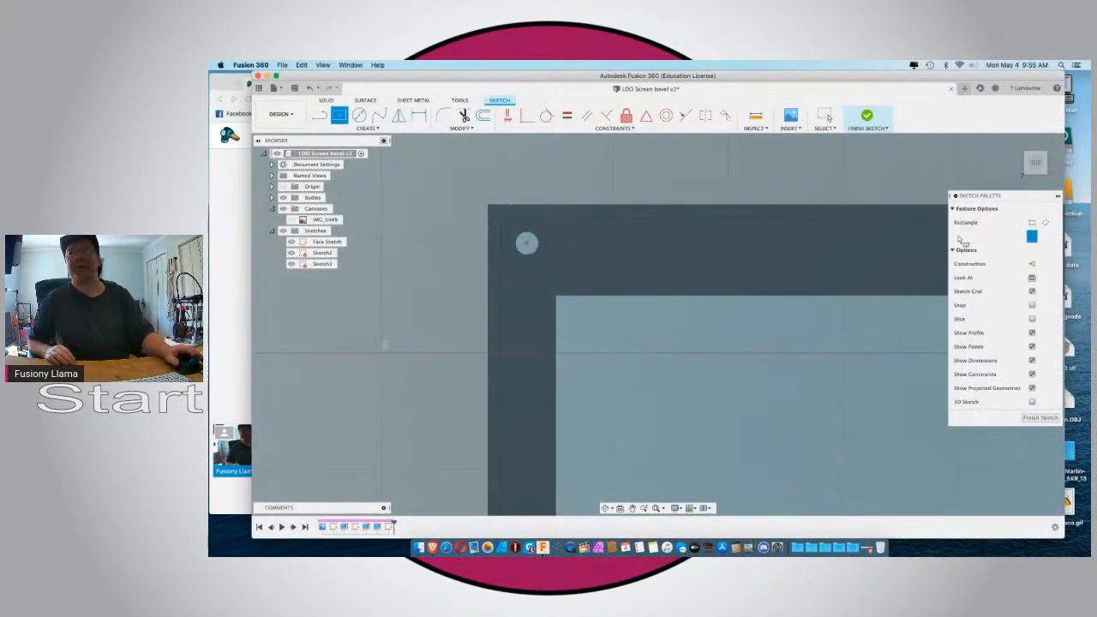
left_click(1031, 222)
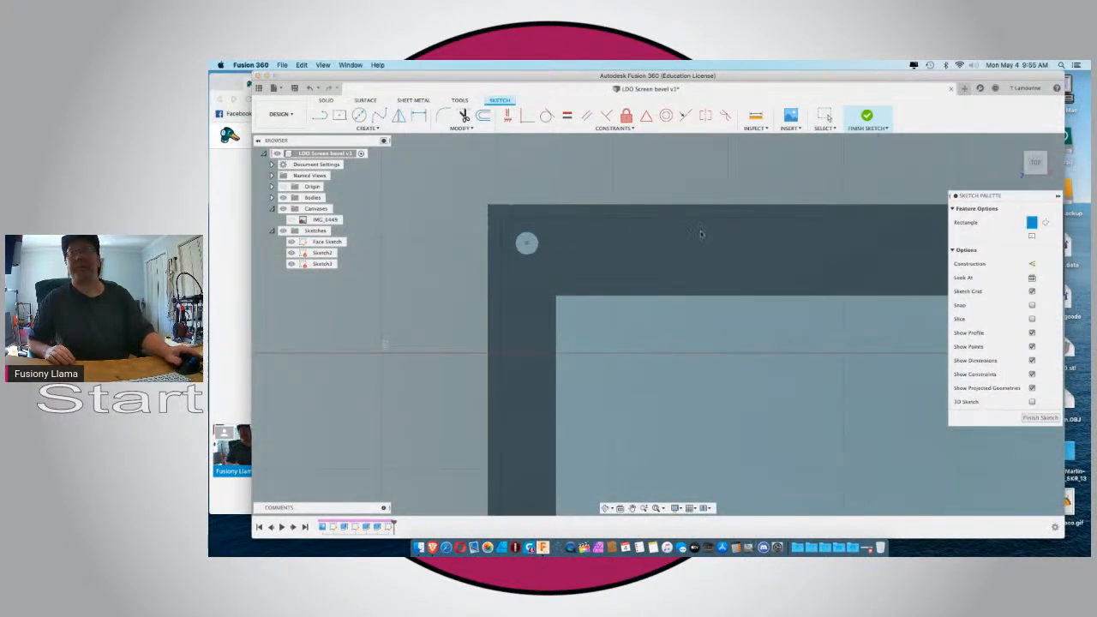
left_click(489, 205)
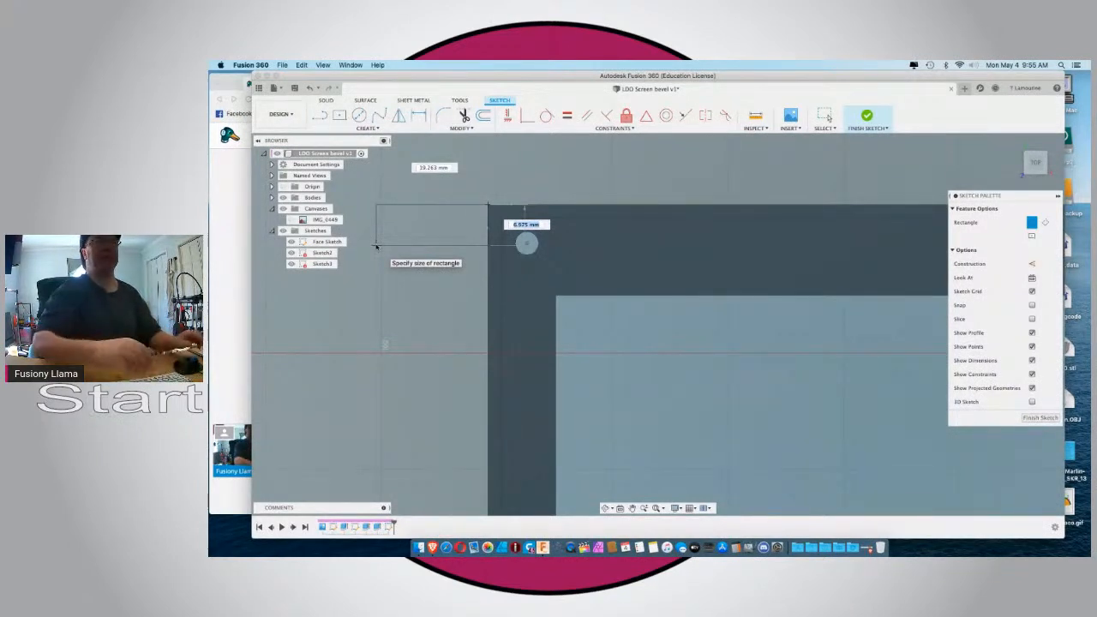
type("15")
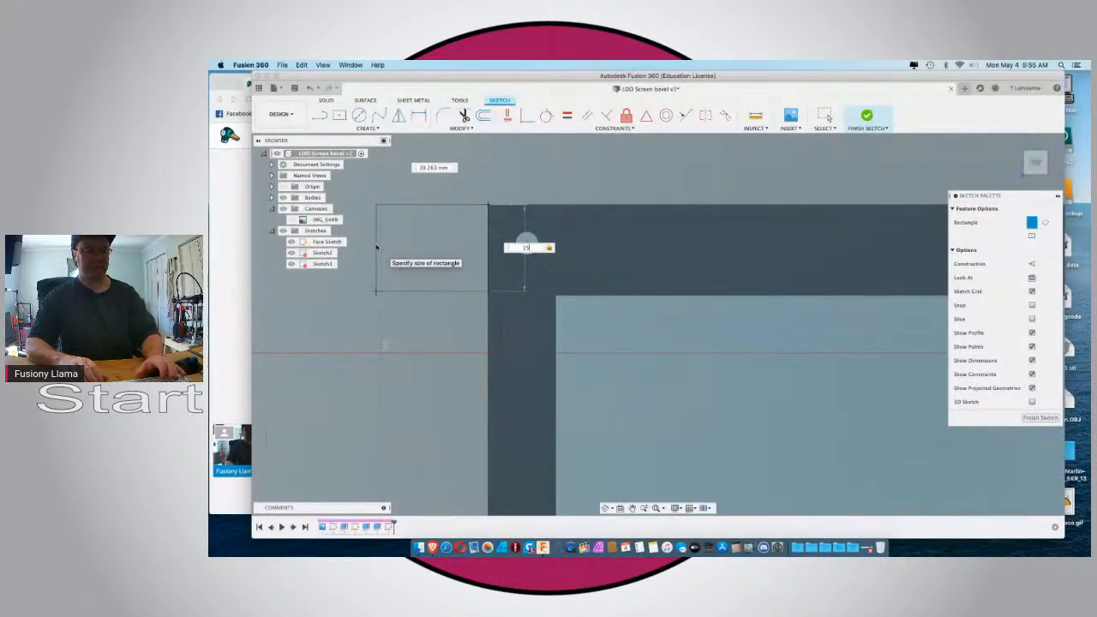
type("5")
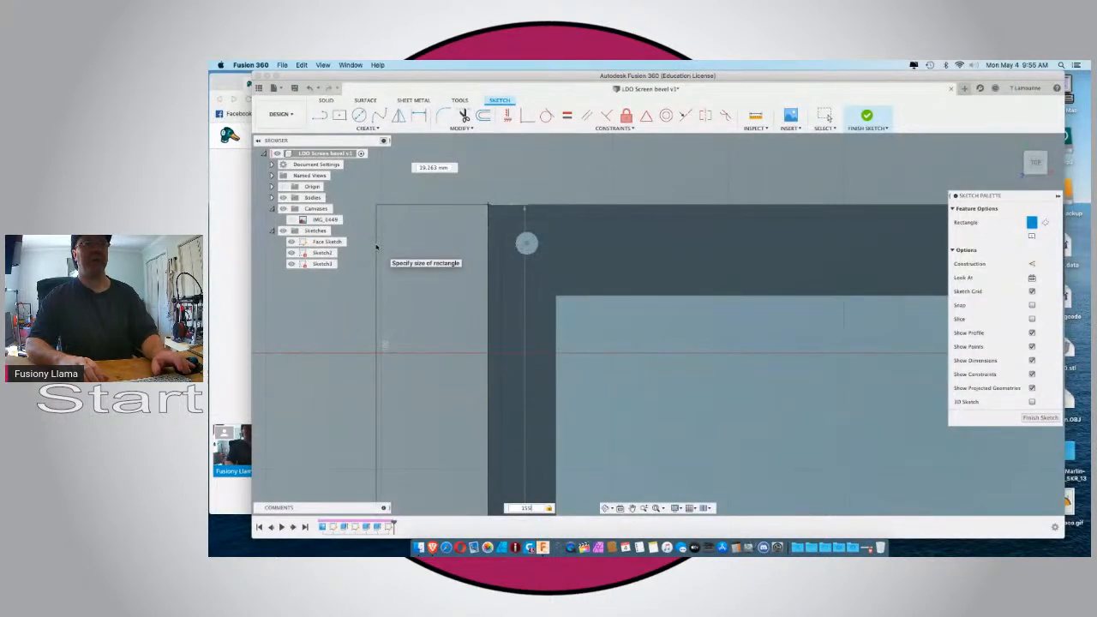
key("BackSpace")
key("BackSpace")
key("BackSpace")
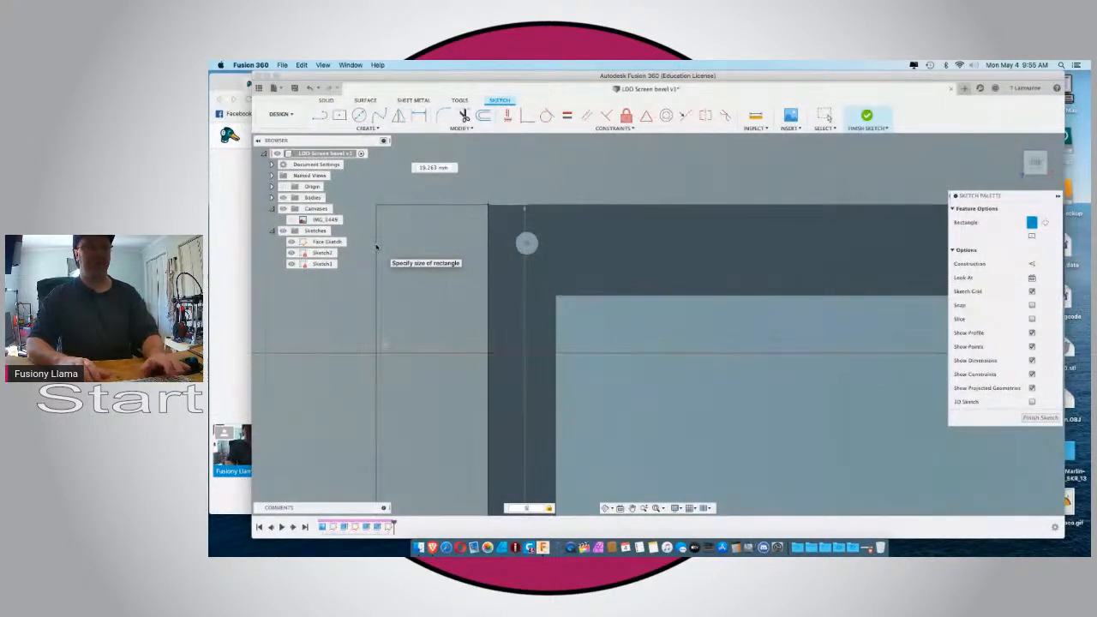
type("5")
key("Tab")
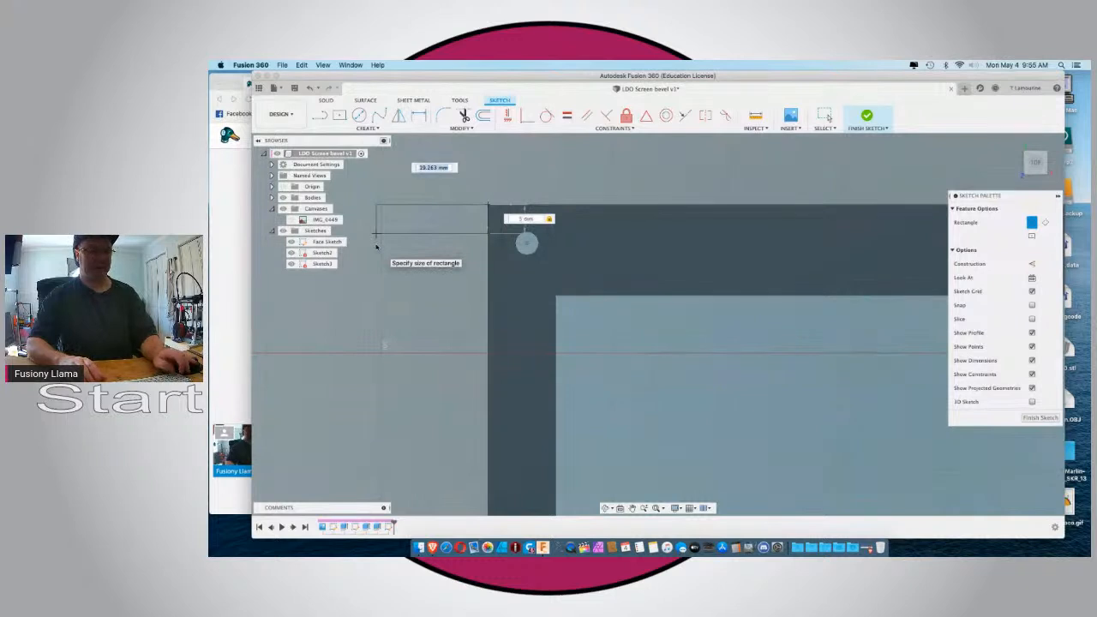
type("15")
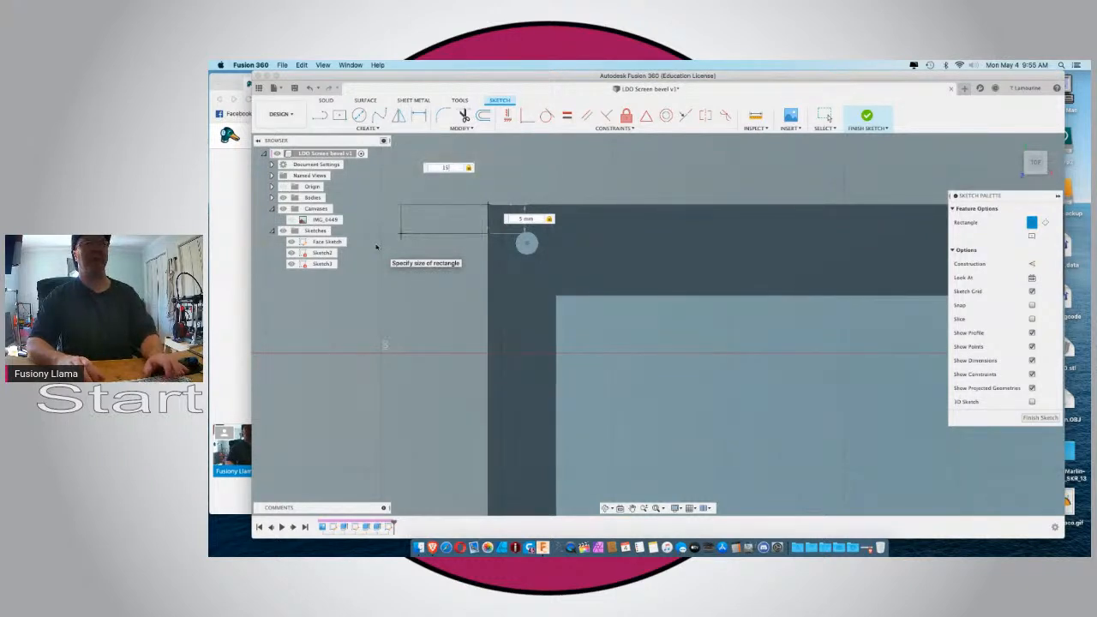
key("Return")
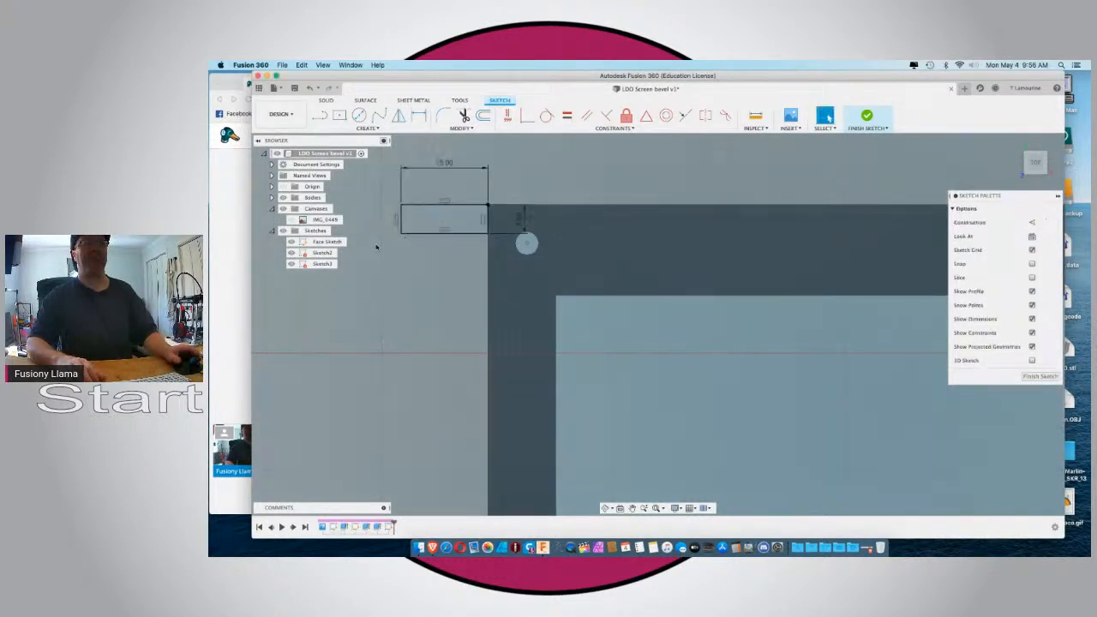
Draw a 2-point rectangle 5 mm high and about 31 mm wide, extending outward from the front face's upper-right corner.
scroll(376, 247, "down", 4)
scroll(376, 246, "down", 3)
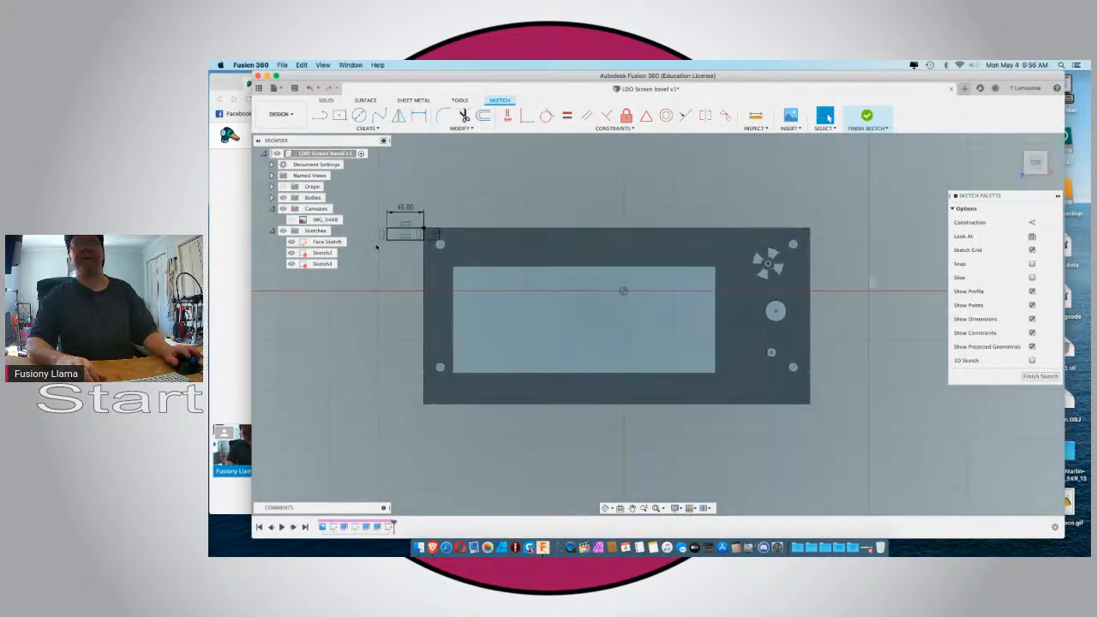
left_click(339, 115)
left_click(1031, 222)
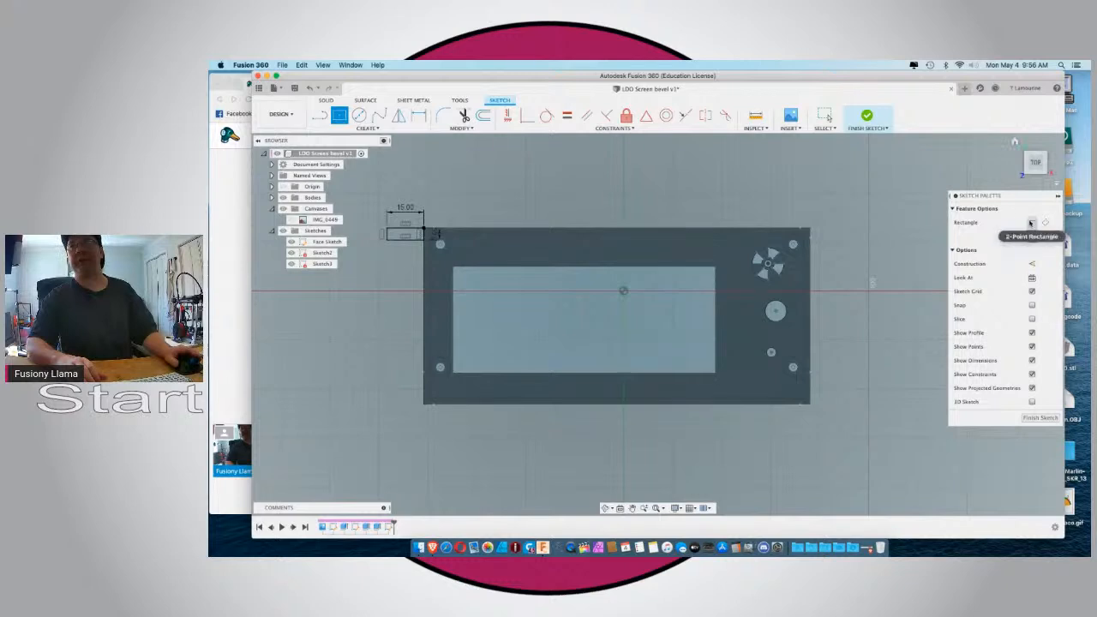
scroll(564, 341, "down", 2)
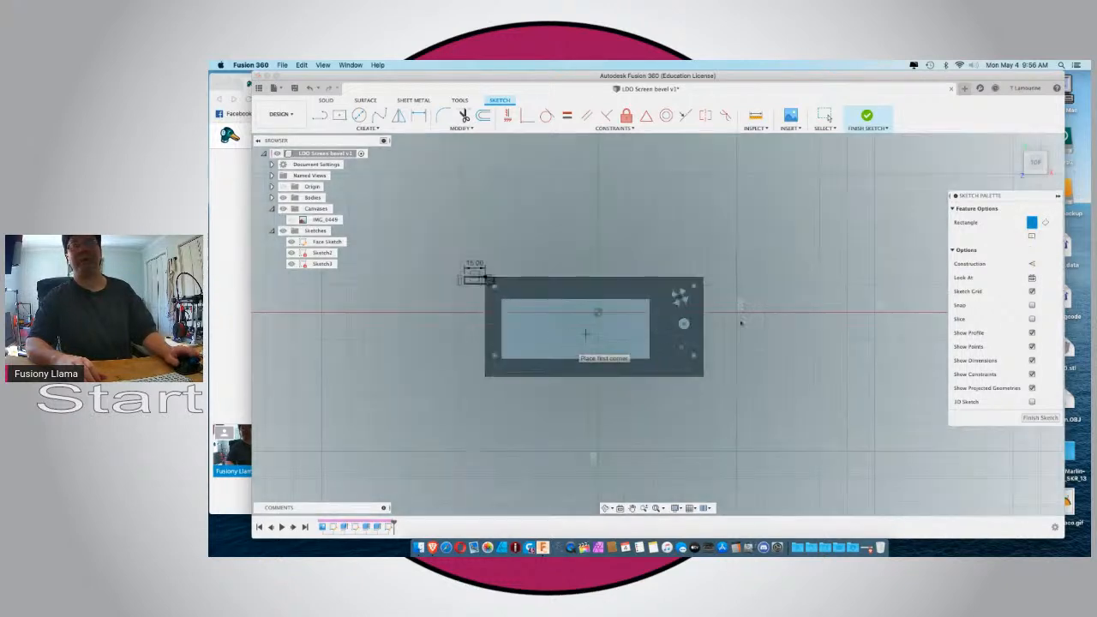
scroll(754, 308, "up", 2)
scroll(651, 302, "up", 3)
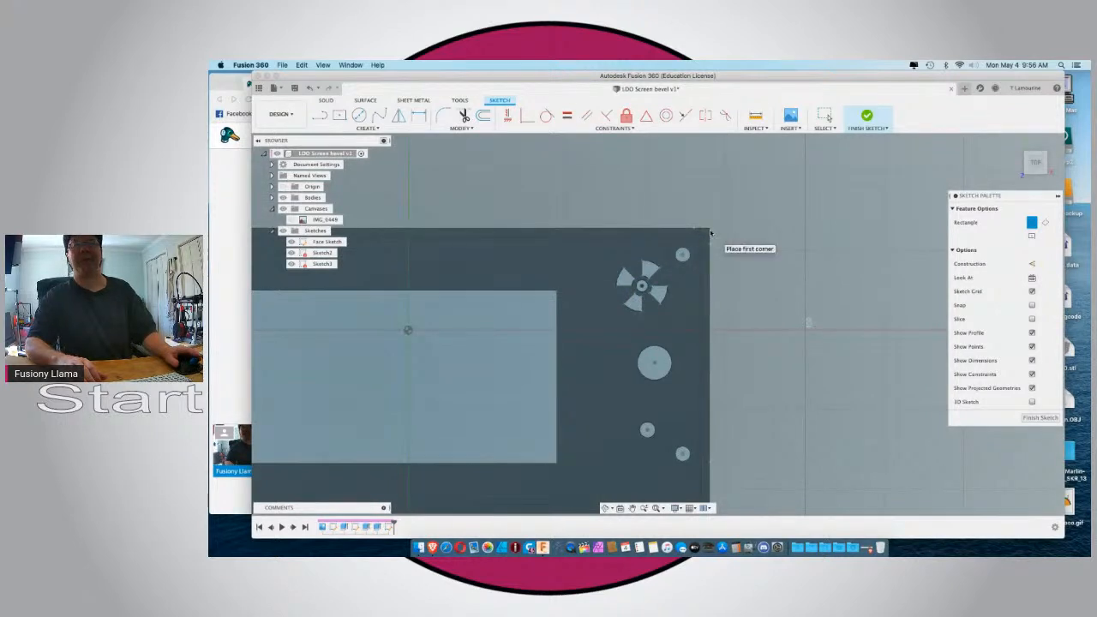
left_click(710, 229)
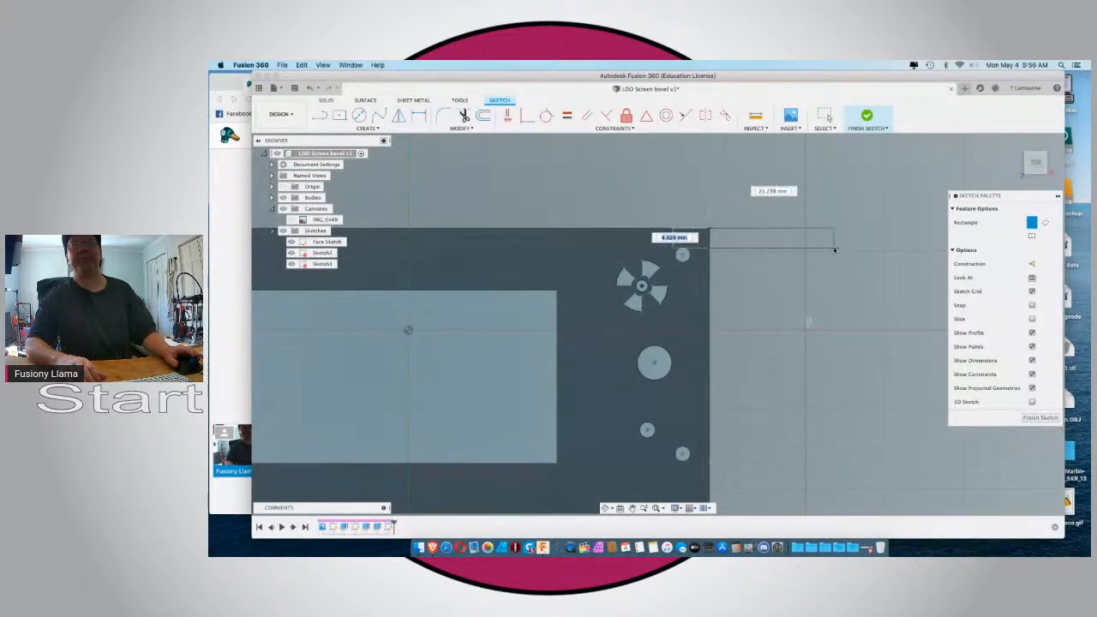
type("5")
key("Tab")
type("5")
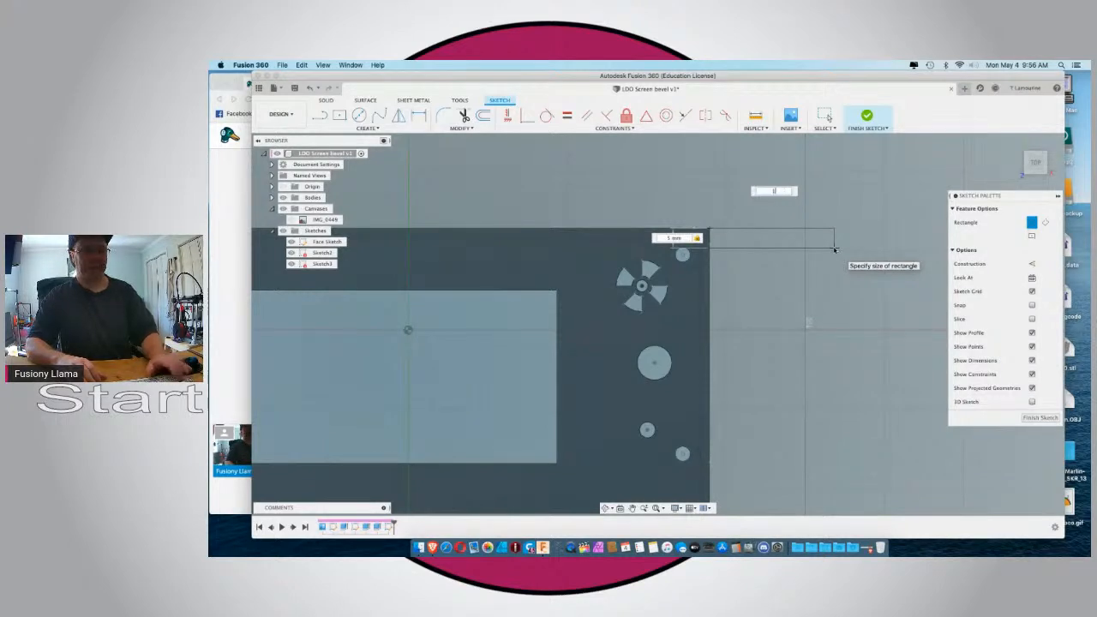
key("Return")
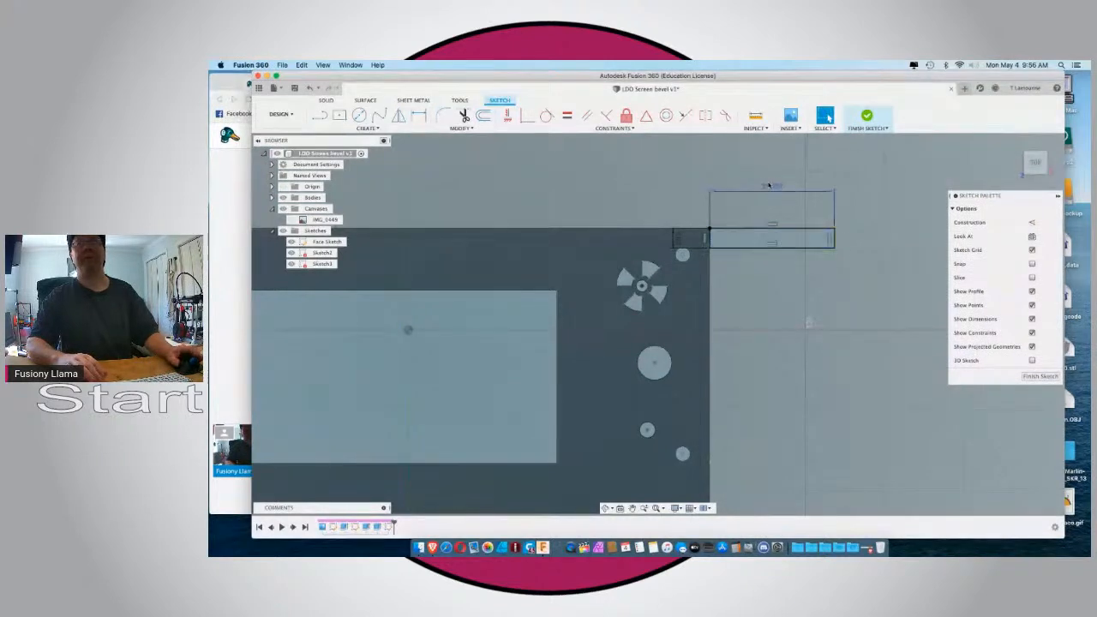
Set the width of the upper-right rectangle to 15 mm.
double_click(770, 186)
type("15")
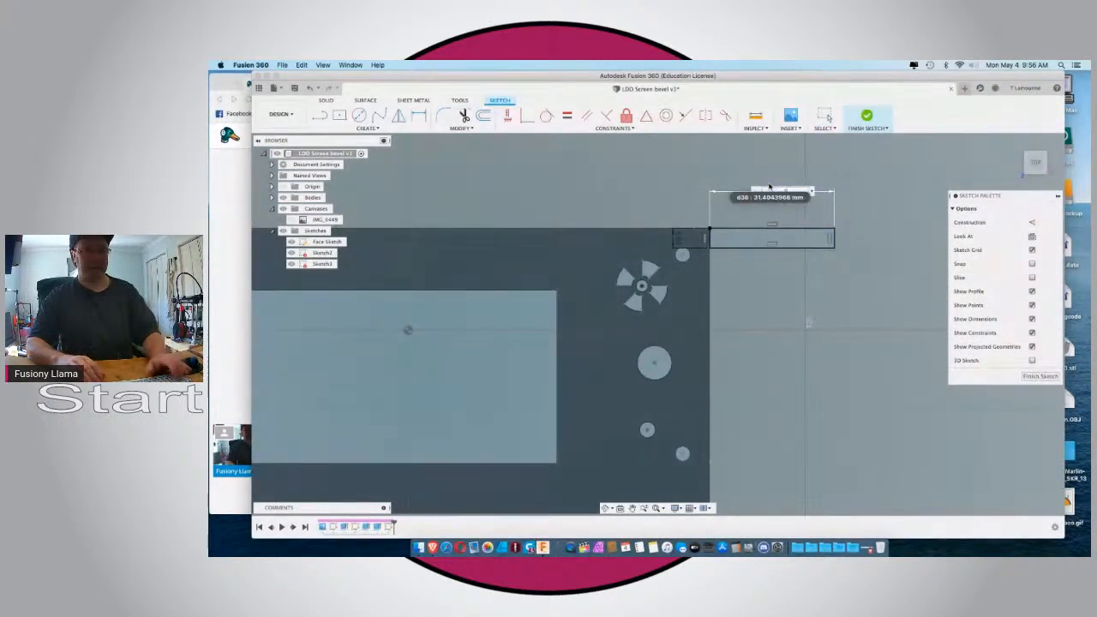
key("Return")
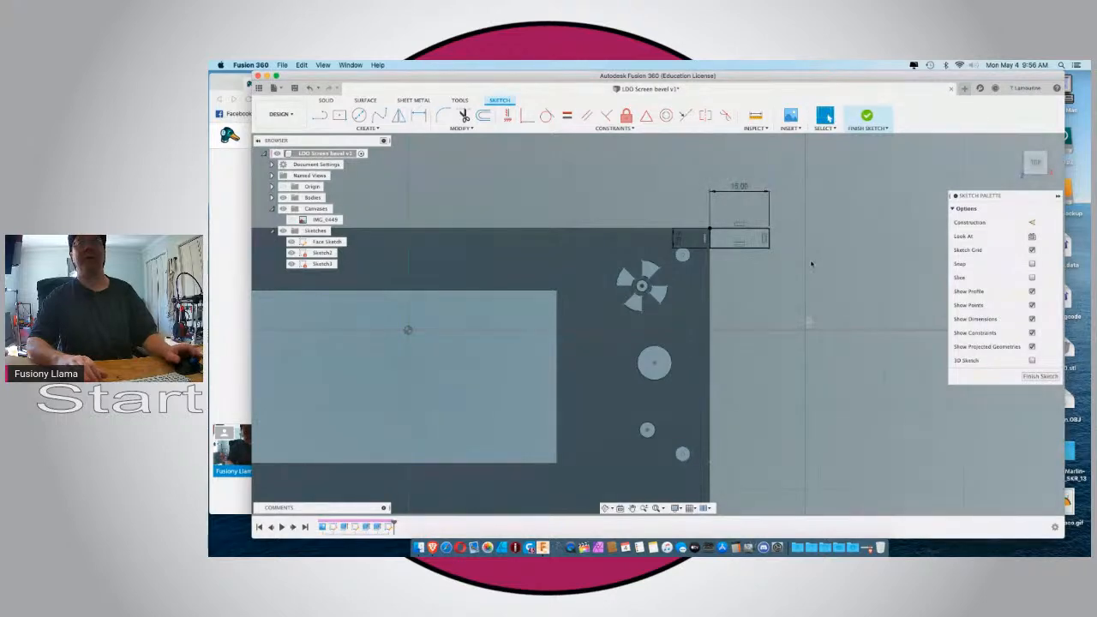
Extrude the two small rectangles outside the face's upper corners by -20 mm, along the sides of the rim.
scroll(809, 260, "down", 5)
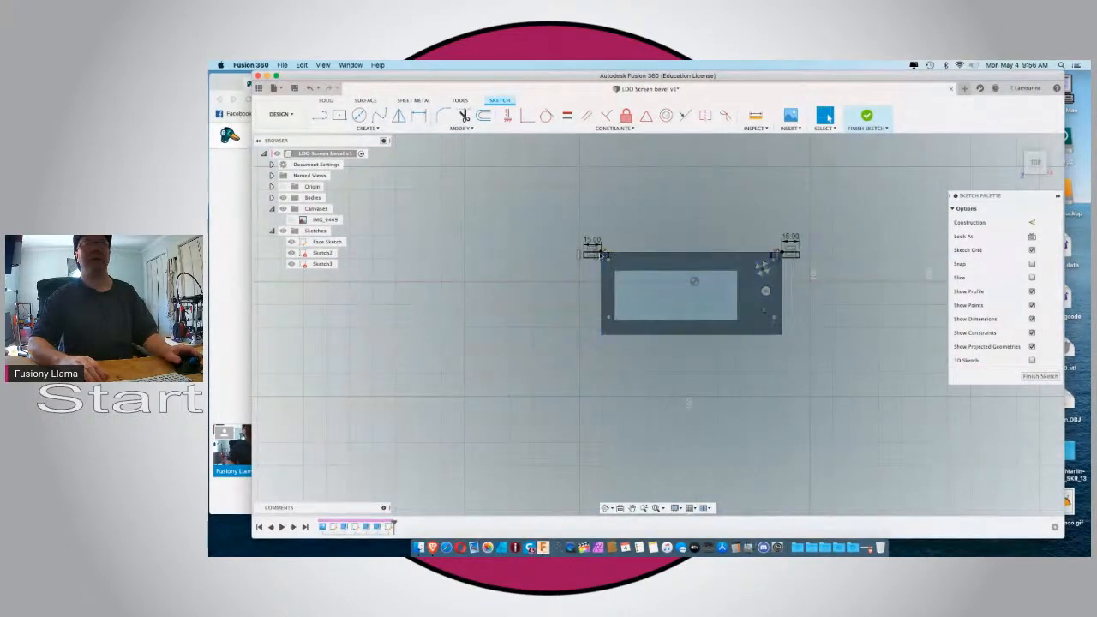
scroll(600, 254, "up", 6)
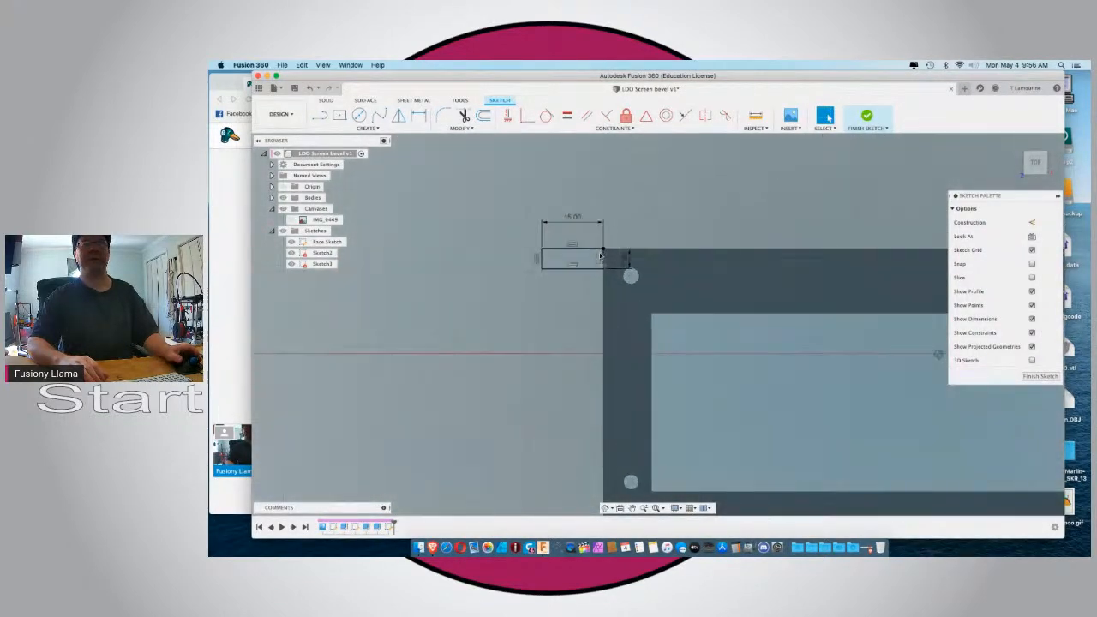
scroll(600, 254, "down", 1)
left_click(589, 263)
middle_click_drag(563, 287, 581, 251, "shift")
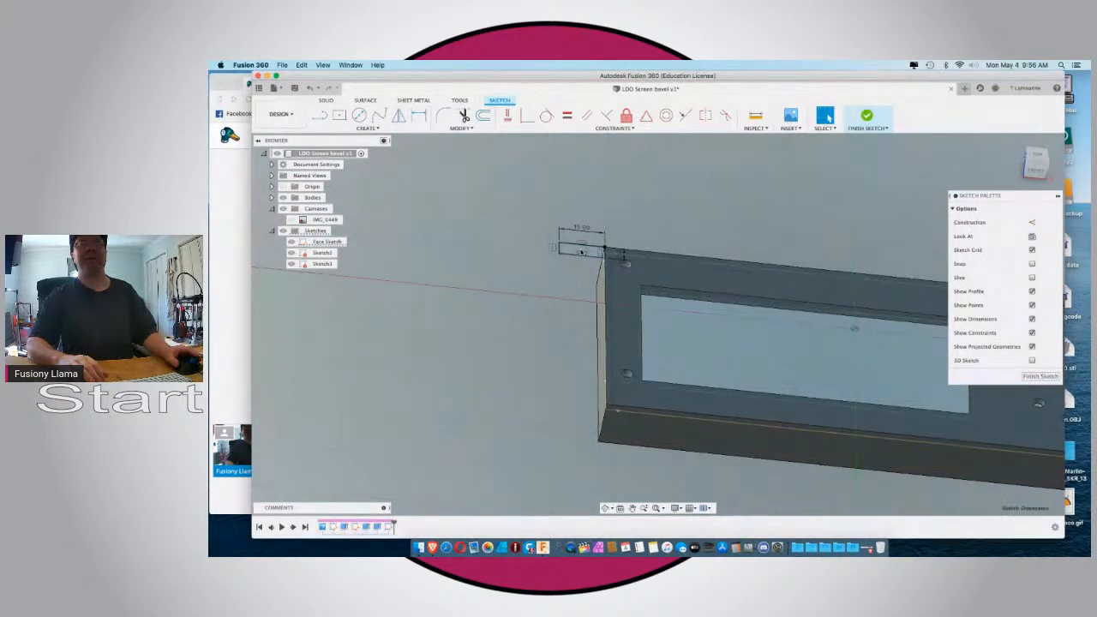
scroll(582, 252, "up", 3)
left_click(560, 254)
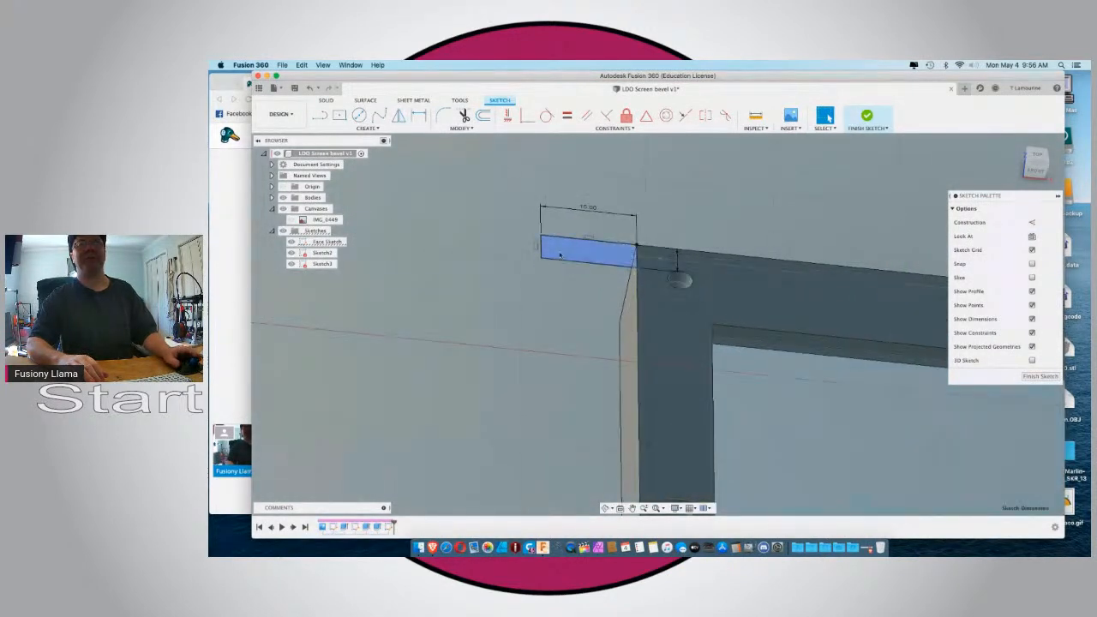
scroll(651, 260, "down", 5)
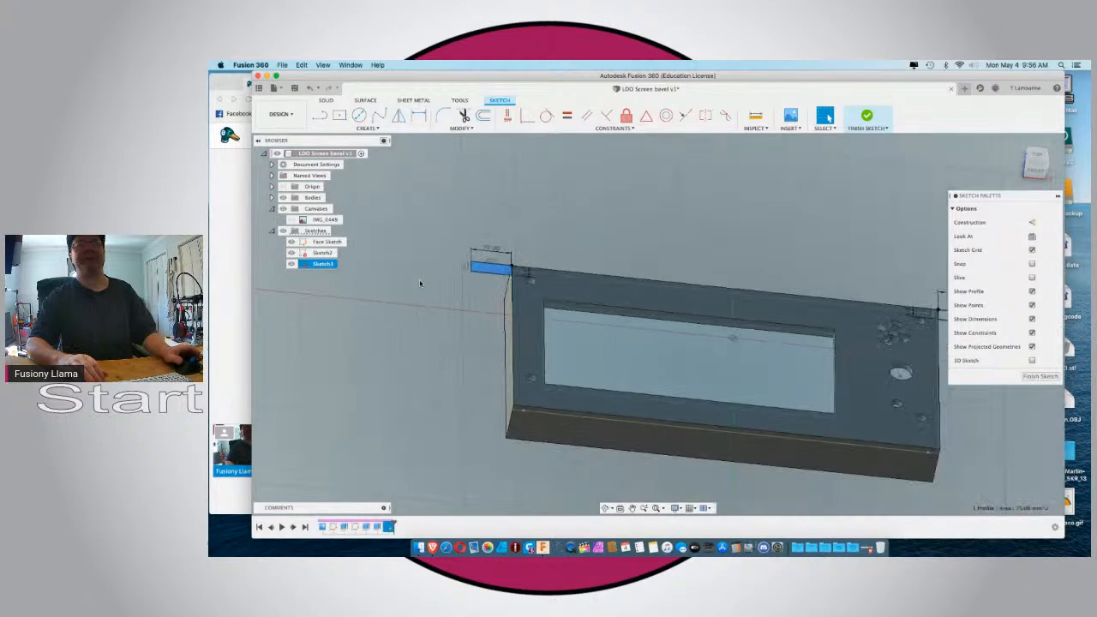
scroll(739, 266, "up", 5)
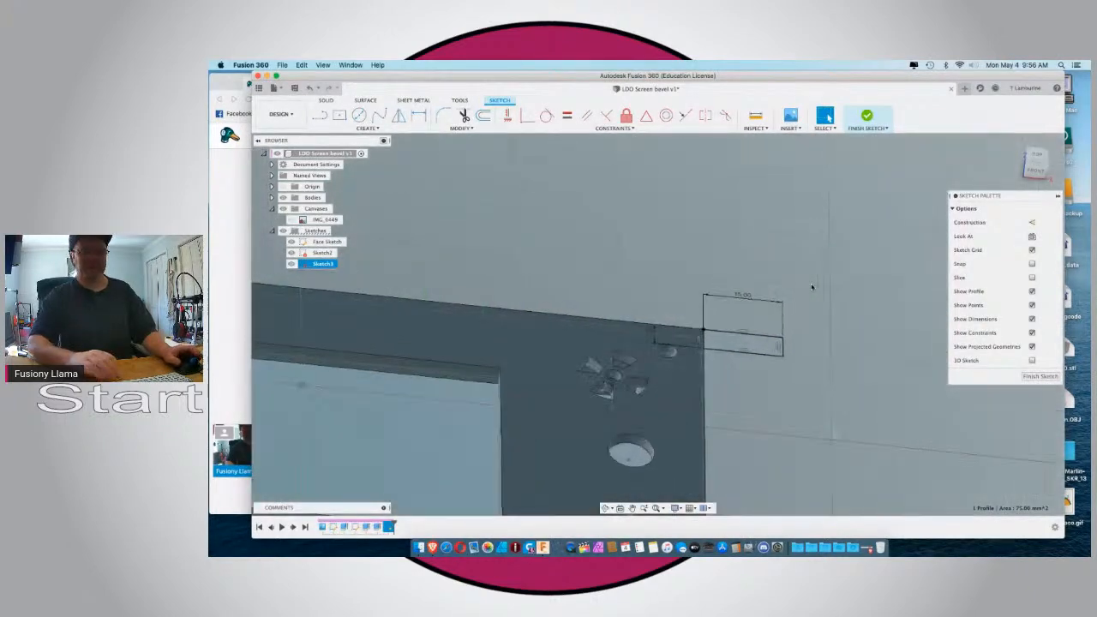
left_click(638, 327)
left_click(729, 340)
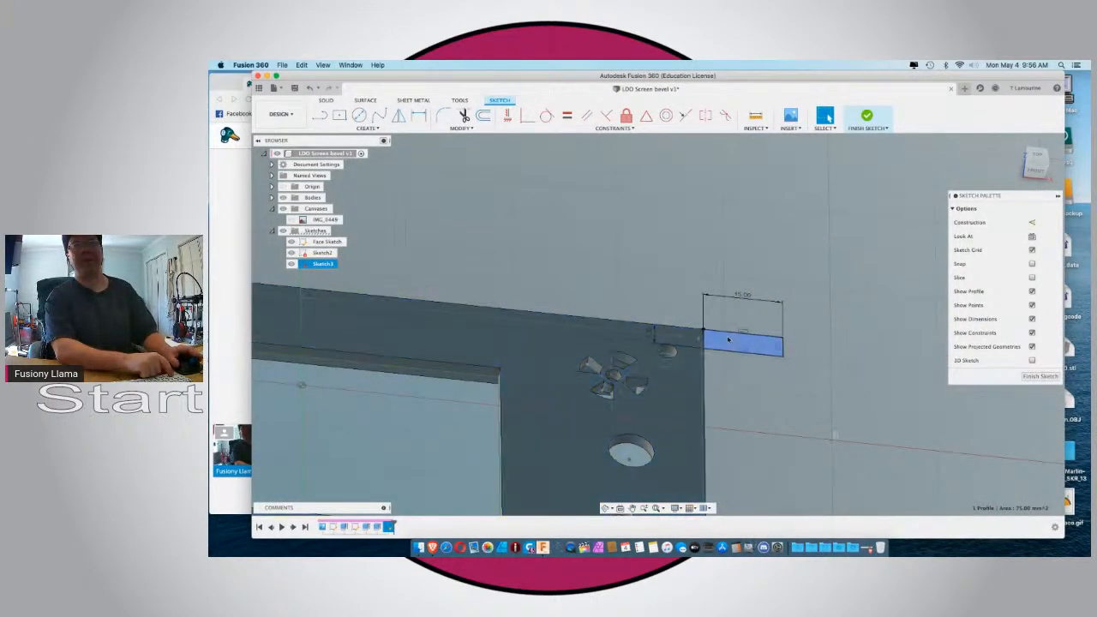
left_click(733, 341, "shift")
scroll(733, 341, "down", 5)
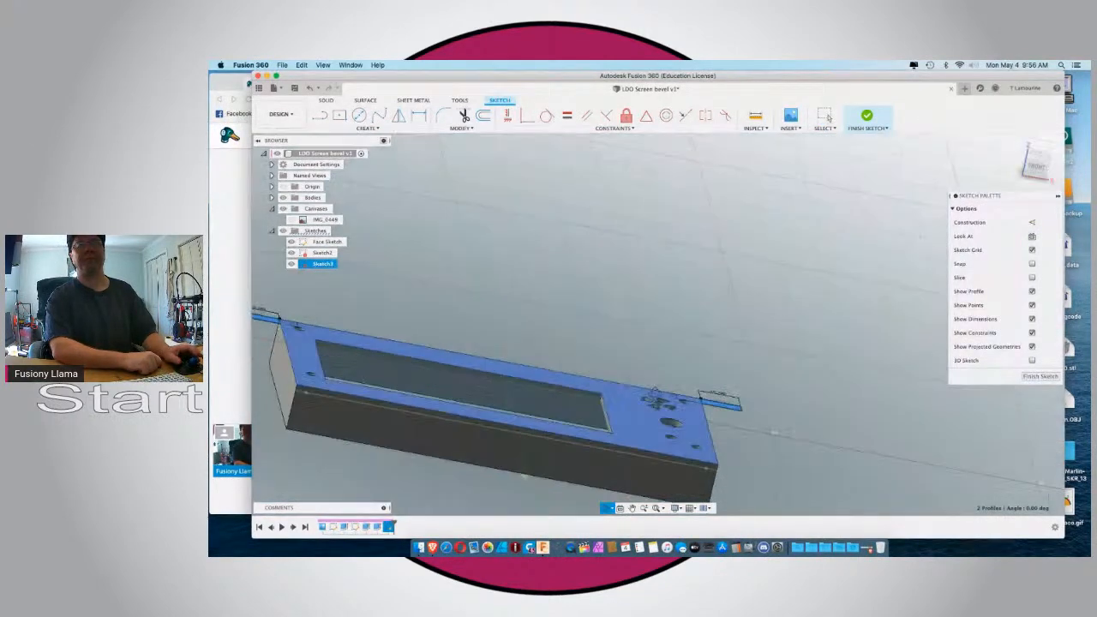
middle_click_drag(655, 393, 635, 295, "shift")
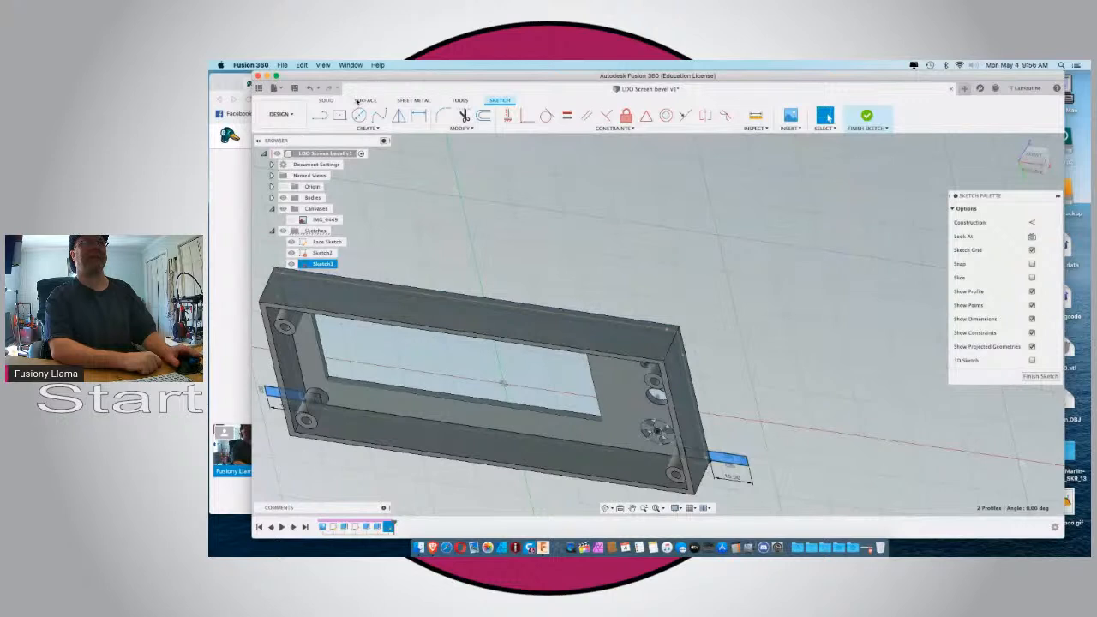
left_click(325, 101)
left_click(339, 116)
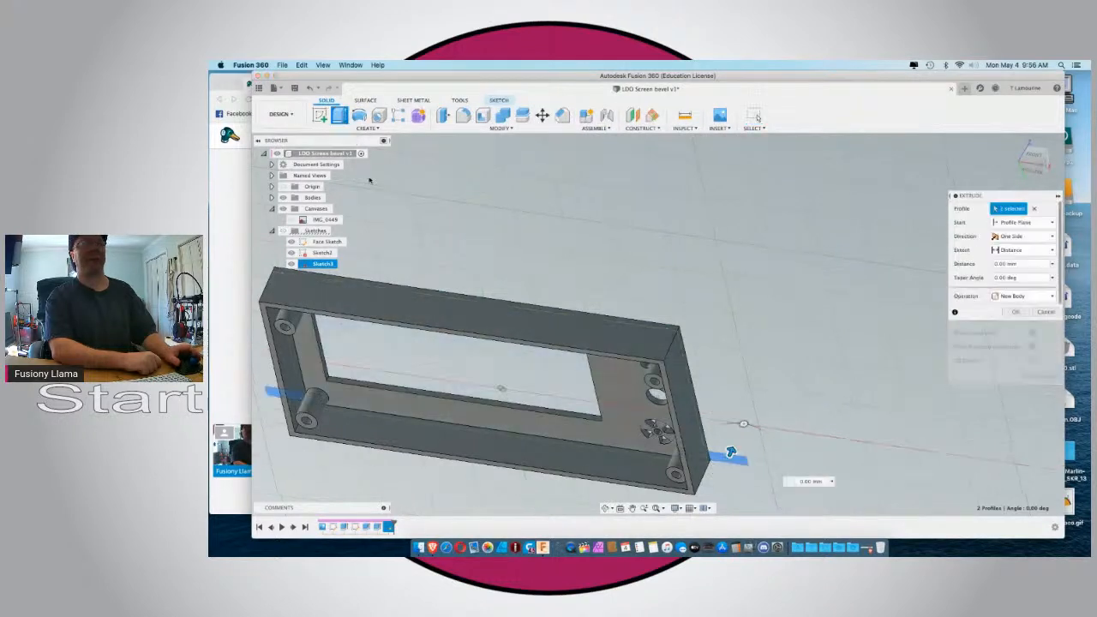
type("-20")
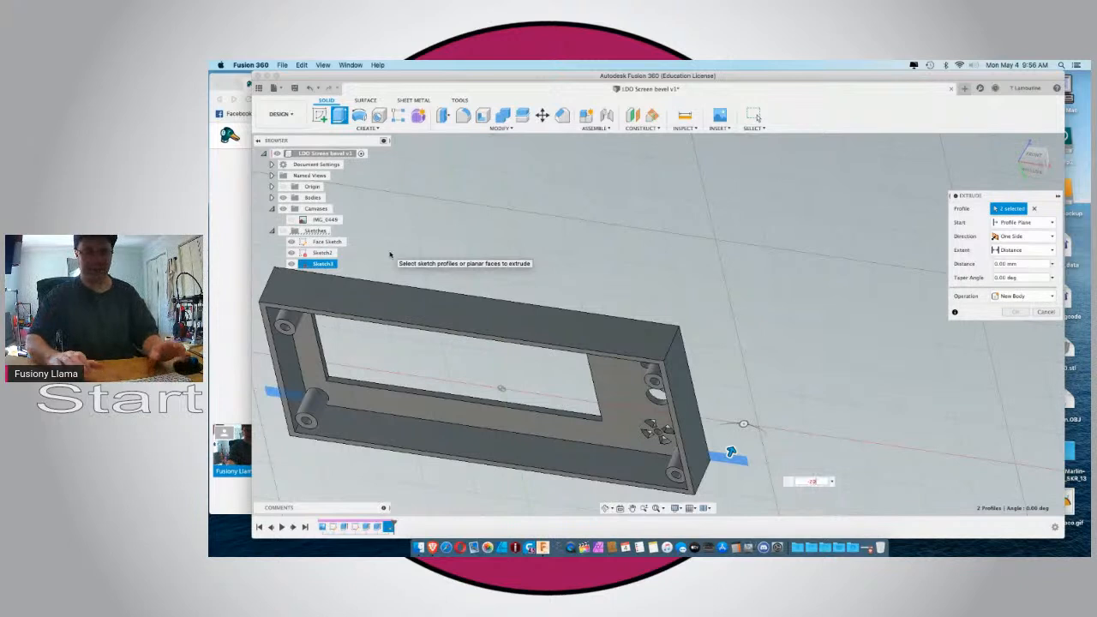
key("Return")
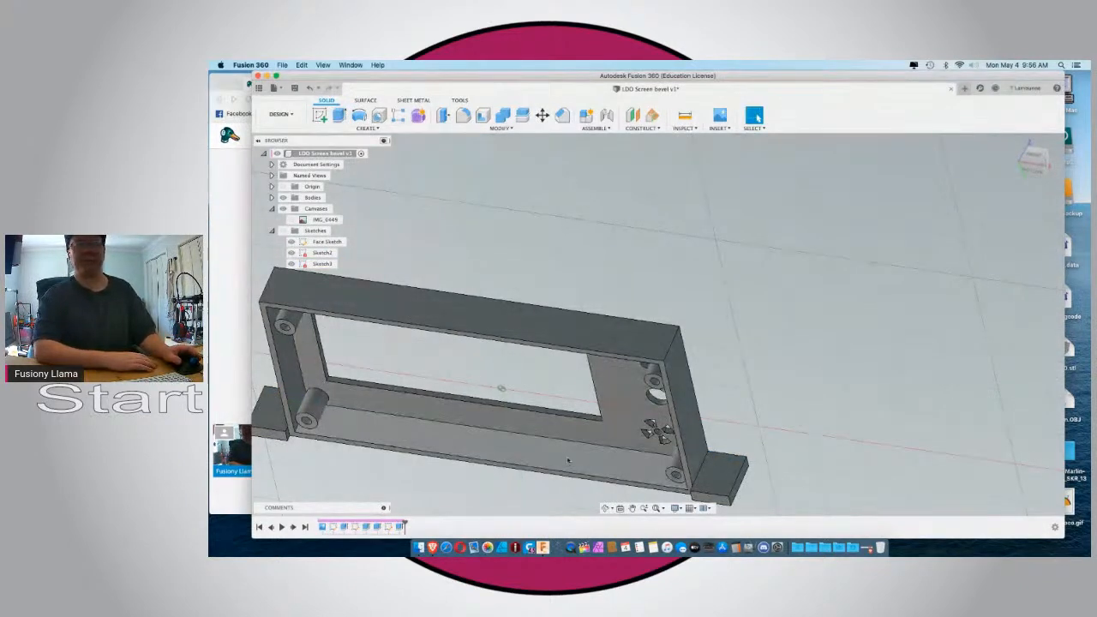
left_click(720, 473)
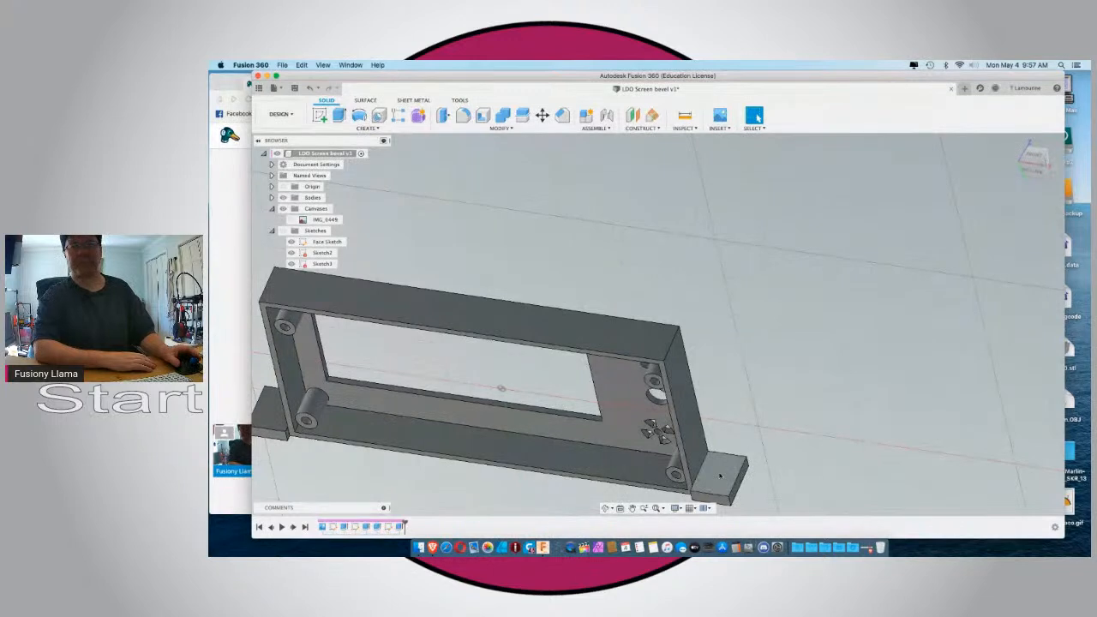
Start a counterbored hole on the face of the right-hand tab, 5 mm deep with a flat drill point.
left_click(379, 115)
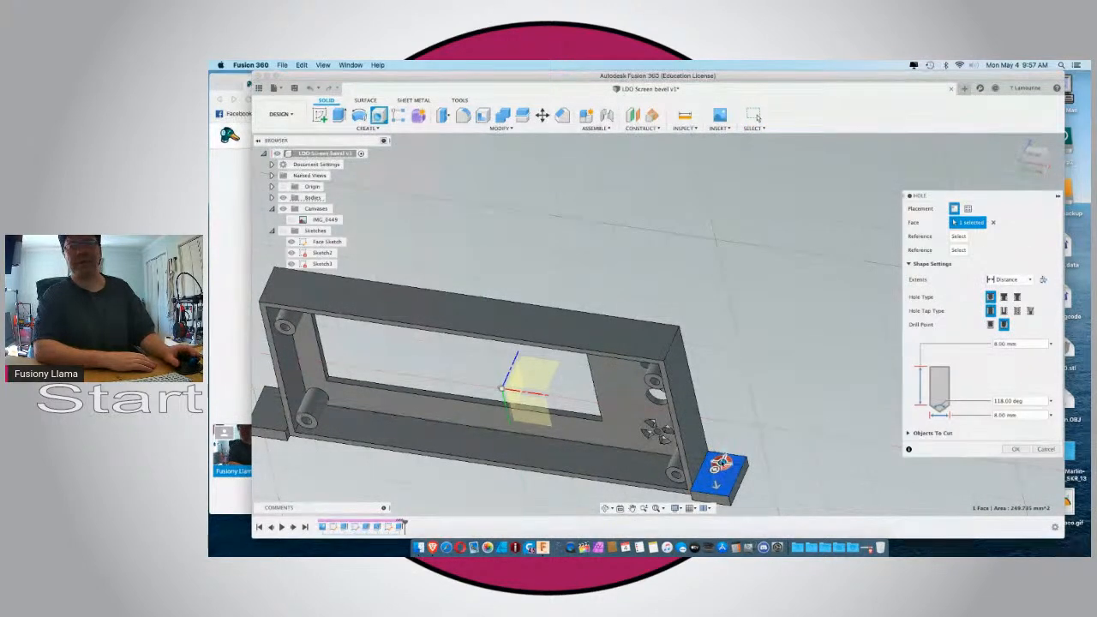
left_click_drag(722, 462, 719, 472)
left_click(1003, 297)
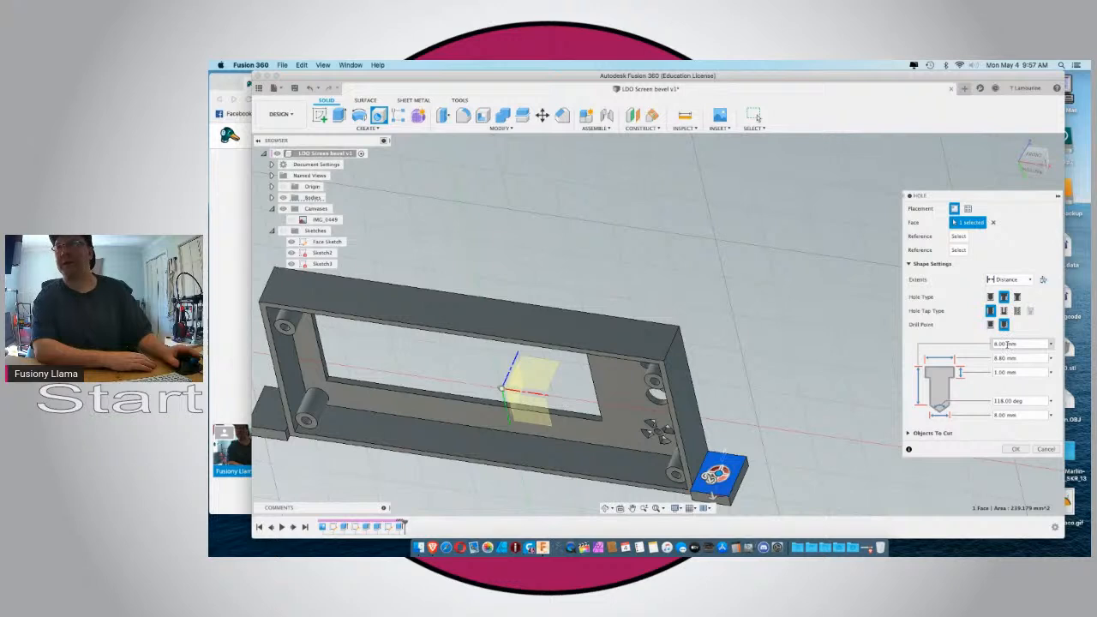
double_click(1002, 343)
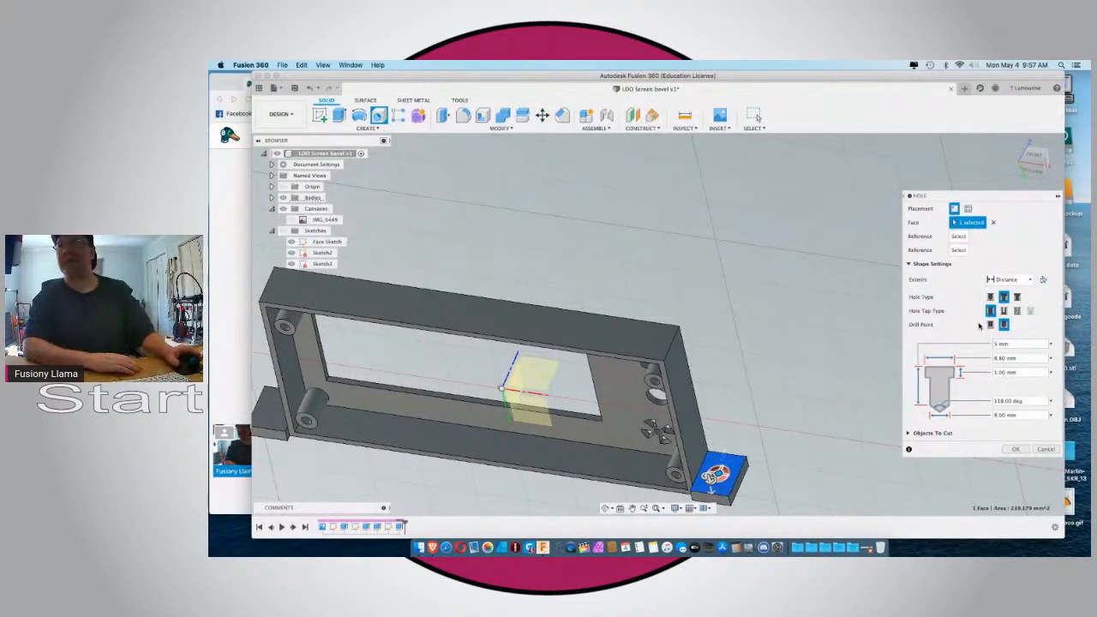
left_click(991, 325)
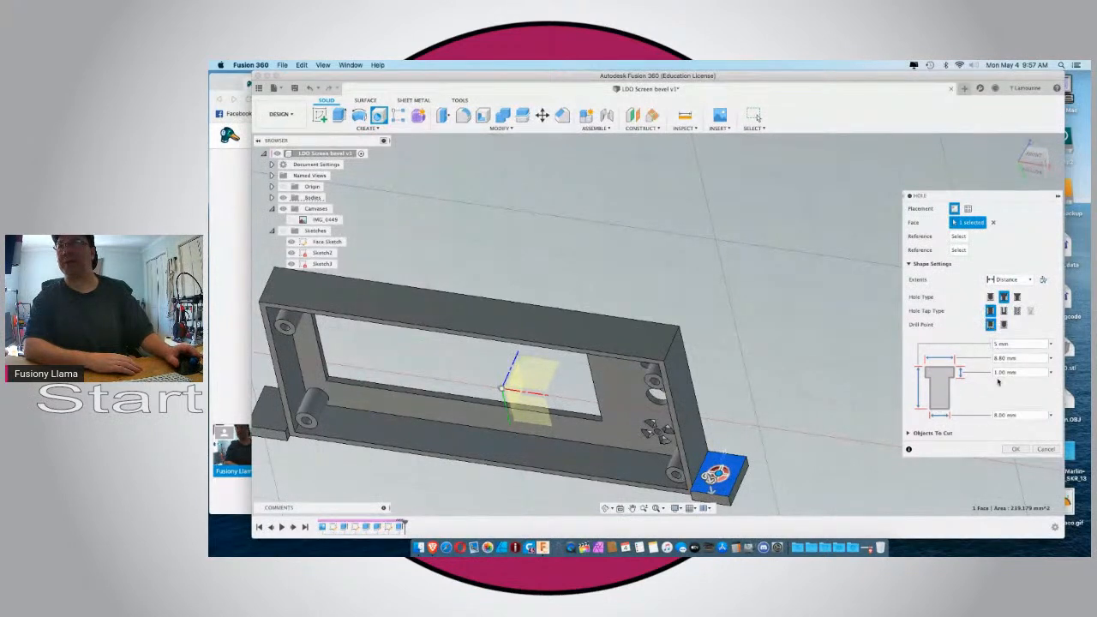
Set the counterbore diameter to 9 mm and the hole diameter to 5.5 mm, and create the hole.
double_click(1004, 358)
type("6")
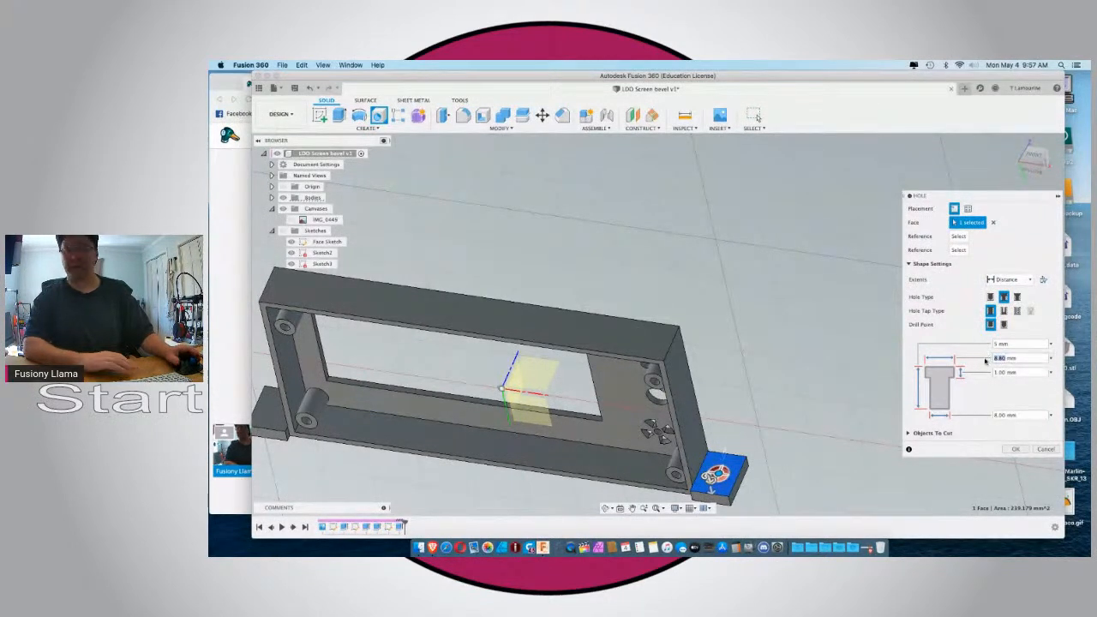
left_click(1006, 370)
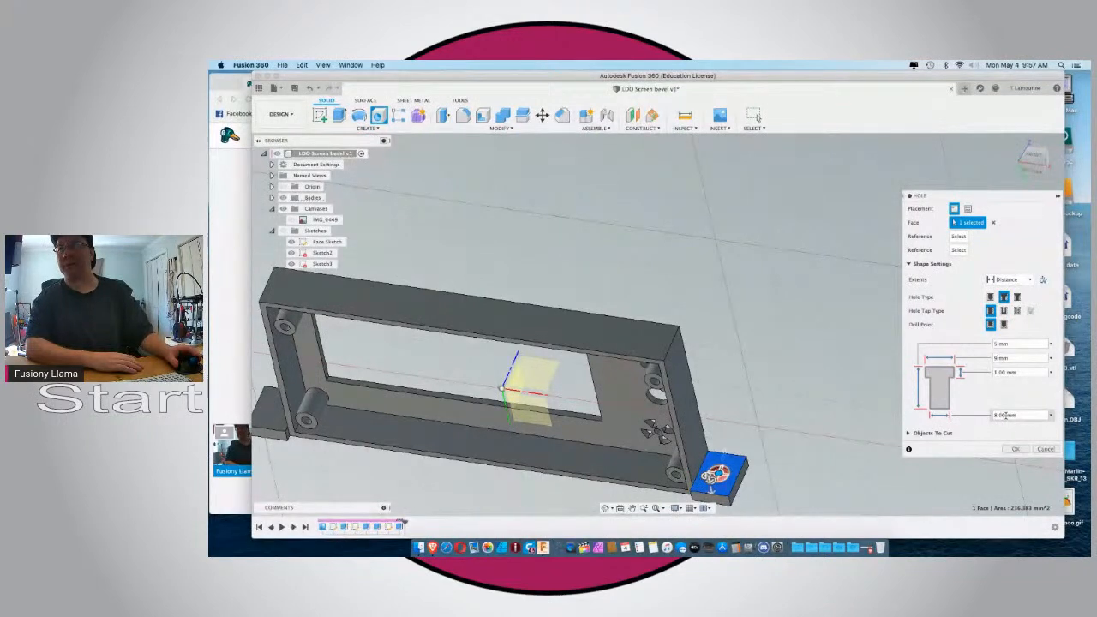
type("5.5")
key("Return")
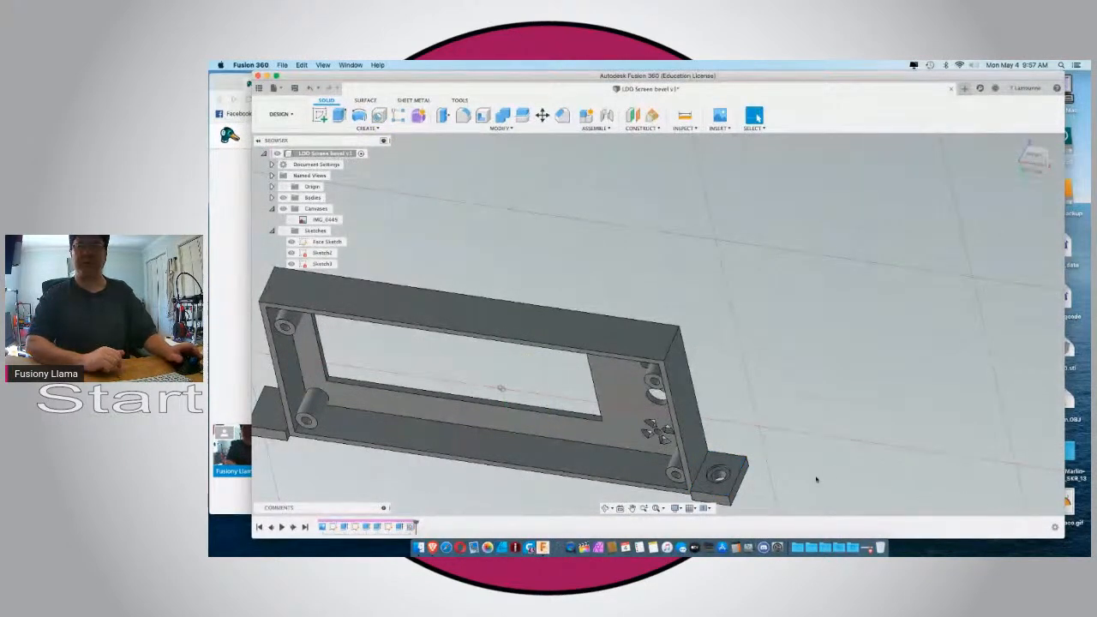
Edit the right-hand tab's hole so that it is positioned 10 mm from the short upper edge of the tab face.
scroll(818, 467, "down", 5)
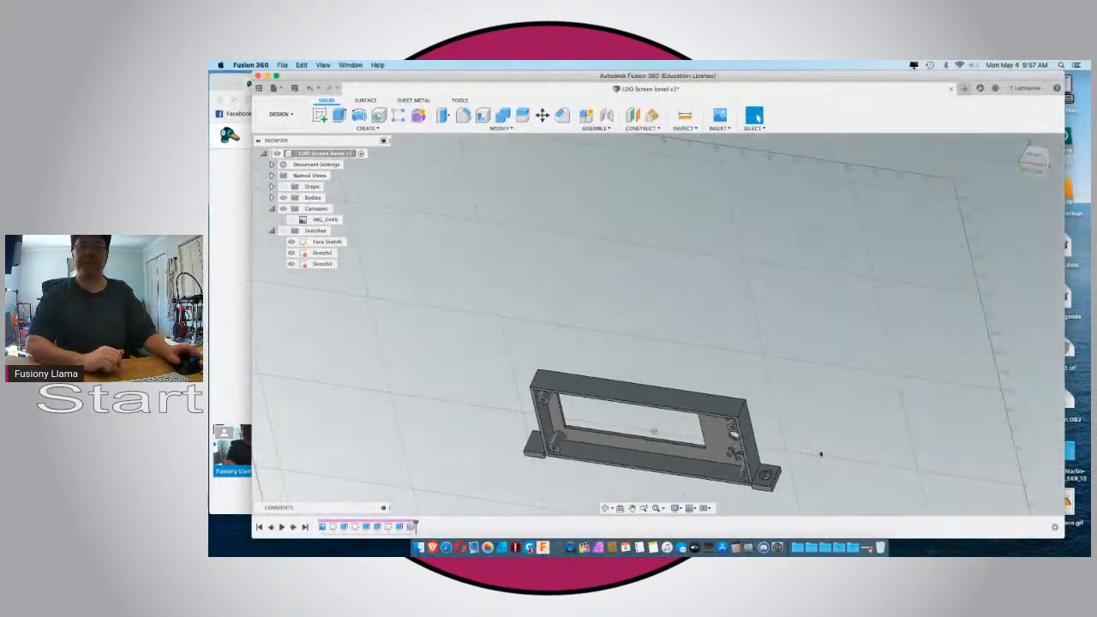
right_click(411, 526)
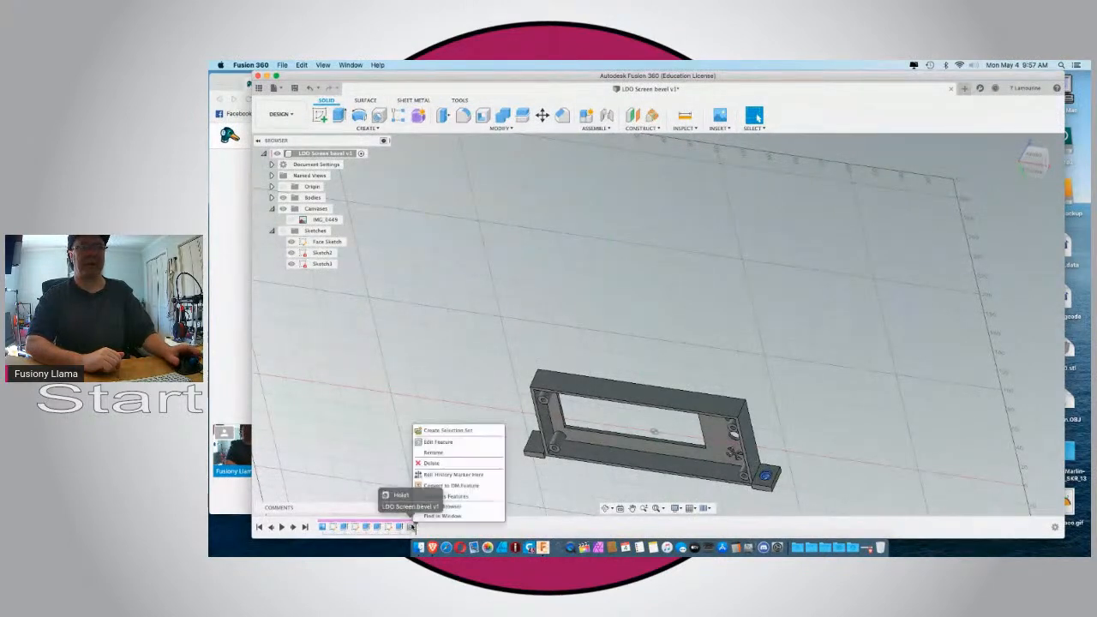
left_click(474, 442)
scroll(776, 473, "up", 5)
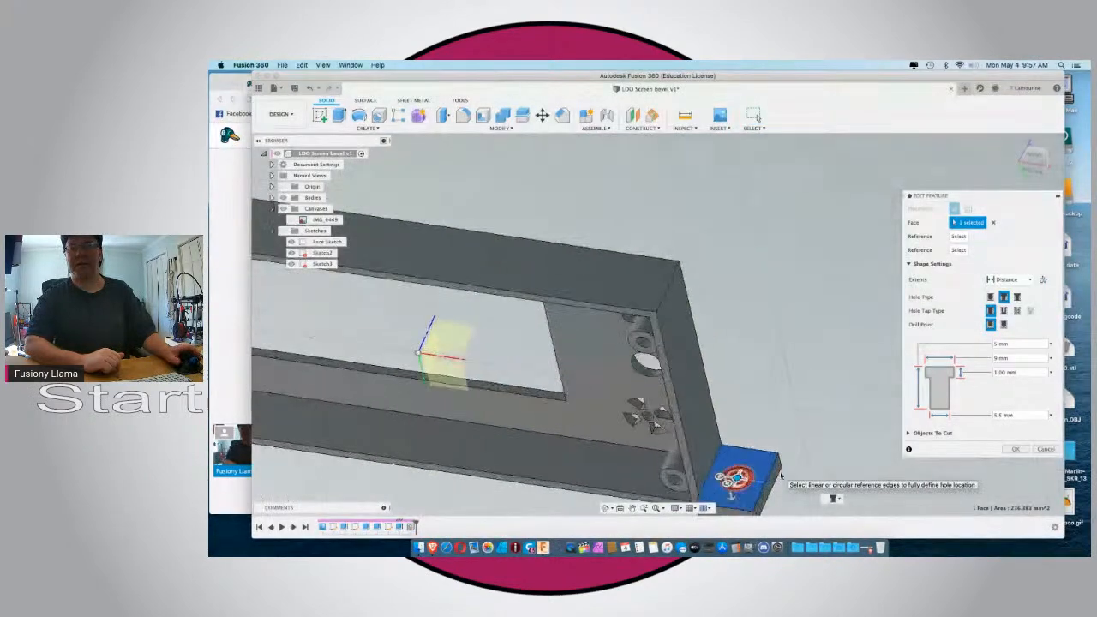
scroll(780, 476, "up", 2)
left_click(739, 447)
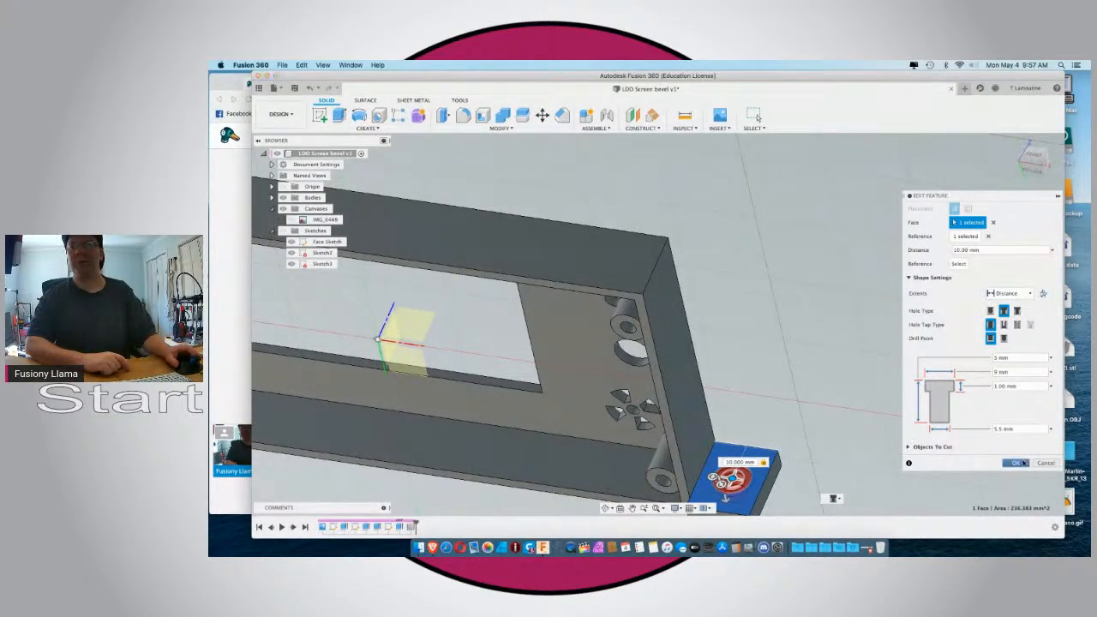
left_click(1017, 463)
scroll(778, 426, "down", 5)
scroll(778, 426, "up", 5)
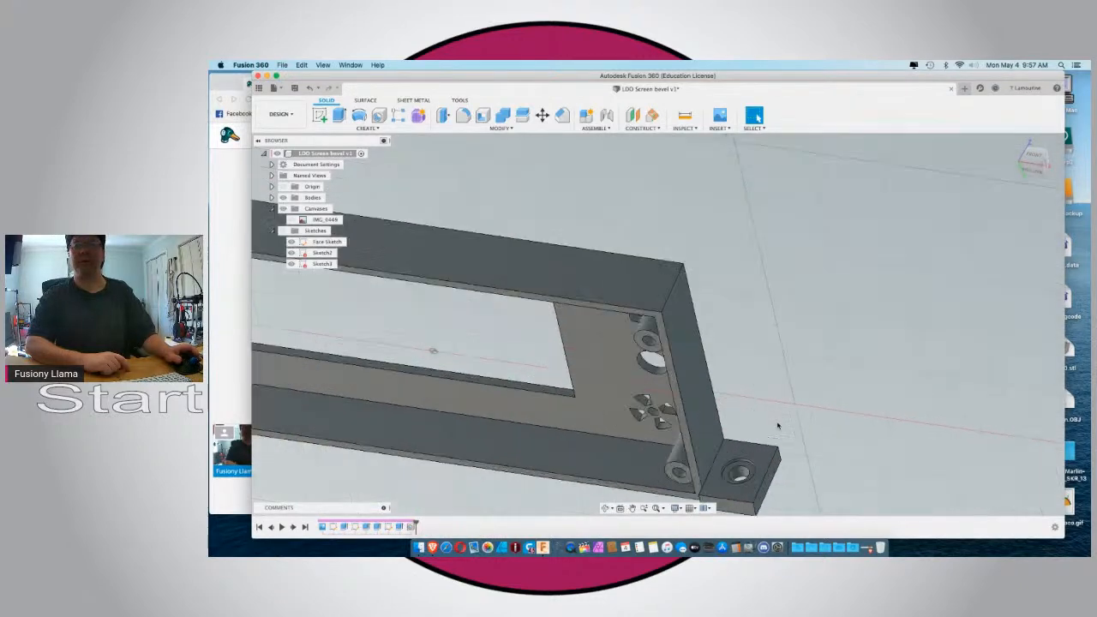
scroll(778, 426, "up", 2)
scroll(778, 426, "down", 6)
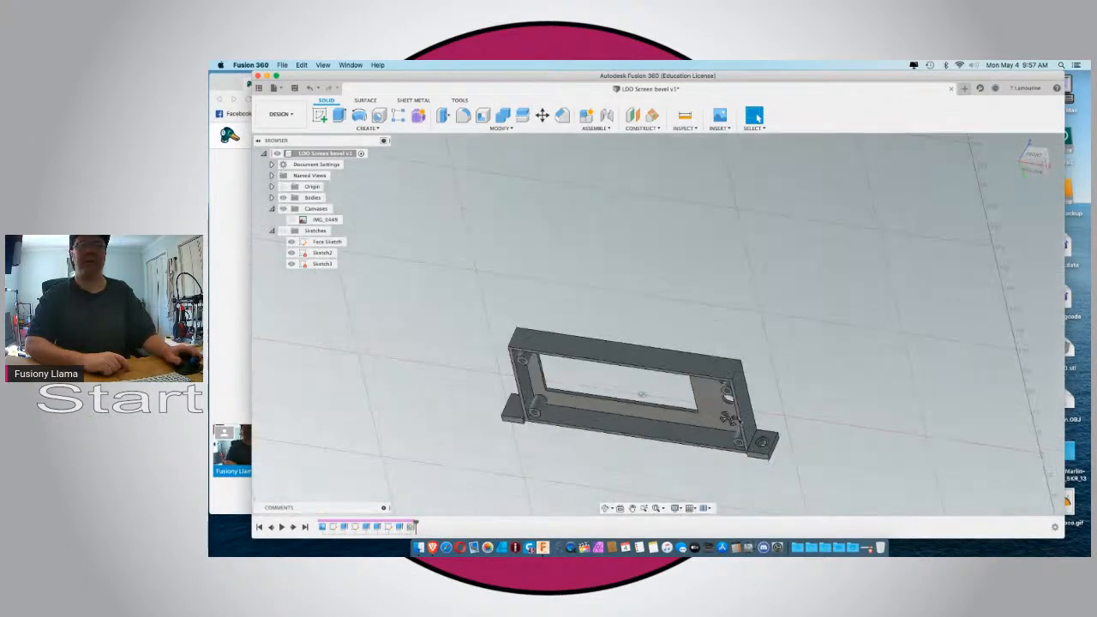
Start a matching counterbored hole on the left-hand tab's face, positioned 10 mm from the face's short upper edge.
middle_click_drag(479, 426, 510, 433, "shift")
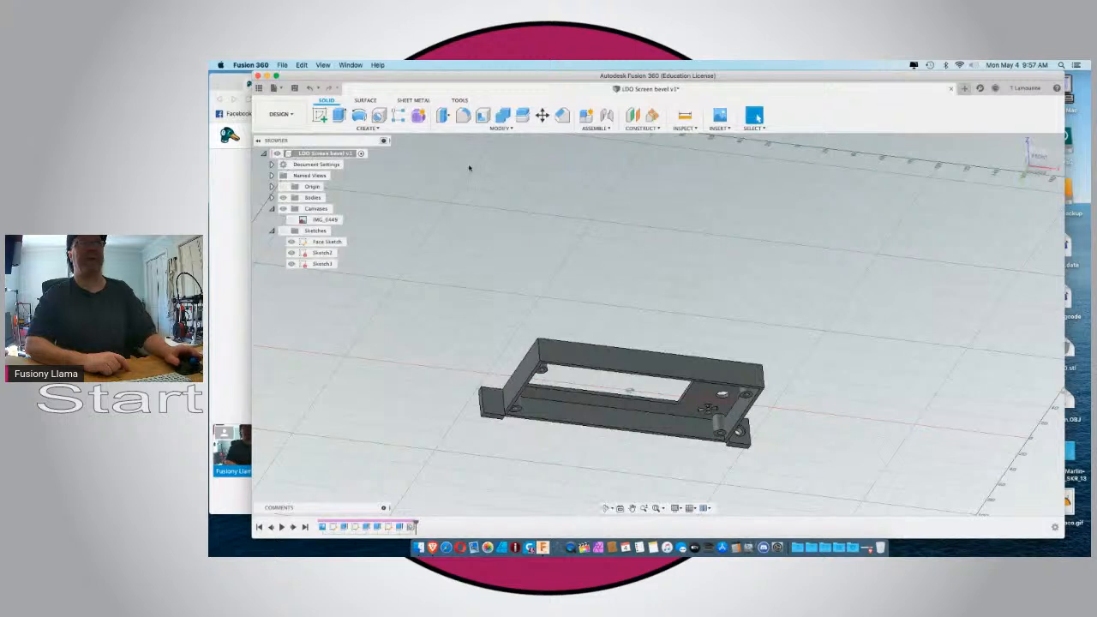
left_click(378, 116)
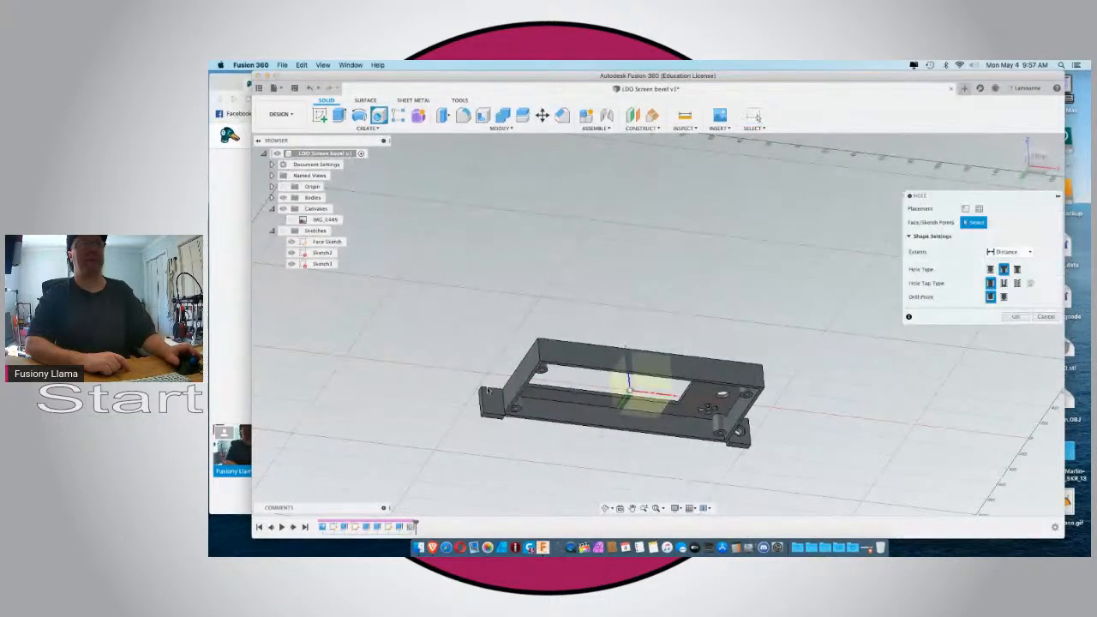
left_click(481, 401)
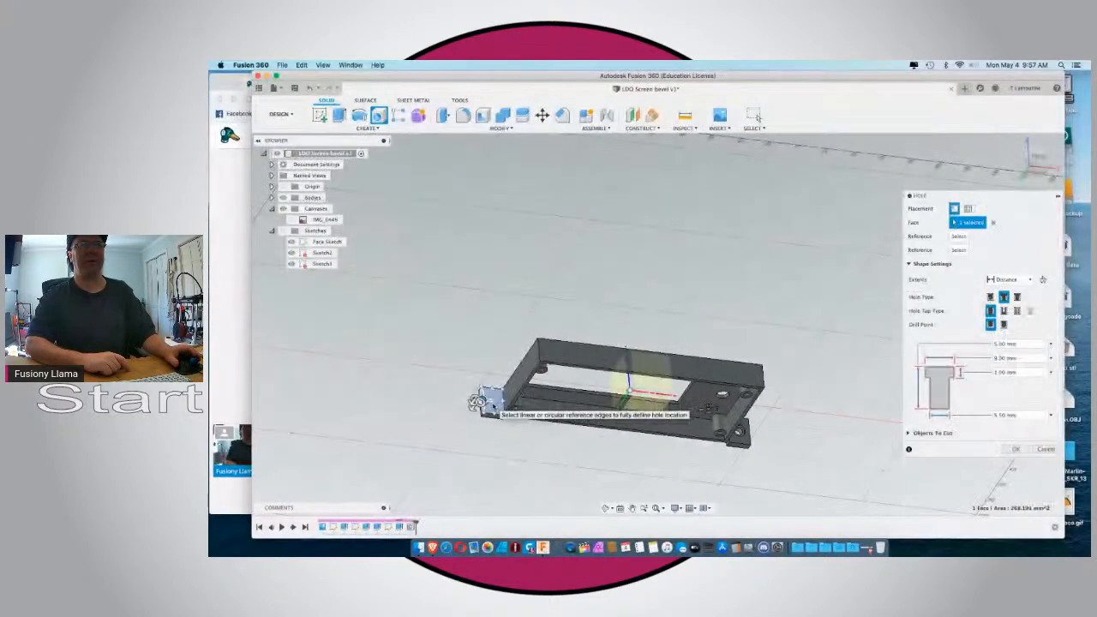
scroll(493, 406, "down", 2)
scroll(493, 406, "up", 5)
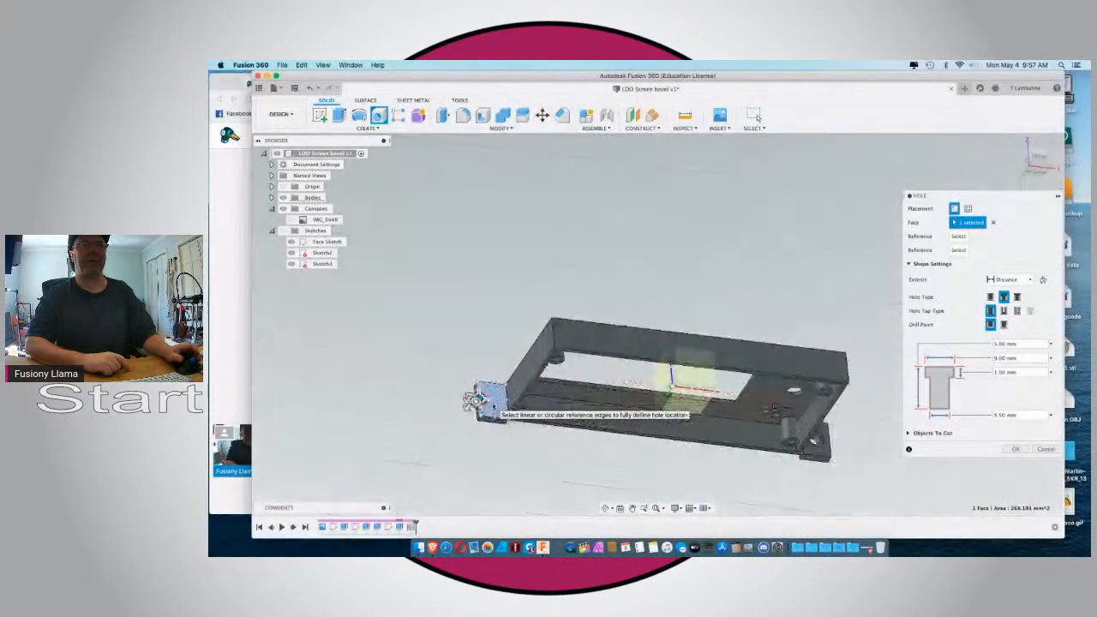
left_click(486, 374)
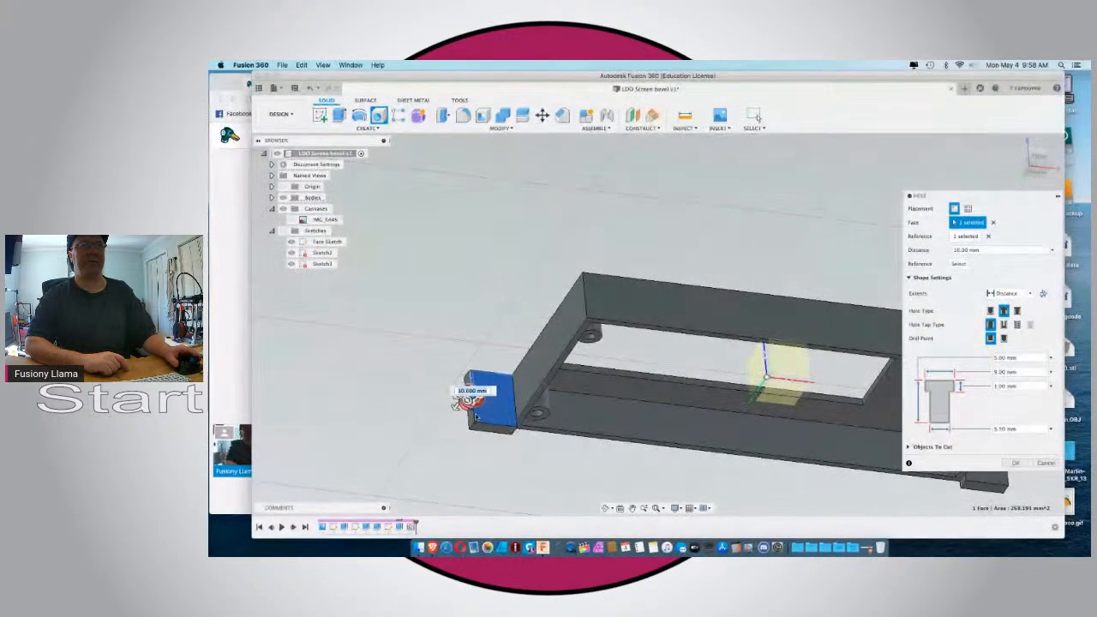
scroll(454, 393, "up", 4)
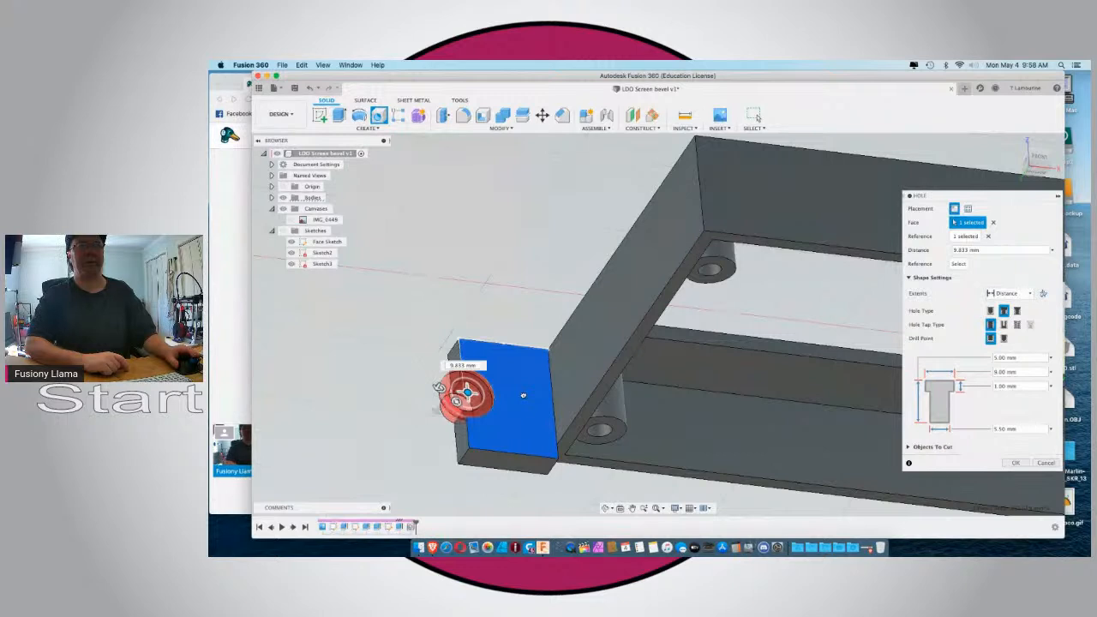
mouse_move(467, 392)
left_mouse_down()
mouse_move(504, 395)
mouse_move(474, 393)
left_mouse_up()
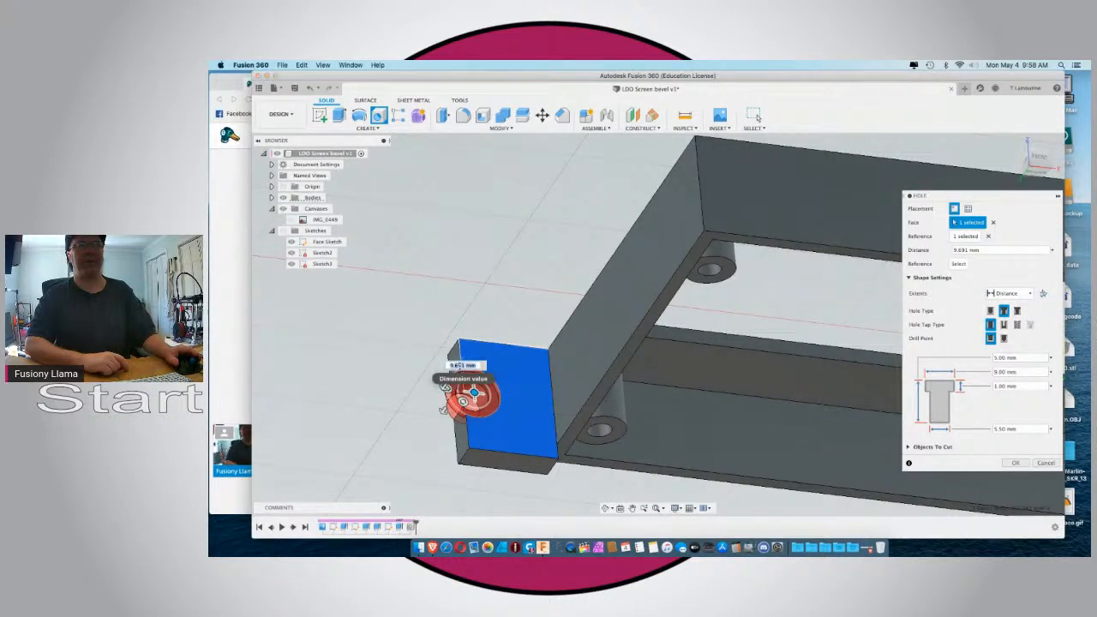
type("10")
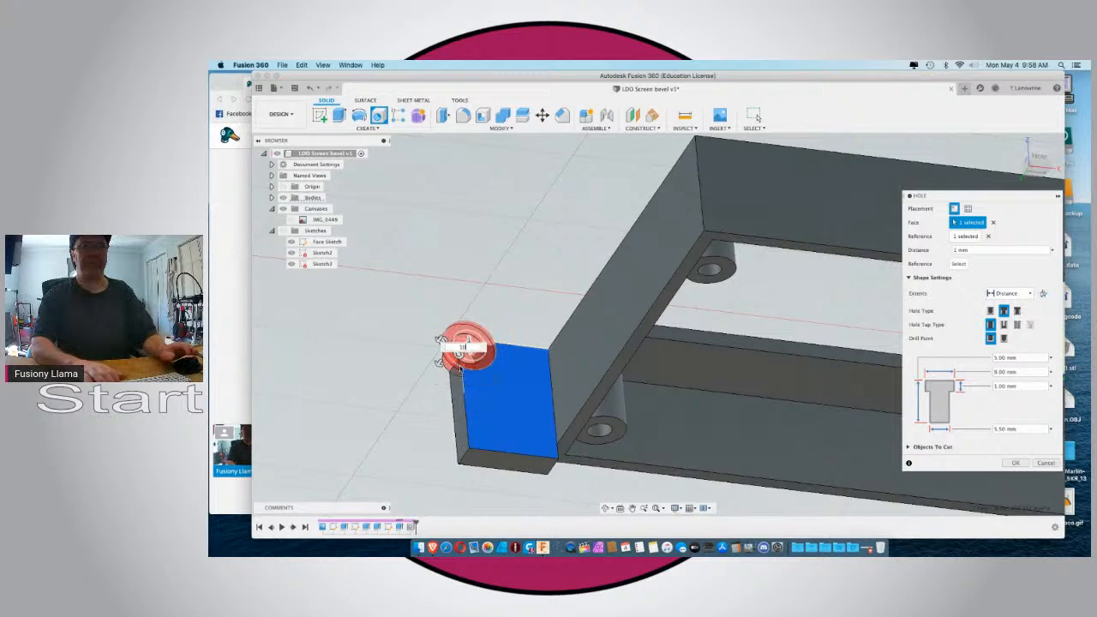
key("Return")
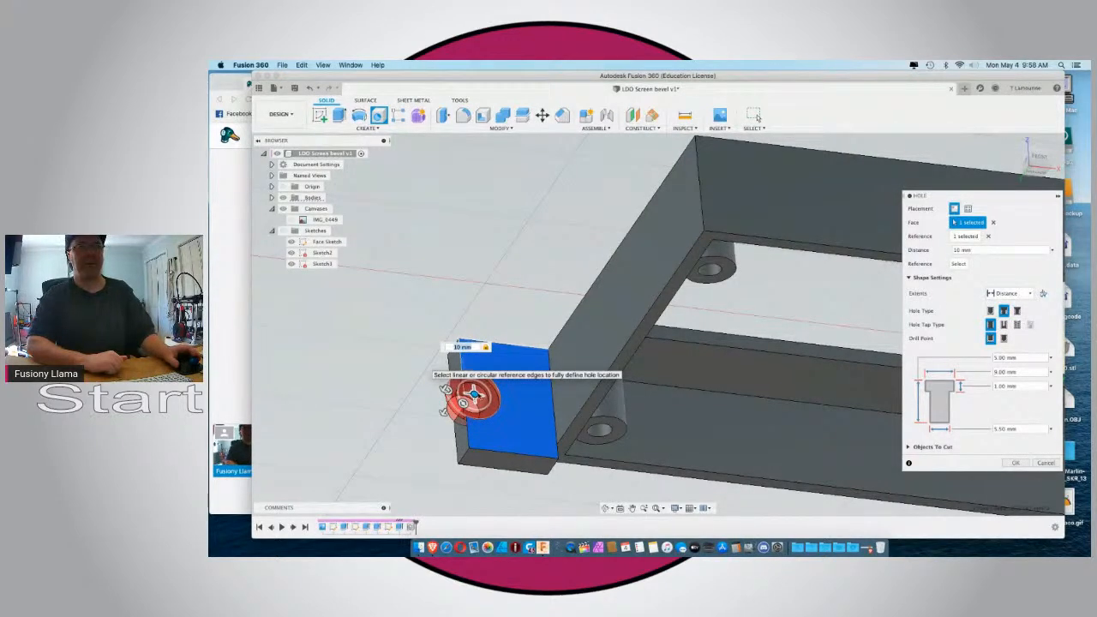
Position the left-hand tab's hole 7.5 mm from the tab's long outer edge and create it.
left_click_drag(475, 395, 493, 398)
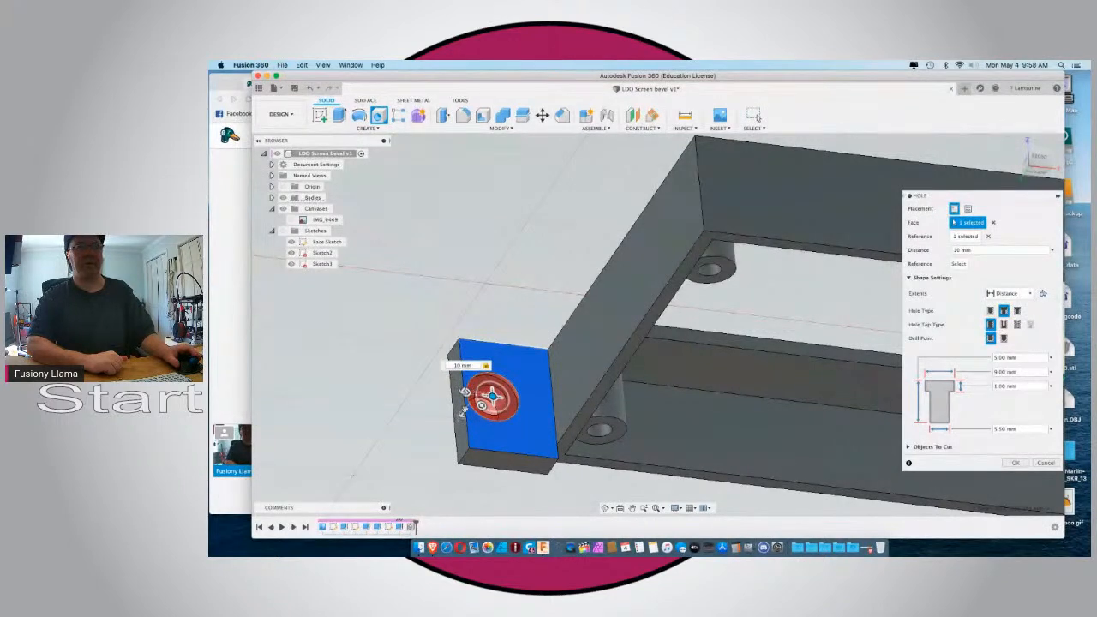
left_click(464, 393)
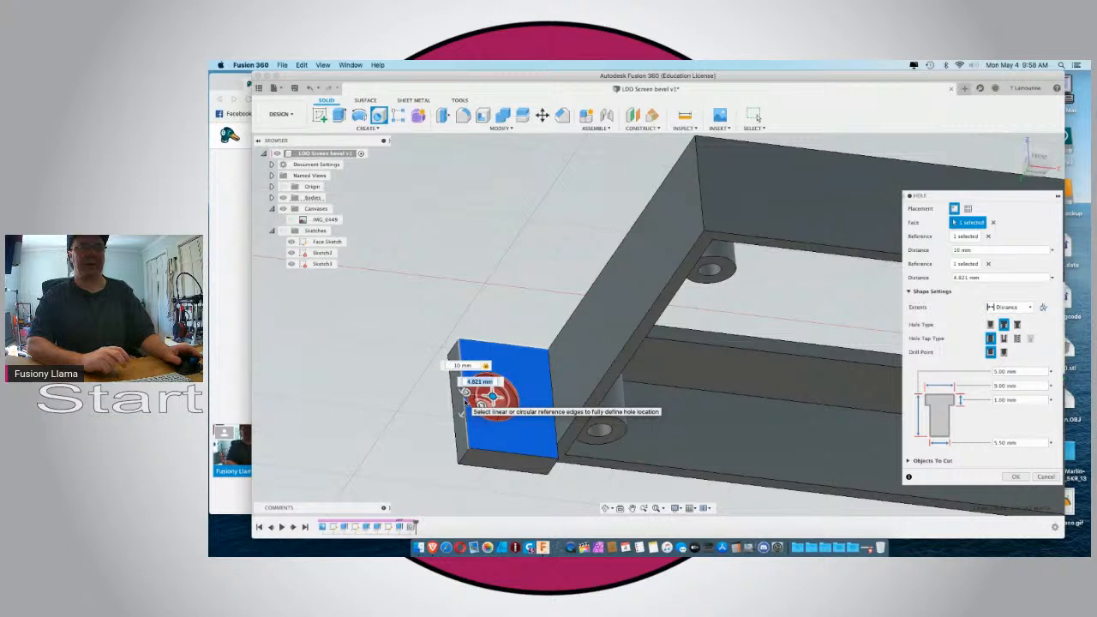
type("7.5")
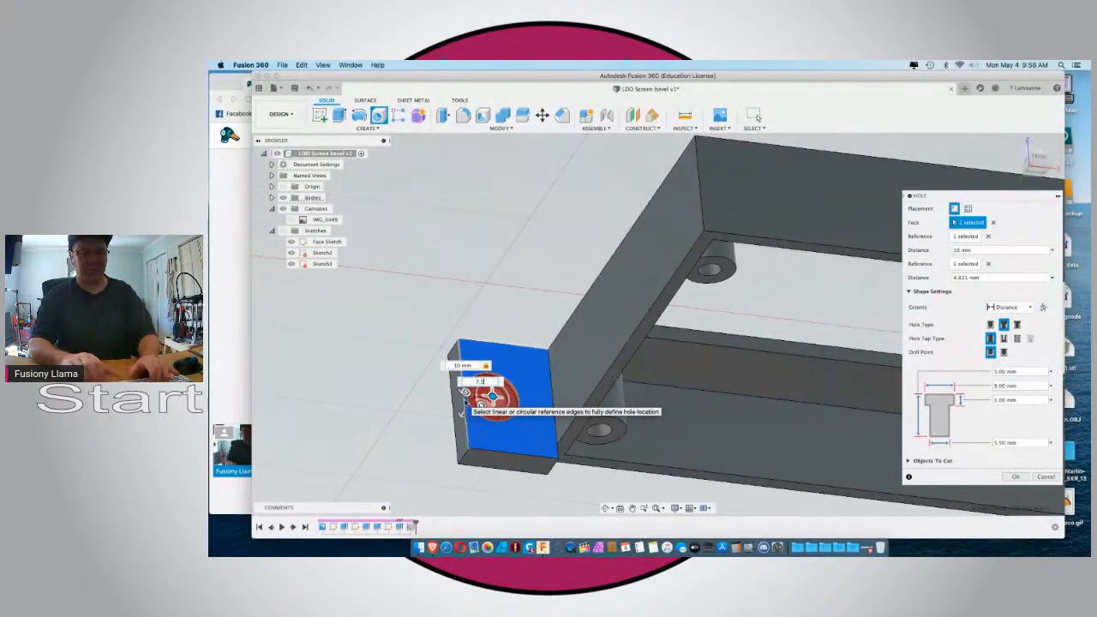
key("Return")
scroll(422, 399, "down", 1)
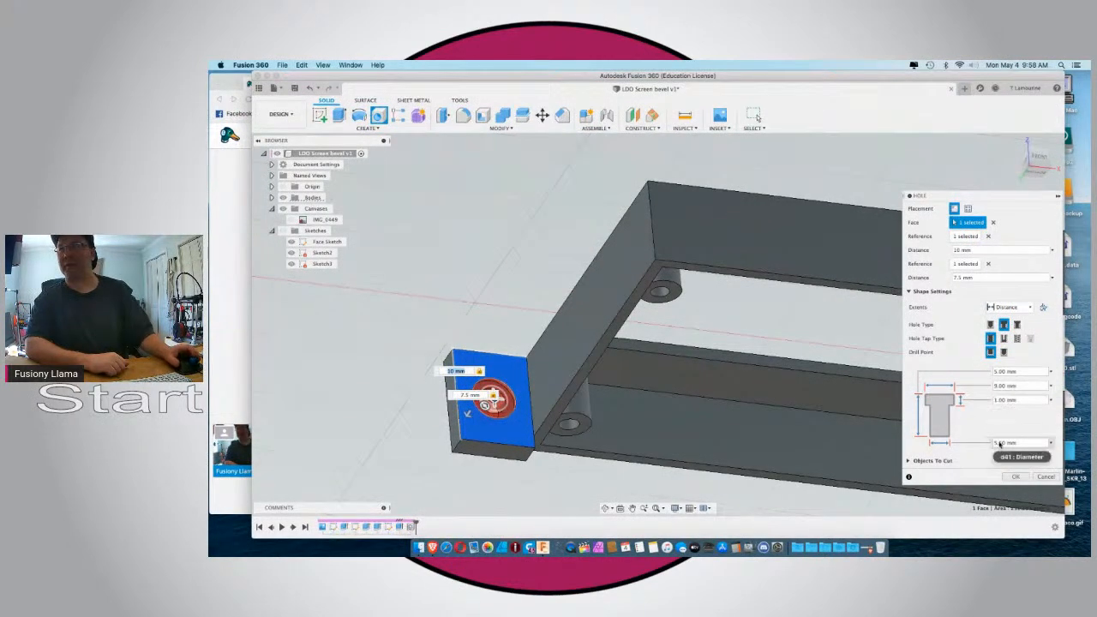
left_click(1012, 479)
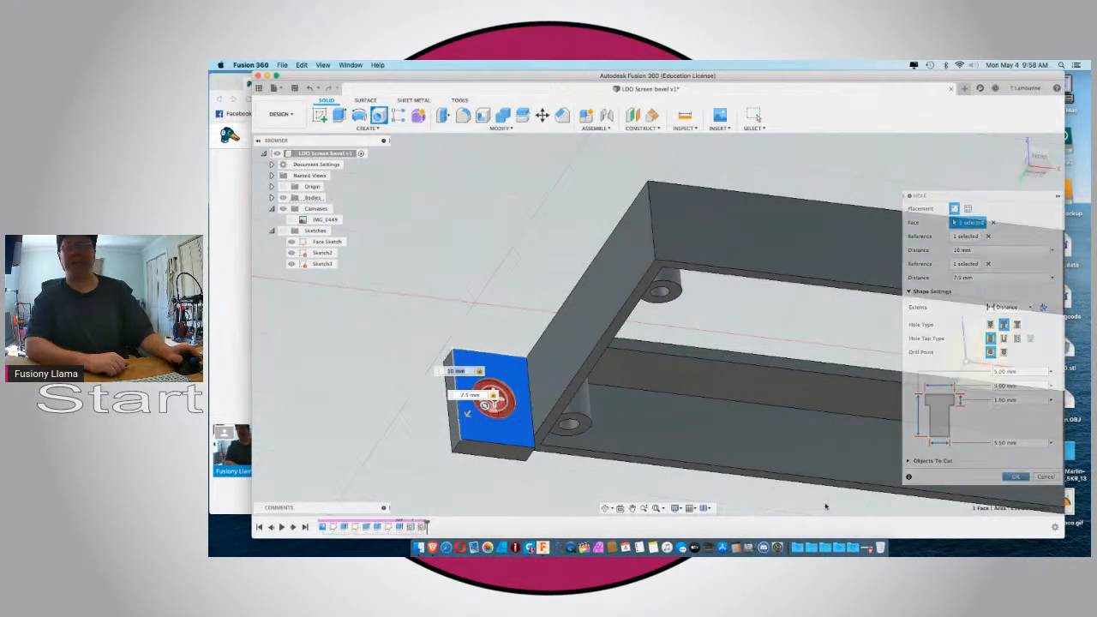
Examine the mount and its drilled tabs from the home, top and angled views.
left_click(691, 507)
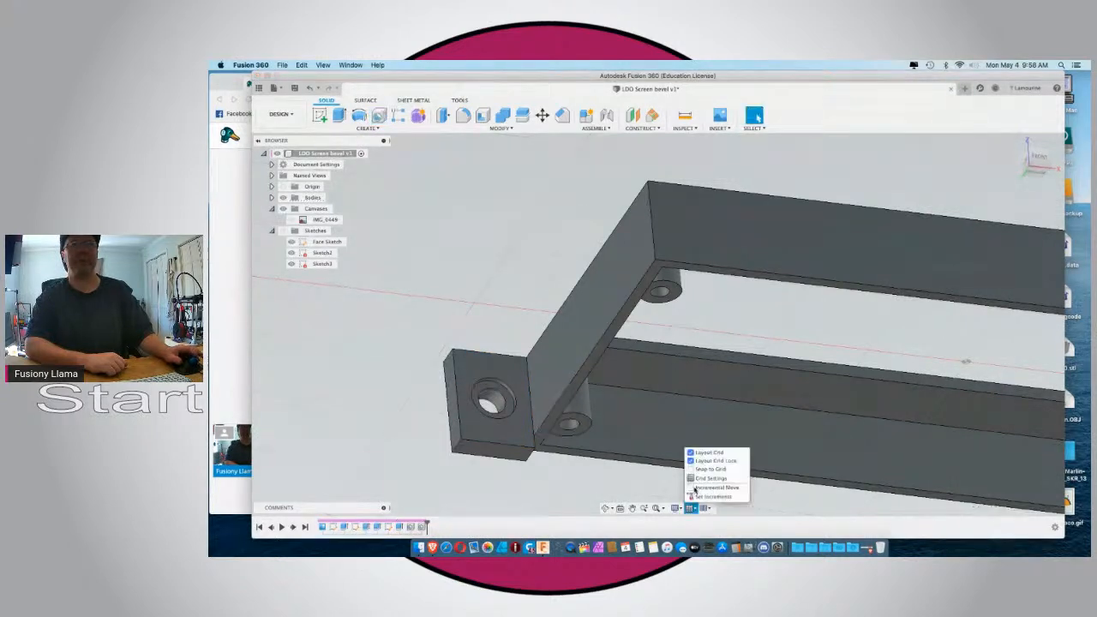
left_click(397, 457)
middle_click_drag(397, 458, 395, 407, "shift")
scroll(395, 406, "down", 5)
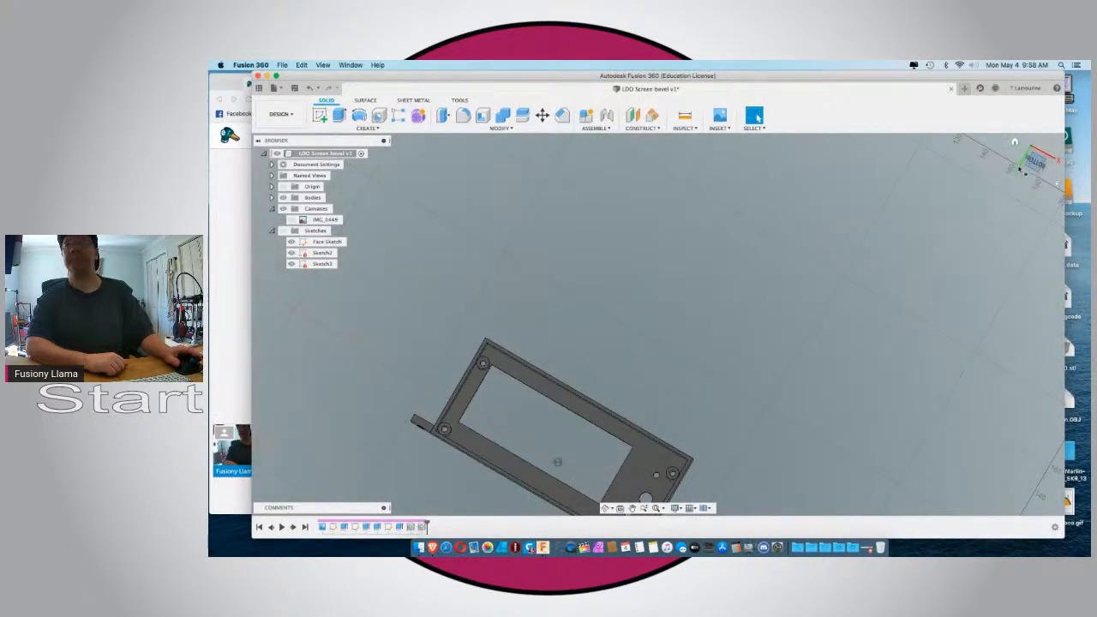
left_click(1020, 168)
left_click(1014, 143)
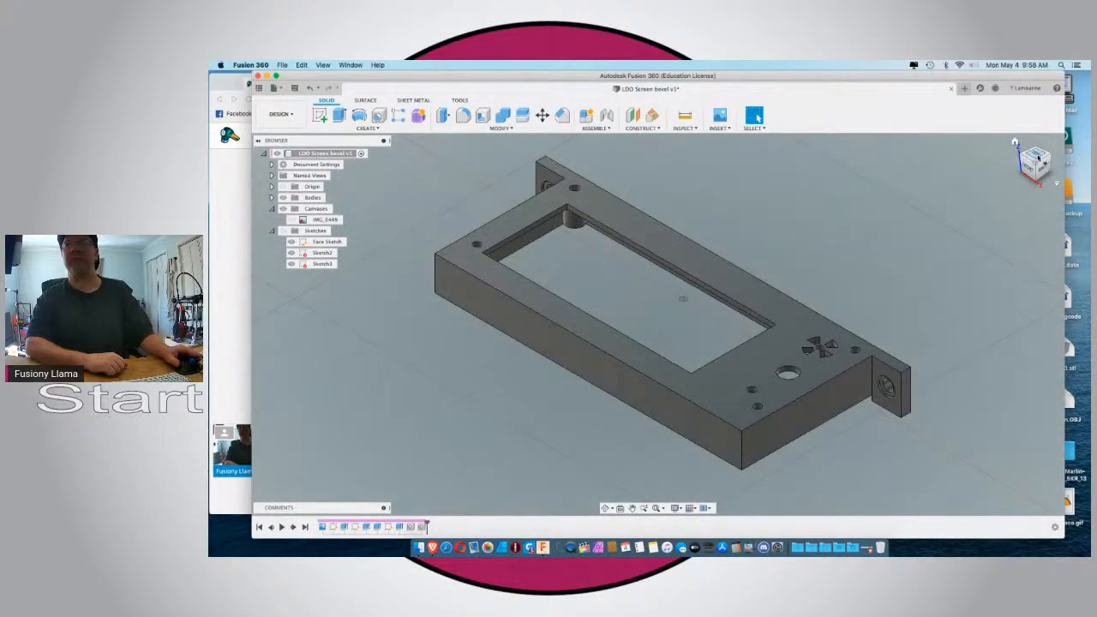
left_click(1038, 155)
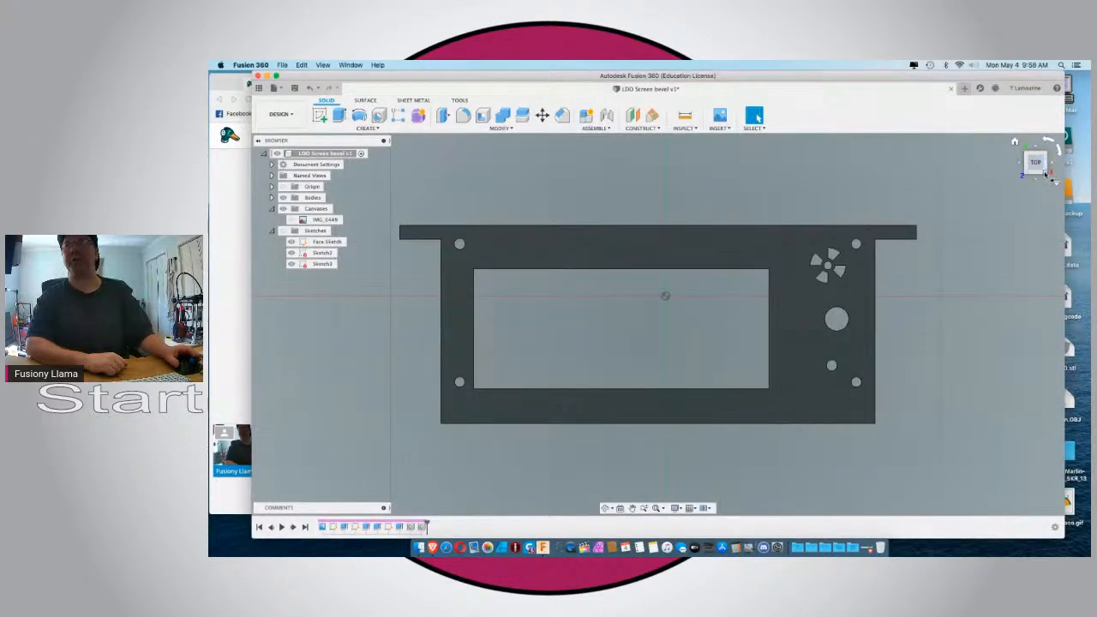
left_click(1045, 175)
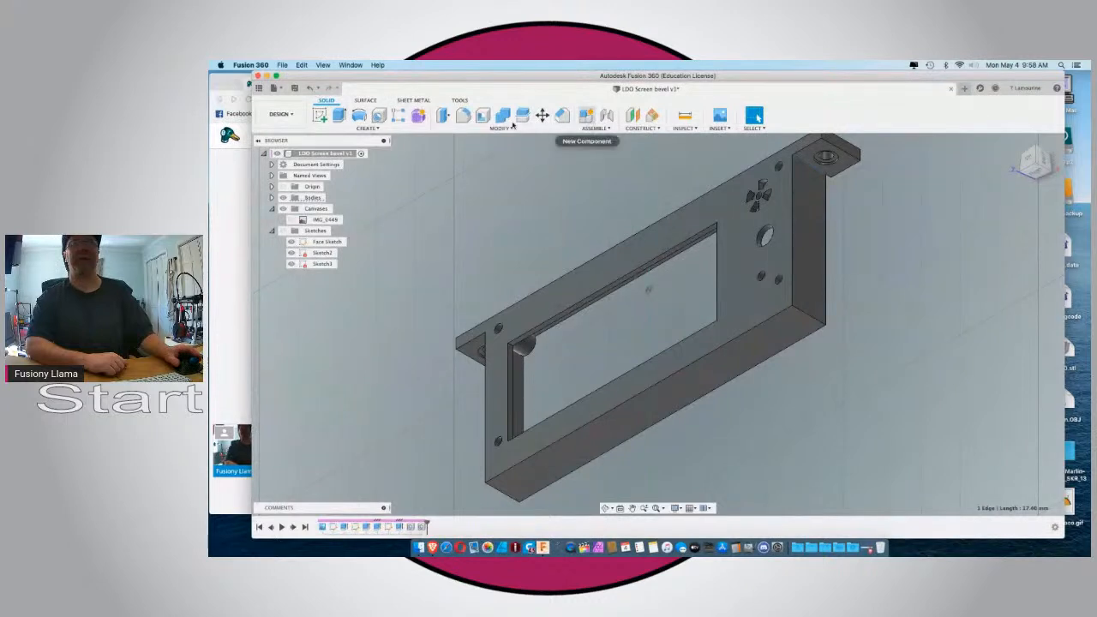
Start a constant-radius fillet on the inner corner where the tab beside the speaker cutouts meets the end wall, with an 11.75 mm radius.
left_click(463, 115)
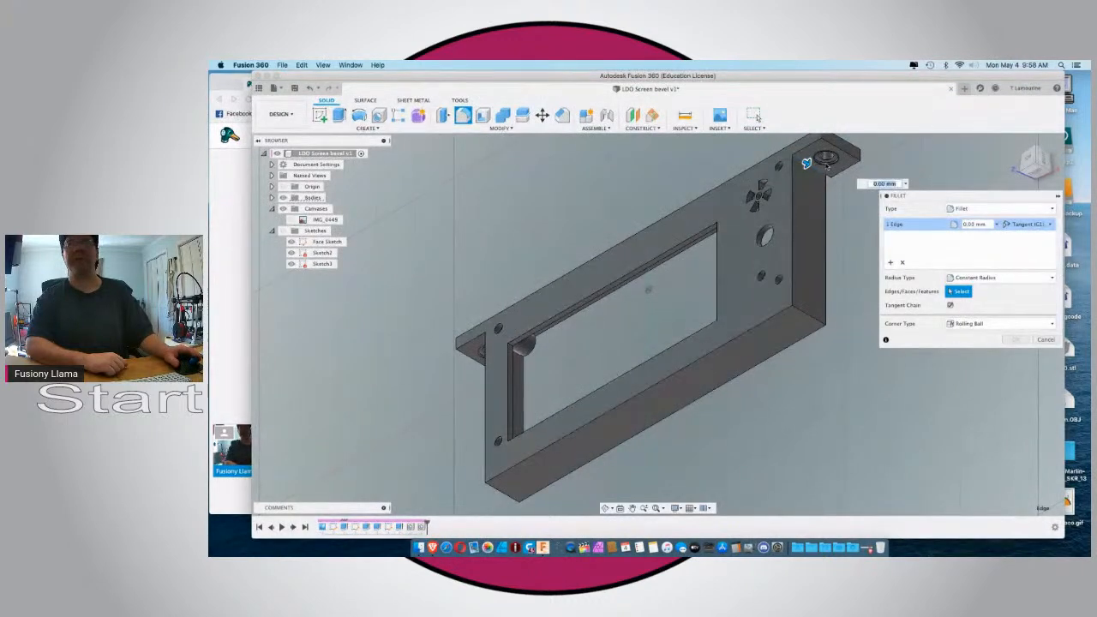
left_click_drag(806, 163, 812, 167)
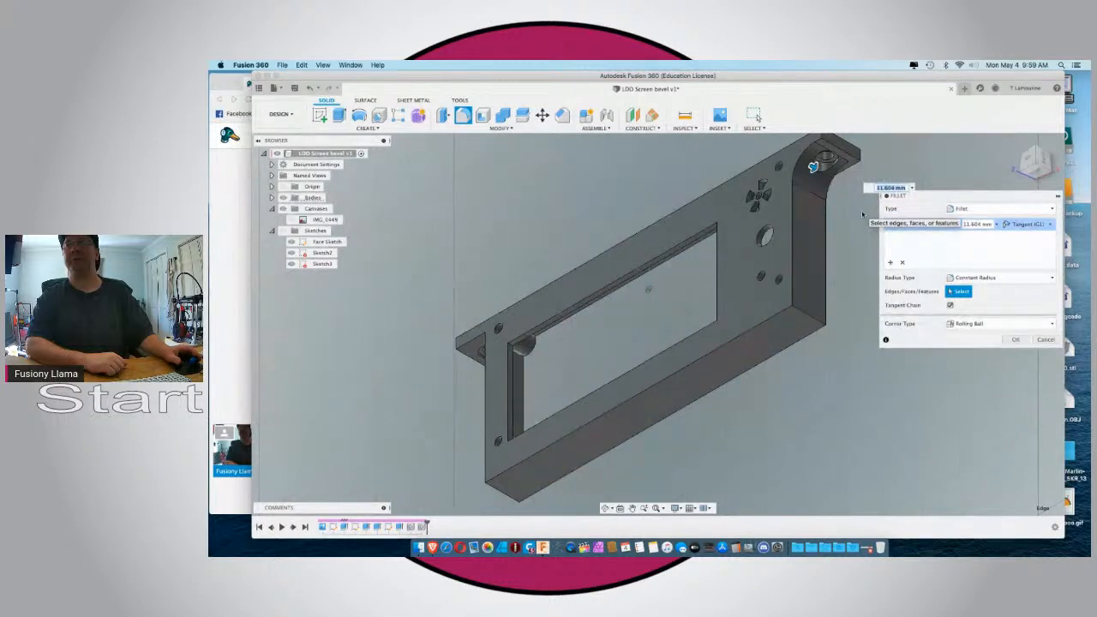
left_click(968, 224)
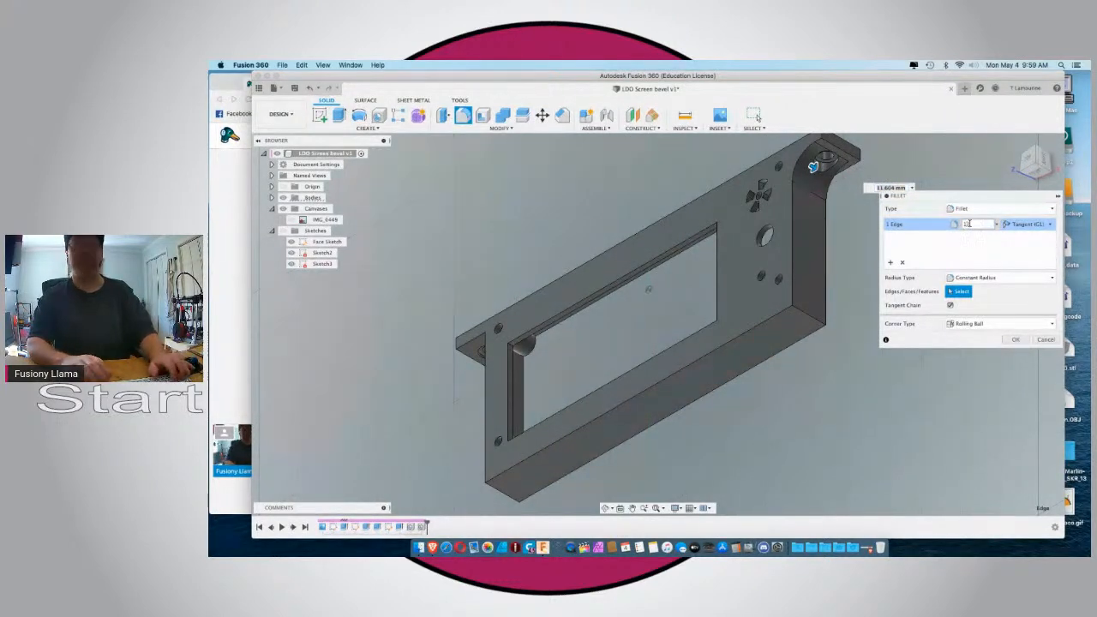
type("12")
key("BackSpace")
key("BackSpace")
type("11.75")
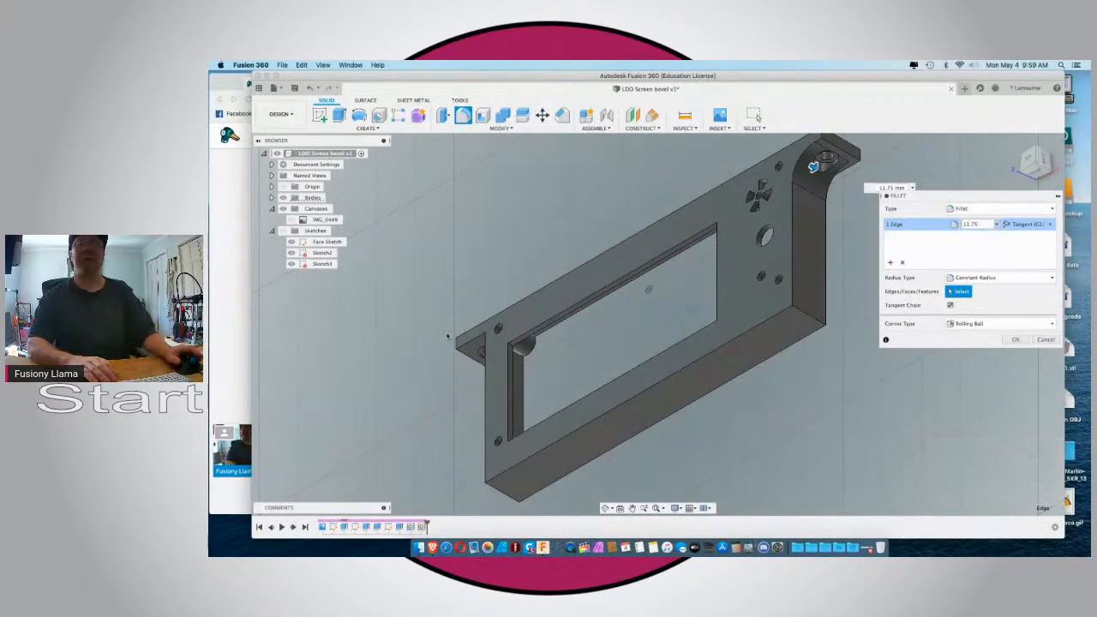
Add the matching inner corner of the opposite tab to the fillet and create it on both tabs.
middle_click_drag(812, 165, 772, 193, "shift")
middle_click_drag(454, 330, 470, 322, "shift")
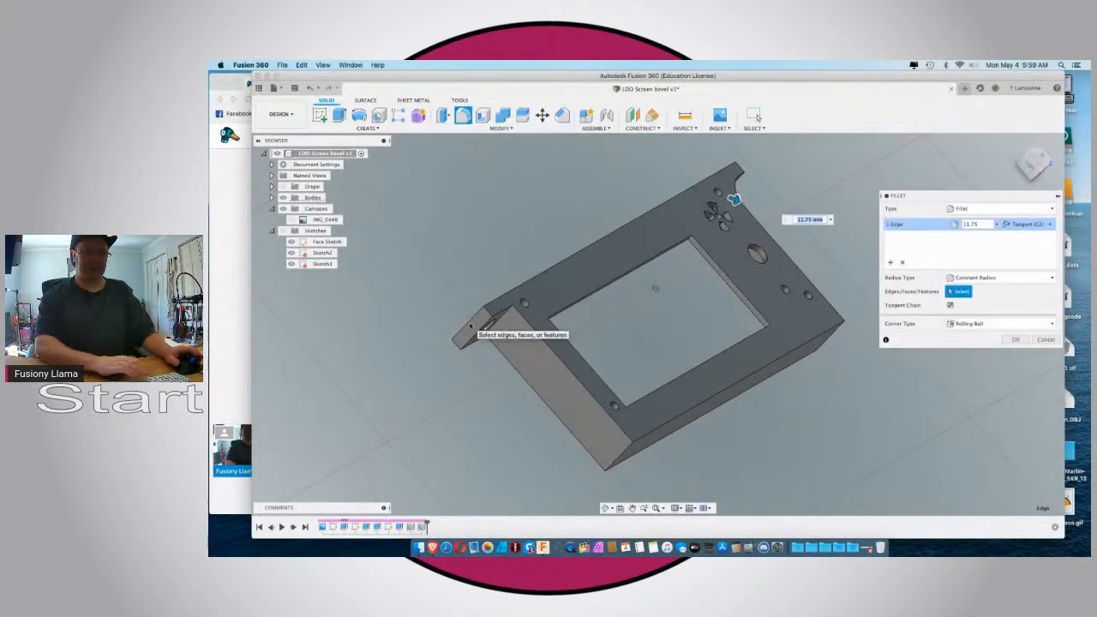
left_click(504, 324)
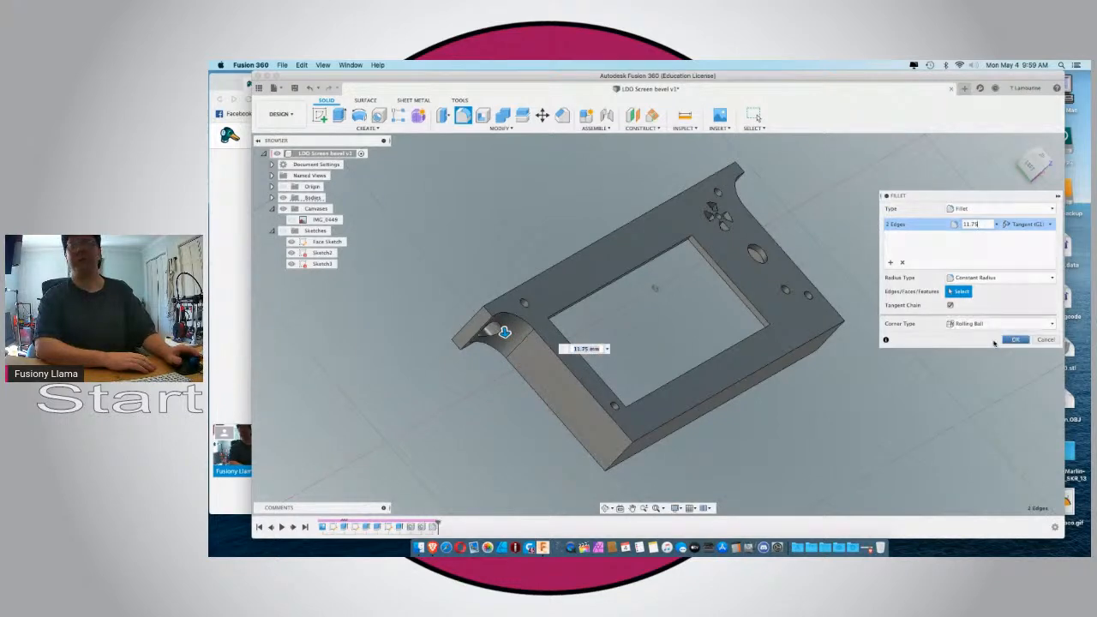
left_click(1016, 339)
Start another fillet on the short inner edge where the tab away from the speaker cutouts meets the rim.
middle_click_drag(373, 356, 286, 357, "shift")
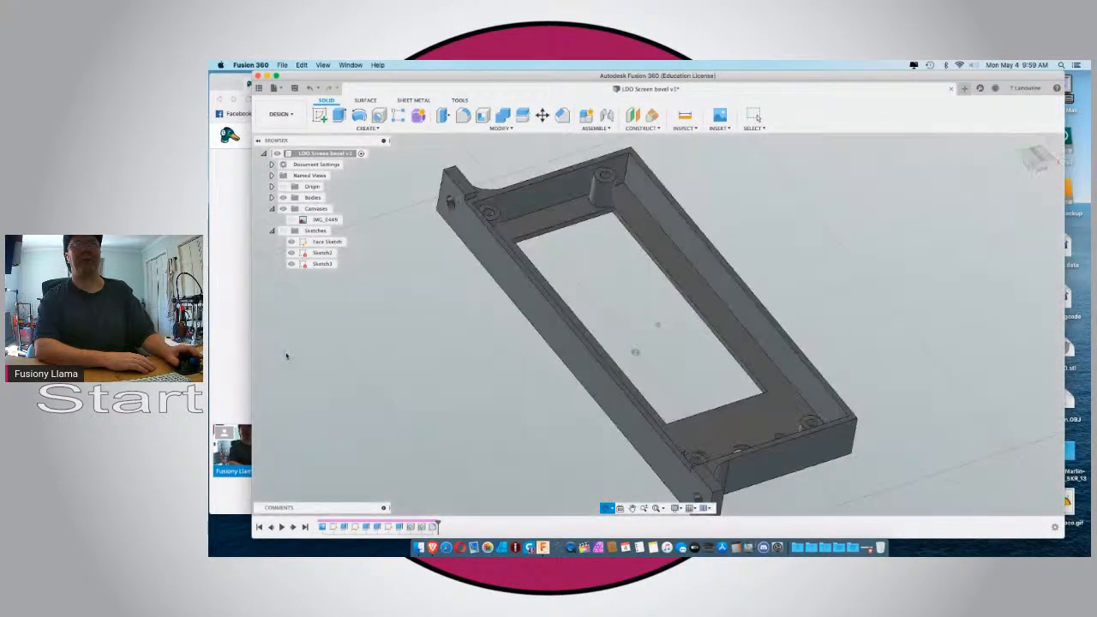
scroll(484, 236, "up", 5)
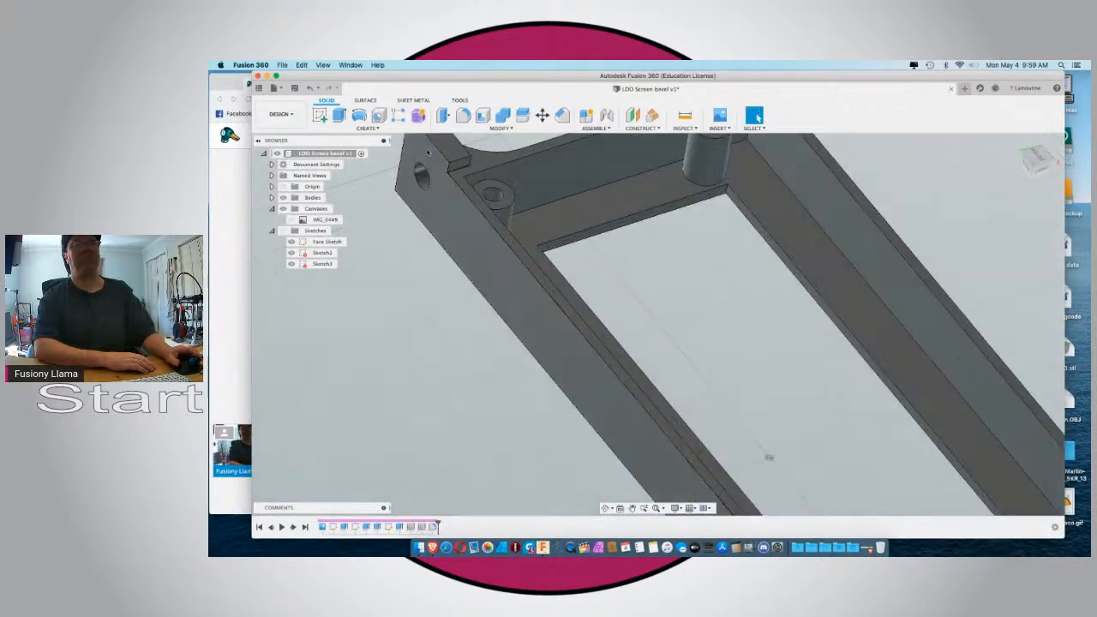
left_click(463, 116)
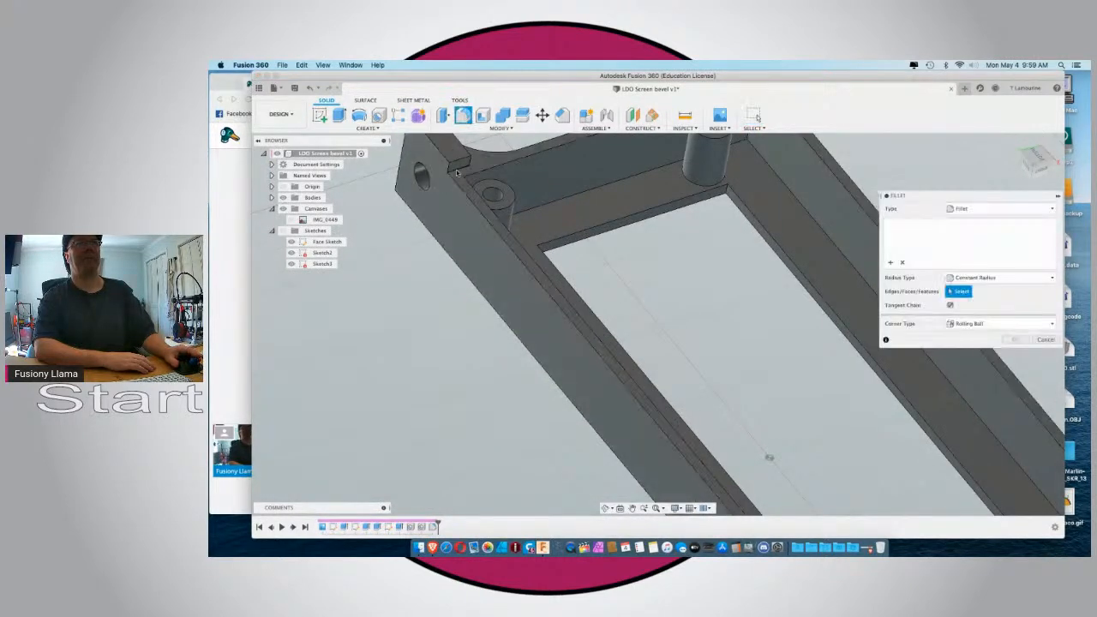
left_click(458, 168)
scroll(420, 216, "down", 5)
middle_click_drag(467, 259, 526, 303, "shift")
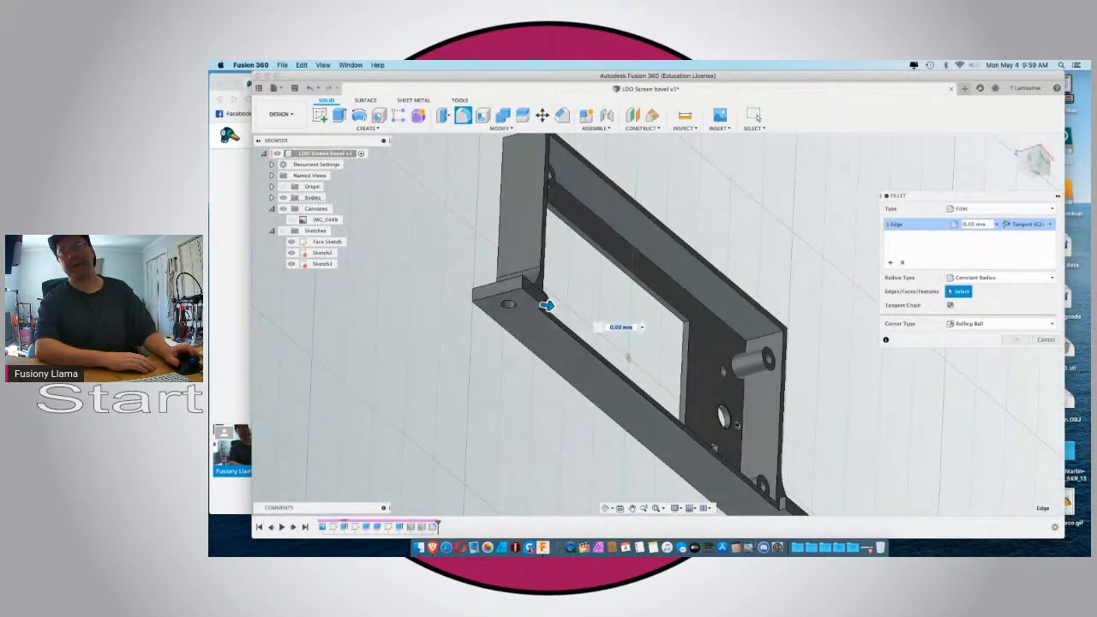
Add the matching short edge at the speaker-end tab and create the fillet with a 10 mm radius.
scroll(780, 506, "up", 5)
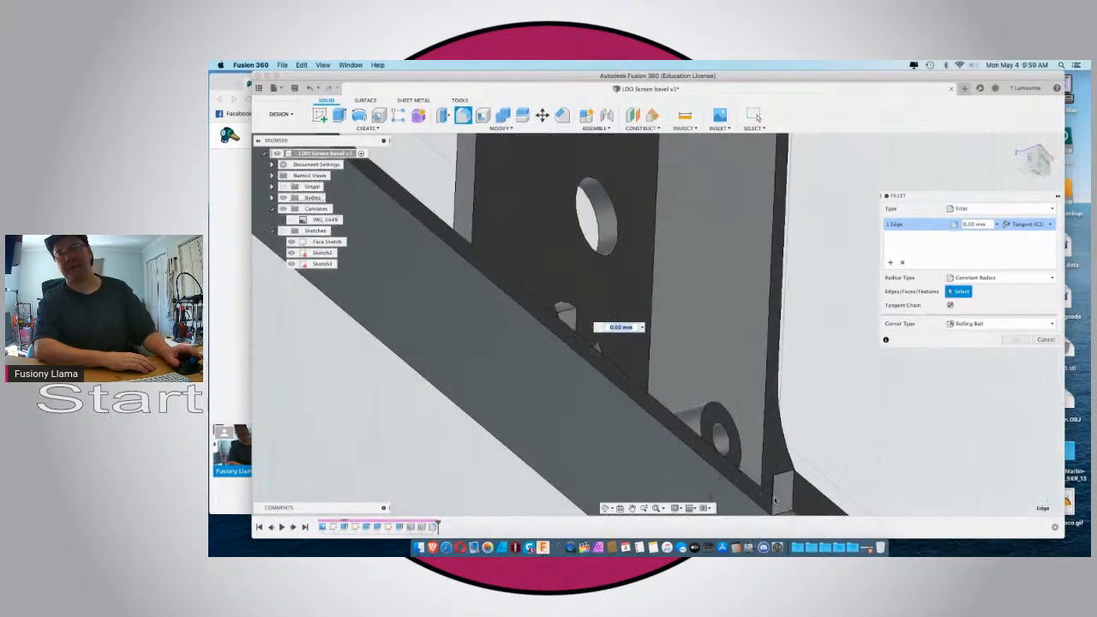
left_click(773, 496)
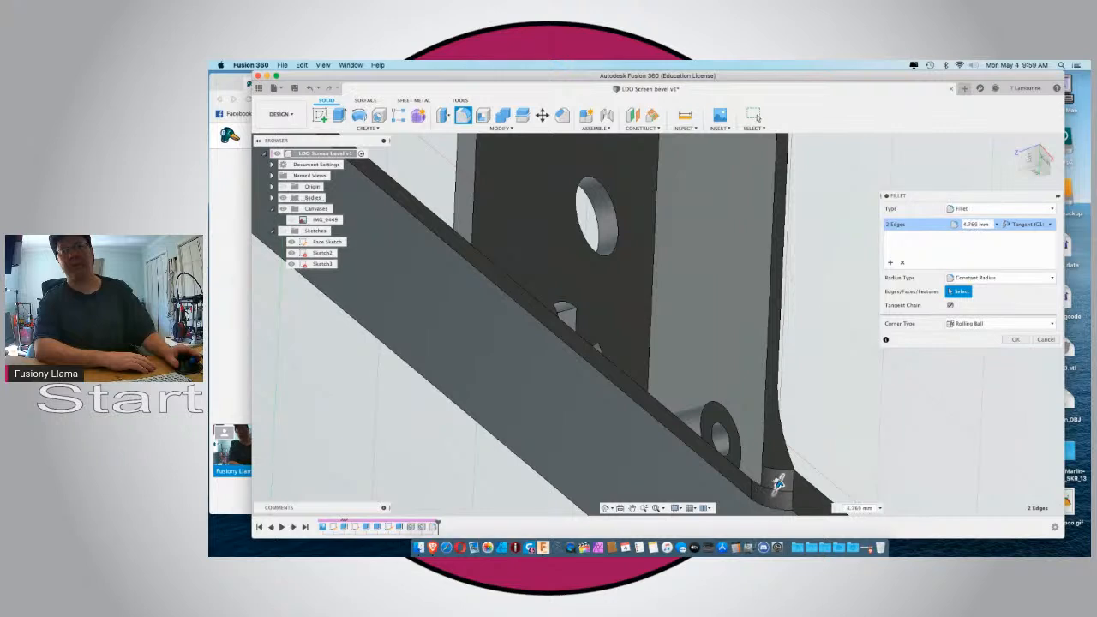
left_click_drag(779, 480, 781, 477)
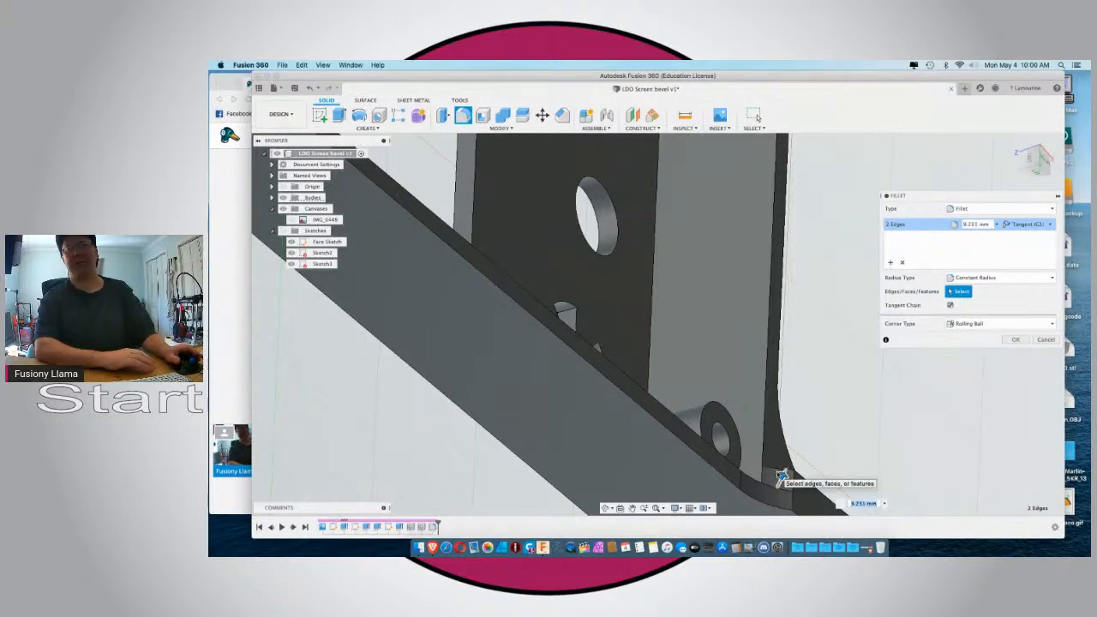
type("10")
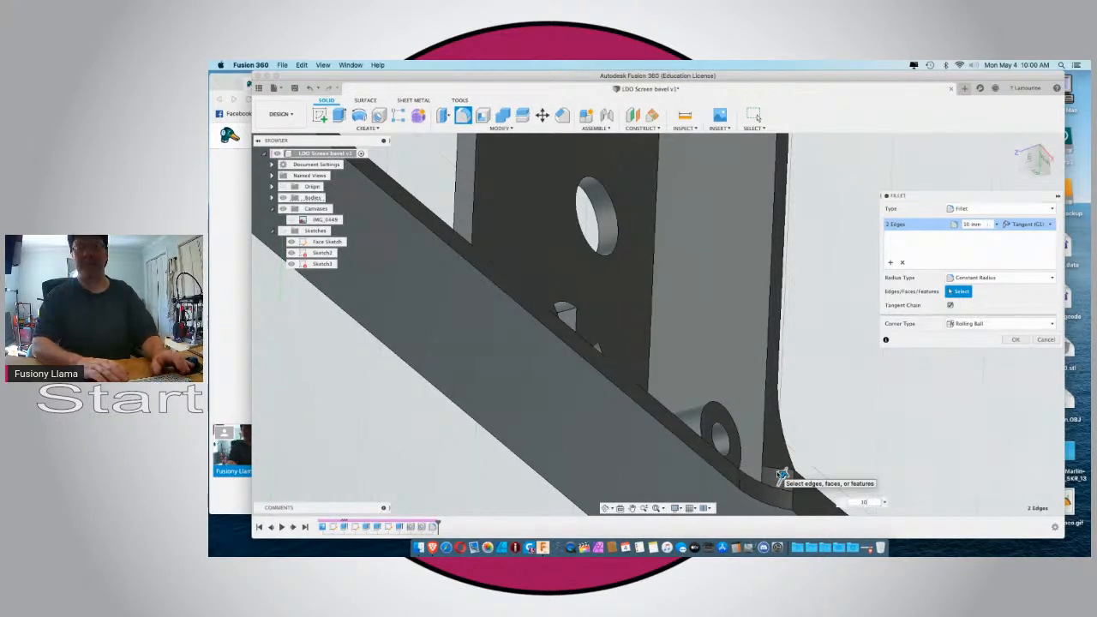
scroll(780, 473, "down", 5)
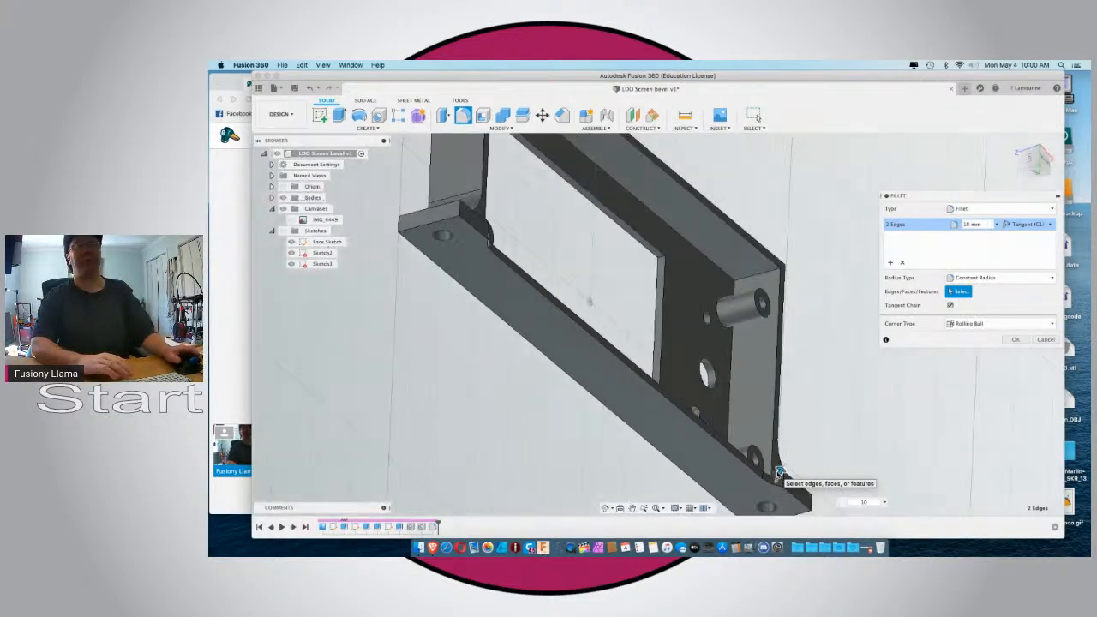
left_click(1014, 340)
Examine the filleted tabs and standoffs of the mount from the back and front.
middle_click_drag(845, 385, 757, 118, "shift")
middle_click_drag(534, 327, 519, 329, "shift")
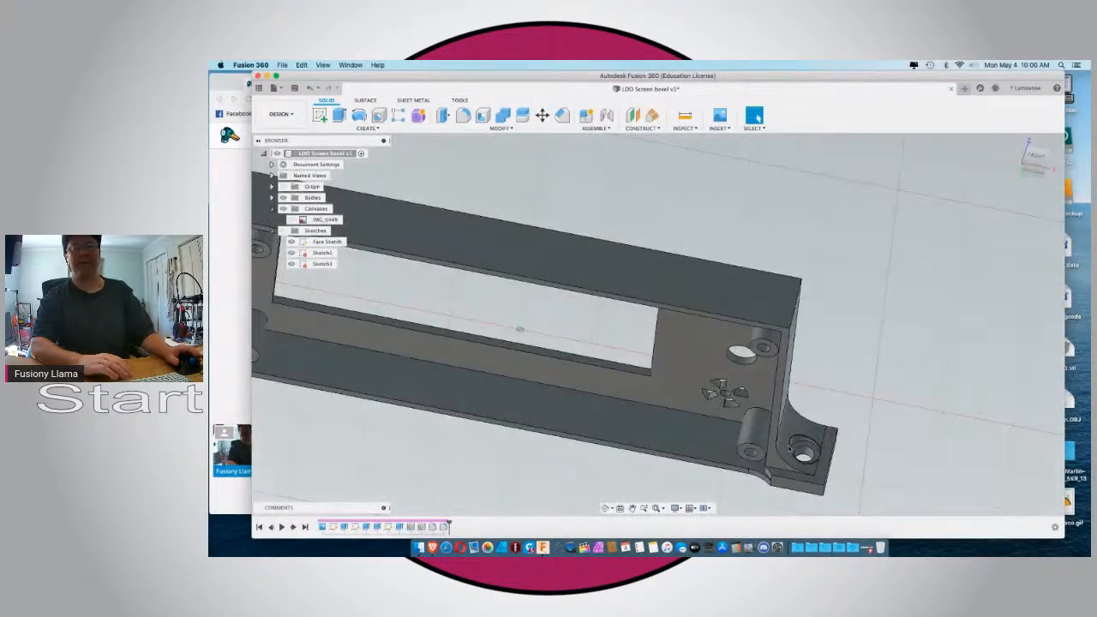
scroll(788, 447, "down", 4)
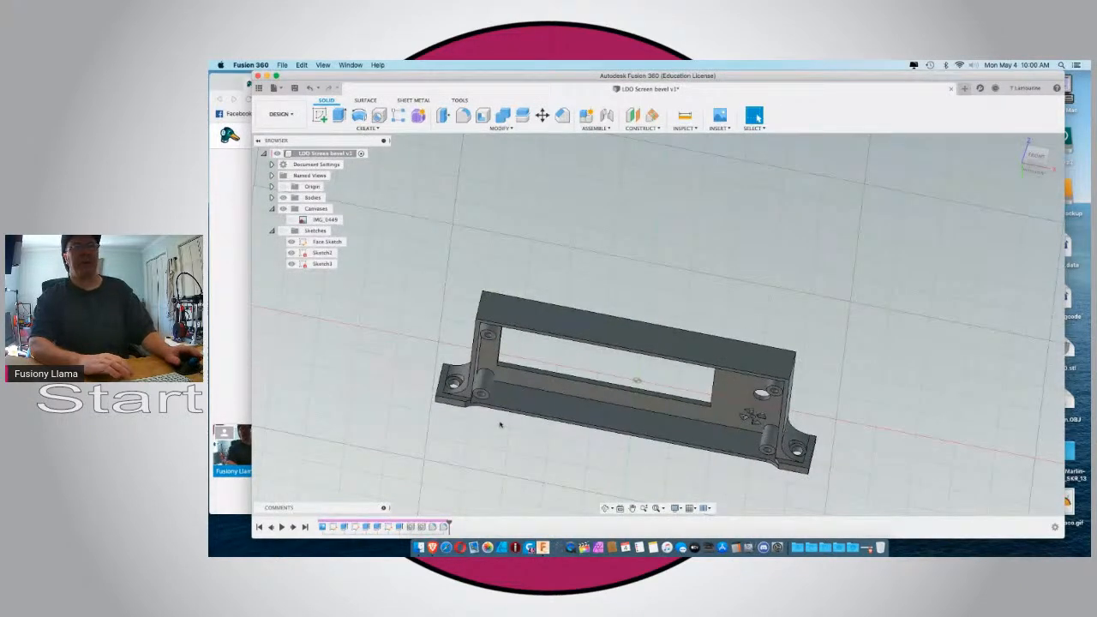
scroll(500, 423, "up", 4)
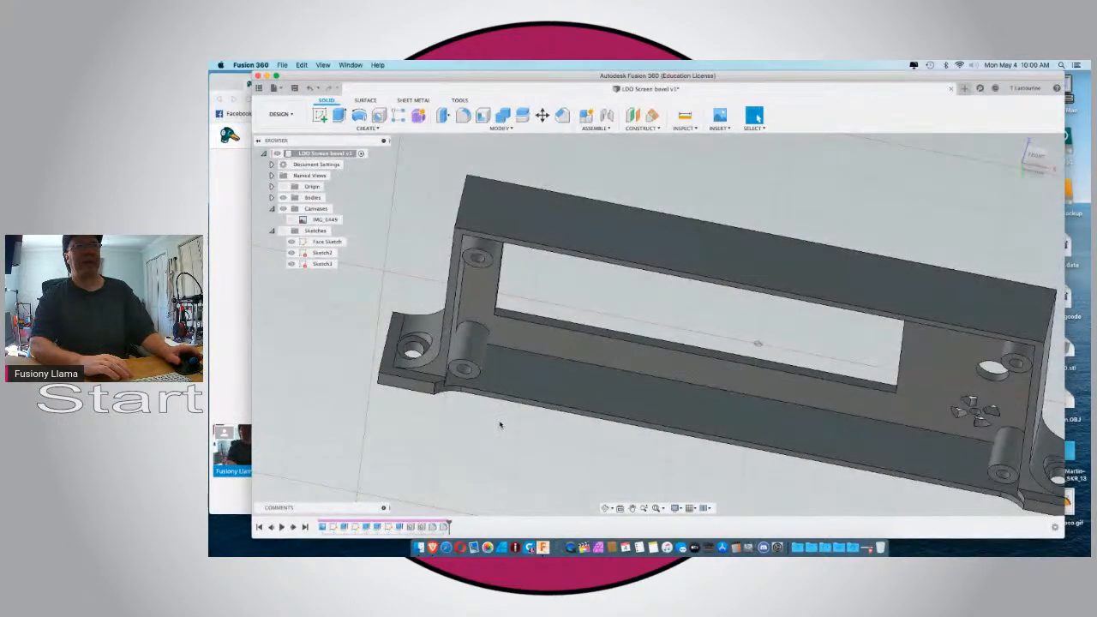
scroll(500, 423, "down", 3)
middle_click_drag(500, 424, 403, 340, "shift")
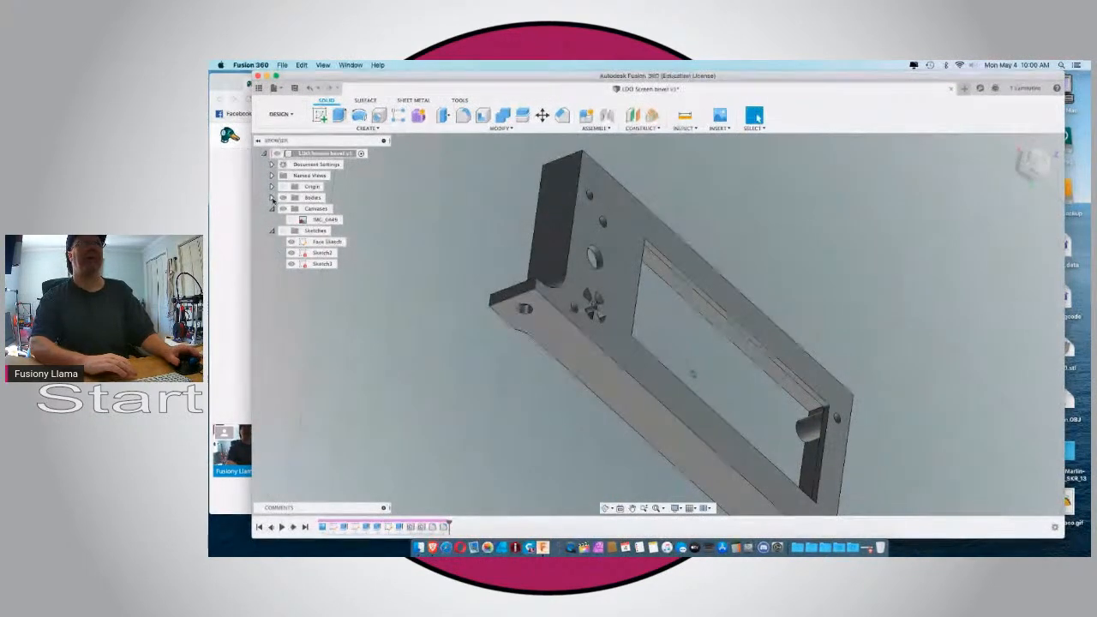
Switch to the StreamYard browser window, open the broadcast on YouTube and check the moderation options for a recent chat comment.
left_click(214, 216)
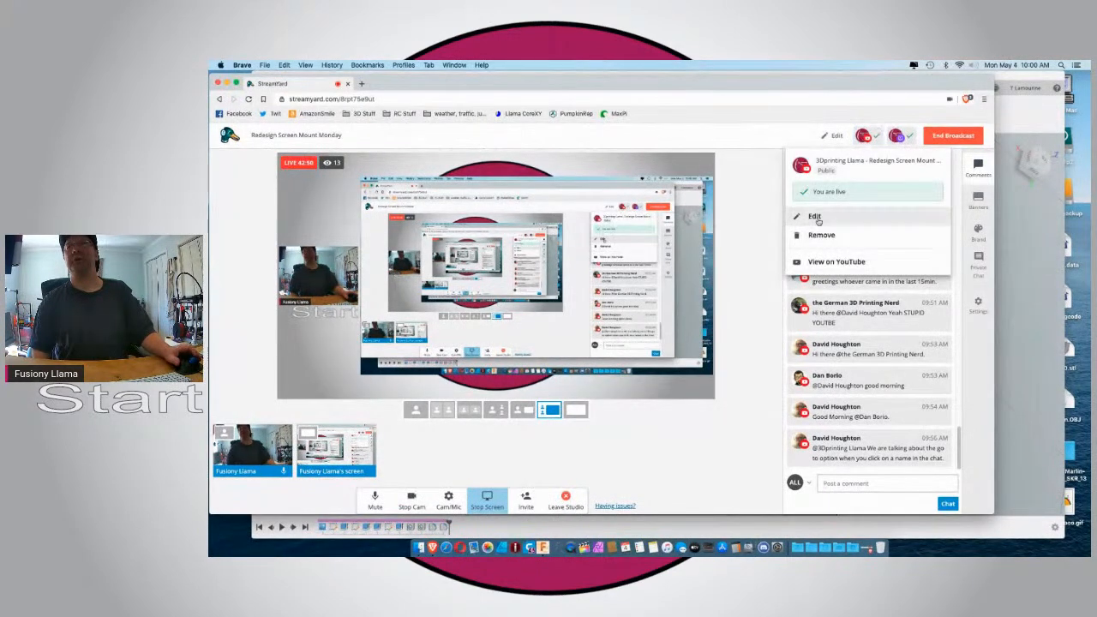
left_click(827, 261)
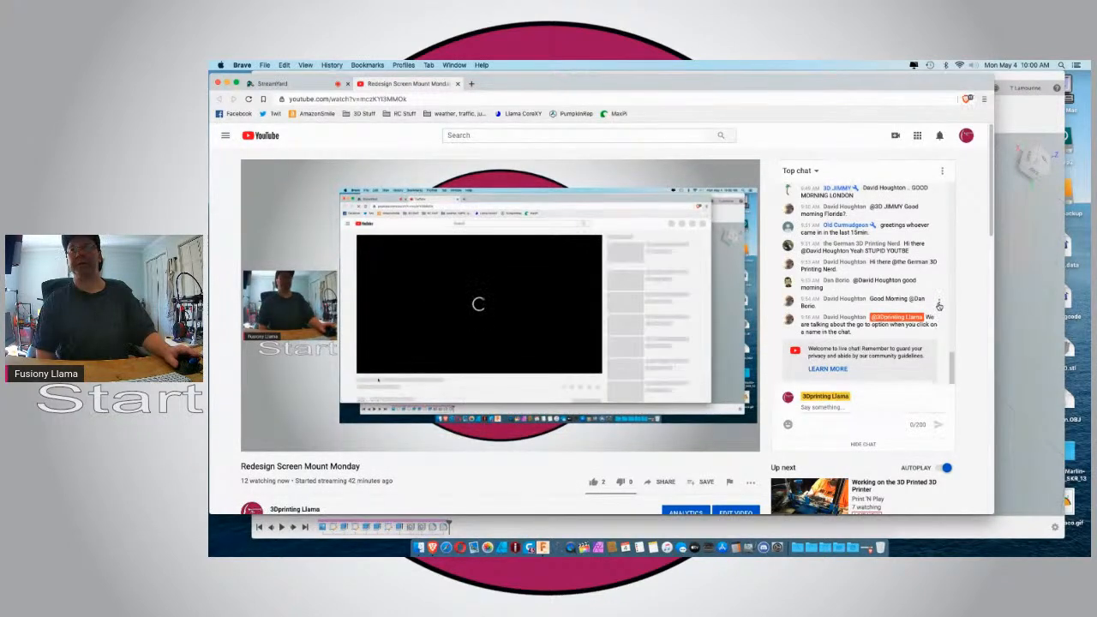
left_click(939, 304)
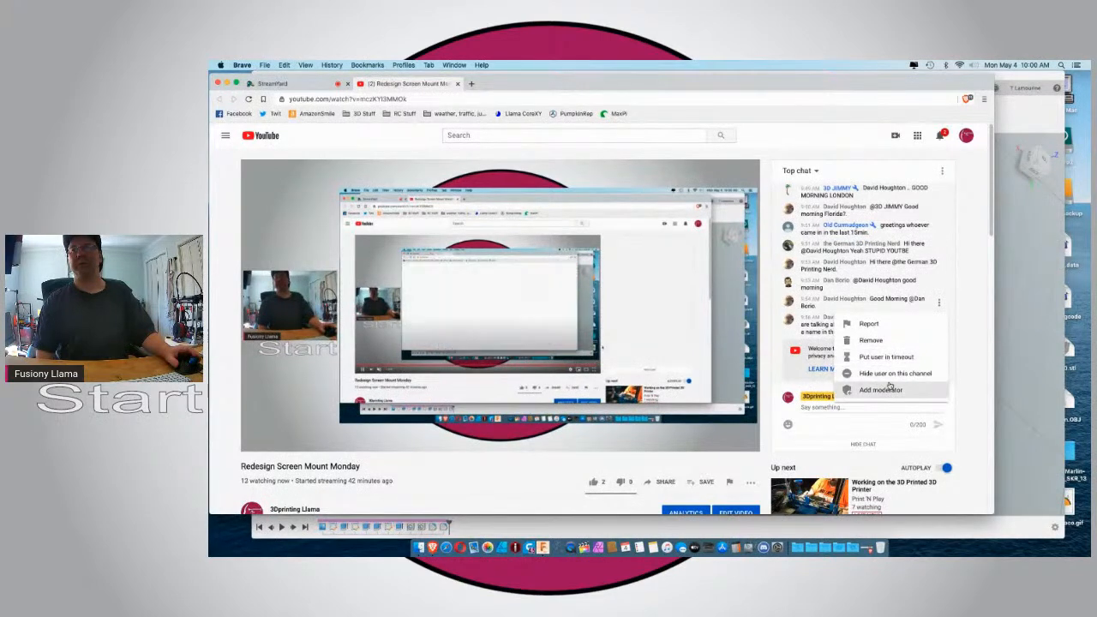
left_click(975, 291)
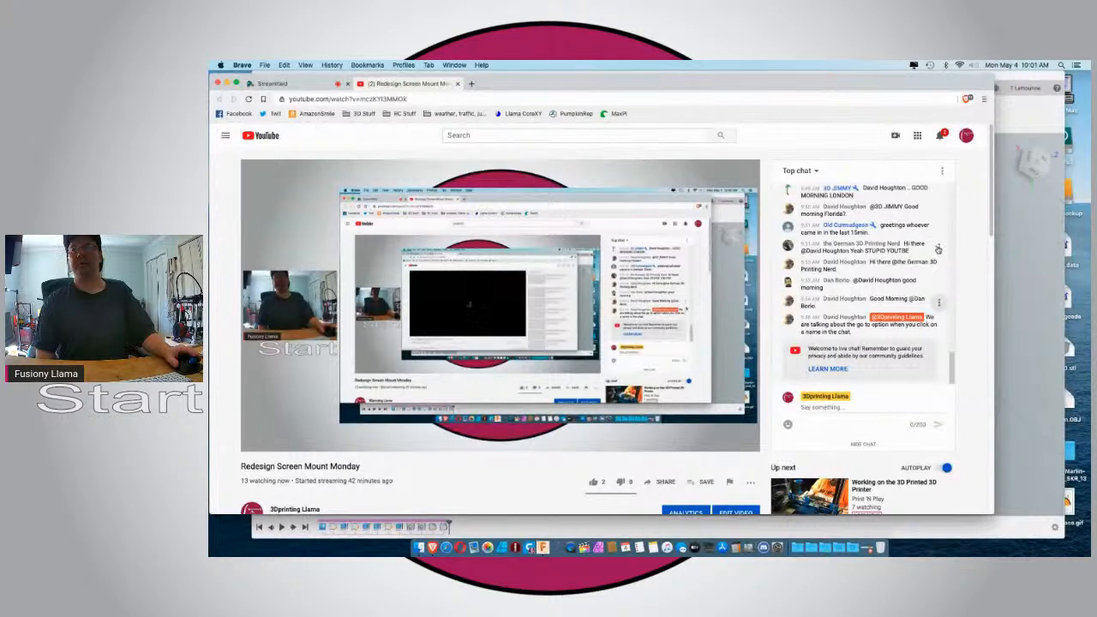
Make the German 3D Printing Nerd and the authors of the two following kinds of good-morning replies in the live chat moderators.
left_click(937, 249)
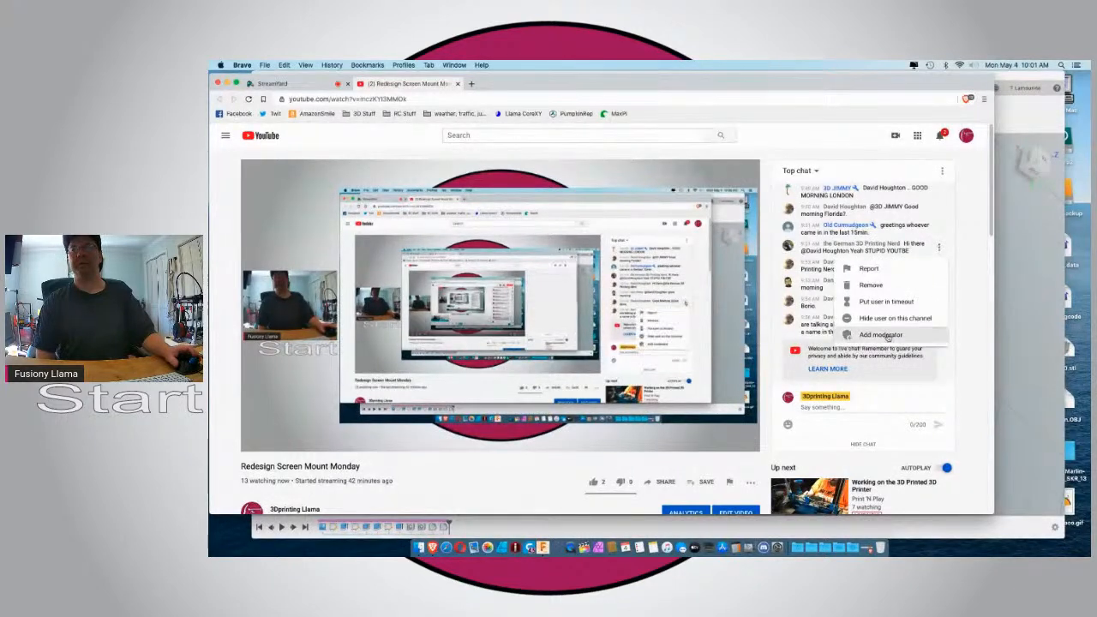
left_click(888, 336)
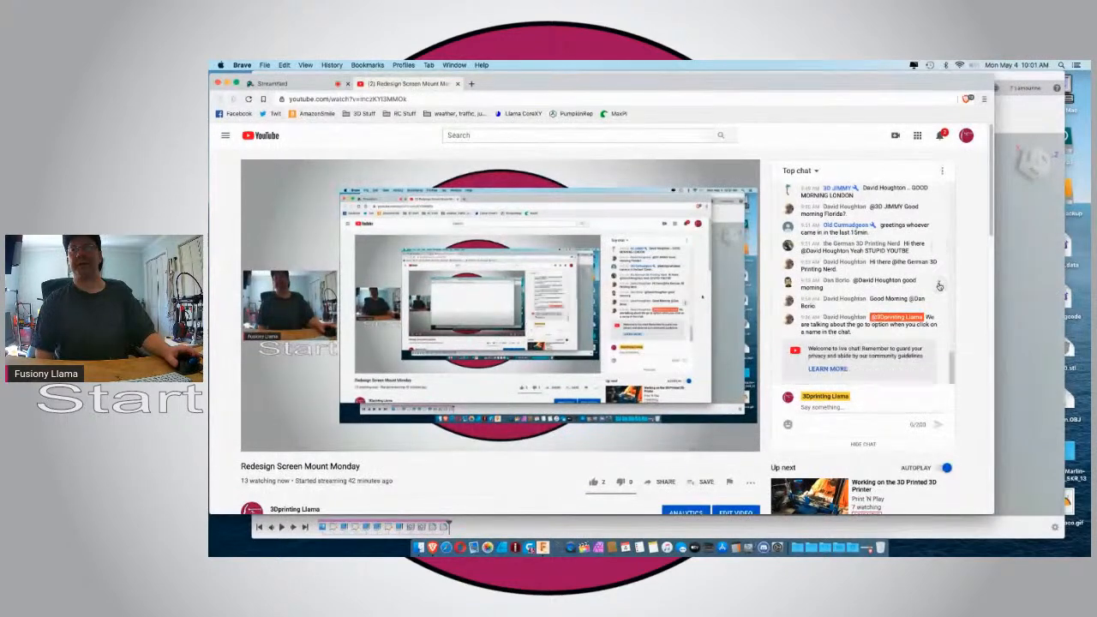
left_click(939, 284)
left_click(883, 372)
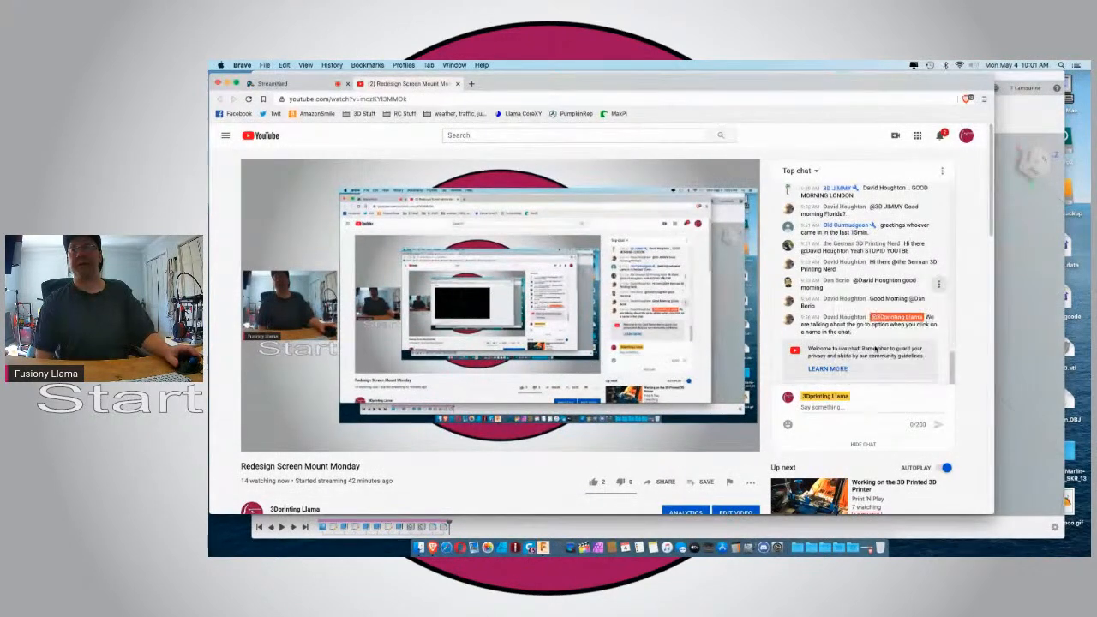
left_click(939, 321)
left_click(881, 408)
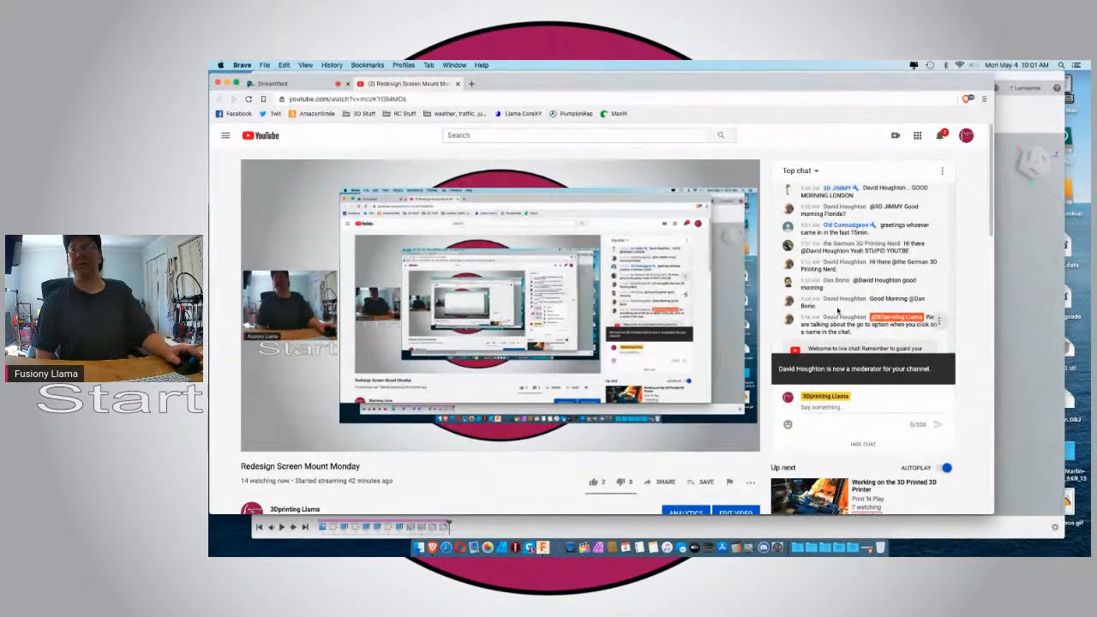
Make the 3D&D Maker commenter from earlier in the live chat a moderator.
scroll(838, 309, "up", 5)
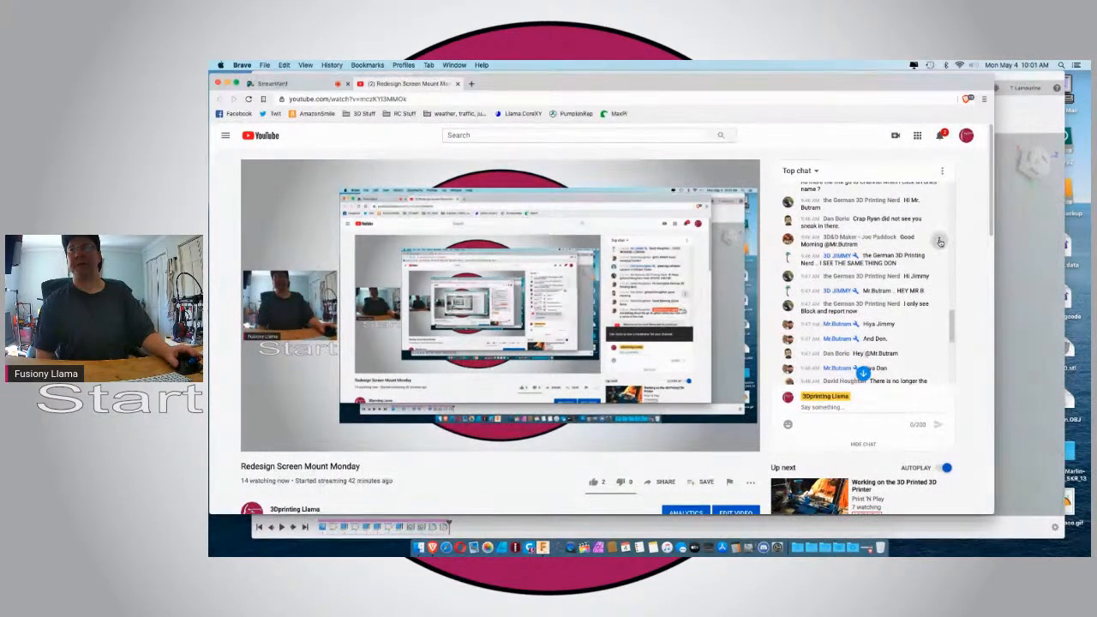
left_click(940, 242)
left_click(885, 323)
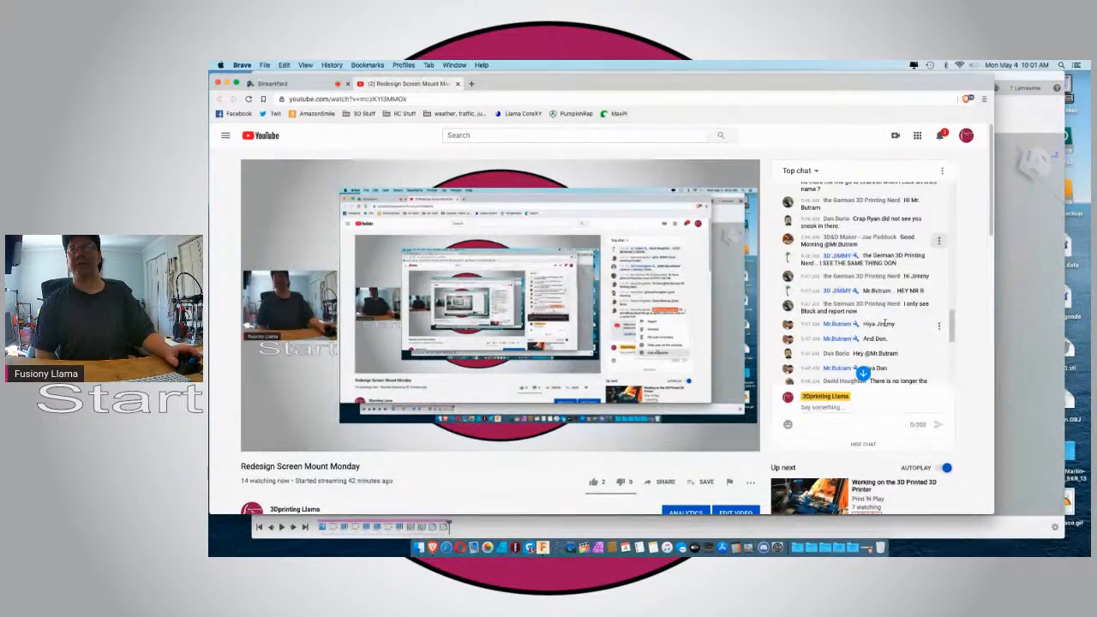
Check the earlier chat messages and the YouTube notifications, and close the stream page.
scroll(876, 312, "up", 3)
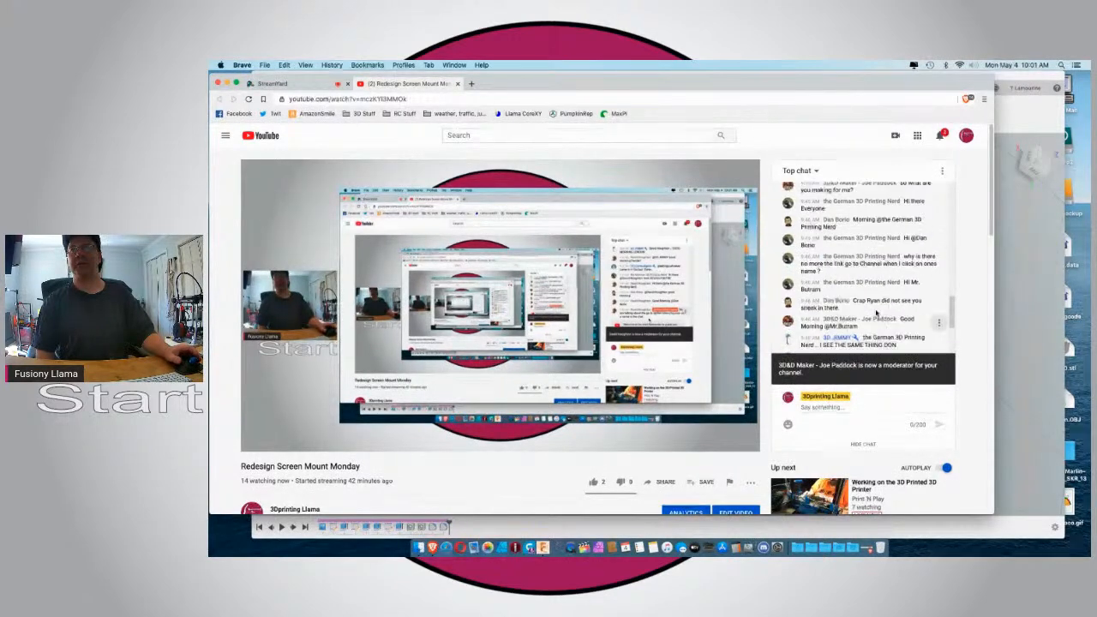
scroll(876, 313, "up", 5)
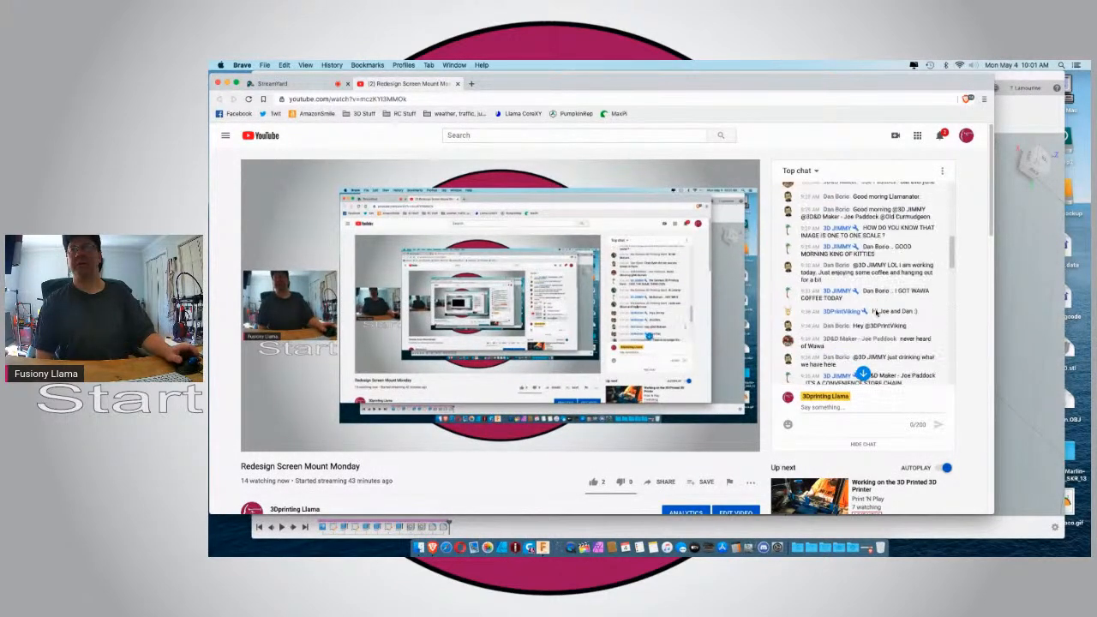
scroll(876, 312, "down", 5)
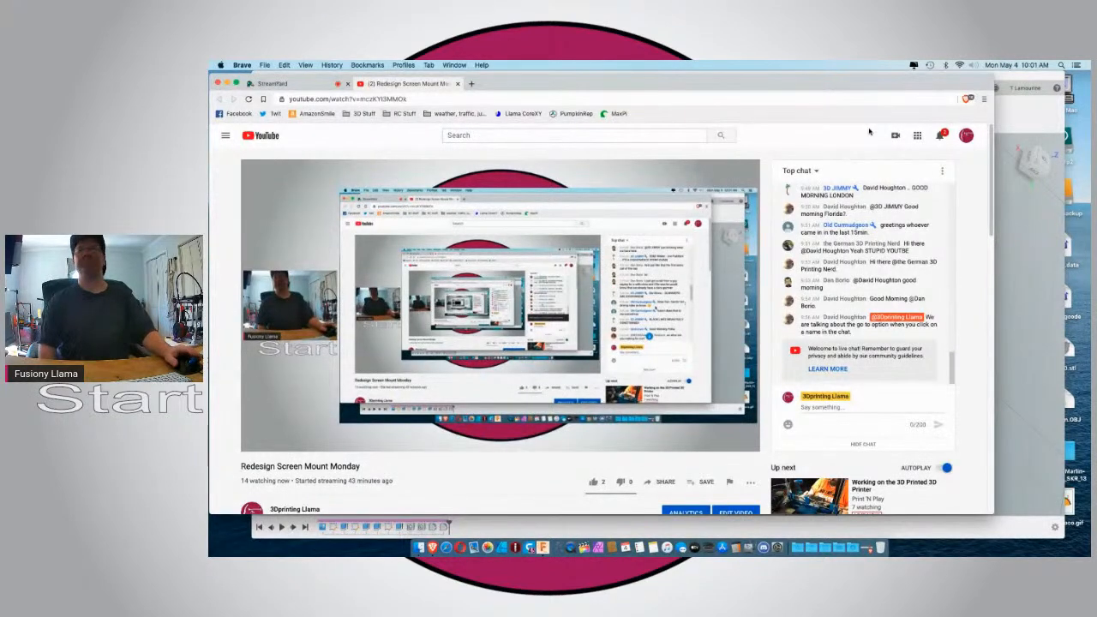
left_click(940, 136)
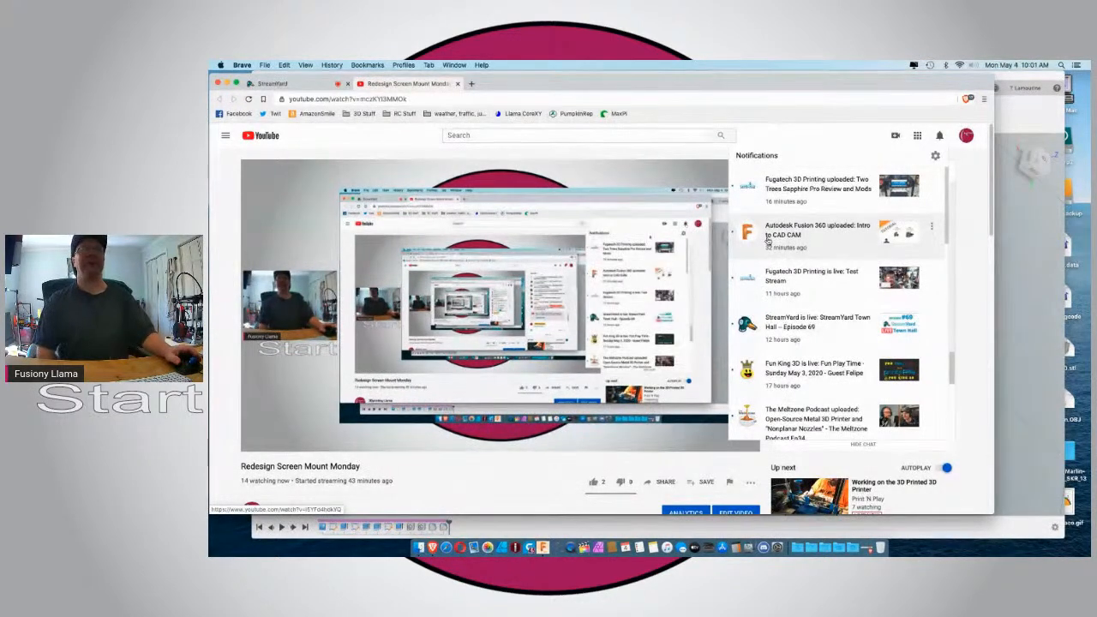
left_click(459, 83)
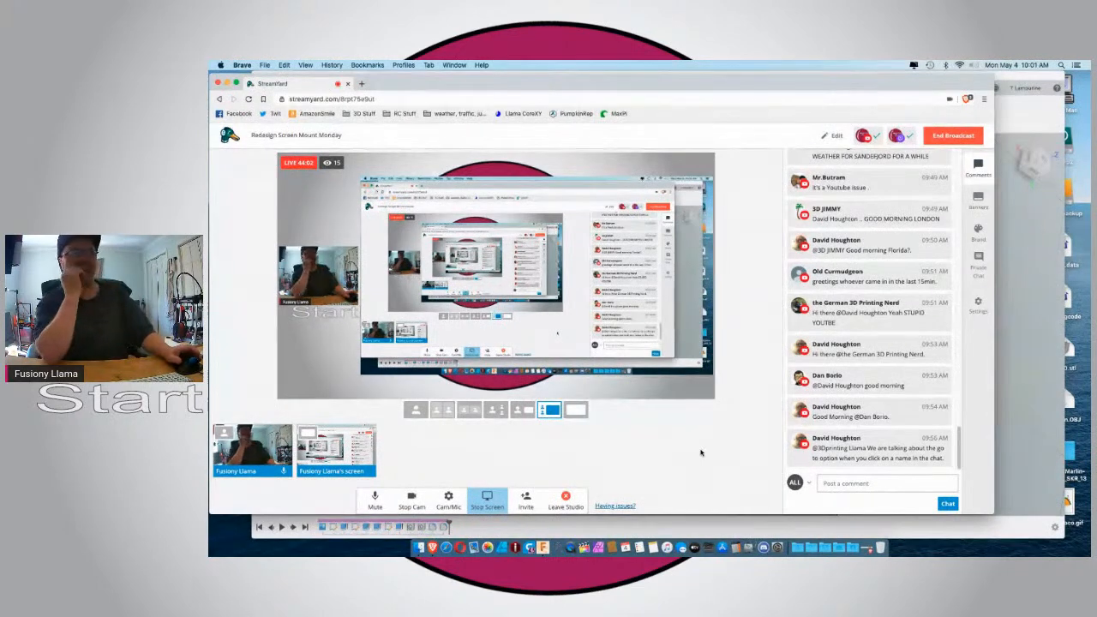
Review the brand logo, overlay and background options of the broadcast and return to the comments.
left_click(978, 232)
left_click(892, 435)
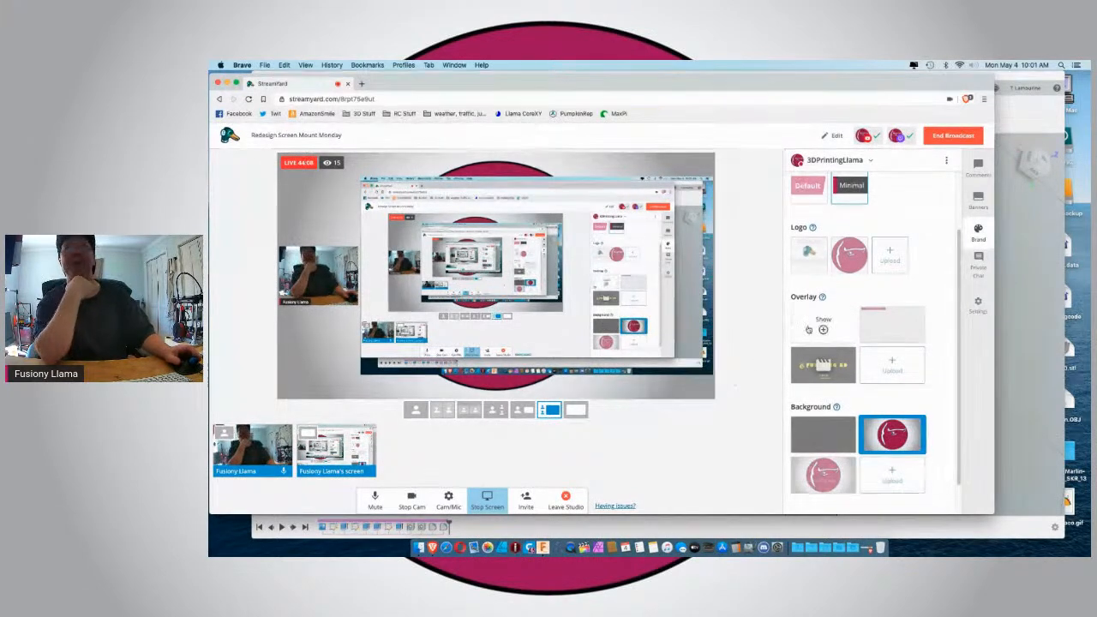
left_click(979, 170)
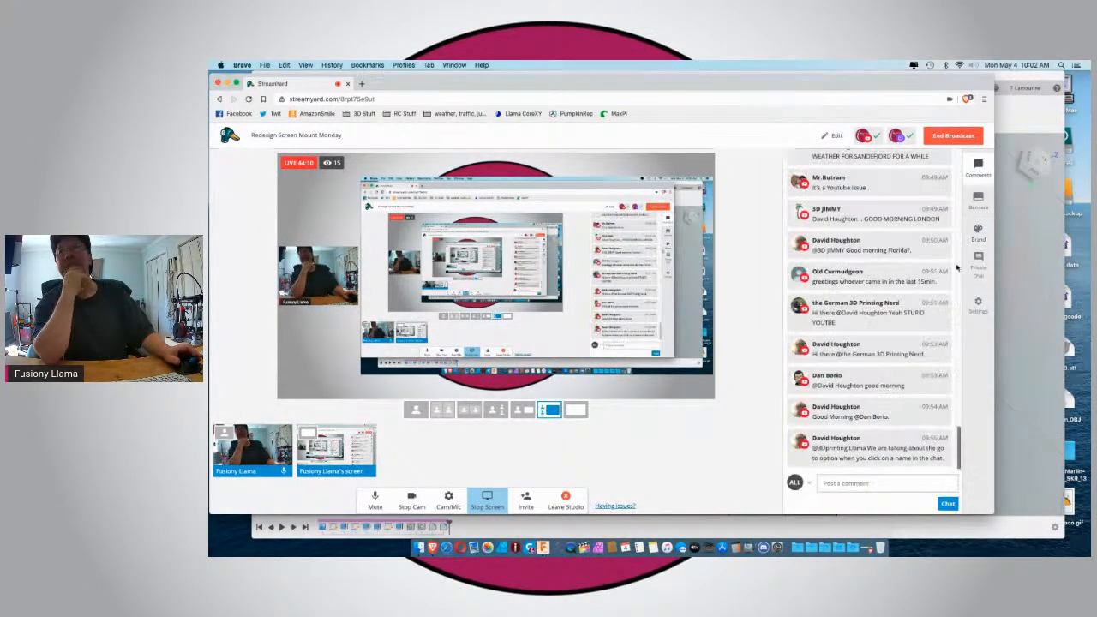
mouse_move(875, 341)
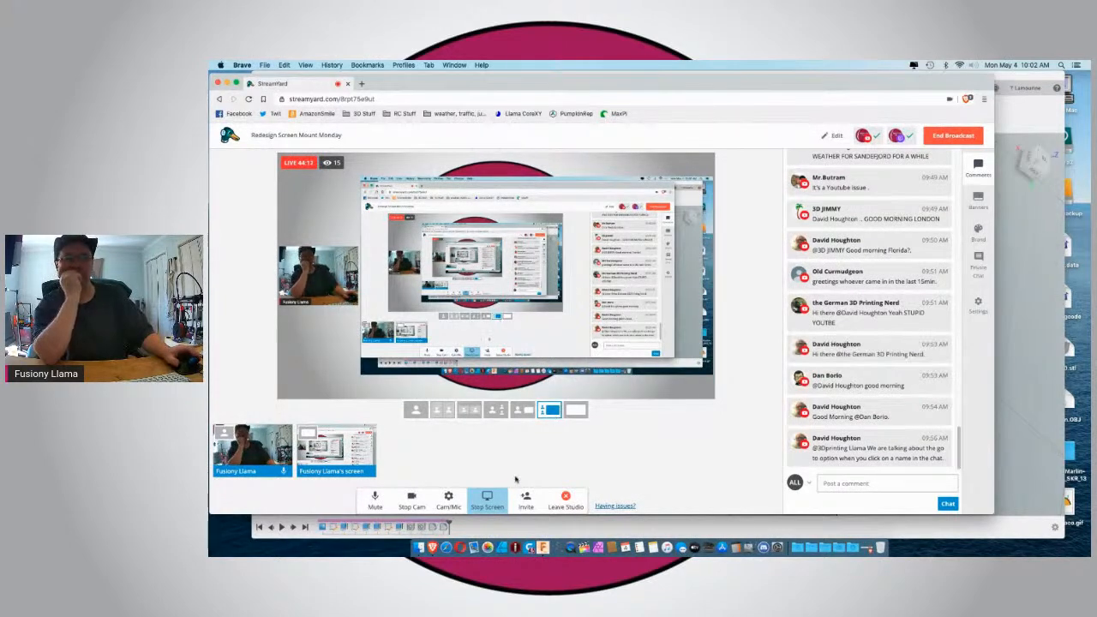
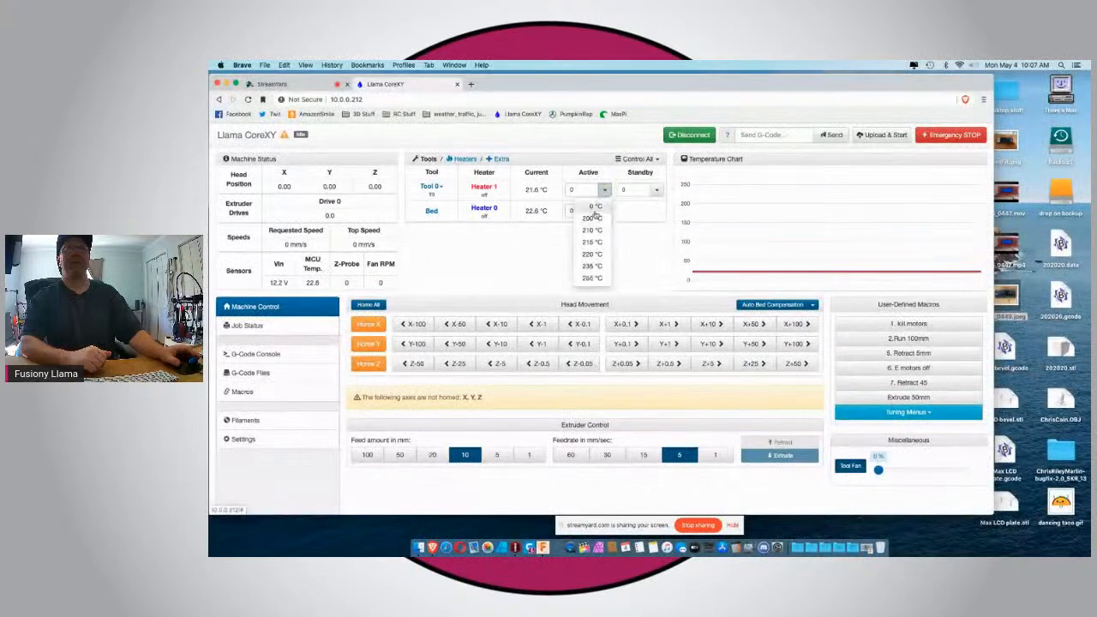
Set the active temperature of Tool 0 to 200 °C and of the bed to 60 °C.
left_click(598, 218)
left_click(604, 212)
left_click(595, 262)
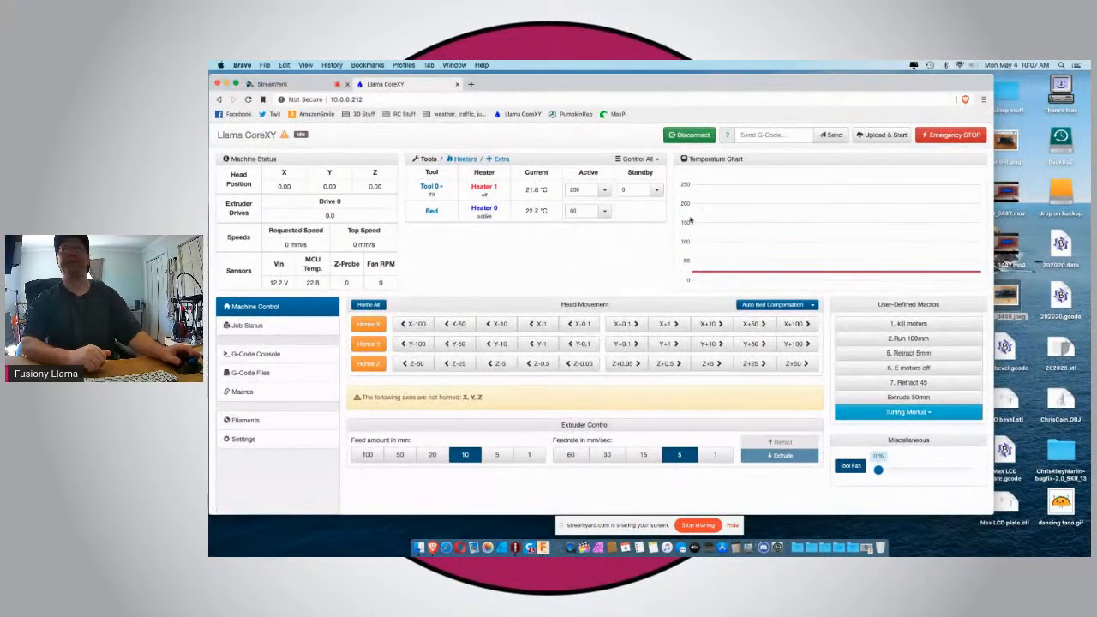
Upload LDO bevel.gcode from the Desktop to the Llama CoreXY printer and start printing it.
left_click(883, 135)
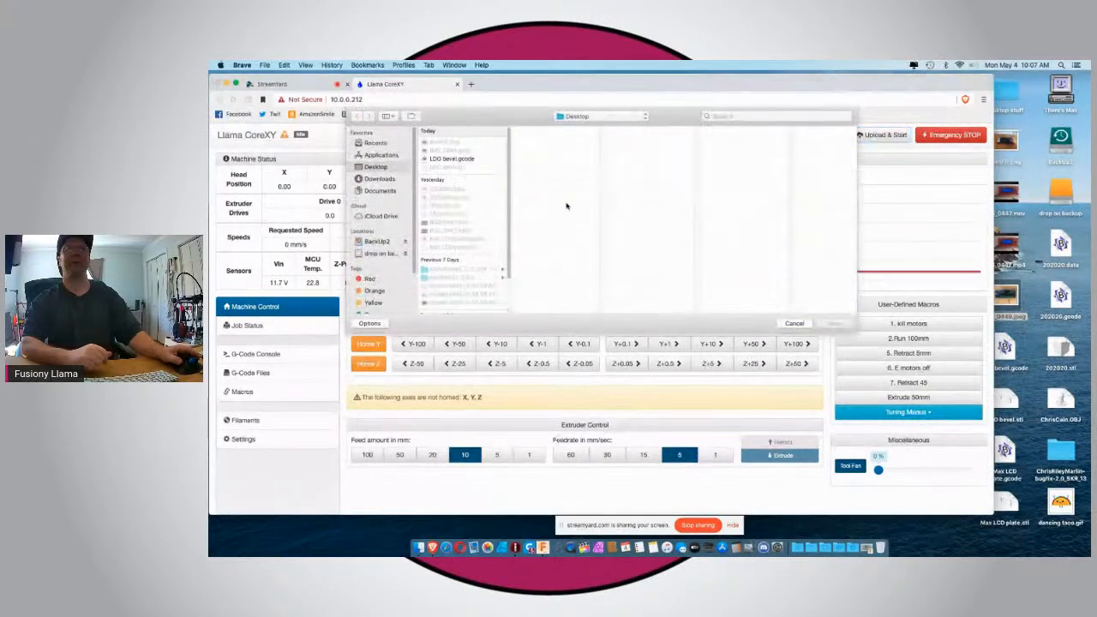
left_click(454, 158)
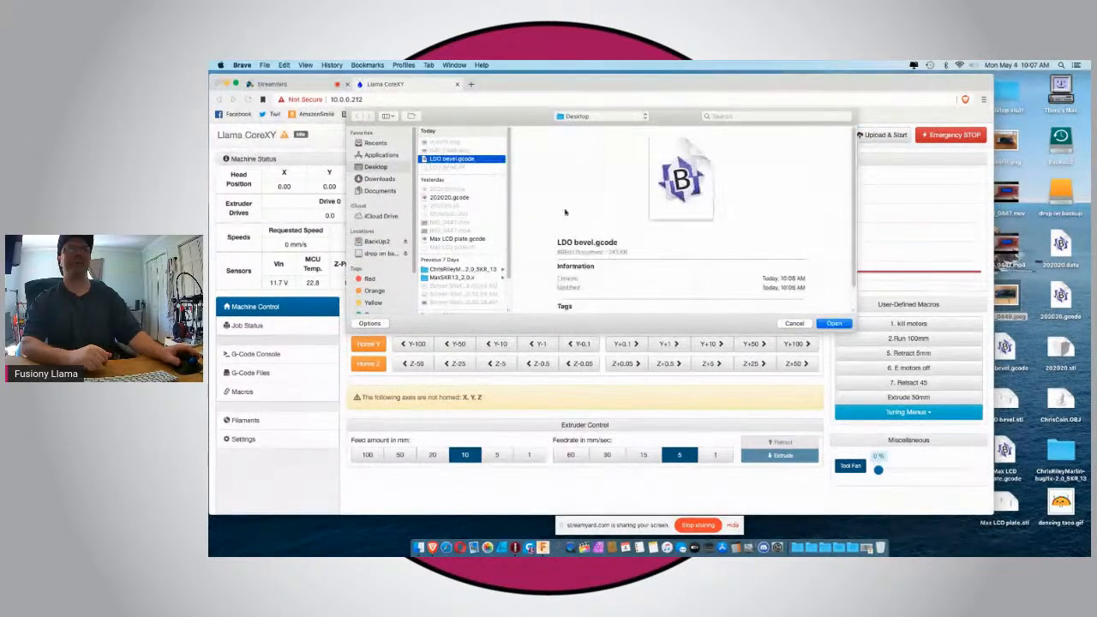
left_click(833, 324)
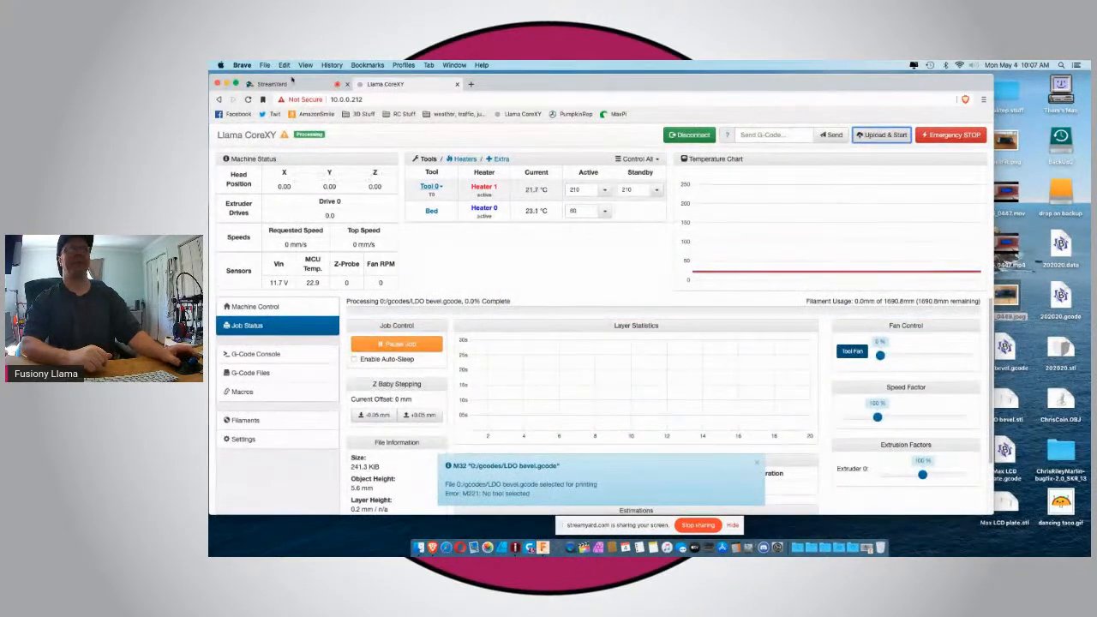
Switch via the StreamYard page to ideaMaker and step the LDO bevel.gcode preview down to 0.000 mm and back up to 0.600 mm.
left_click(291, 83)
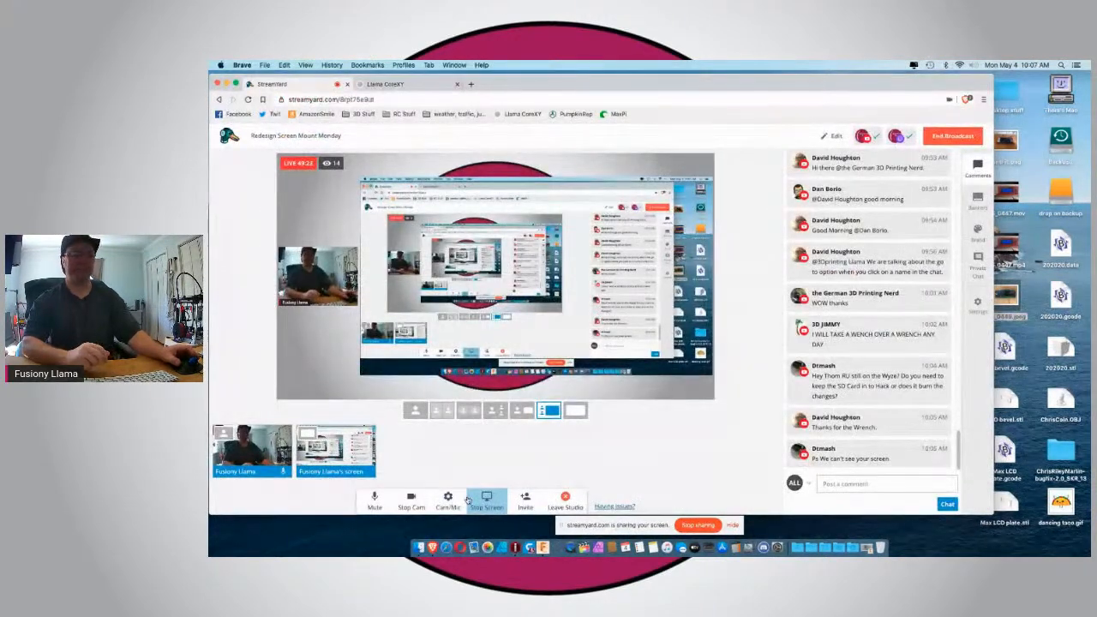
left_click(515, 547)
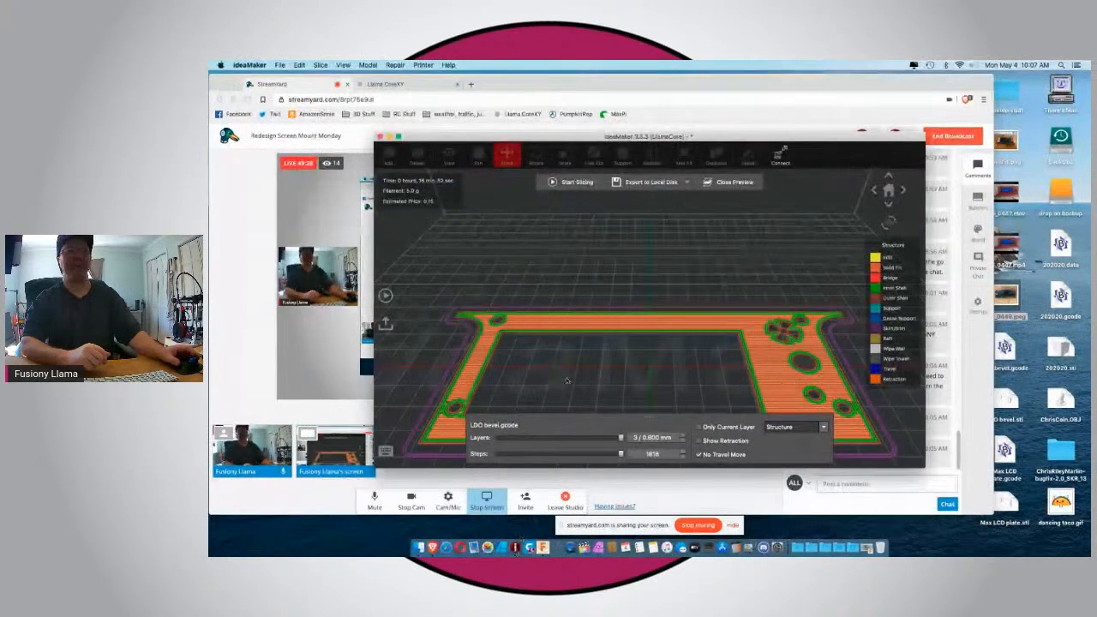
left_click(683, 441)
left_click(683, 441)
left_click(683, 441)
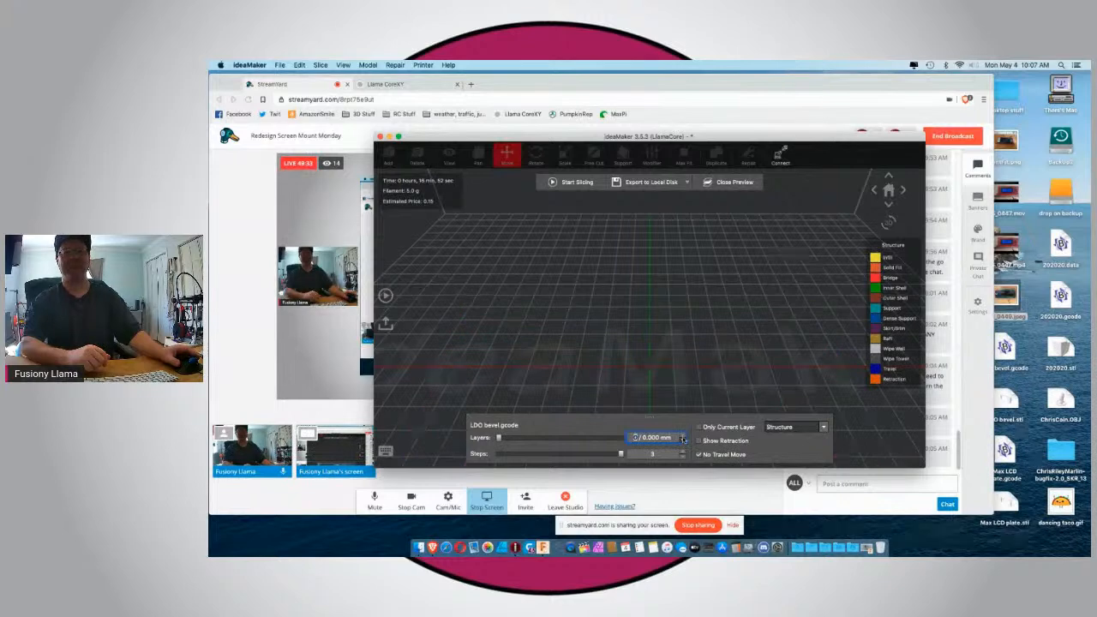
left_click(683, 435)
left_click(683, 435)
left_click(683, 435)
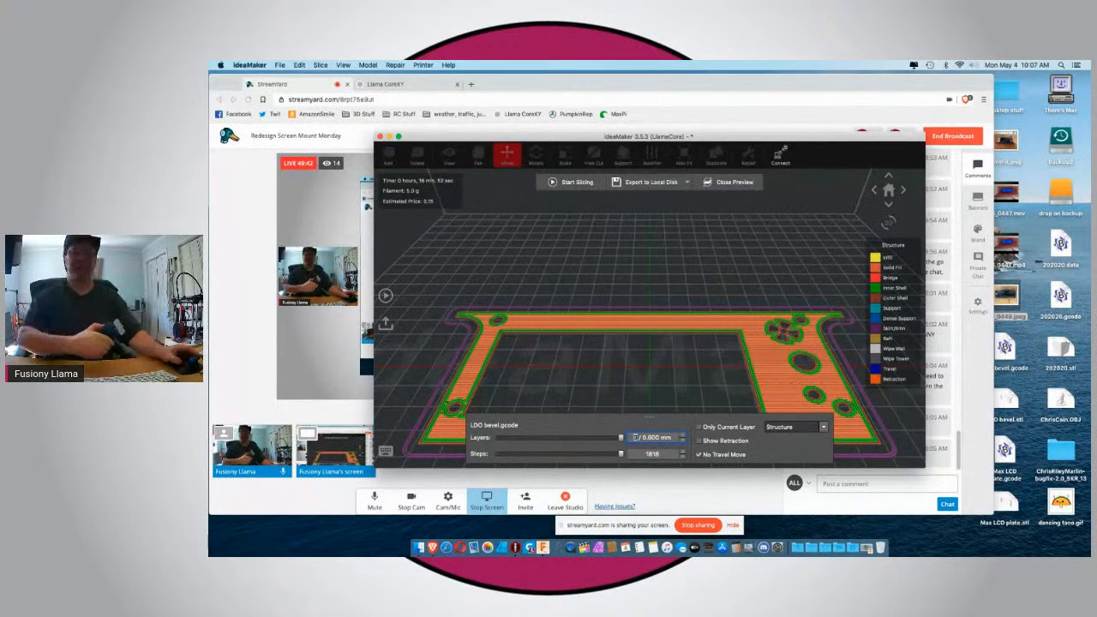
Switch to Fusion 360, roll the design history back to just after Sketch3 with the side tabs, and open that sketch for editing.
left_click(538, 549)
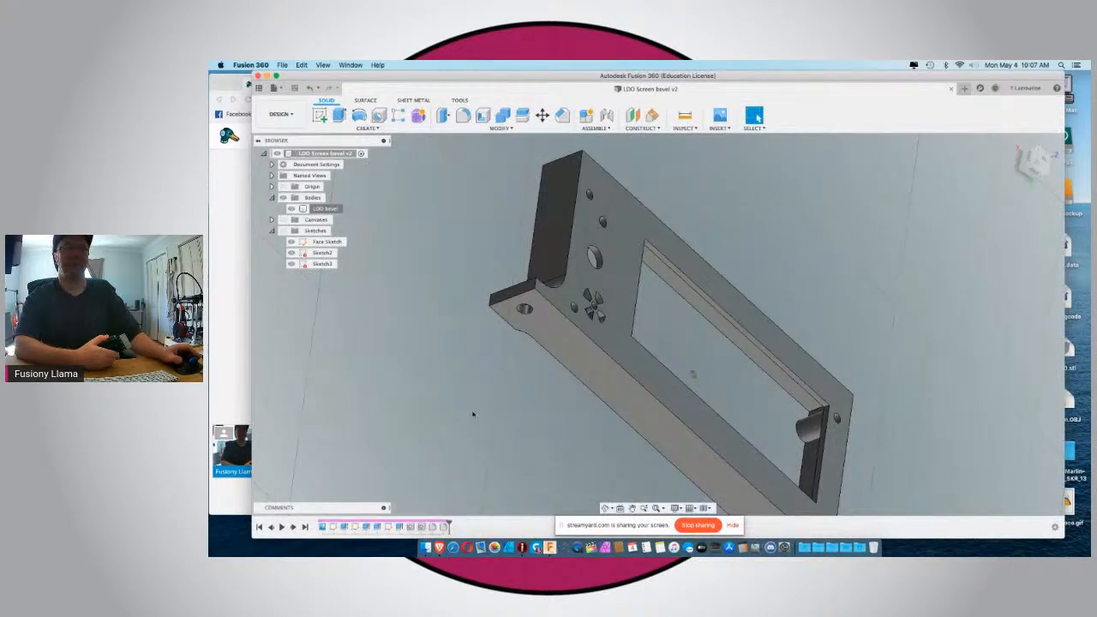
scroll(446, 480, "down", 3)
left_click_drag(442, 527, 383, 527)
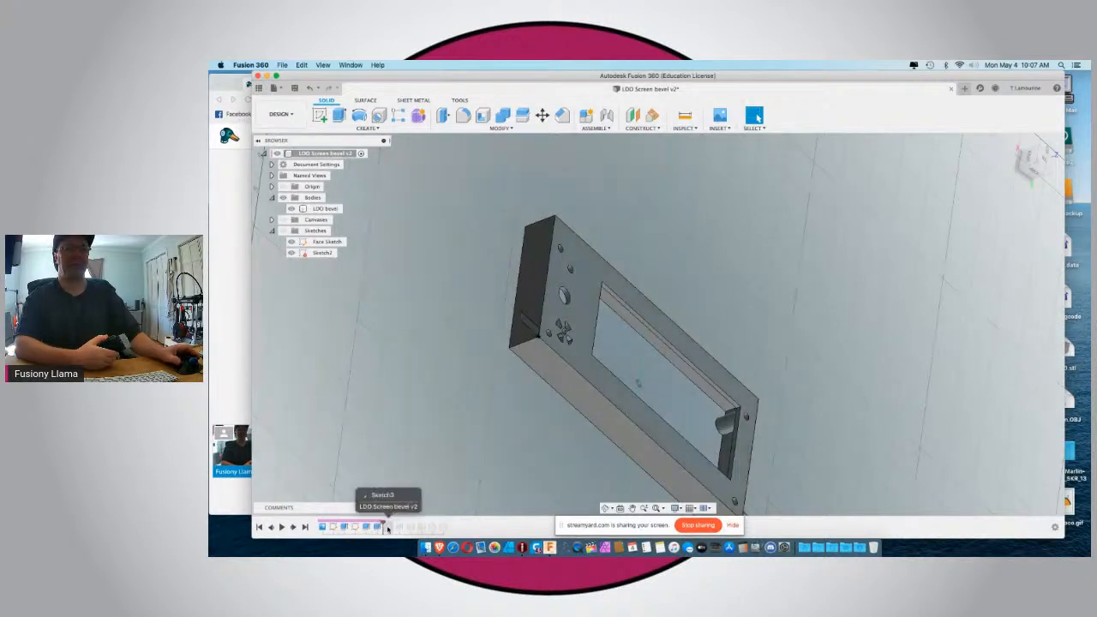
right_click(387, 527)
left_click(370, 469)
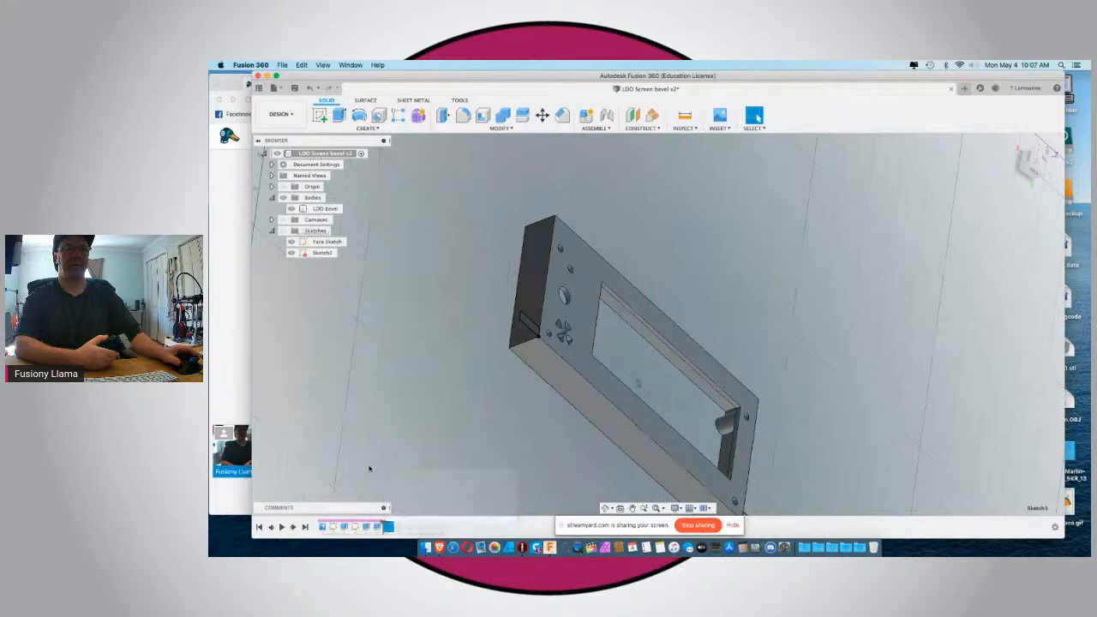
middle_click_drag(447, 428, 403, 420, "shift")
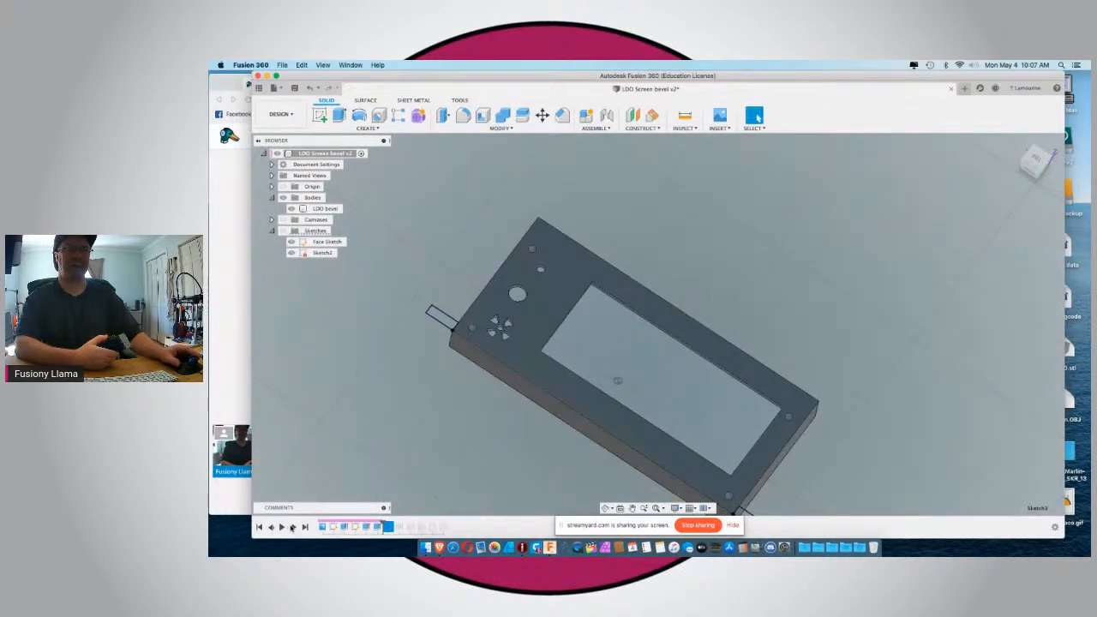
left_click(292, 528)
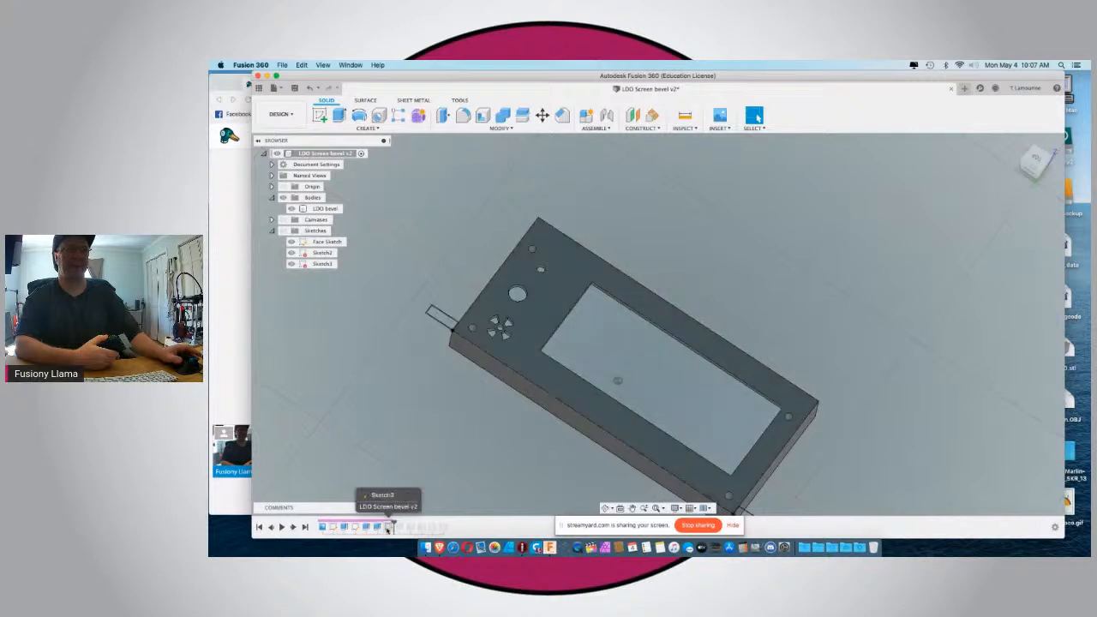
right_click(387, 528)
left_click(415, 440)
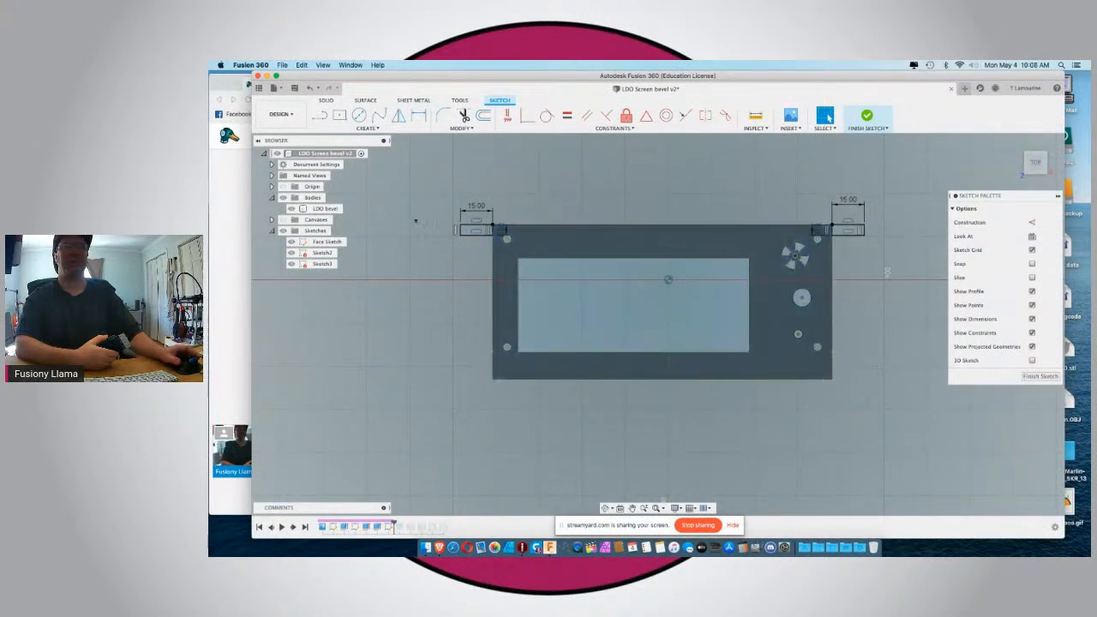
Sketch a two-point rectangle 15 mm wide and 5 mm high extending outward from the bezel's lower-left corner.
left_click(340, 116)
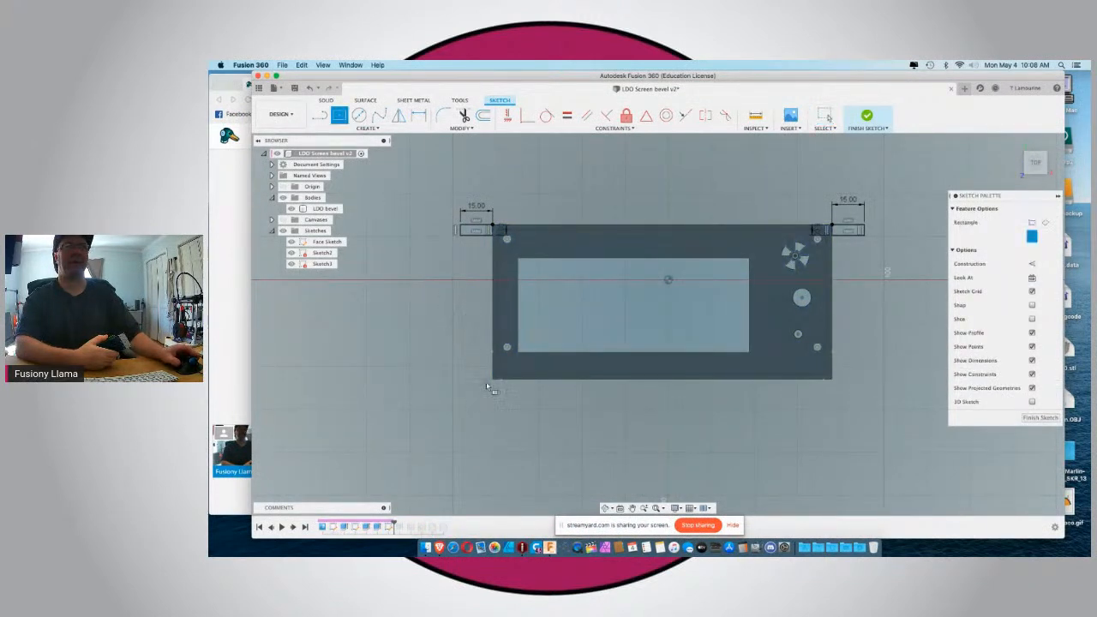
scroll(497, 383, "up", 3)
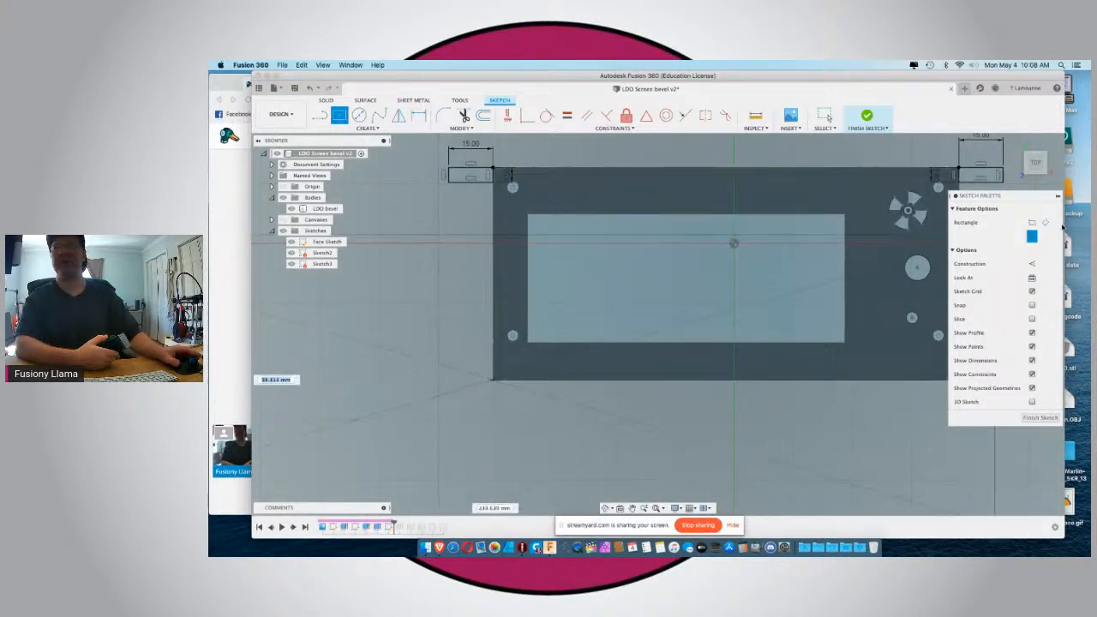
left_click(1032, 235)
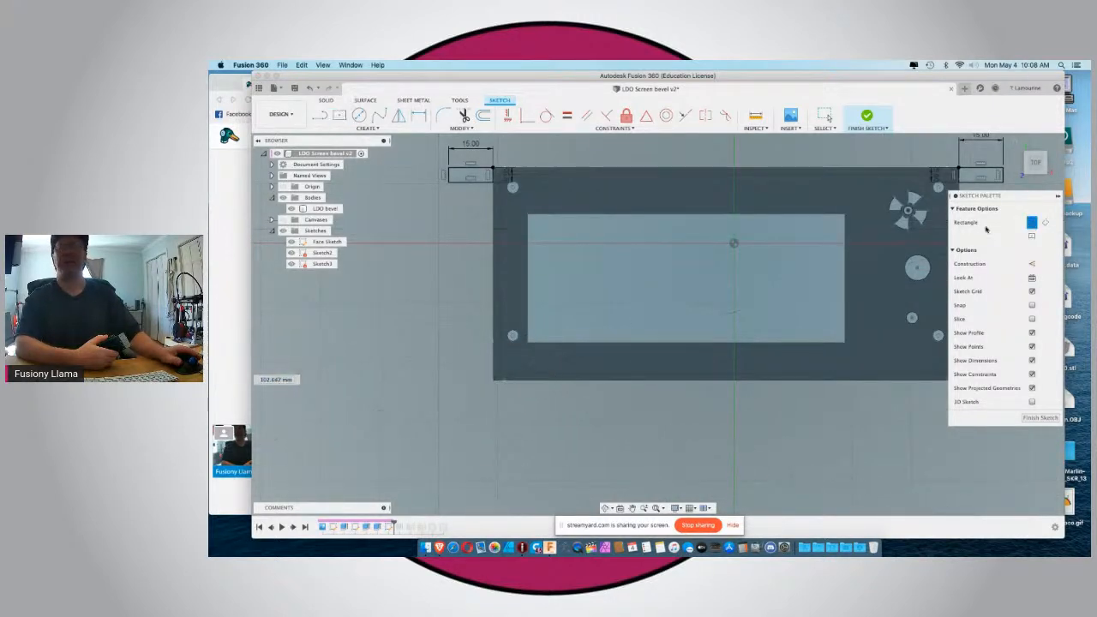
left_click(493, 380)
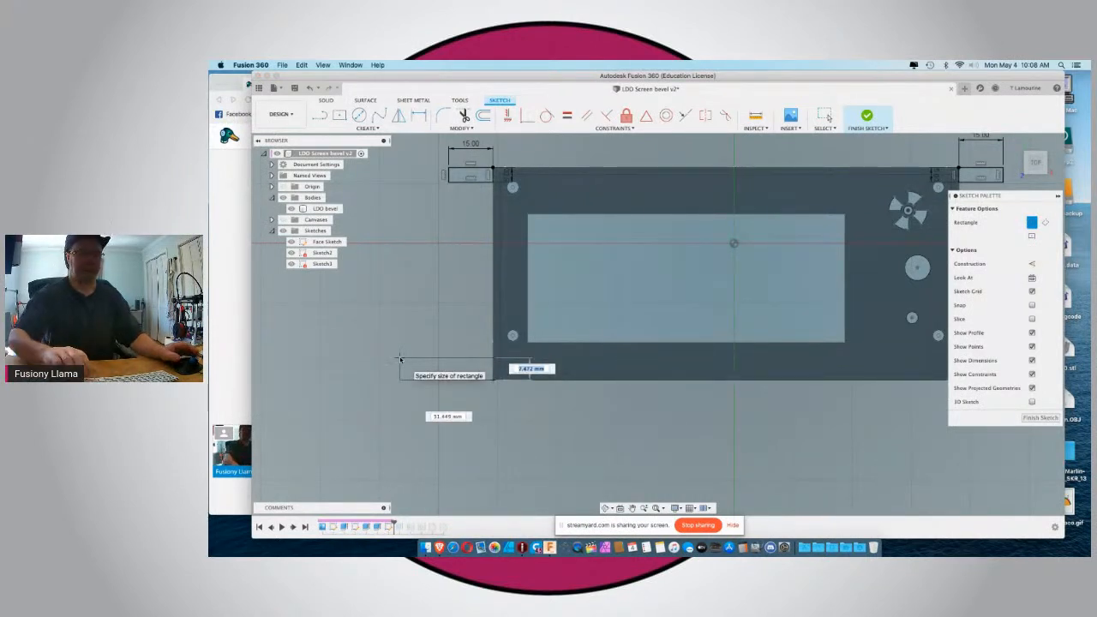
type("5")
key("Tab")
type("15")
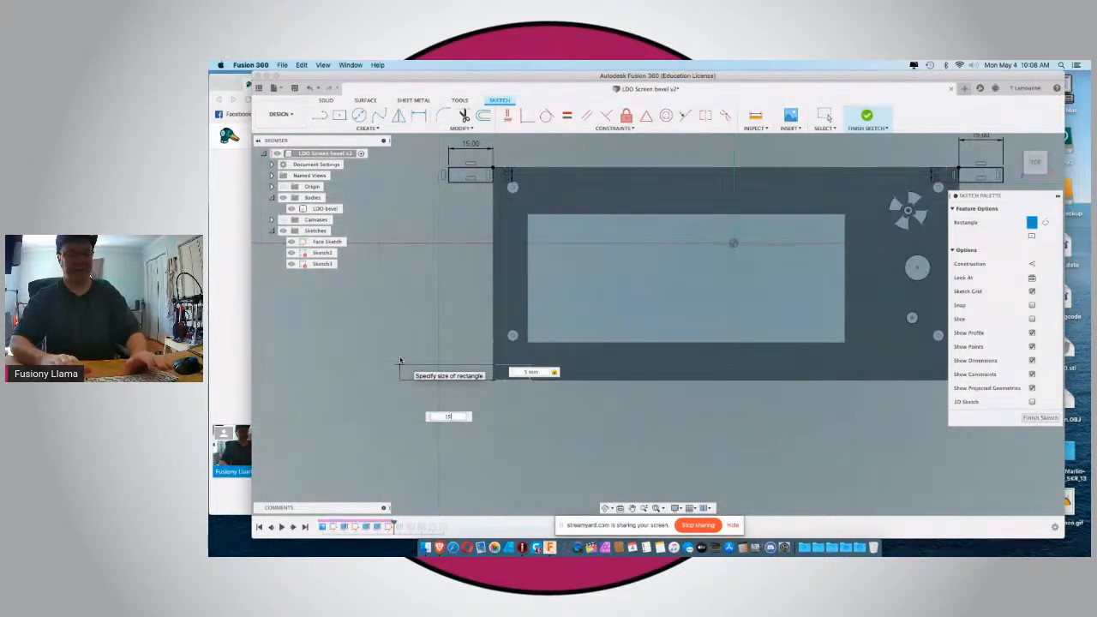
key("Return")
Sketch a matching two-point rectangle 15 mm wide and 5 mm high extending outward from the bezel's lower-right corner.
scroll(393, 334, "down", 3)
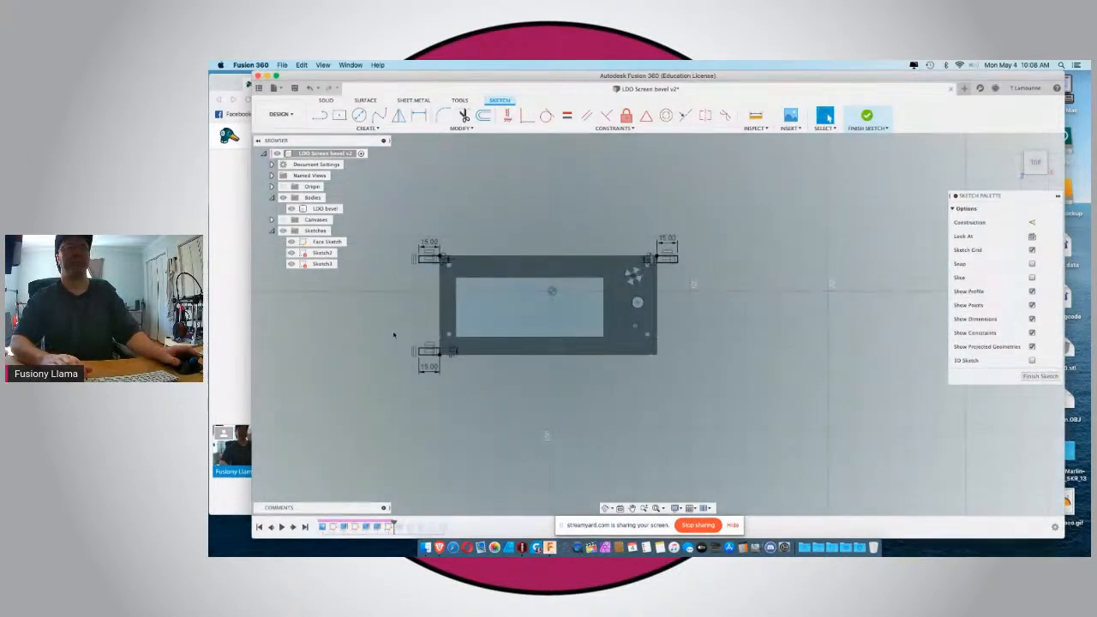
key("r")
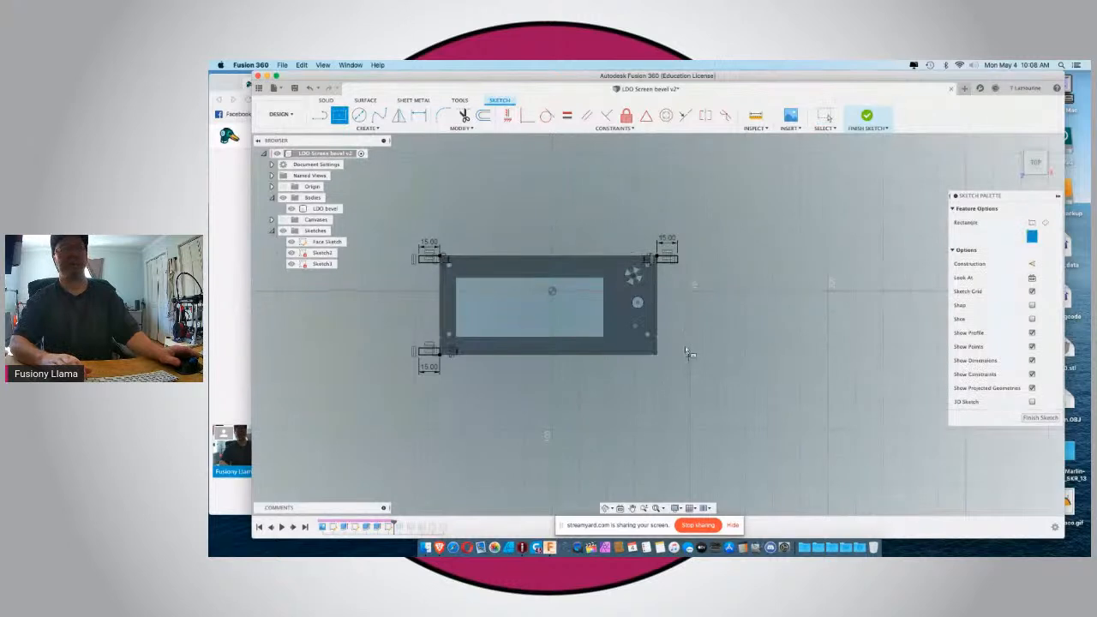
scroll(690, 359, "up", 5)
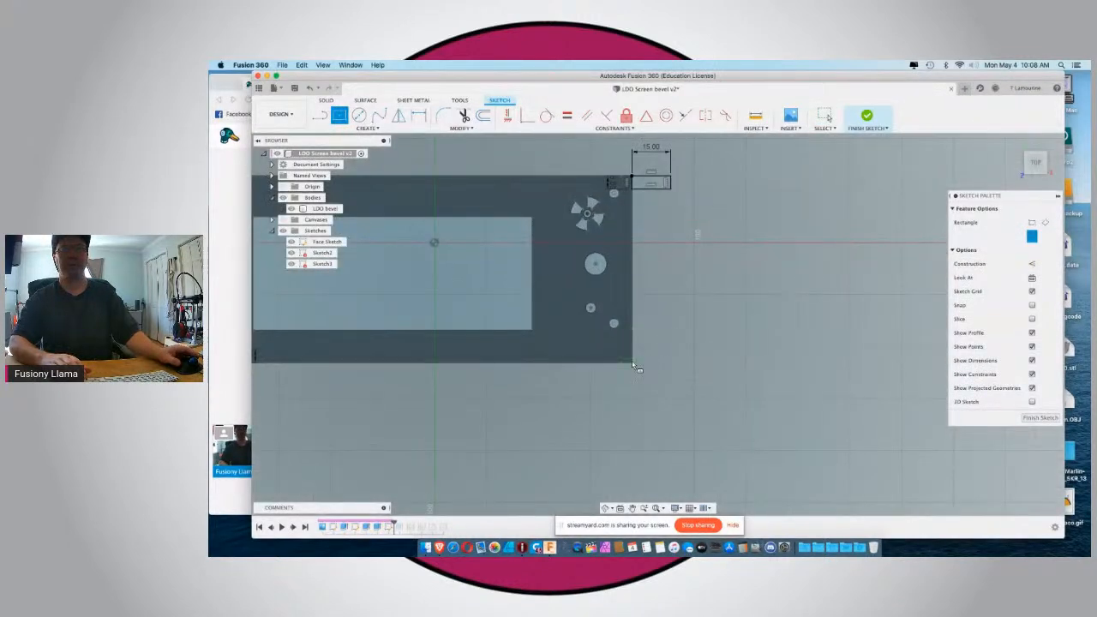
left_click(1032, 222)
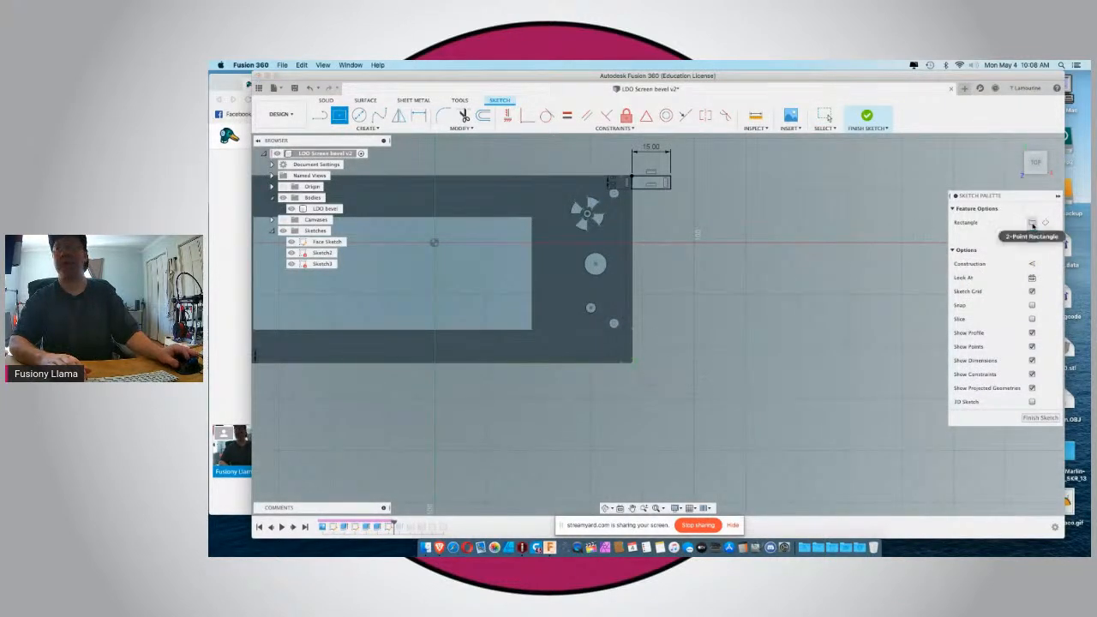
left_click(632, 363)
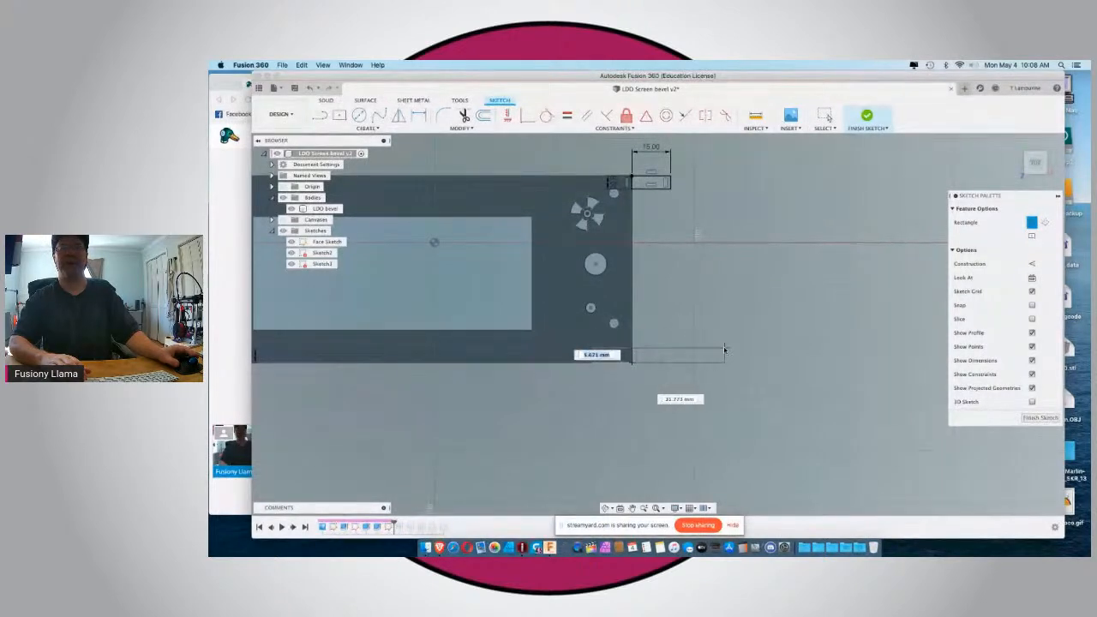
type("5")
key("Tab")
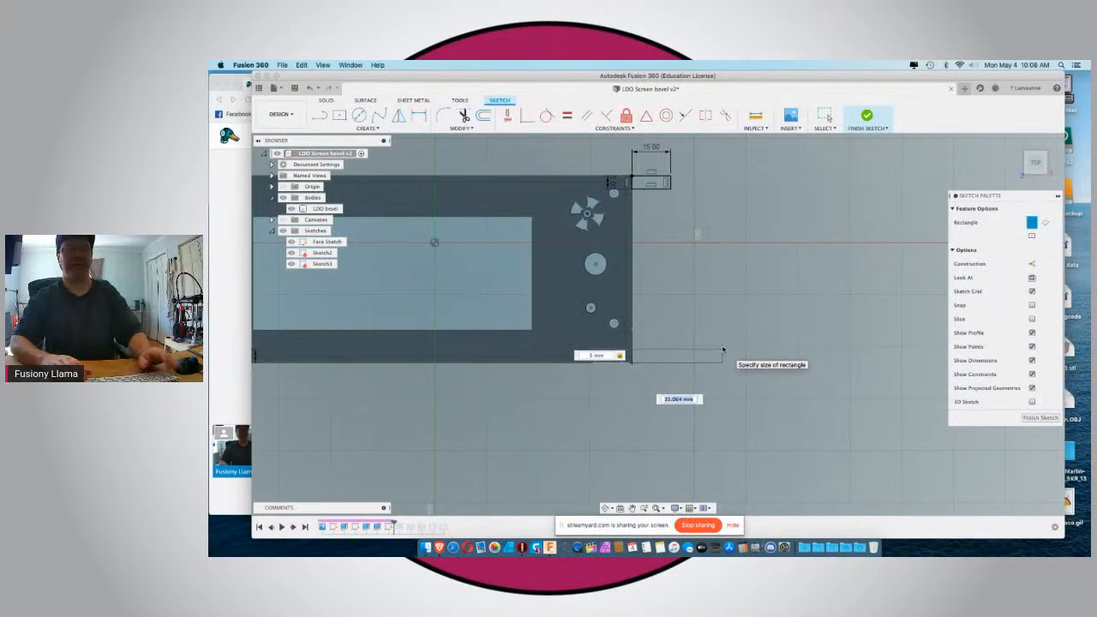
type("10")
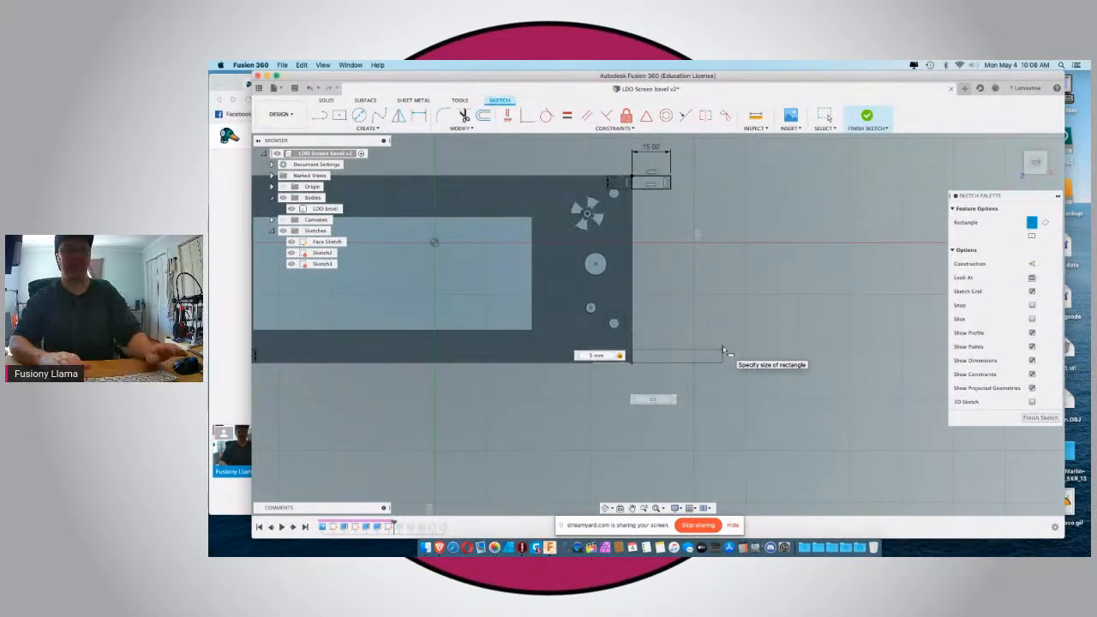
key("Return")
key("Escape")
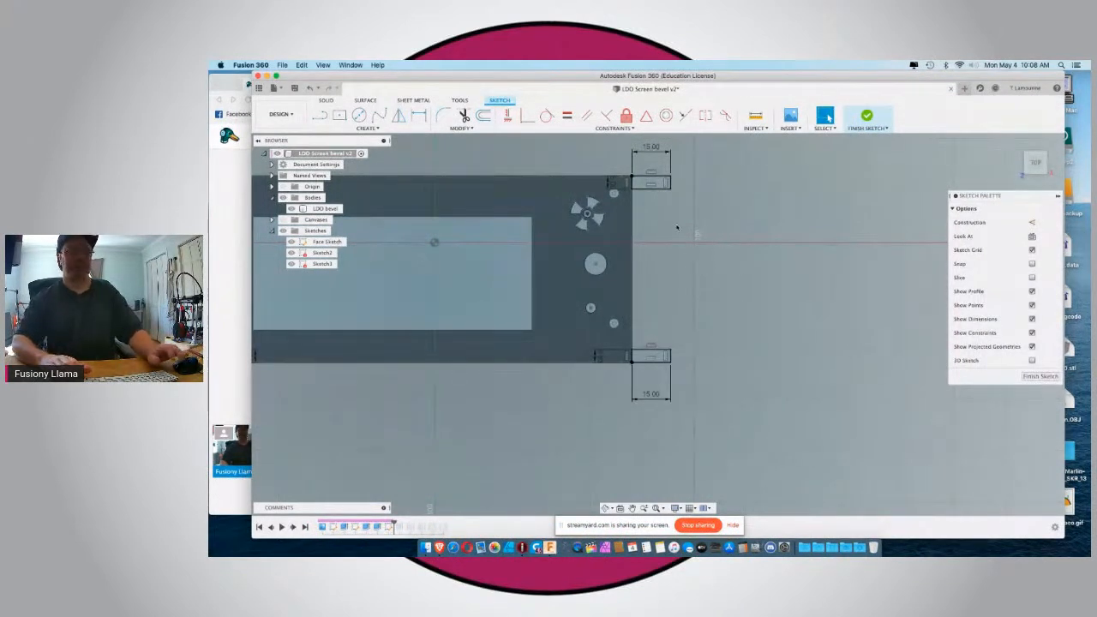
Delete the tab rectangles at the bezel's upper-right and upper-left corners and finish the sketch.
double_click(672, 186)
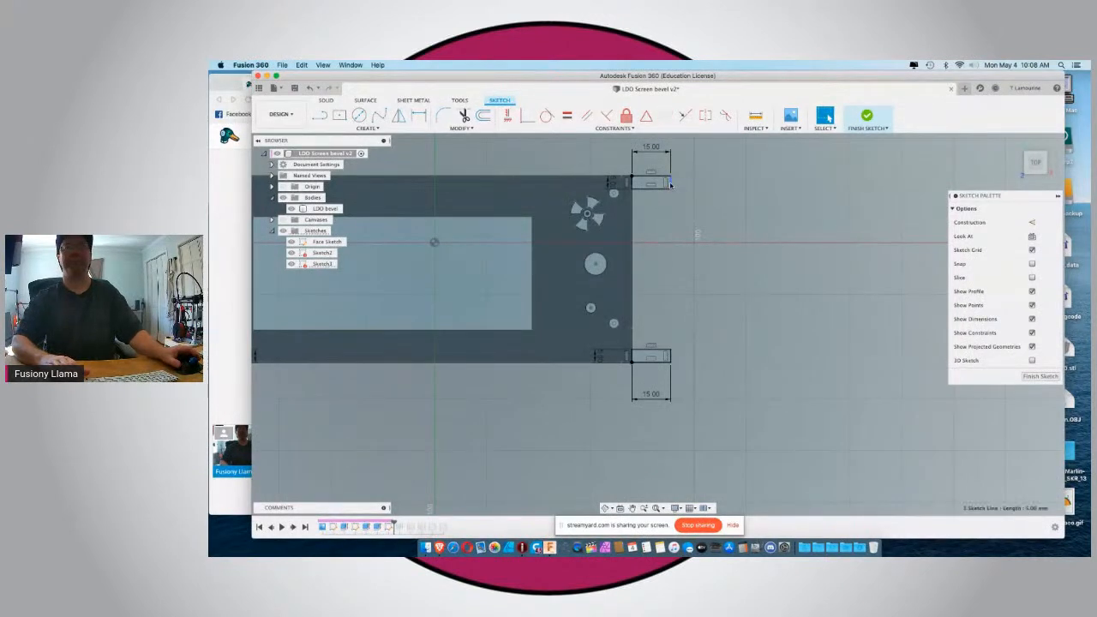
key("Delete")
scroll(724, 187, "down", 3)
scroll(724, 186, "down", 2)
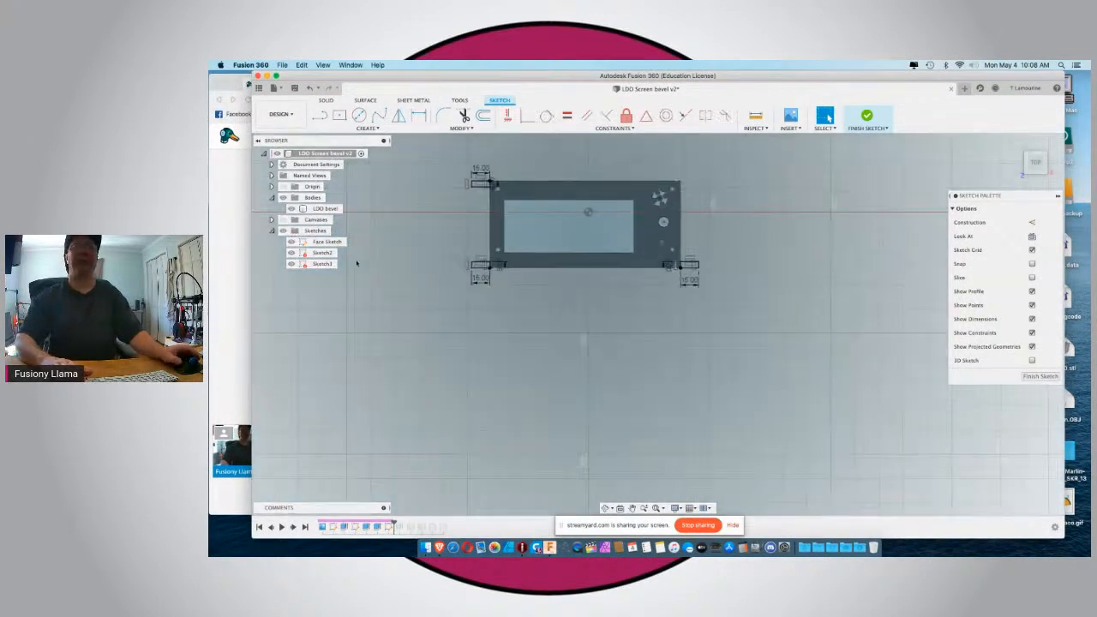
scroll(454, 180, "up", 4)
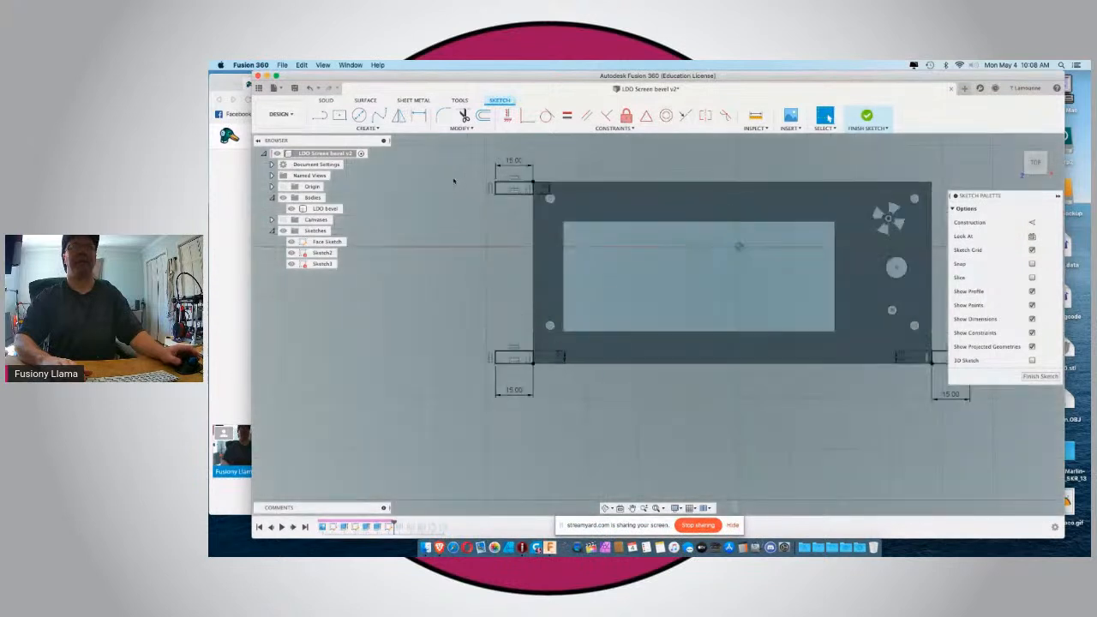
double_click(510, 182)
key("Delete")
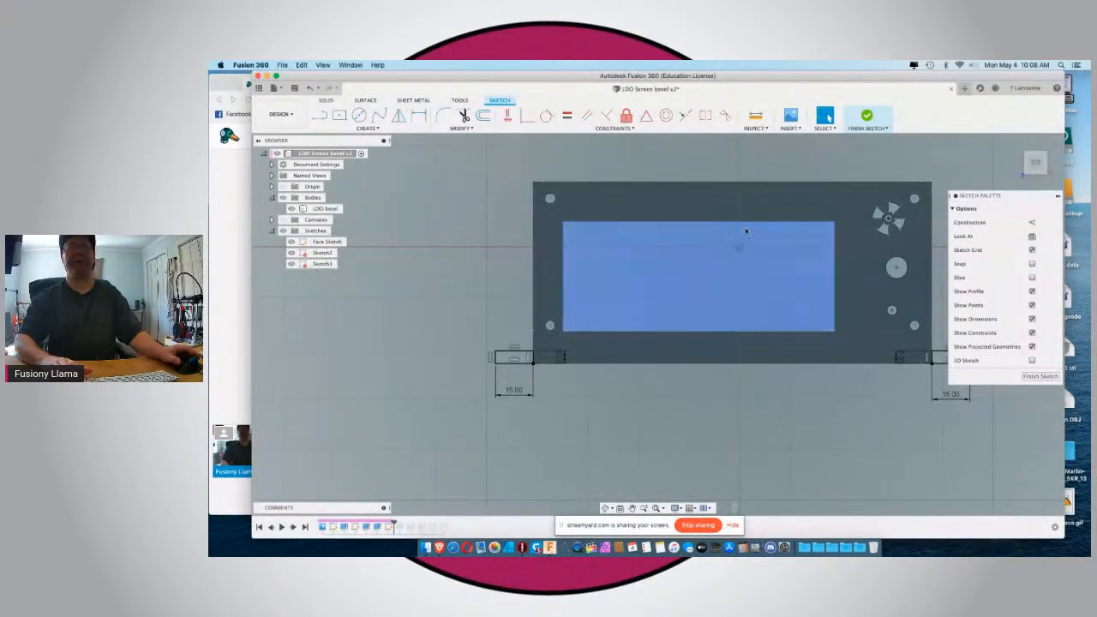
left_click(1050, 378)
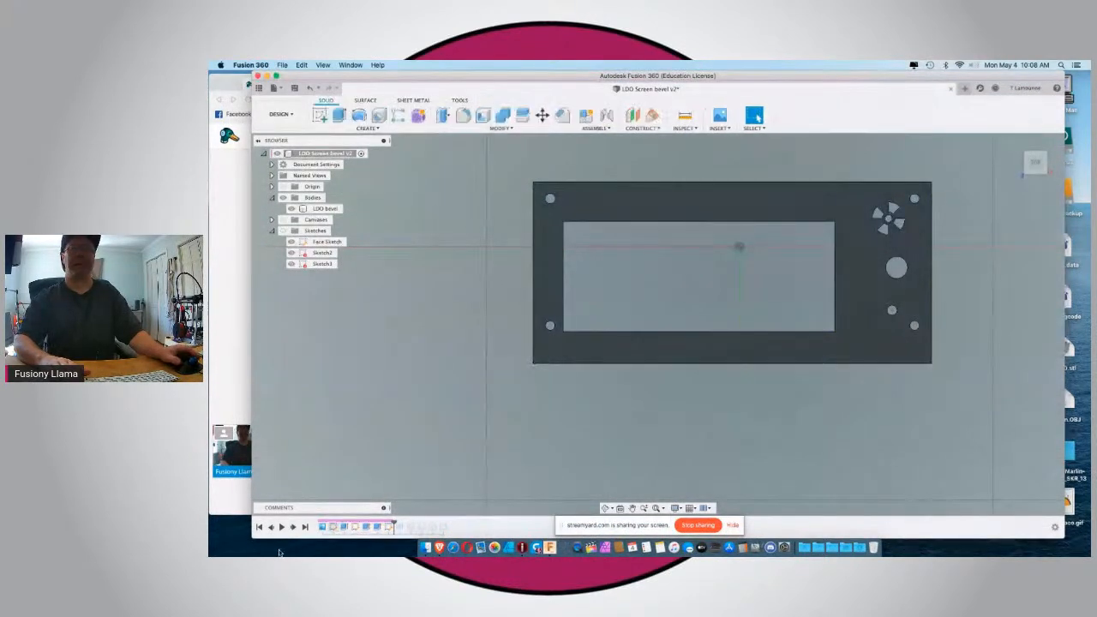
Advance the design history to the 20 mm tab extrusion and edit it to include both new lower tab rectangles.
left_click(296, 530)
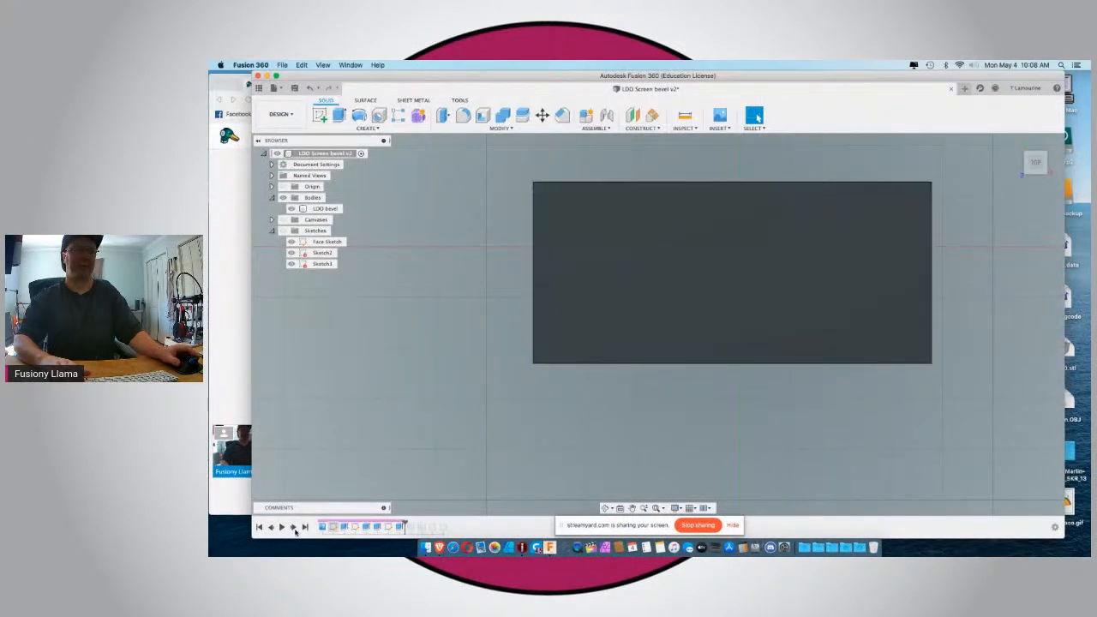
right_click(400, 526)
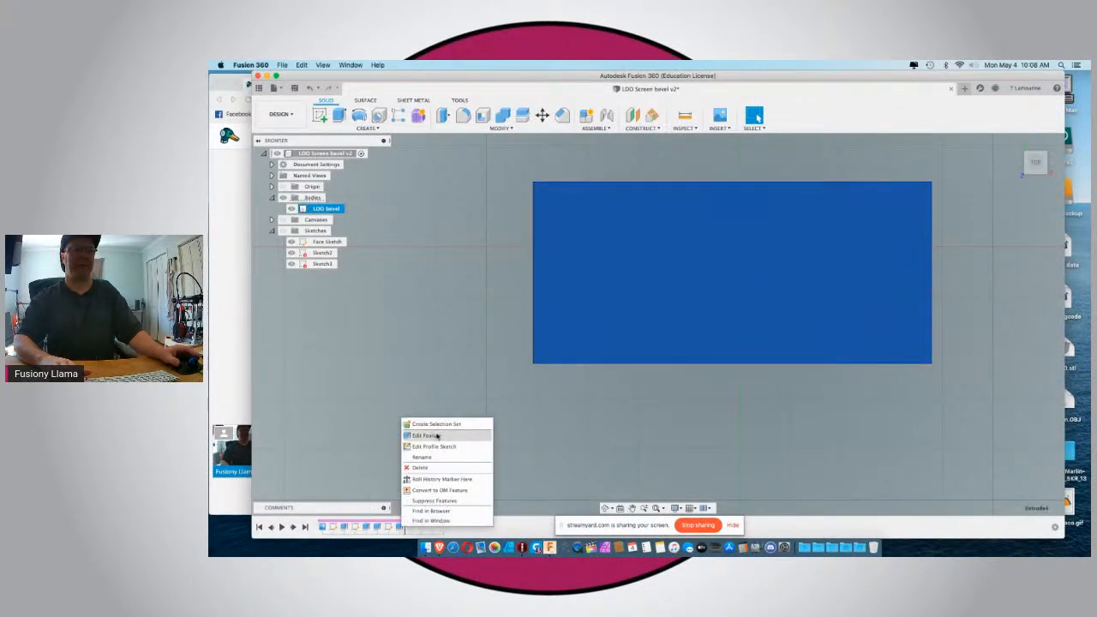
left_click(436, 436)
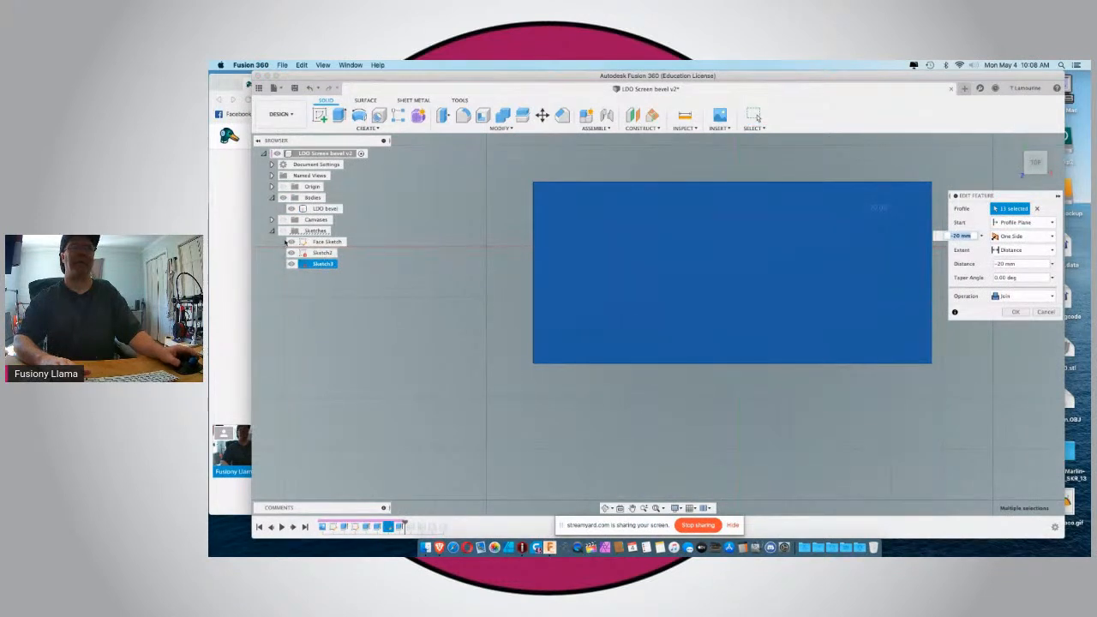
left_click(292, 243)
left_click(291, 243)
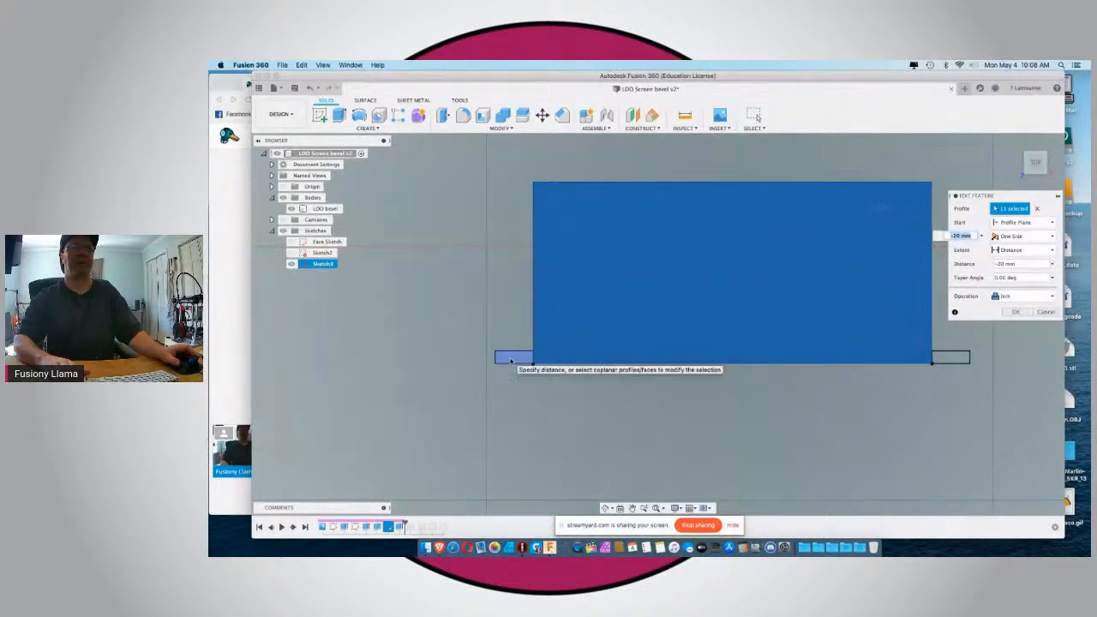
left_click(510, 360)
left_click(951, 356)
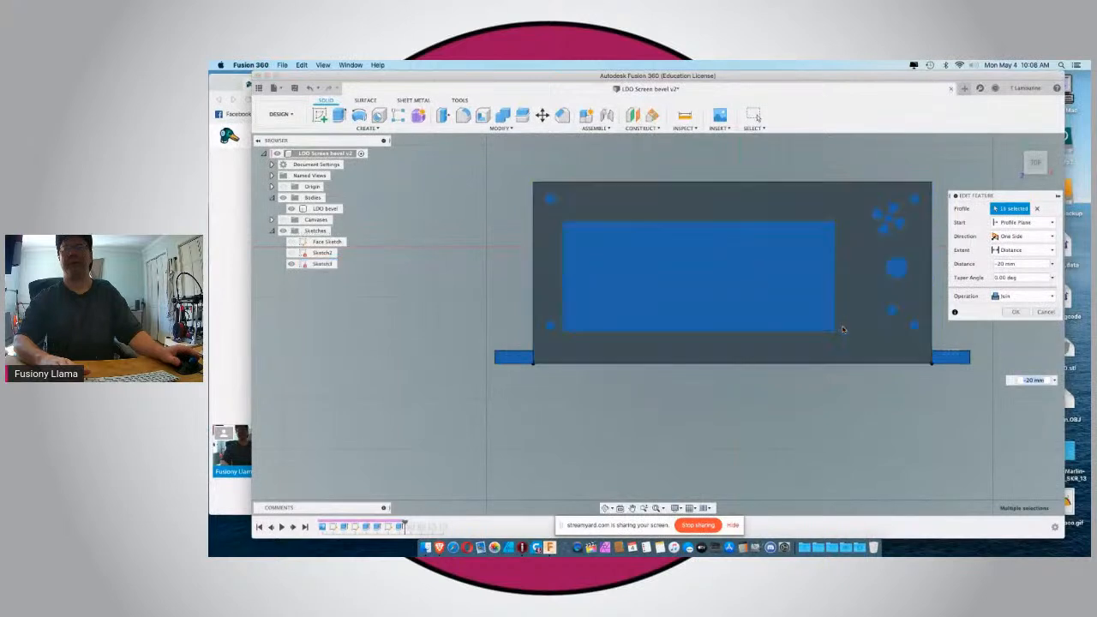
Remove the screw-hole, fan-pattern and small round profiles from the extrusion, leaving only the two tab rectangles, and apply the edit.
left_click(889, 313)
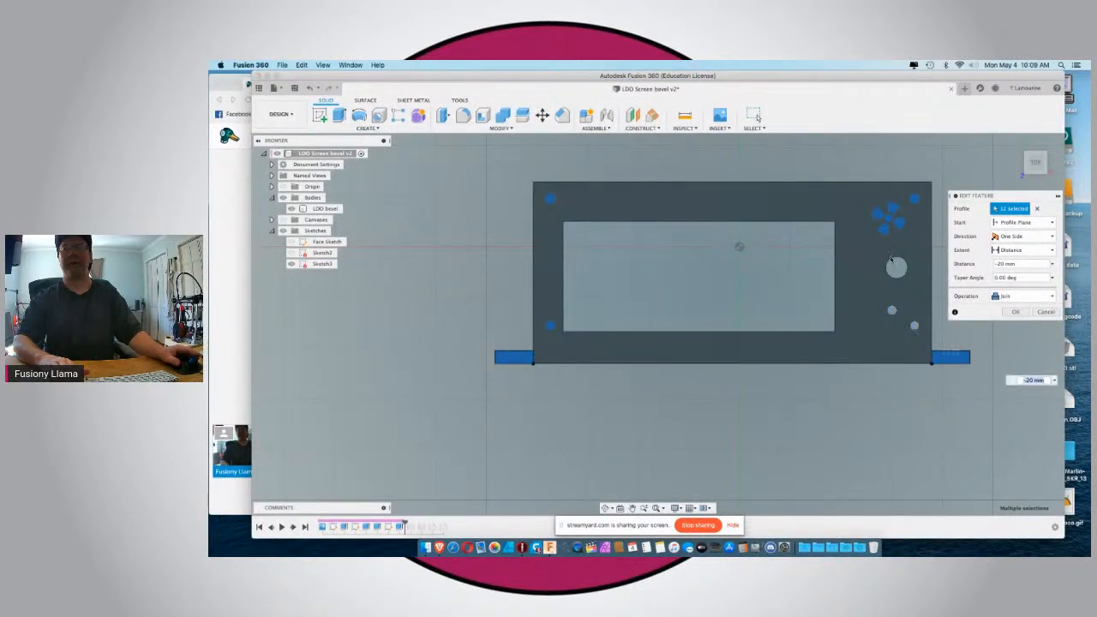
left_click(898, 222)
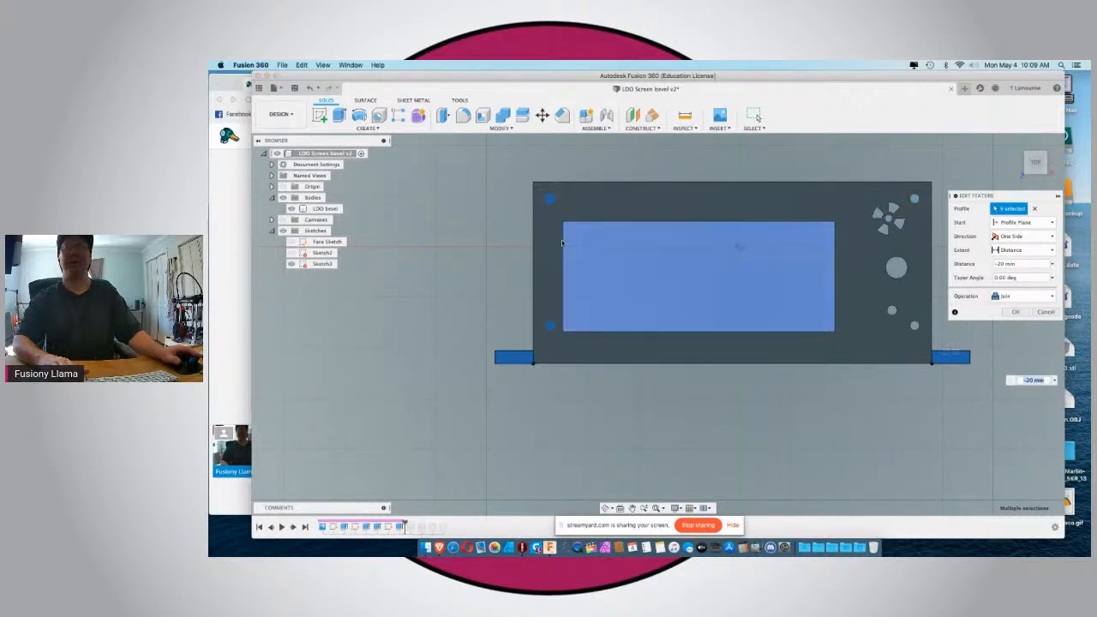
left_click(551, 201)
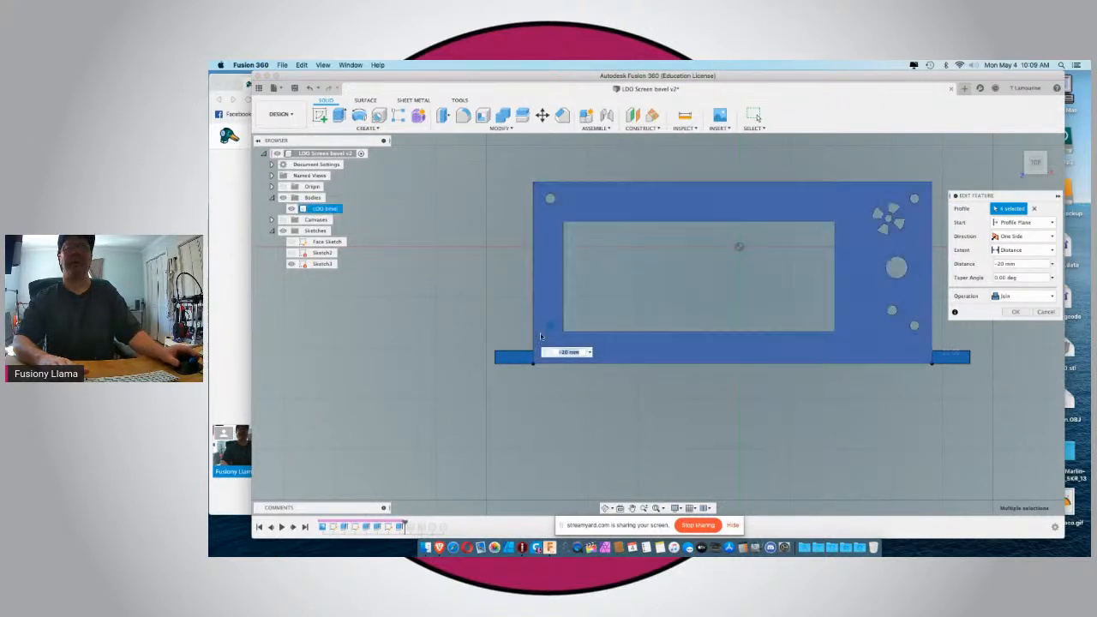
left_click(550, 327)
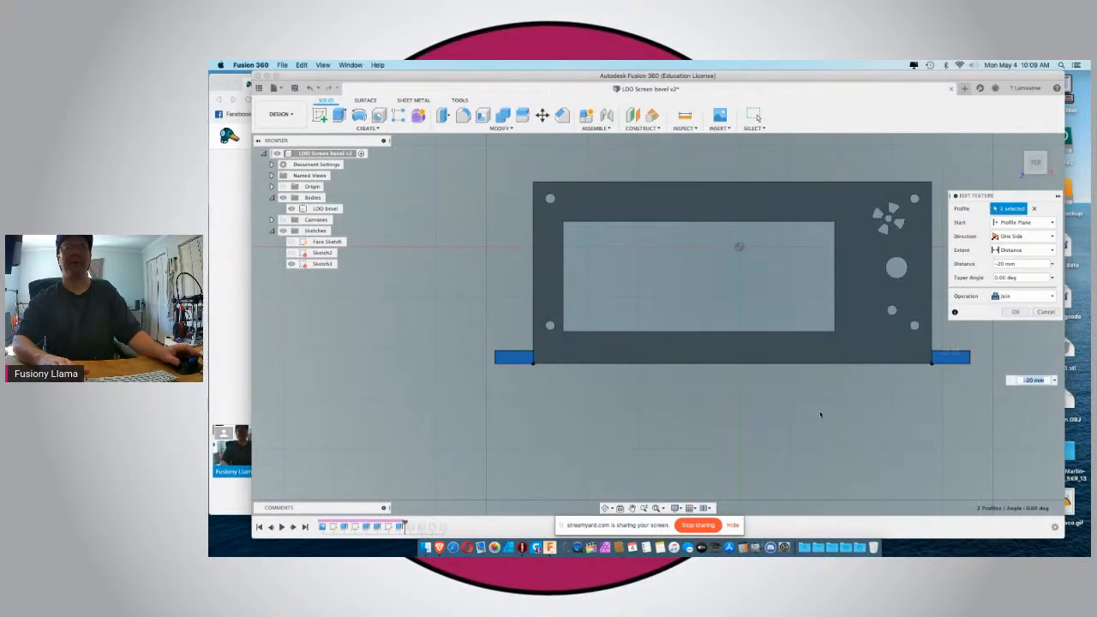
left_click(1012, 312)
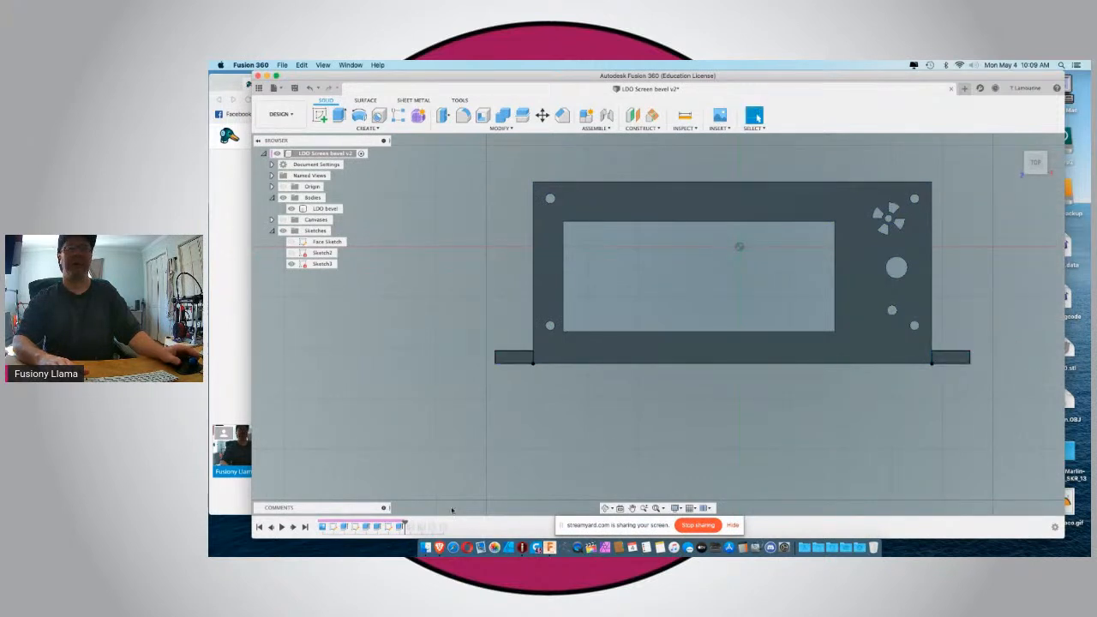
Advance the history to the first counterbored hole and reassign its placement to the lower-left tab's broad face.
left_click(293, 527)
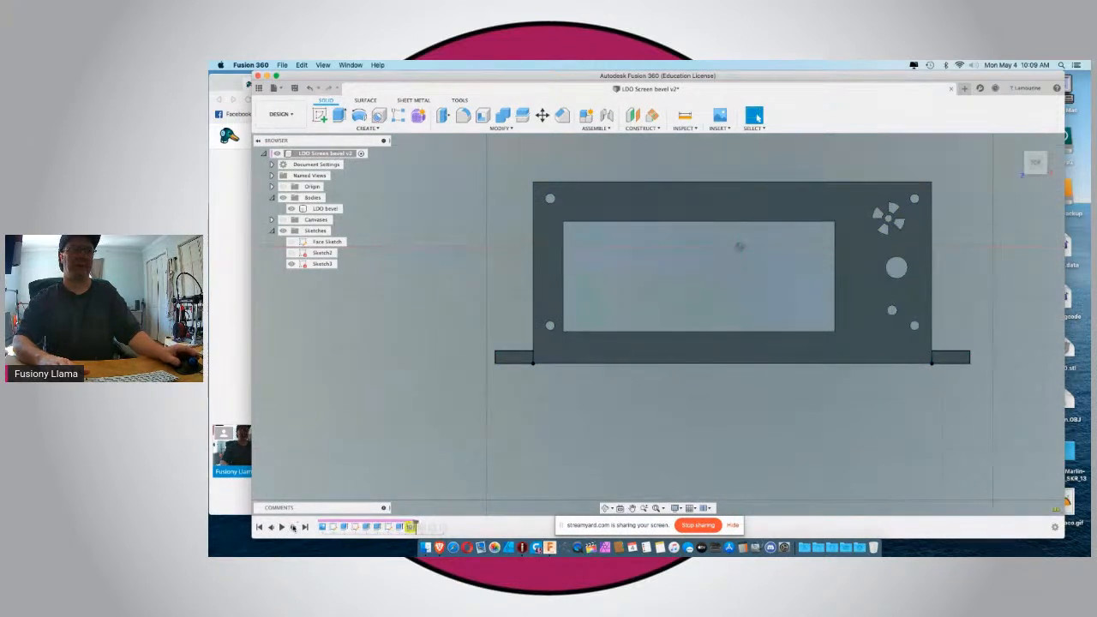
middle_click_drag(433, 416, 446, 459, "shift")
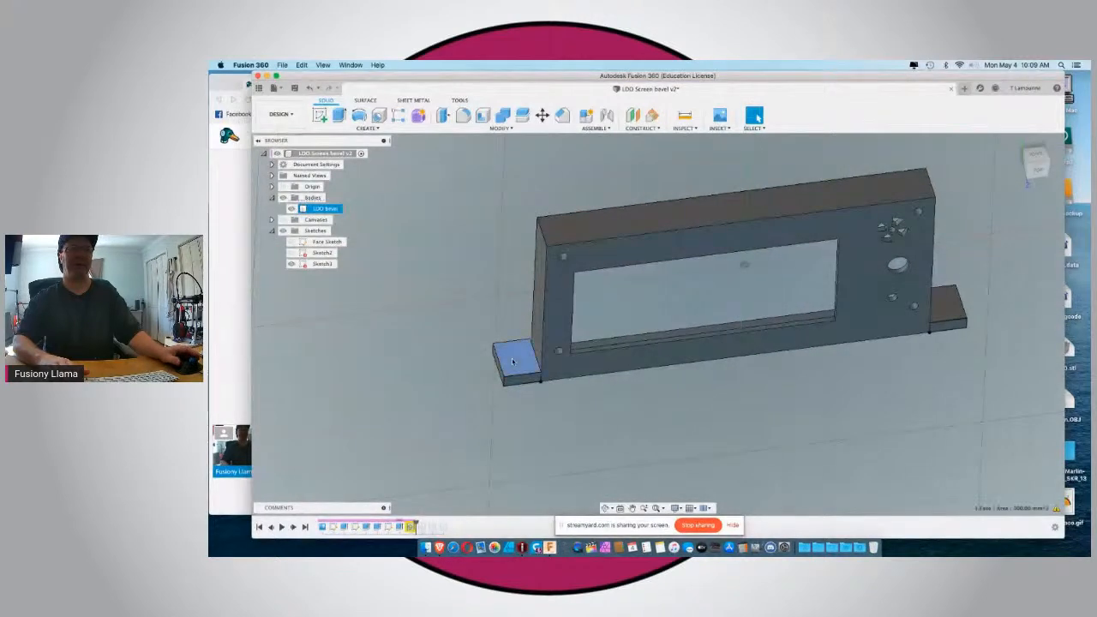
left_click(512, 361)
right_click(412, 526)
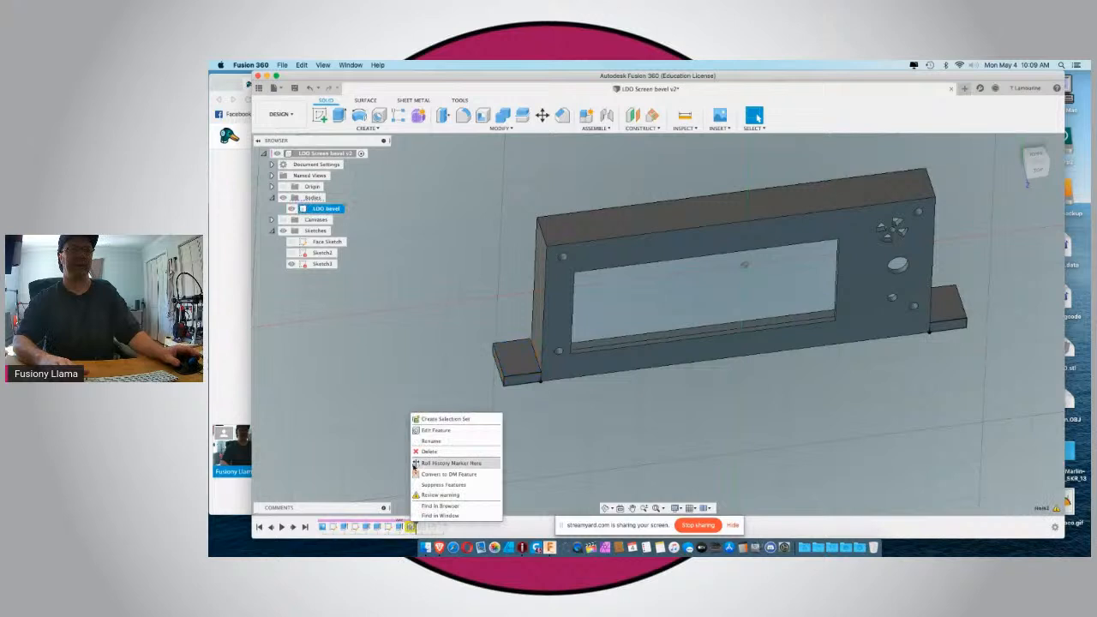
left_click(421, 434)
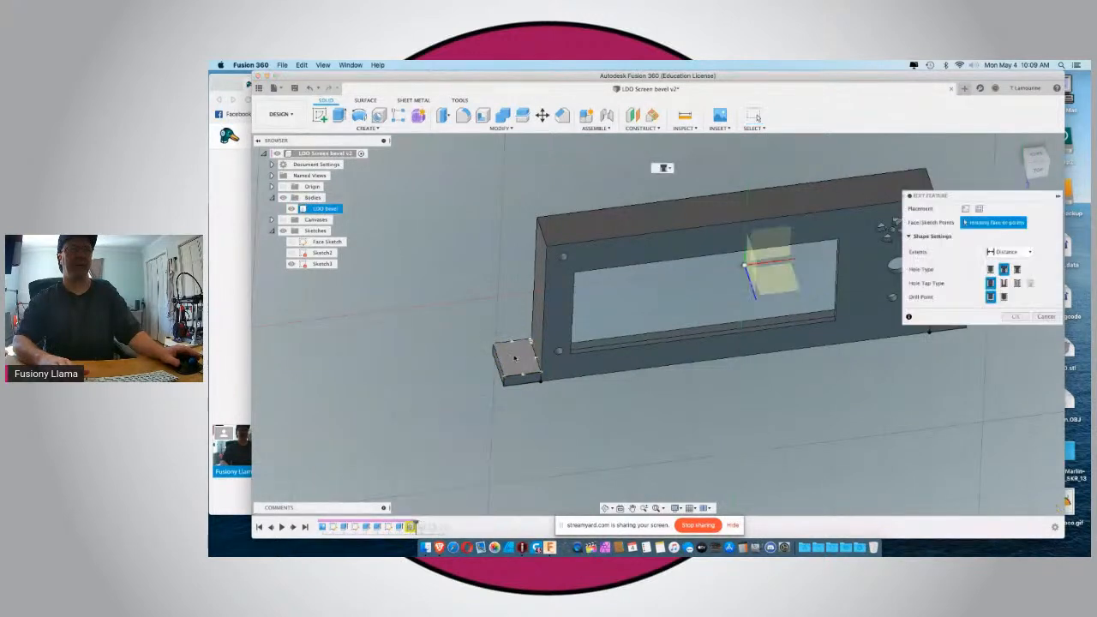
left_click(495, 361)
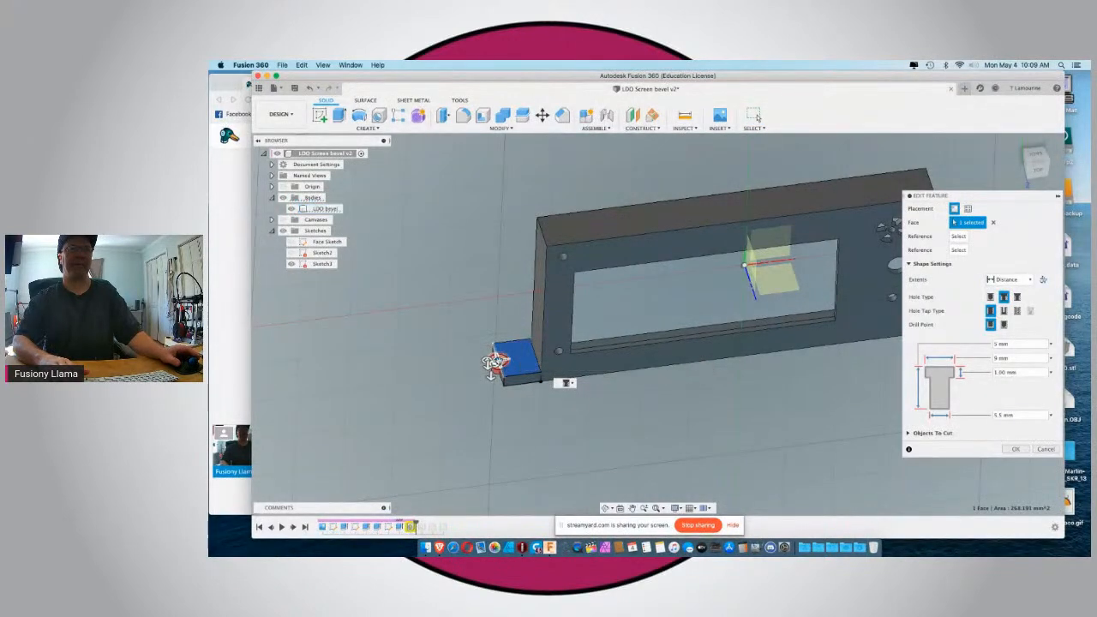
Reference the hole to the left tab's rear short edge at a distance of 10 mm and apply the edit.
scroll(495, 362, "up", 5)
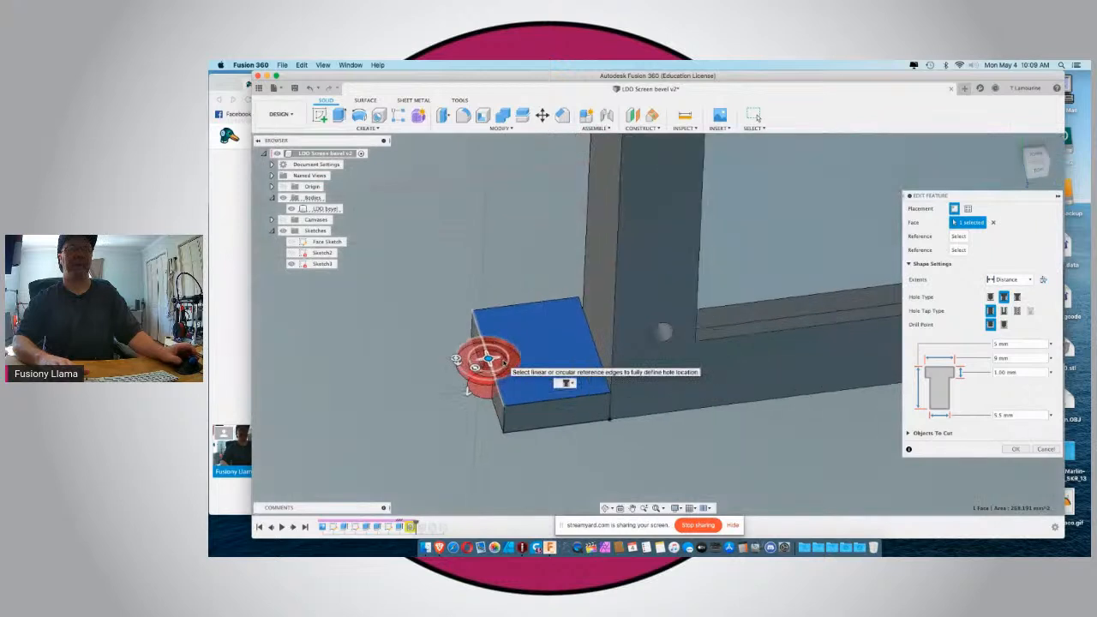
left_click(511, 307)
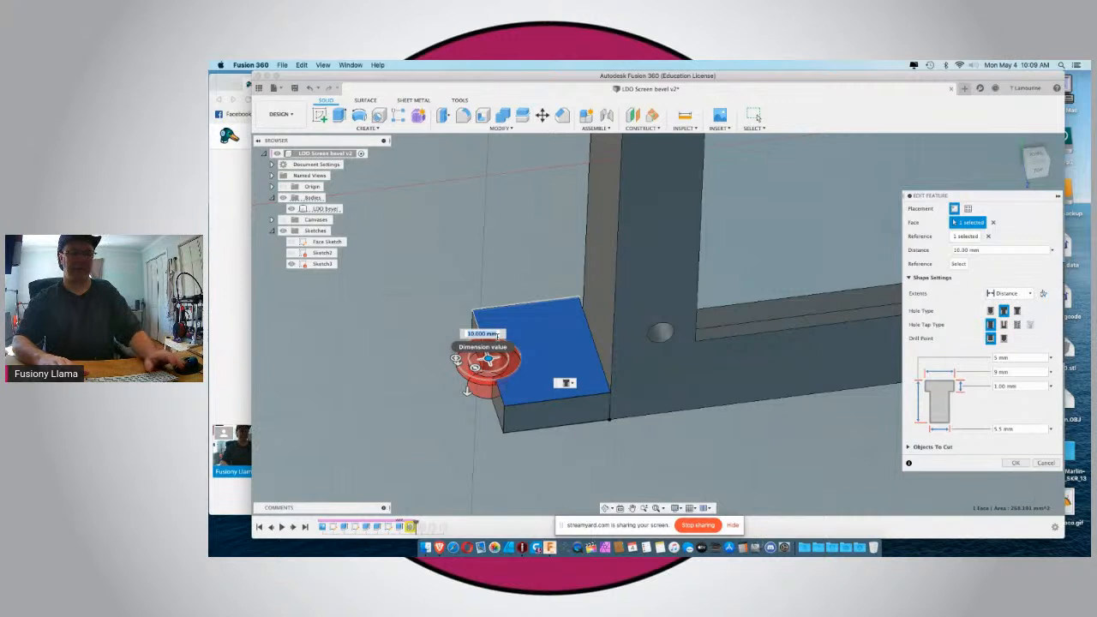
left_click_drag(487, 358, 497, 354)
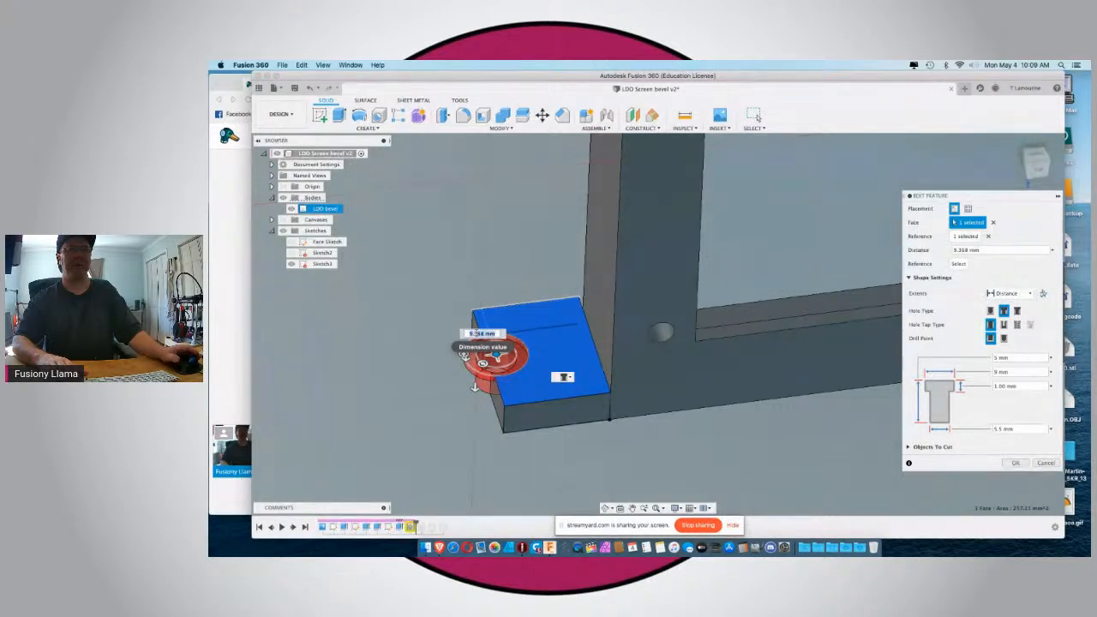
type("10")
key("Return")
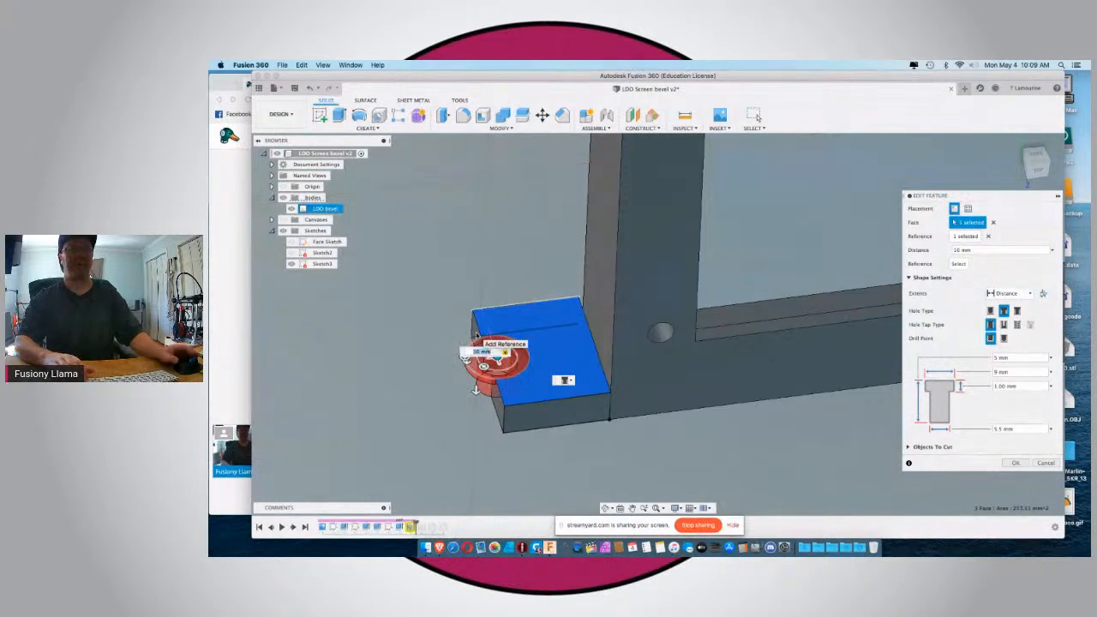
key("Return")
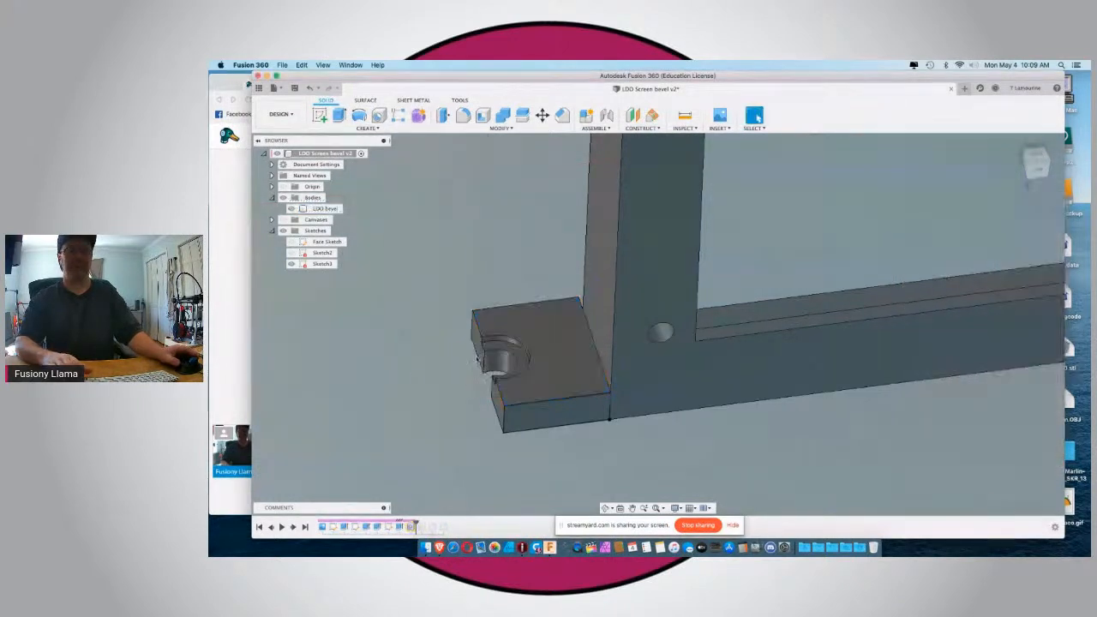
Reopen the left tab's hole and position it 7.5 mm from the outer side edge and 10 mm from the rear edge.
right_click(411, 528)
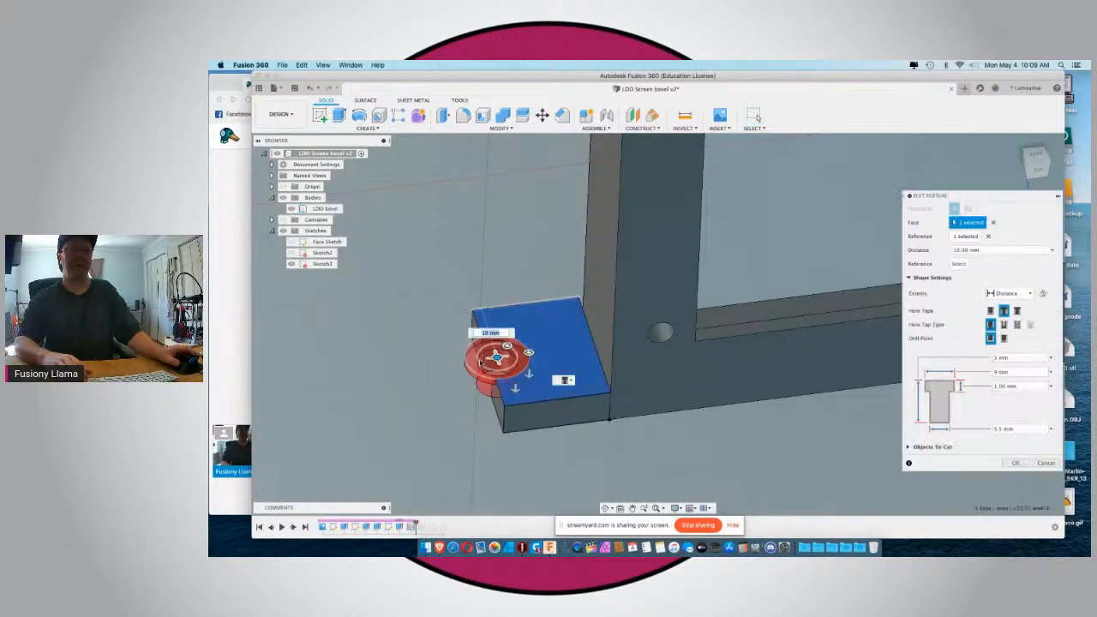
left_click_drag(497, 356, 499, 354)
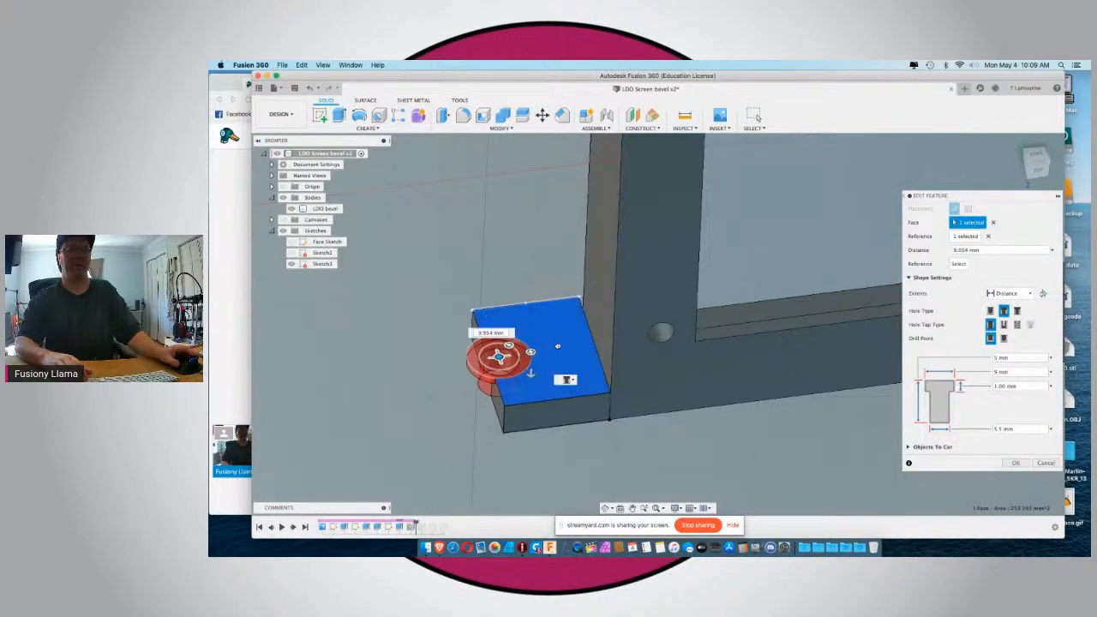
left_click_drag(499, 354, 502, 355)
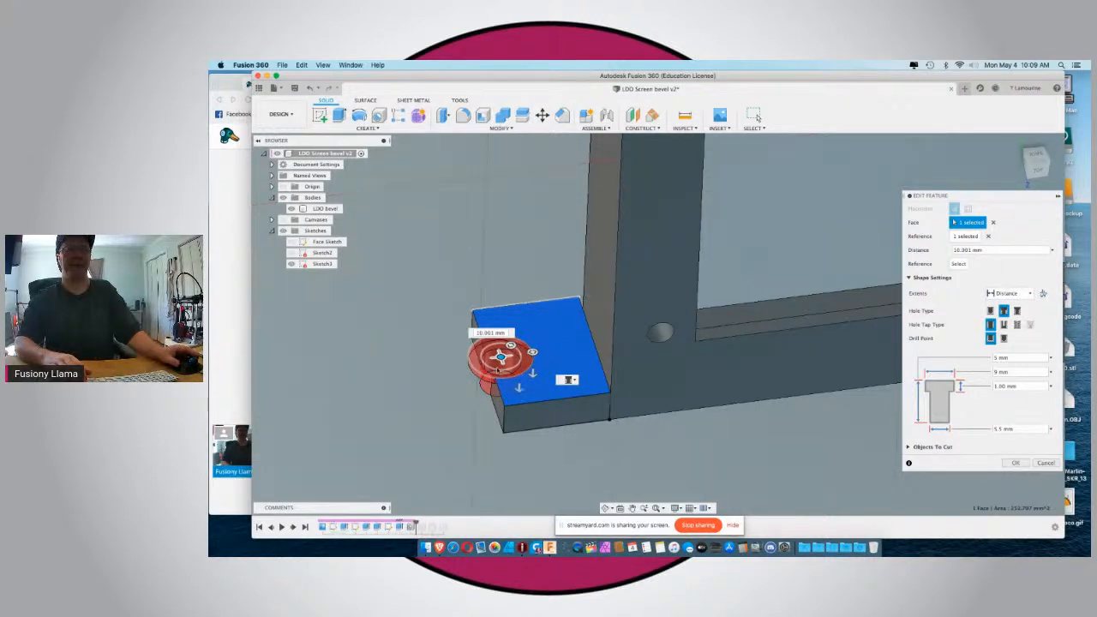
left_click_drag(503, 355, 513, 352)
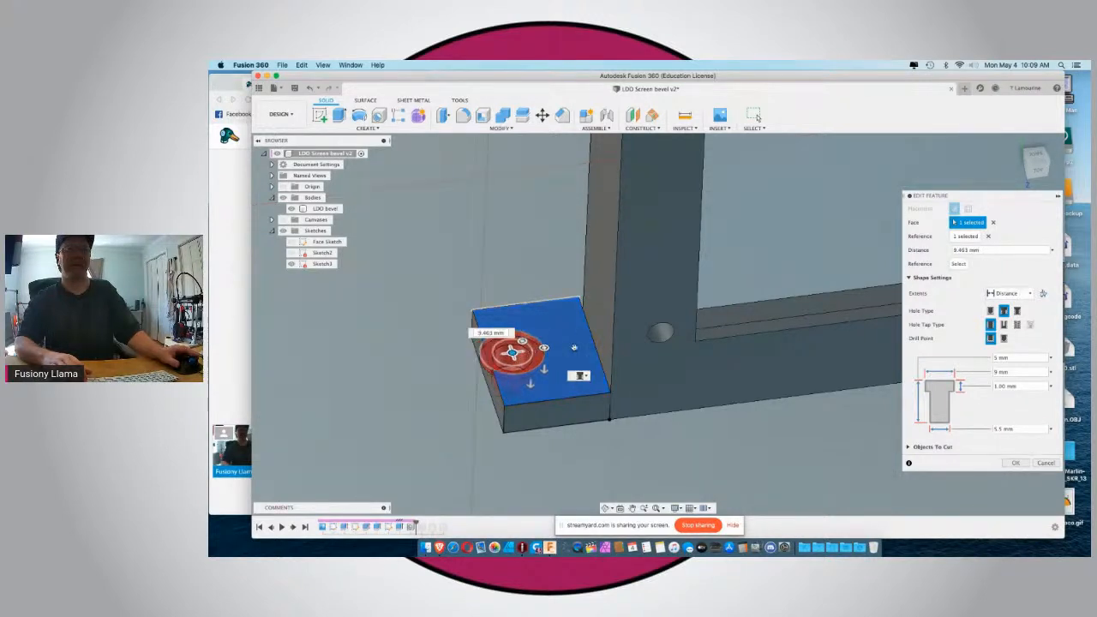
left_click_drag(512, 351, 522, 352)
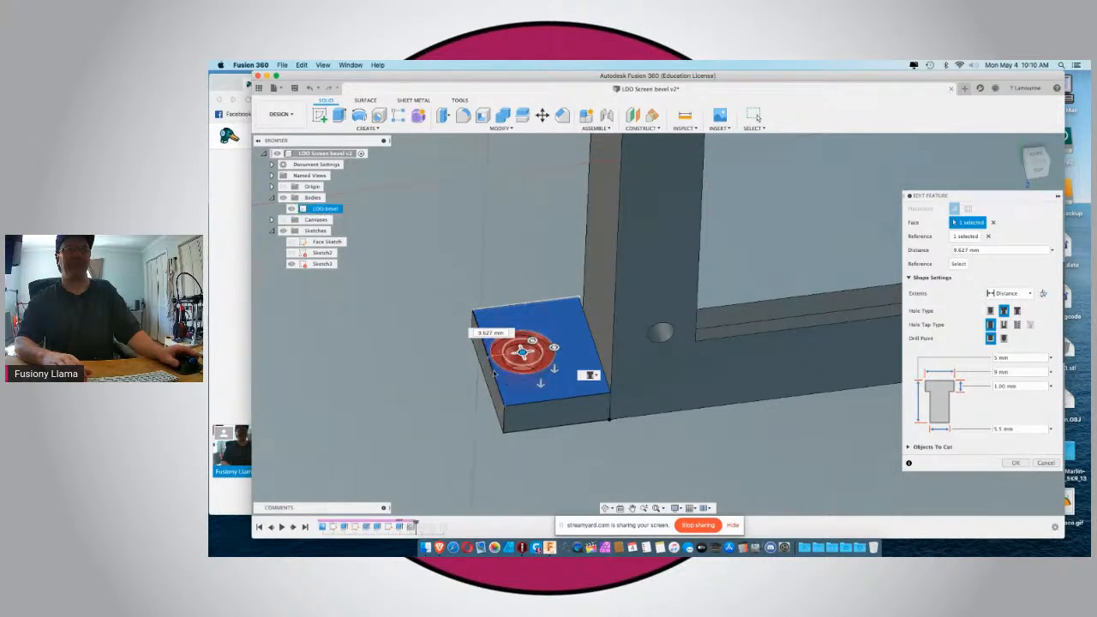
left_click(494, 373)
type("7.5")
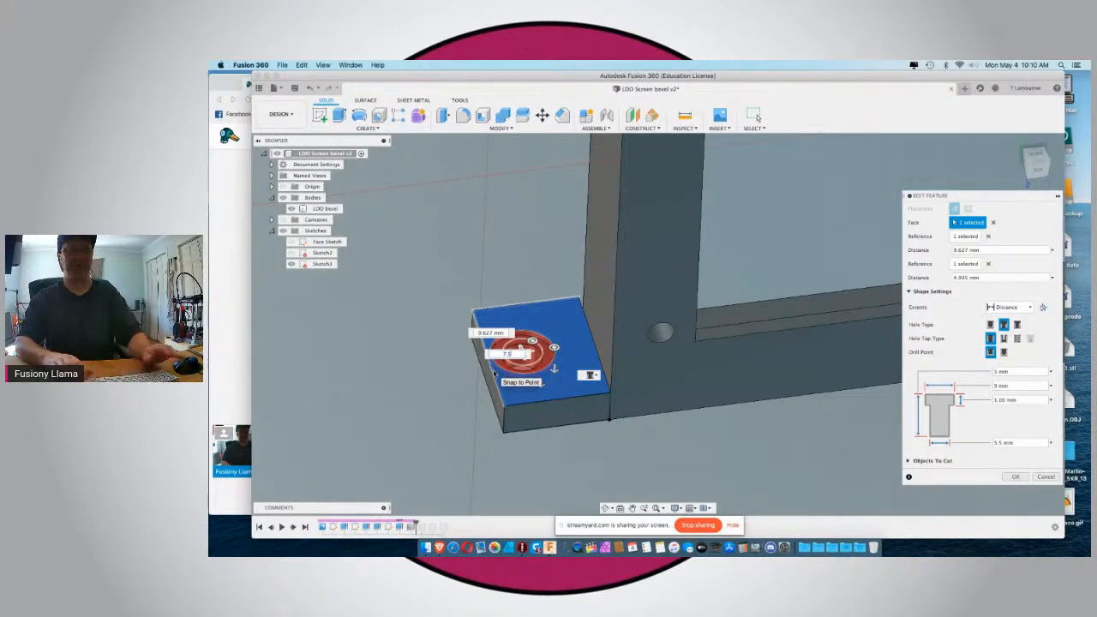
key("Return")
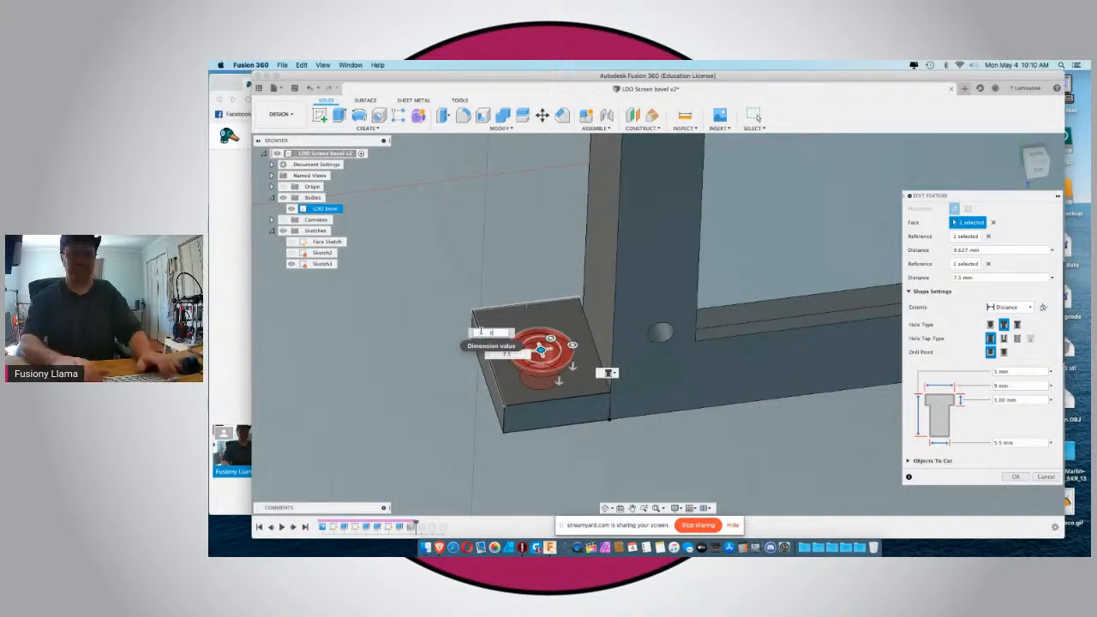
type("10")
key("Tab")
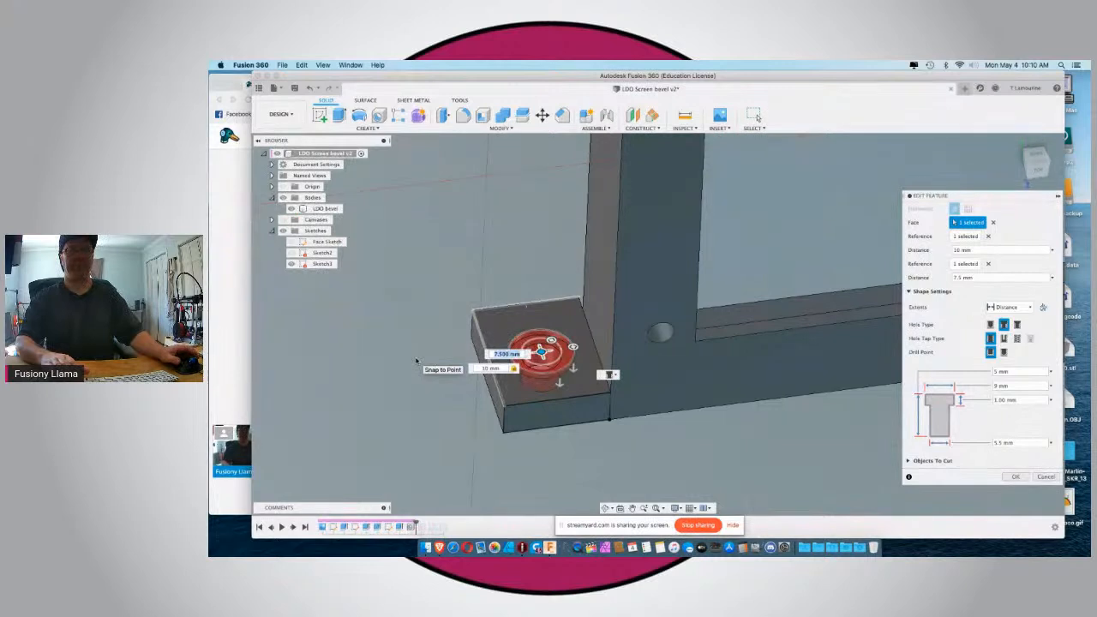
left_click(1019, 476)
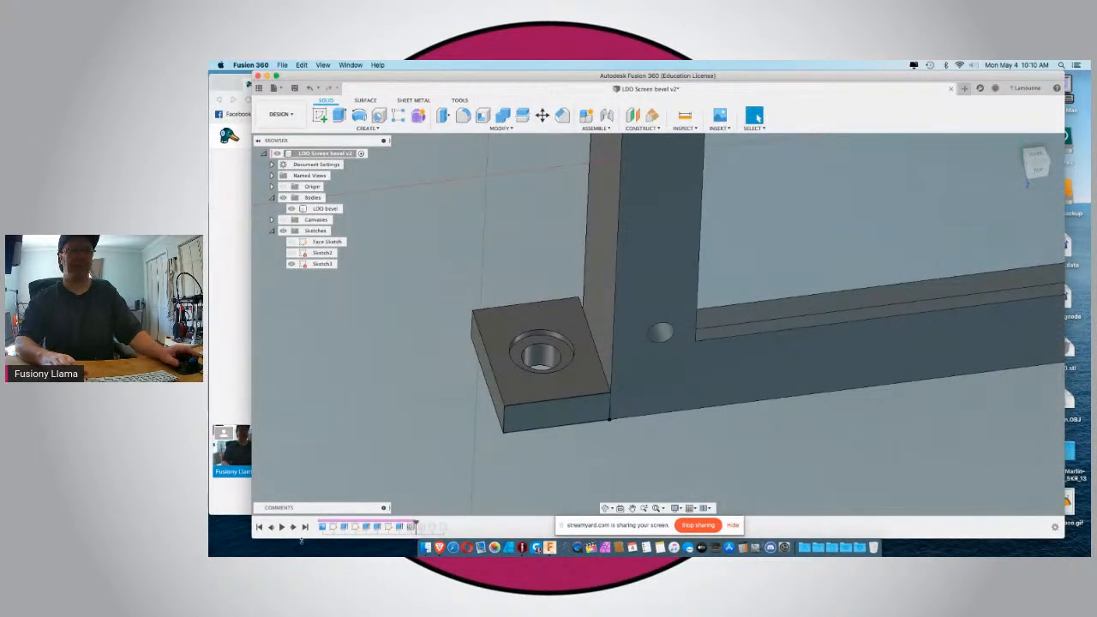
Advance the history to the second counterbored hole and reassign its placement to the lower-right tab's broad face.
left_click(292, 527)
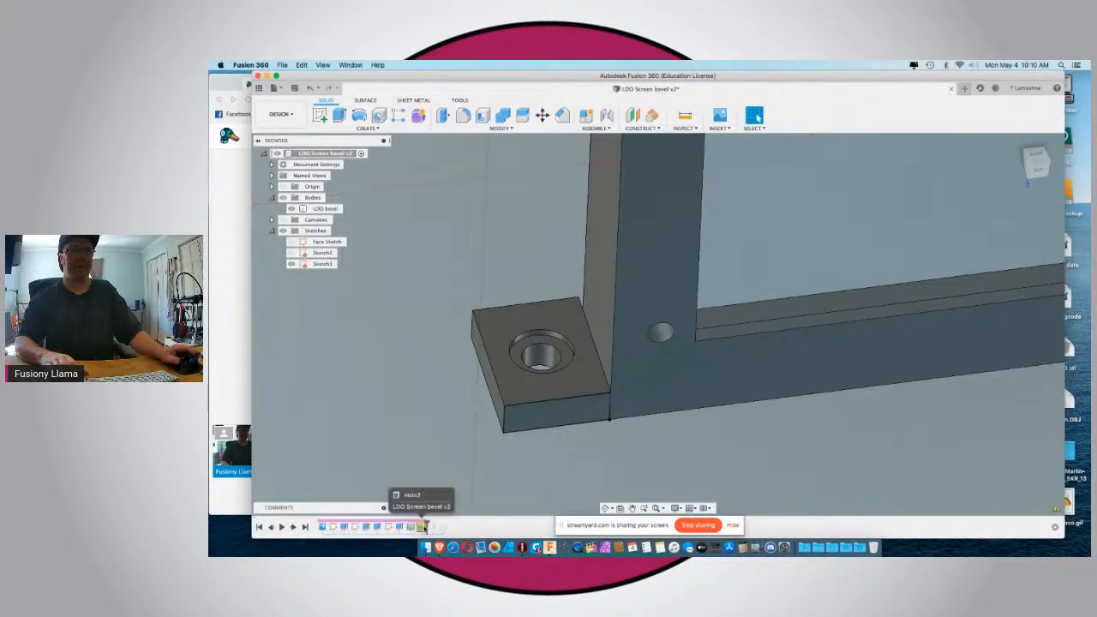
right_click(422, 526)
left_click(446, 434)
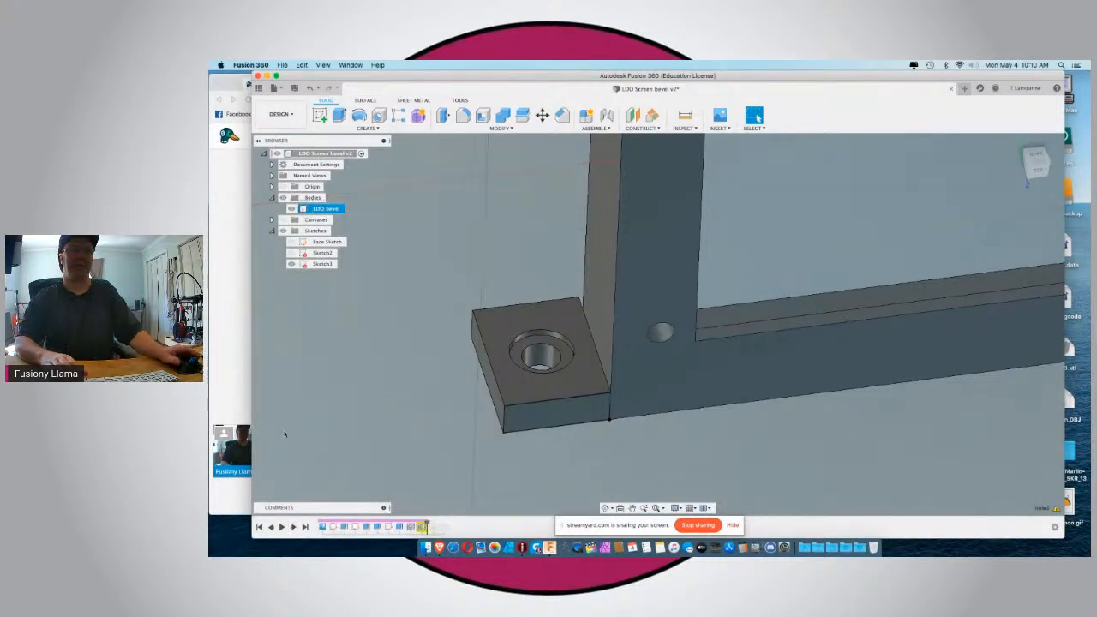
scroll(374, 394, "down", 6)
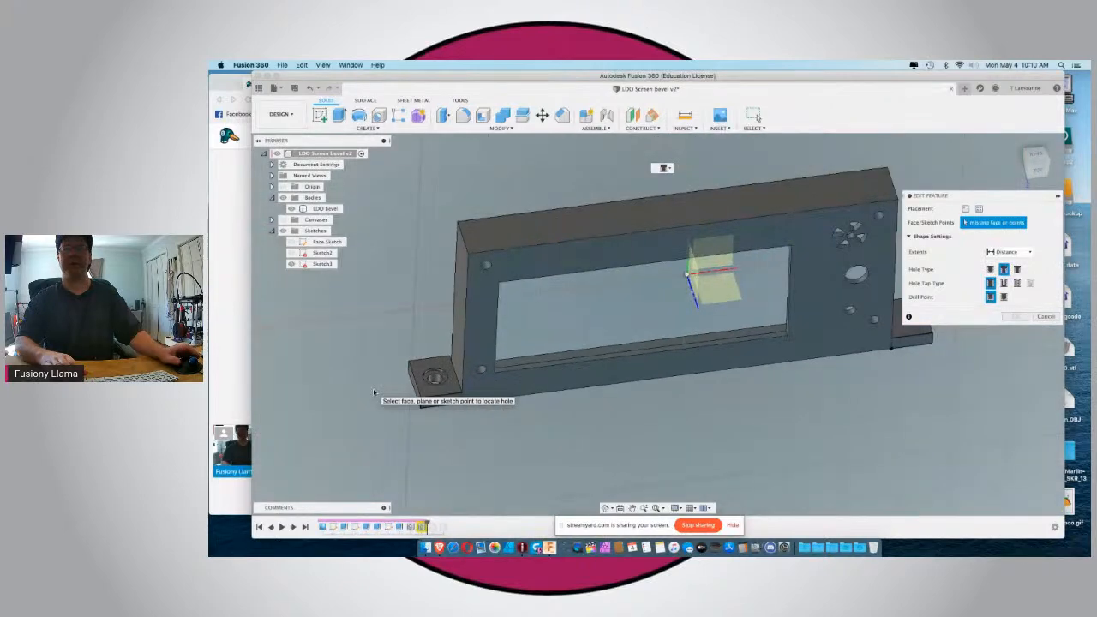
scroll(358, 355, "down", 3)
scroll(690, 325, "up", 6)
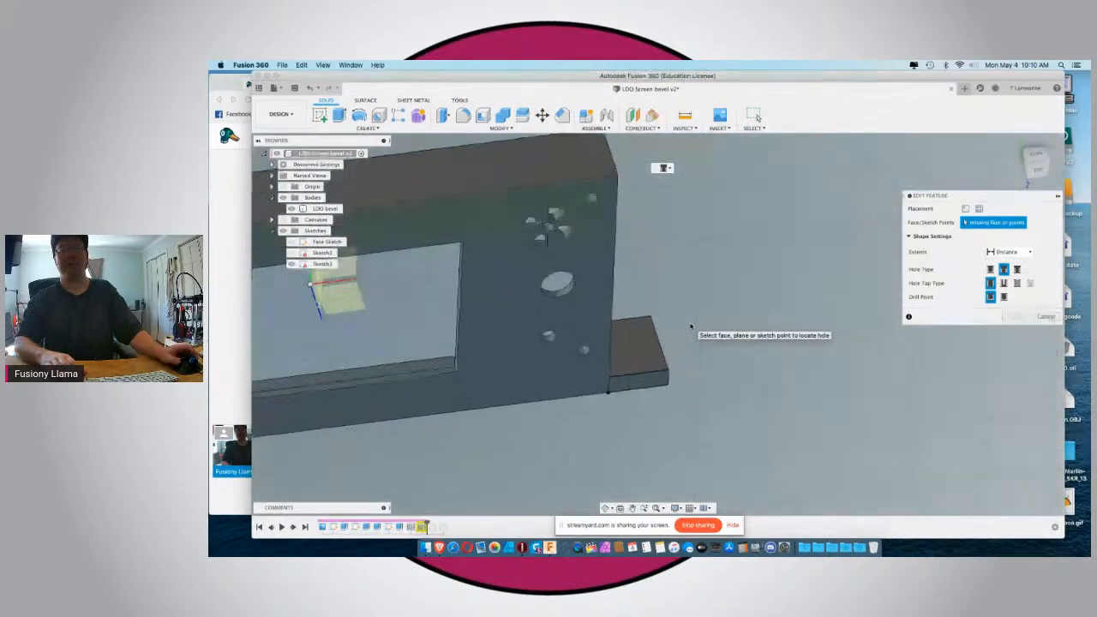
left_click(636, 363)
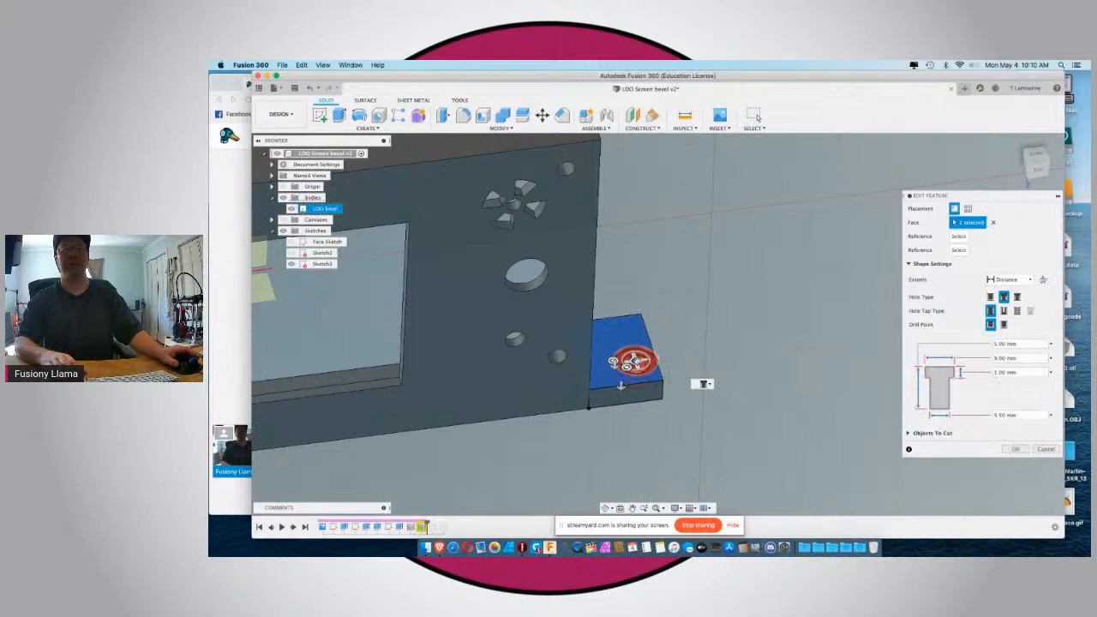
Position the right tab's hole 10 mm from the rear edge and 7.5 mm from the outer side edge, and apply the edit.
left_click(611, 319)
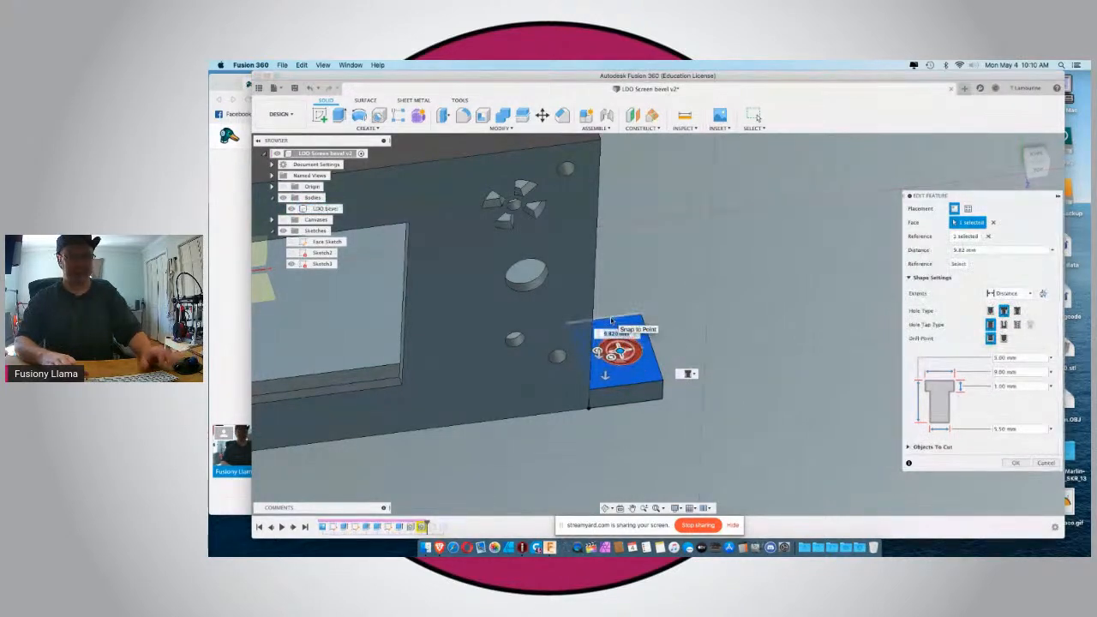
type("10")
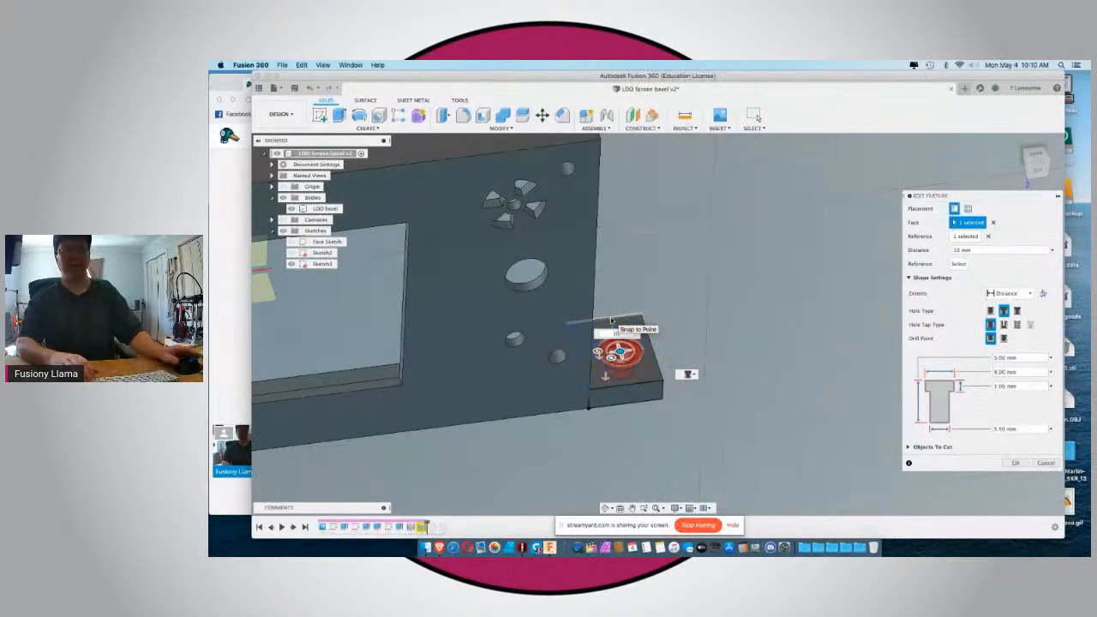
left_click(649, 345)
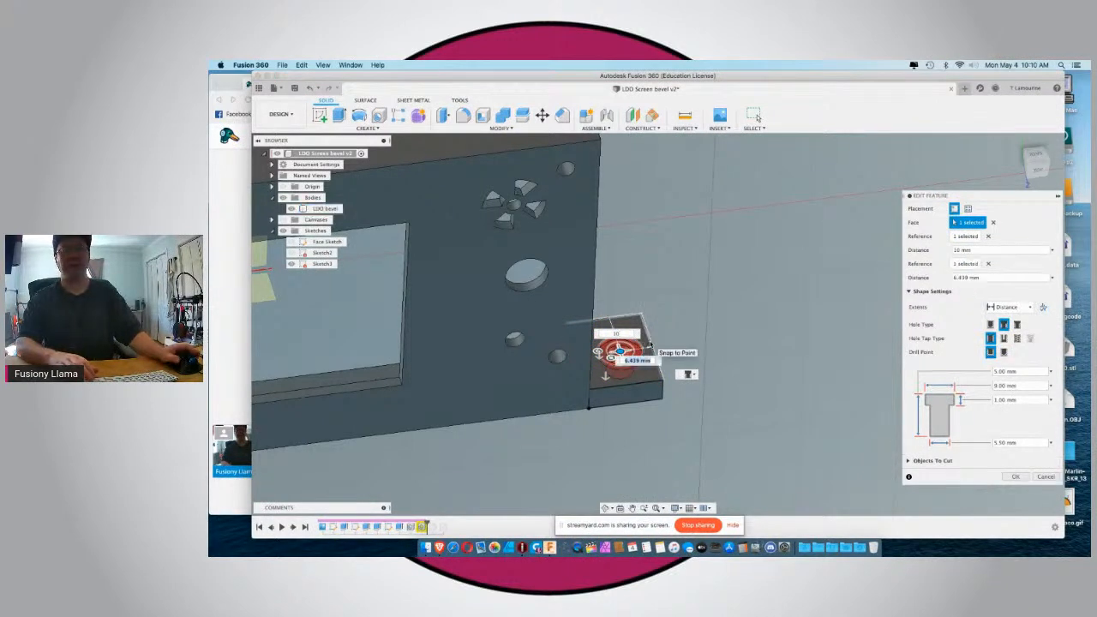
type("7.5")
key("Tab")
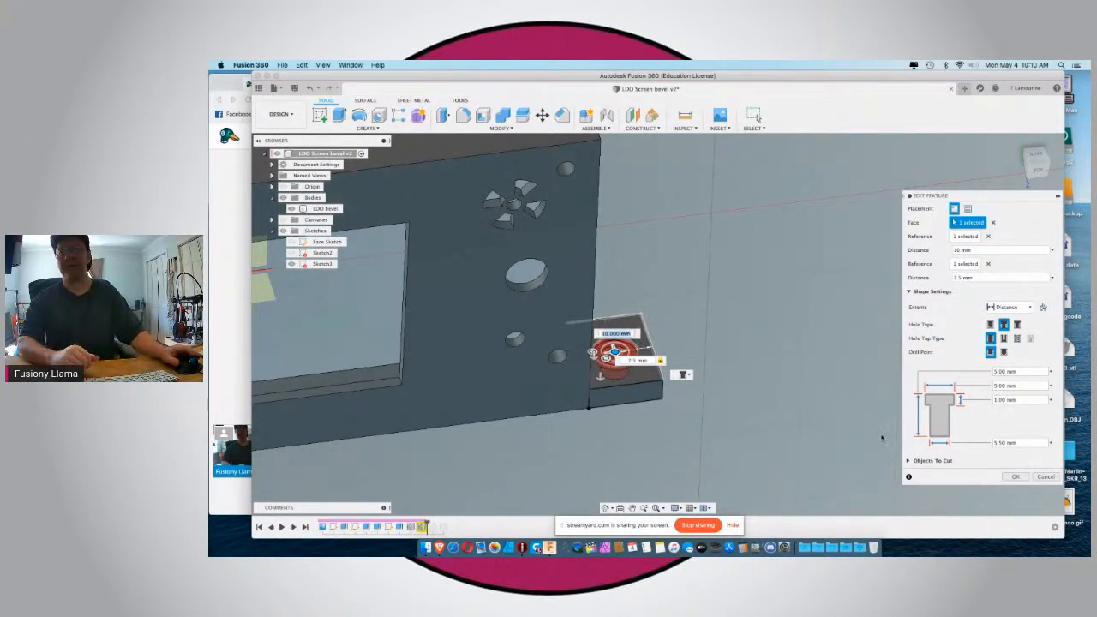
left_click(1016, 478)
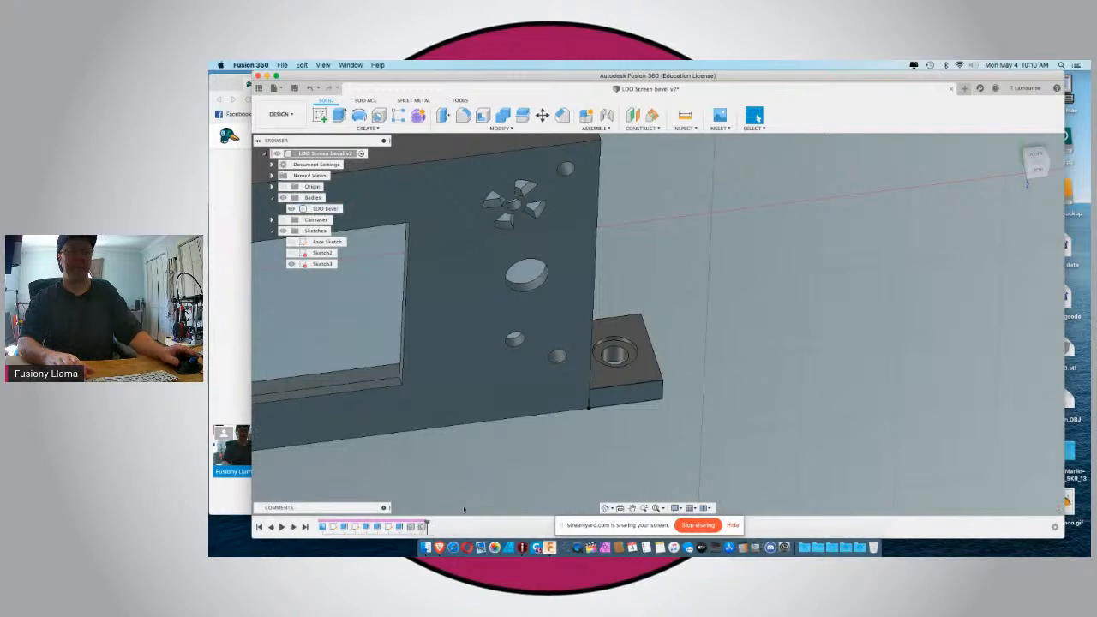
Start a fillet of about 25 mm radius on the short corner edge where the right tab extends past the frame's back edge.
middle_click_drag(597, 457, 423, 502, "shift")
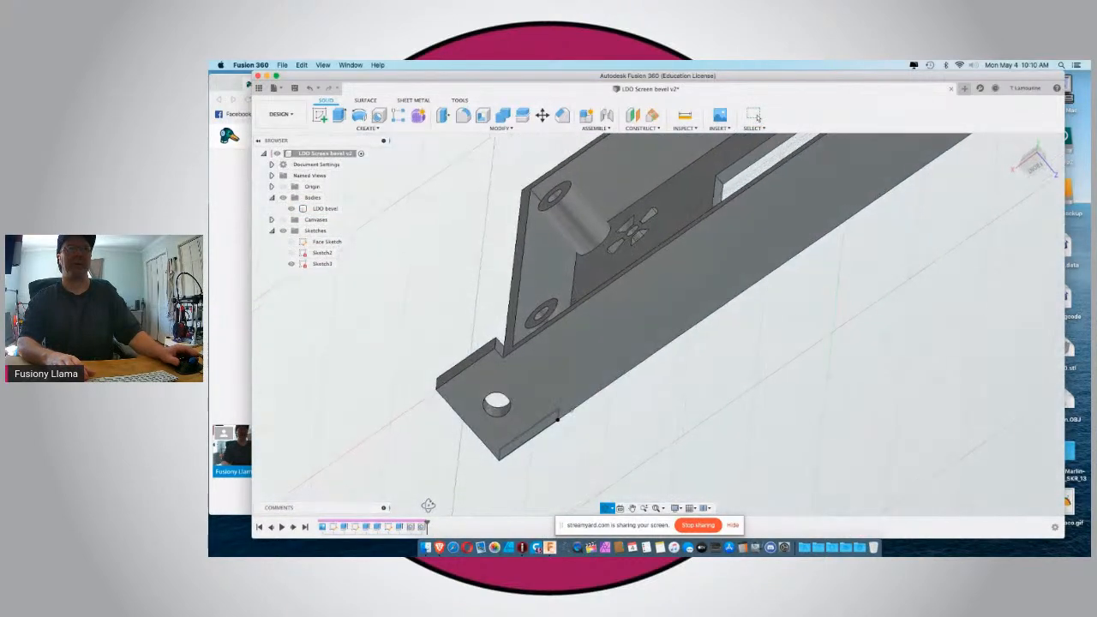
middle_click_drag(400, 345, 478, 340, "shift")
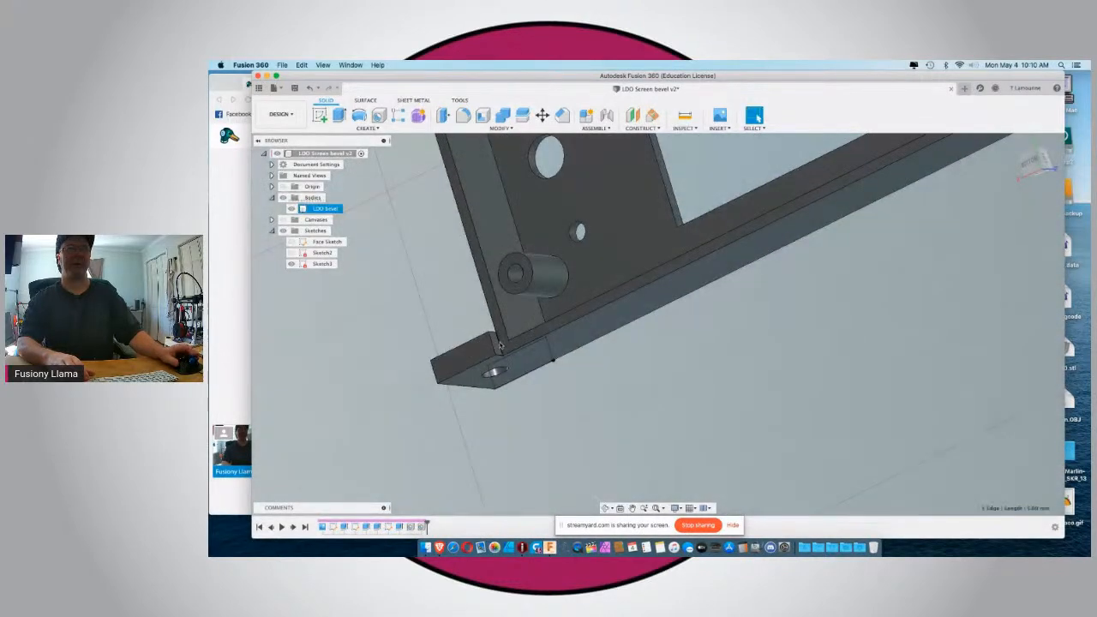
key("f")
left_click(500, 339)
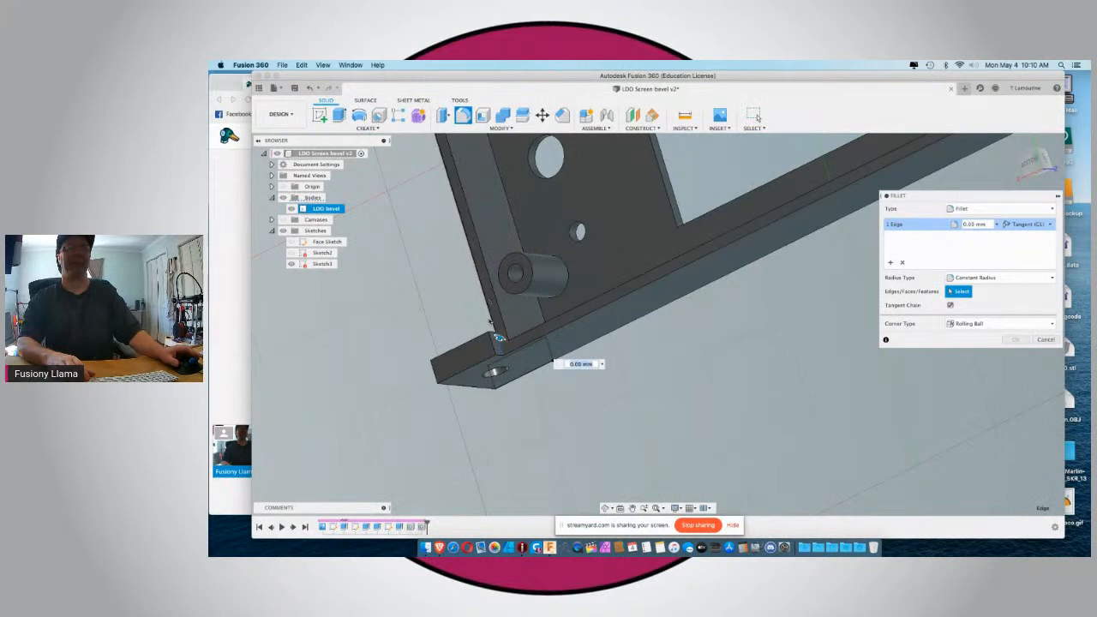
left_click_drag(500, 338, 506, 322)
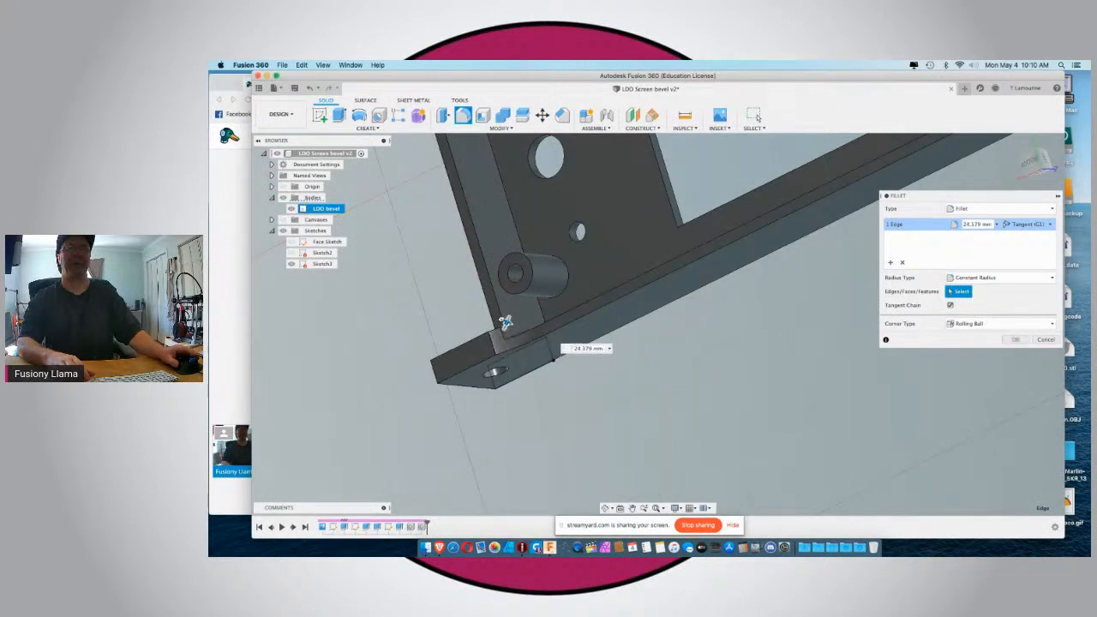
Add the left tab's matching back corner edge to the fillet and apply it with a radius of about 25 mm.
scroll(455, 354, "down", 5)
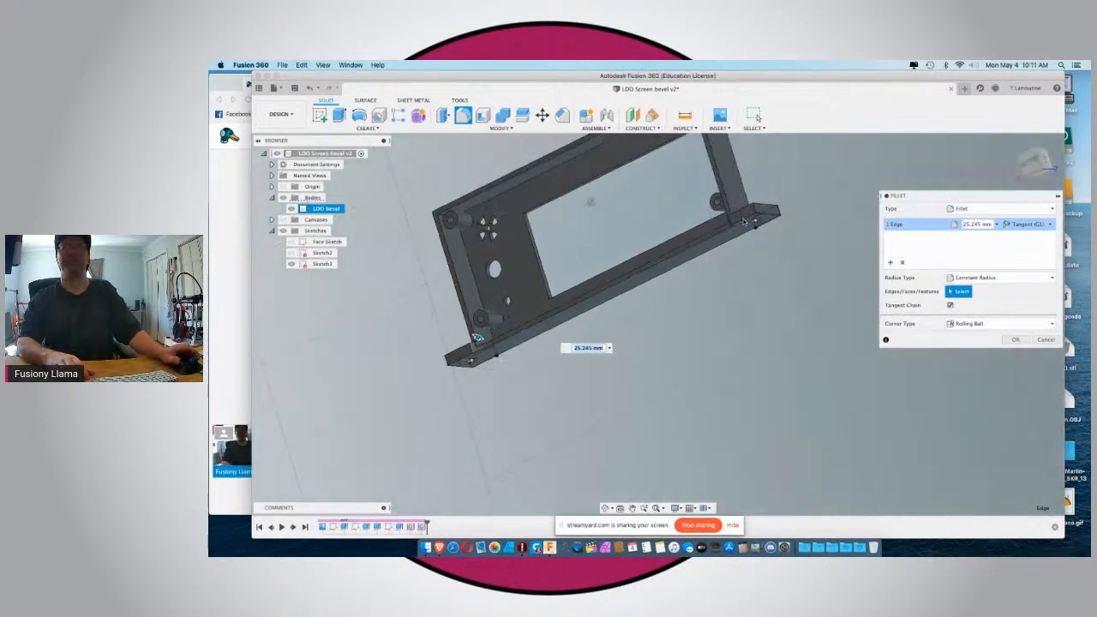
scroll(744, 222, "up", 4)
middle_click_drag(744, 222, 719, 221, "shift")
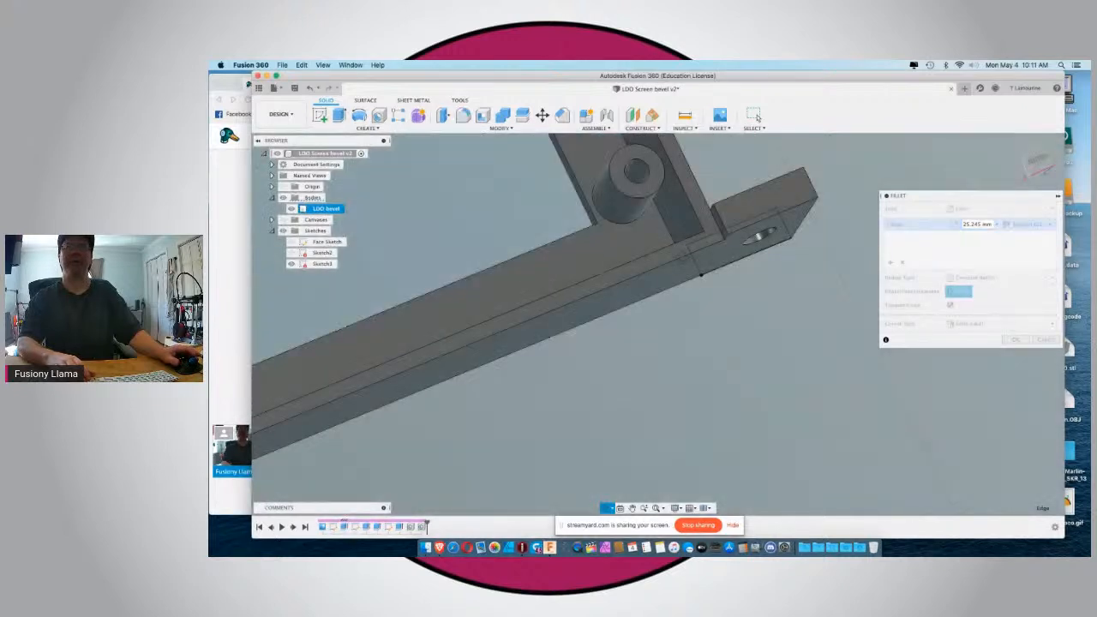
left_click(714, 224)
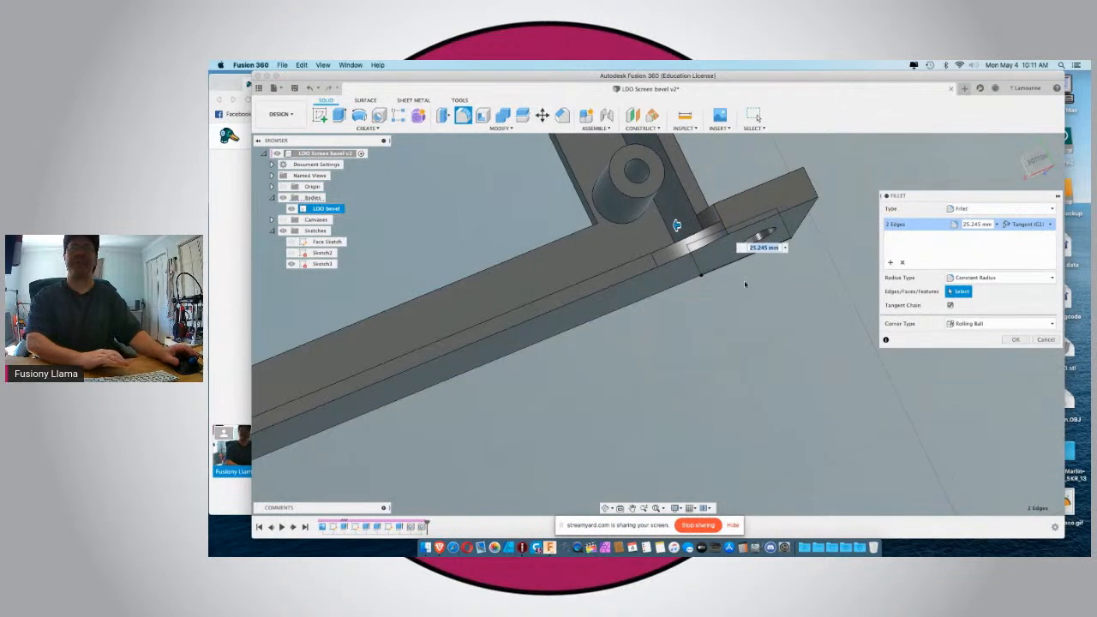
scroll(747, 283, "down", 4)
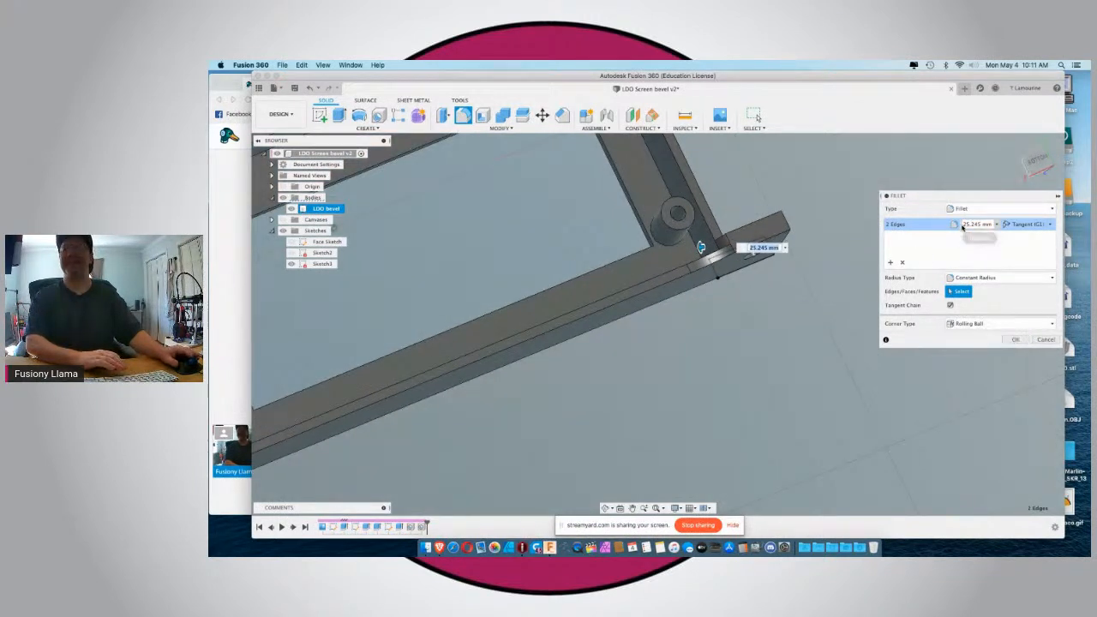
left_click_drag(962, 225, 995, 226)
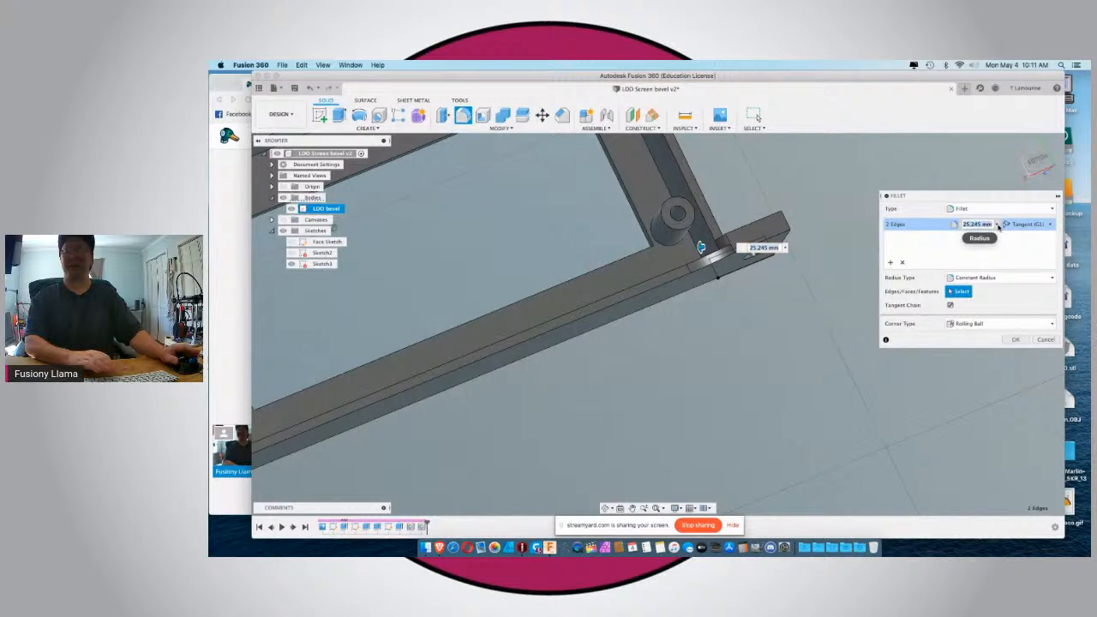
type("5")
key("Return")
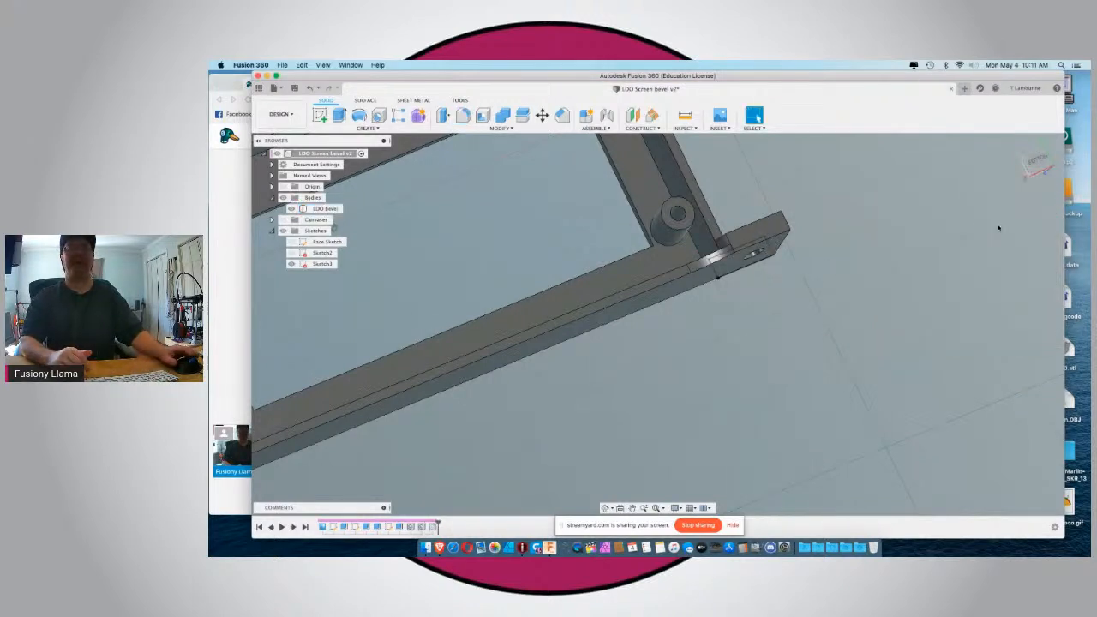
Fillet the inside corner between the left tab's counterbored face and the frame's side wall with a radius of 11.5 mm.
middle_click_drag(851, 277, 782, 344, "shift")
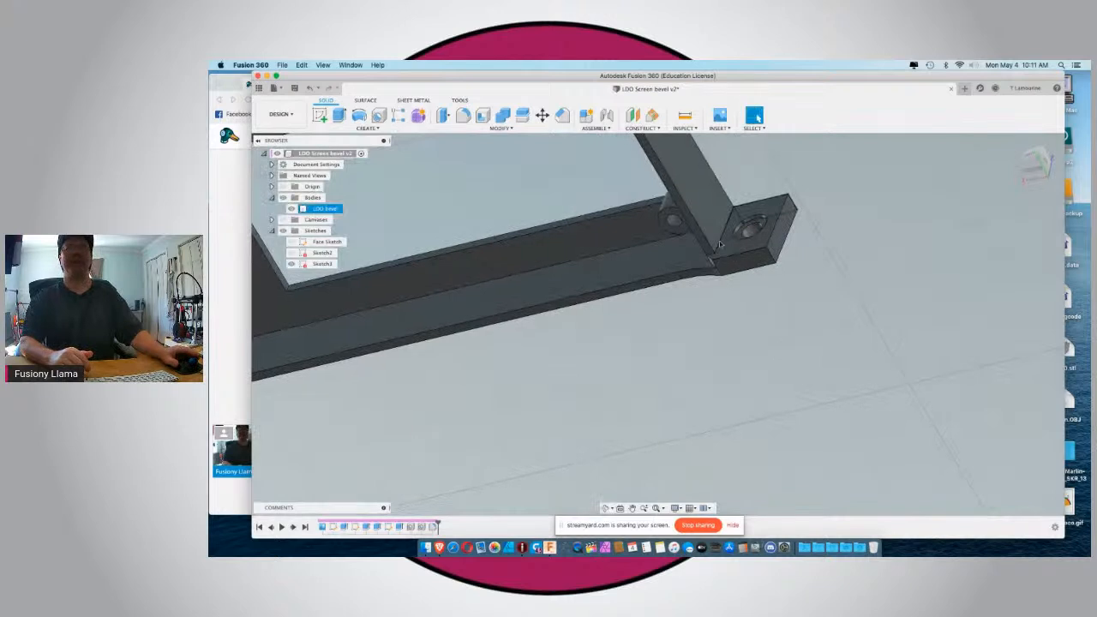
left_click(608, 147)
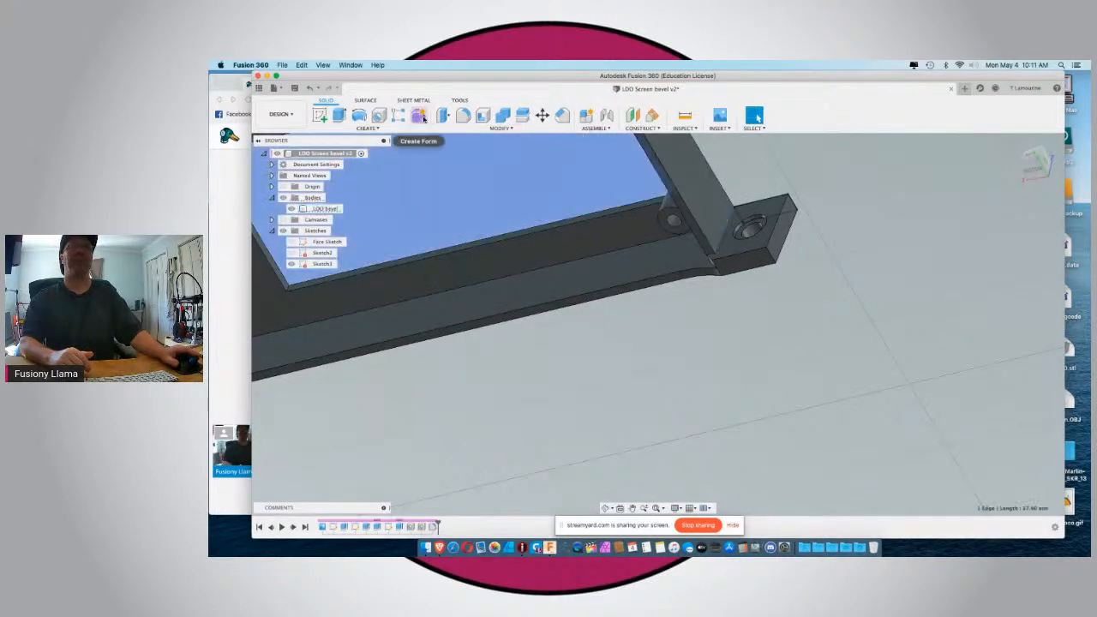
left_click(462, 115)
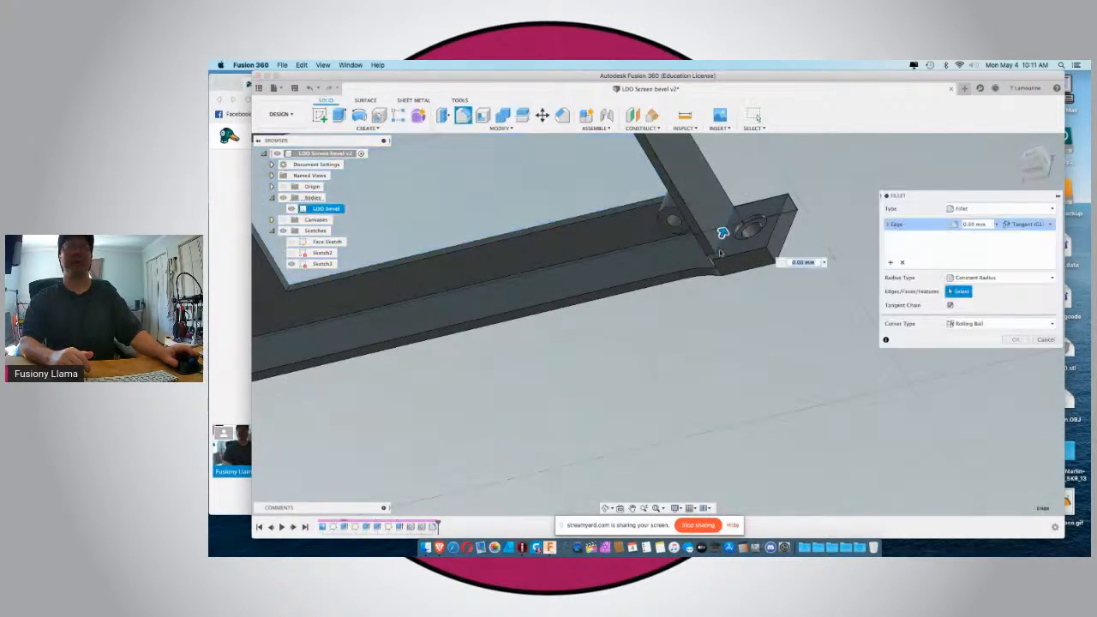
left_click_drag(723, 232, 728, 218)
type("11")
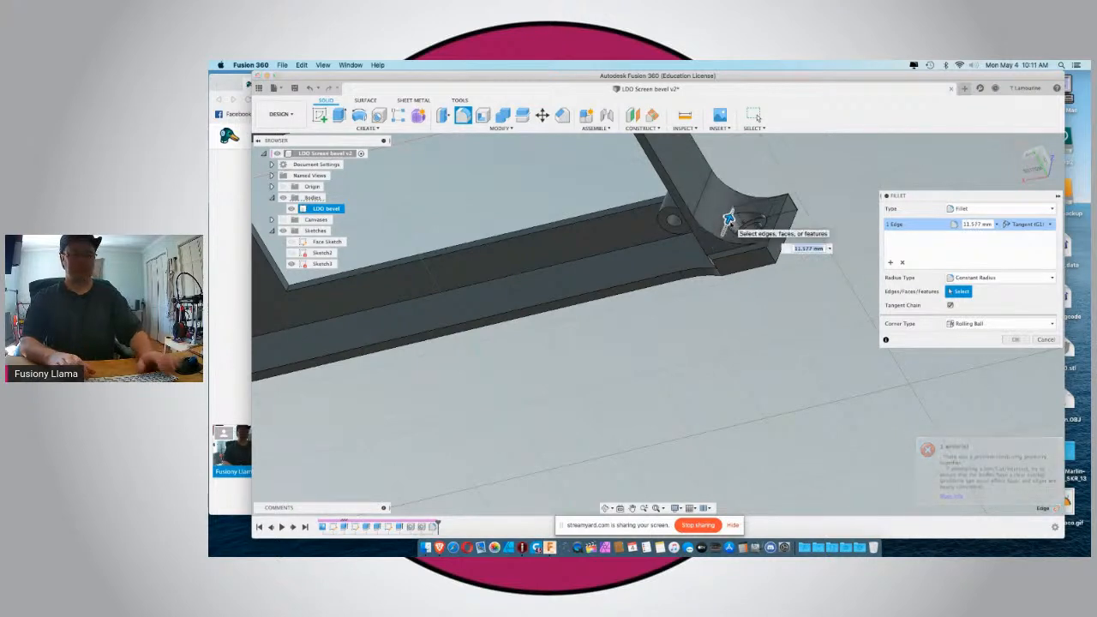
type(".5")
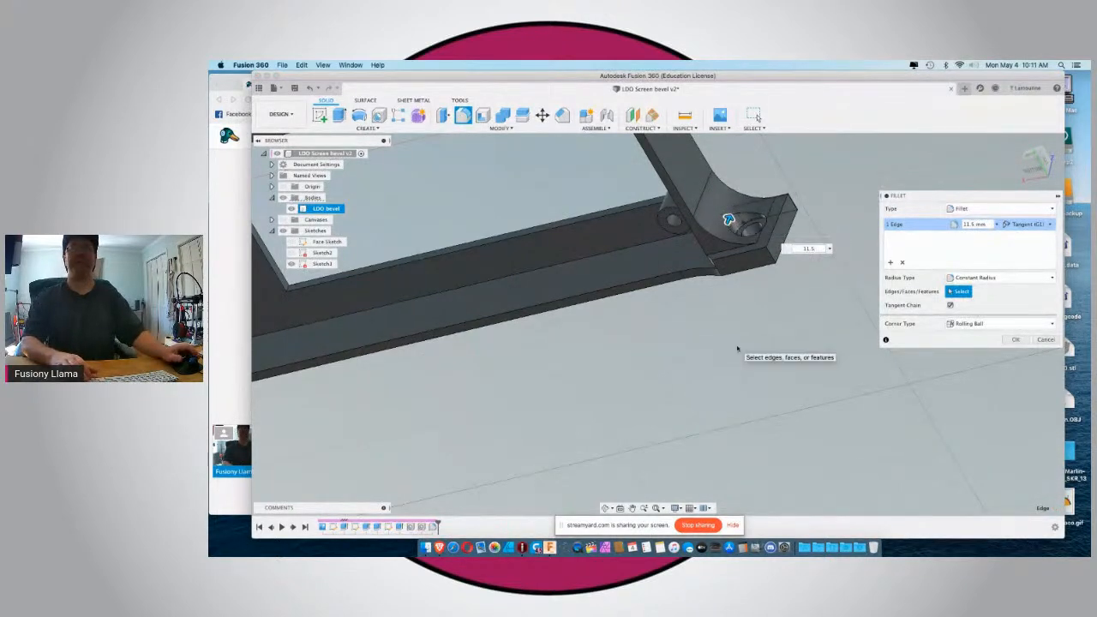
Add the matching inside corner edge at the right tab to the 11.5 mm fillet and apply it.
scroll(740, 348, "down", 5)
middle_click_drag(542, 378, 610, 380, "shift")
scroll(610, 381, "down", 2)
scroll(610, 382, "up", 8)
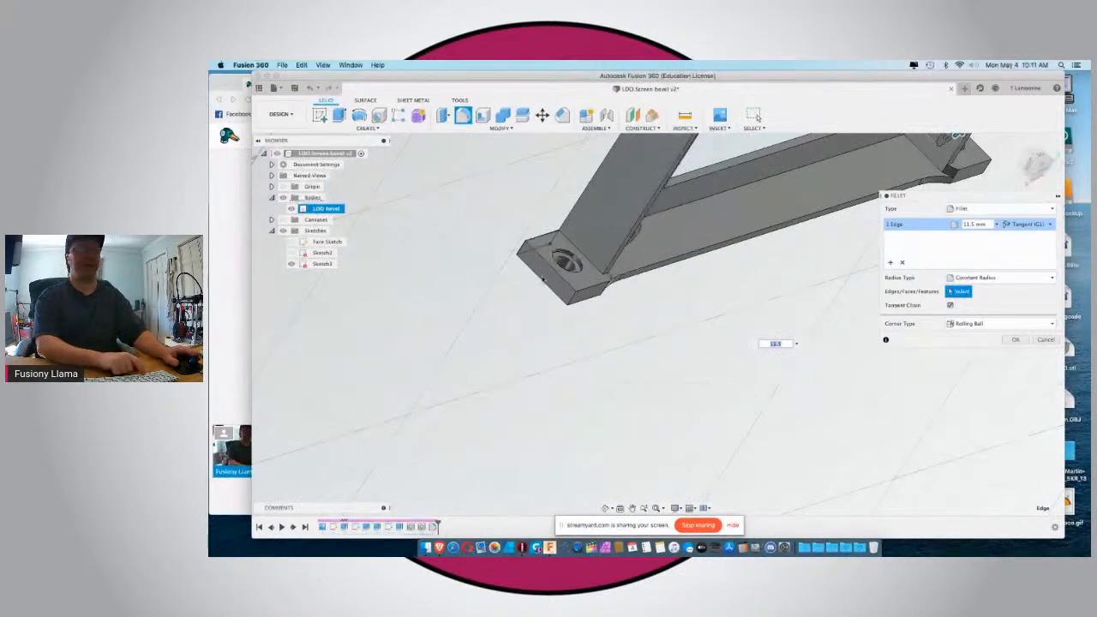
left_click(575, 243)
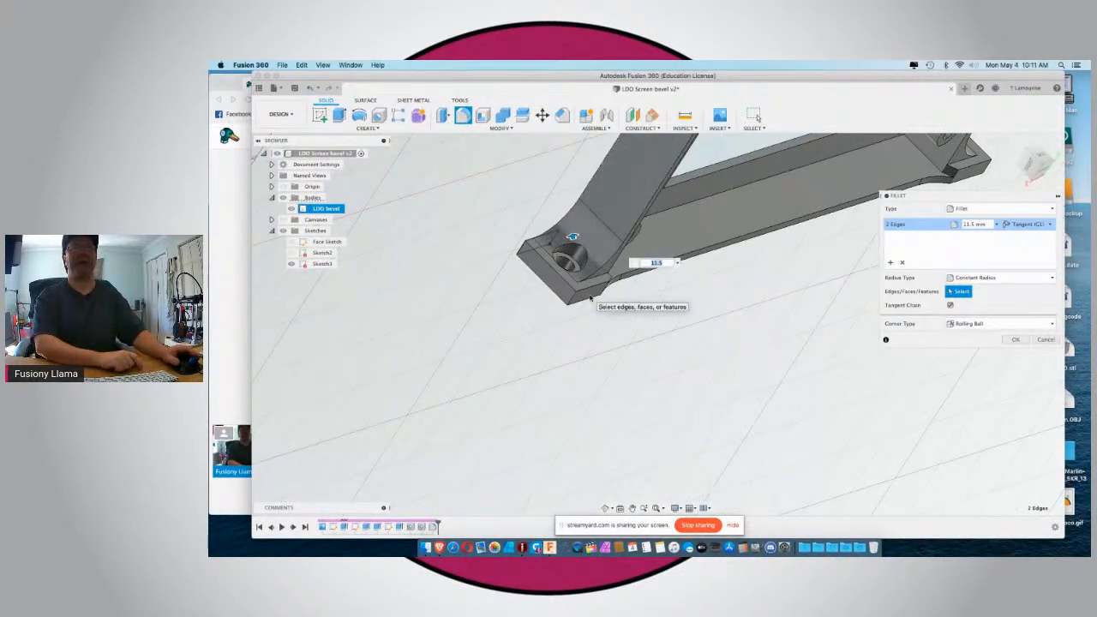
key("Return")
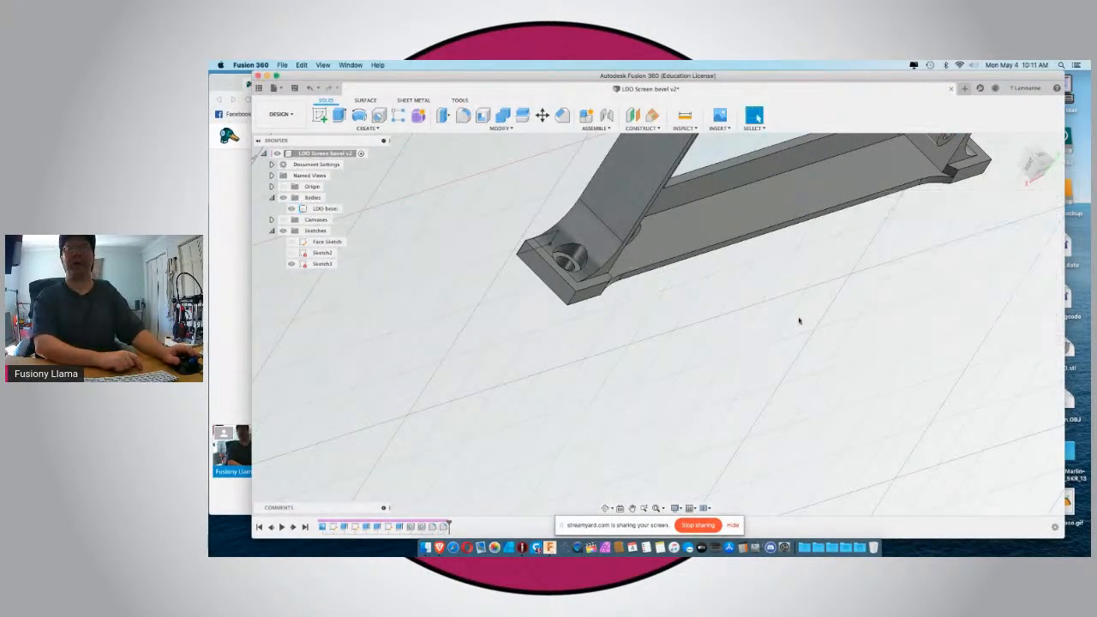
Hide the sketches and save the design with the model in its home view.
middle_click_drag(623, 339, 694, 377, "shift")
scroll(693, 376, "down", 3)
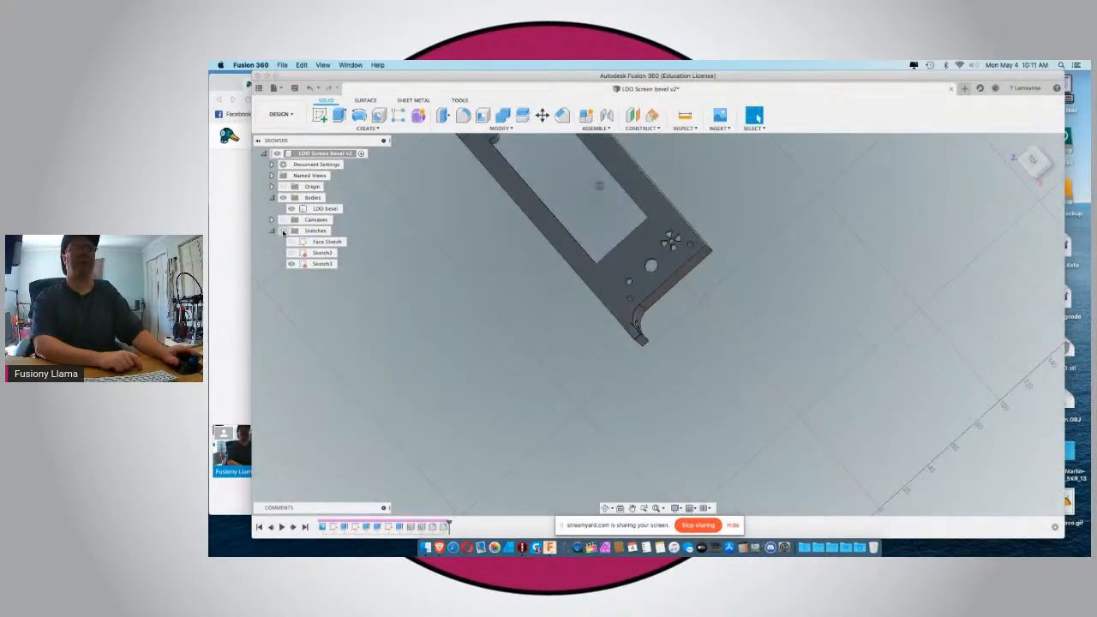
left_click(1030, 161)
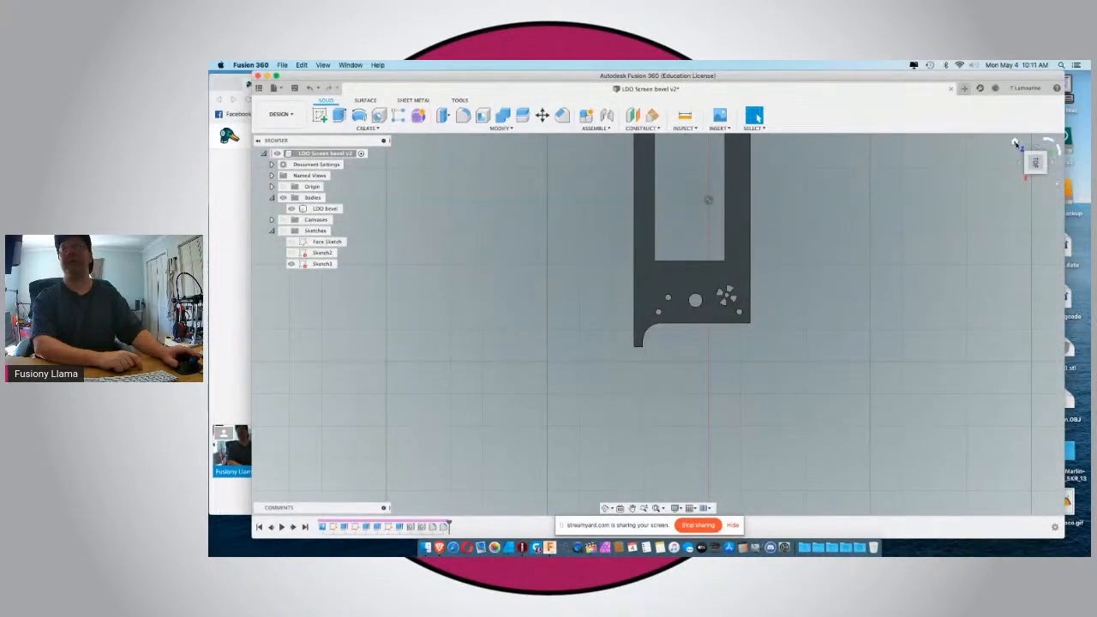
left_click(1015, 143)
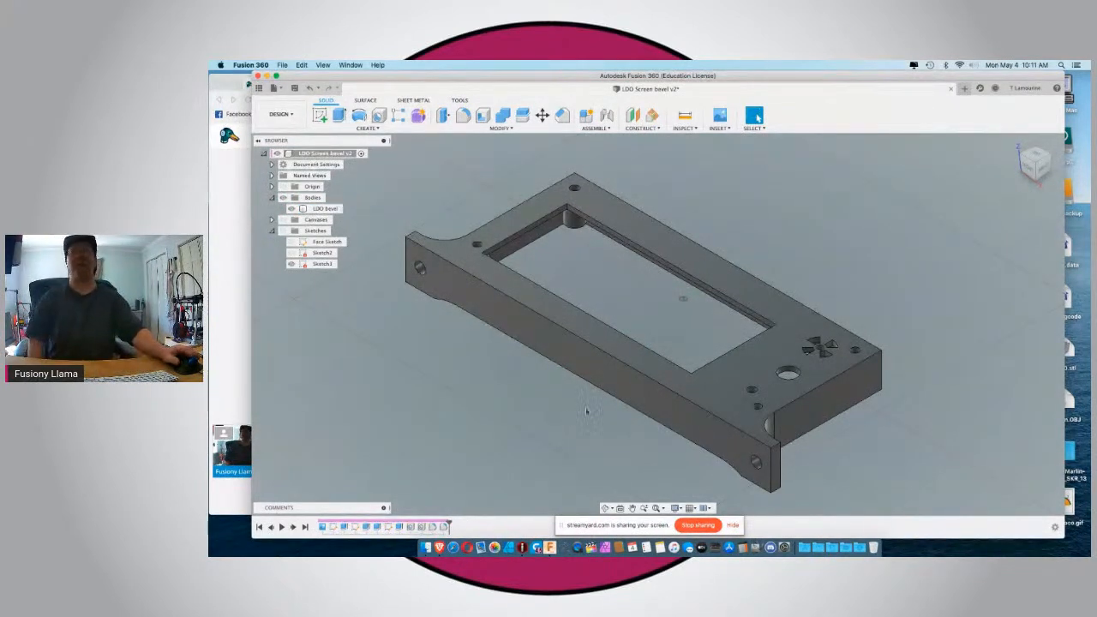
key("super+s")
key("Return")
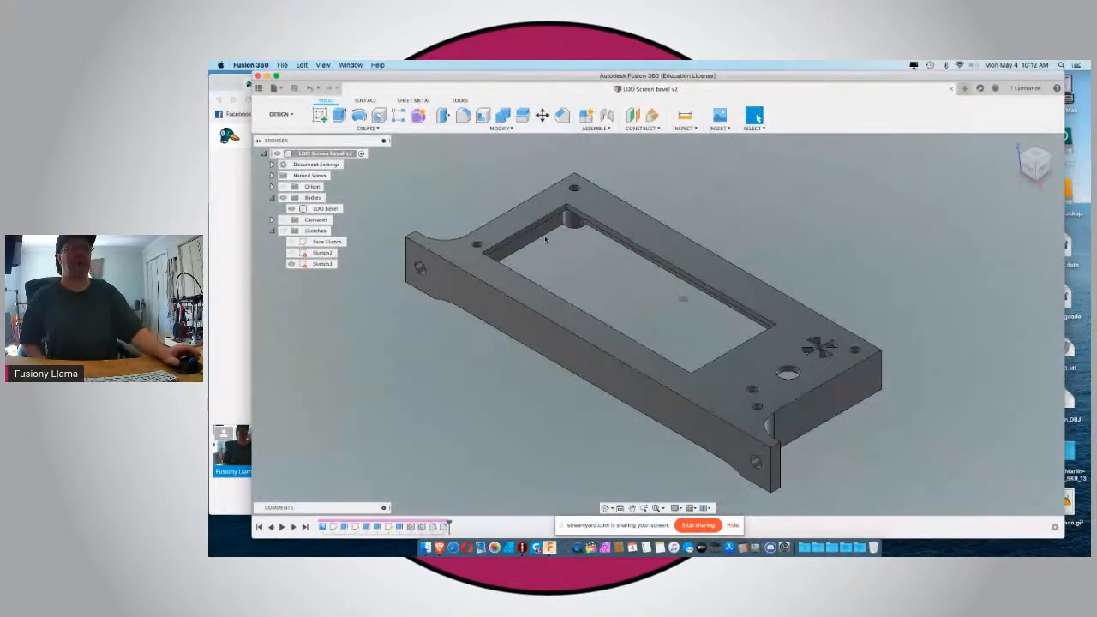
Switch to the StreamYard broadcast page in the Brave browser.
left_click(229, 311)
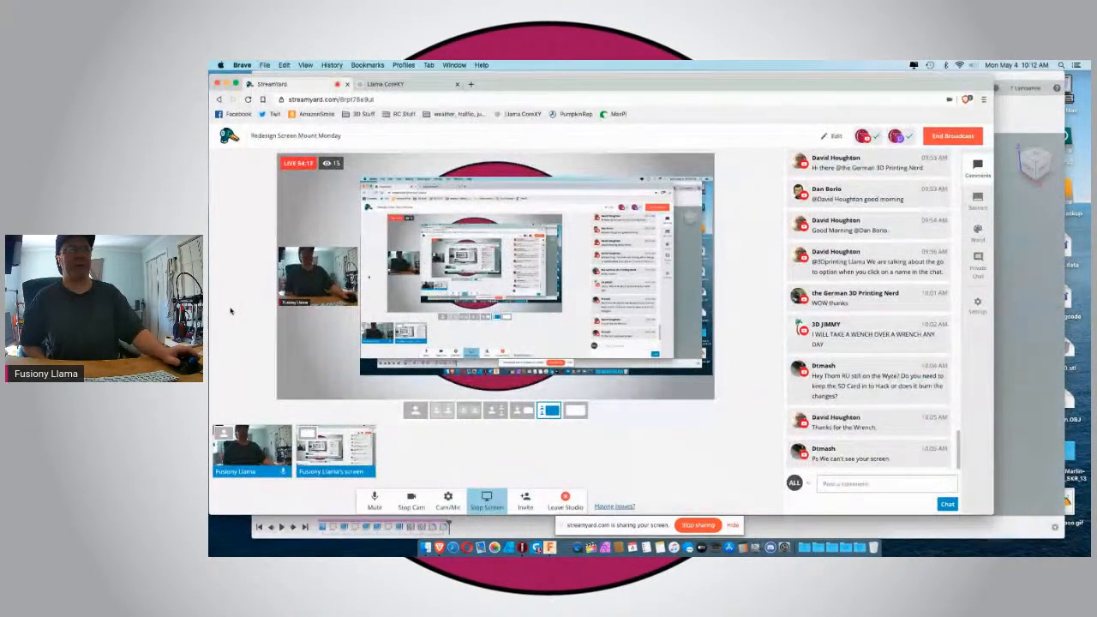